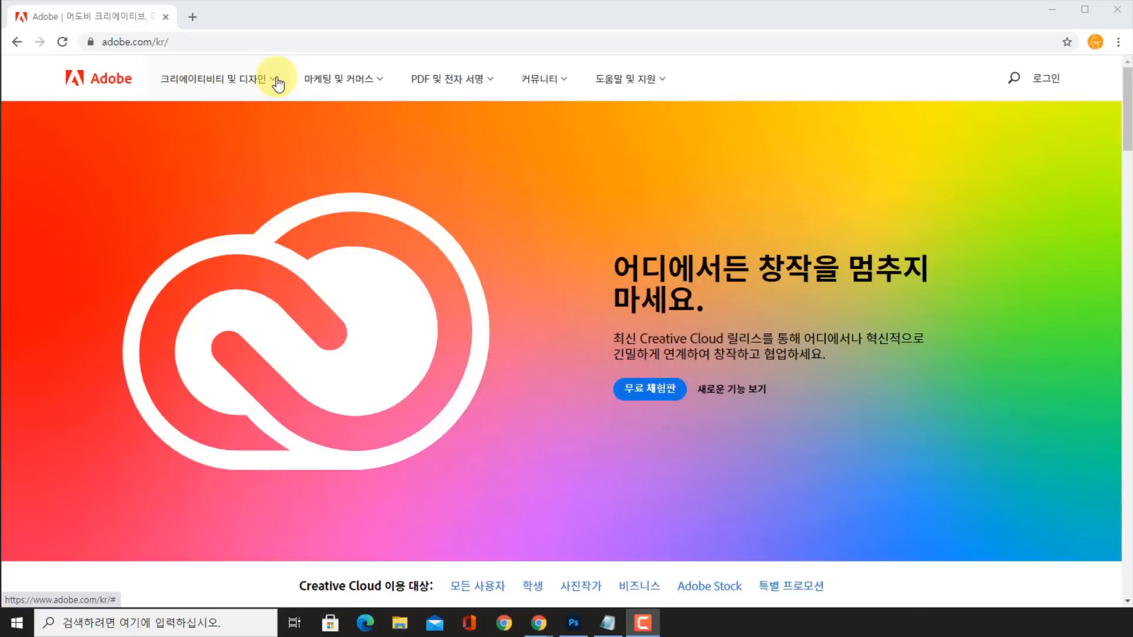
View the free trial plans offered on Adobe's Photoshop product page and close the browser
{"action": "left_click", "coordinate": [261, 166]}
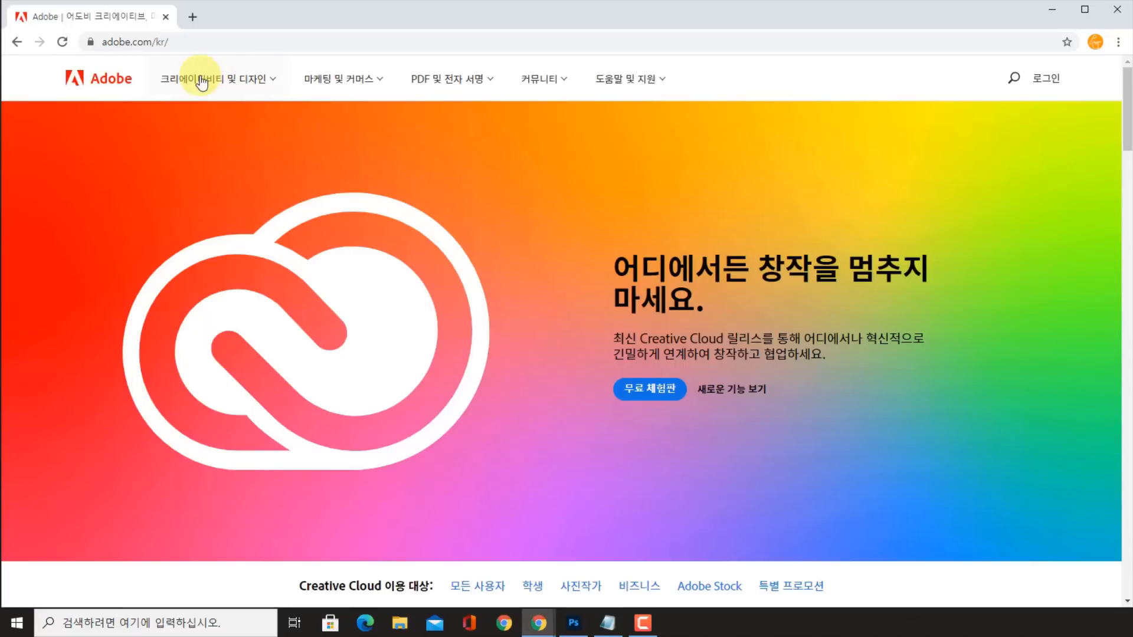
{"action": "left_click", "coordinate": [275, 81]}
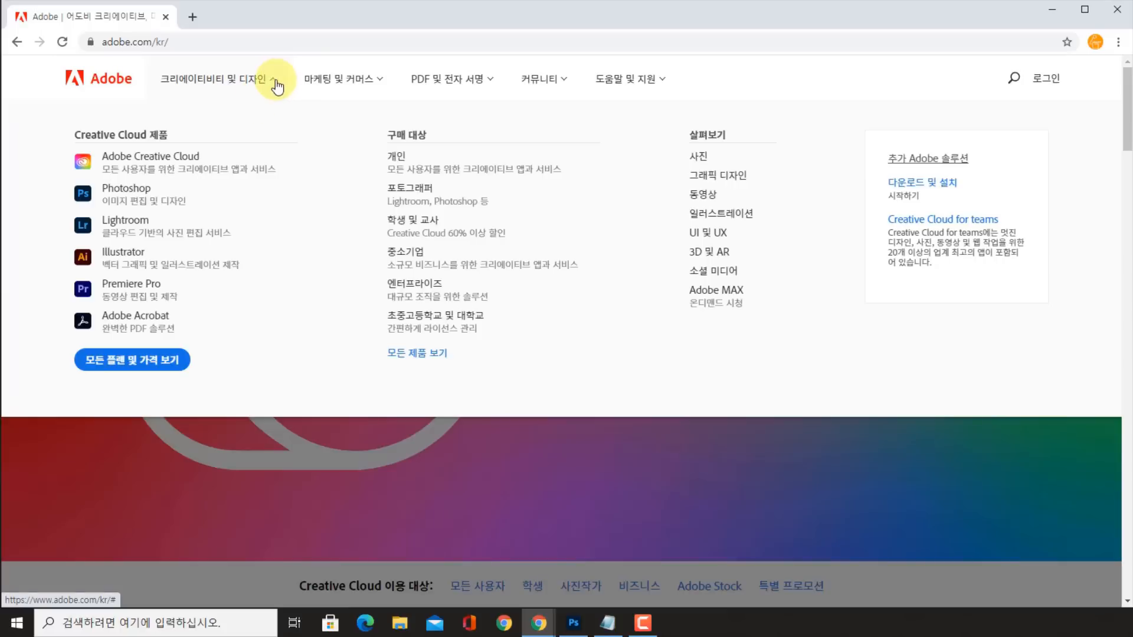
{"action": "left_click", "coordinate": [147, 199]}
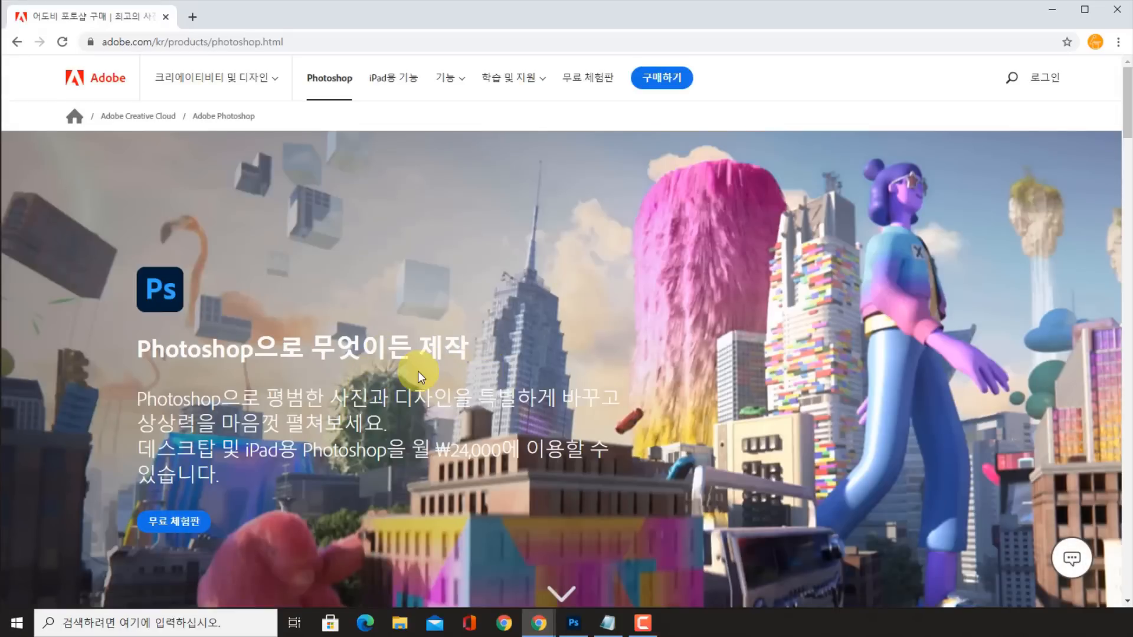
{"action": "scroll", "coordinate": [401, 378], "scroll_direction": "down", "scroll_amount": 3}
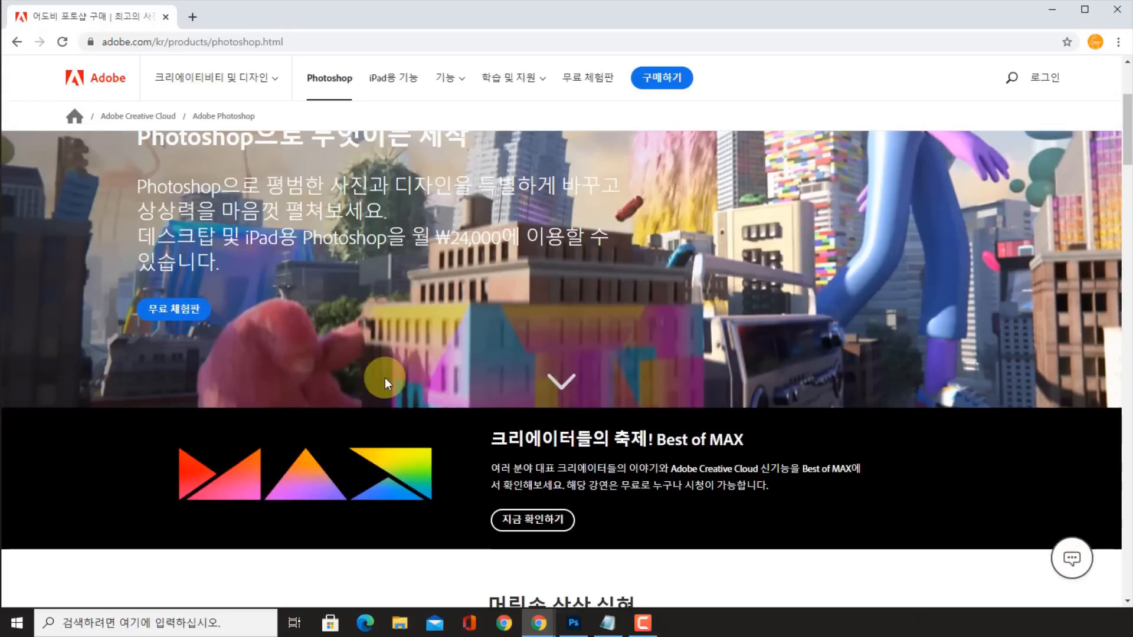
{"action": "left_click", "coordinate": [195, 310]}
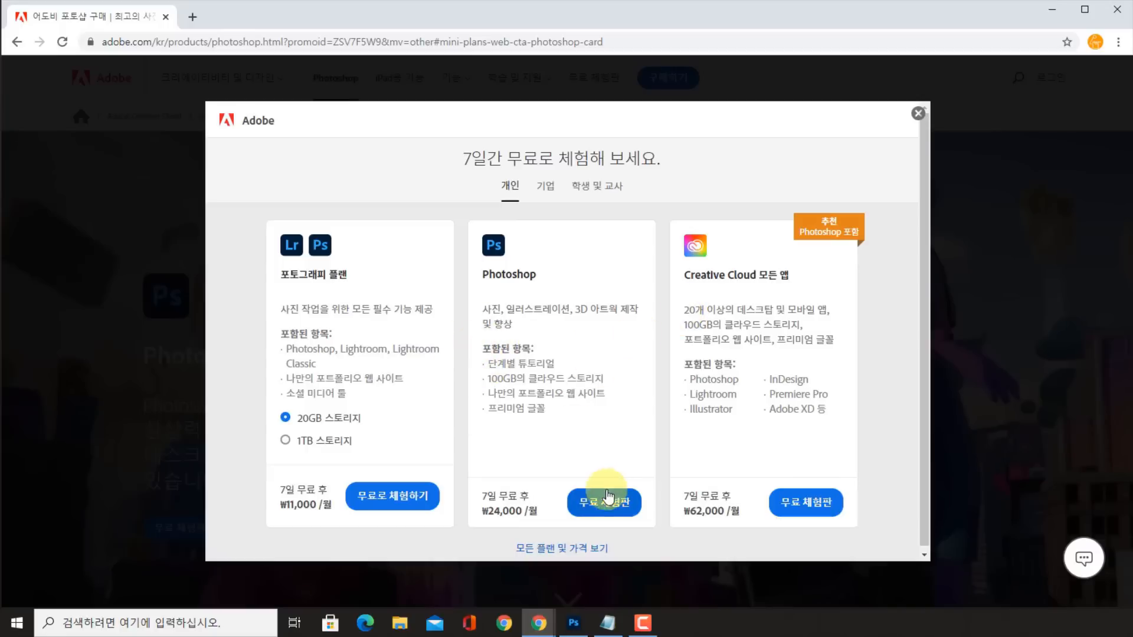
{"action": "left_click", "coordinate": [1123, 10]}
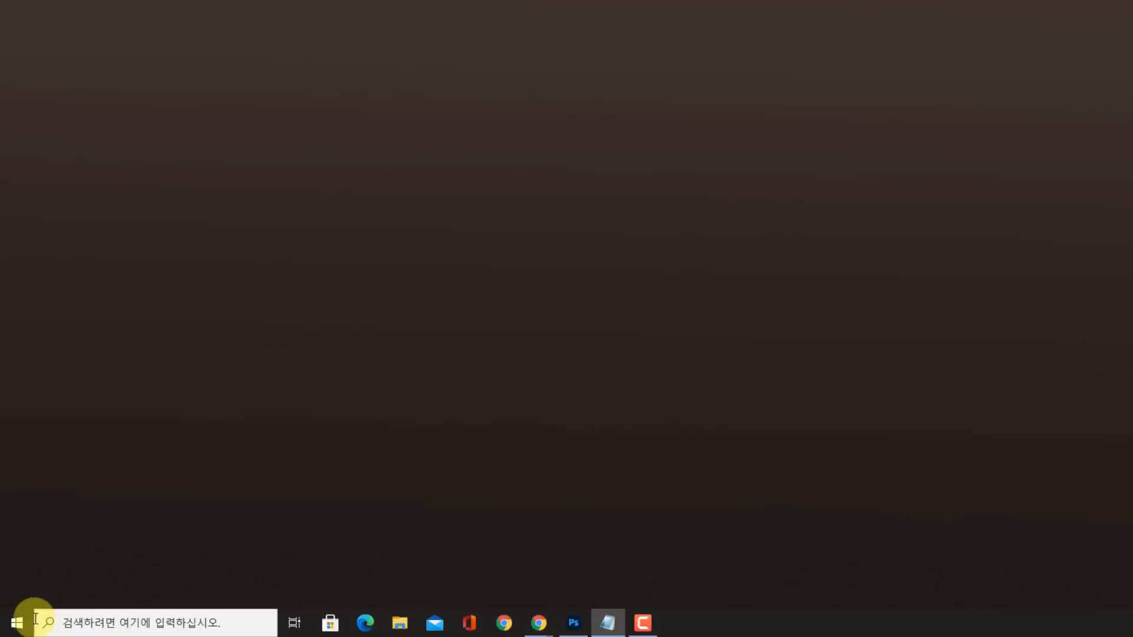
Launch Adobe Photoshop 2021
{"action": "left_click", "coordinate": [17, 623]}
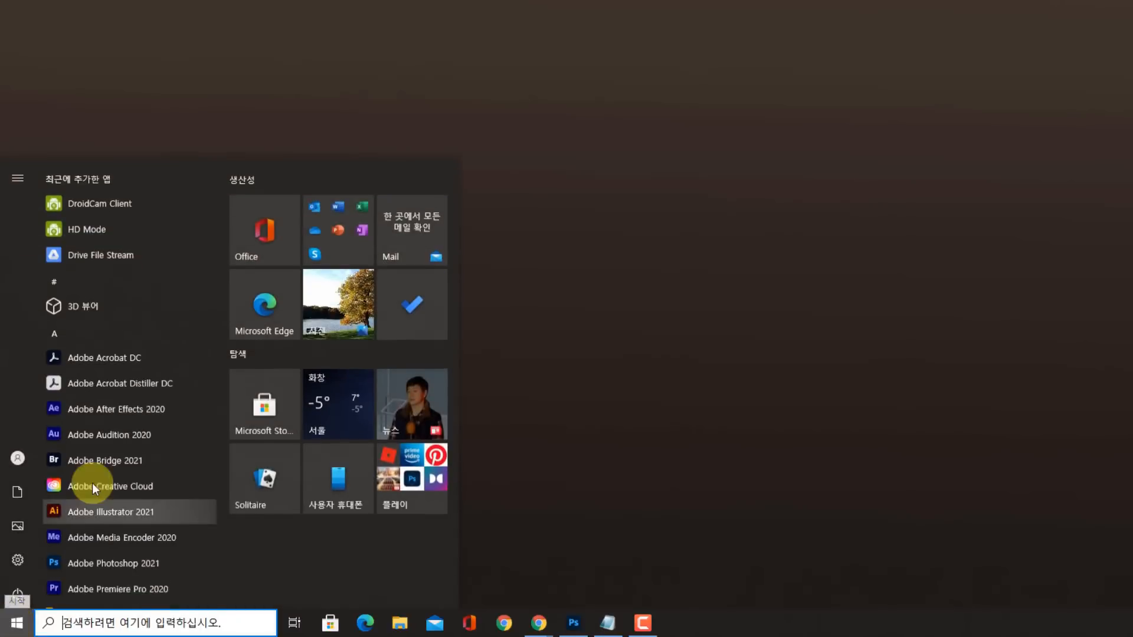
{"action": "scroll", "coordinate": [105, 489], "scroll_direction": "down", "scroll_amount": 2}
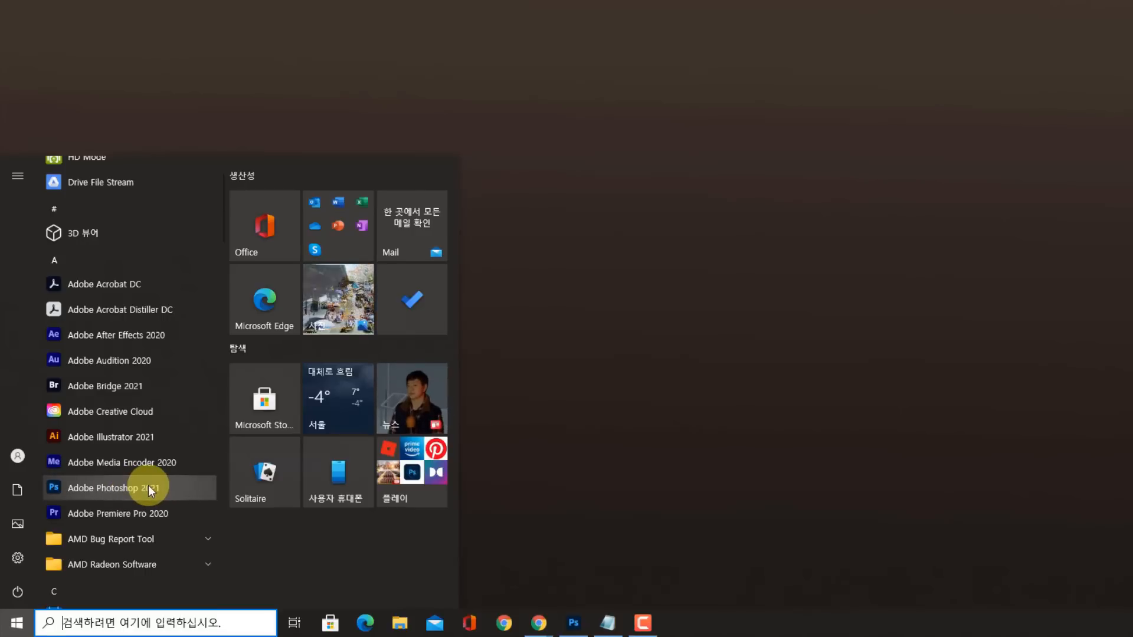
{"action": "left_click", "coordinate": [147, 487]}
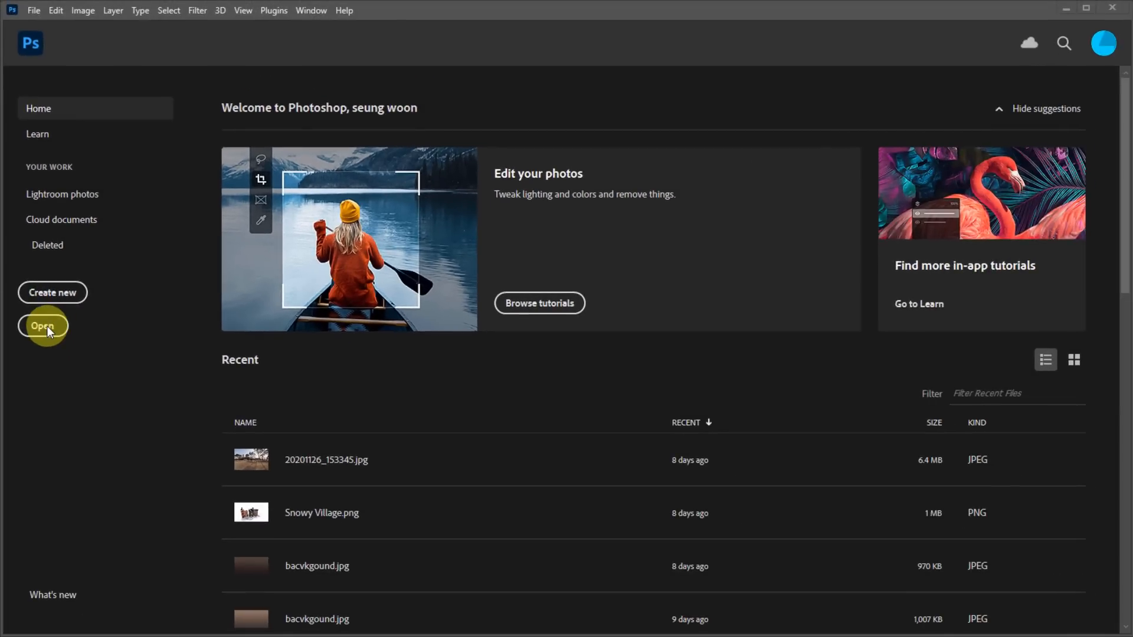
Open the image apple-256262_1920 from the photoshop2021 folder on the desktop
{"action": "left_click", "coordinate": [44, 326]}
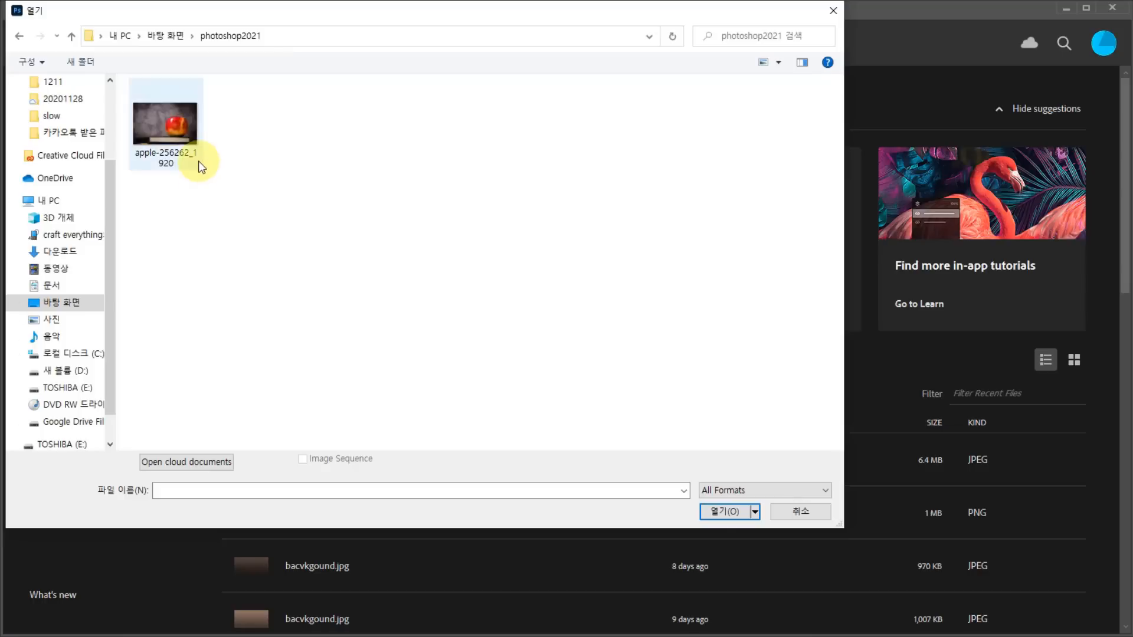
{"action": "left_click", "coordinate": [162, 137]}
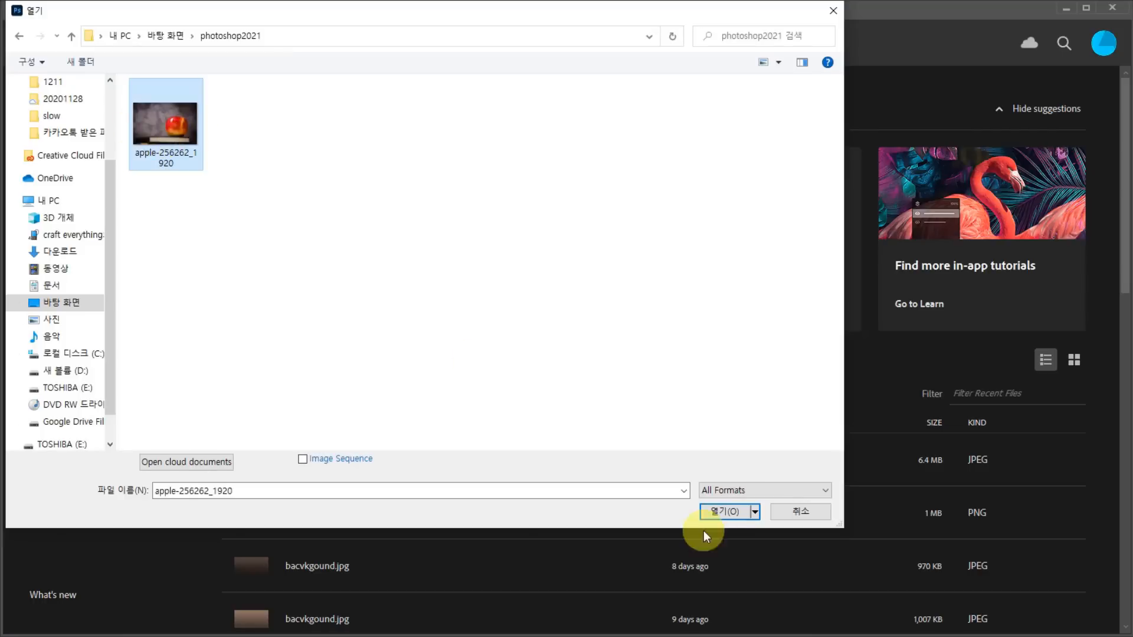
{"action": "left_click", "coordinate": [720, 512]}
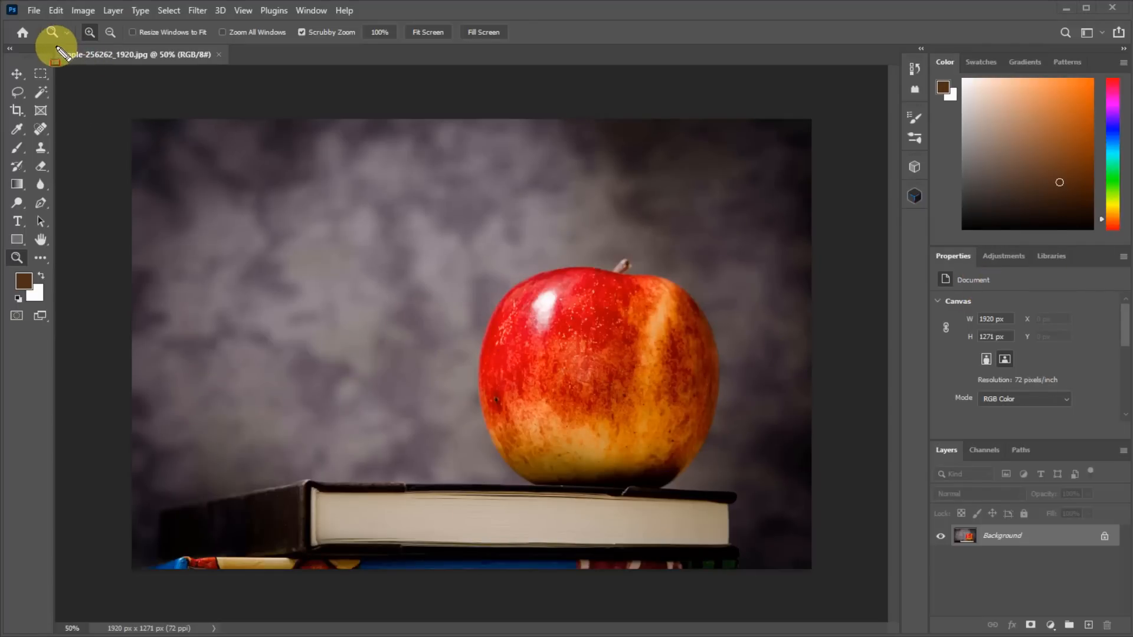
{"action": "mouse_move", "coordinate": [57, 47]}
{"action": "left_mouse_down"}
{"action": "mouse_move", "coordinate": [612, 470]}
{"action": "mouse_move", "coordinate": [821, 541]}
{"action": "mouse_move", "coordinate": [892, 618]}
{"action": "left_mouse_up"}
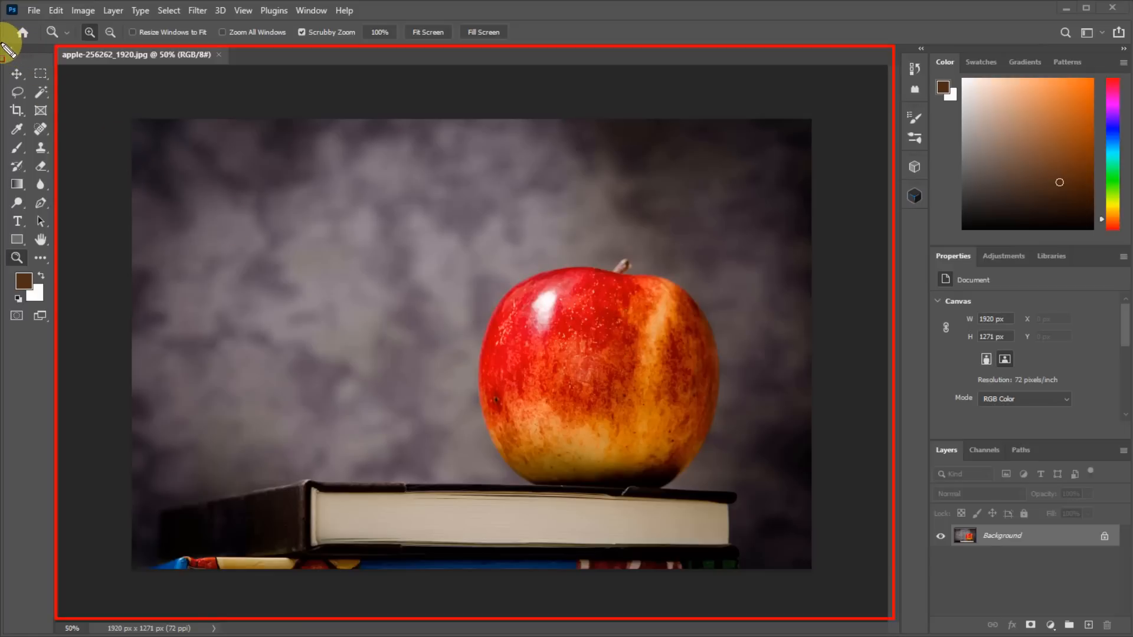
{"action": "mouse_move", "coordinate": [3, 44]}
{"action": "left_mouse_down"}
{"action": "mouse_move", "coordinate": [65, 268]}
{"action": "mouse_move", "coordinate": [56, 337]}
{"action": "left_mouse_up"}
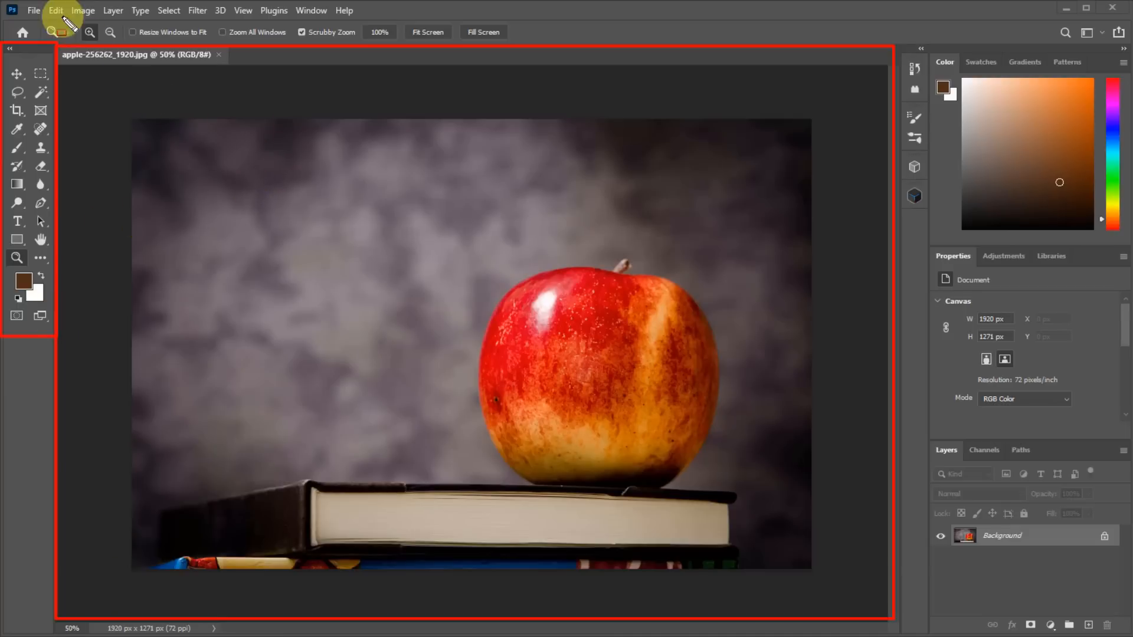
{"action": "left_click_drag", "start_coordinate": [24, 3], "coordinate": [363, 18]}
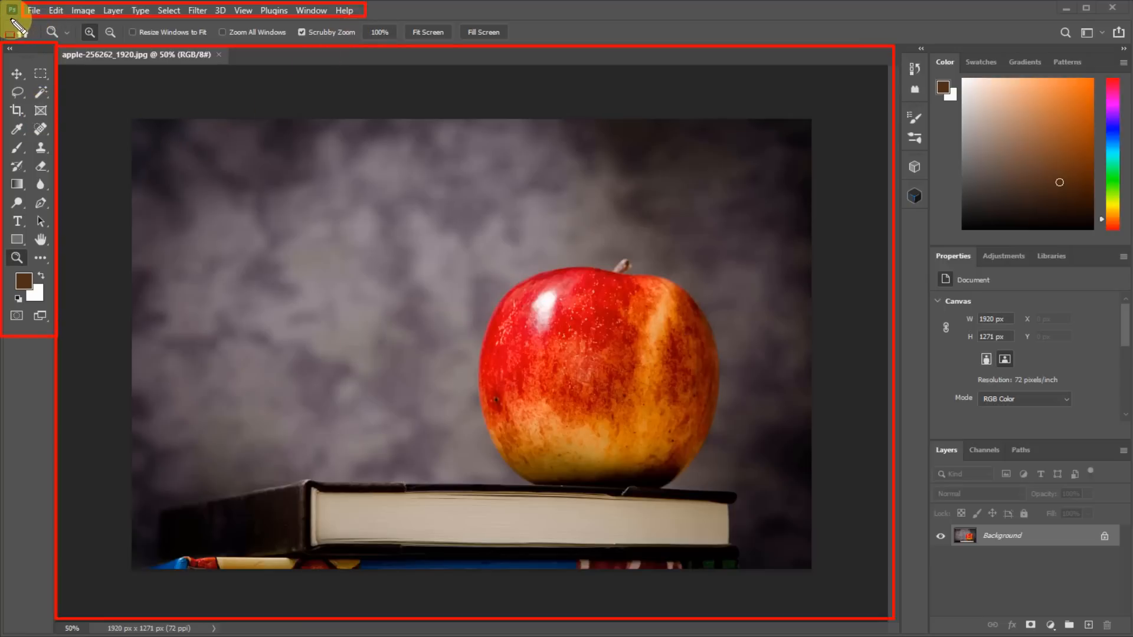
{"action": "left_click_drag", "start_coordinate": [6, 19], "coordinate": [537, 43]}
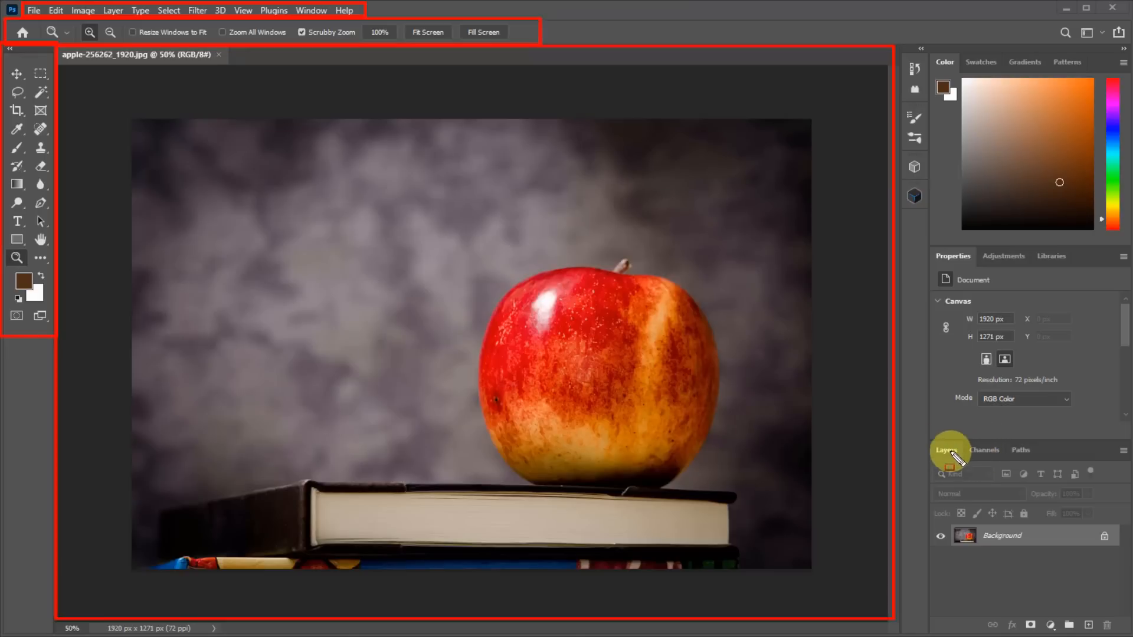
{"action": "left_click_drag", "start_coordinate": [931, 440], "coordinate": [1041, 461]}
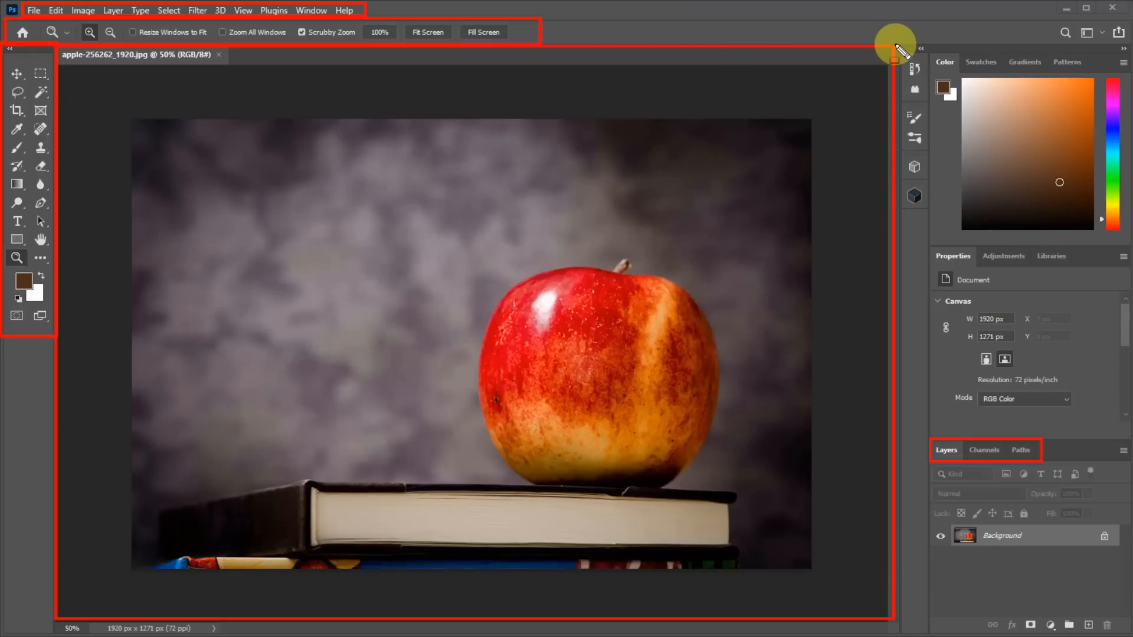
{"action": "mouse_move", "coordinate": [895, 47]}
{"action": "left_mouse_down"}
{"action": "mouse_move", "coordinate": [935, 96]}
{"action": "mouse_move", "coordinate": [1003, 387]}
{"action": "mouse_move", "coordinate": [1128, 630]}
{"action": "left_mouse_up"}
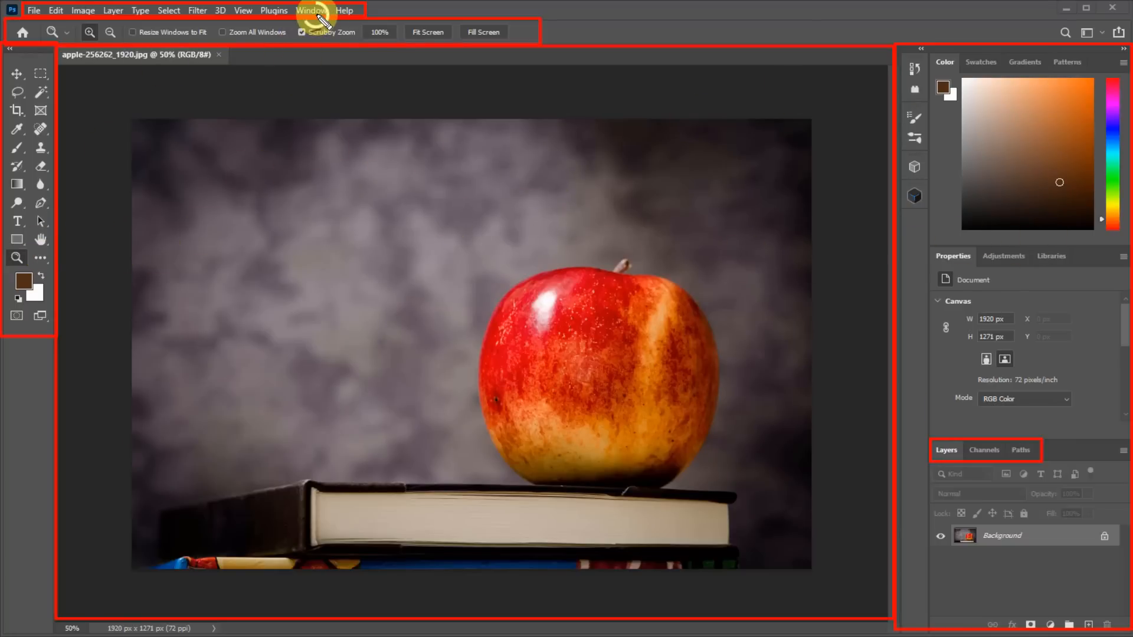
{"action": "mouse_move", "coordinate": [316, 18]}
{"action": "left_mouse_down"}
{"action": "mouse_move", "coordinate": [553, 133]}
{"action": "mouse_move", "coordinate": [723, 140]}
{"action": "mouse_move", "coordinate": [882, 122]}
{"action": "mouse_move", "coordinate": [875, 94]}
{"action": "left_mouse_up"}
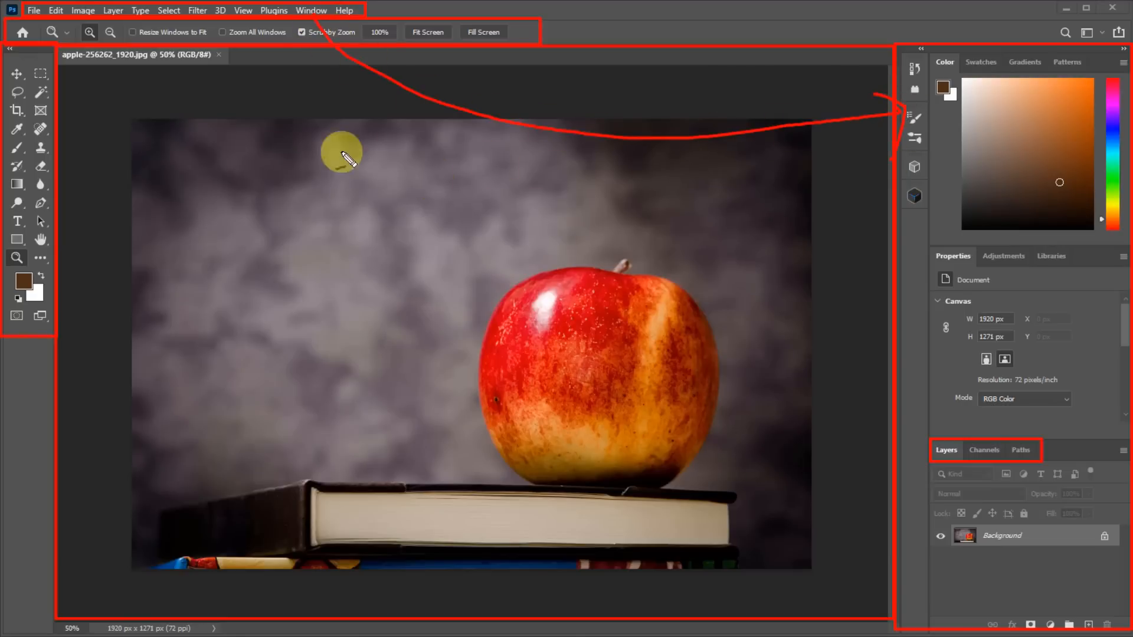
{"action": "mouse_move", "coordinate": [313, 26]}
{"action": "left_mouse_down"}
{"action": "mouse_move", "coordinate": [536, 140]}
{"action": "mouse_move", "coordinate": [941, 255]}
{"action": "left_mouse_up"}
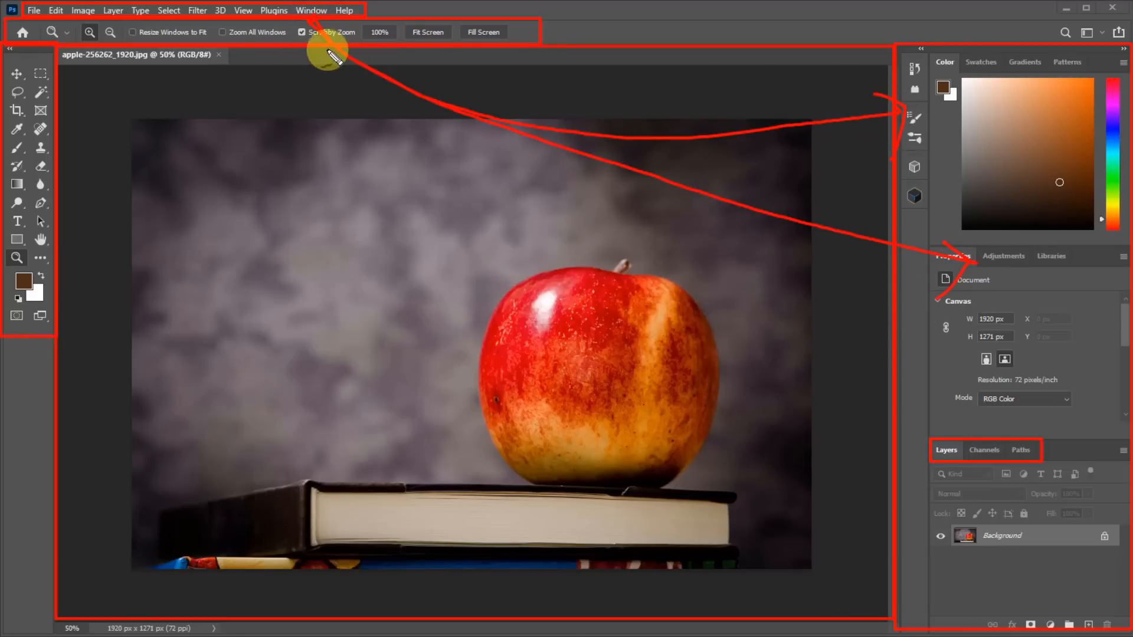
{"action": "mouse_move", "coordinate": [321, 41]}
{"action": "left_mouse_down"}
{"action": "mouse_move", "coordinate": [455, 106]}
{"action": "mouse_move", "coordinate": [1026, 277]}
{"action": "mouse_move", "coordinate": [993, 337]}
{"action": "left_mouse_up"}
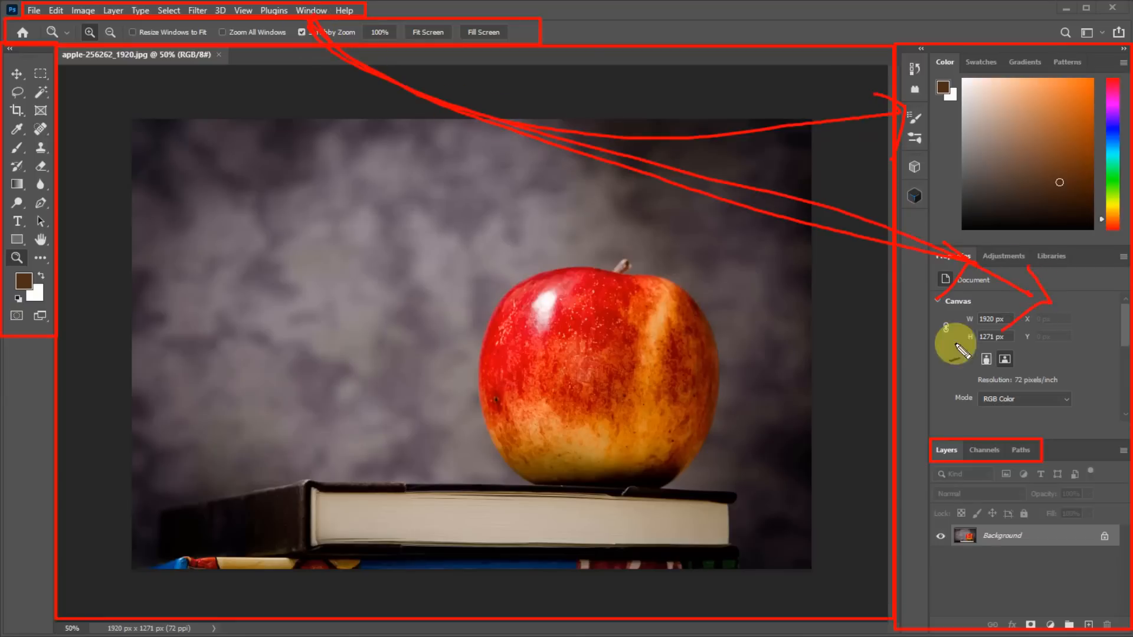
{"action": "mouse_move", "coordinate": [324, 20]}
{"action": "left_mouse_down"}
{"action": "mouse_move", "coordinate": [289, 27]}
{"action": "mouse_move", "coordinate": [304, 5]}
{"action": "mouse_move", "coordinate": [321, 33]}
{"action": "left_mouse_up"}
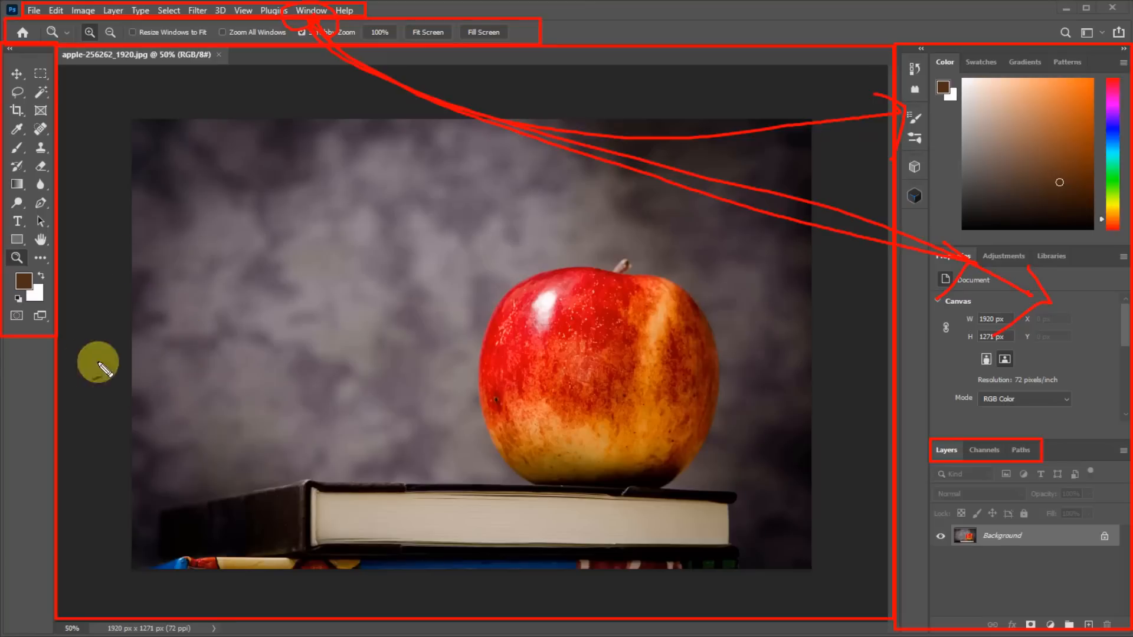
{"action": "left_click_drag", "start_coordinate": [27, 325], "coordinate": [31, 356]}
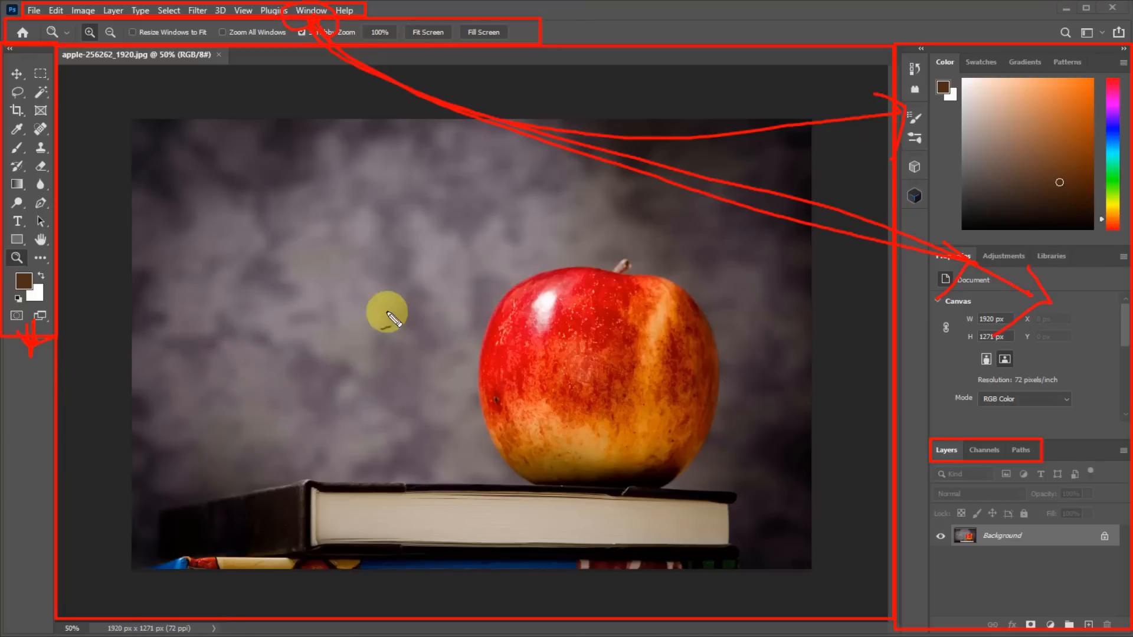
{"action": "key", "text": "Escape"}
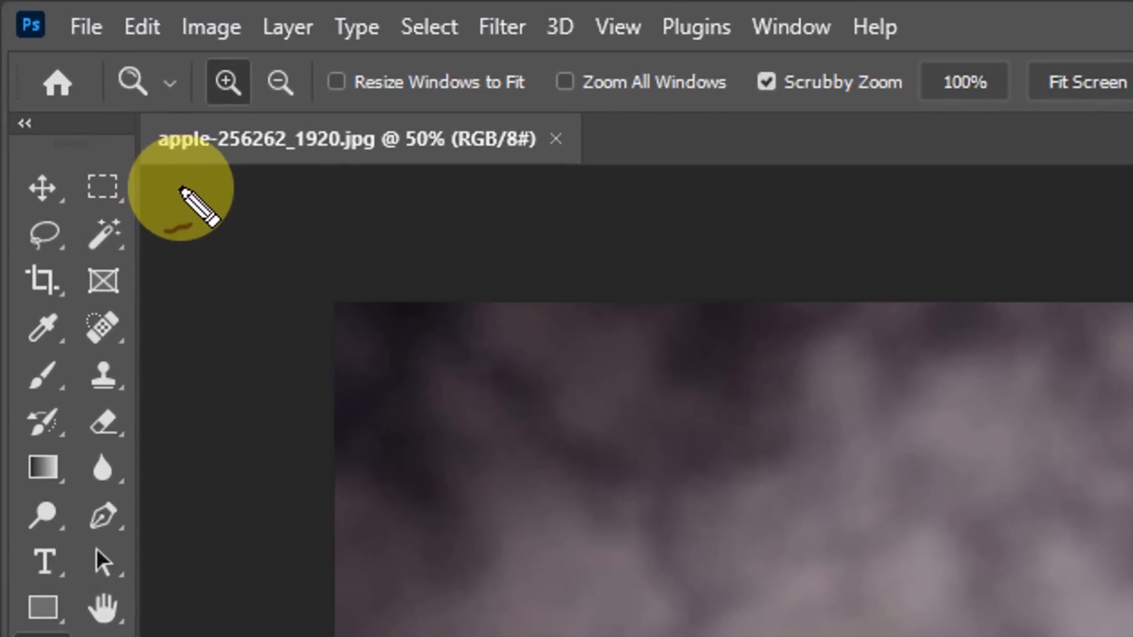
{"action": "mouse_move", "coordinate": [163, 175]}
{"action": "left_mouse_down"}
{"action": "mouse_move", "coordinate": [246, 184]}
{"action": "mouse_move", "coordinate": [389, 175]}
{"action": "left_mouse_up"}
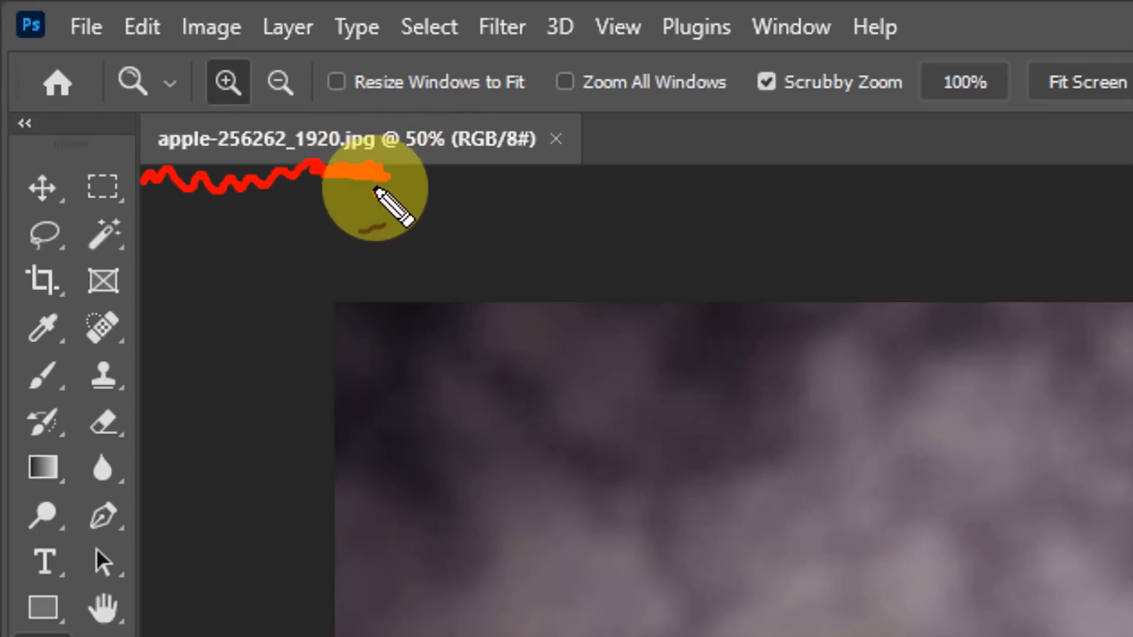
{"action": "mouse_move", "coordinate": [375, 190]}
{"action": "left_mouse_down"}
{"action": "mouse_move", "coordinate": [455, 189]}
{"action": "mouse_move", "coordinate": [447, 108]}
{"action": "mouse_move", "coordinate": [382, 108]}
{"action": "mouse_move", "coordinate": [401, 197]}
{"action": "left_mouse_up"}
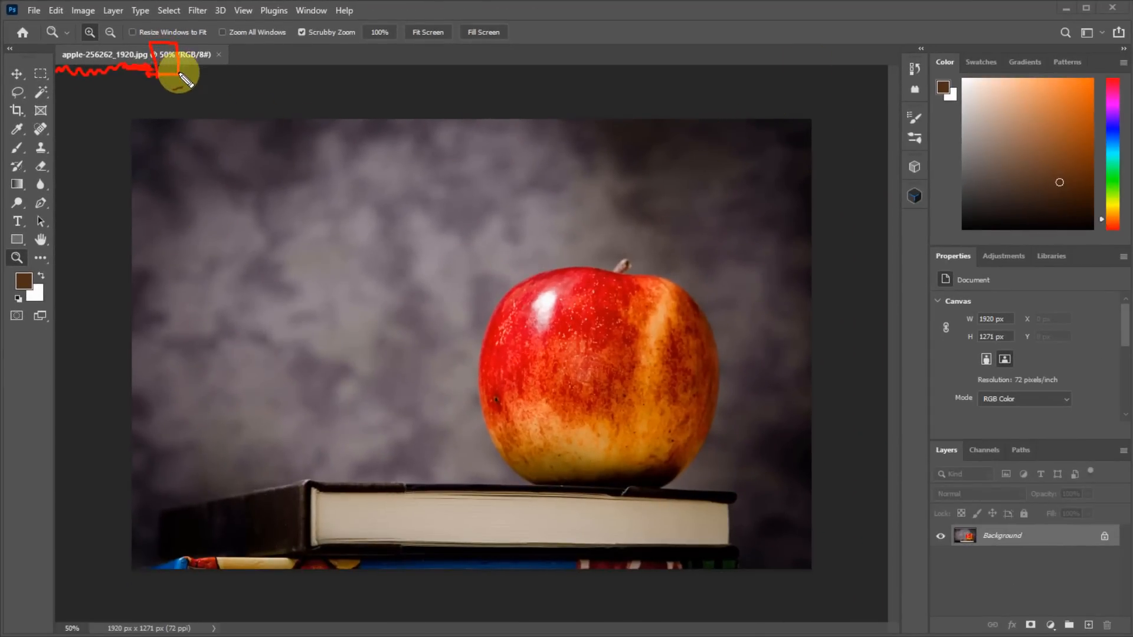
{"action": "mouse_move", "coordinate": [178, 72]}
{"action": "left_mouse_down"}
{"action": "mouse_move", "coordinate": [145, 62]}
{"action": "mouse_move", "coordinate": [149, 43]}
{"action": "mouse_move", "coordinate": [173, 42]}
{"action": "mouse_move", "coordinate": [169, 83]}
{"action": "left_mouse_up"}
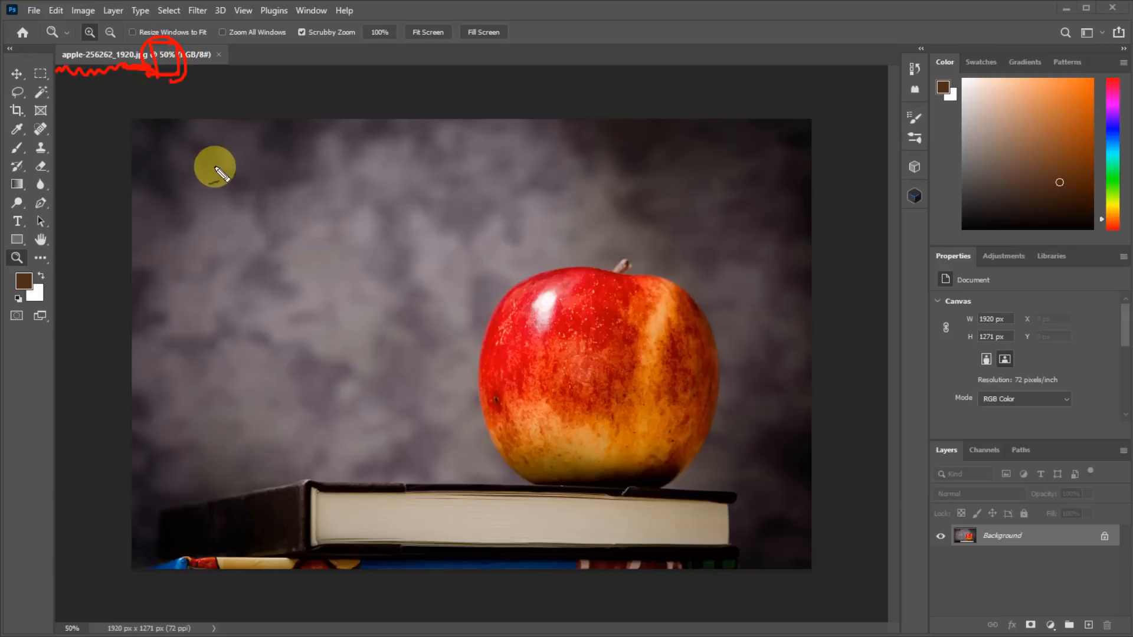
{"action": "mouse_move", "coordinate": [235, 88]}
{"action": "left_mouse_down"}
{"action": "mouse_move", "coordinate": [220, 112]}
{"action": "mouse_move", "coordinate": [222, 94]}
{"action": "mouse_move", "coordinate": [259, 122]}
{"action": "left_mouse_up"}
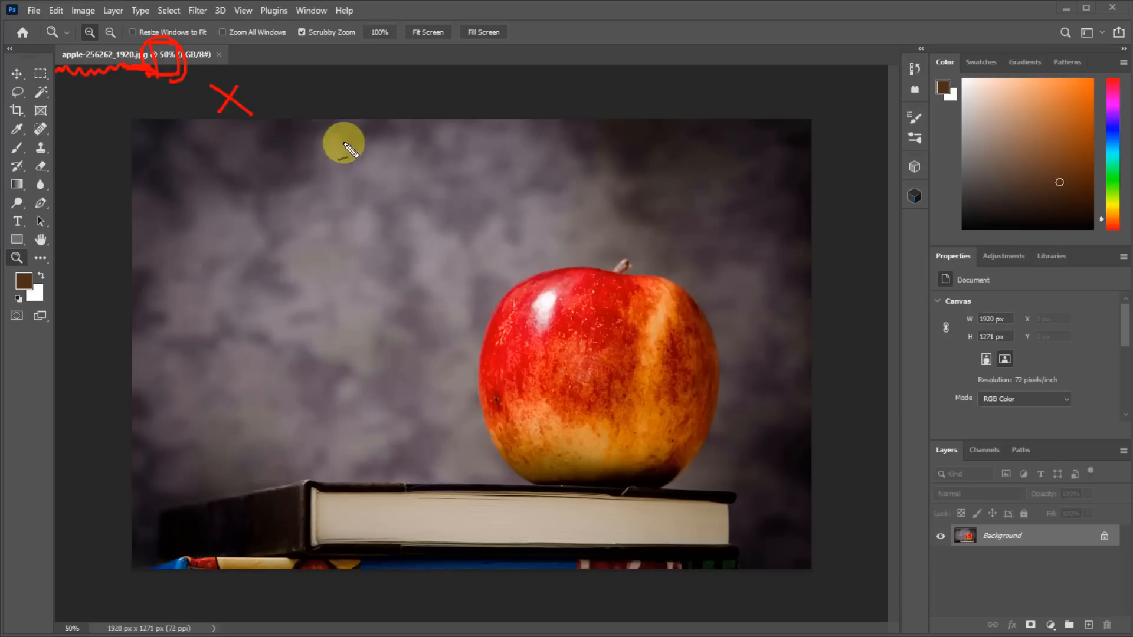
{"action": "mouse_move", "coordinate": [358, 98]}
{"action": "left_mouse_down"}
{"action": "mouse_move", "coordinate": [359, 135]}
{"action": "mouse_move", "coordinate": [350, 125]}
{"action": "mouse_move", "coordinate": [360, 140]}
{"action": "mouse_move", "coordinate": [377, 121]}
{"action": "mouse_move", "coordinate": [366, 89]}
{"action": "left_mouse_up"}
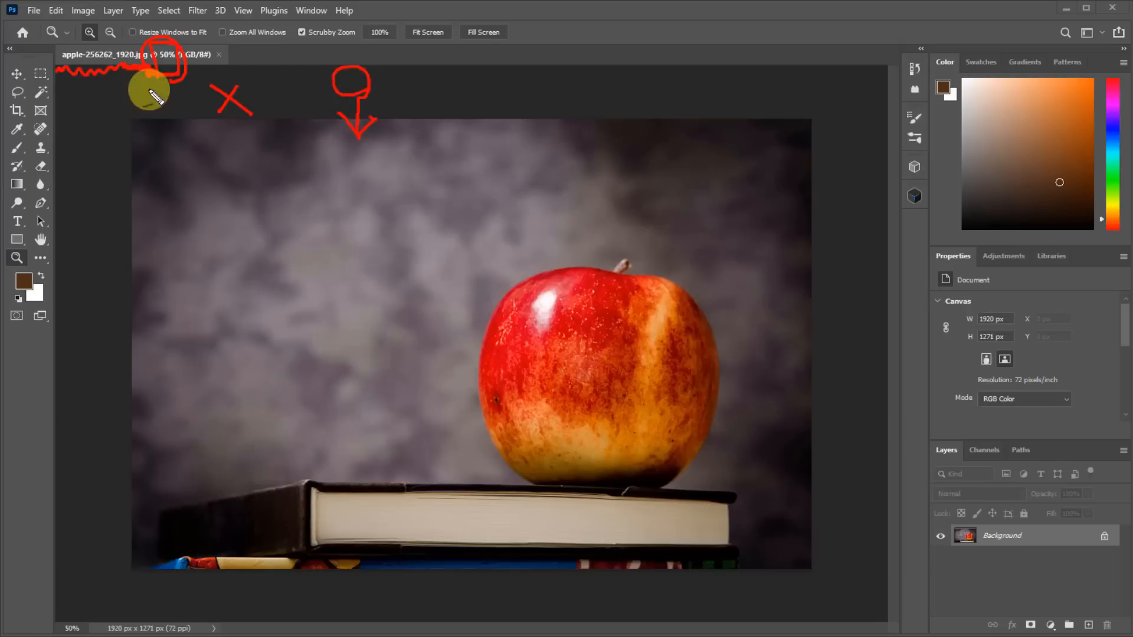
{"action": "mouse_move", "coordinate": [169, 68]}
{"action": "left_mouse_down"}
{"action": "mouse_move", "coordinate": [146, 76]}
{"action": "mouse_move", "coordinate": [140, 48]}
{"action": "mouse_move", "coordinate": [176, 38]}
{"action": "mouse_move", "coordinate": [172, 87]}
{"action": "left_mouse_up"}
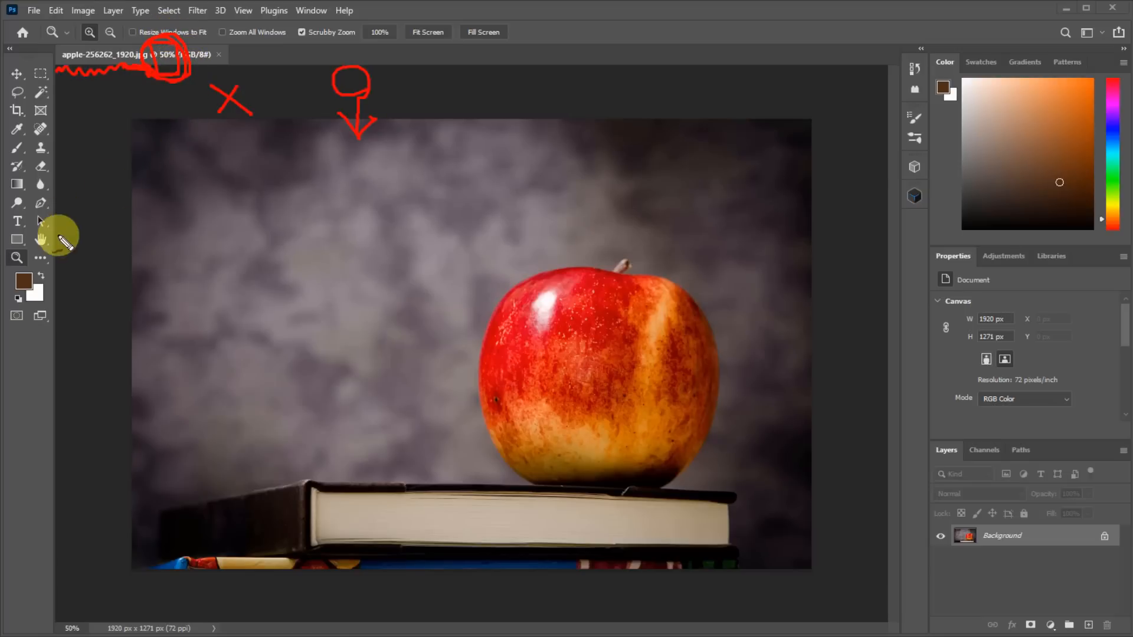
{"action": "mouse_move", "coordinate": [39, 276]}
{"action": "left_mouse_down"}
{"action": "mouse_move", "coordinate": [16, 250]}
{"action": "mouse_move", "coordinate": [37, 245]}
{"action": "mouse_move", "coordinate": [39, 272]}
{"action": "left_mouse_up"}
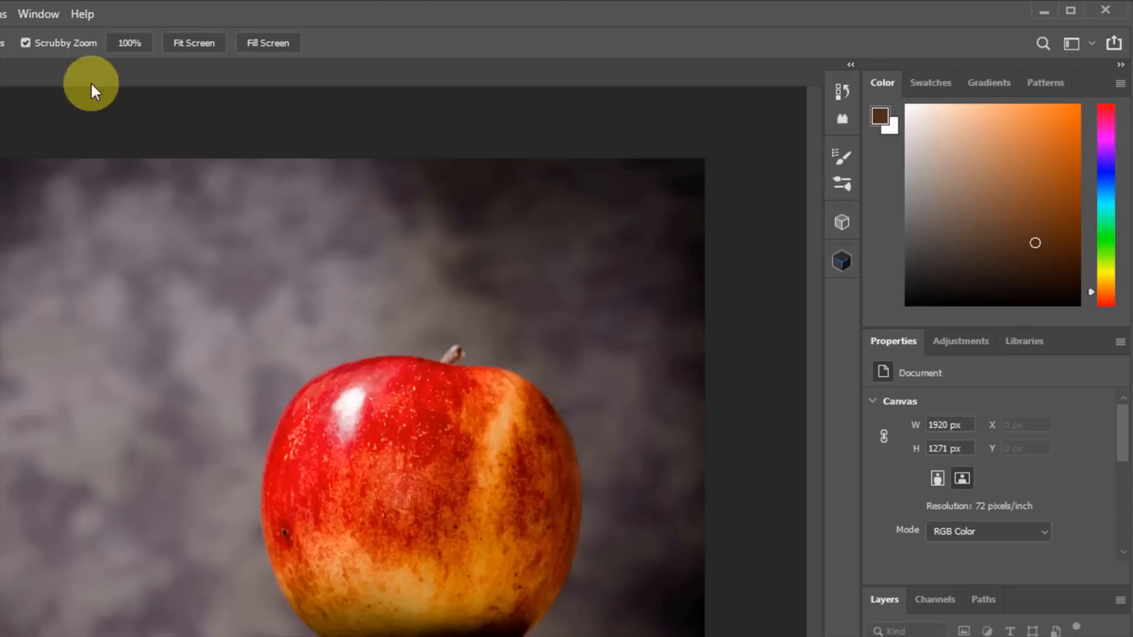
Review the list of panels that can be shown, and collapse the docked panels to icons and expand them again
{"action": "left_click", "coordinate": [47, 15]}
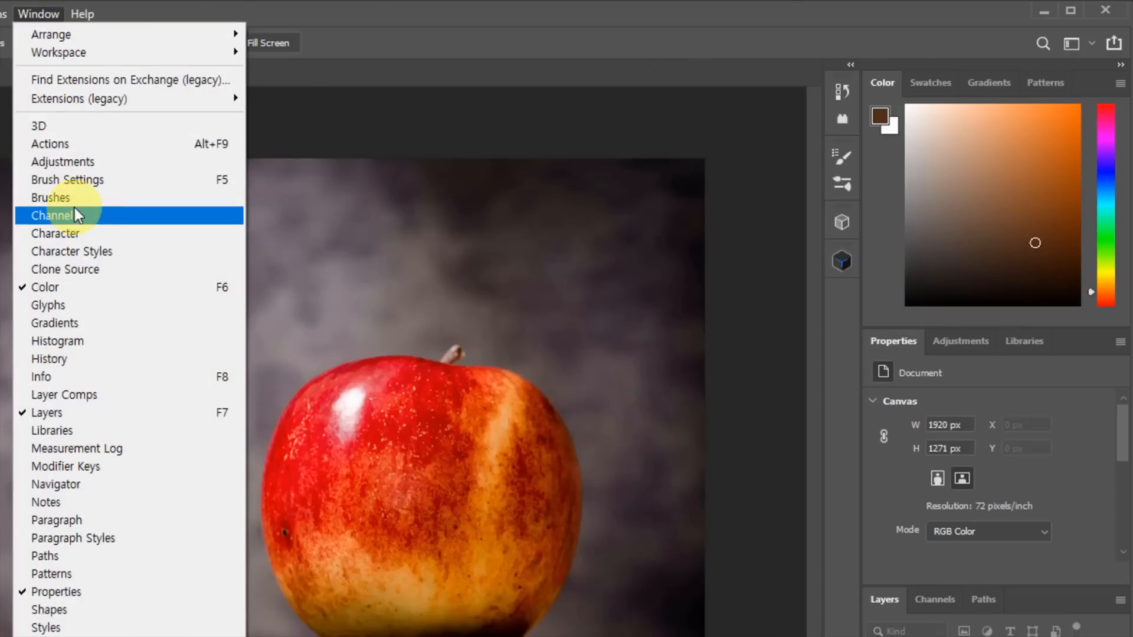
{"action": "left_click", "coordinate": [637, 43]}
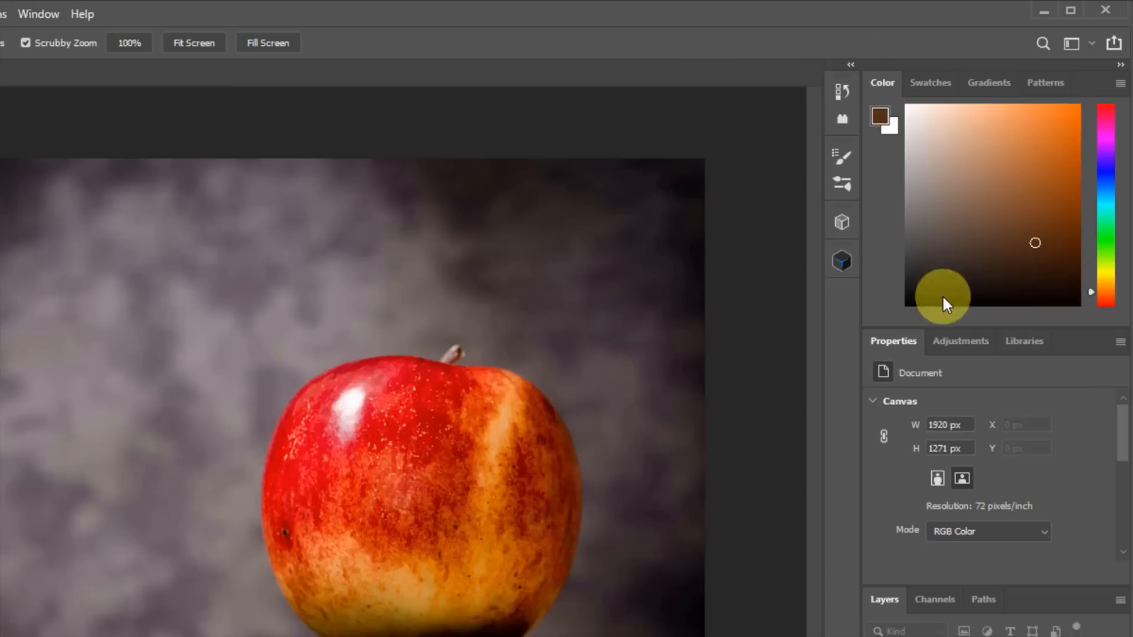
{"action": "left_click", "coordinate": [1120, 66]}
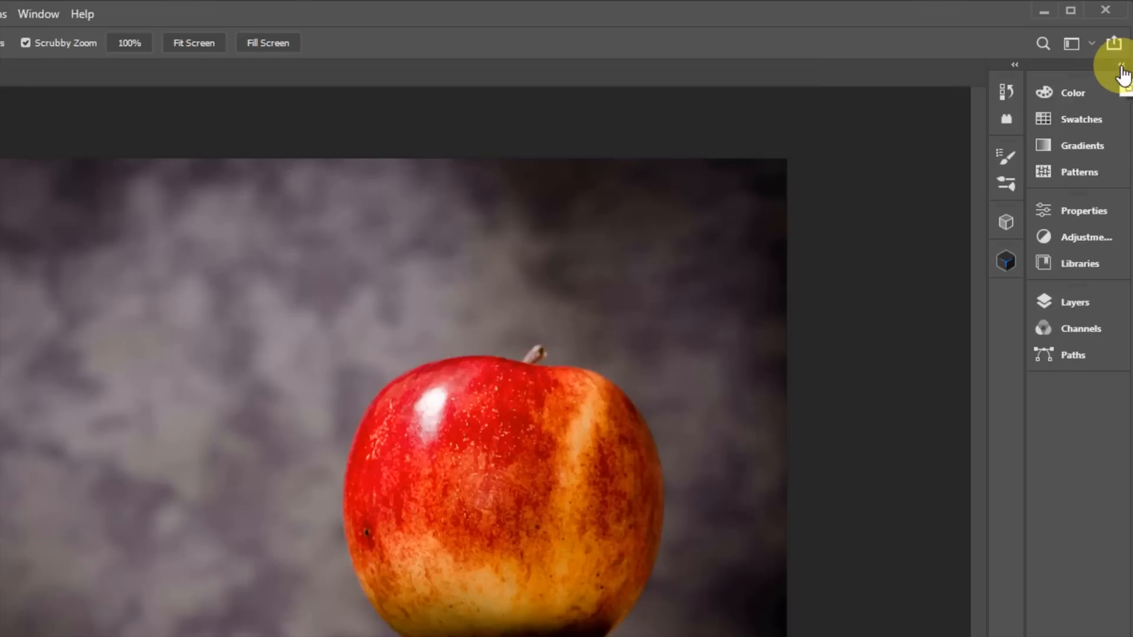
{"action": "left_click", "coordinate": [1121, 68]}
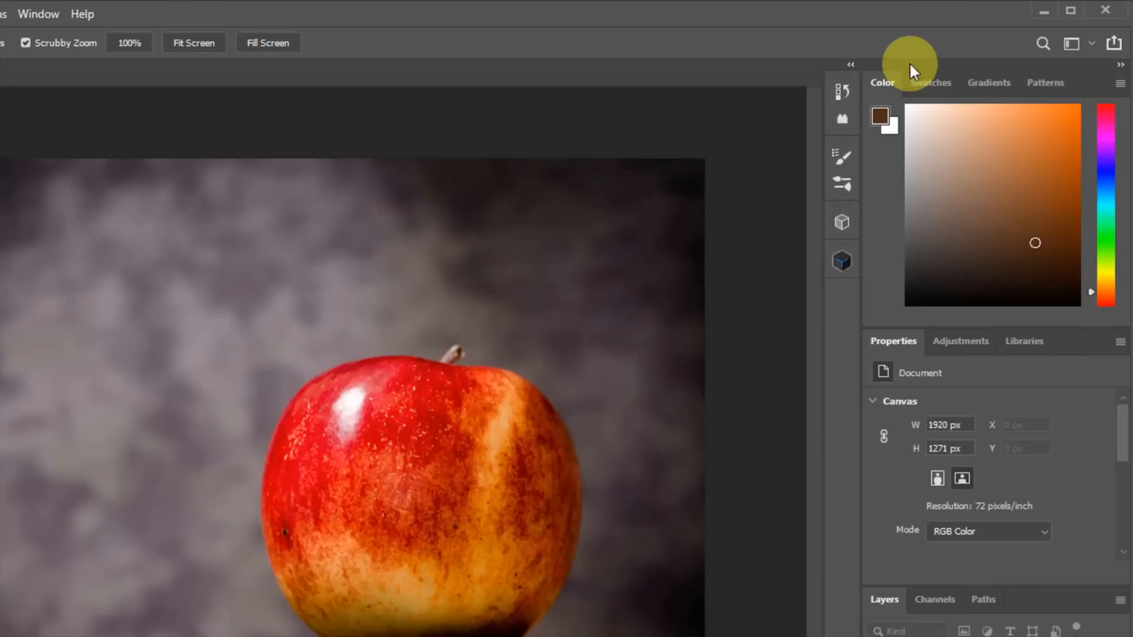
Expand the column of icon panels beside the Color panel to view its contents, and collapse it back to icons
{"action": "left_click", "coordinate": [850, 69]}
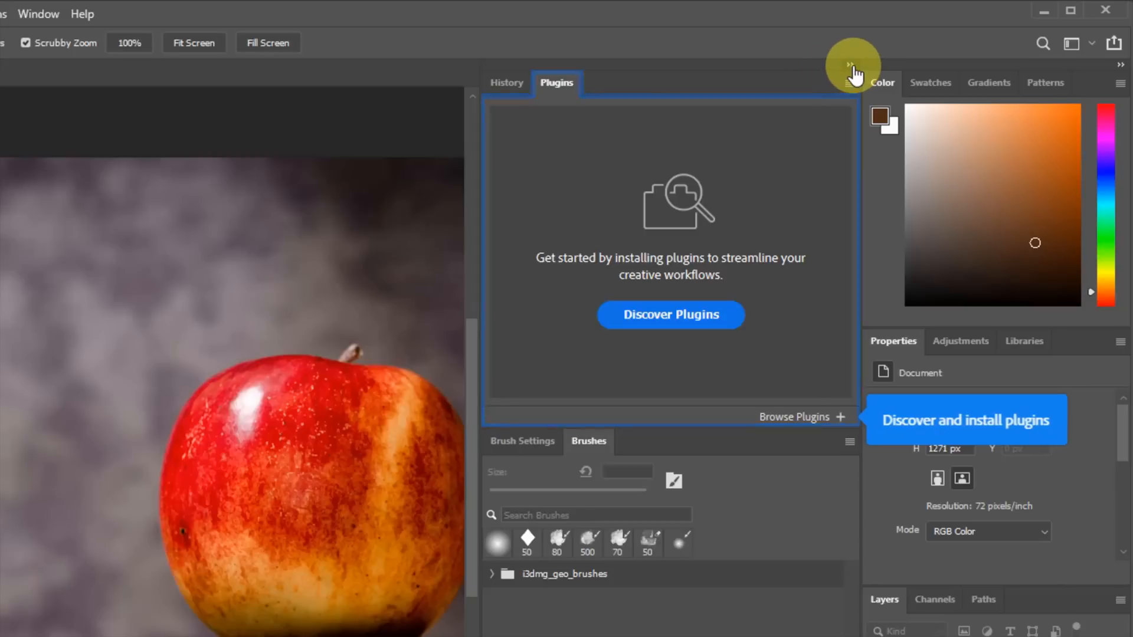
{"action": "left_click", "coordinate": [850, 68]}
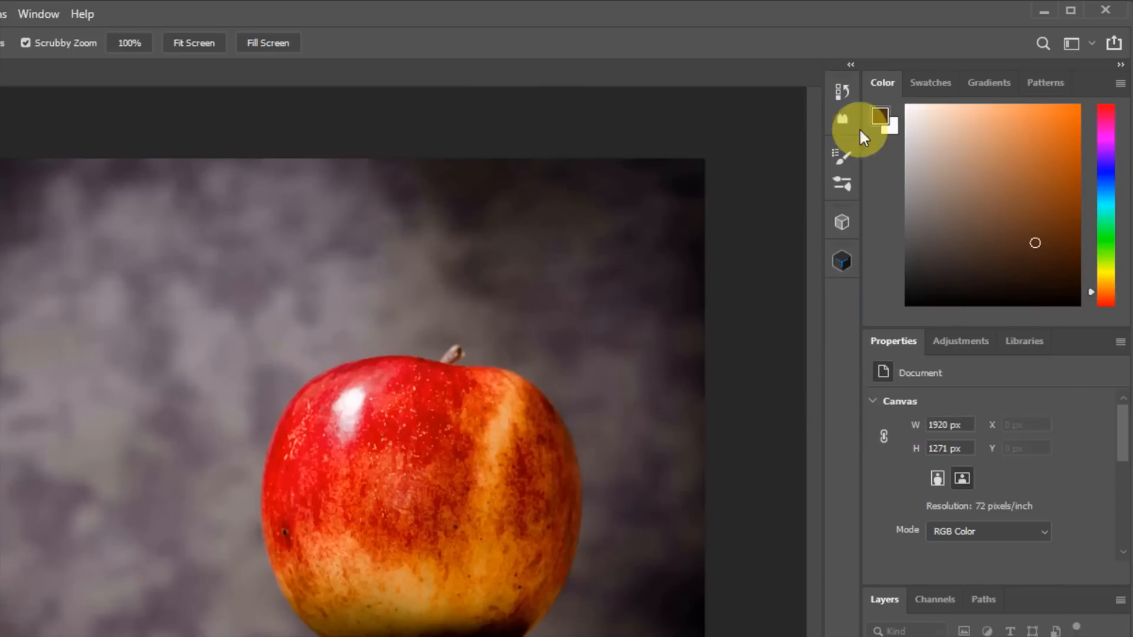
{"action": "left_click", "coordinate": [851, 67]}
{"action": "left_click", "coordinate": [847, 67]}
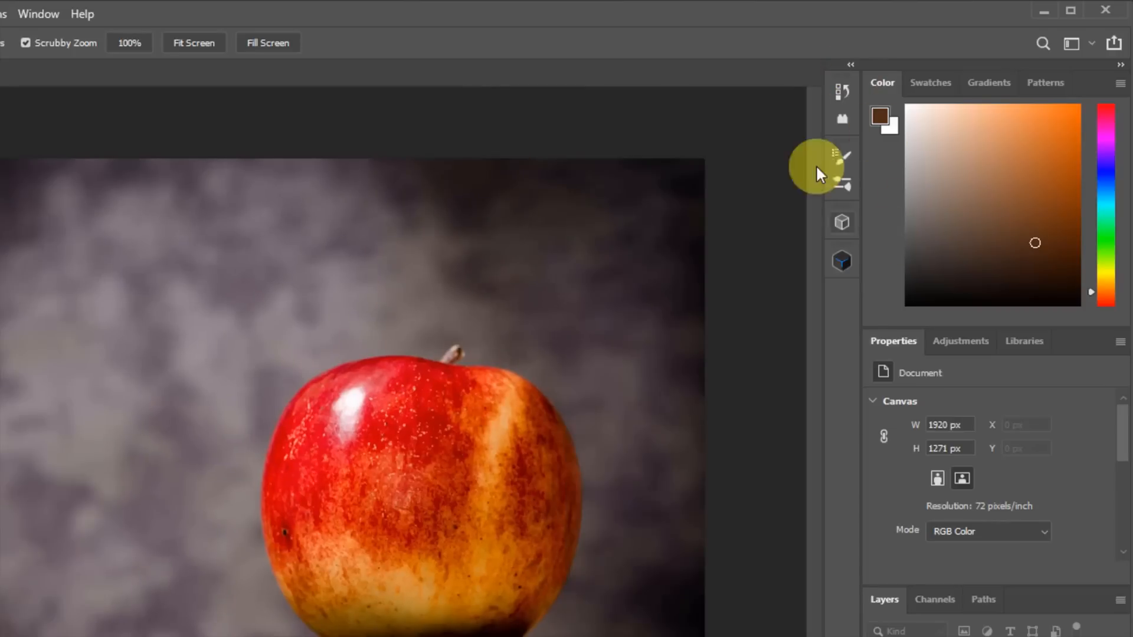
Undock the whole panel group, float it over the image, and dock it back at the edge of the workspace
{"action": "left_click_drag", "start_coordinate": [834, 65], "coordinate": [577, 96]}
{"action": "left_click_drag", "start_coordinate": [604, 133], "coordinate": [604, 133]}
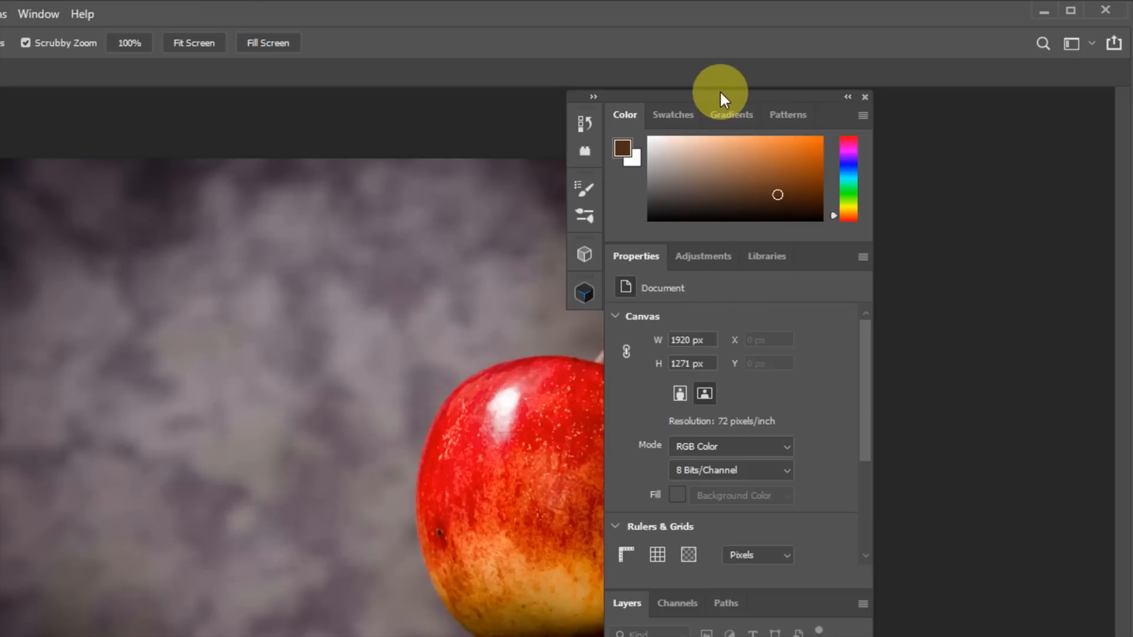
{"action": "left_click_drag", "start_coordinate": [720, 89], "coordinate": [932, 160]}
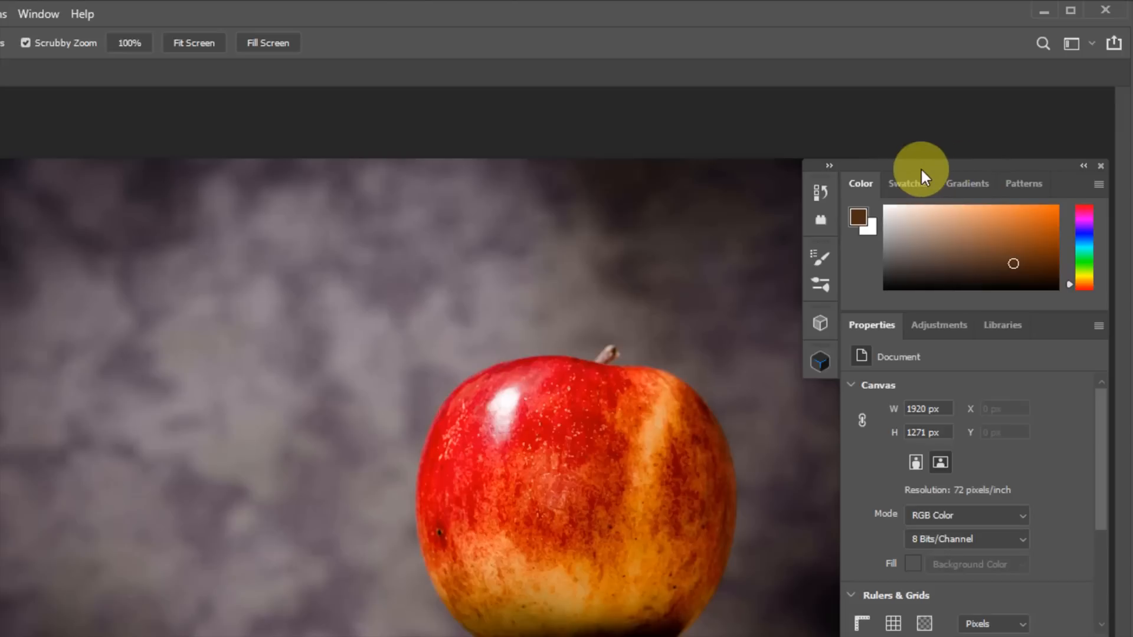
{"action": "left_click_drag", "start_coordinate": [921, 167], "coordinate": [1115, 159]}
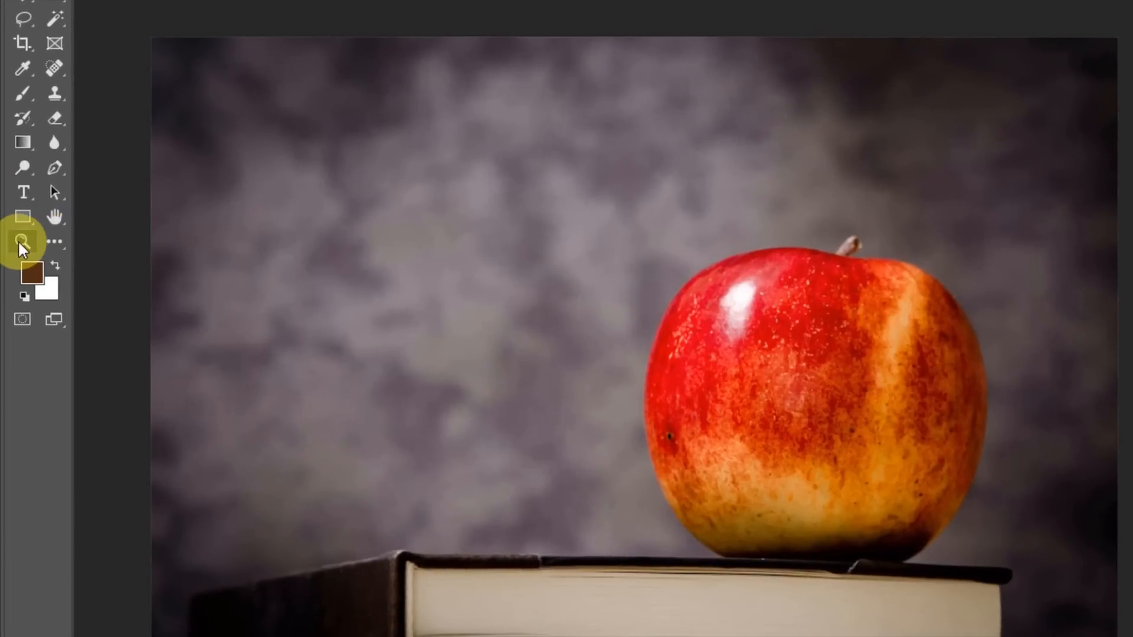
Zoom in and out on the apple in fixed increments with the Zoom tool
{"action": "left_click", "coordinate": [21, 242]}
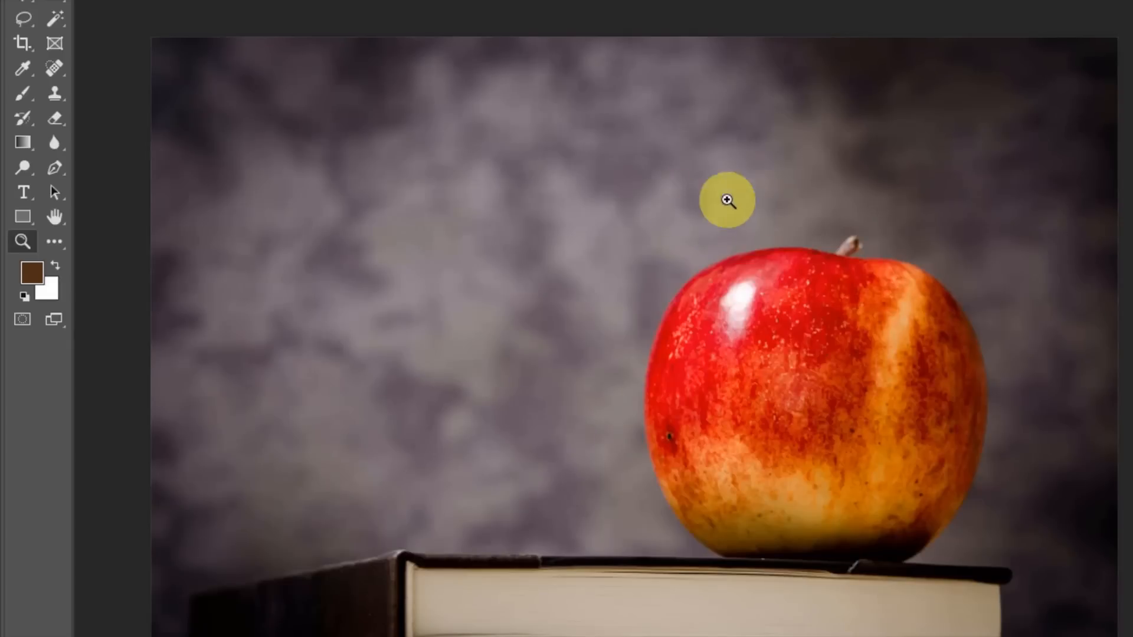
{"action": "left_click", "coordinate": [746, 167]}
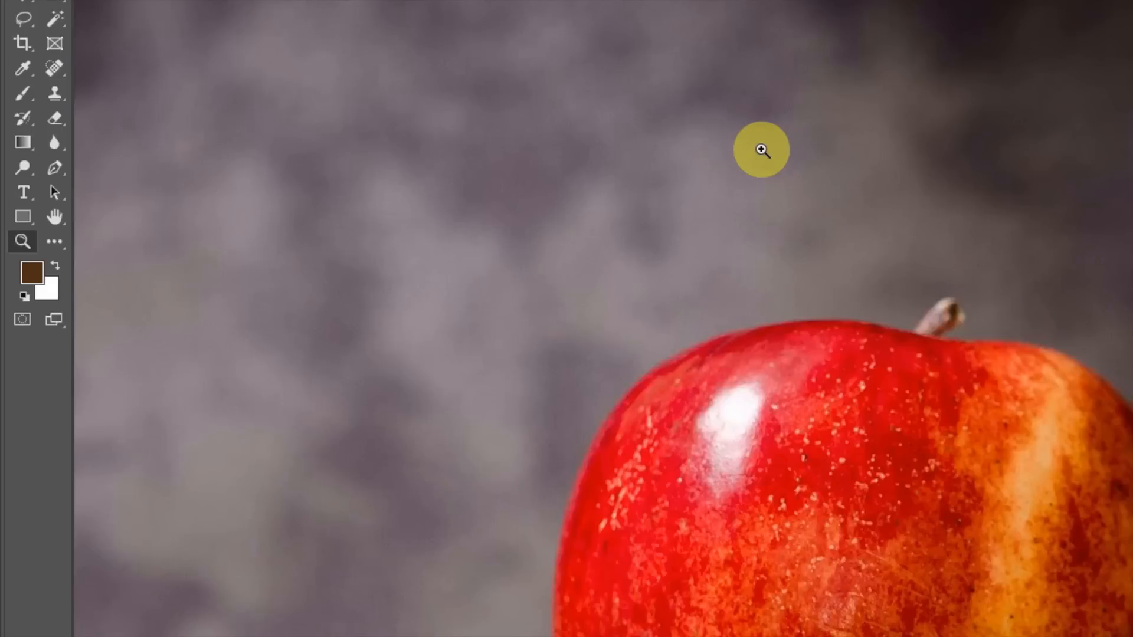
{"action": "left_click", "coordinate": [823, 167], "text": "alt"}
{"action": "left_click", "coordinate": [823, 167], "text": "alt"}
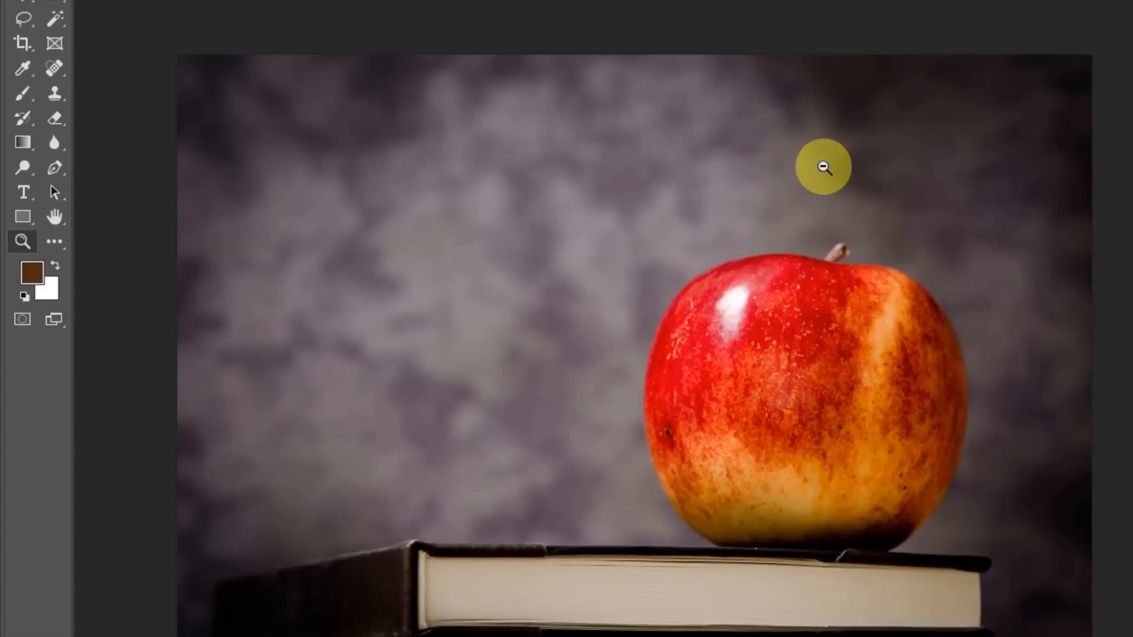
{"action": "left_click", "coordinate": [823, 167]}
{"action": "left_click", "coordinate": [823, 167]}
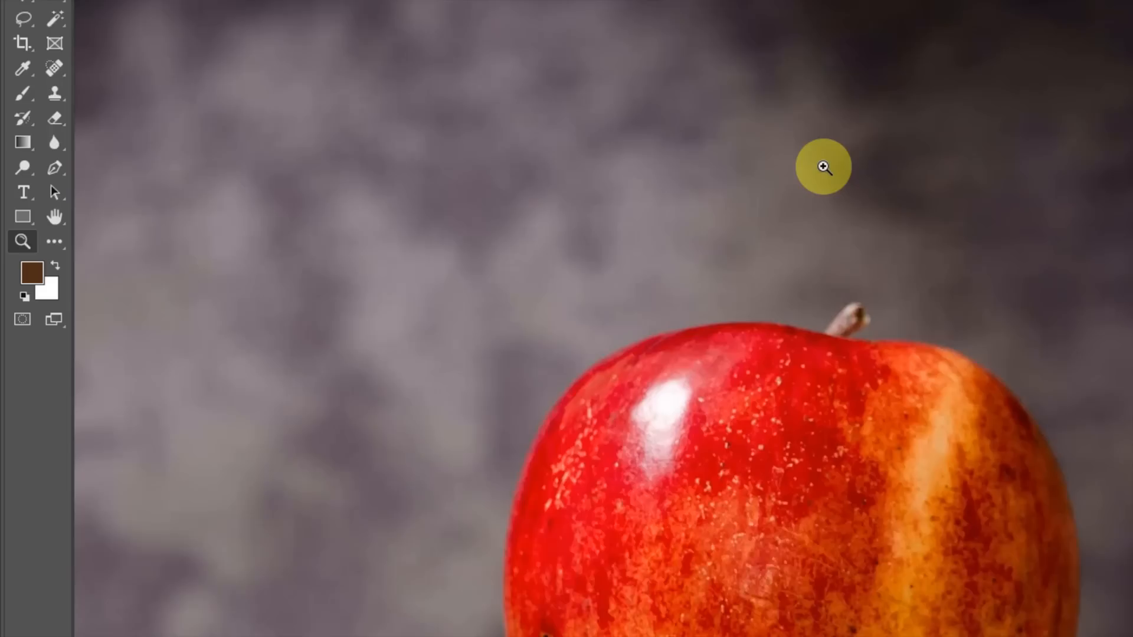
{"action": "left_click", "coordinate": [823, 167]}
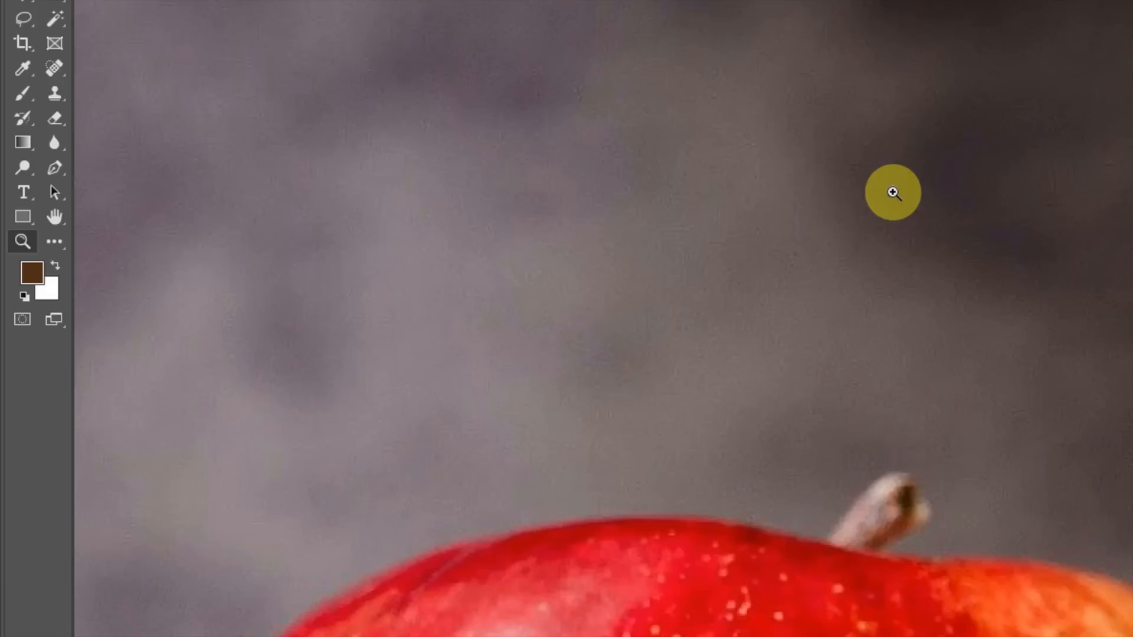
Scrub the zoom in and out around the apple's stem down to pixel level, and fit the image on screen
{"action": "left_click_drag", "start_coordinate": [892, 193], "coordinate": [799, 220]}
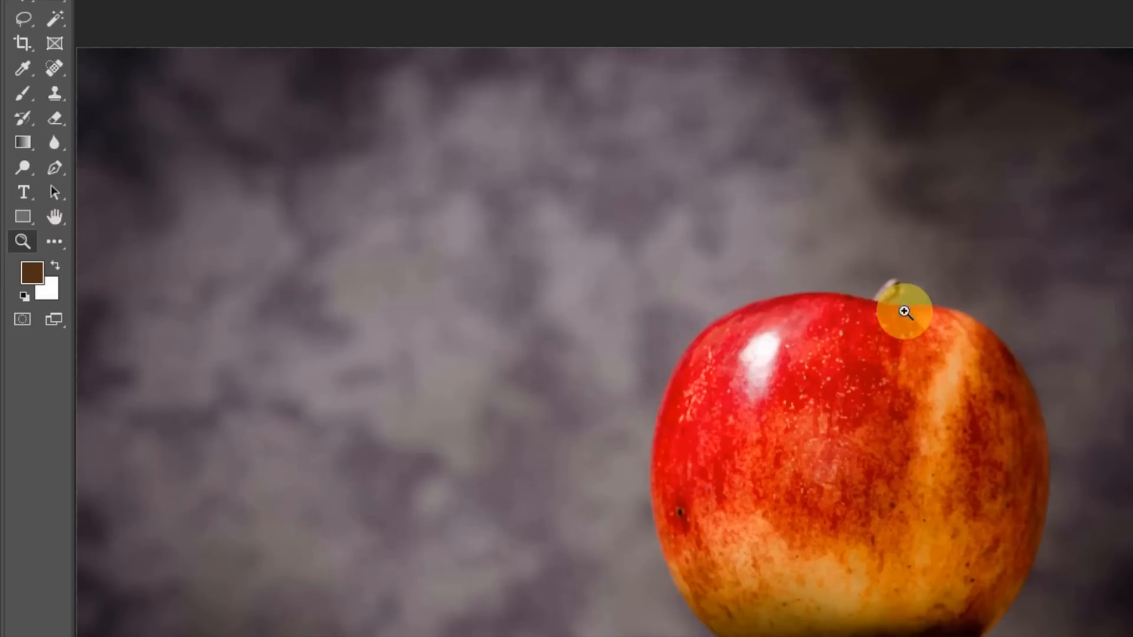
{"action": "mouse_move", "coordinate": [837, 296]}
{"action": "left_mouse_down"}
{"action": "mouse_move", "coordinate": [675, 295]}
{"action": "mouse_move", "coordinate": [896, 297]}
{"action": "mouse_move", "coordinate": [847, 296]}
{"action": "left_mouse_up"}
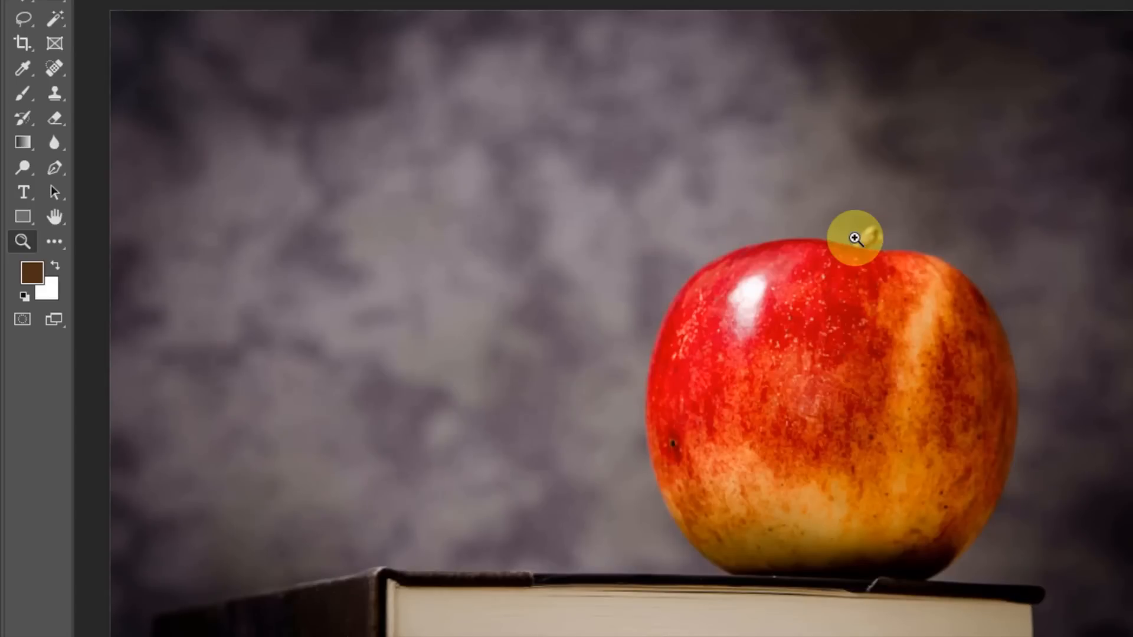
{"action": "left_click_drag", "start_coordinate": [855, 238], "coordinate": [824, 271]}
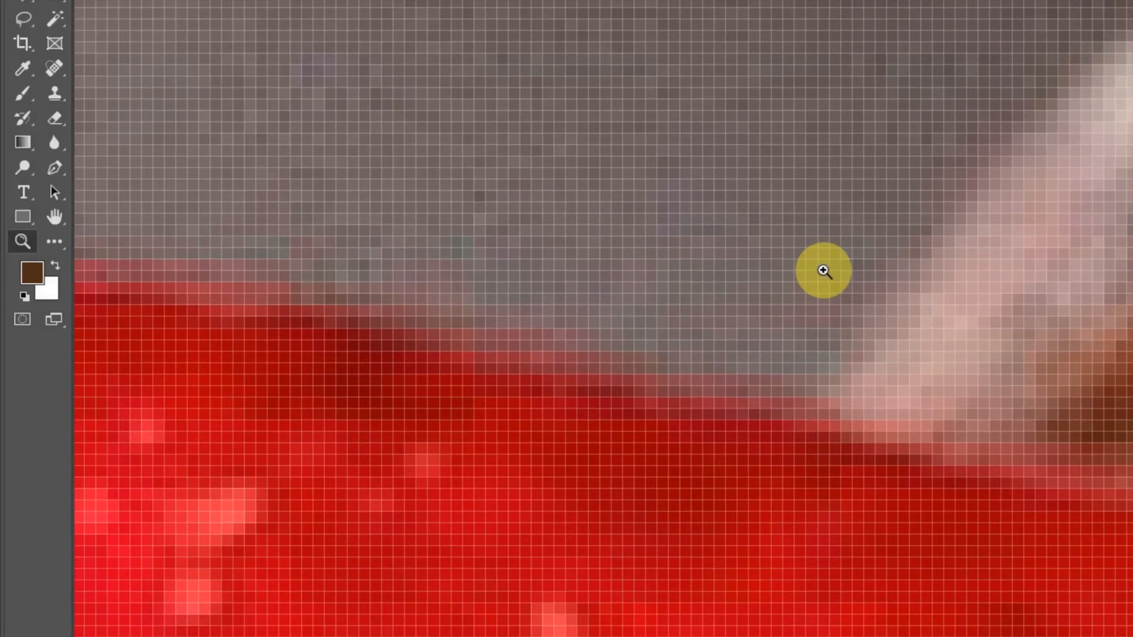
{"action": "key", "text": "ctrl+0"}
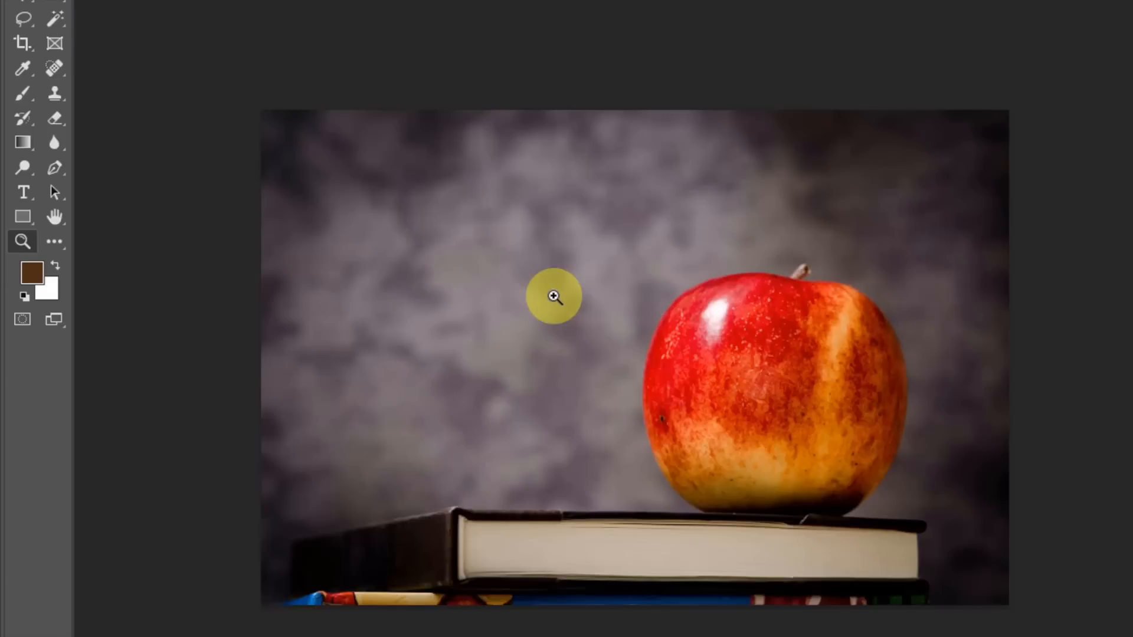
Scrub the zoom in on the apple's upper edge to about 1730%, and zoom back out to the whole image at 58.6%
{"action": "left_click_drag", "start_coordinate": [554, 297], "coordinate": [587, 287]}
{"action": "left_click_drag", "start_coordinate": [476, 291], "coordinate": [570, 279]}
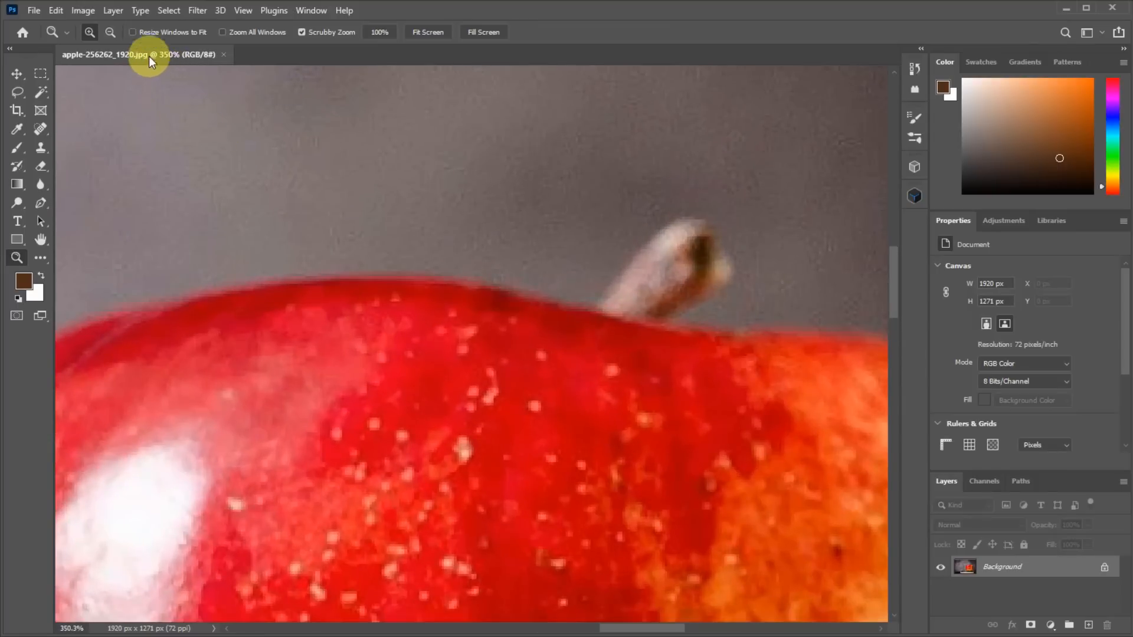
{"action": "left_click_drag", "start_coordinate": [435, 245], "coordinate": [526, 245]}
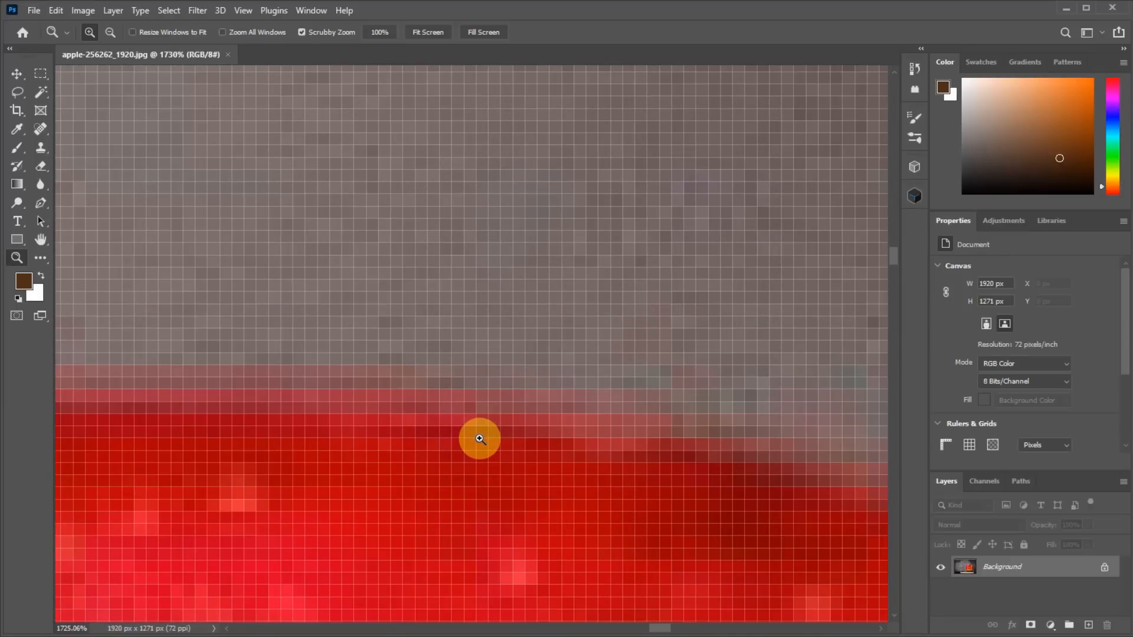
{"action": "left_click_drag", "start_coordinate": [479, 439], "coordinate": [280, 422]}
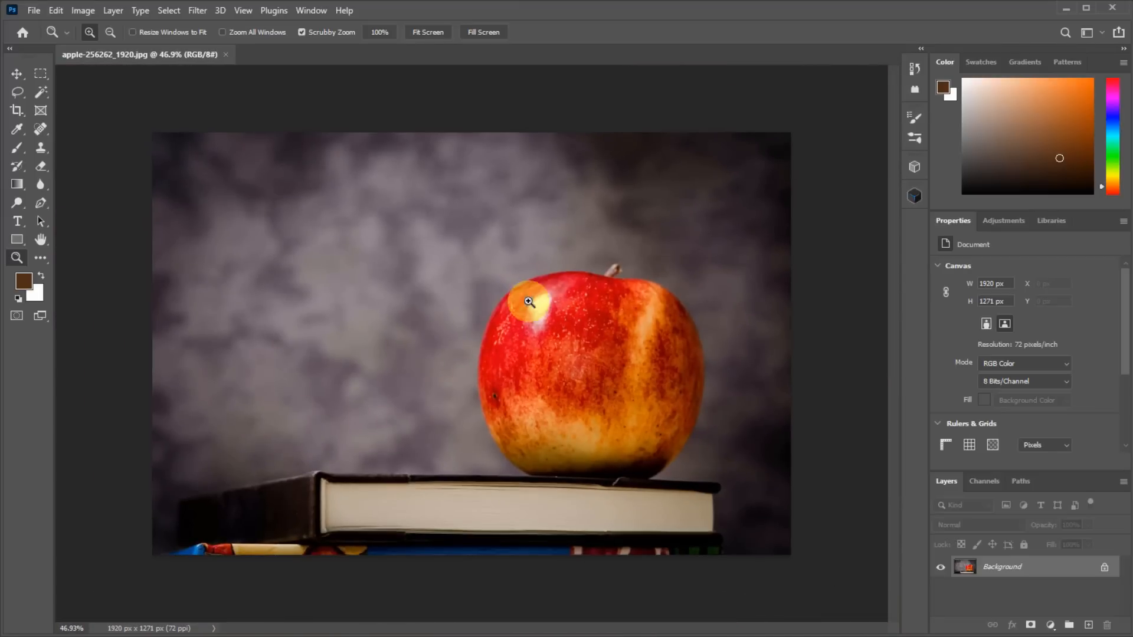
{"action": "left_click_drag", "start_coordinate": [533, 283], "coordinate": [554, 305]}
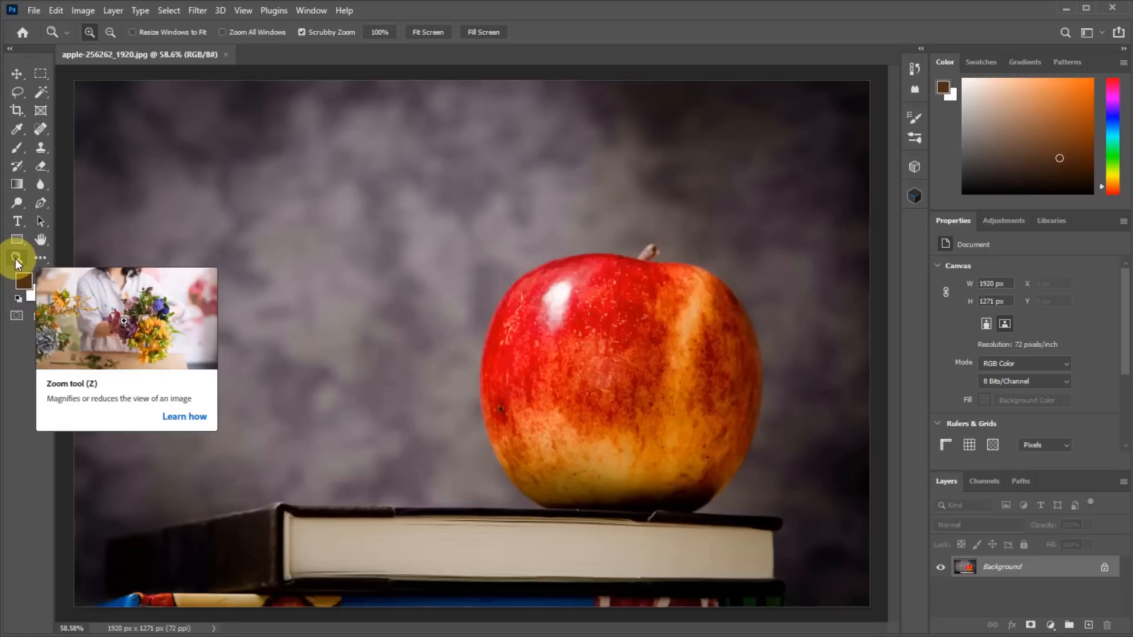
Switch to the Move tool and back to the Zoom tool, and zoom the image out to about 50%
{"action": "key", "text": "v"}
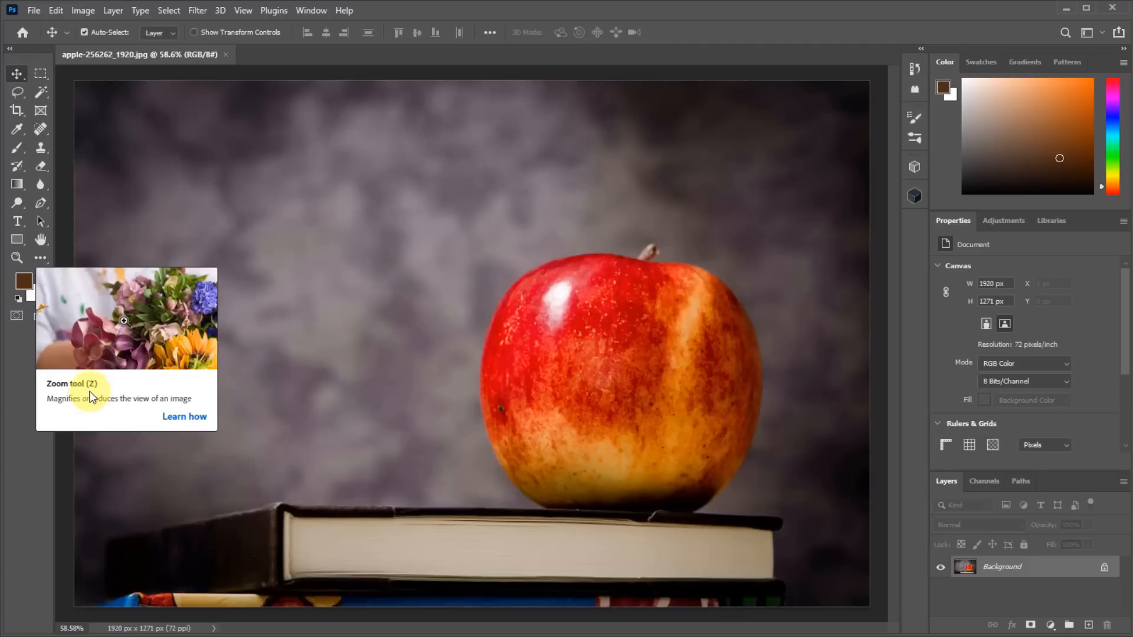
{"action": "left_click", "coordinate": [34, 70]}
{"action": "left_click", "coordinate": [14, 74]}
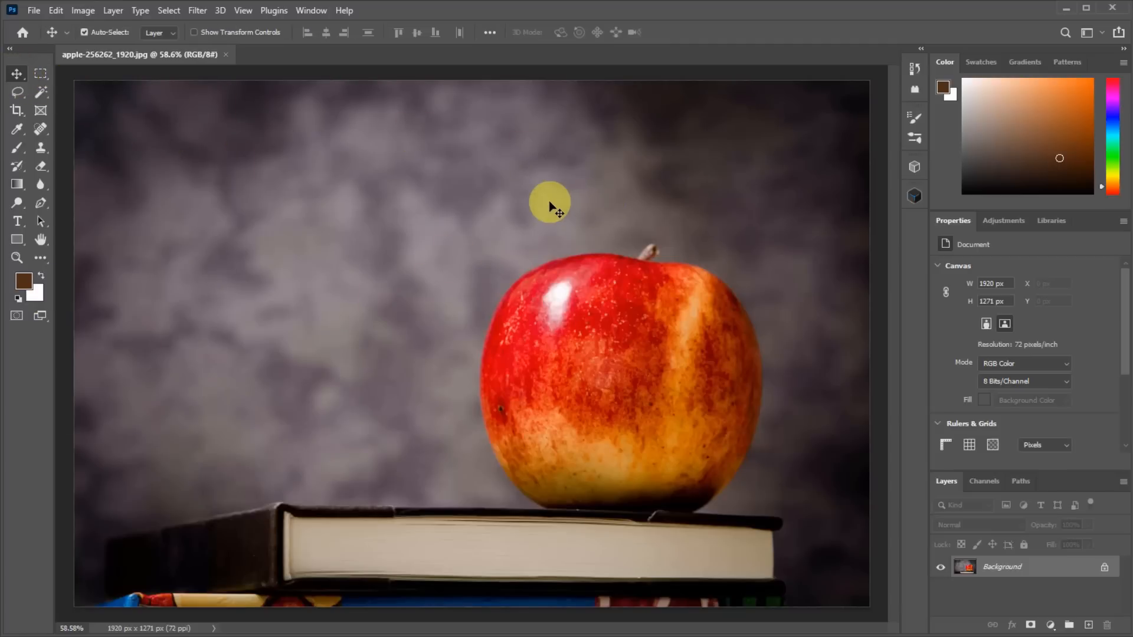
{"action": "key", "text": "z"}
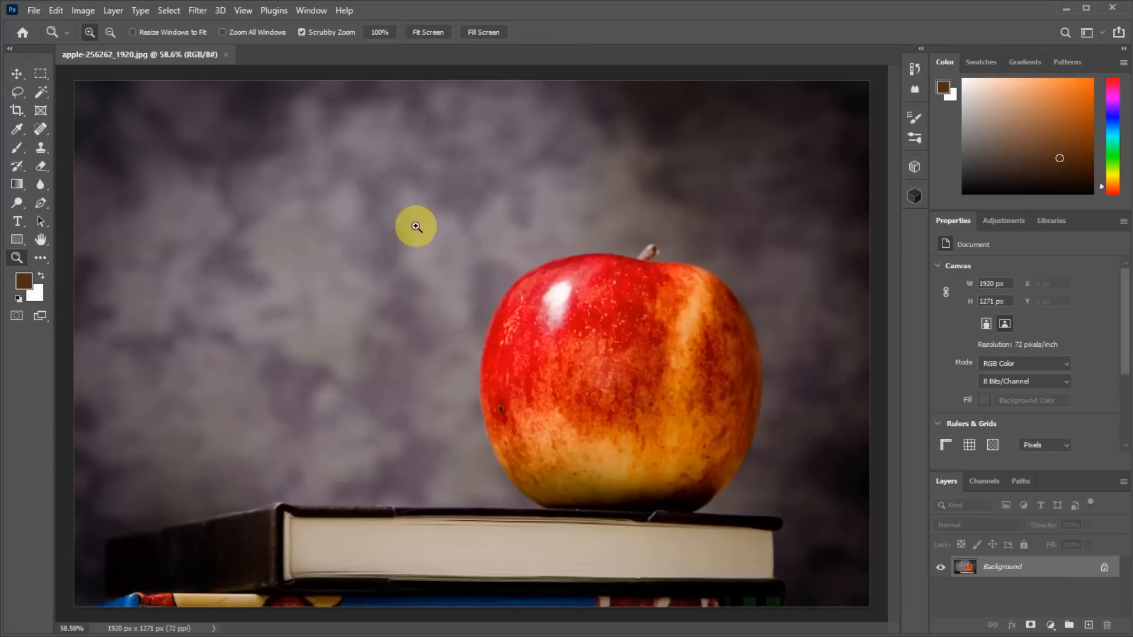
{"action": "mouse_move", "coordinate": [482, 222]}
{"action": "left_mouse_down"}
{"action": "mouse_move", "coordinate": [553, 215]}
{"action": "mouse_move", "coordinate": [434, 218]}
{"action": "mouse_move", "coordinate": [465, 218]}
{"action": "left_mouse_up"}
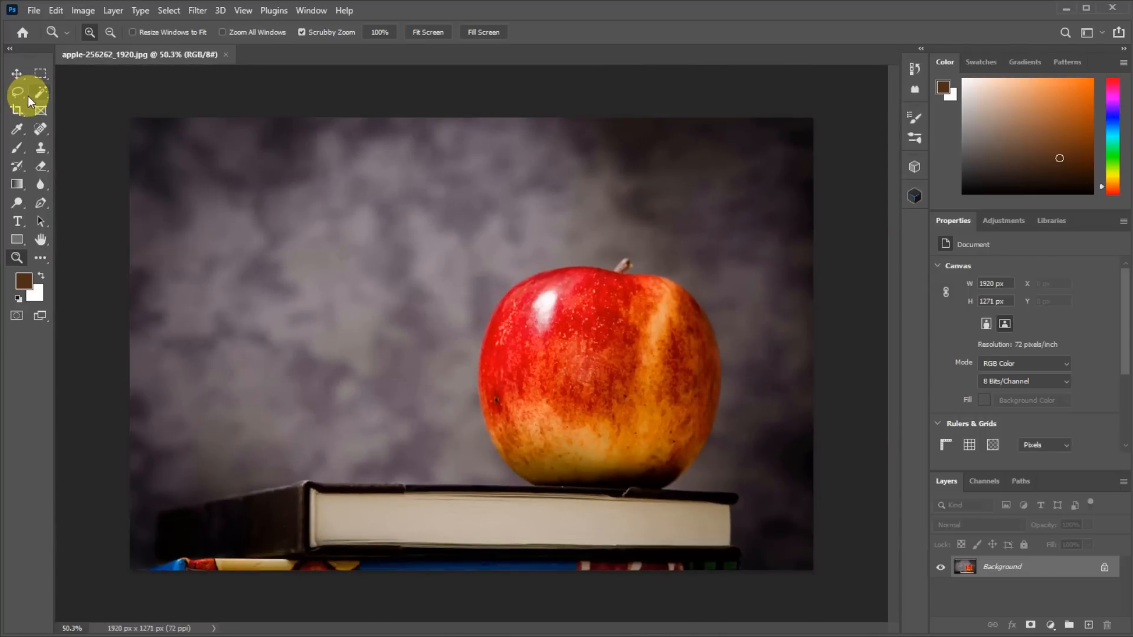
Zoom in on the apple to about 173% with the Zoom tool, and scroll the view horizontally with the Move tool active
{"action": "left_click", "coordinate": [16, 75]}
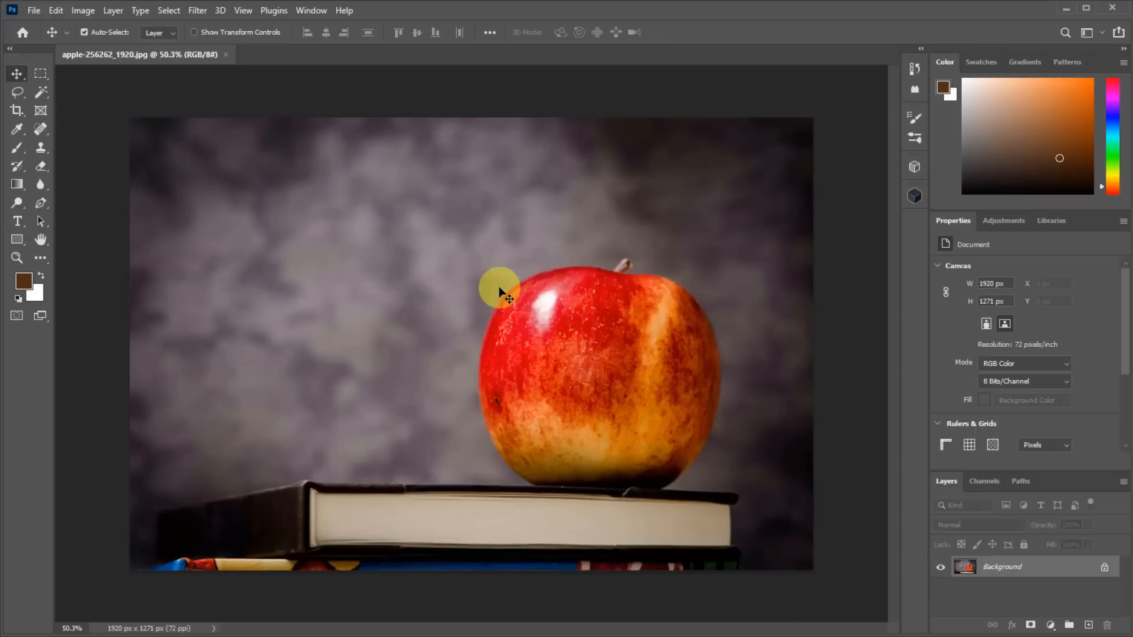
{"action": "left_click", "coordinate": [17, 258]}
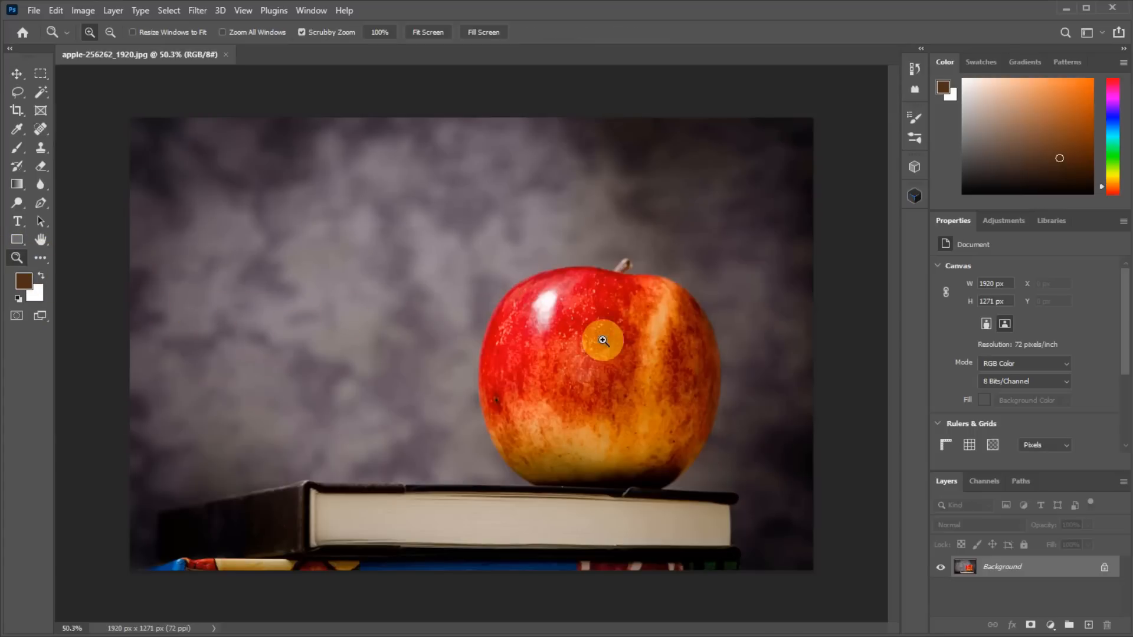
{"action": "left_click_drag", "start_coordinate": [602, 332], "coordinate": [670, 317]}
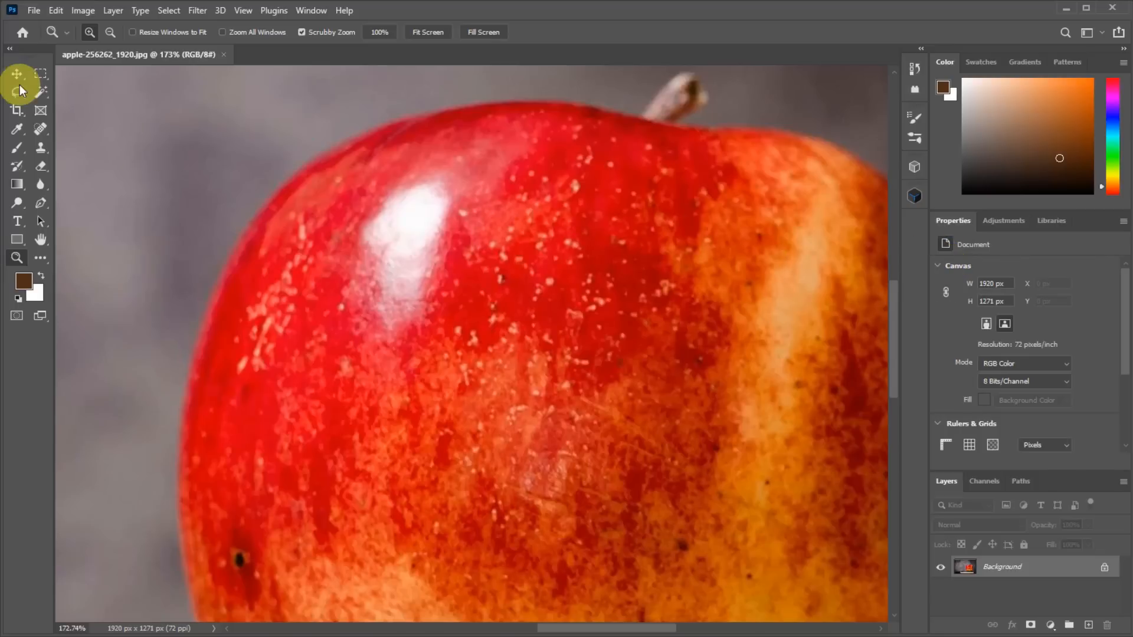
{"action": "left_click", "coordinate": [18, 75]}
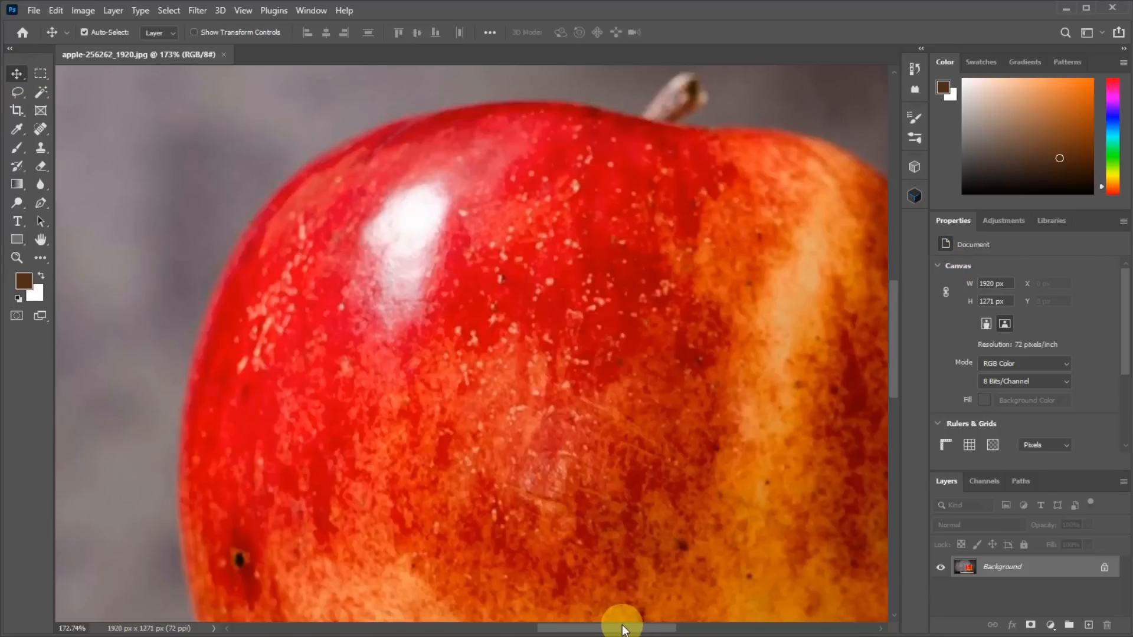
{"action": "left_click_drag", "start_coordinate": [621, 630], "coordinate": [661, 631]}
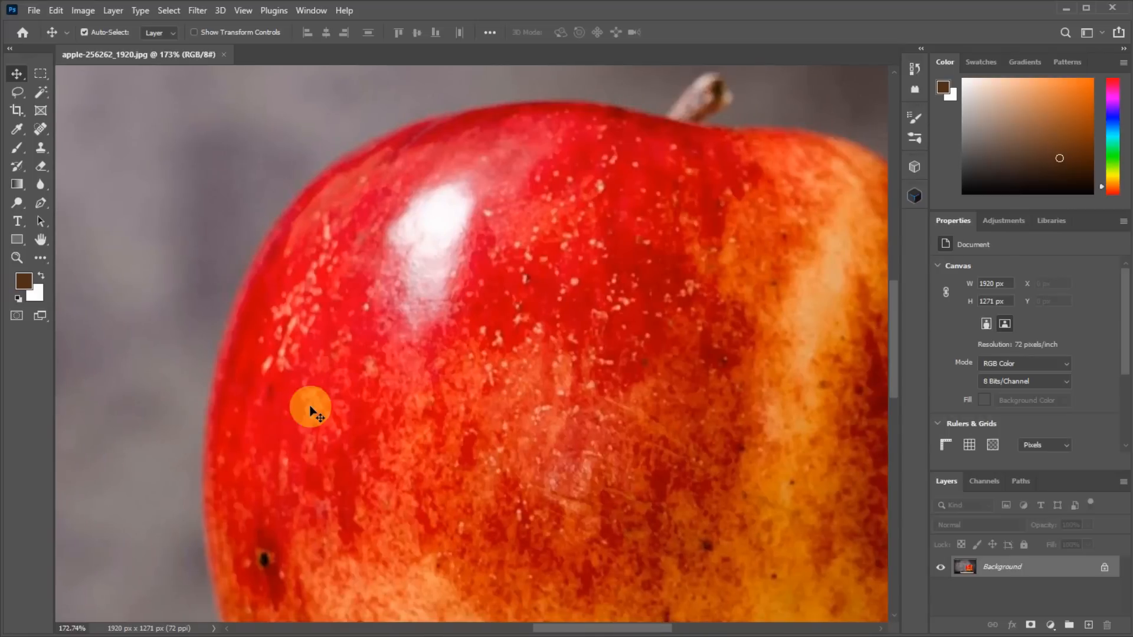
Activate the Hand tool, reduce the zoom to about 143%, and pan around the apple and its background
{"action": "left_click", "coordinate": [41, 239]}
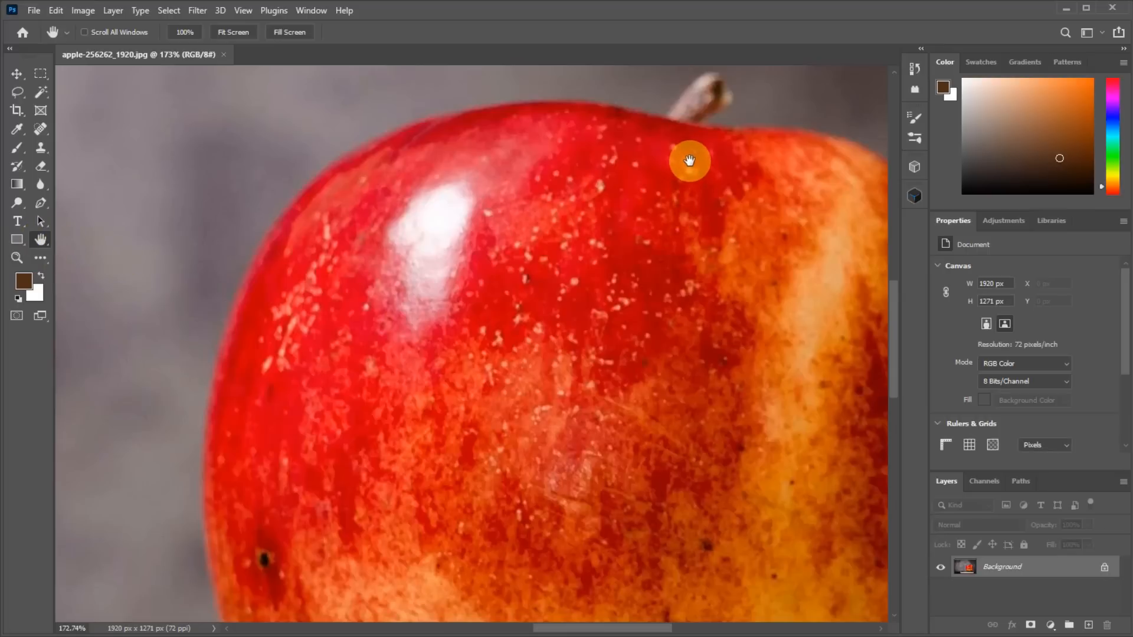
{"action": "scroll", "coordinate": [767, 224], "scroll_direction": "down", "scroll_amount": 2}
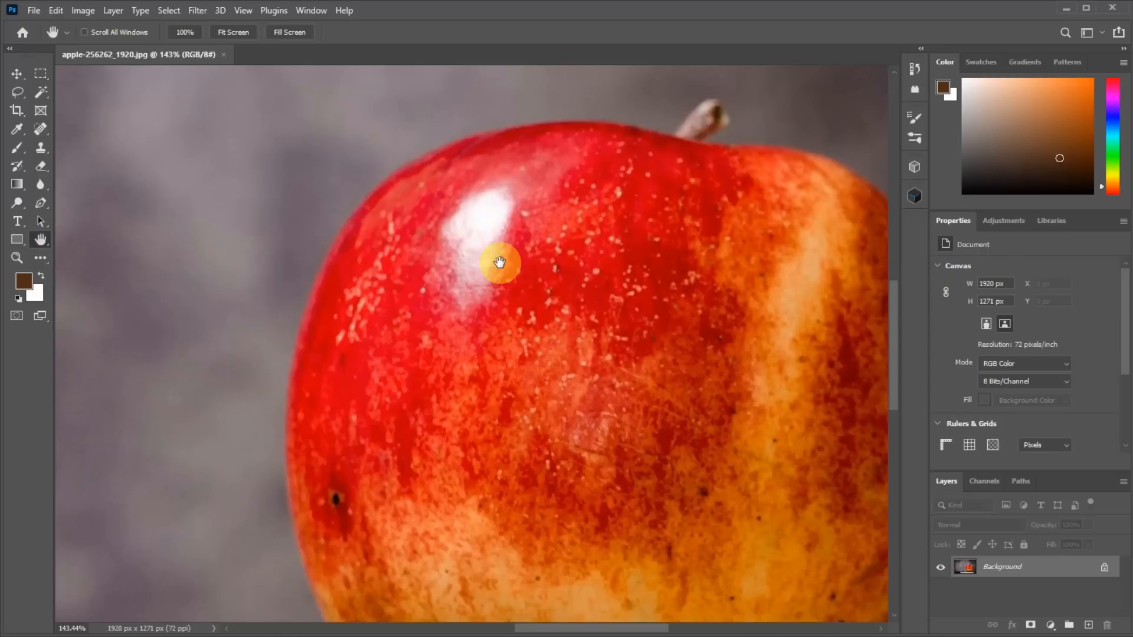
{"action": "left_click_drag", "start_coordinate": [770, 272], "coordinate": [498, 260]}
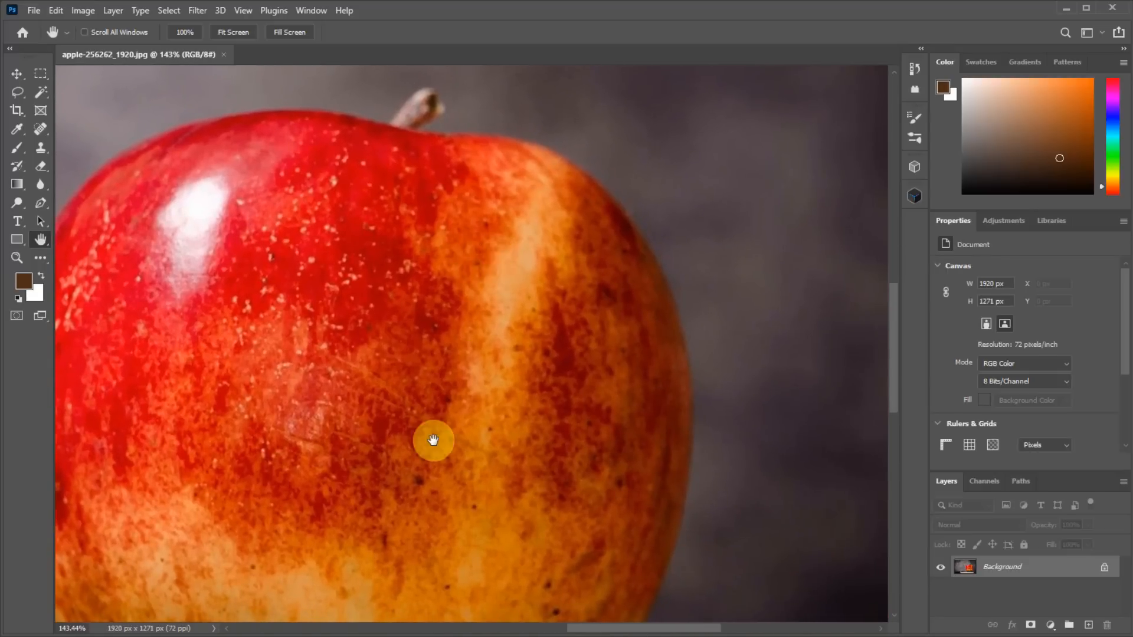
{"action": "left_click_drag", "start_coordinate": [433, 440], "coordinate": [551, 208]}
{"action": "mouse_move", "coordinate": [311, 245]}
{"action": "left_mouse_down"}
{"action": "mouse_move", "coordinate": [404, 366]}
{"action": "mouse_move", "coordinate": [444, 380]}
{"action": "mouse_move", "coordinate": [437, 348]}
{"action": "left_mouse_up"}
{"action": "left_click_drag", "start_coordinate": [273, 215], "coordinate": [572, 391]}
{"action": "left_click_drag", "start_coordinate": [608, 289], "coordinate": [335, 285]}
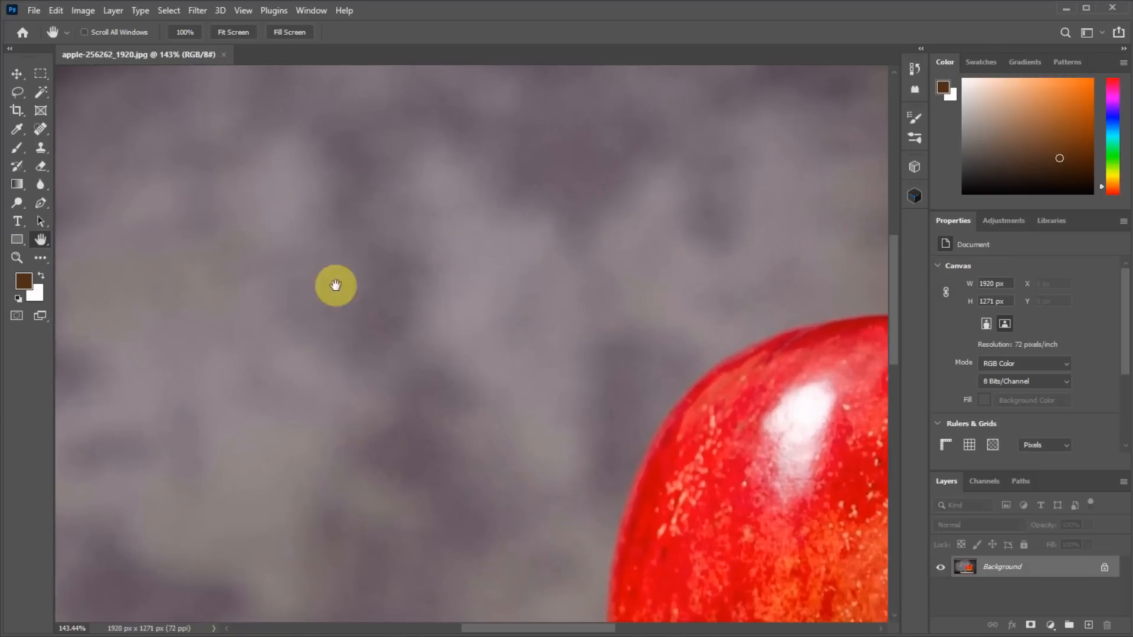
{"action": "mouse_move", "coordinate": [811, 416]}
{"action": "left_mouse_down"}
{"action": "mouse_move", "coordinate": [564, 360]}
{"action": "mouse_move", "coordinate": [525, 273]}
{"action": "left_mouse_up"}
{"action": "mouse_move", "coordinate": [350, 253]}
{"action": "left_mouse_down"}
{"action": "mouse_move", "coordinate": [498, 398]}
{"action": "mouse_move", "coordinate": [530, 346]}
{"action": "mouse_move", "coordinate": [556, 336]}
{"action": "left_mouse_up"}
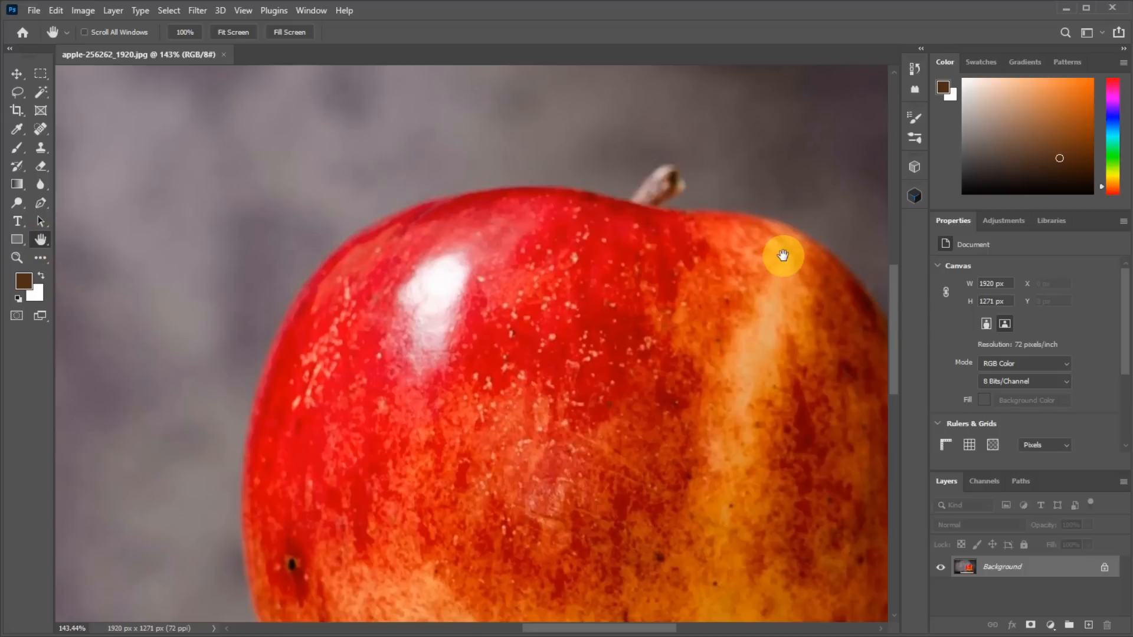
{"action": "left_click_drag", "start_coordinate": [782, 255], "coordinate": [796, 296]}
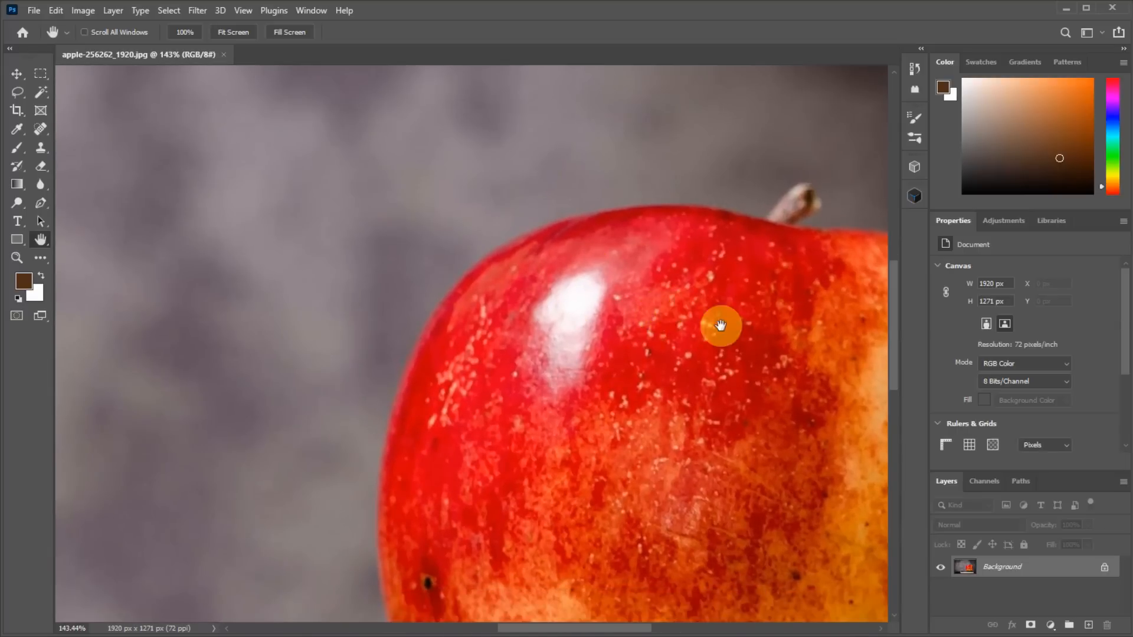
{"action": "left_click_drag", "start_coordinate": [763, 324], "coordinate": [698, 511]}
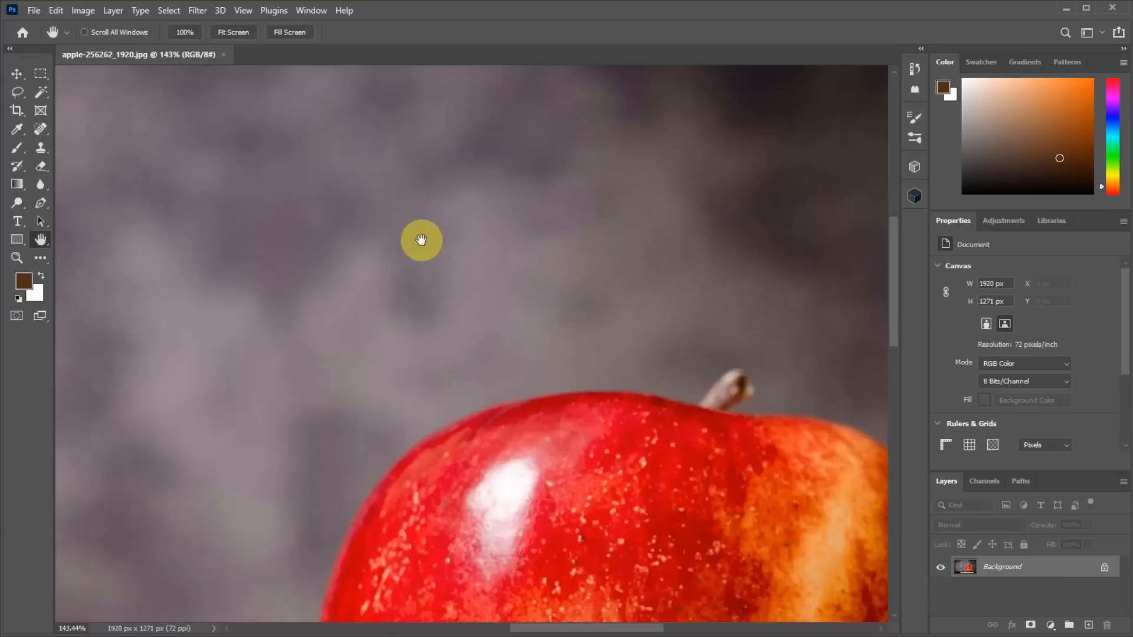
Fit the whole apple image on screen, zoom into the background to about 696%, and fit the whole image again
{"action": "double_click", "coordinate": [40, 239]}
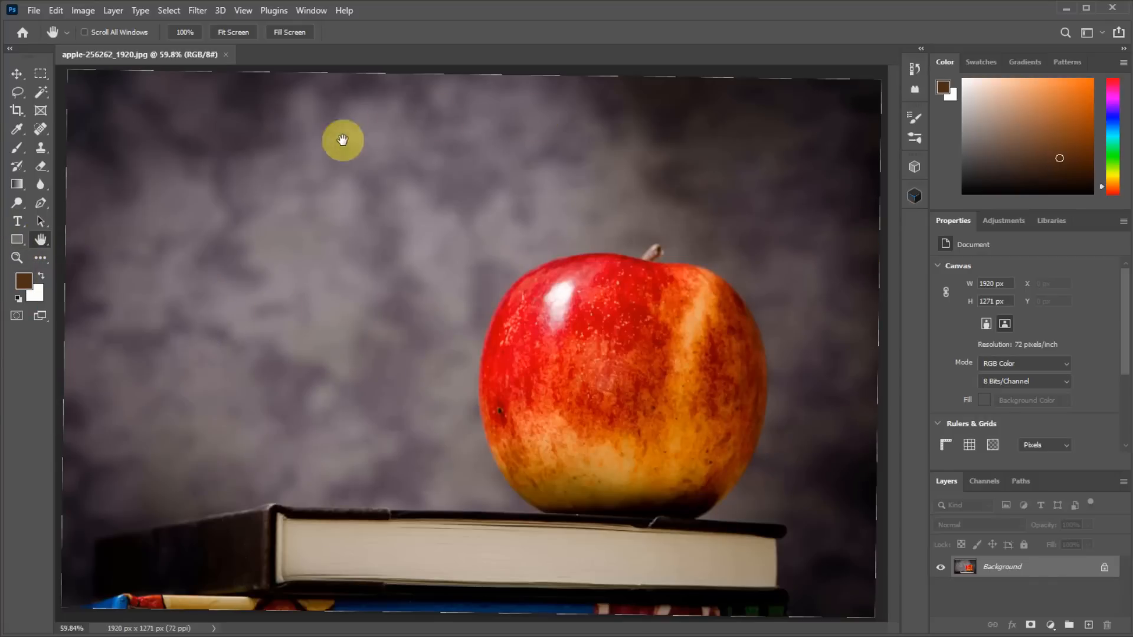
{"action": "left_click", "coordinate": [17, 258]}
{"action": "left_click_drag", "start_coordinate": [432, 345], "coordinate": [561, 342]}
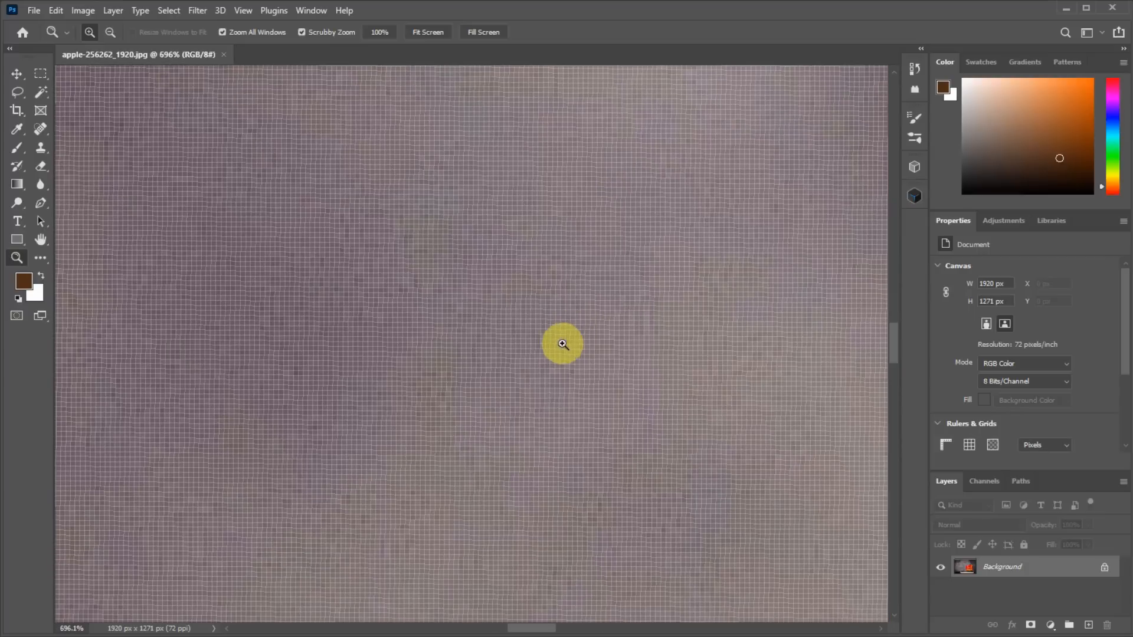
{"action": "double_click", "coordinate": [41, 240]}
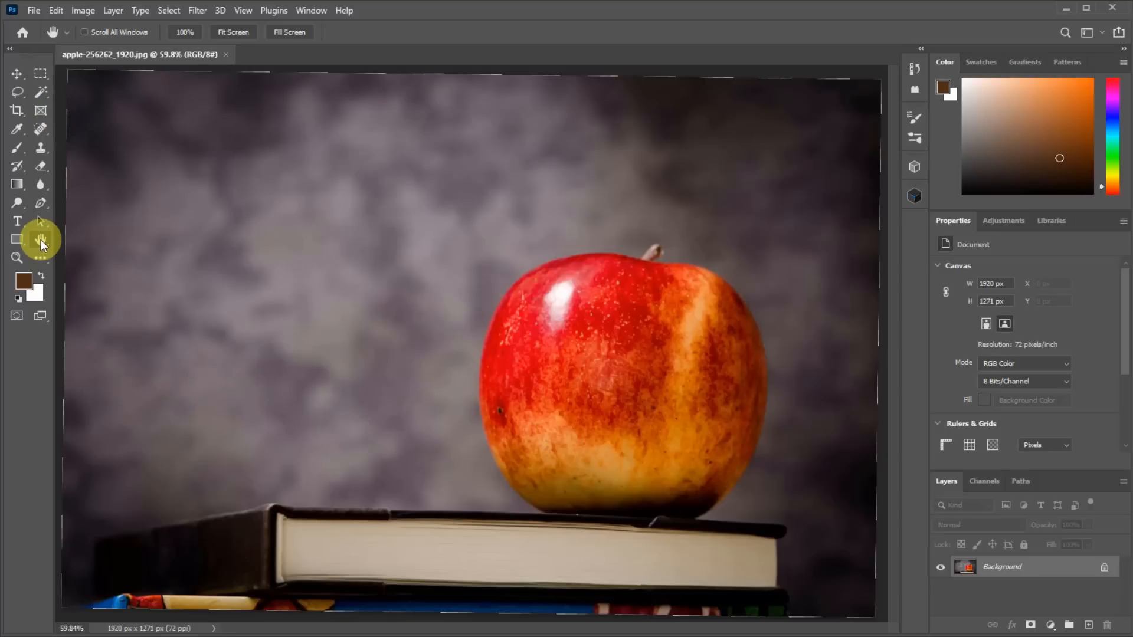
Zoom in on the apple to about 149%, activate the Move tool, and pan the image with the temporary Hand tool
{"action": "left_click", "coordinate": [16, 258]}
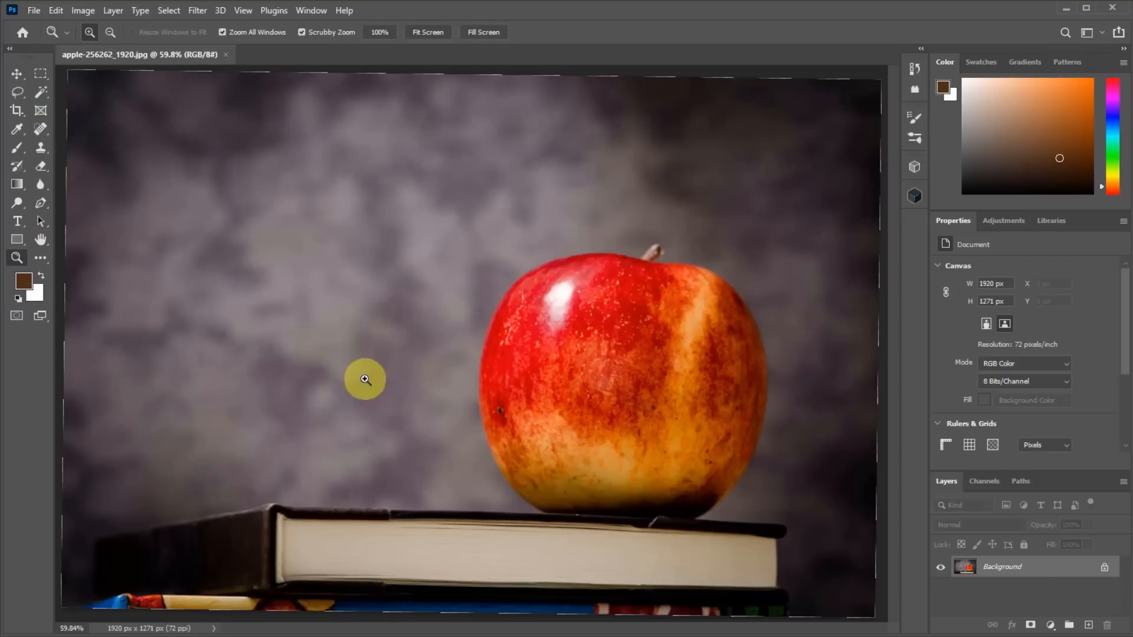
{"action": "left_click_drag", "start_coordinate": [499, 408], "coordinate": [558, 358]}
{"action": "left_click", "coordinate": [40, 73]}
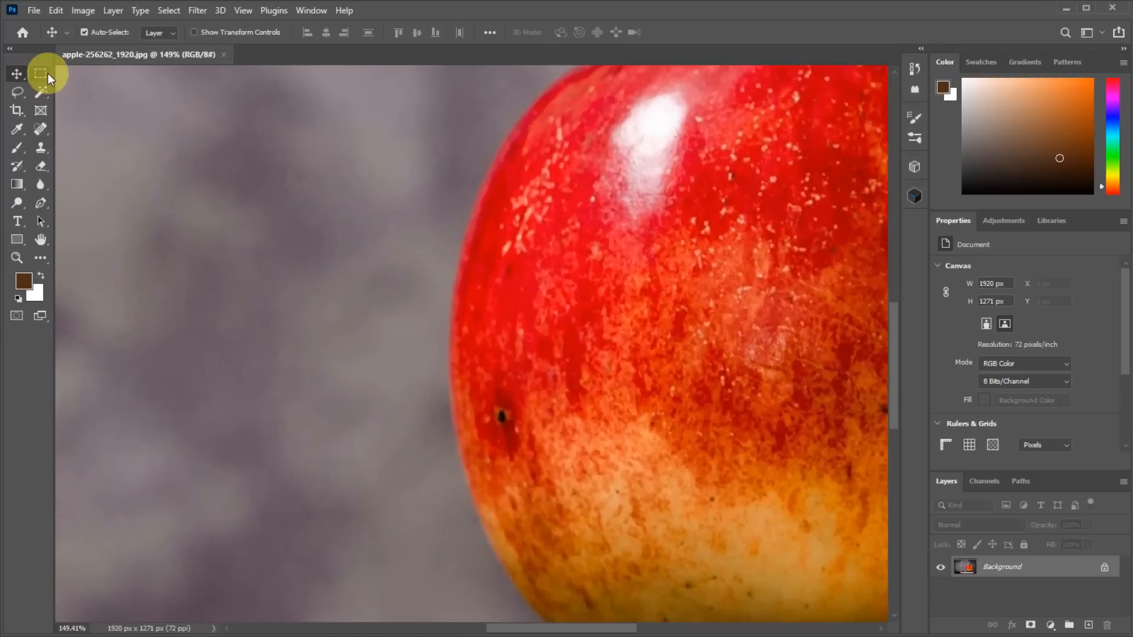
{"action": "left_click", "coordinate": [38, 105]}
{"action": "left_click", "coordinate": [16, 73]}
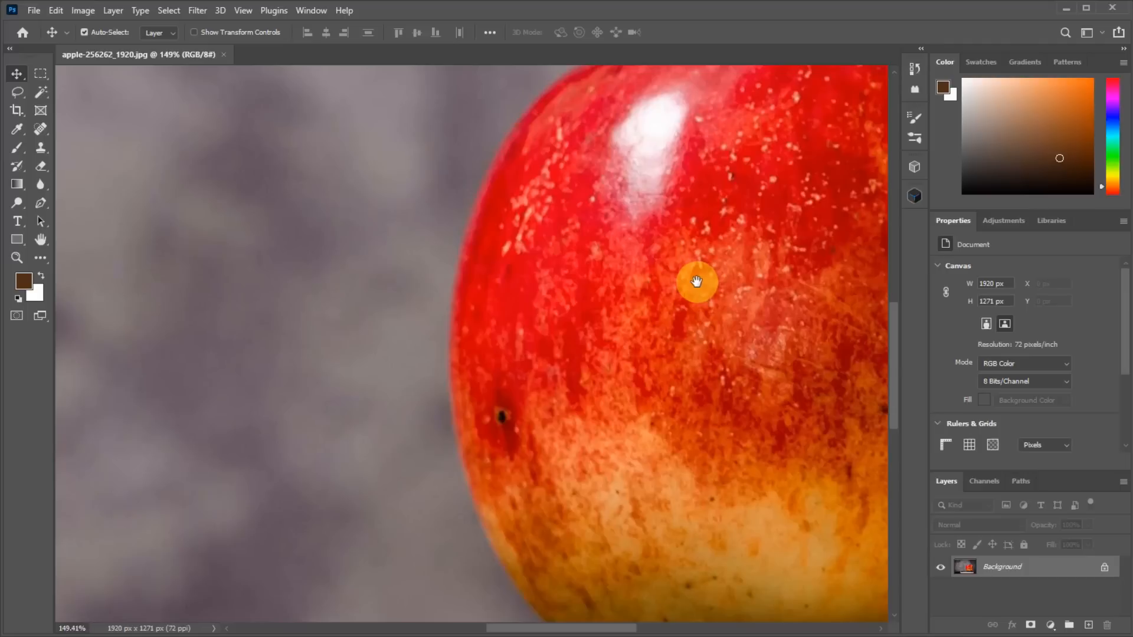
{"action": "left_click_drag", "start_coordinate": [767, 230], "coordinate": [485, 331]}
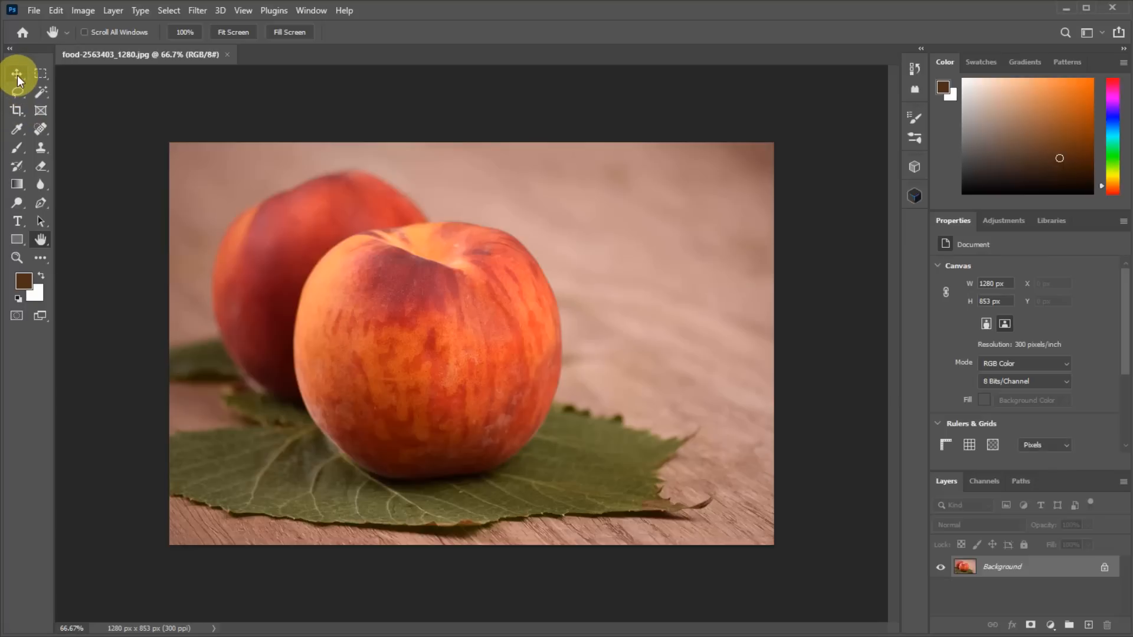
Draw a circular selection around the front peach with the Elliptical Marquee tool and shift it to fit the fruit
{"action": "left_click", "coordinate": [39, 74]}
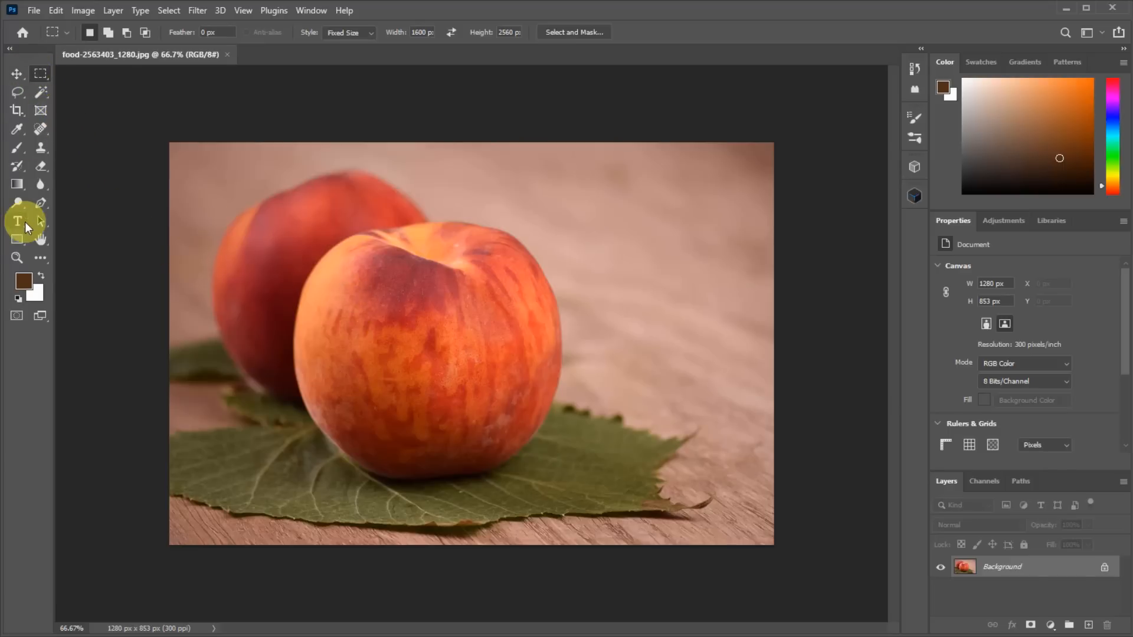
{"action": "right_click", "coordinate": [41, 76]}
{"action": "left_click", "coordinate": [87, 89]}
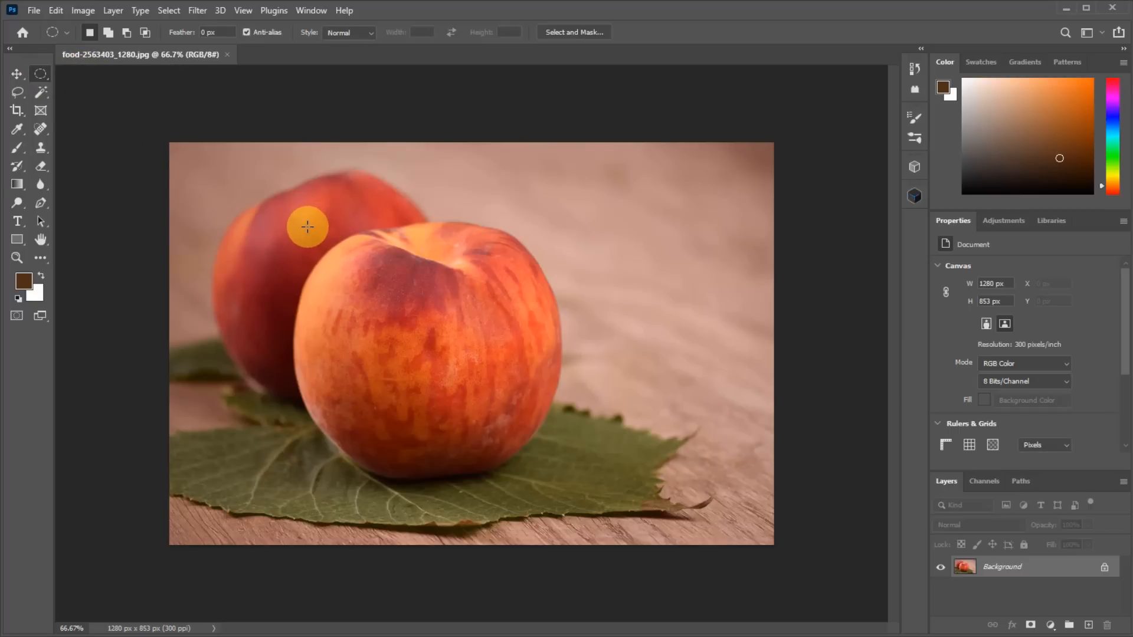
{"action": "left_click_drag", "start_coordinate": [304, 228], "coordinate": [576, 492]}
{"action": "left_click_drag", "start_coordinate": [495, 437], "coordinate": [486, 428]}
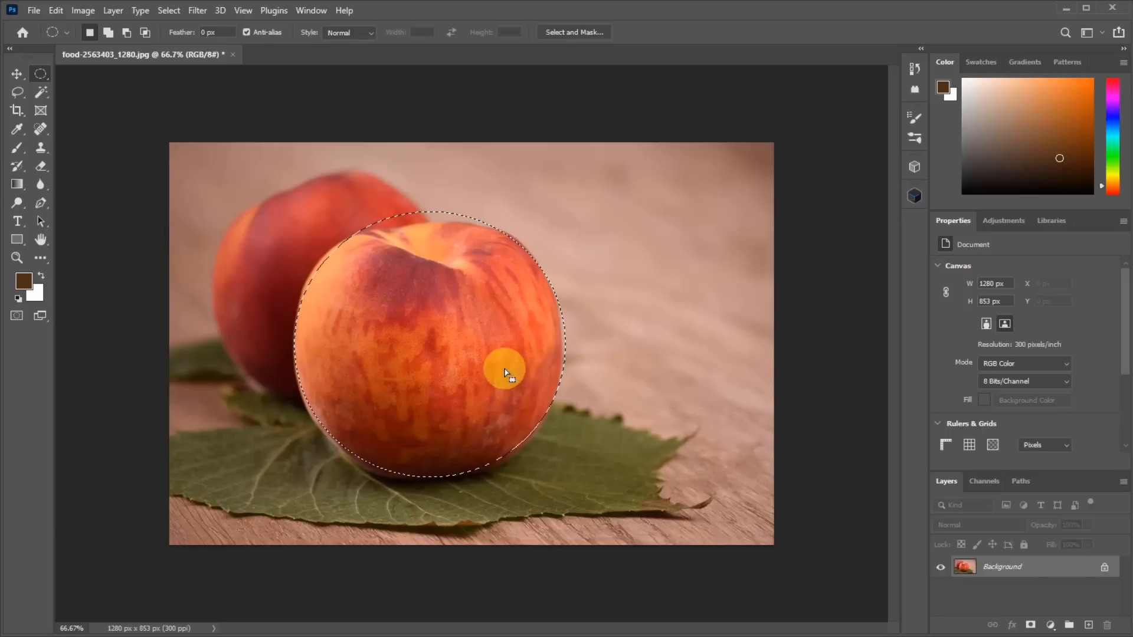
Place a copy of the selected front peach to its right with the Move tool and clear the selection
{"action": "left_click", "coordinate": [18, 76]}
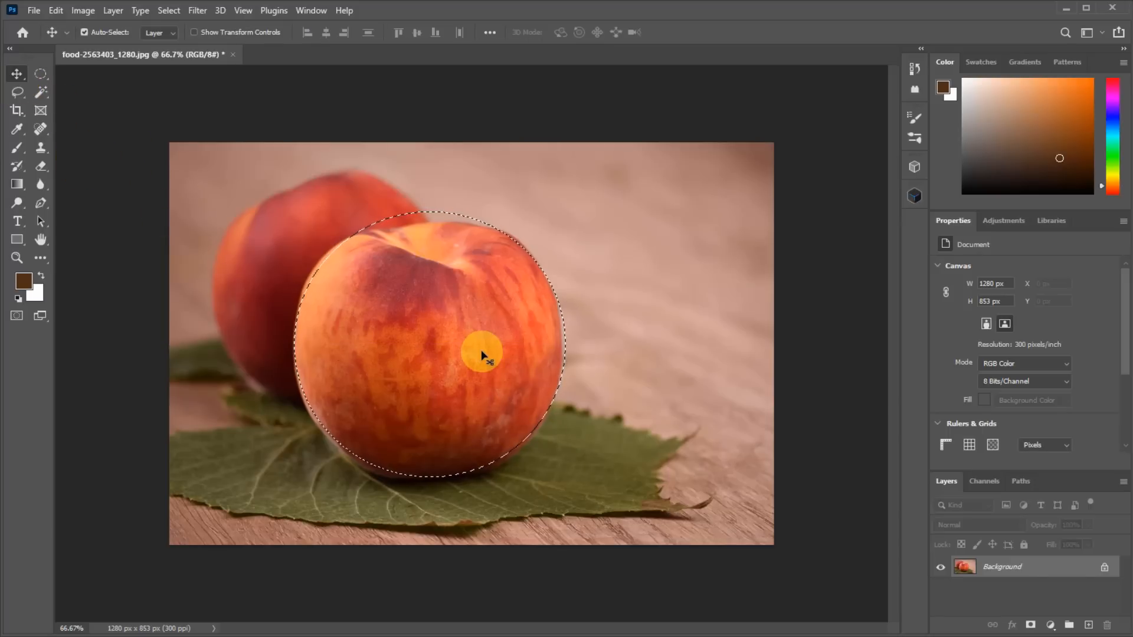
{"action": "left_click_drag", "start_coordinate": [453, 357], "coordinate": [649, 399]}
{"action": "key", "text": "ctrl+d"}
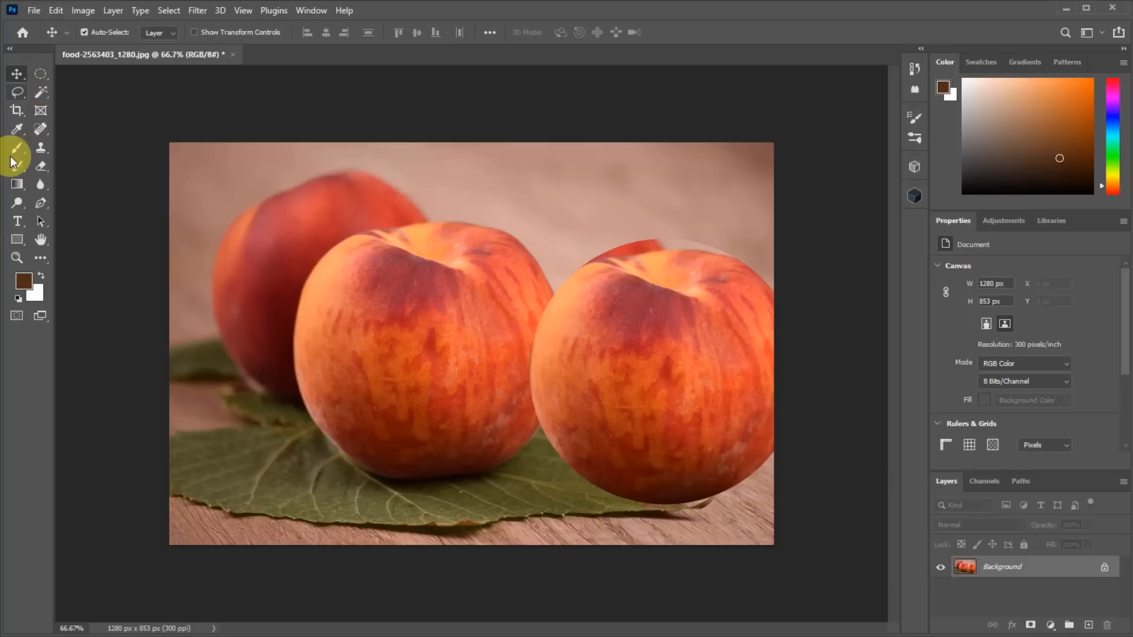
Show the marquee tool variants, and switch through the Lasso tool to the Magic Wand tool
{"action": "left_click", "coordinate": [38, 73]}
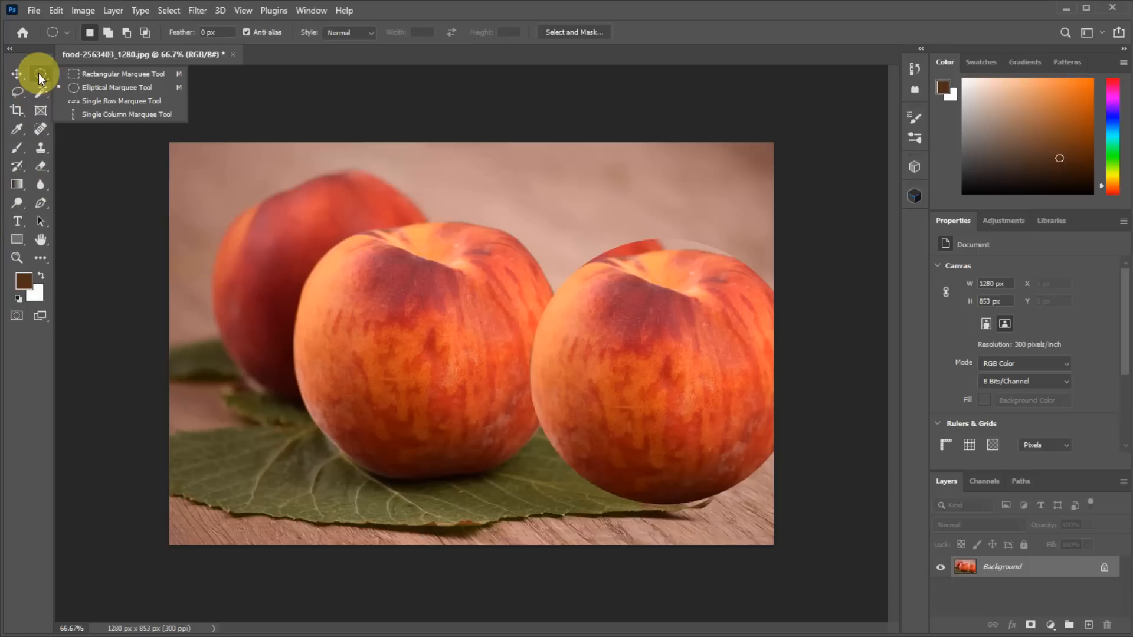
{"action": "left_click", "coordinate": [19, 94]}
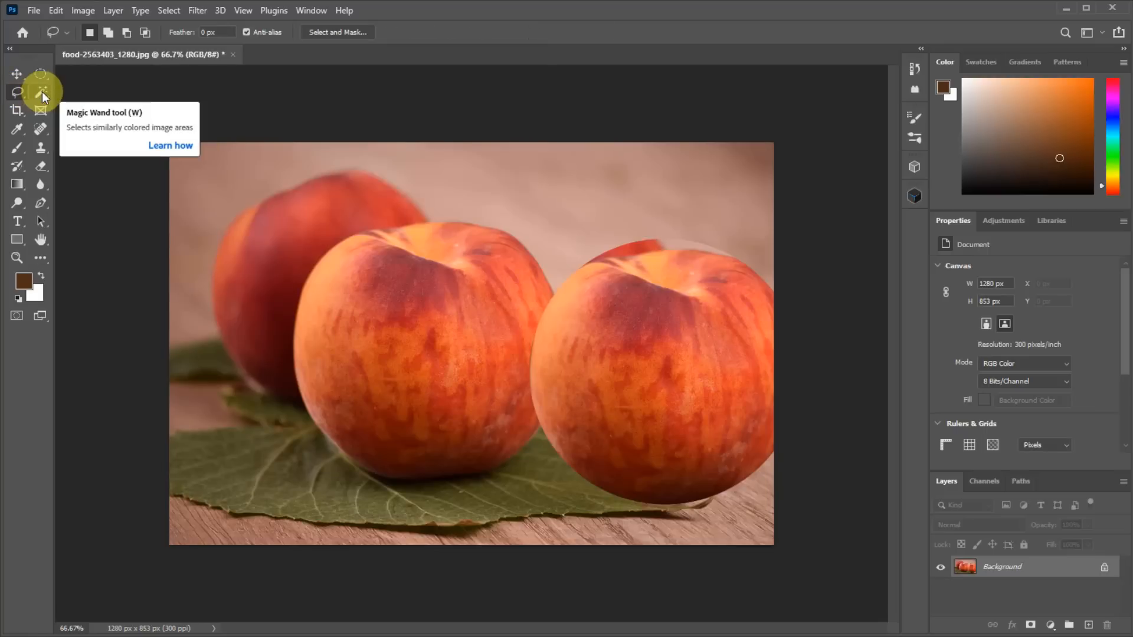
{"action": "left_click", "coordinate": [43, 95]}
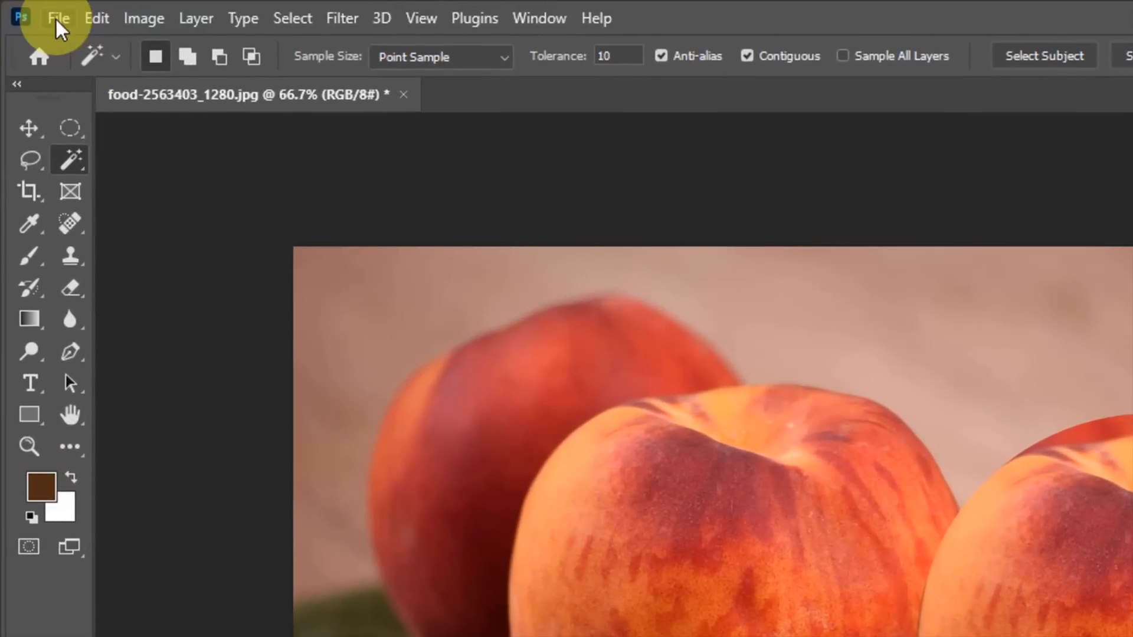
Revert the peach image to its last saved state
{"action": "left_click", "coordinate": [34, 10]}
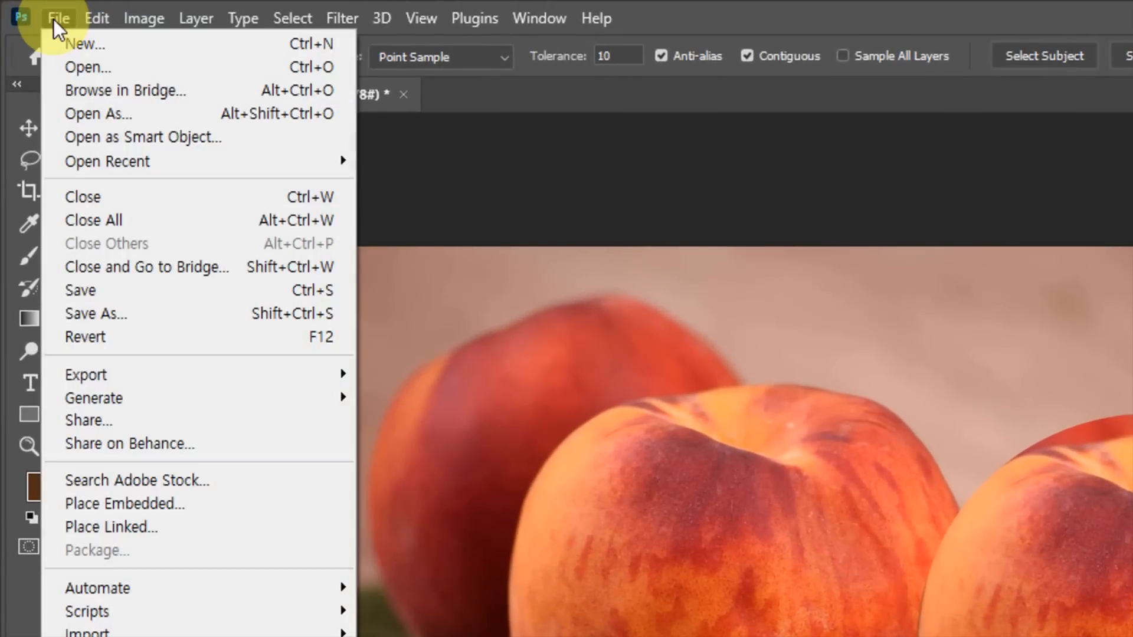
{"action": "left_click", "coordinate": [134, 338]}
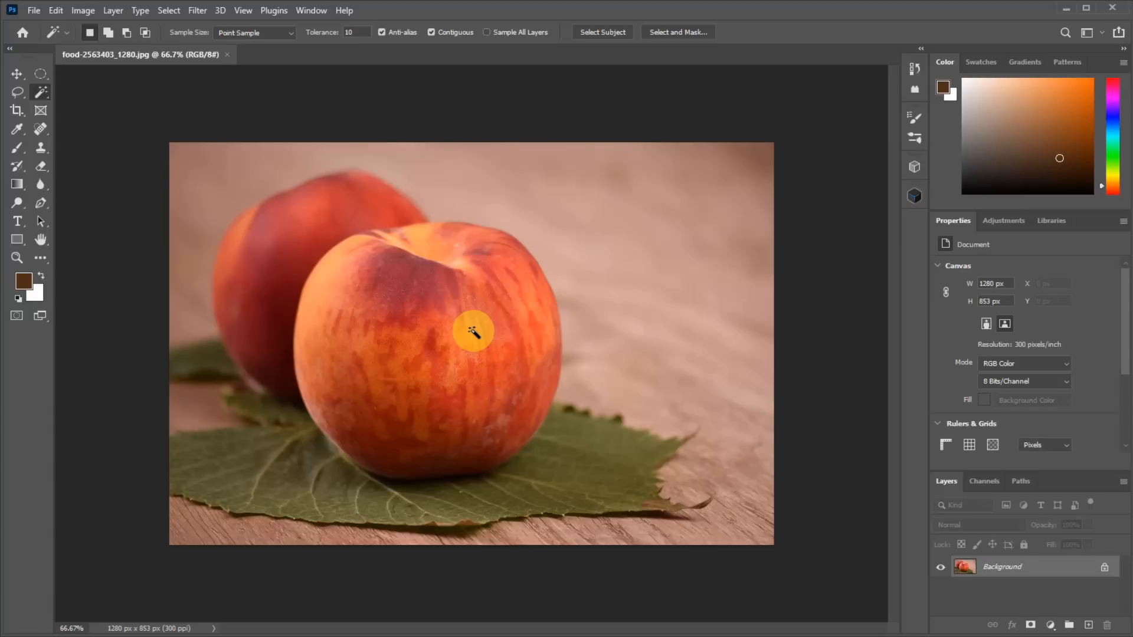
{"action": "left_click", "coordinate": [36, 11]}
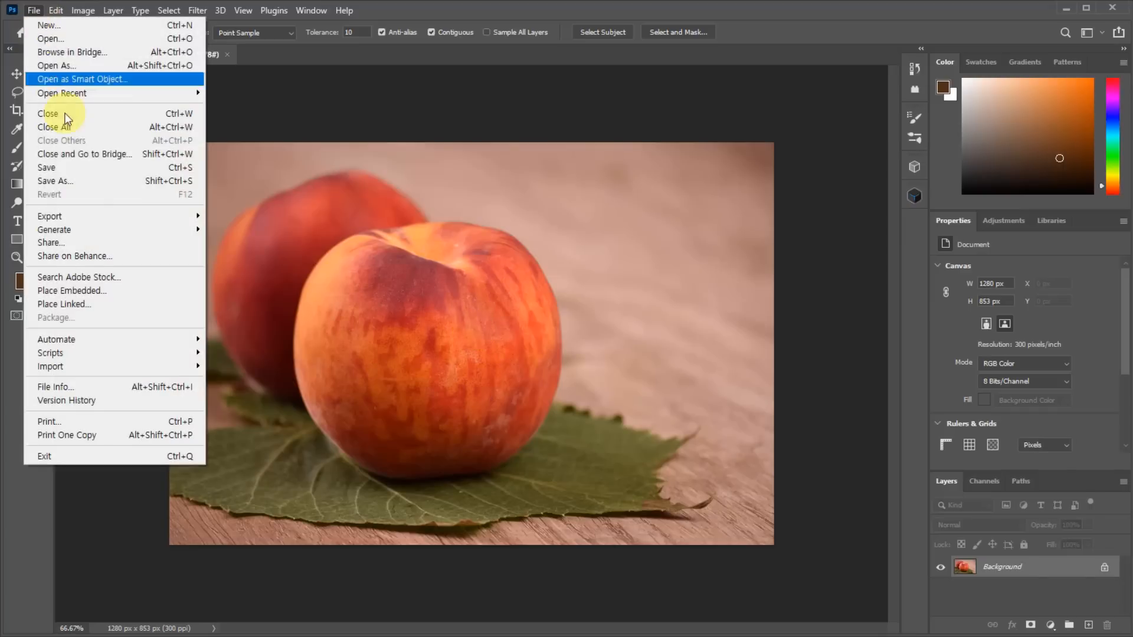
{"action": "left_click", "coordinate": [345, 119]}
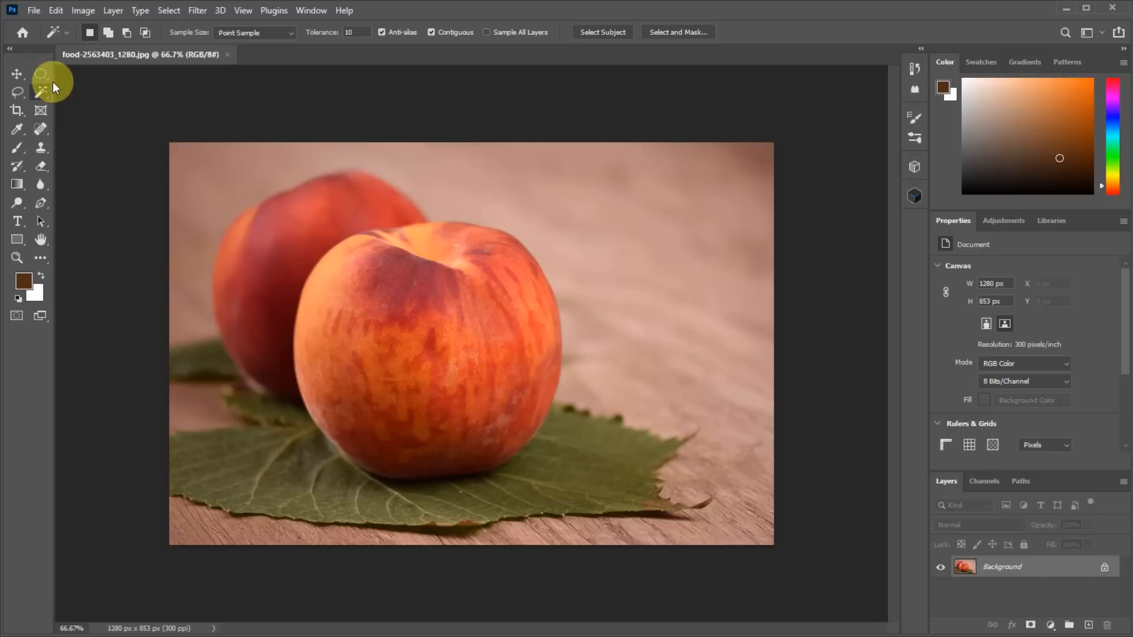
Draw a circular selection over the front peach and part of the background with the Elliptical Marquee tool
{"action": "left_click", "coordinate": [41, 72]}
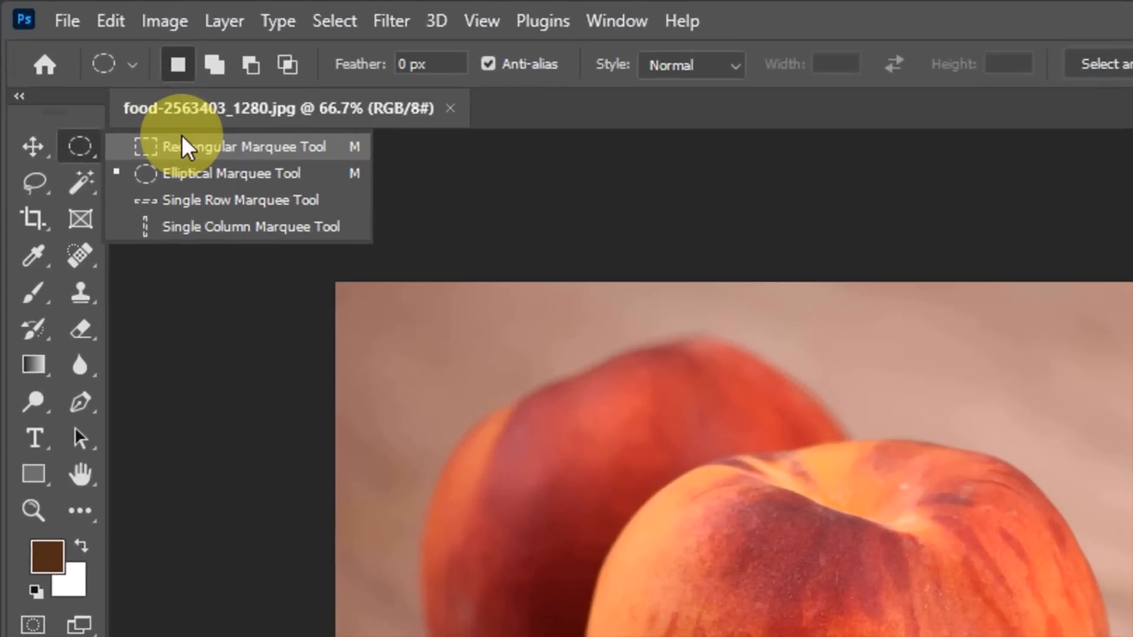
{"action": "left_click", "coordinate": [61, 100]}
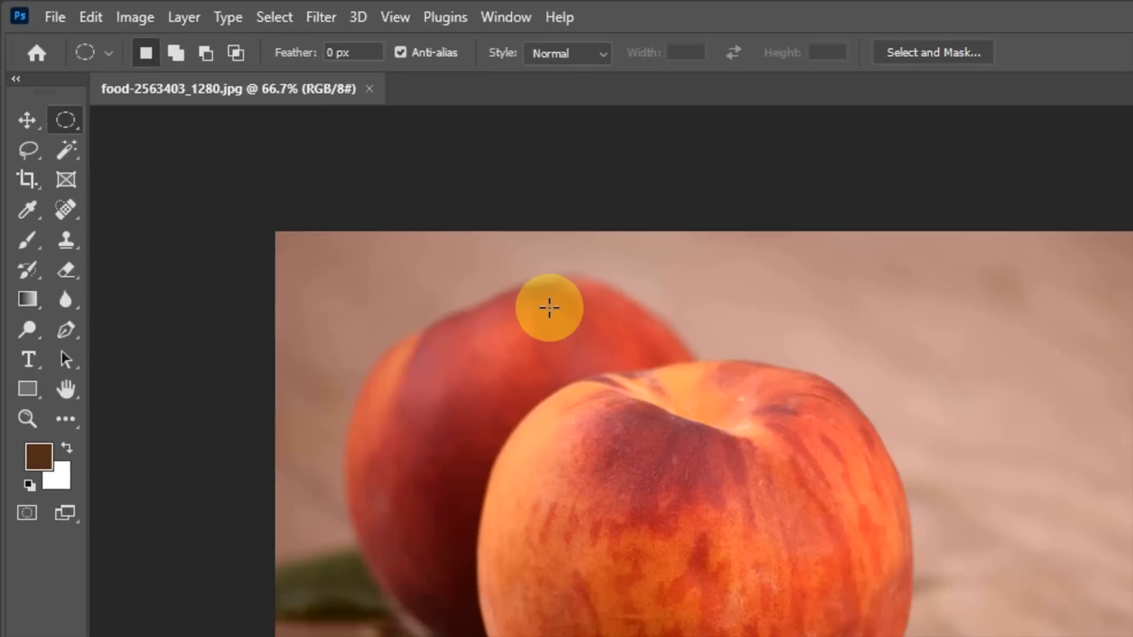
{"action": "left_click_drag", "start_coordinate": [676, 378], "coordinate": [1130, 636]}
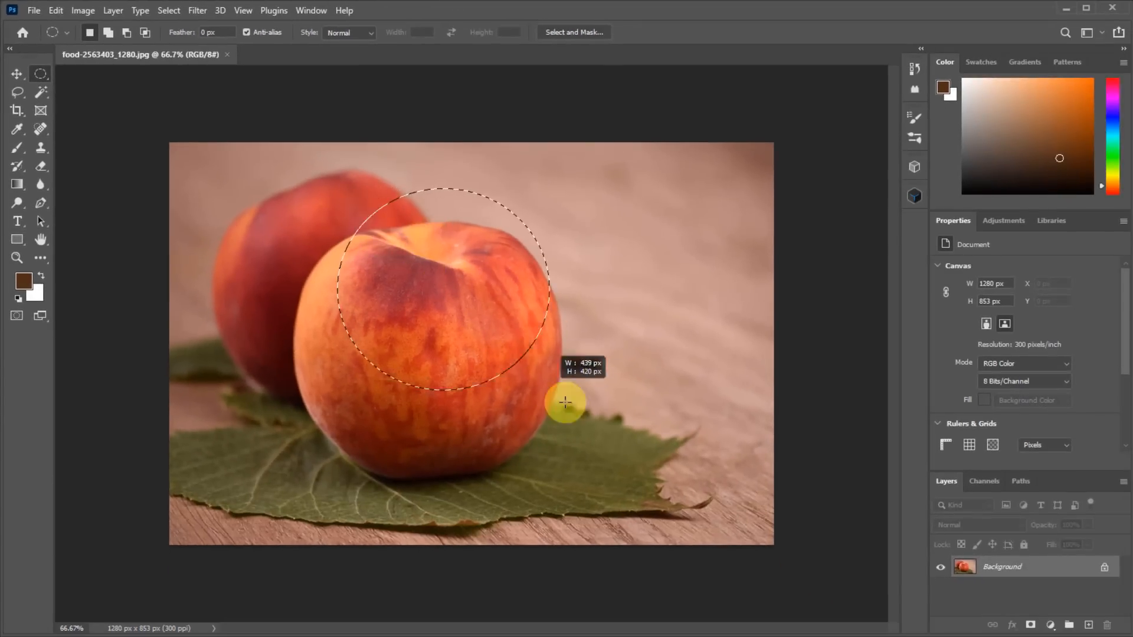
{"action": "left_click_drag", "start_coordinate": [565, 402], "coordinate": [480, 369]}
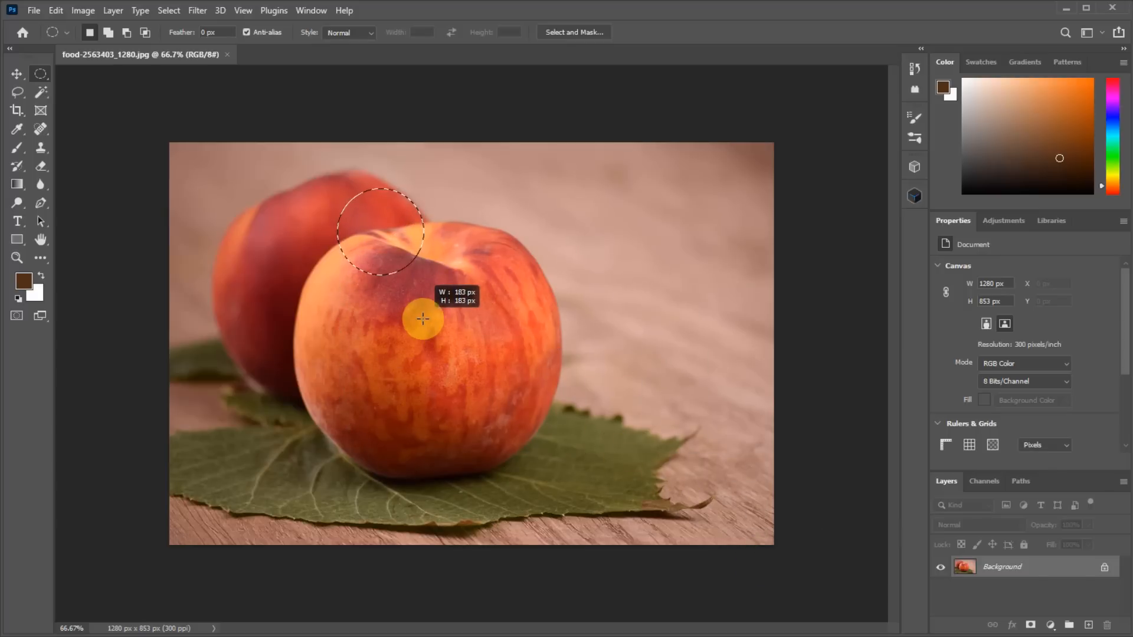
{"action": "left_click_drag", "start_coordinate": [422, 319], "coordinate": [620, 466]}
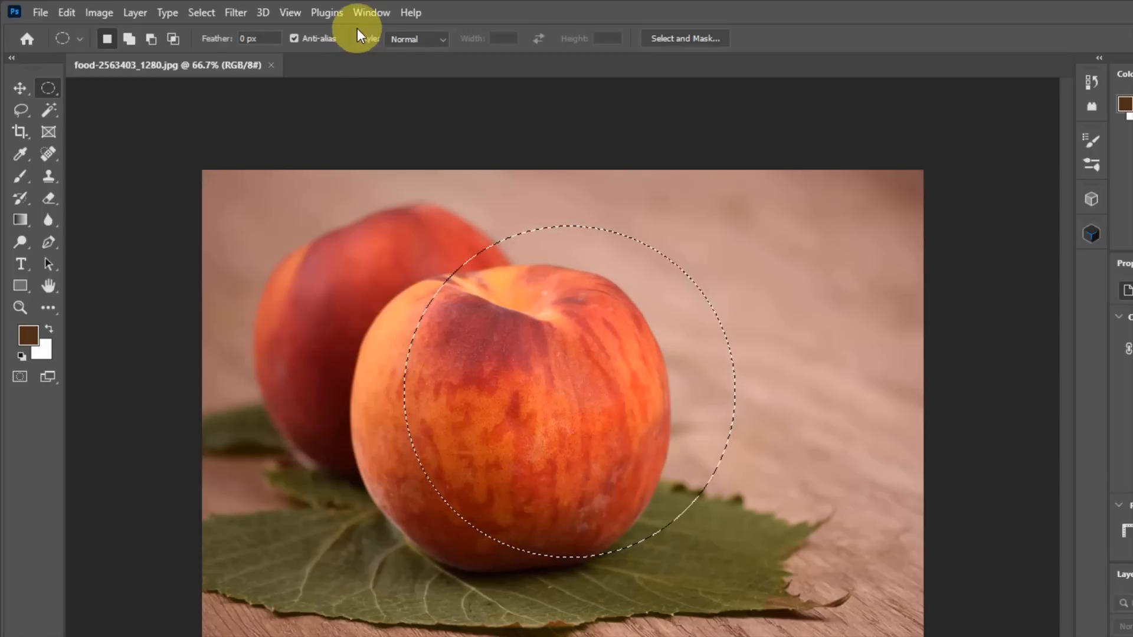
Examine the selection, layer and filter commands available for the image, including the options for modifying a selection
{"action": "left_click", "coordinate": [203, 16]}
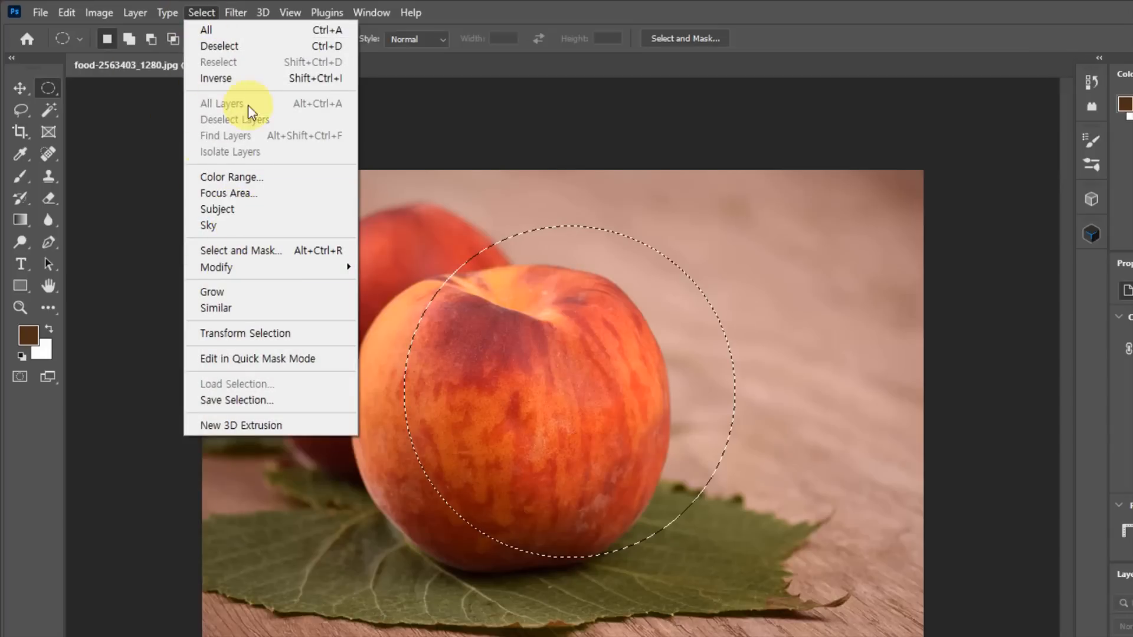
{"action": "mouse_move", "coordinate": [286, 271]}
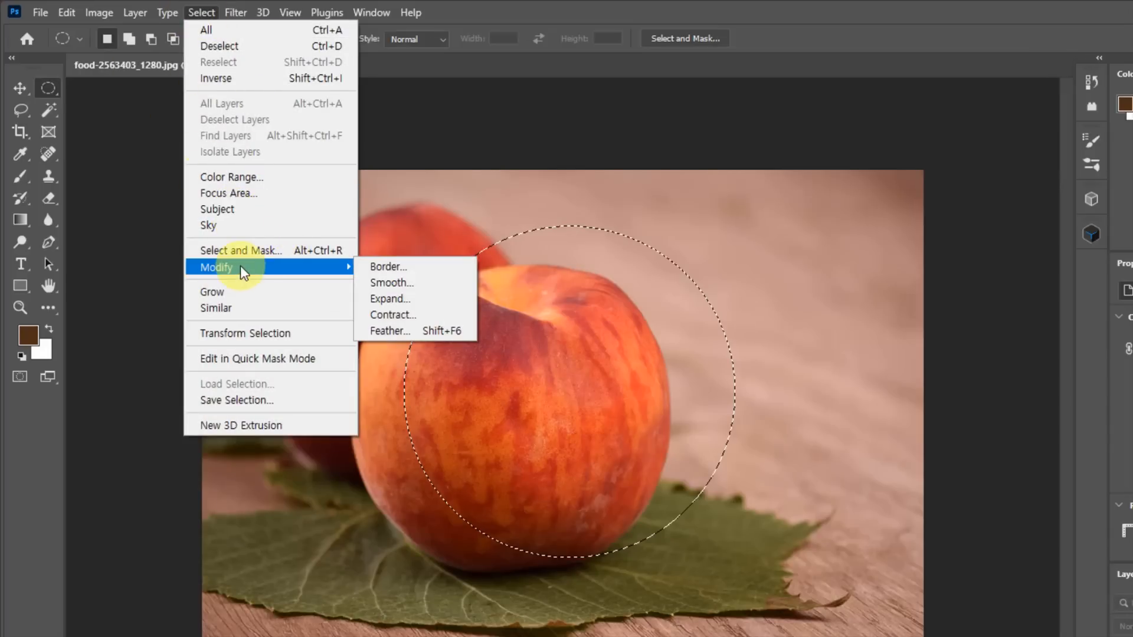
{"action": "left_click", "coordinate": [108, 225]}
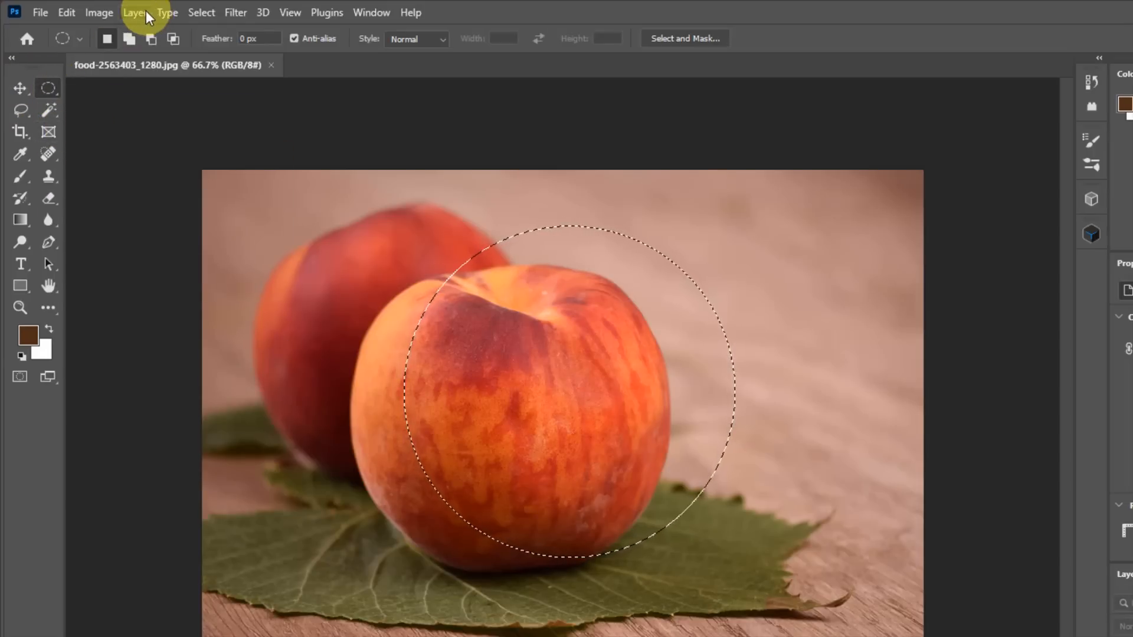
{"action": "left_click", "coordinate": [198, 13]}
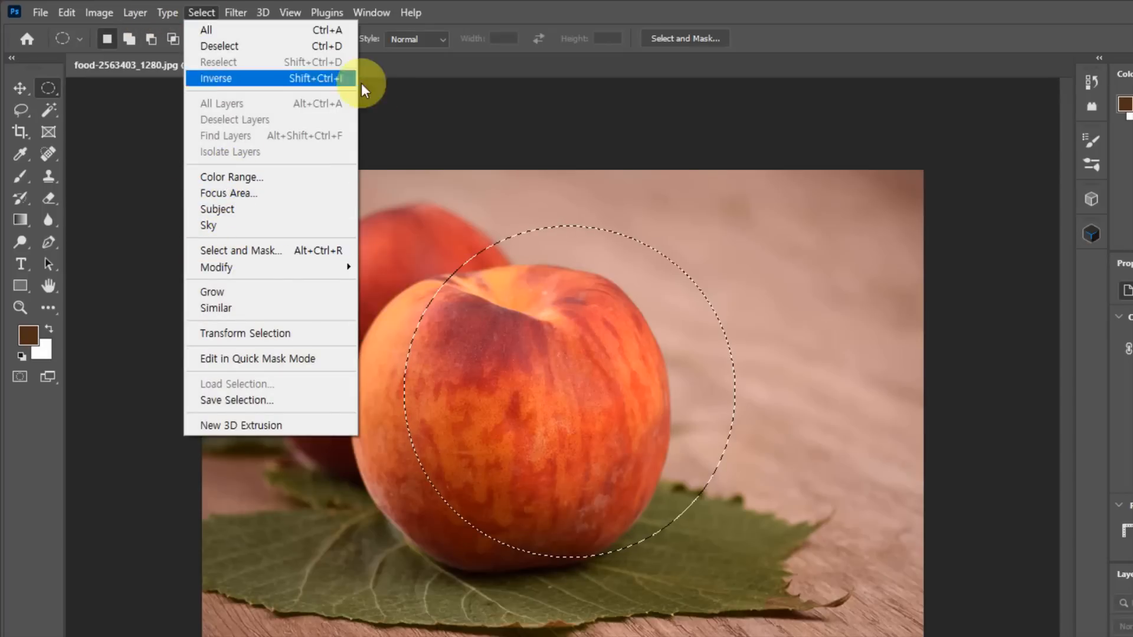
{"action": "left_click", "coordinate": [487, 11]}
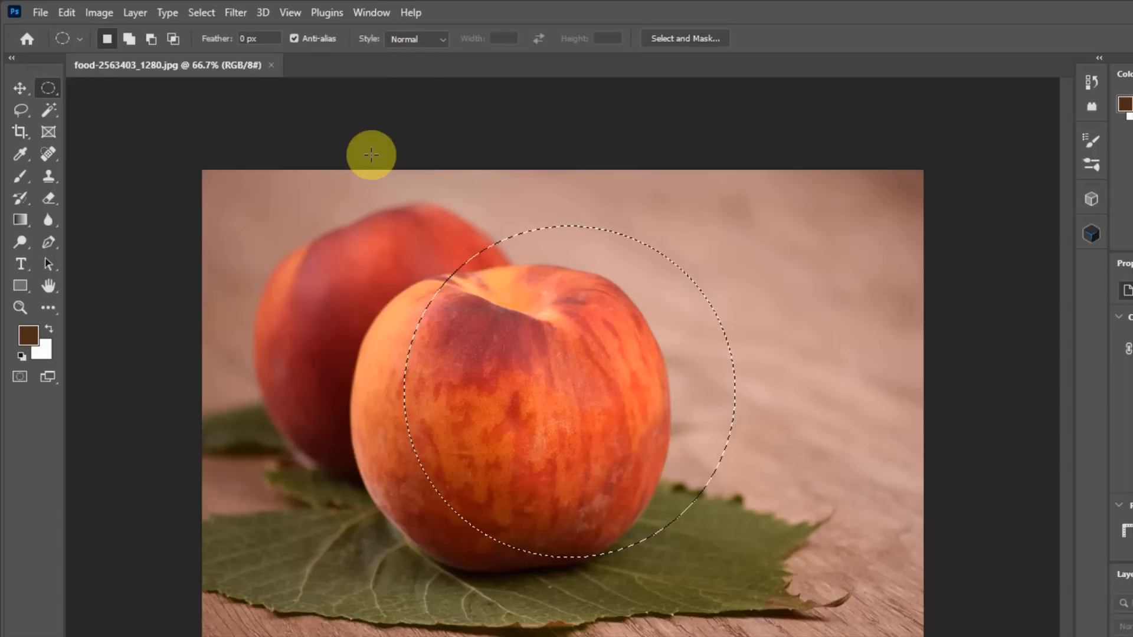
{"action": "left_click", "coordinate": [135, 13]}
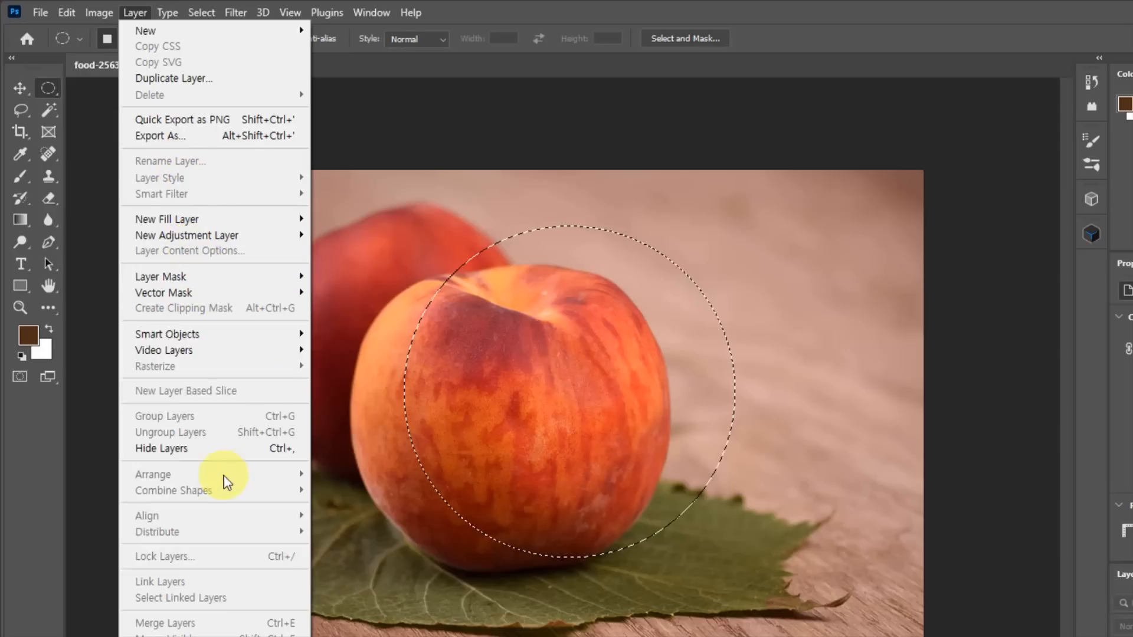
{"action": "left_click", "coordinate": [514, 16]}
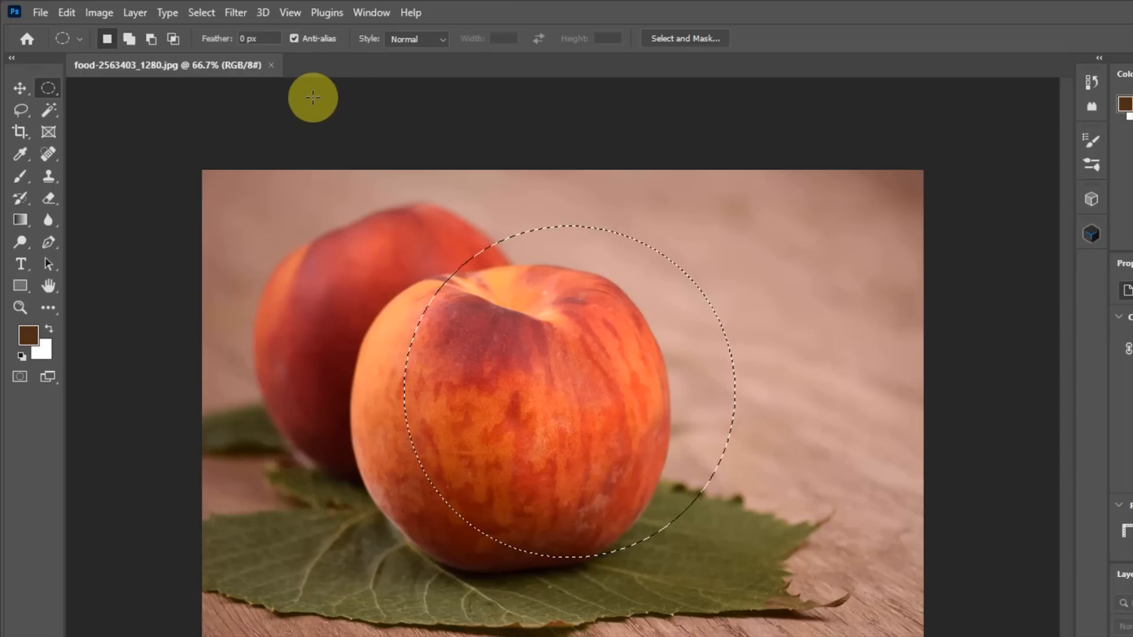
{"action": "left_click", "coordinate": [230, 13]}
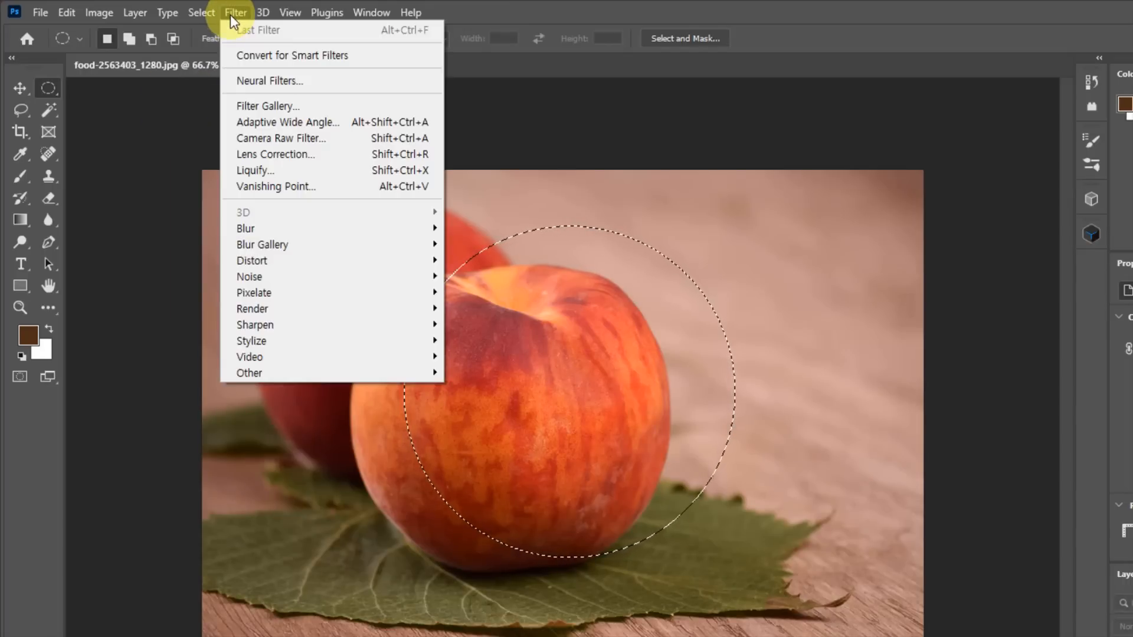
{"action": "mouse_move", "coordinate": [202, 13]}
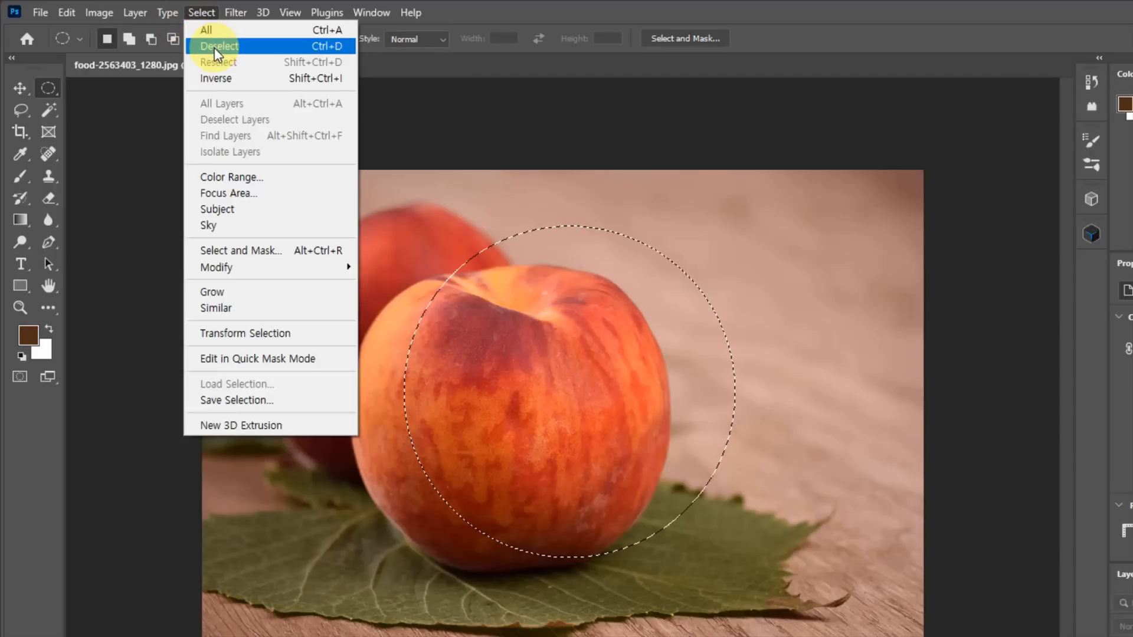
{"action": "left_click", "coordinate": [470, 16]}
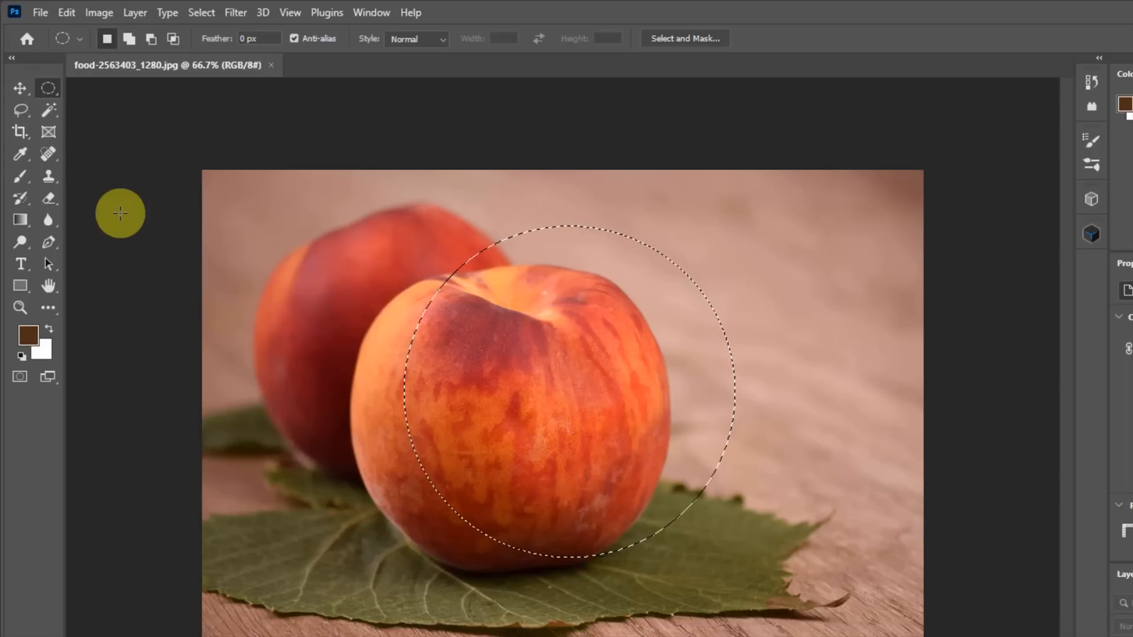
Move the circularly selected part of the front peach toward the right edge of the image with the Move tool, and undo the move
{"action": "left_click", "coordinate": [19, 90]}
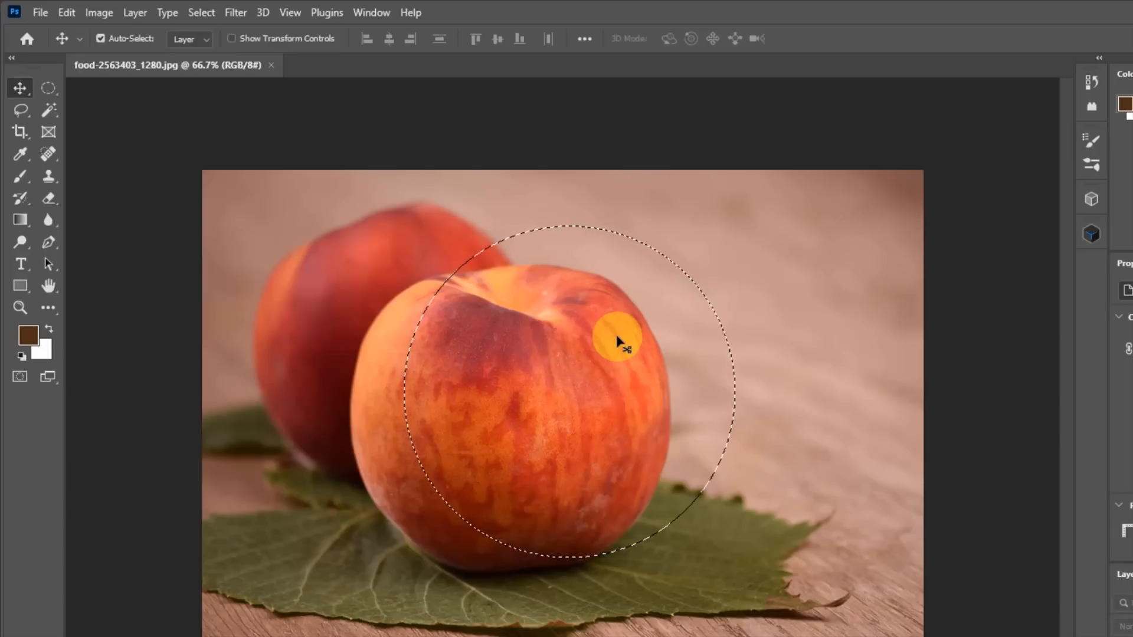
{"action": "left_click_drag", "start_coordinate": [544, 394], "coordinate": [729, 355]}
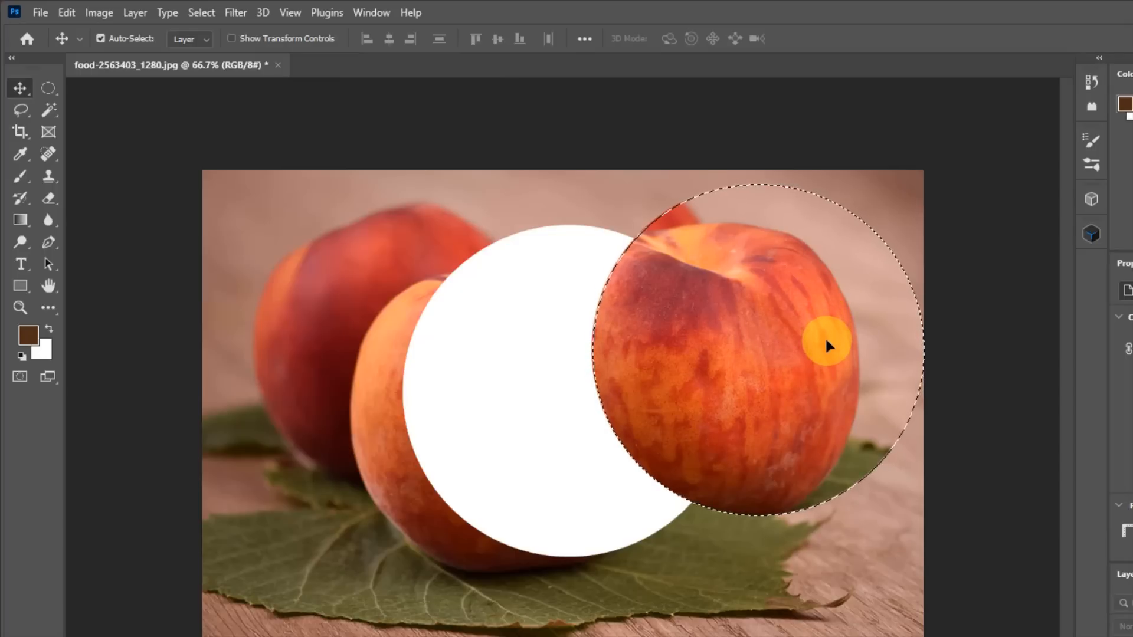
{"action": "key", "text": "ctrl"}
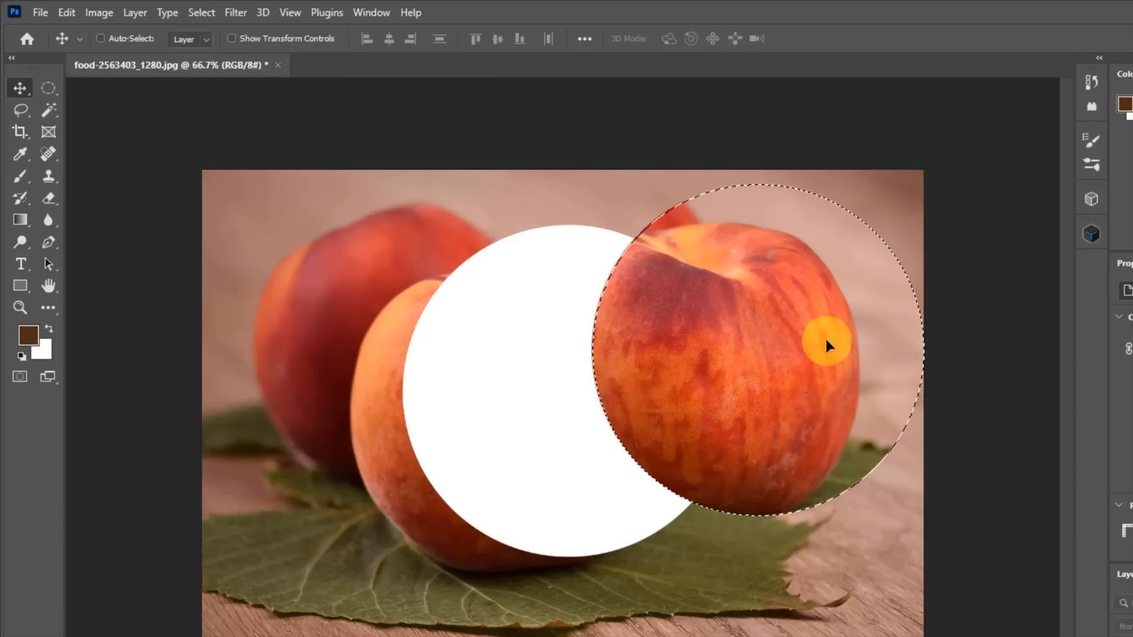
{"action": "key", "text": "ctrl+z"}
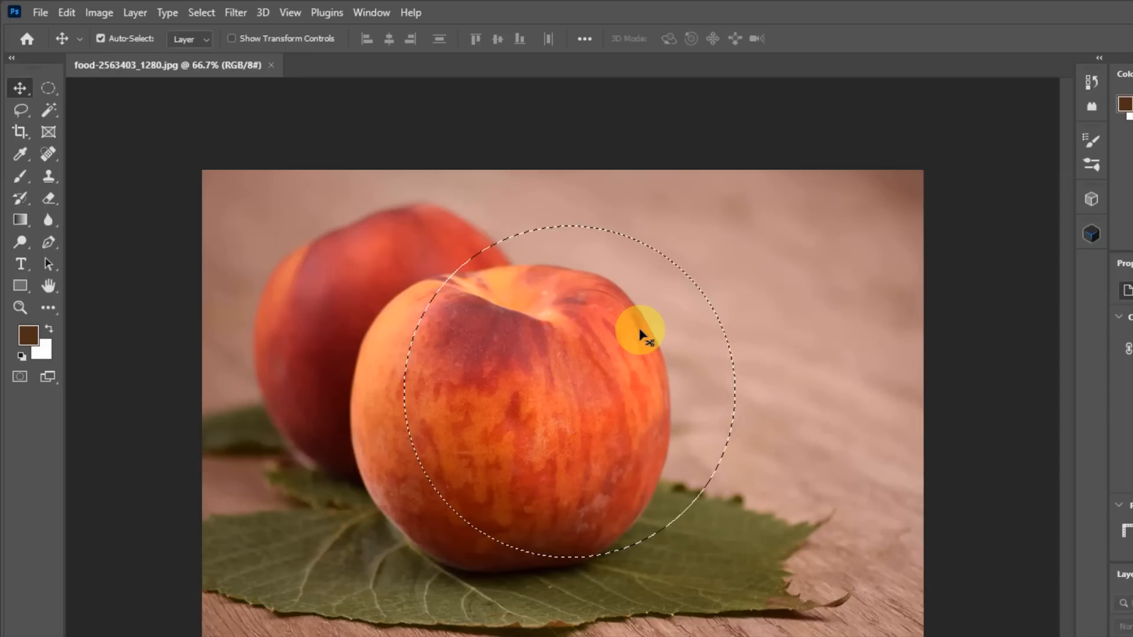
Draw a series of elliptical selections with the Elliptical Marquee tool, alternating between the plain background and the front peach
{"action": "key", "text": "m"}
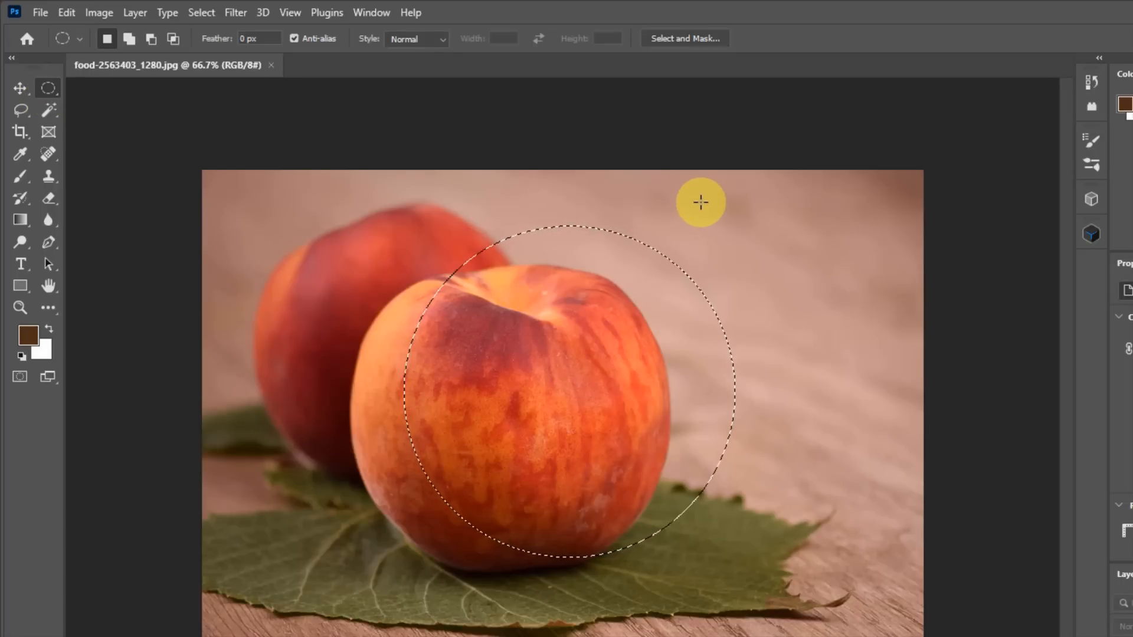
{"action": "left_click_drag", "start_coordinate": [701, 202], "coordinate": [904, 419]}
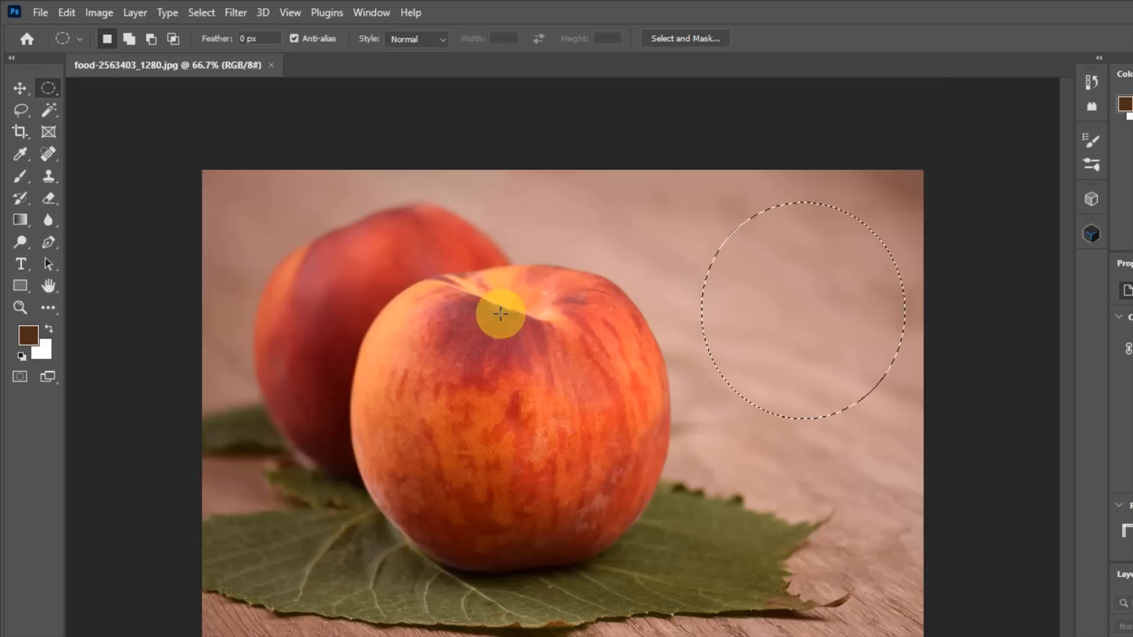
{"action": "left_click_drag", "start_coordinate": [408, 219], "coordinate": [630, 395]}
{"action": "left_click_drag", "start_coordinate": [702, 265], "coordinate": [864, 441]}
{"action": "left_click_drag", "start_coordinate": [486, 329], "coordinate": [620, 457]}
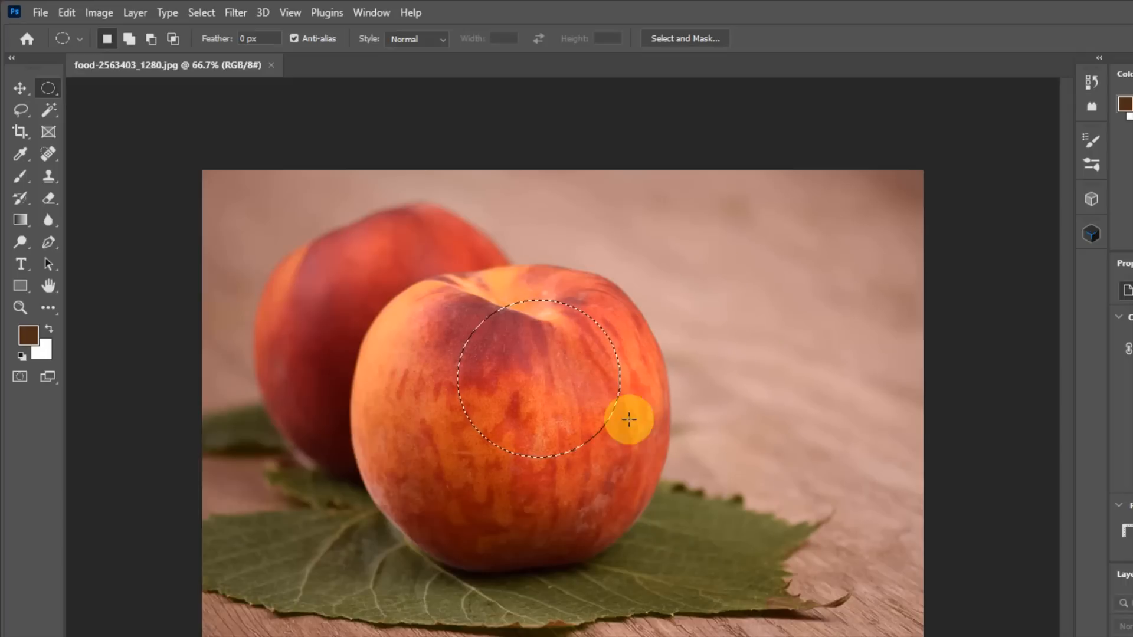
Draw a circular selection over the top of the front peach, and move only its outline onto the background and back to the peach
{"action": "left_click_drag", "start_coordinate": [449, 252], "coordinate": [614, 420]}
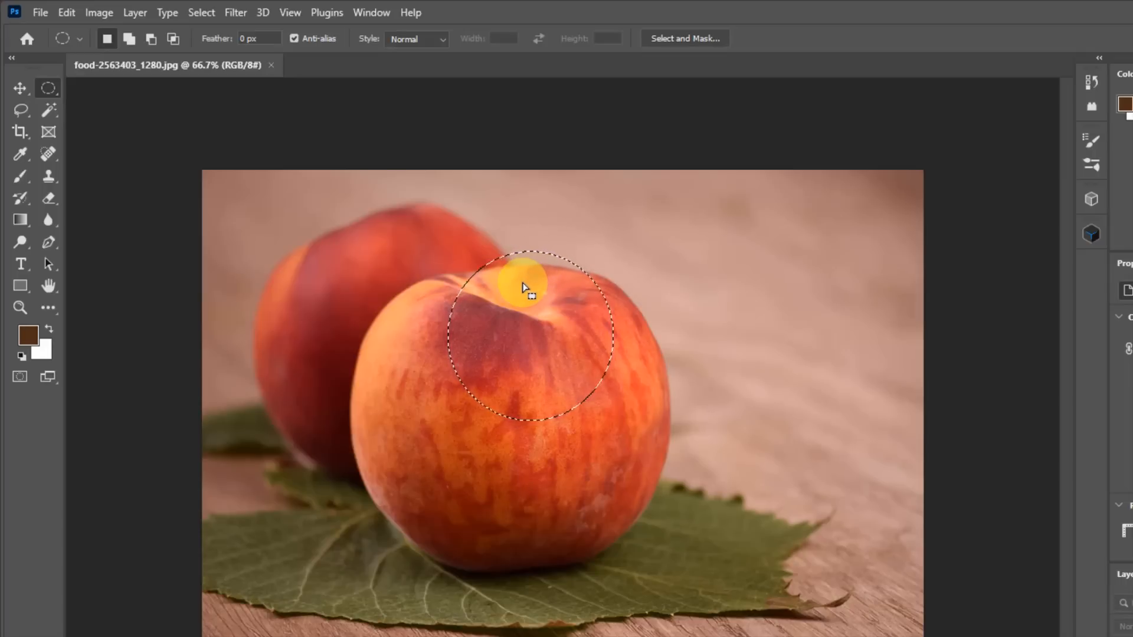
{"action": "left_click_drag", "start_coordinate": [523, 289], "coordinate": [777, 287]}
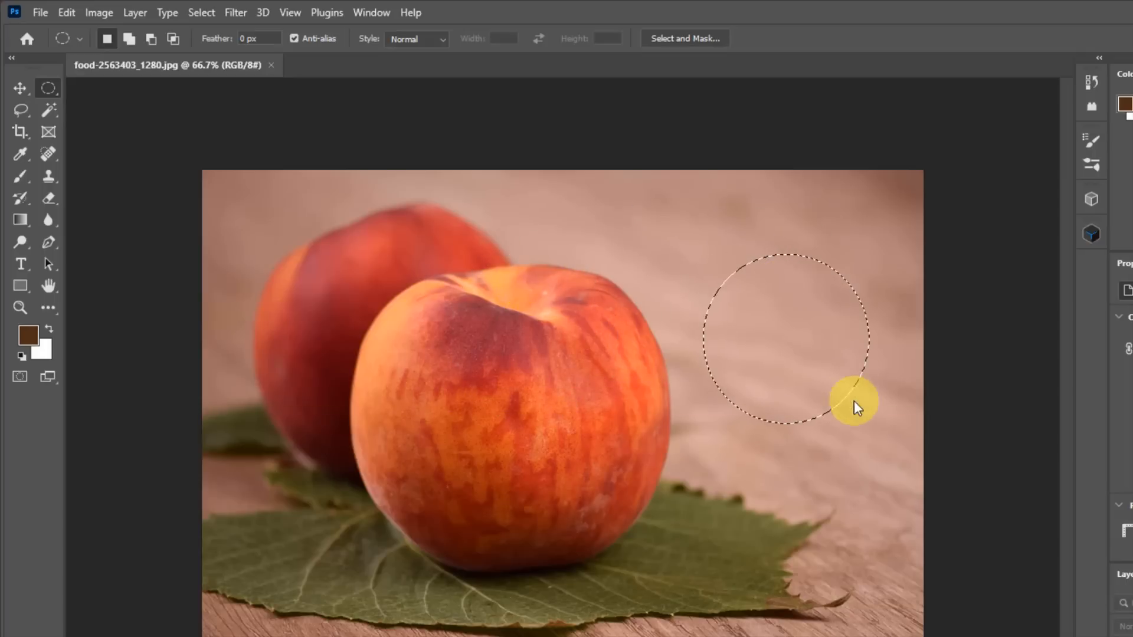
{"action": "left_click_drag", "start_coordinate": [795, 350], "coordinate": [520, 324]}
Move the selected pixels from the top of the front peach onto the background with the Move tool, and undo the move
{"action": "left_click", "coordinate": [19, 88]}
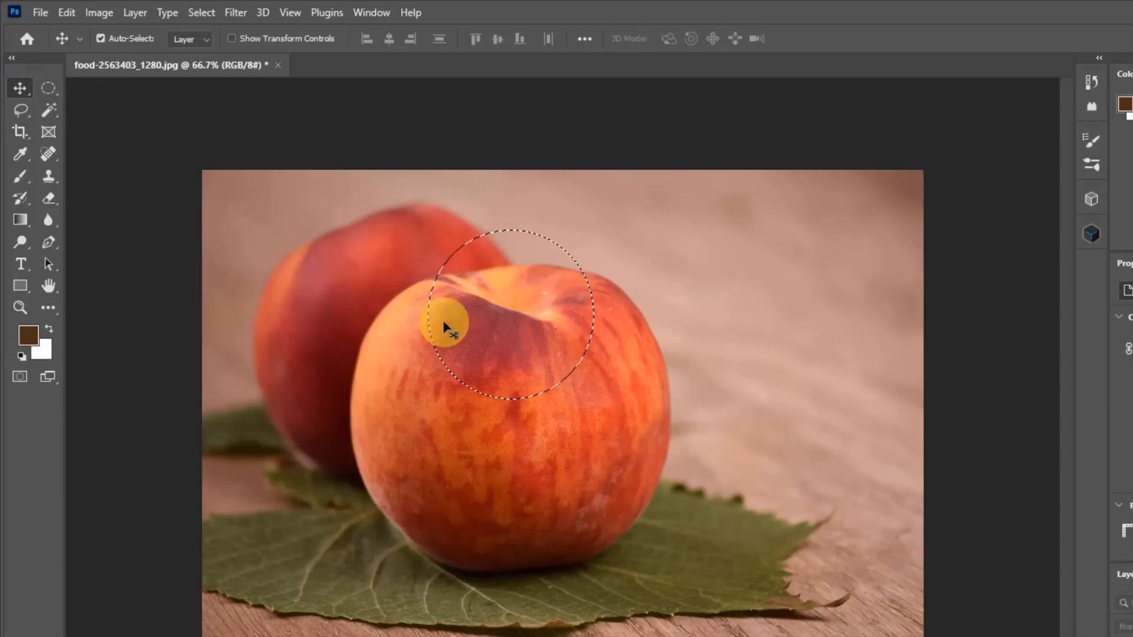
{"action": "left_click_drag", "start_coordinate": [496, 327], "coordinate": [765, 330]}
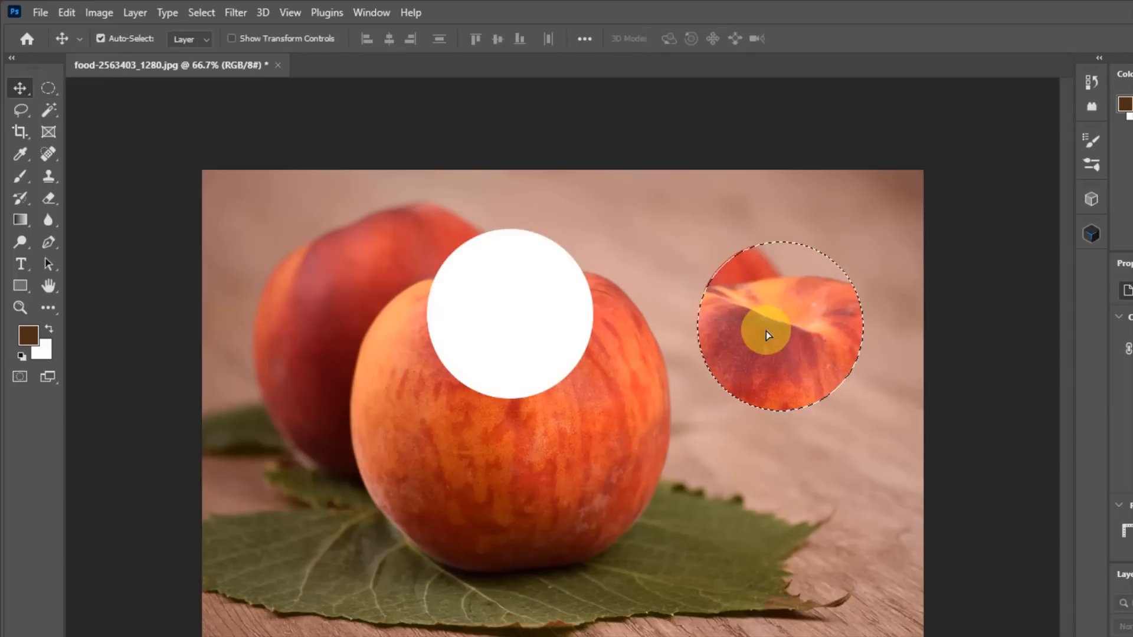
{"action": "key", "text": "ctrl+z"}
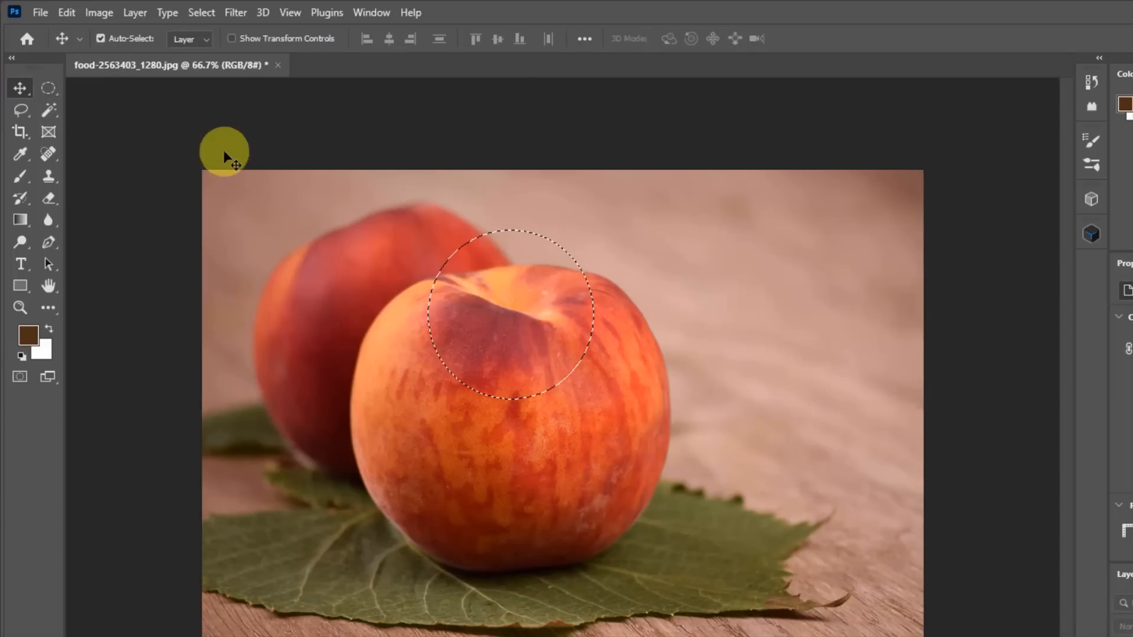
Move only the circular selection outline from the peach to the background beside it, using the Elliptical Marquee tool
{"action": "left_click", "coordinate": [49, 89]}
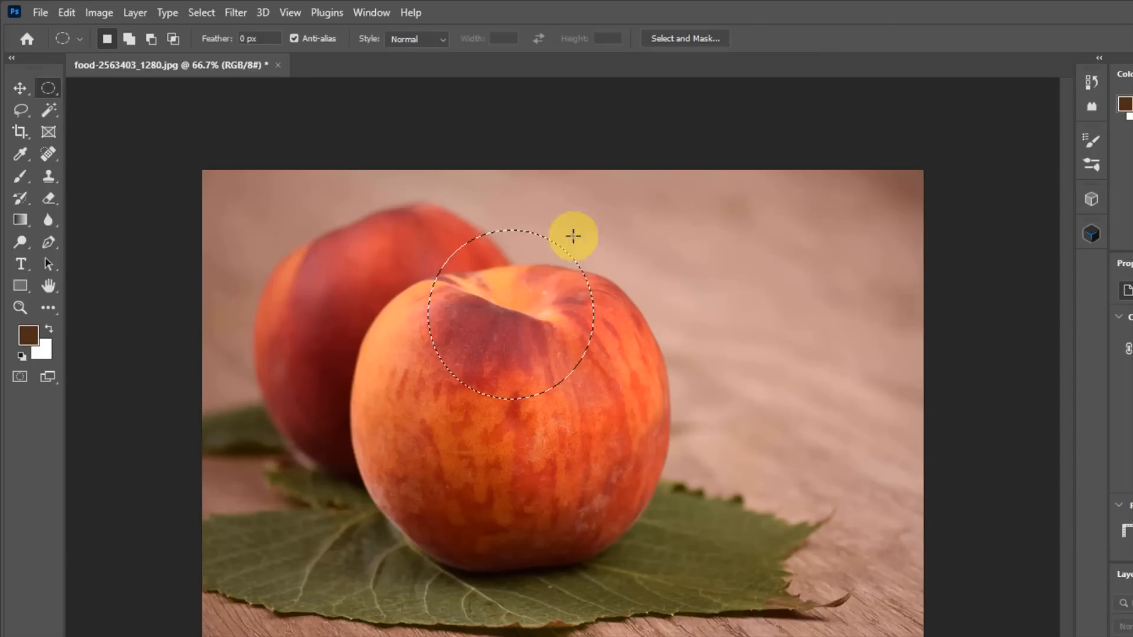
{"action": "left_click_drag", "start_coordinate": [515, 351], "coordinate": [798, 387]}
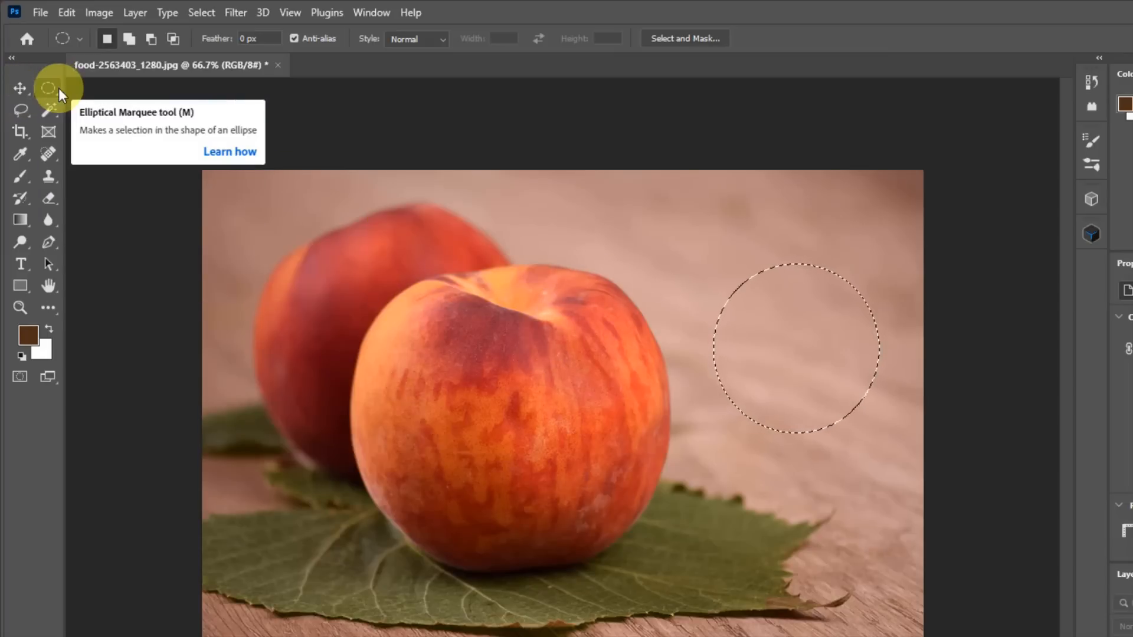
Switch from the Move tool to the History Brush tool and back to the Move tool
{"action": "left_click", "coordinate": [19, 87]}
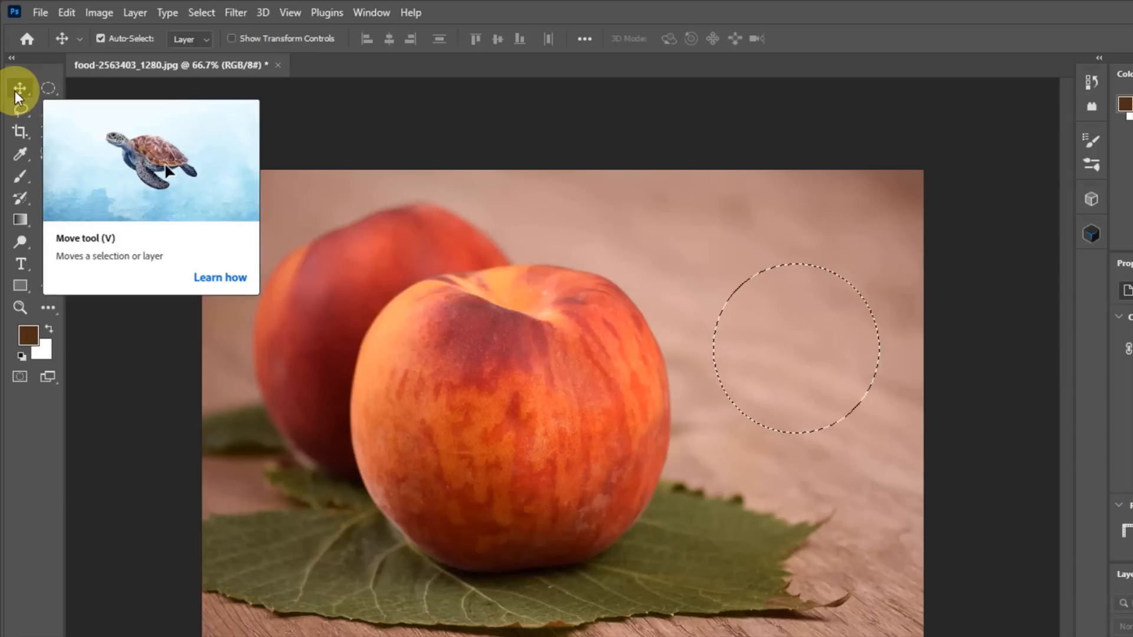
{"action": "left_click", "coordinate": [24, 193]}
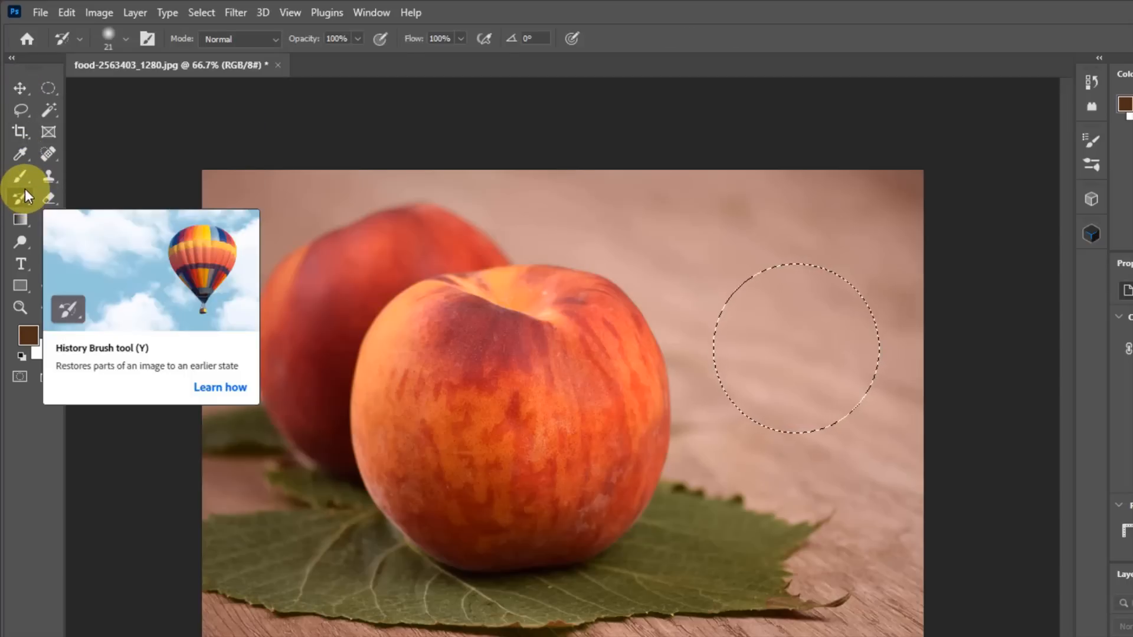
{"action": "key", "text": "v"}
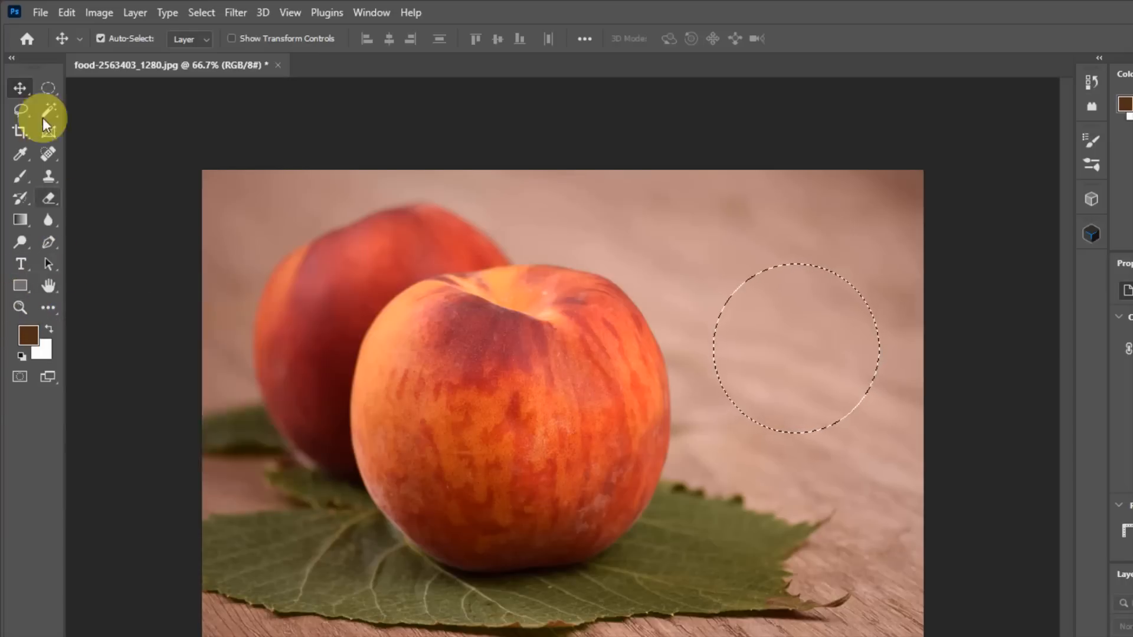
Draw a rectangular selection across the upper parts of both peaches with the Rectangular Marquee tool
{"action": "left_click", "coordinate": [51, 85]}
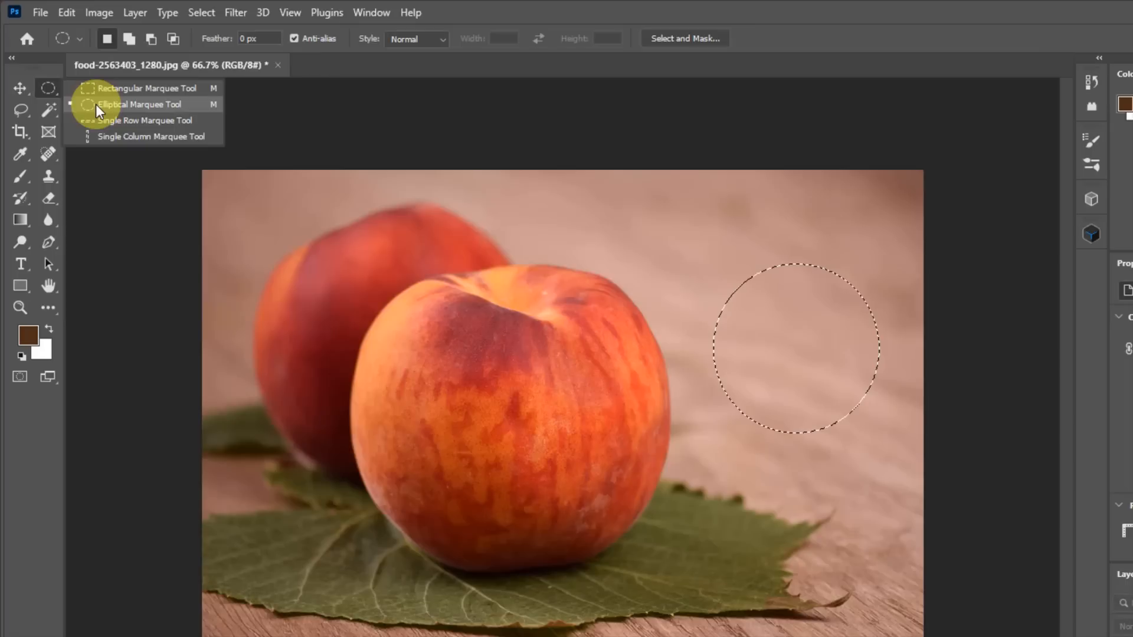
{"action": "left_click", "coordinate": [91, 88]}
{"action": "left_click", "coordinate": [363, 250]}
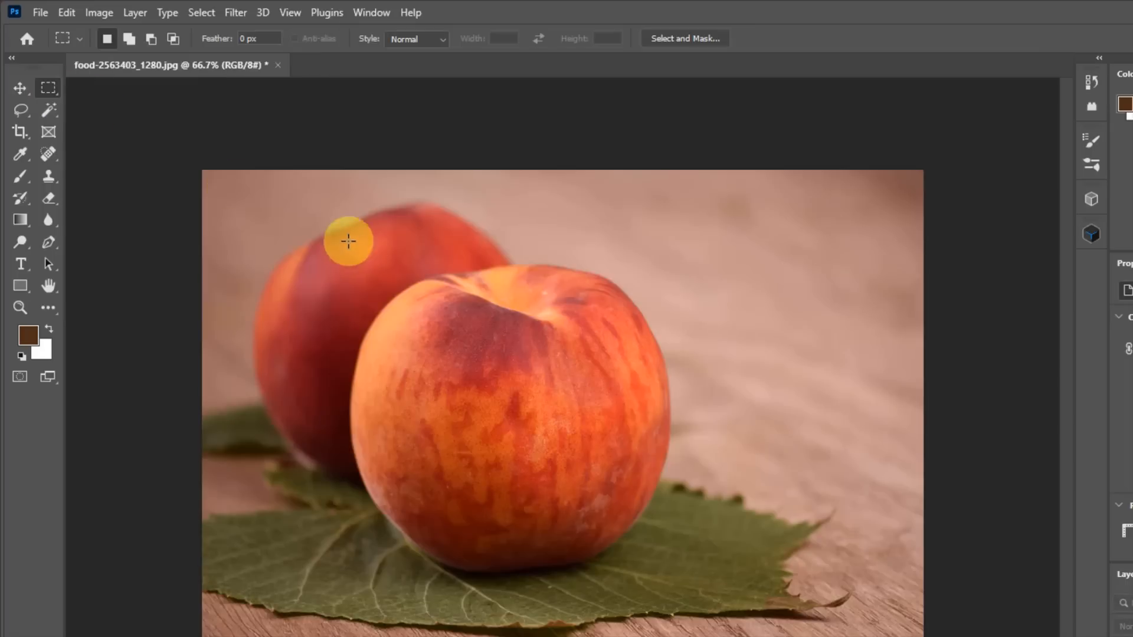
{"action": "left_click_drag", "start_coordinate": [279, 204], "coordinate": [556, 430]}
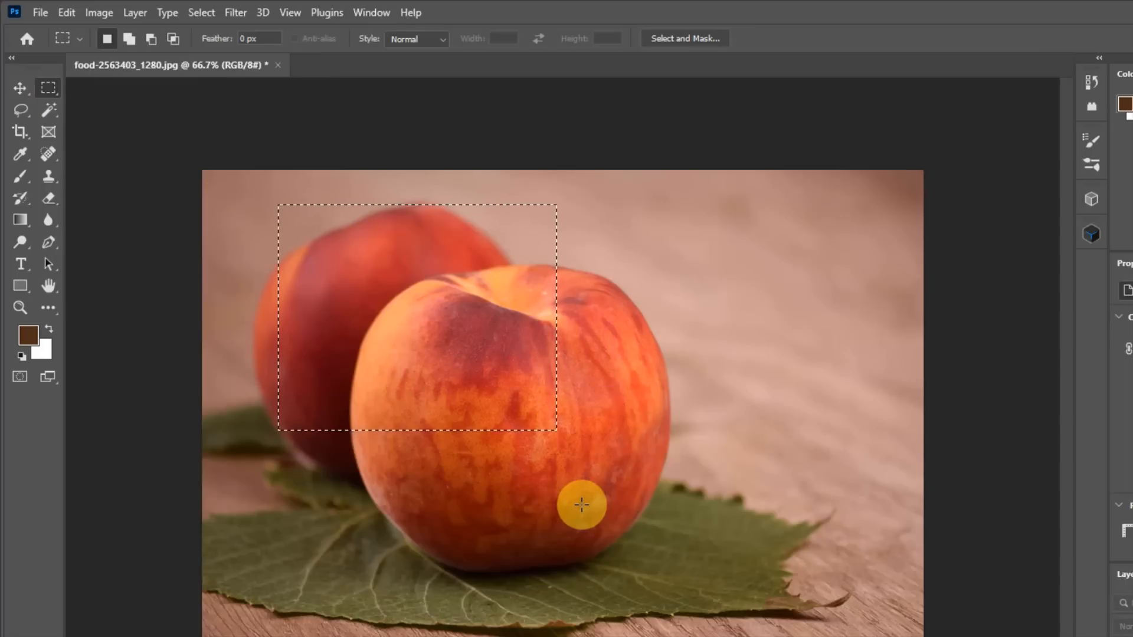
Draw an oval selection over the front peach's upper right edge and the background with the Elliptical Marquee tool
{"action": "right_click", "coordinate": [47, 88]}
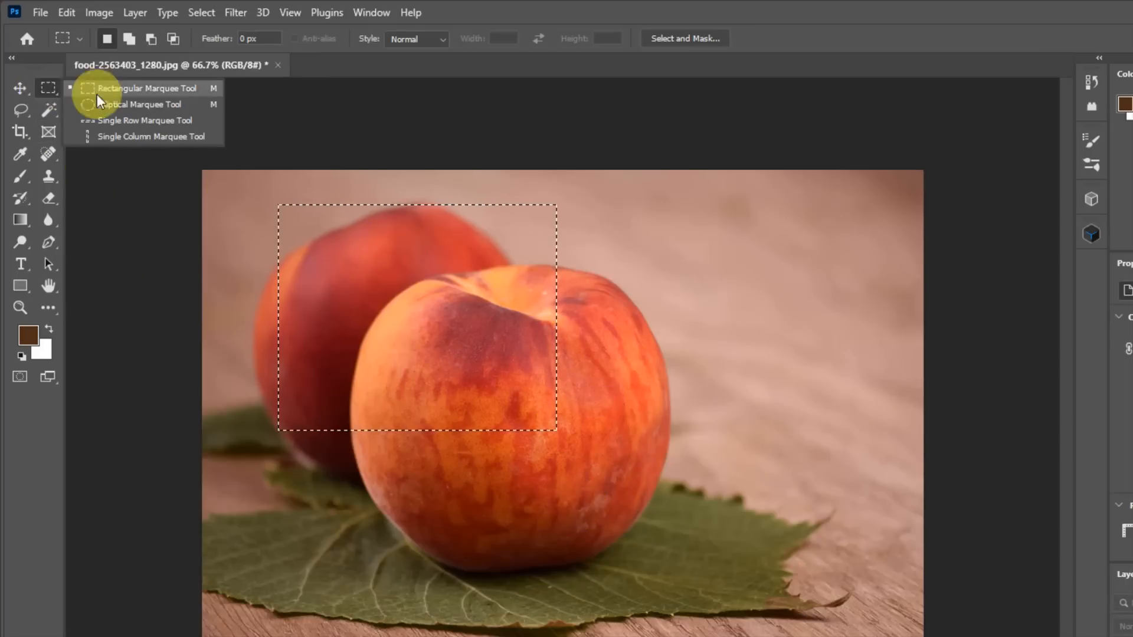
{"action": "left_click", "coordinate": [94, 104]}
{"action": "left_click_drag", "start_coordinate": [608, 232], "coordinate": [787, 386]}
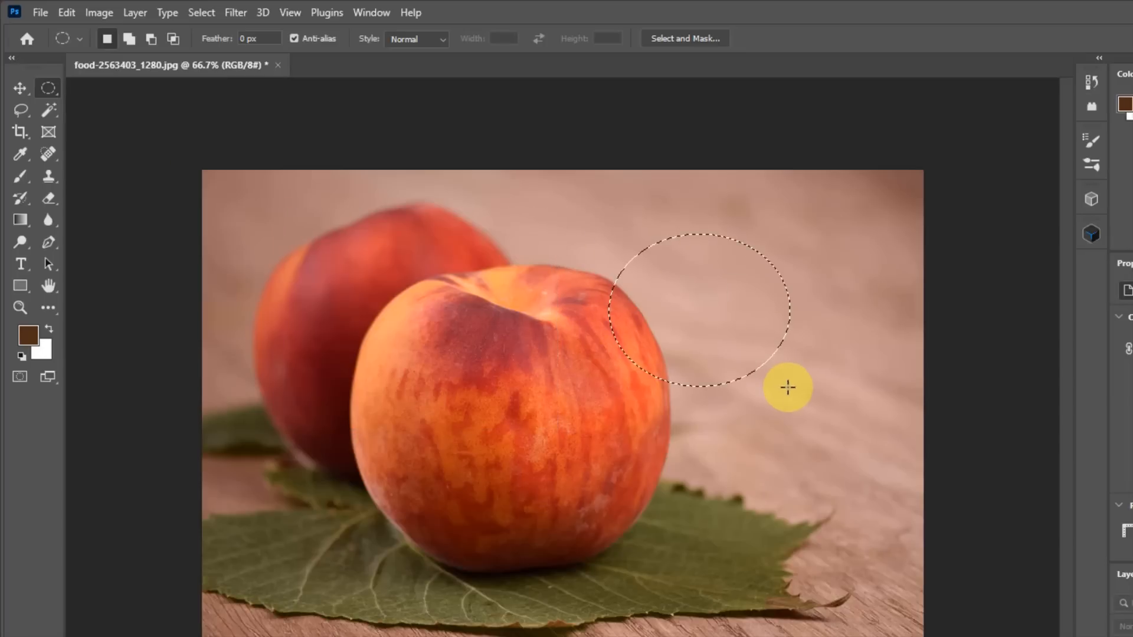
Show the marquee tool variants, choose the Rectangular Marquee tool, and show the tools grouped with the Magic Wand
{"action": "right_click", "coordinate": [47, 87]}
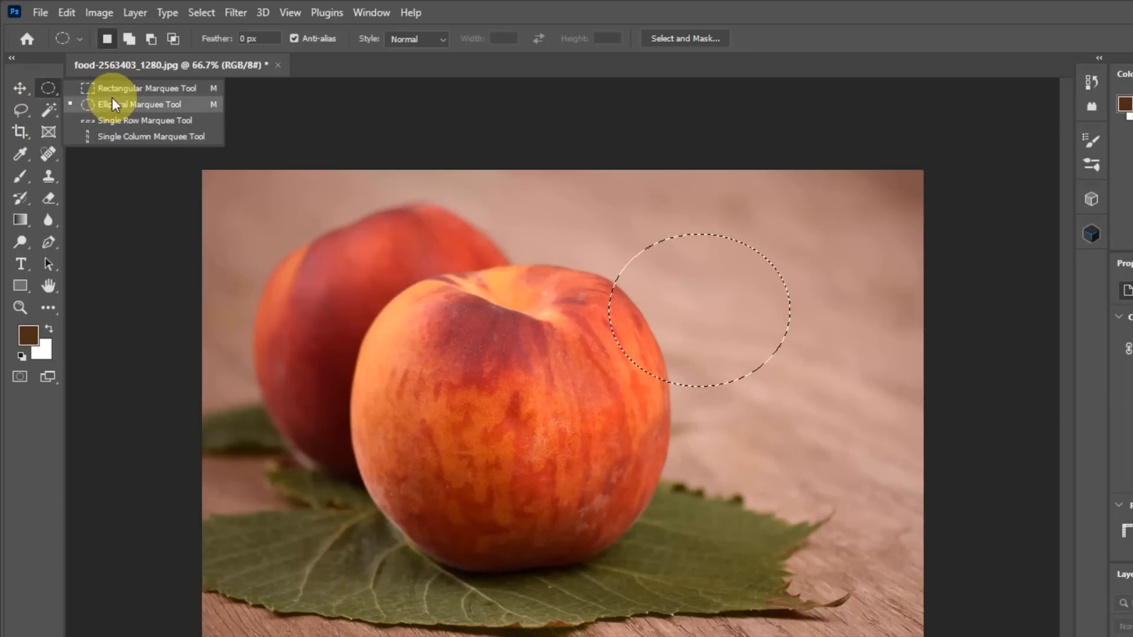
{"action": "left_click", "coordinate": [45, 92]}
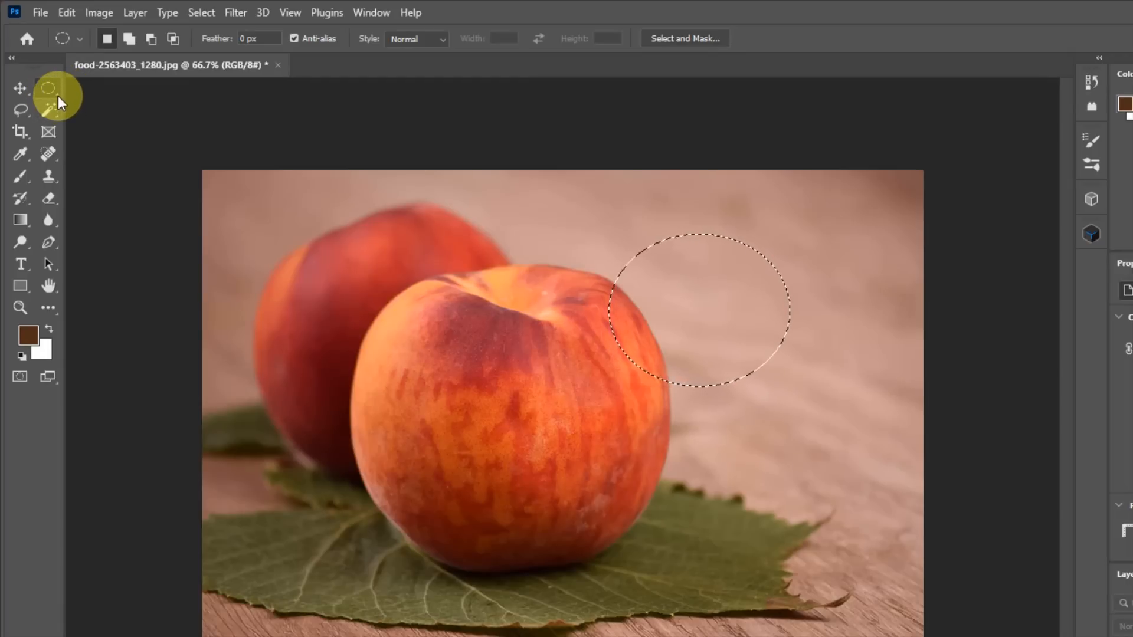
{"action": "right_click", "coordinate": [48, 88]}
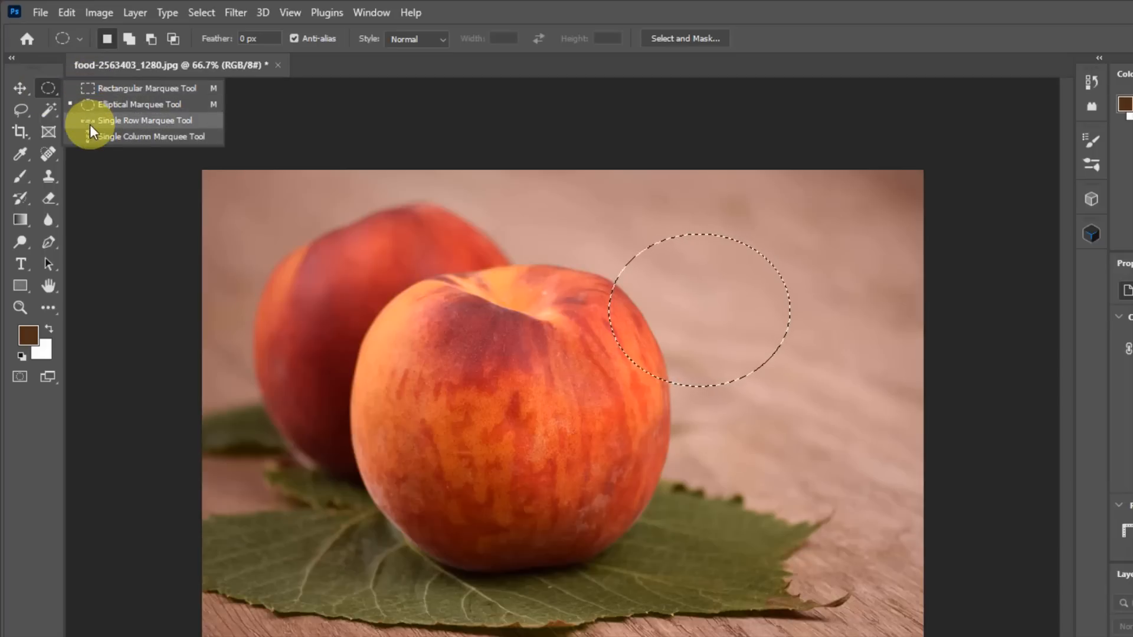
{"action": "left_click", "coordinate": [90, 87]}
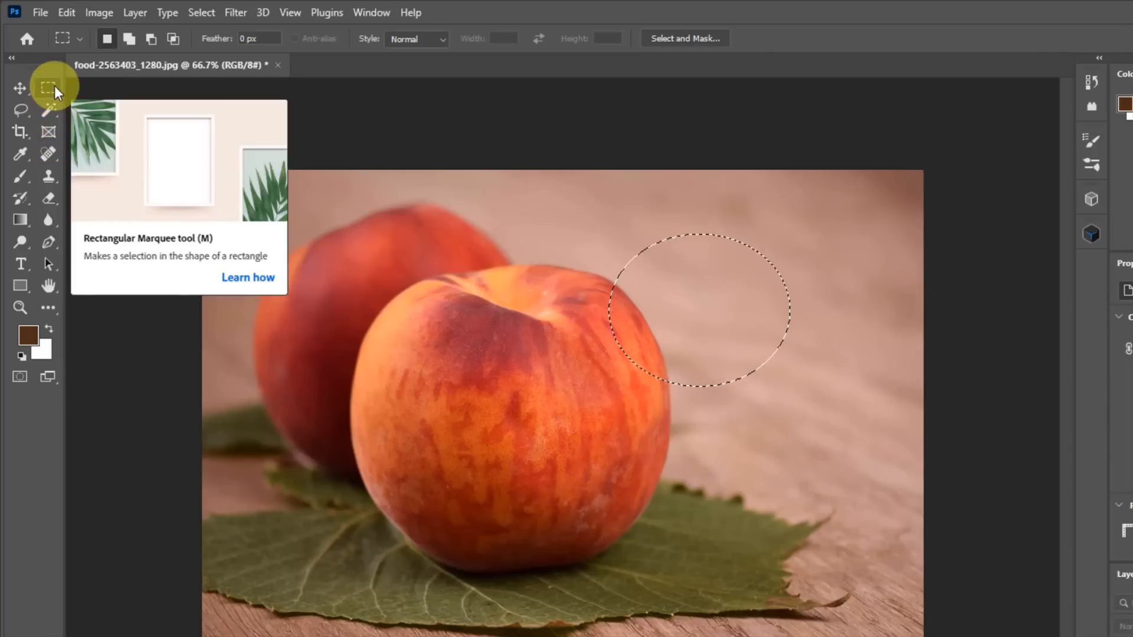
{"action": "left_click", "coordinate": [55, 116]}
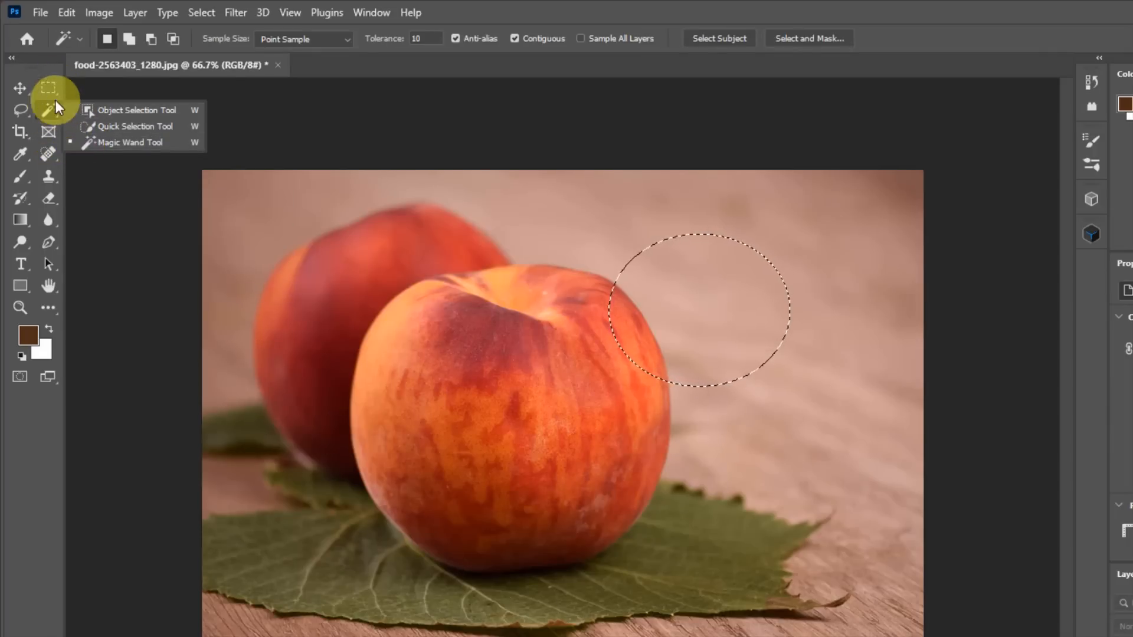
Draw a circular marquee selection across both peaches, and replace it with a rectangular one over the front peach's upper right edge
{"action": "left_click", "coordinate": [50, 90]}
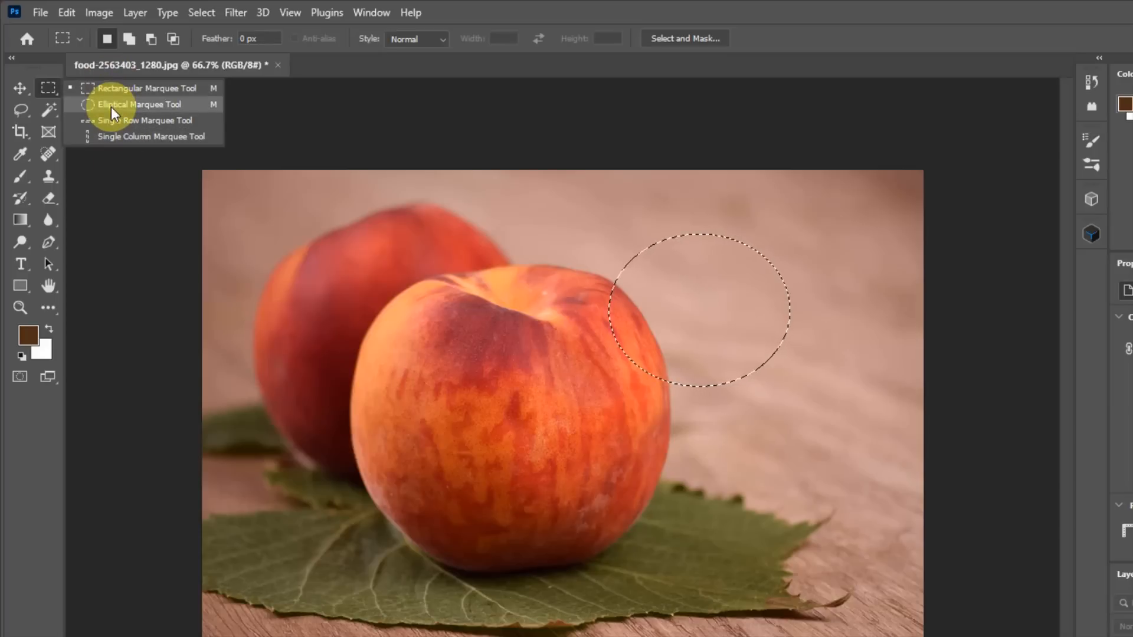
{"action": "left_click", "coordinate": [111, 107]}
{"action": "left_click_drag", "start_coordinate": [307, 192], "coordinate": [483, 370]}
{"action": "right_click", "coordinate": [47, 89]}
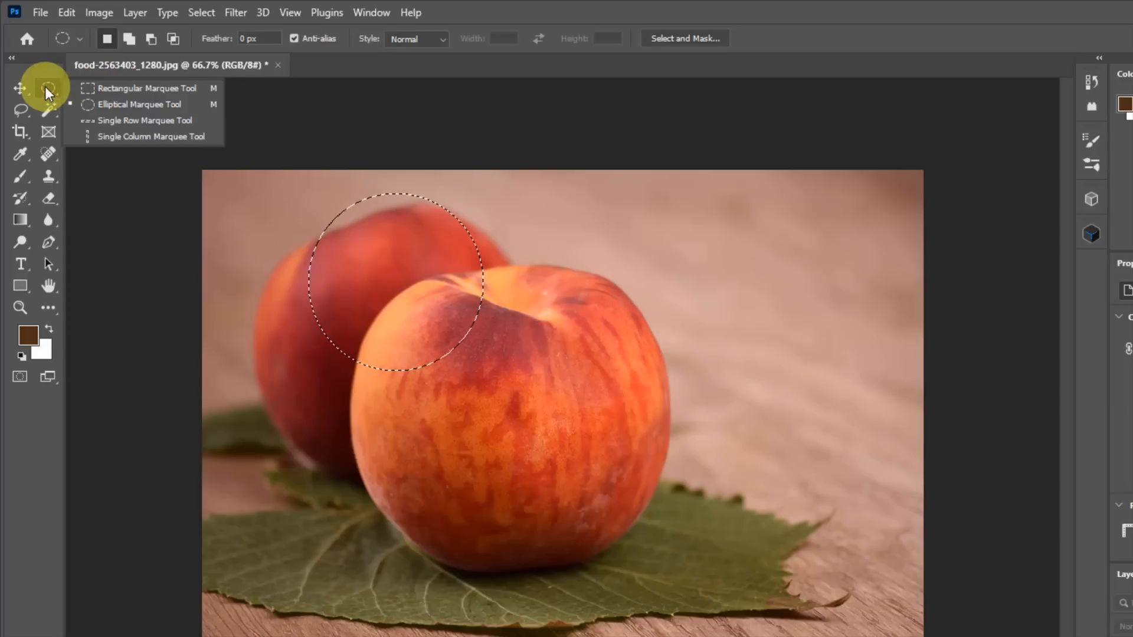
{"action": "left_click", "coordinate": [95, 87]}
{"action": "left_click_drag", "start_coordinate": [570, 206], "coordinate": [767, 364]}
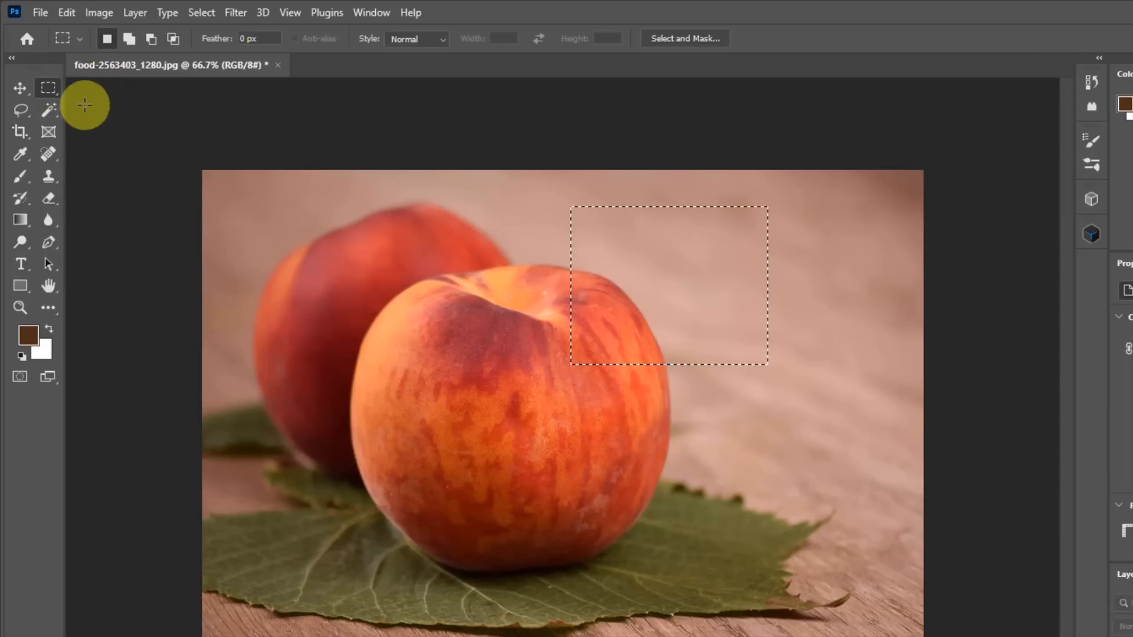
Draw a circular selection over the rear peach and the front peach's upper left edge with the Elliptical Marquee tool
{"action": "right_click", "coordinate": [46, 88]}
{"action": "left_click", "coordinate": [106, 101]}
{"action": "left_click_drag", "start_coordinate": [288, 210], "coordinate": [451, 375]}
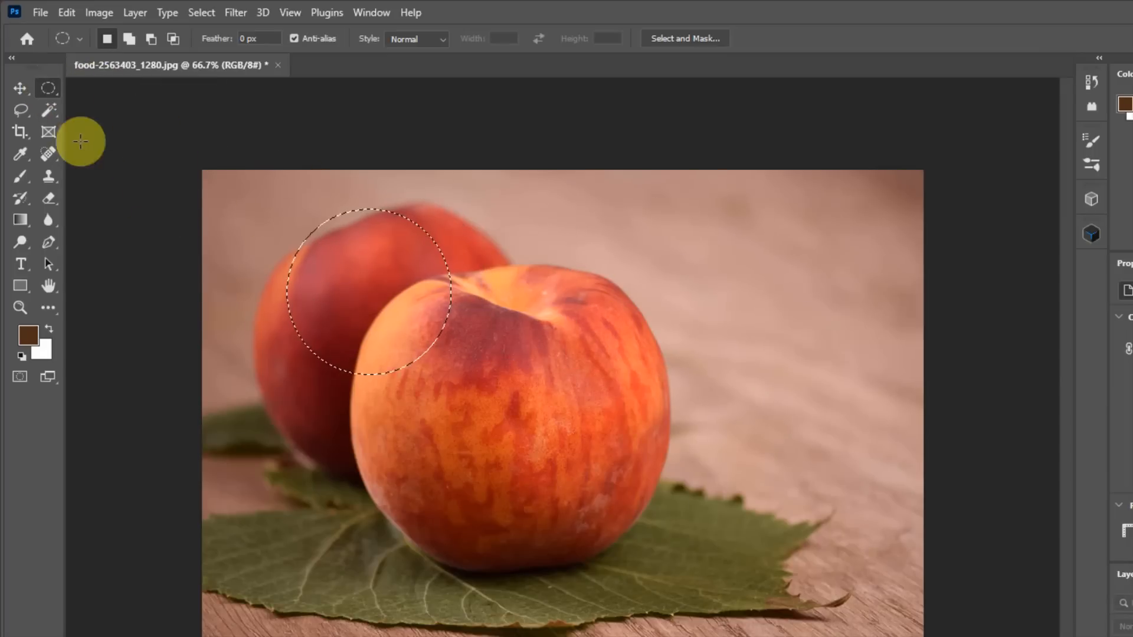
Draw a rectangular selection over the front peach's upper right part and the adjoining background with the Rectangular Marquee tool
{"action": "right_click", "coordinate": [46, 87]}
{"action": "left_click", "coordinate": [106, 87]}
{"action": "left_click", "coordinate": [599, 249]}
{"action": "left_click_drag", "start_coordinate": [564, 225], "coordinate": [777, 388]}
Move the rectangular selected area onto the left part of the front peach with the Move tool, and undo the move
{"action": "left_click", "coordinate": [23, 90]}
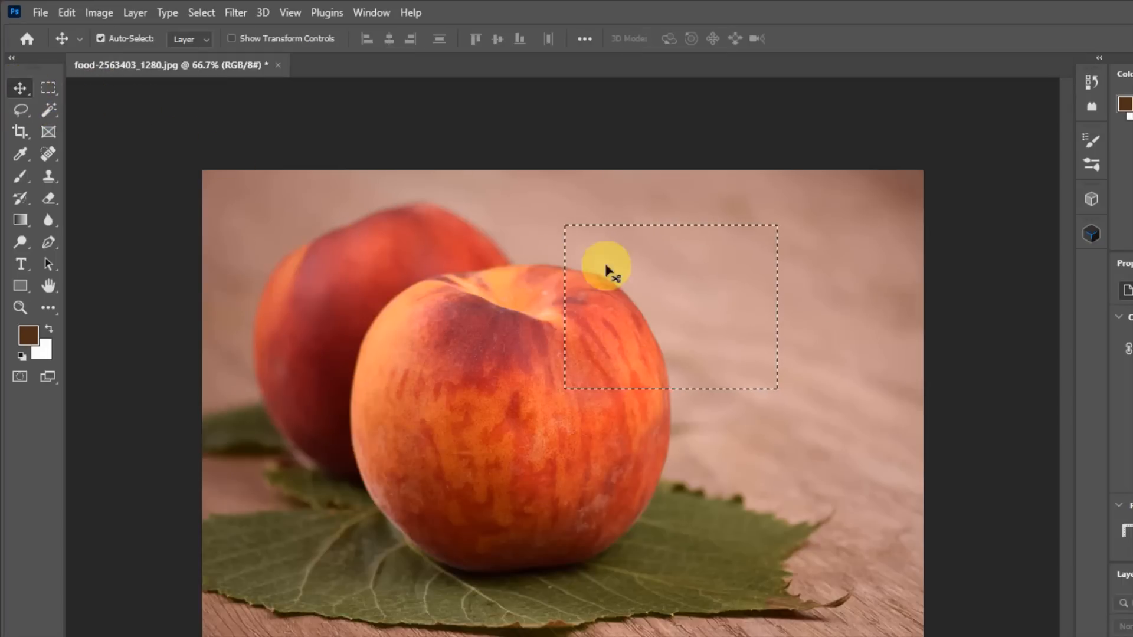
{"action": "left_click_drag", "start_coordinate": [621, 268], "coordinate": [426, 355]}
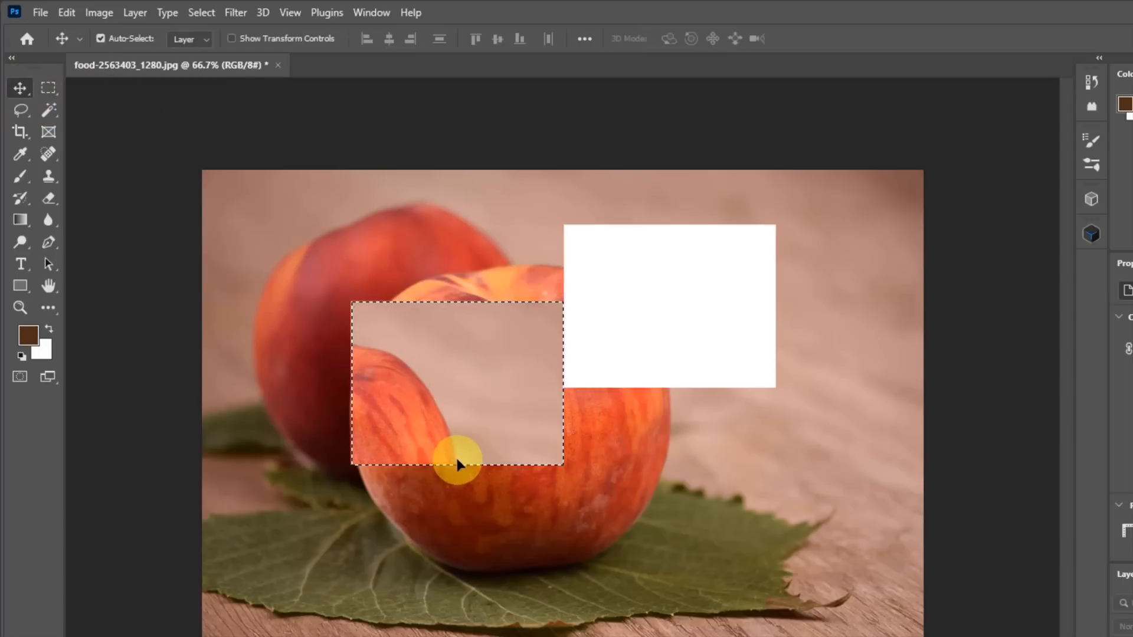
{"action": "key", "text": "ctrl"}
{"action": "key", "text": "ctrl+z"}
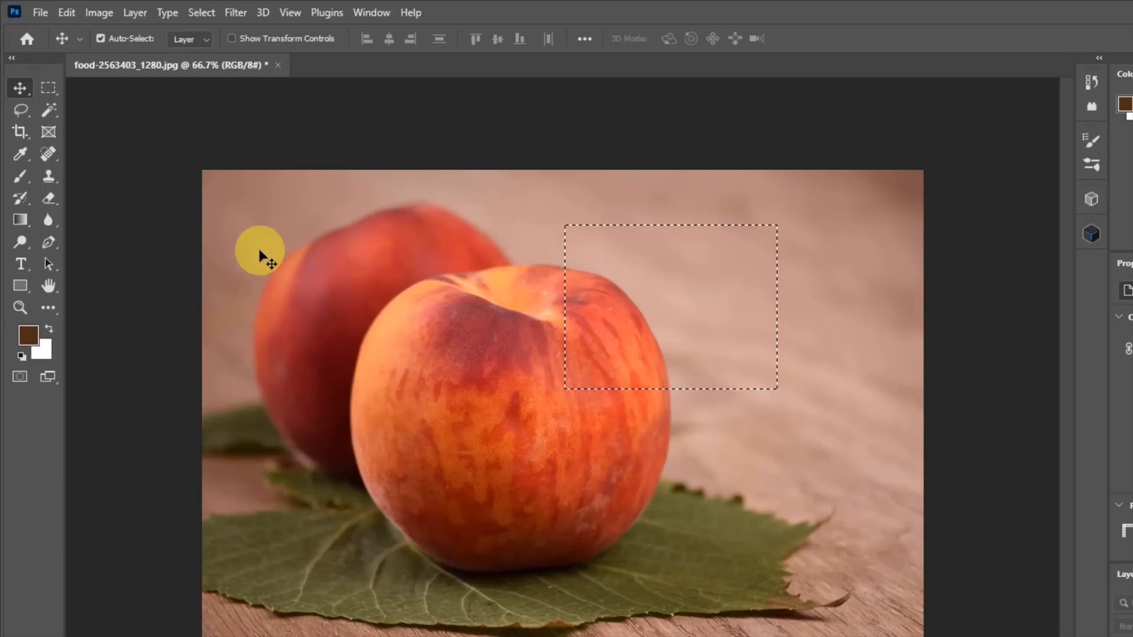
Draw a winding freehand selection across the lower parts of both peaches and the background with the Lasso tool
{"action": "left_click", "coordinate": [26, 113]}
{"action": "right_click", "coordinate": [26, 113]}
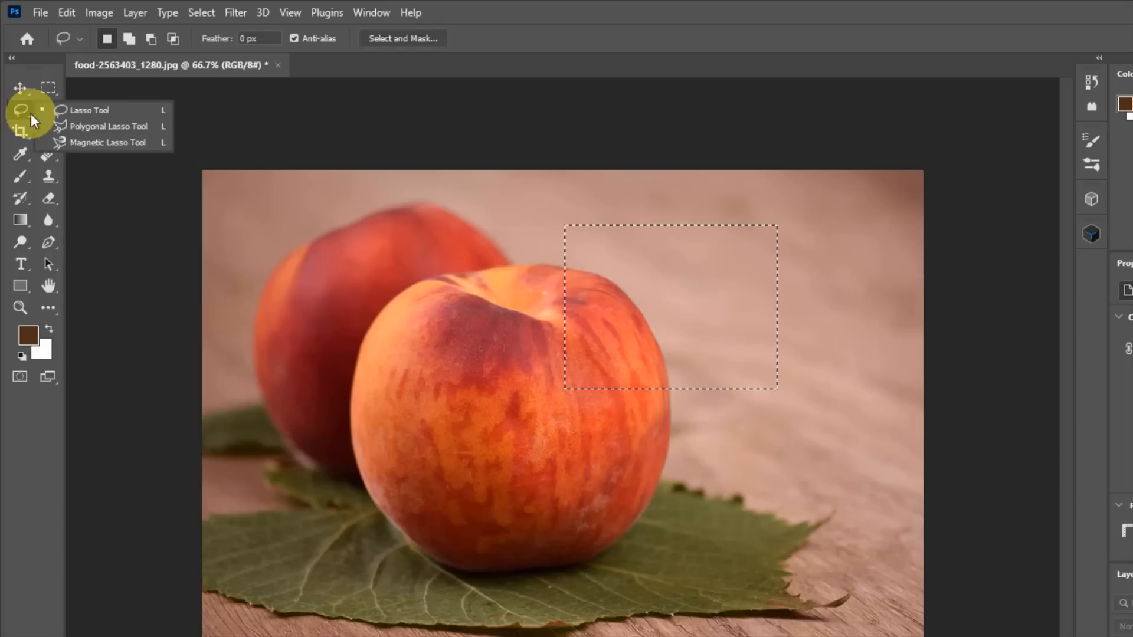
{"action": "left_click", "coordinate": [76, 112]}
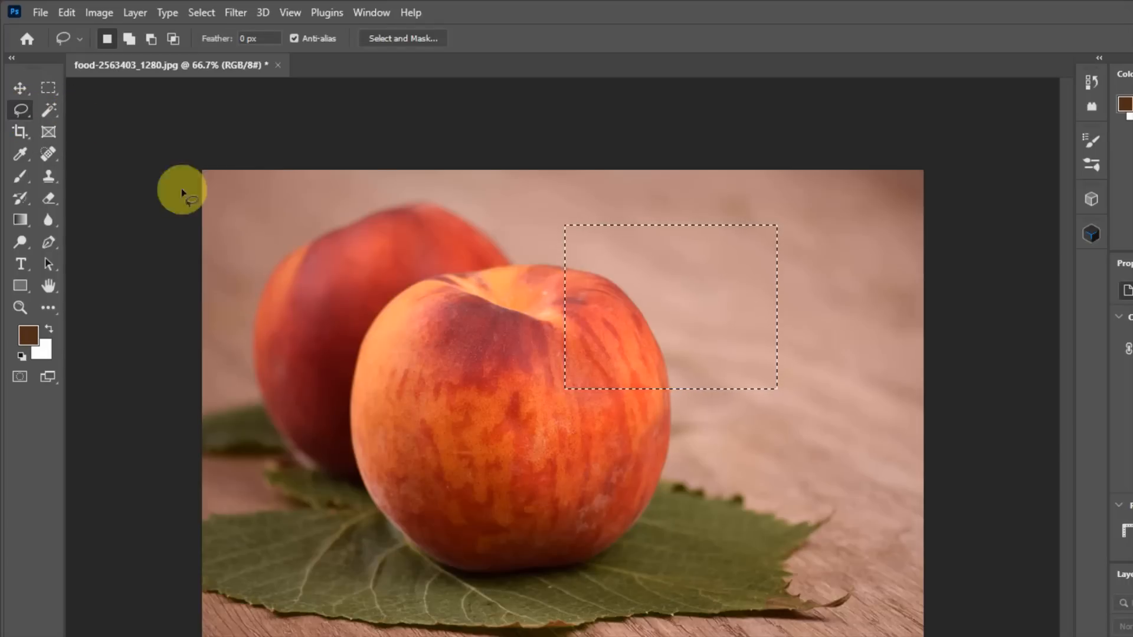
{"action": "mouse_move", "coordinate": [475, 405]}
{"action": "left_mouse_down"}
{"action": "mouse_move", "coordinate": [440, 323]}
{"action": "mouse_move", "coordinate": [530, 362]}
{"action": "mouse_move", "coordinate": [651, 327]}
{"action": "mouse_move", "coordinate": [726, 409]}
{"action": "mouse_move", "coordinate": [607, 426]}
{"action": "mouse_move", "coordinate": [597, 551]}
{"action": "mouse_move", "coordinate": [231, 393]}
{"action": "mouse_move", "coordinate": [363, 388]}
{"action": "mouse_move", "coordinate": [416, 433]}
{"action": "mouse_move", "coordinate": [493, 441]}
{"action": "mouse_move", "coordinate": [476, 405]}
{"action": "left_mouse_up"}
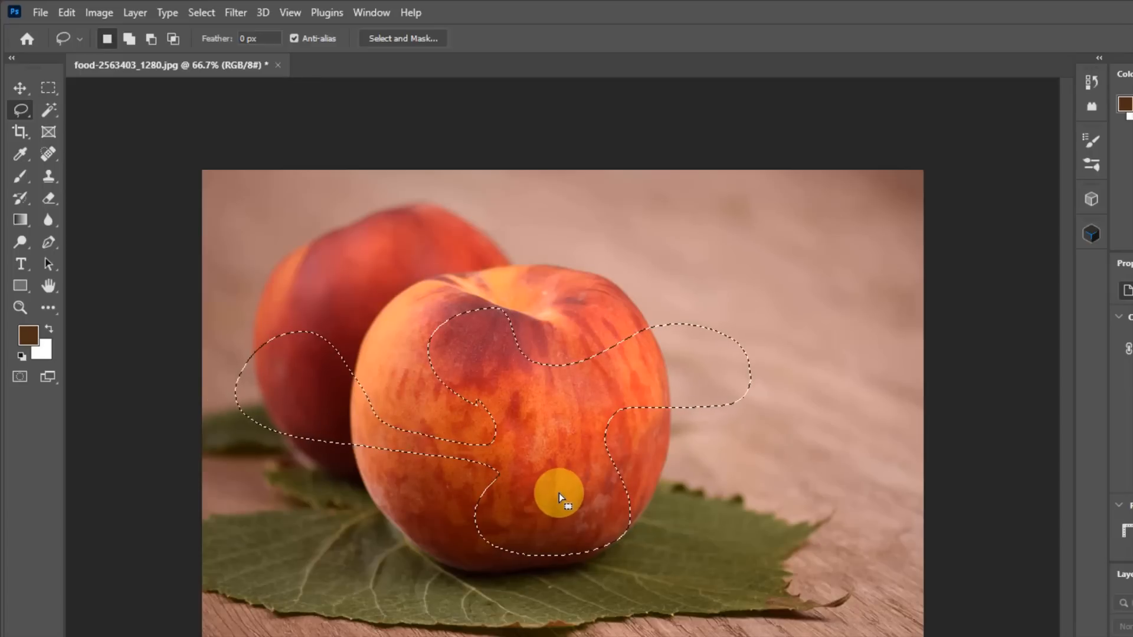
Move the freehand selected area up toward the image's upper right with the Move tool, and undo the move
{"action": "left_click", "coordinate": [20, 88]}
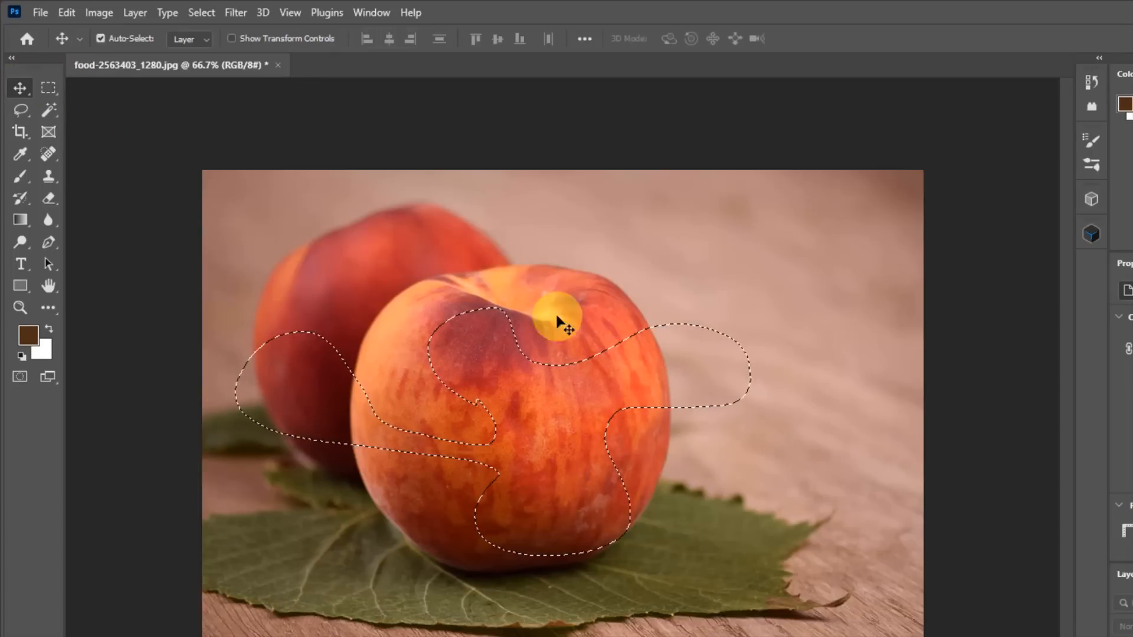
{"action": "left_click_drag", "start_coordinate": [572, 409], "coordinate": [744, 311]}
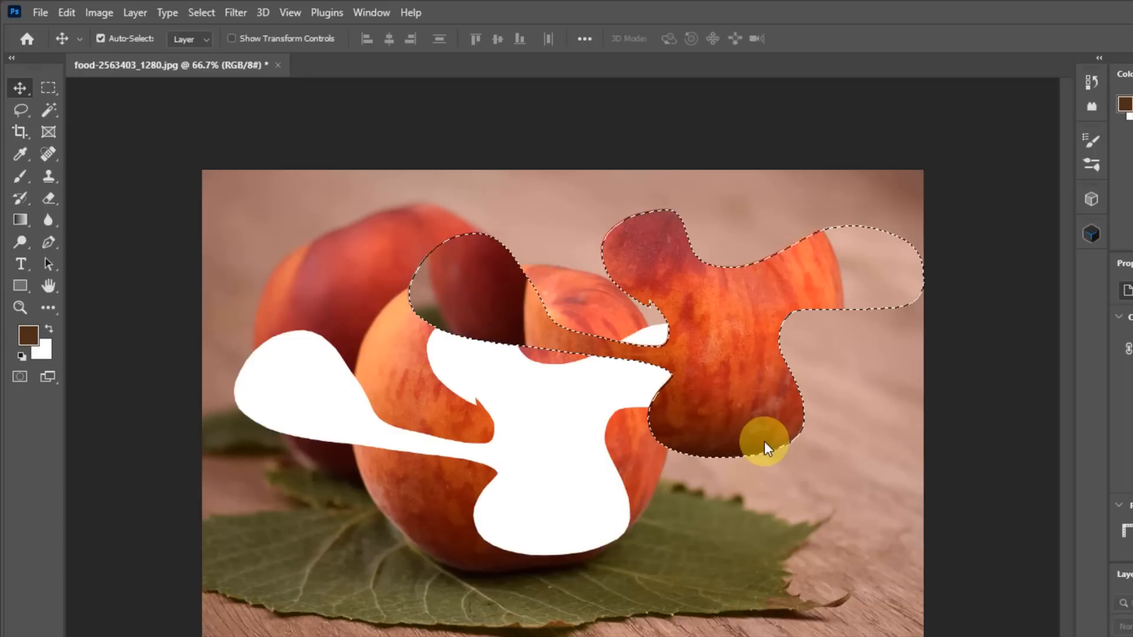
{"action": "key", "text": "ctrl+z"}
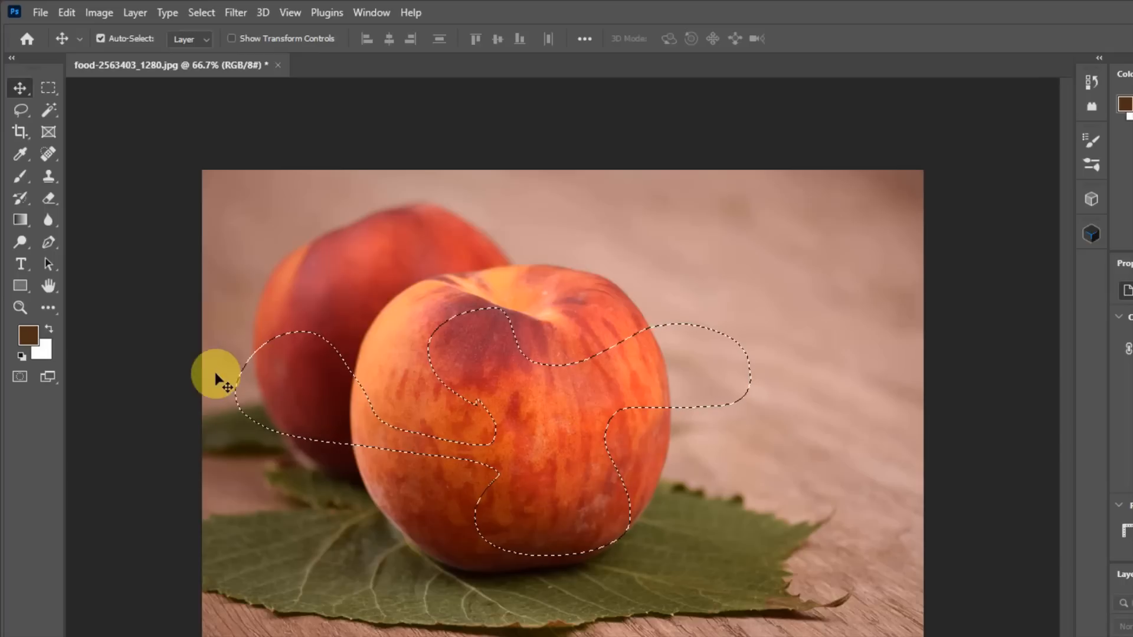
Try to paint inside the freehand selection on the rear peach with the Brush tool in Multiply mode
{"action": "left_click", "coordinate": [22, 173]}
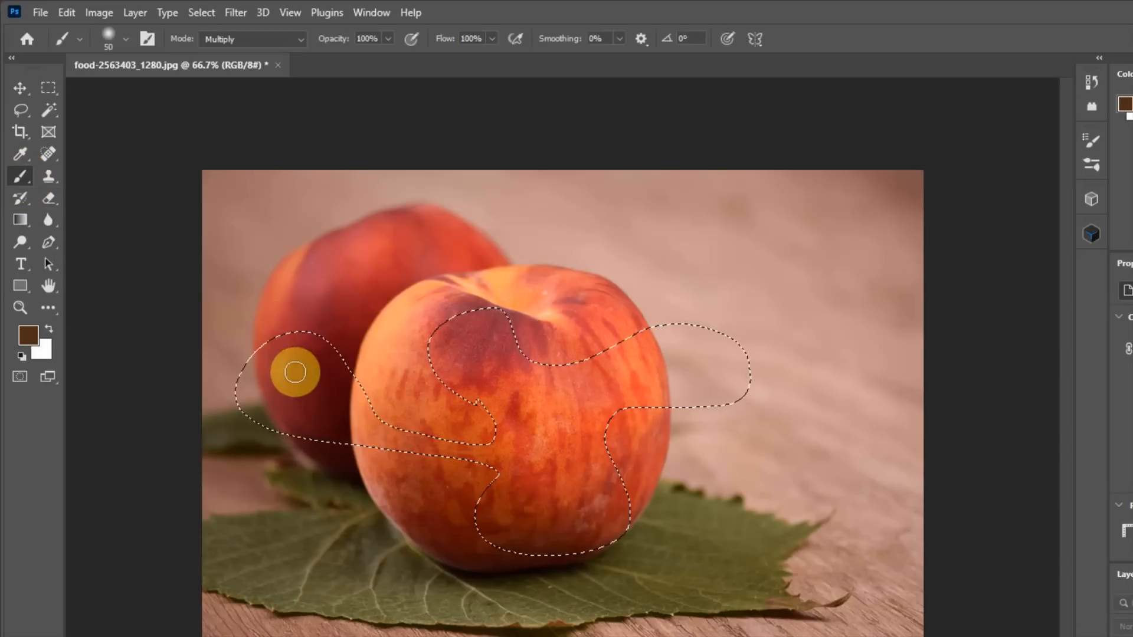
{"action": "mouse_move", "coordinate": [295, 372]}
{"action": "left_mouse_down"}
{"action": "mouse_move", "coordinate": [286, 410]}
{"action": "mouse_move", "coordinate": [314, 405]}
{"action": "left_mouse_up"}
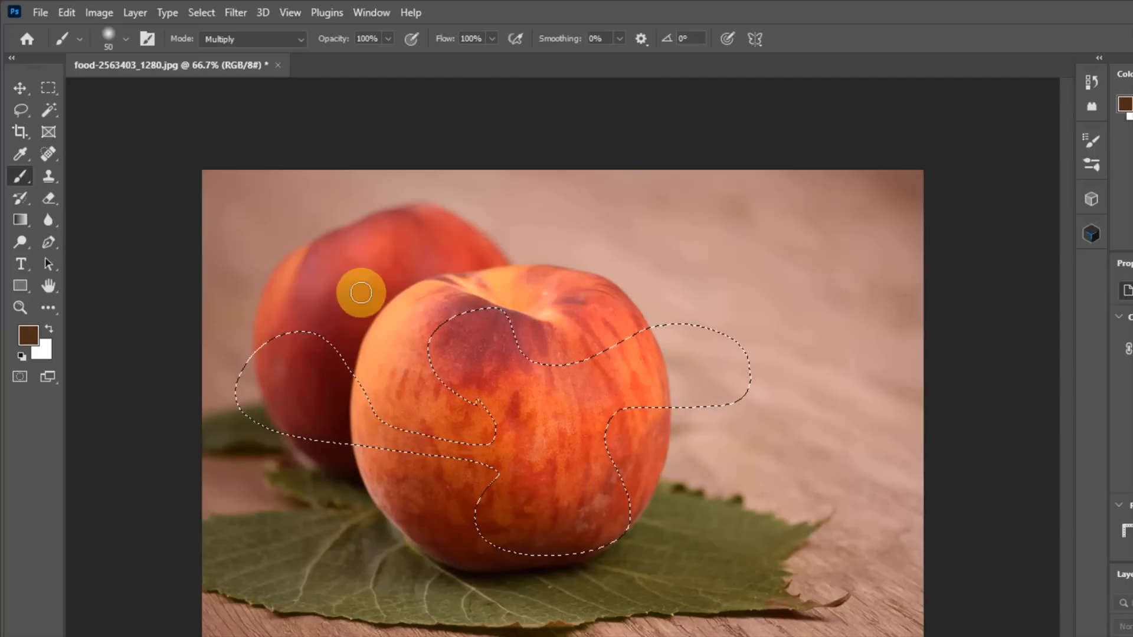
Replace the selection with a rectangular marquee over the front peach's upper right part and the background above it
{"action": "key", "text": "m"}
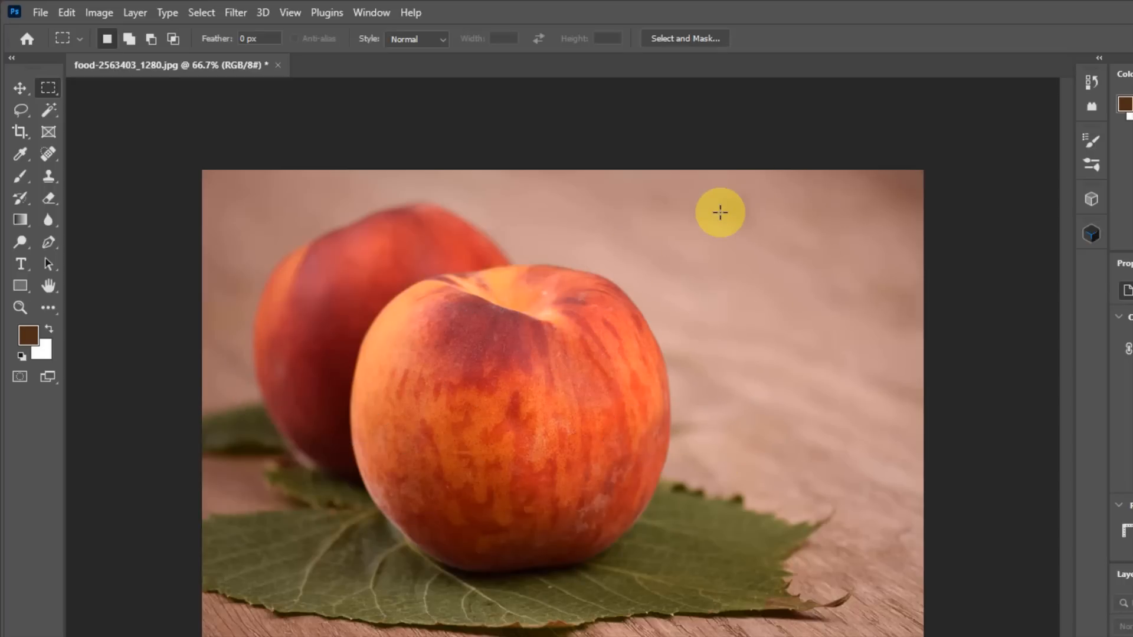
{"action": "left_click_drag", "start_coordinate": [719, 213], "coordinate": [845, 366]}
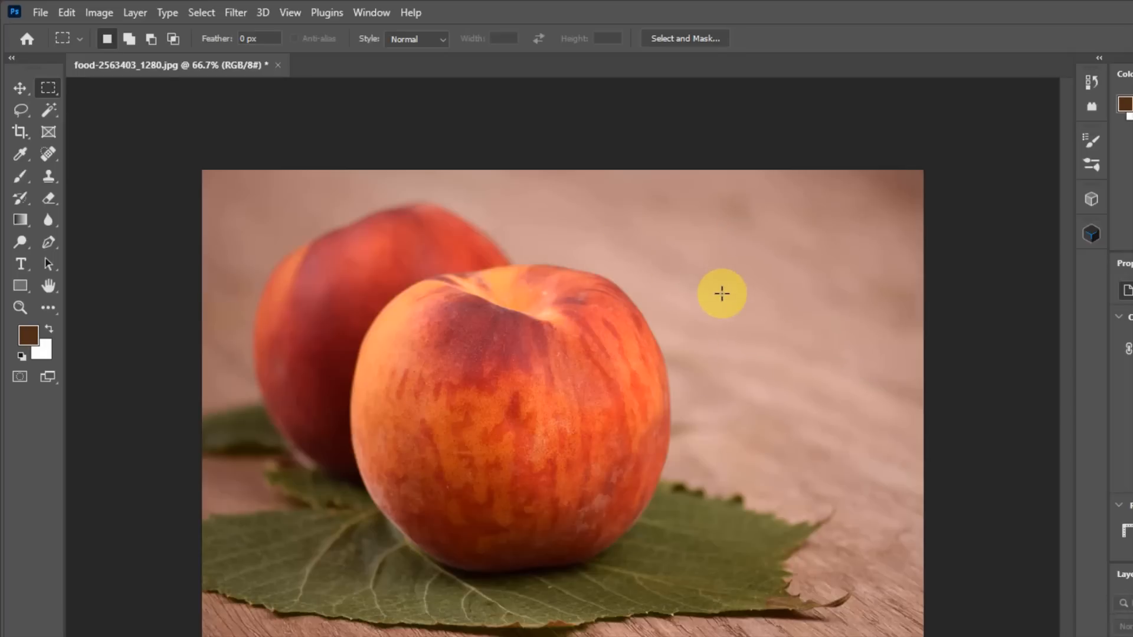
{"action": "left_click_drag", "start_coordinate": [478, 207], "coordinate": [693, 412]}
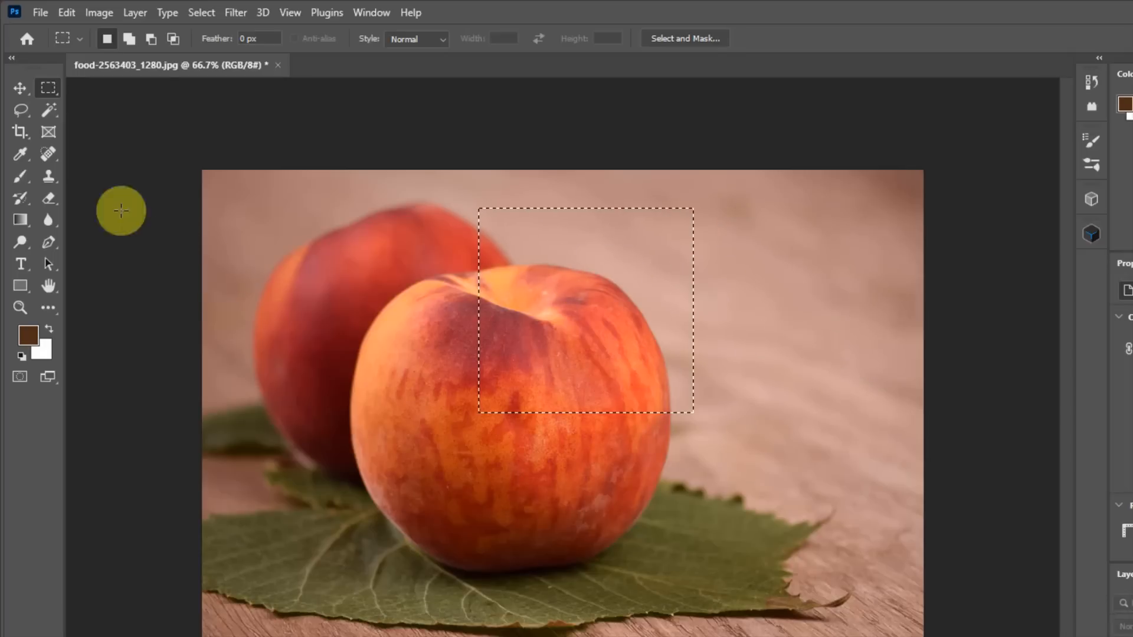
Switch to the Brush tool, return to the Rectangular Marquee tool and clear the rectangular selection
{"action": "left_click", "coordinate": [48, 176]}
{"action": "left_click", "coordinate": [23, 174]}
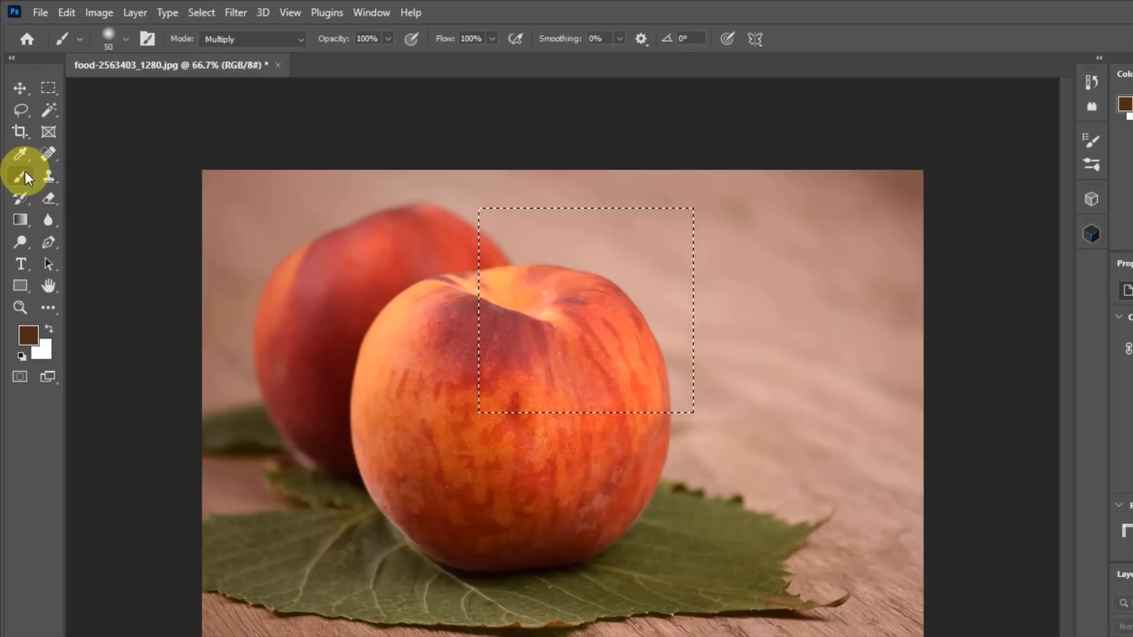
{"action": "left_click", "coordinate": [47, 89]}
{"action": "left_click", "coordinate": [262, 187]}
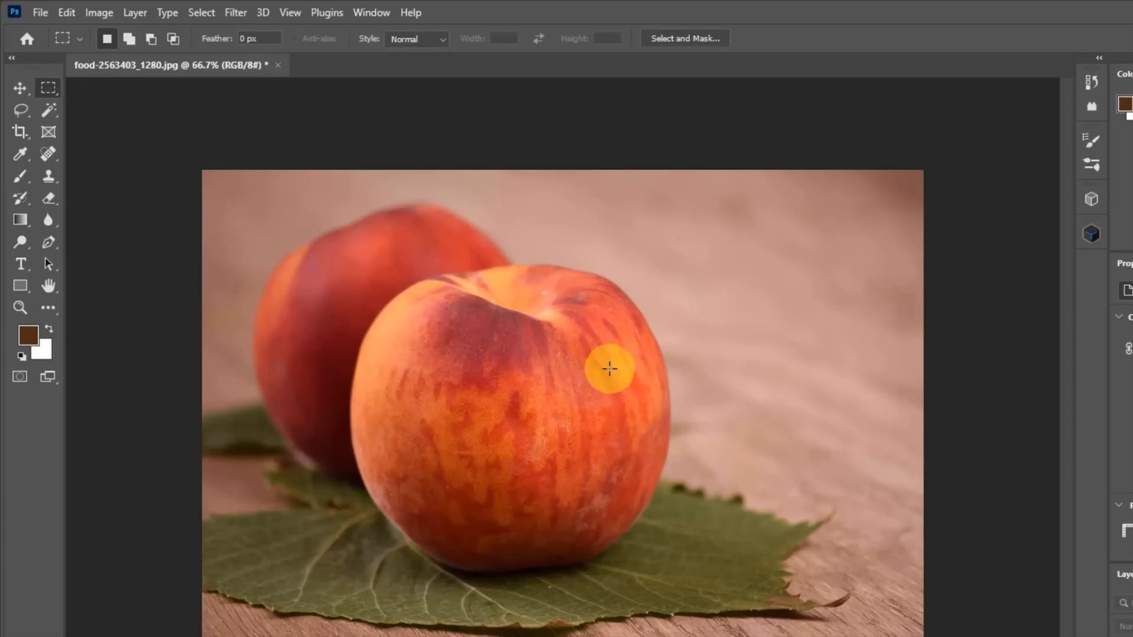
Draw a rectangular marquee over the background beside the front peach, replace it with one across both peaches, and clear it
{"action": "left_click_drag", "start_coordinate": [619, 211], "coordinate": [827, 403]}
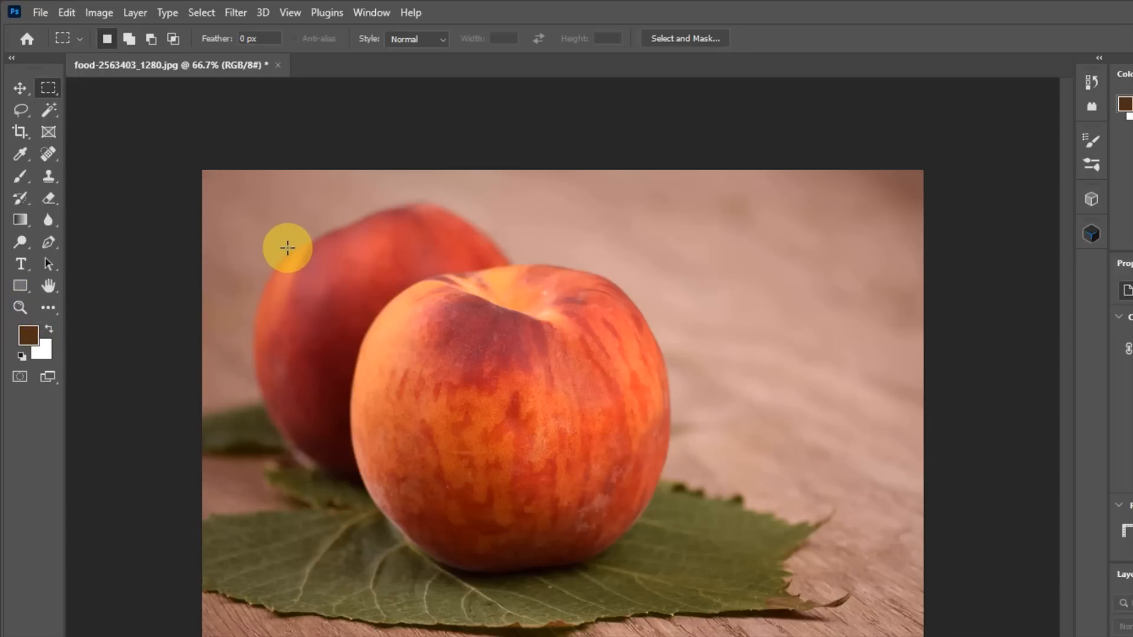
{"action": "left_click_drag", "start_coordinate": [296, 177], "coordinate": [580, 432]}
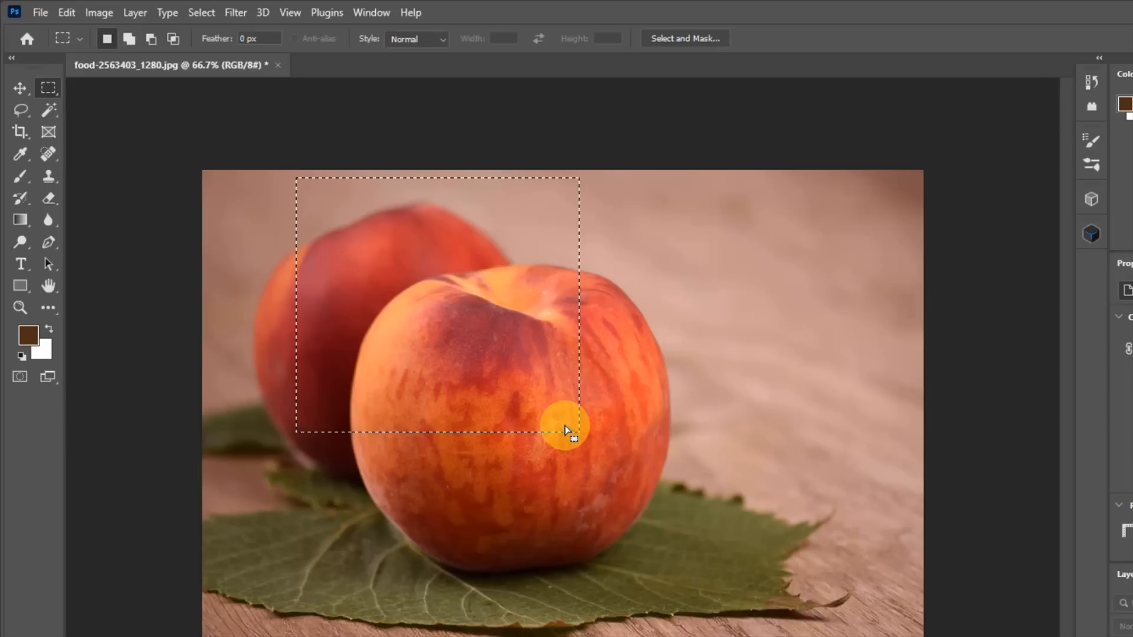
{"action": "left_click", "coordinate": [565, 430]}
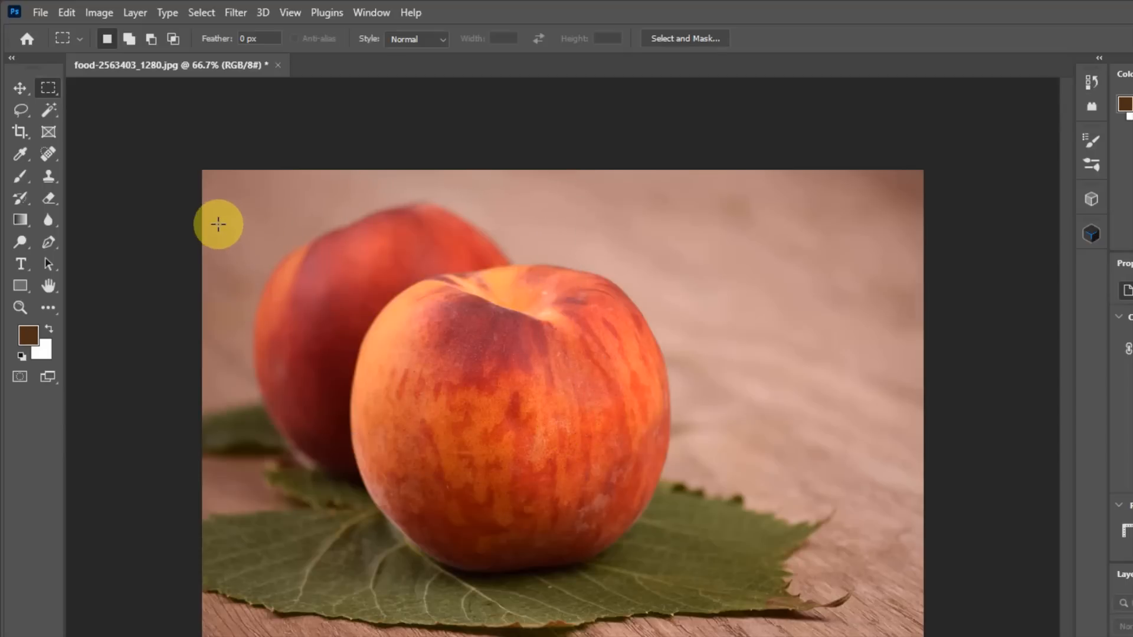
Draw a freehand Lasso selection running from the rear peach across the front peach's upper part
{"action": "left_click", "coordinate": [22, 110]}
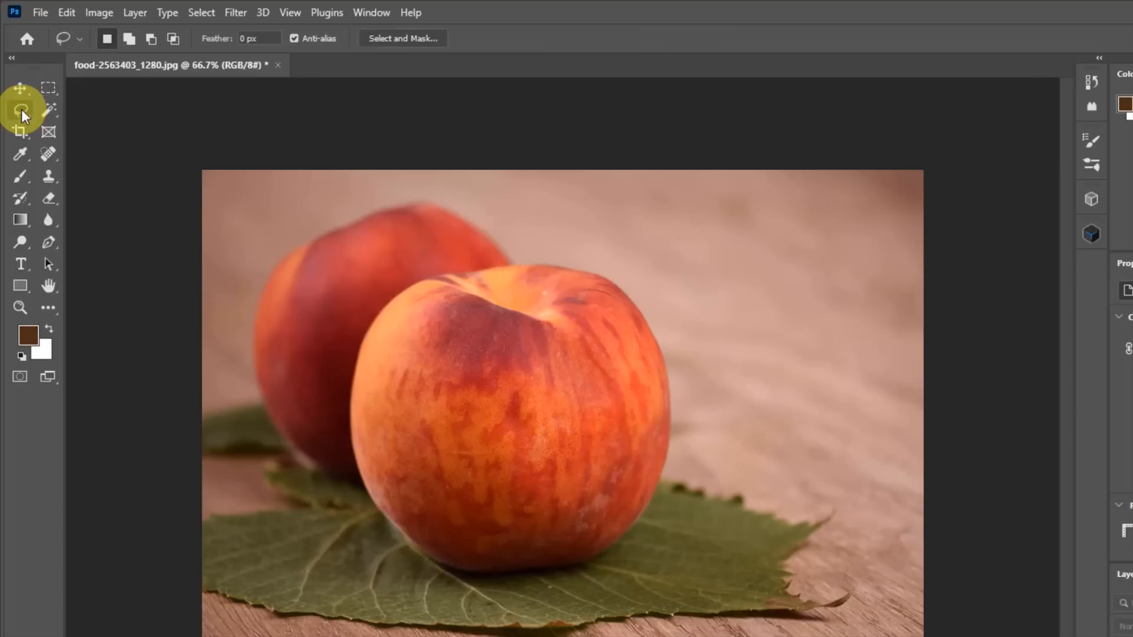
{"action": "mouse_move", "coordinate": [322, 274]}
{"action": "left_mouse_down"}
{"action": "mouse_move", "coordinate": [413, 285]}
{"action": "mouse_move", "coordinate": [605, 349]}
{"action": "mouse_move", "coordinate": [365, 444]}
{"action": "mouse_move", "coordinate": [264, 425]}
{"action": "mouse_move", "coordinate": [315, 357]}
{"action": "mouse_move", "coordinate": [272, 272]}
{"action": "mouse_move", "coordinate": [297, 262]}
{"action": "mouse_move", "coordinate": [322, 275]}
{"action": "left_mouse_up"}
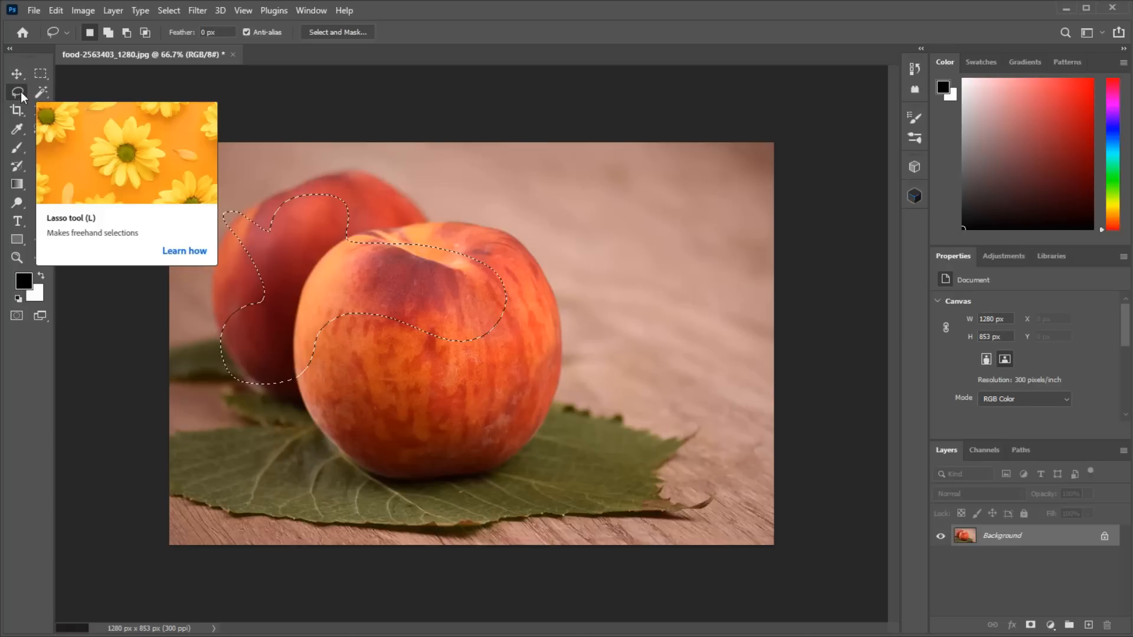
Draw a closed straight-edged selection across both peaches and the leaf with the Polygonal Lasso tool, and deselect it
{"action": "right_click", "coordinate": [20, 91]}
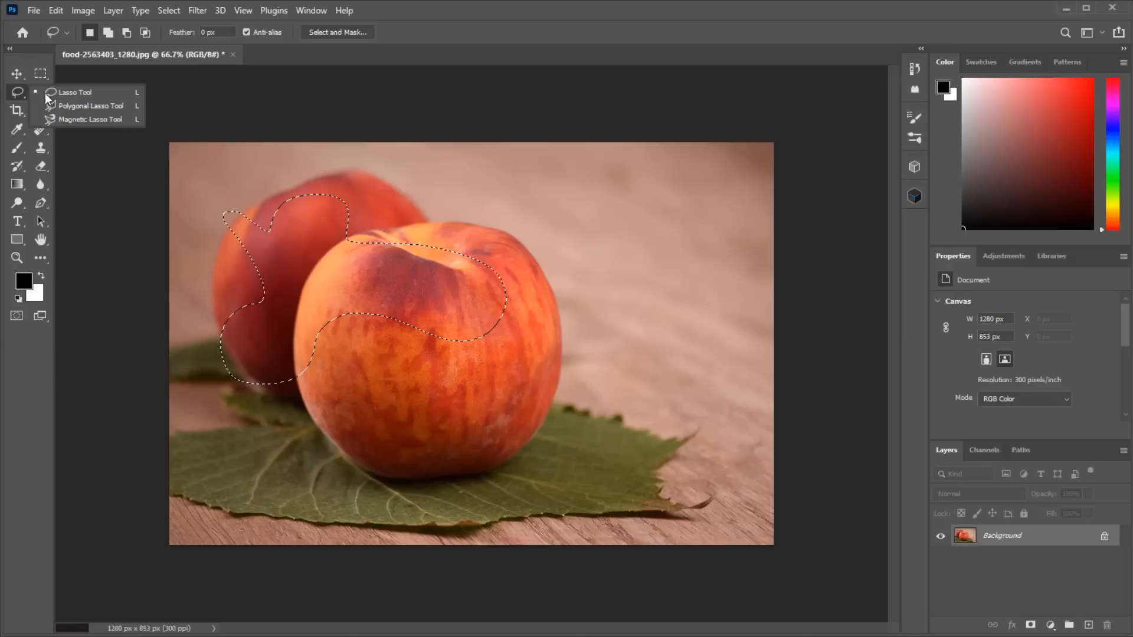
{"action": "left_click", "coordinate": [112, 108]}
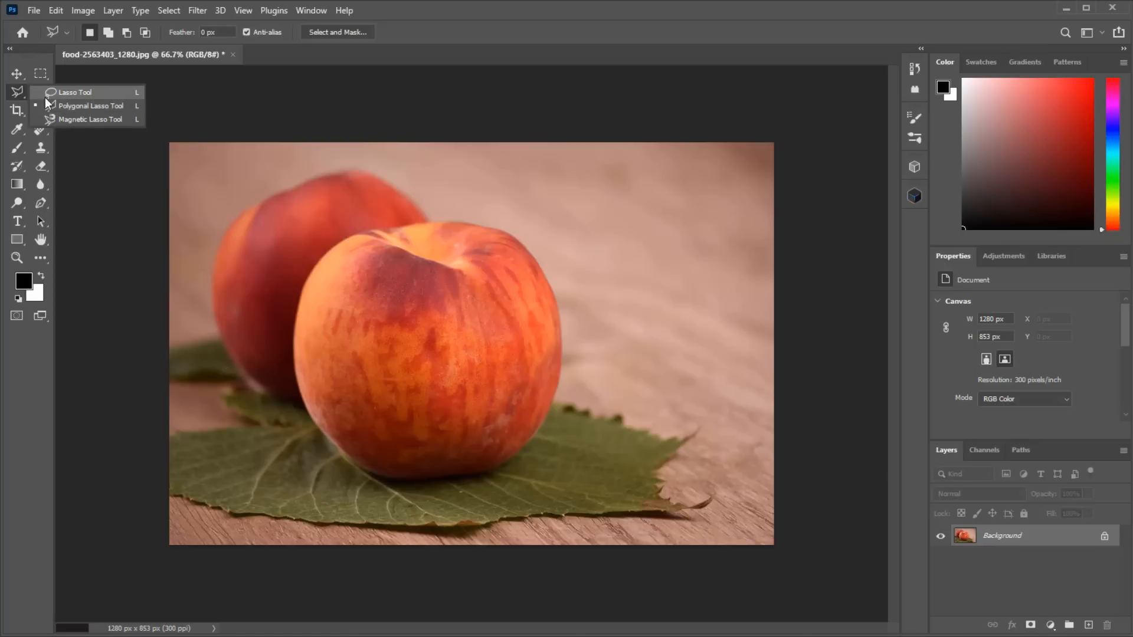
{"action": "left_click", "coordinate": [76, 108]}
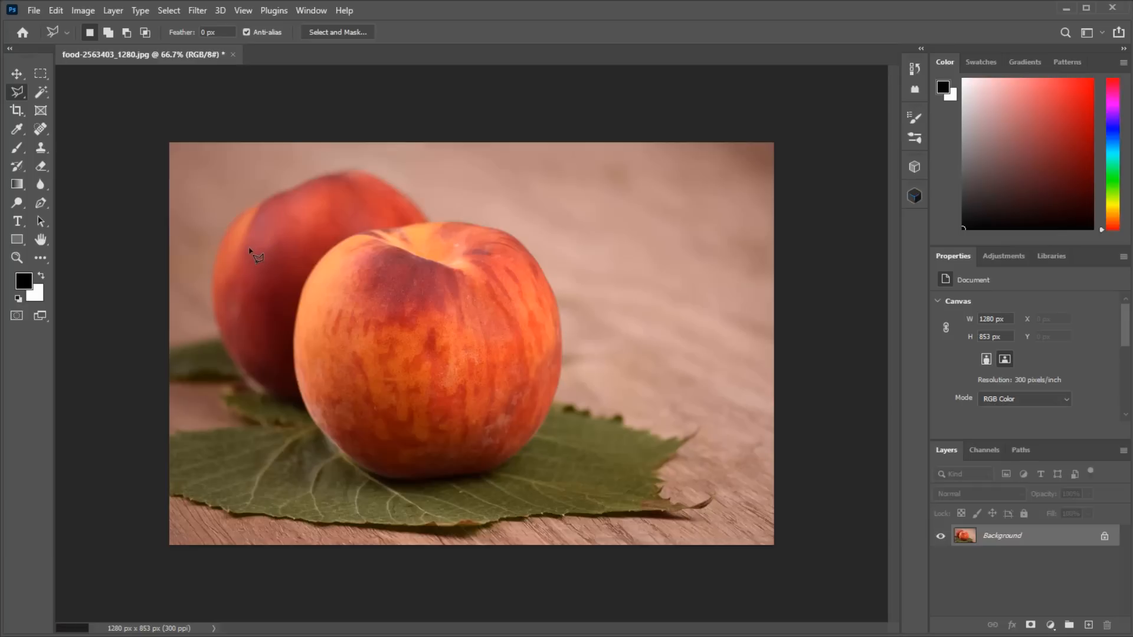
{"action": "left_click", "coordinate": [249, 248]}
{"action": "left_click", "coordinate": [352, 180]}
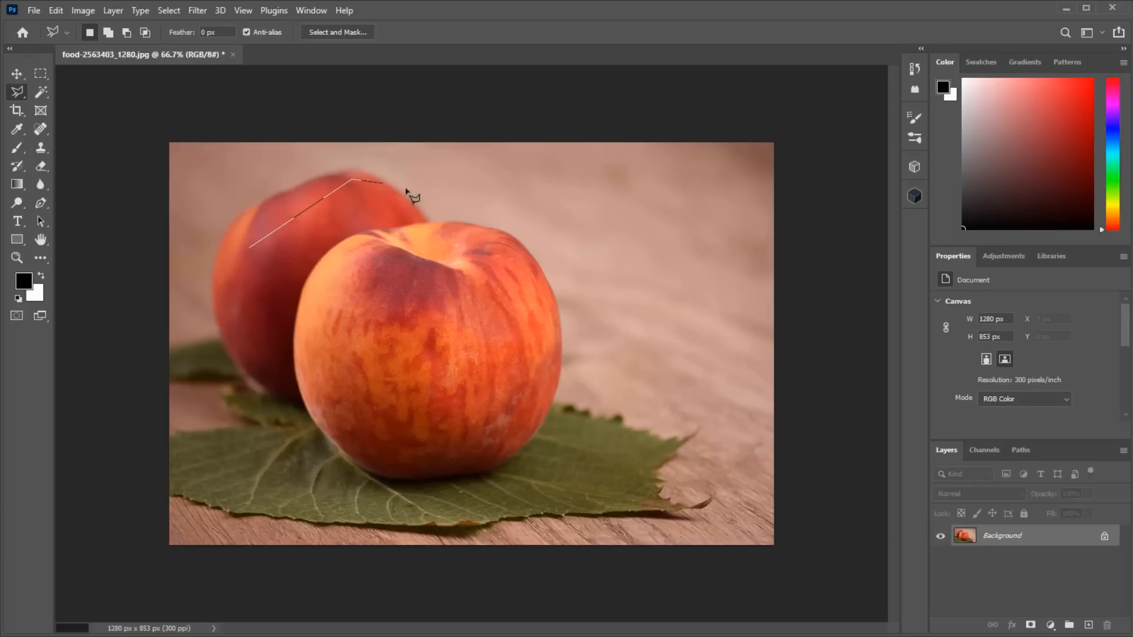
{"action": "left_click", "coordinate": [503, 288]}
{"action": "left_click", "coordinate": [393, 451]}
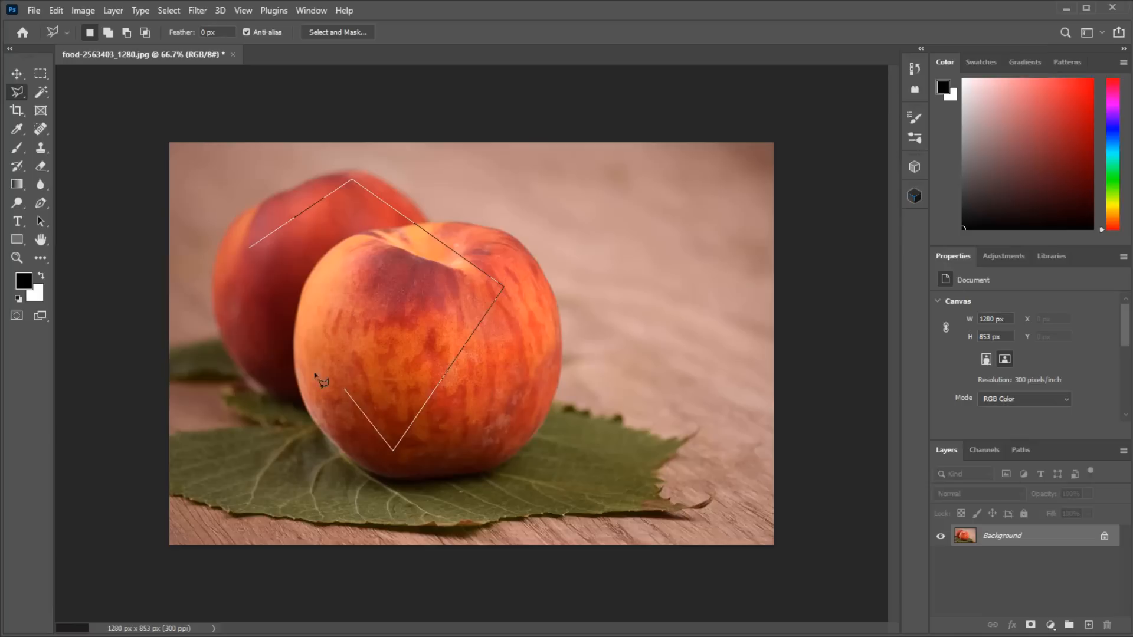
{"action": "left_click", "coordinate": [206, 425]}
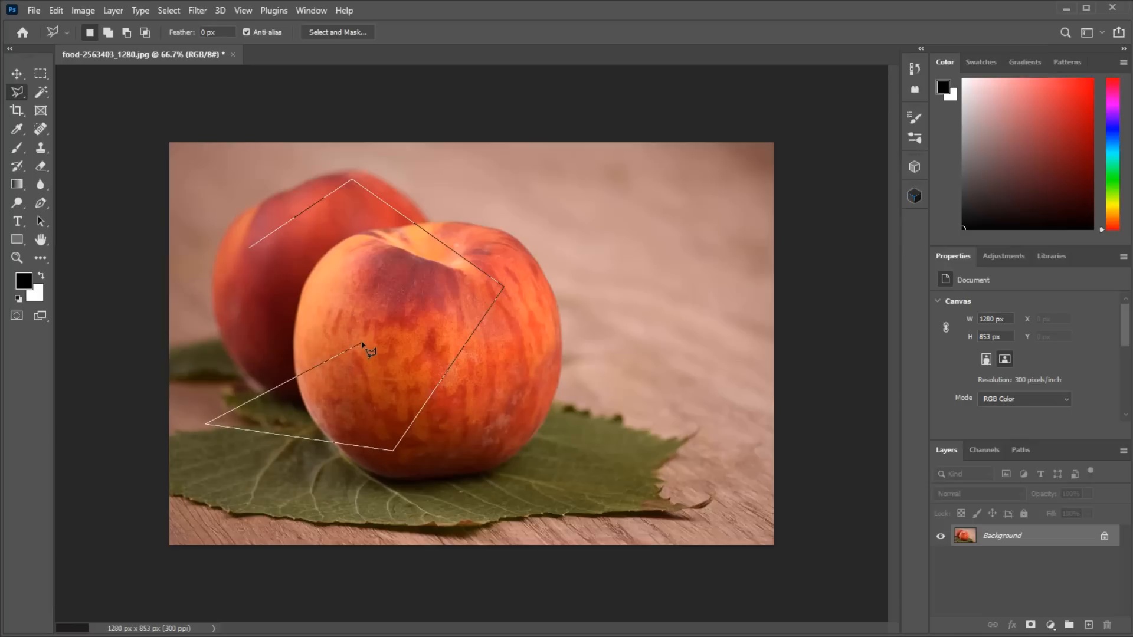
{"action": "left_click", "coordinate": [342, 299]}
{"action": "left_click", "coordinate": [189, 331]}
{"action": "left_click", "coordinate": [206, 234]}
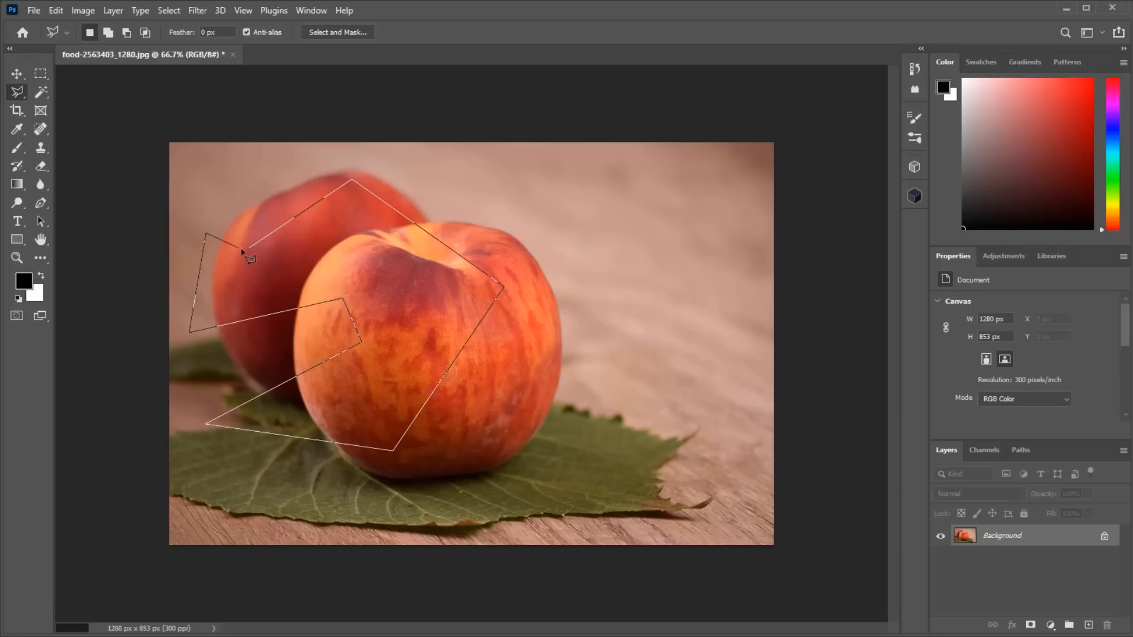
{"action": "double_click", "coordinate": [249, 248]}
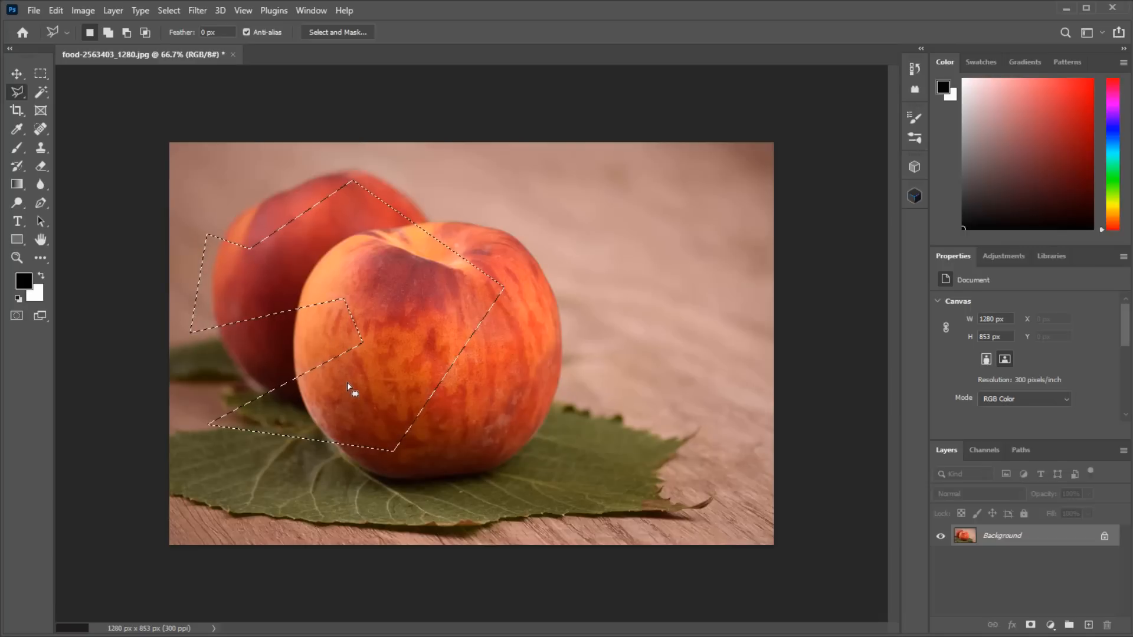
{"action": "key", "text": "ctrl+d"}
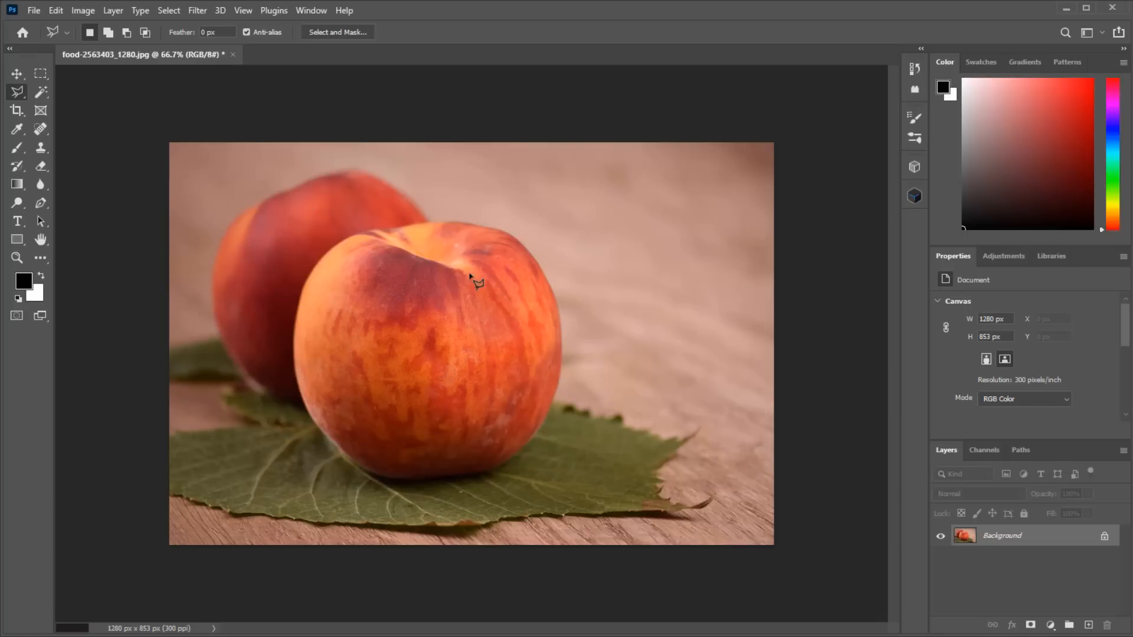
Draw a closed six-cornered Polygonal Lasso selection over the front peach's upper half and the background to its right
{"action": "left_click", "coordinate": [448, 240]}
{"action": "left_click", "coordinate": [559, 201]}
{"action": "left_click", "coordinate": [625, 312]}
{"action": "left_click", "coordinate": [488, 373]}
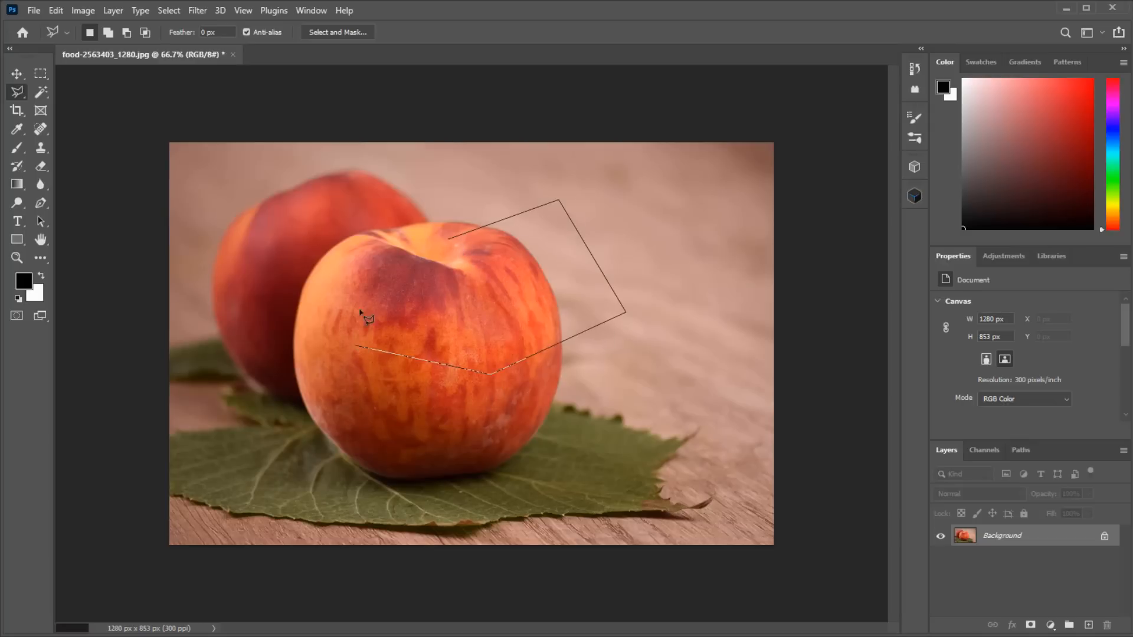
{"action": "left_click", "coordinate": [355, 347]}
{"action": "left_click", "coordinate": [362, 212]}
{"action": "left_click", "coordinate": [450, 241]}
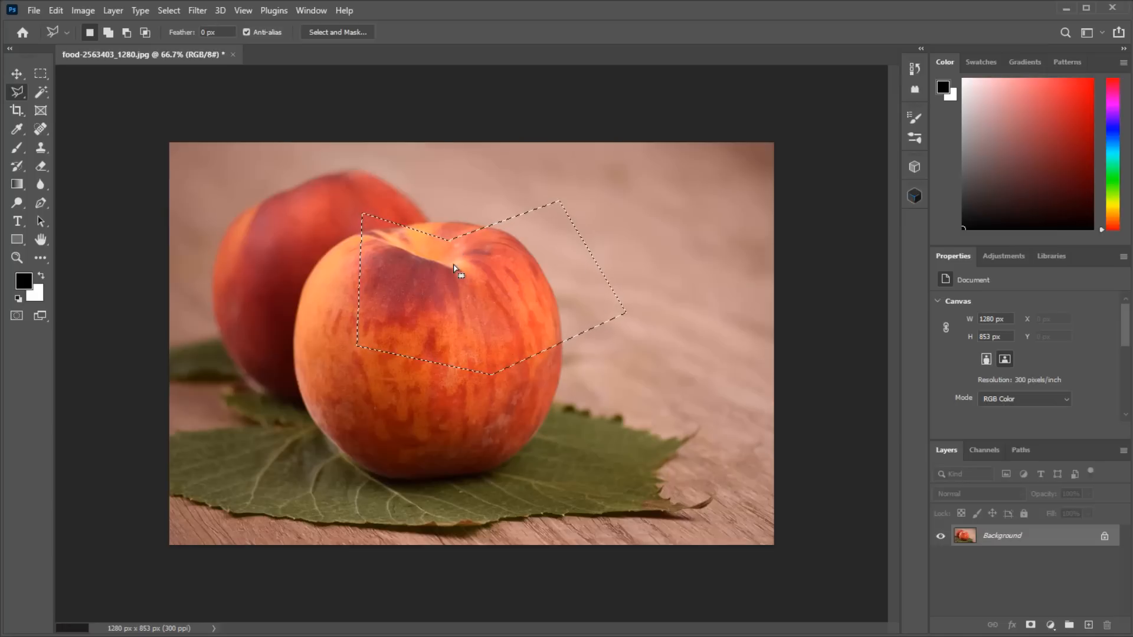
Replace the selection with a polygonal one from the rear peach's left edge across the front peach's upper part, and deselect it
{"action": "left_click", "coordinate": [322, 260]}
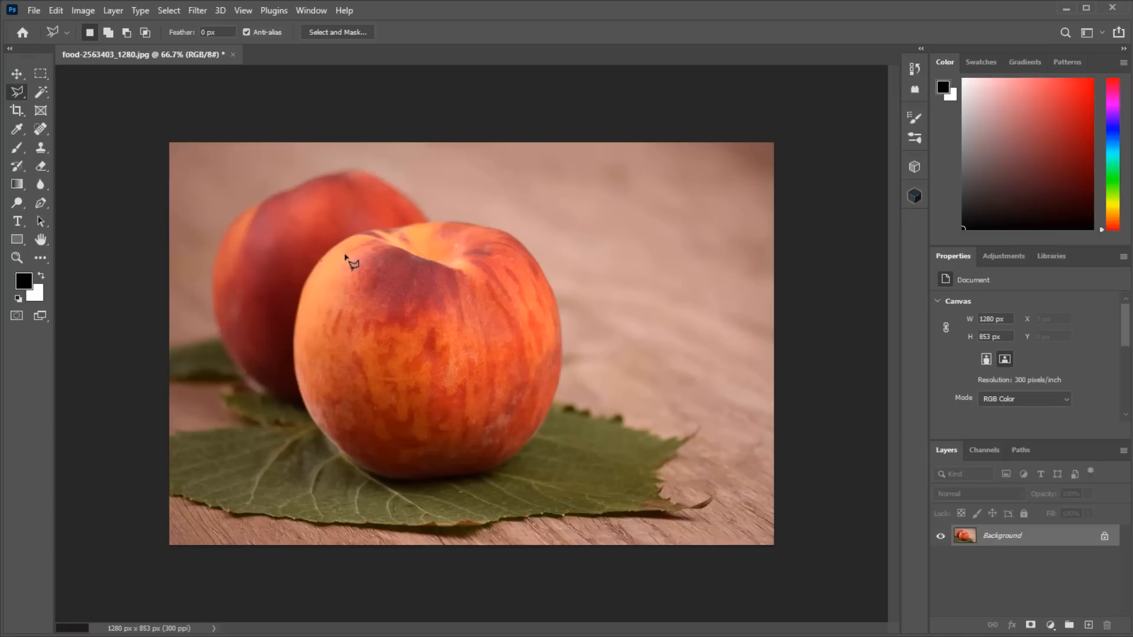
{"action": "left_click", "coordinate": [441, 179]}
{"action": "left_click", "coordinate": [582, 255]}
{"action": "left_click", "coordinate": [527, 374]}
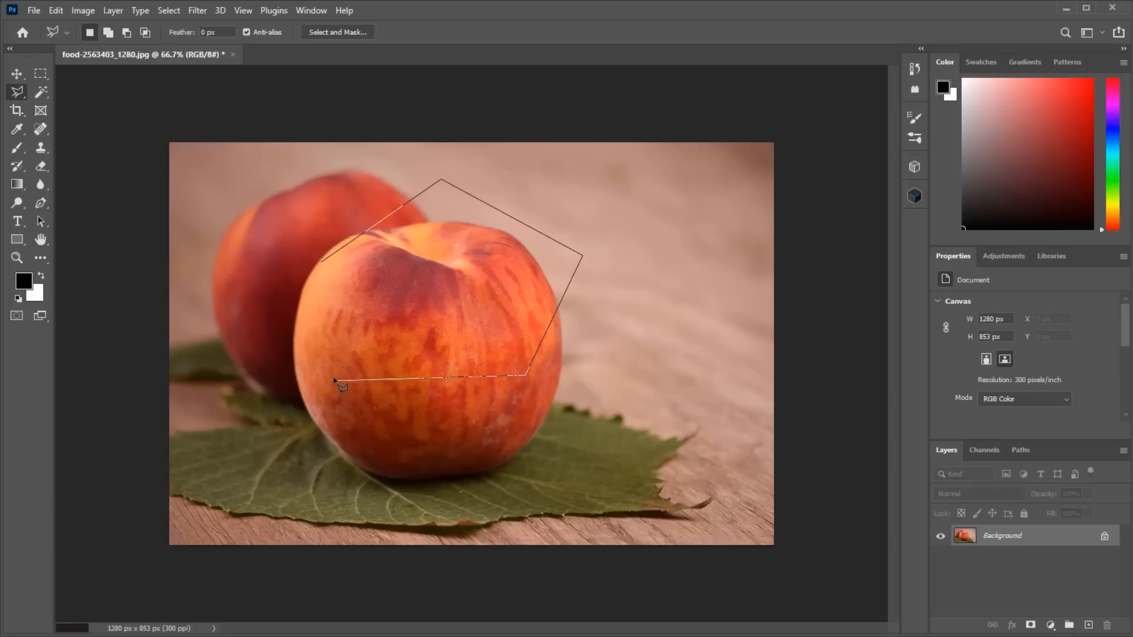
{"action": "left_click", "coordinate": [334, 381]}
{"action": "left_click", "coordinate": [223, 222]}
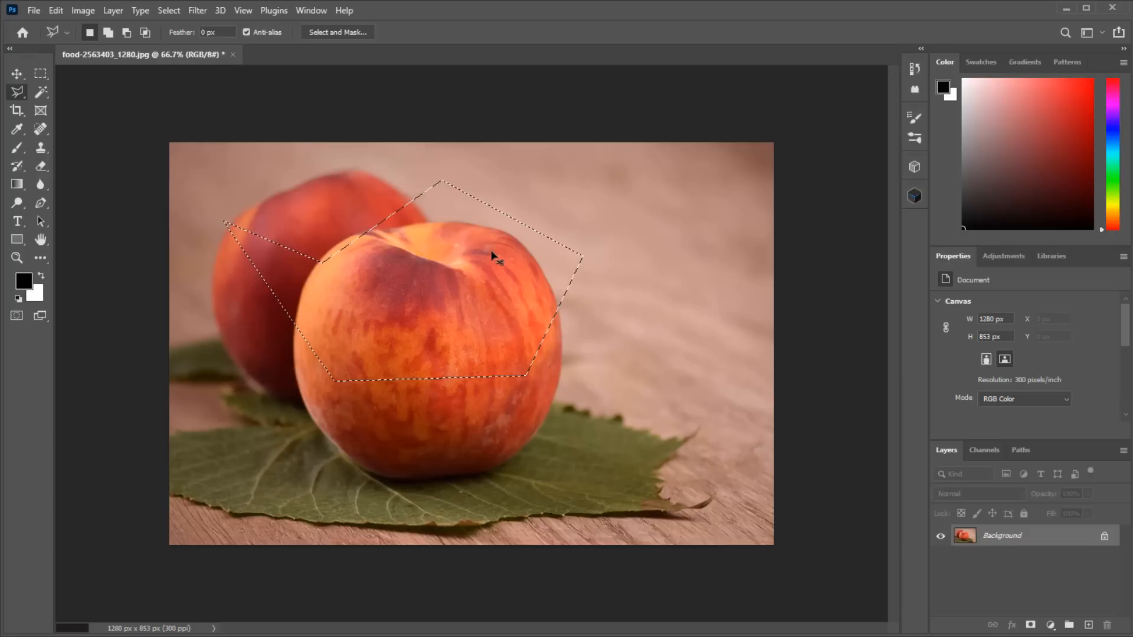
{"action": "key", "text": "ctrl+d"}
Draw a freehand selection over the front peach's right part and the adjoining background with the Lasso tool
{"action": "left_click", "coordinate": [17, 93]}
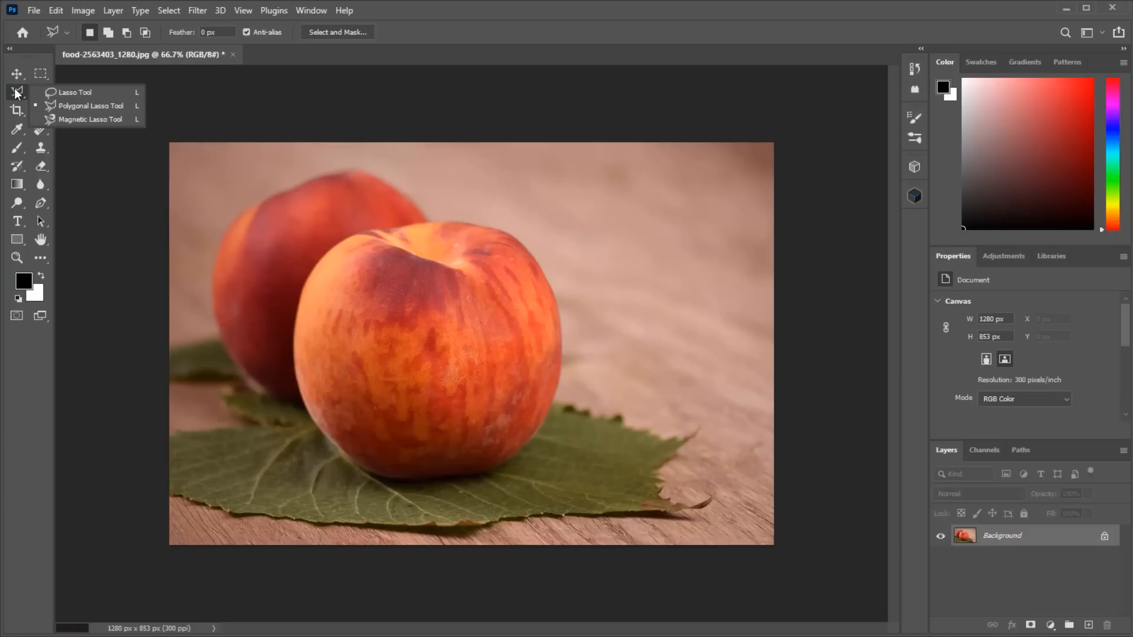
{"action": "left_click", "coordinate": [73, 93]}
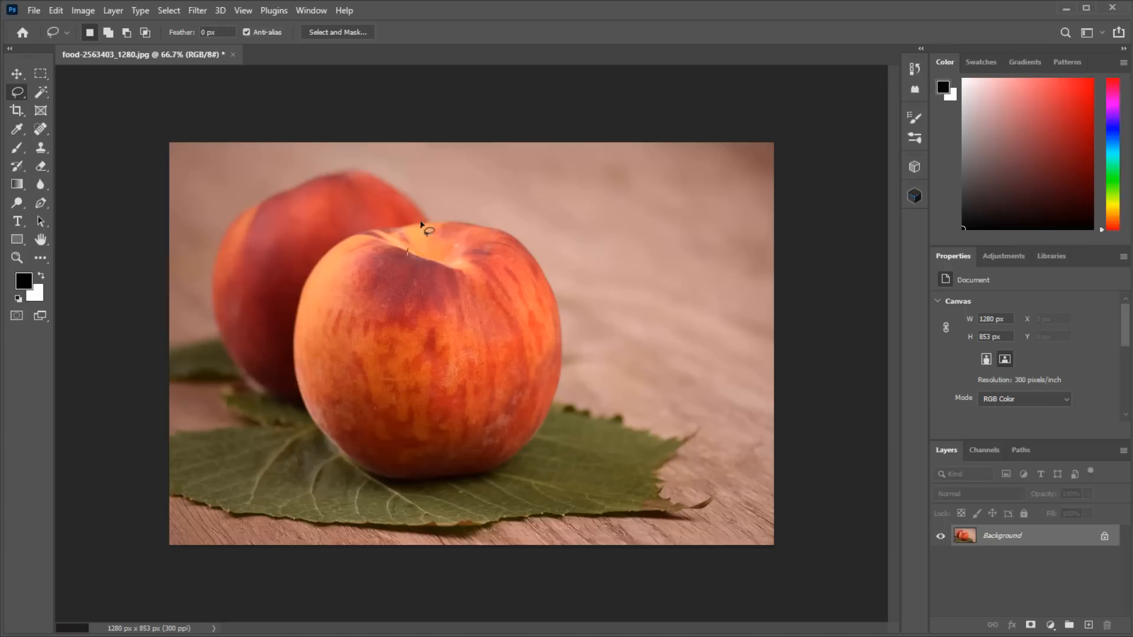
{"action": "mouse_move", "coordinate": [422, 225]}
{"action": "left_mouse_down"}
{"action": "mouse_move", "coordinate": [512, 204]}
{"action": "mouse_move", "coordinate": [529, 242]}
{"action": "mouse_move", "coordinate": [588, 269]}
{"action": "mouse_move", "coordinate": [712, 260]}
{"action": "mouse_move", "coordinate": [700, 313]}
{"action": "mouse_move", "coordinate": [590, 317]}
{"action": "mouse_move", "coordinate": [549, 387]}
{"action": "mouse_move", "coordinate": [403, 458]}
{"action": "mouse_move", "coordinate": [361, 423]}
{"action": "mouse_move", "coordinate": [373, 375]}
{"action": "mouse_move", "coordinate": [513, 303]}
{"action": "left_mouse_up"}
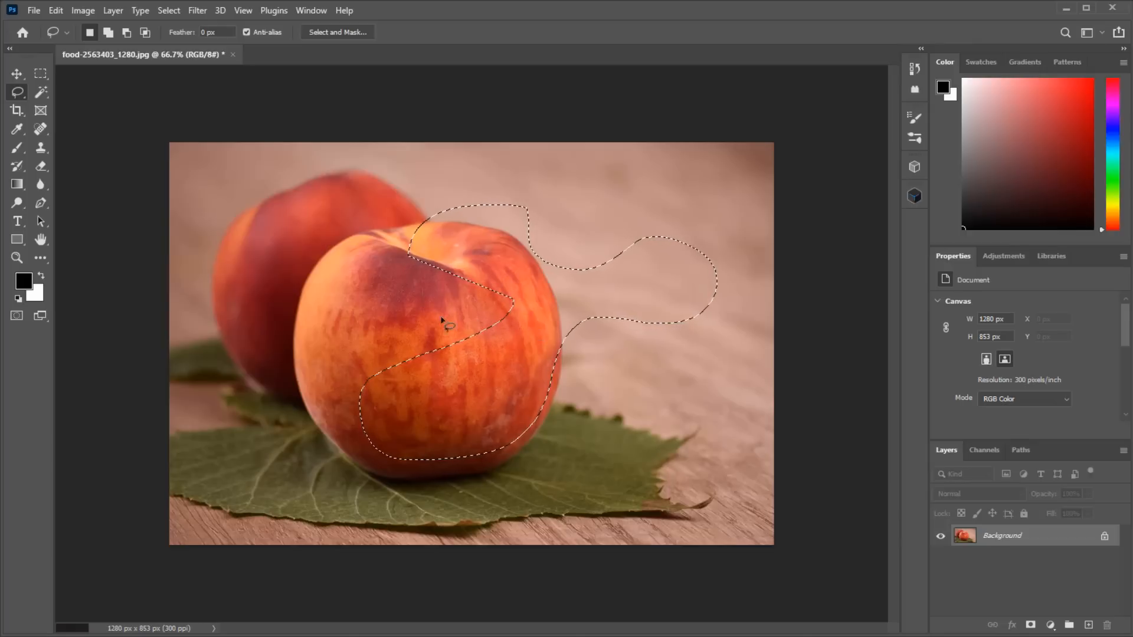
Replace the selection with a winding freehand Lasso selection across both peaches and the background beside the front peach, and deselect it
{"action": "left_click", "coordinate": [364, 312]}
{"action": "mouse_move", "coordinate": [364, 311]}
{"action": "left_mouse_down"}
{"action": "mouse_move", "coordinate": [387, 221]}
{"action": "mouse_move", "coordinate": [417, 221]}
{"action": "mouse_move", "coordinate": [441, 251]}
{"action": "mouse_move", "coordinate": [501, 245]}
{"action": "mouse_move", "coordinate": [606, 206]}
{"action": "mouse_move", "coordinate": [619, 228]}
{"action": "mouse_move", "coordinate": [583, 276]}
{"action": "mouse_move", "coordinate": [634, 314]}
{"action": "mouse_move", "coordinate": [642, 357]}
{"action": "mouse_move", "coordinate": [584, 390]}
{"action": "mouse_move", "coordinate": [547, 358]}
{"action": "mouse_move", "coordinate": [495, 359]}
{"action": "mouse_move", "coordinate": [461, 397]}
{"action": "mouse_move", "coordinate": [375, 411]}
{"action": "mouse_move", "coordinate": [352, 398]}
{"action": "mouse_move", "coordinate": [422, 370]}
{"action": "left_mouse_up"}
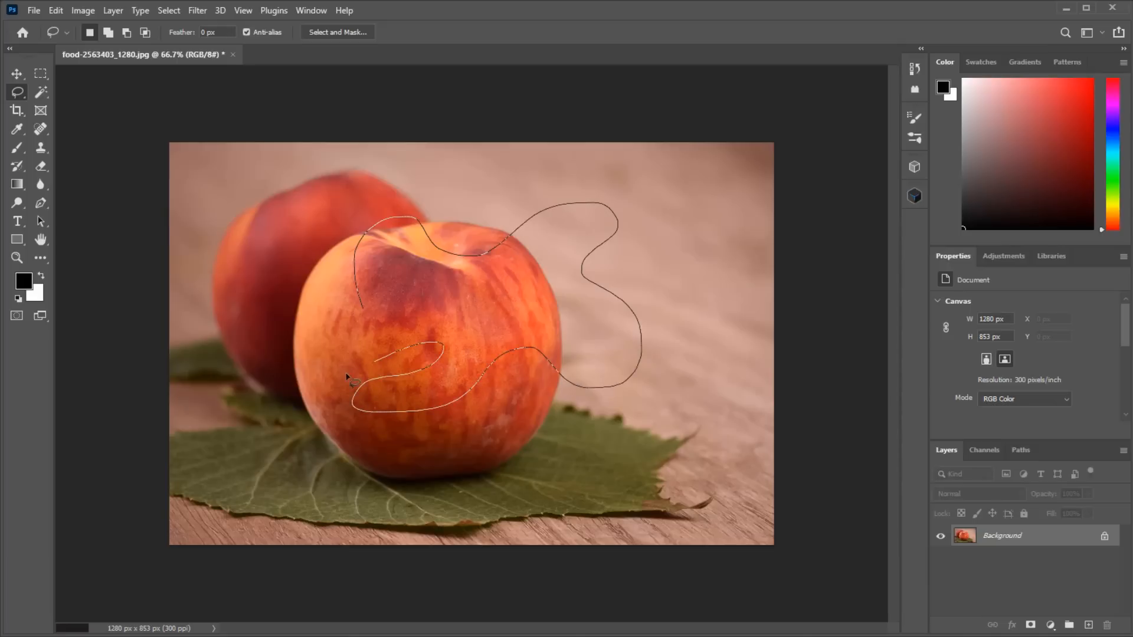
{"action": "mouse_move", "coordinate": [346, 376]}
{"action": "left_mouse_down"}
{"action": "mouse_move", "coordinate": [264, 374]}
{"action": "mouse_move", "coordinate": [234, 291]}
{"action": "mouse_move", "coordinate": [267, 260]}
{"action": "mouse_move", "coordinate": [315, 283]}
{"action": "left_mouse_up"}
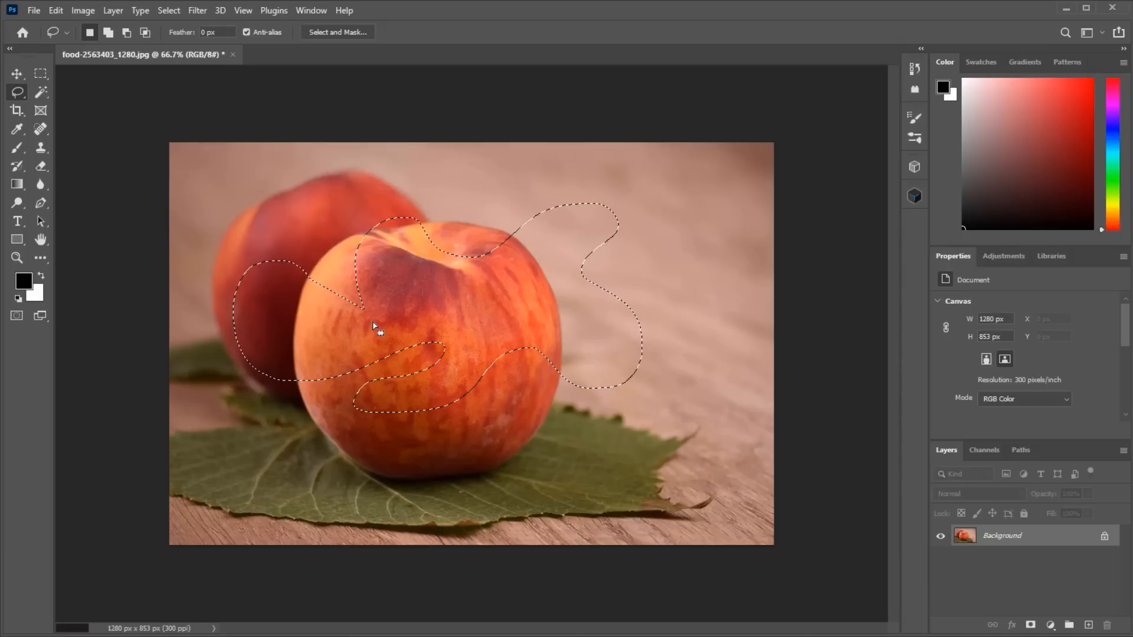
{"action": "key", "text": "ctrl+d"}
Draw a closed eight-cornered Polygonal Lasso selection over the rear peach's right part, the front peach and the background to its right
{"action": "right_click", "coordinate": [17, 91]}
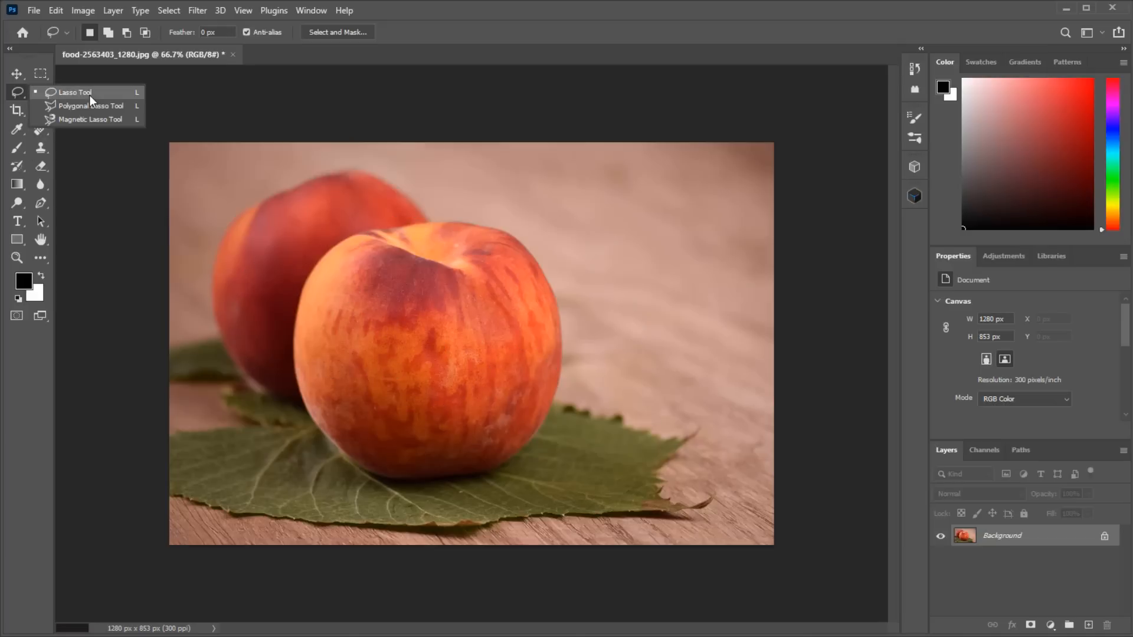
{"action": "left_click", "coordinate": [88, 105]}
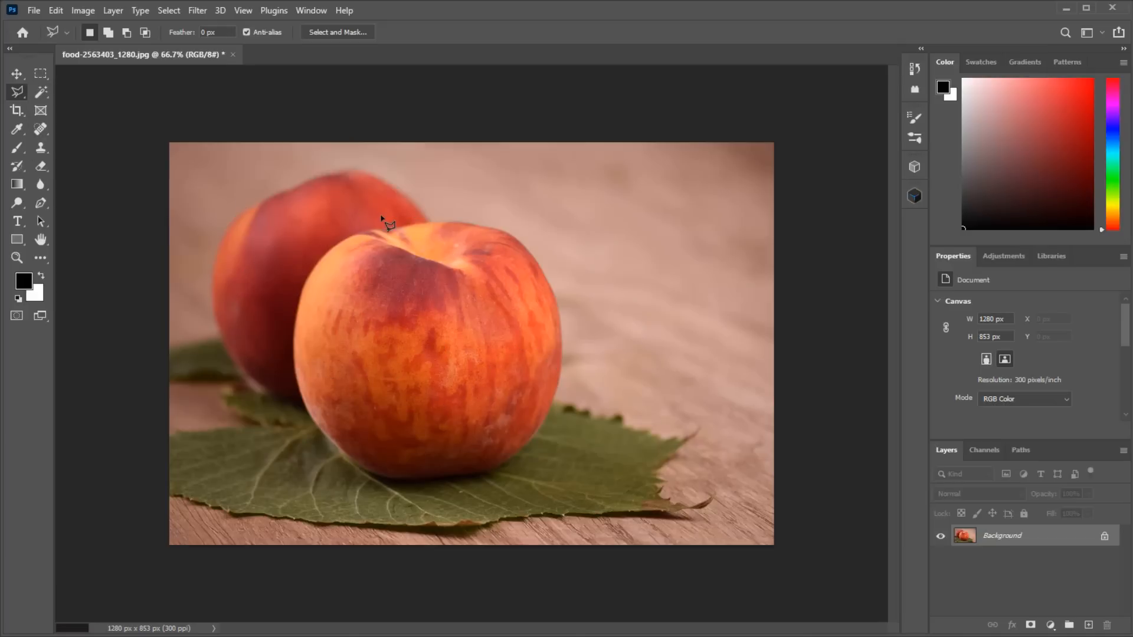
{"action": "left_click", "coordinate": [381, 216]}
{"action": "left_click", "coordinate": [504, 186]}
{"action": "left_click", "coordinate": [630, 281]}
{"action": "left_click", "coordinate": [575, 389]}
{"action": "left_click", "coordinate": [379, 408]}
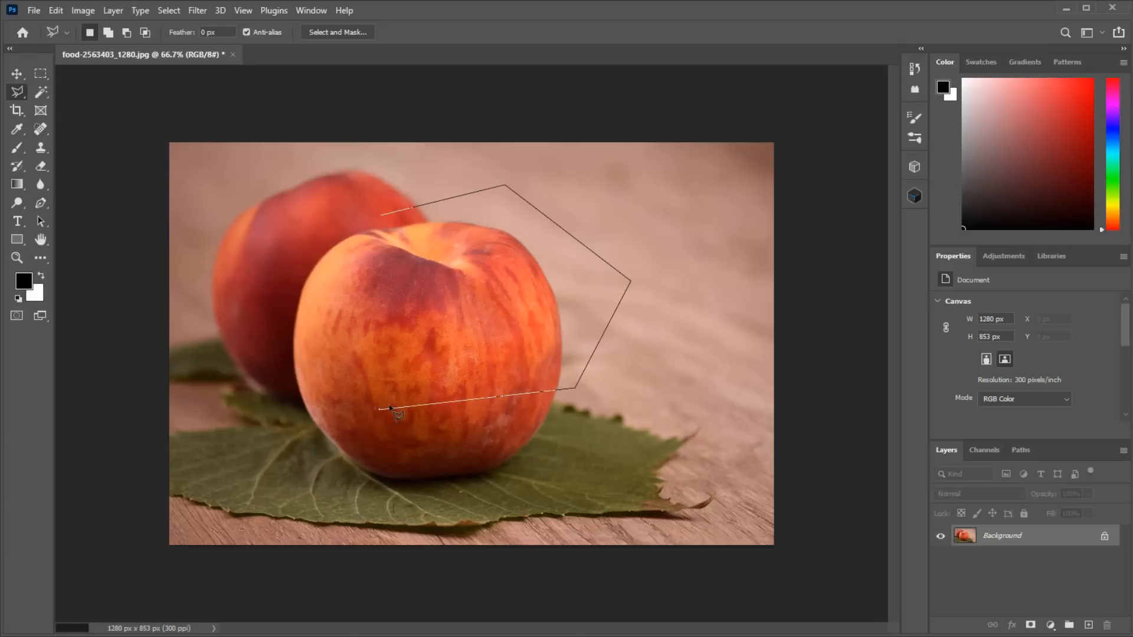
{"action": "left_click", "coordinate": [427, 376]}
{"action": "left_click", "coordinate": [292, 326]}
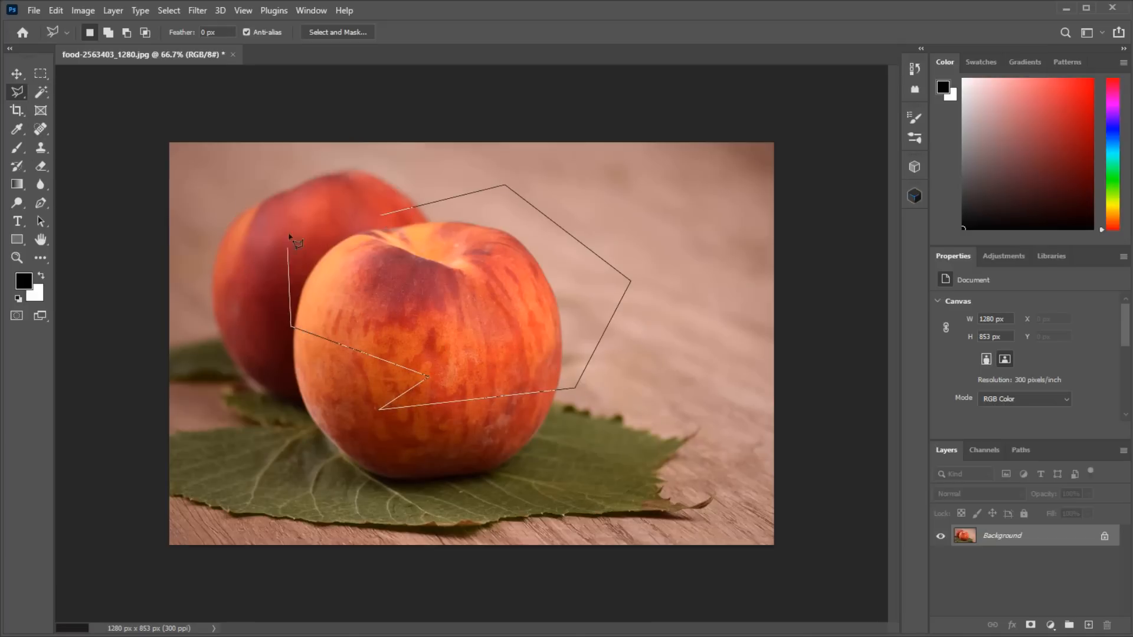
{"action": "double_click", "coordinate": [300, 188]}
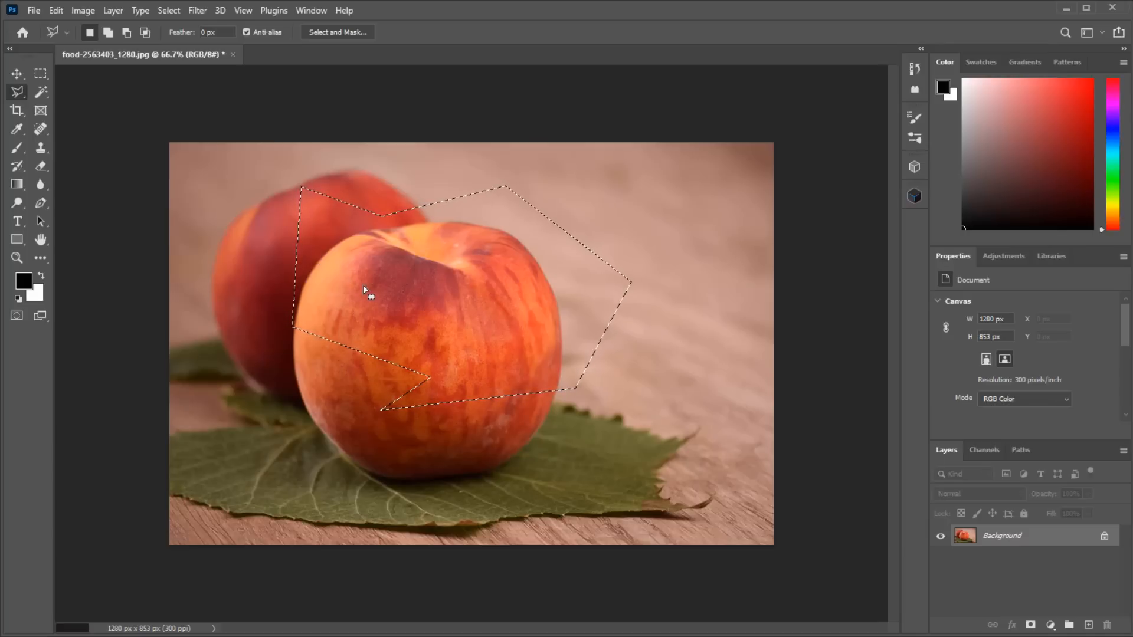
Move the polygonal selection outline about 50 px left and 99 px down, and deselect it
{"action": "mouse_move", "coordinate": [367, 291]}
{"action": "left_mouse_down"}
{"action": "mouse_move", "coordinate": [455, 266]}
{"action": "mouse_move", "coordinate": [537, 276]}
{"action": "mouse_move", "coordinate": [373, 306]}
{"action": "mouse_move", "coordinate": [338, 331]}
{"action": "left_mouse_up"}
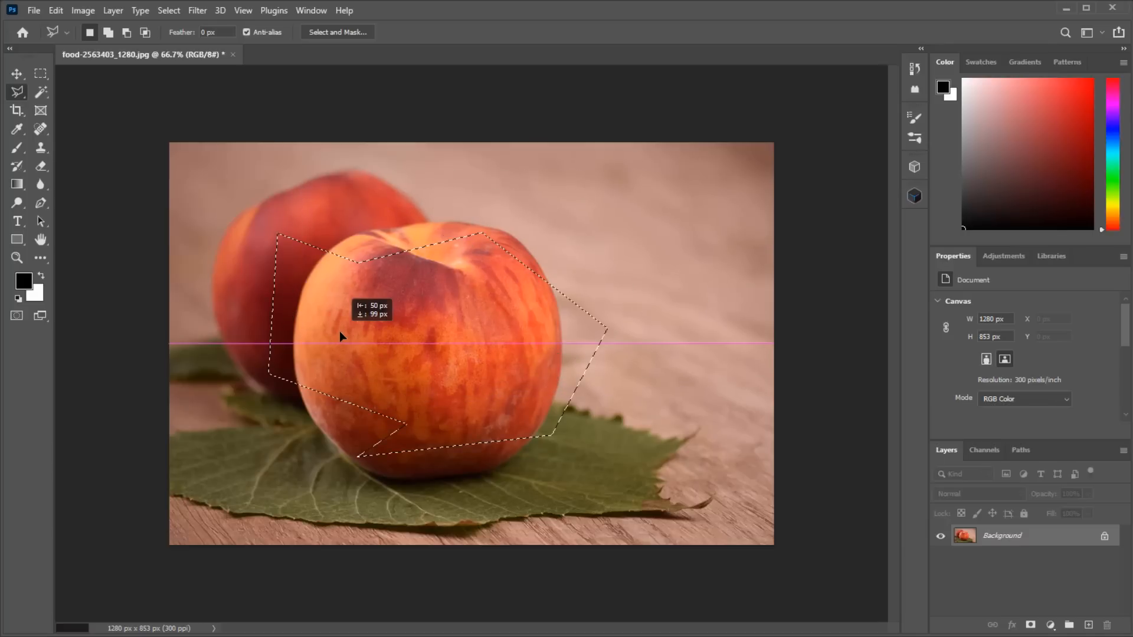
{"action": "key", "text": "ctrl+d"}
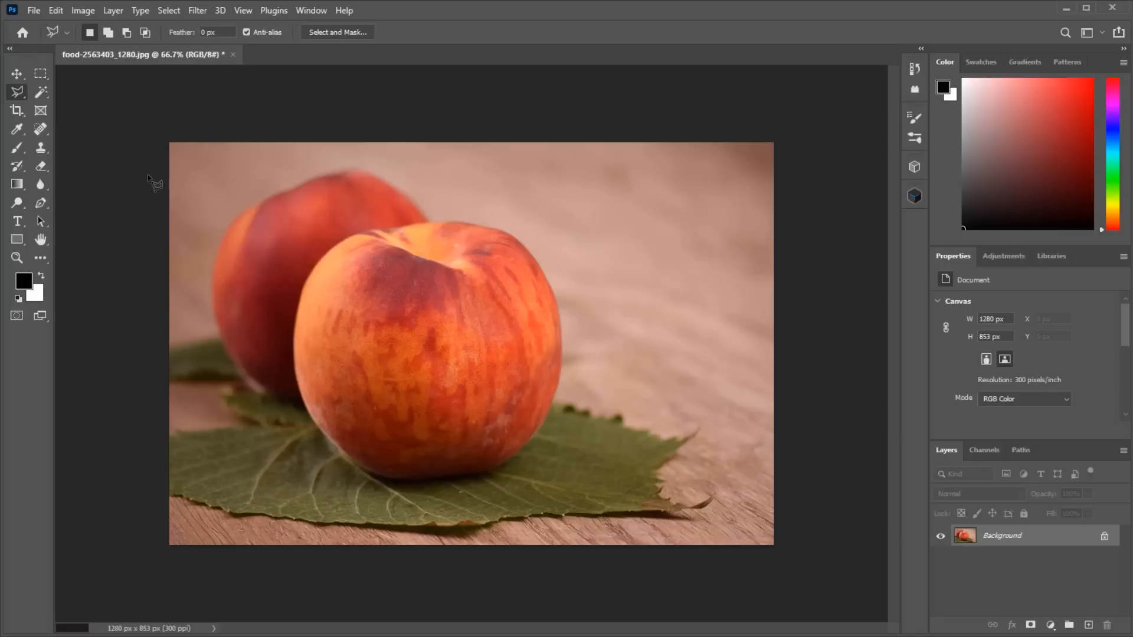
{"action": "left_click", "coordinate": [42, 75]}
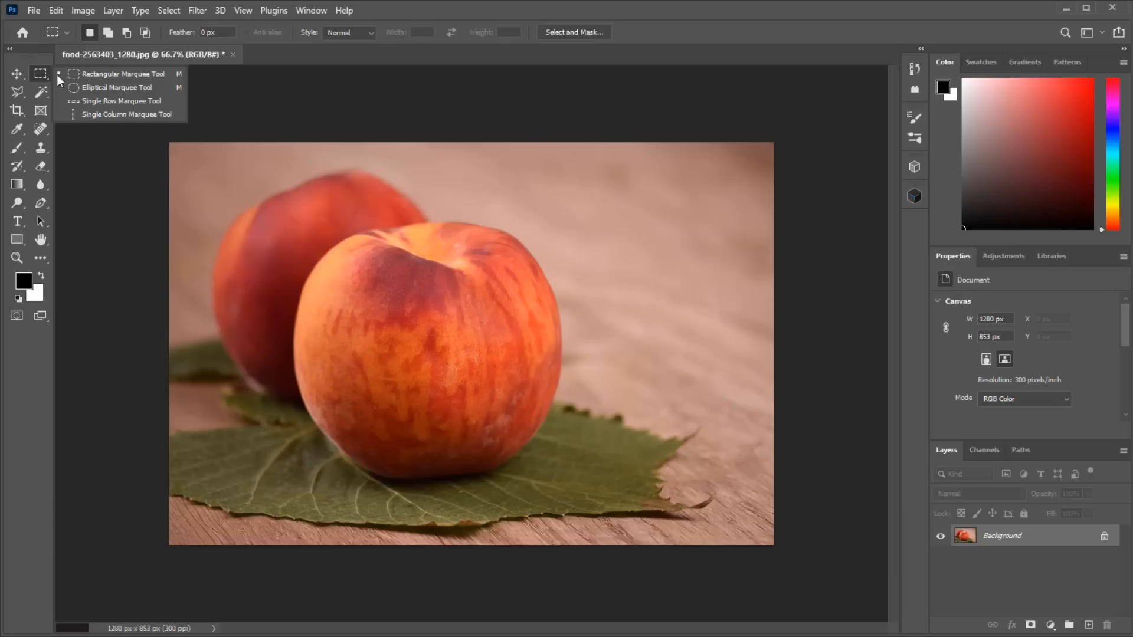
{"action": "left_click", "coordinate": [19, 91]}
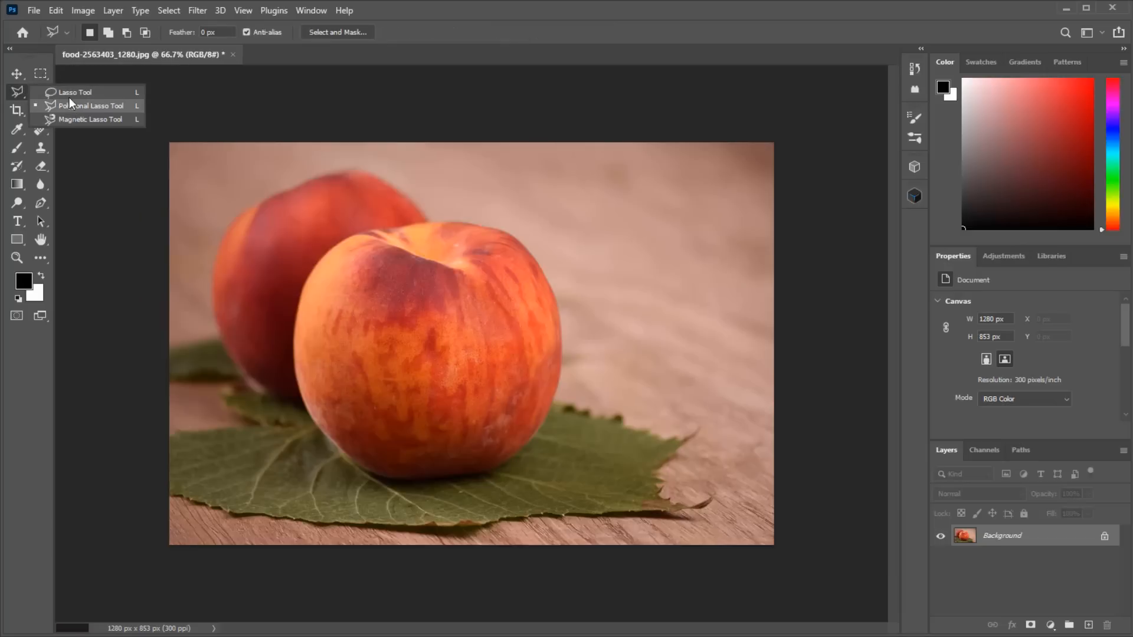
{"action": "left_click", "coordinate": [10, 94]}
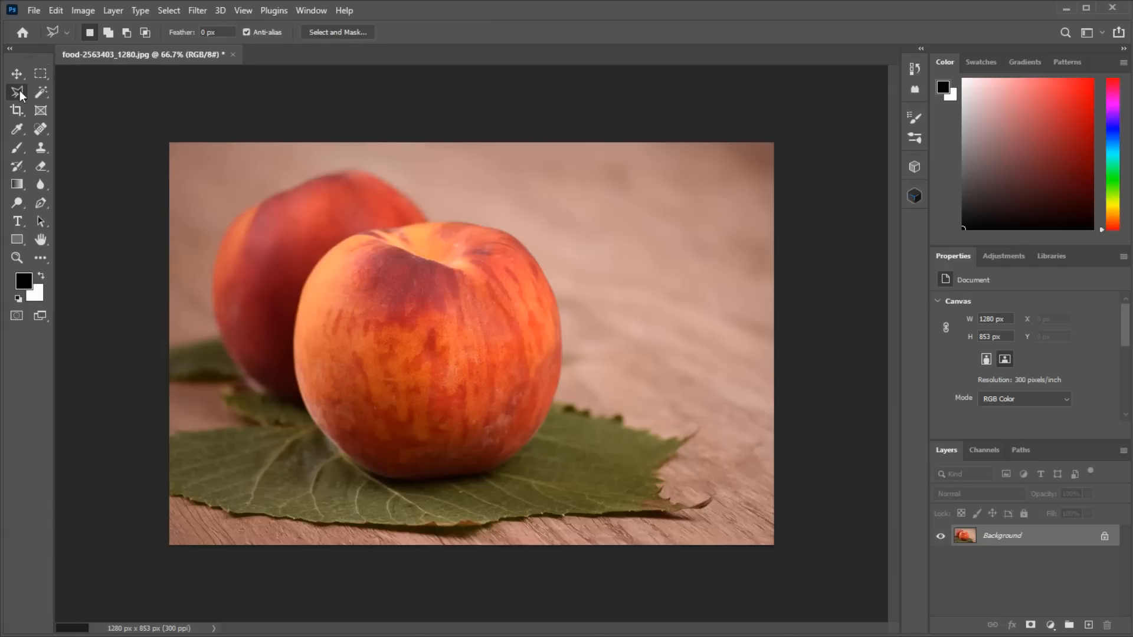
Draw a square Rectangular Marquee selection over the front peach, extend it with an overlapping rectangle at its lower left, and deselect it
{"action": "left_click", "coordinate": [45, 70]}
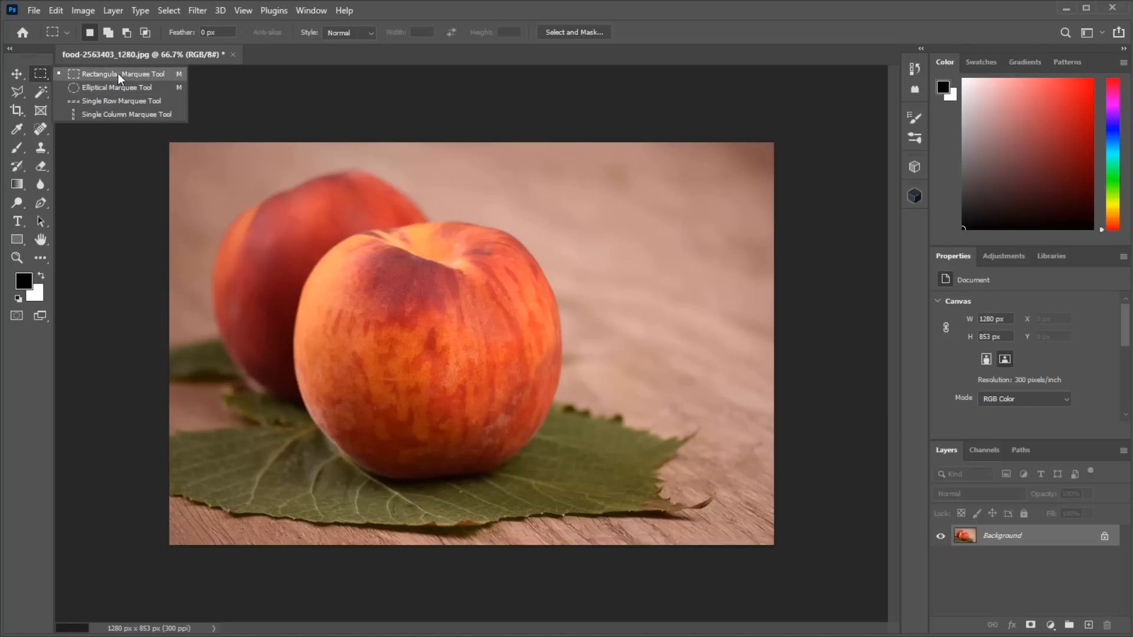
{"action": "left_click", "coordinate": [118, 73]}
{"action": "left_click_drag", "start_coordinate": [364, 178], "coordinate": [608, 401]}
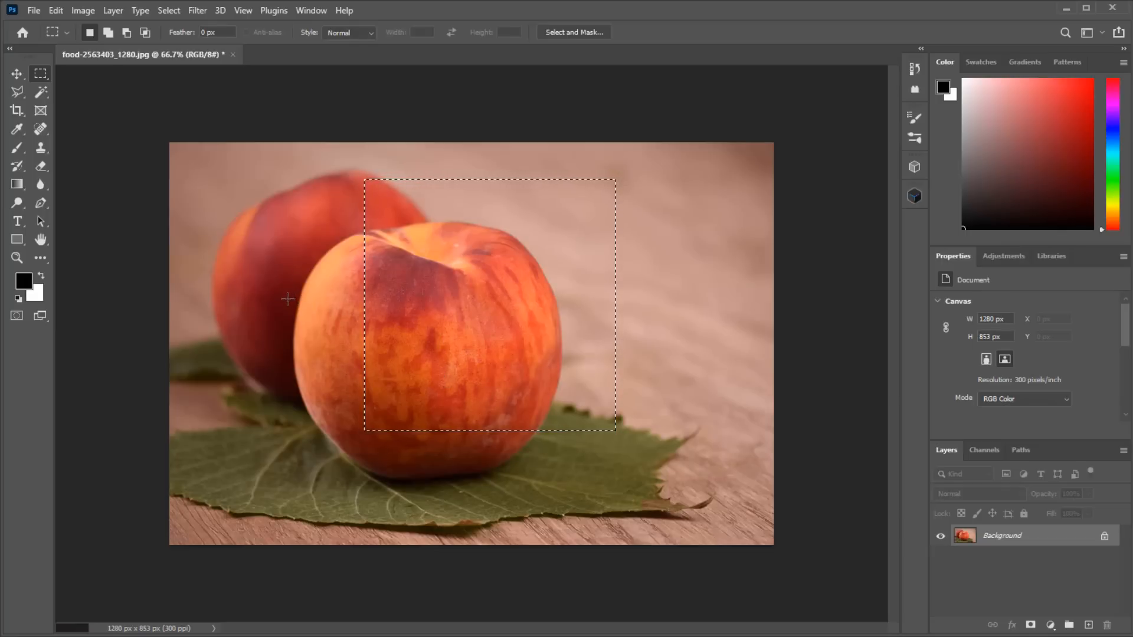
{"action": "key", "text": "shift"}
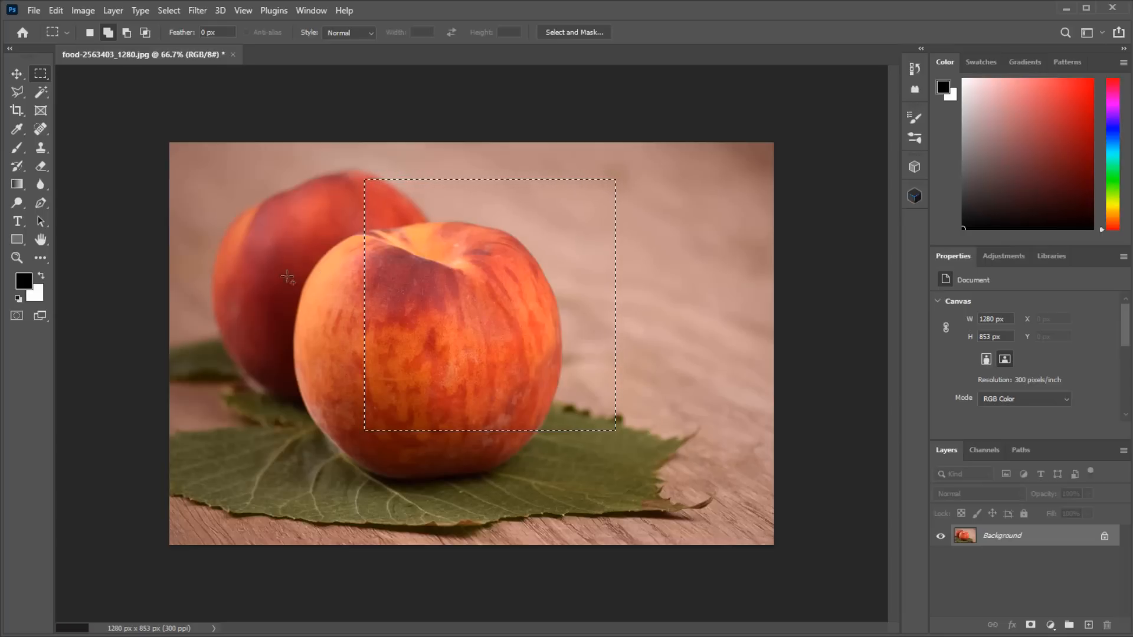
{"action": "left_click_drag", "start_coordinate": [279, 273], "coordinate": [459, 454]}
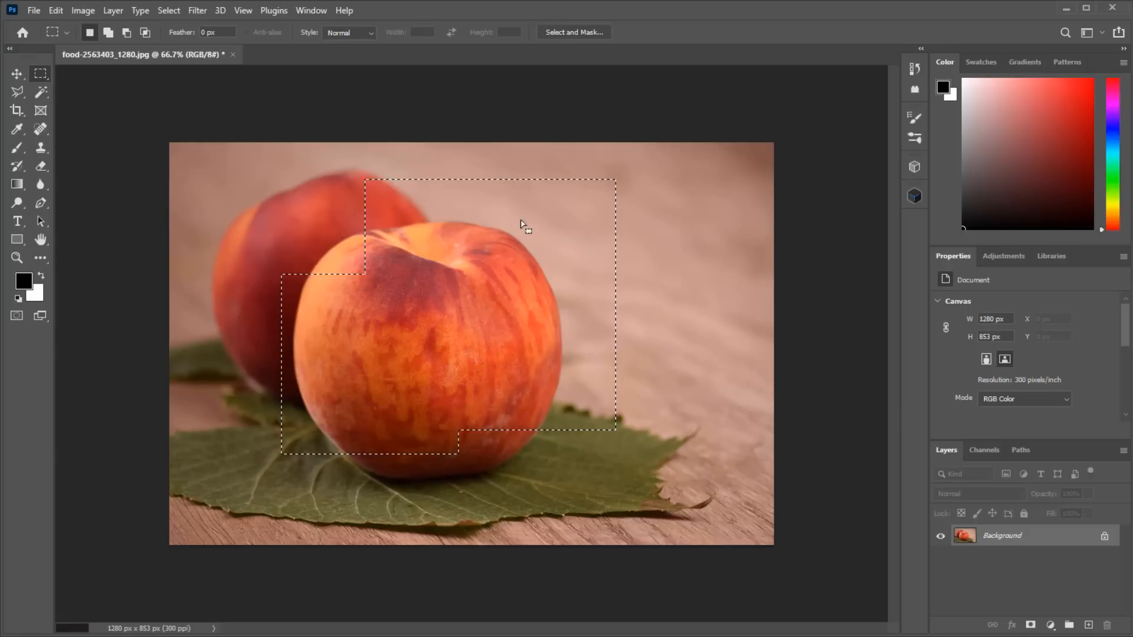
{"action": "left_click", "coordinate": [469, 281]}
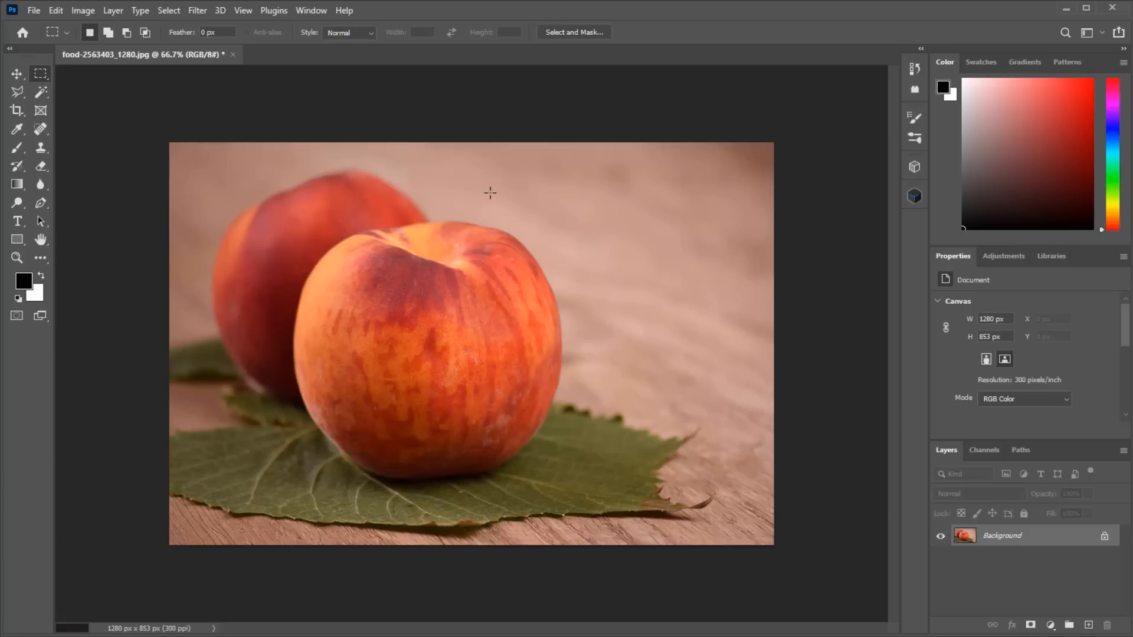
Draw several rectangular marquee selections over the front peach and the background, each replacing the previous one, and deselect the last
{"action": "left_click_drag", "start_coordinate": [490, 192], "coordinate": [708, 384]}
{"action": "left_click_drag", "start_coordinate": [359, 281], "coordinate": [554, 422]}
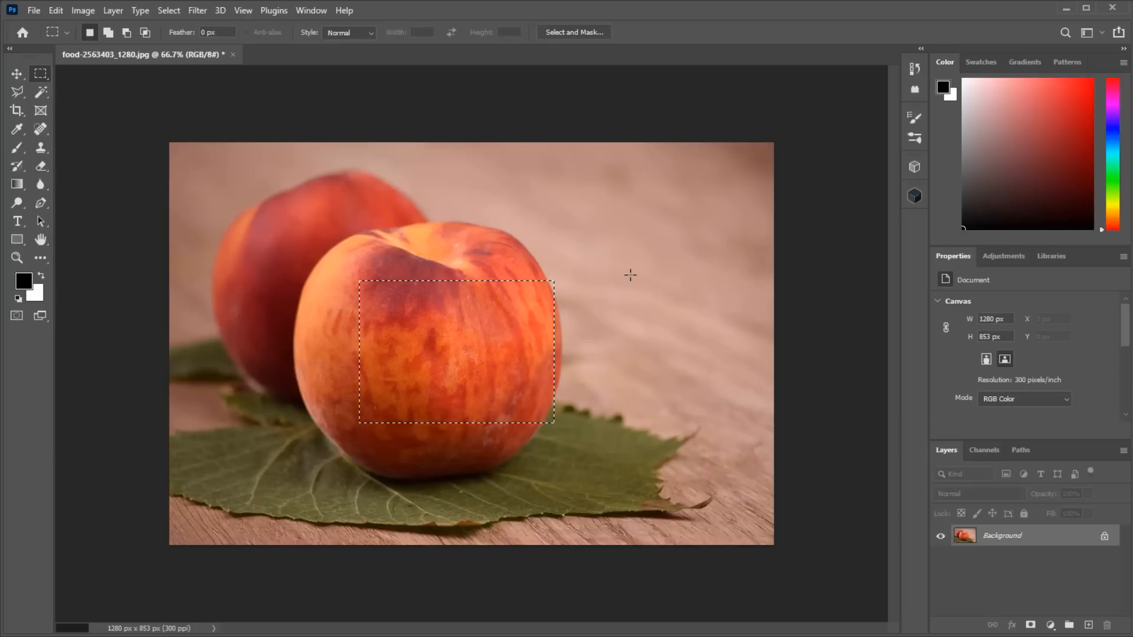
{"action": "left_click_drag", "start_coordinate": [339, 193], "coordinate": [504, 333]}
{"action": "left_click_drag", "start_coordinate": [553, 211], "coordinate": [708, 365]}
{"action": "left_click_drag", "start_coordinate": [414, 282], "coordinate": [579, 406]}
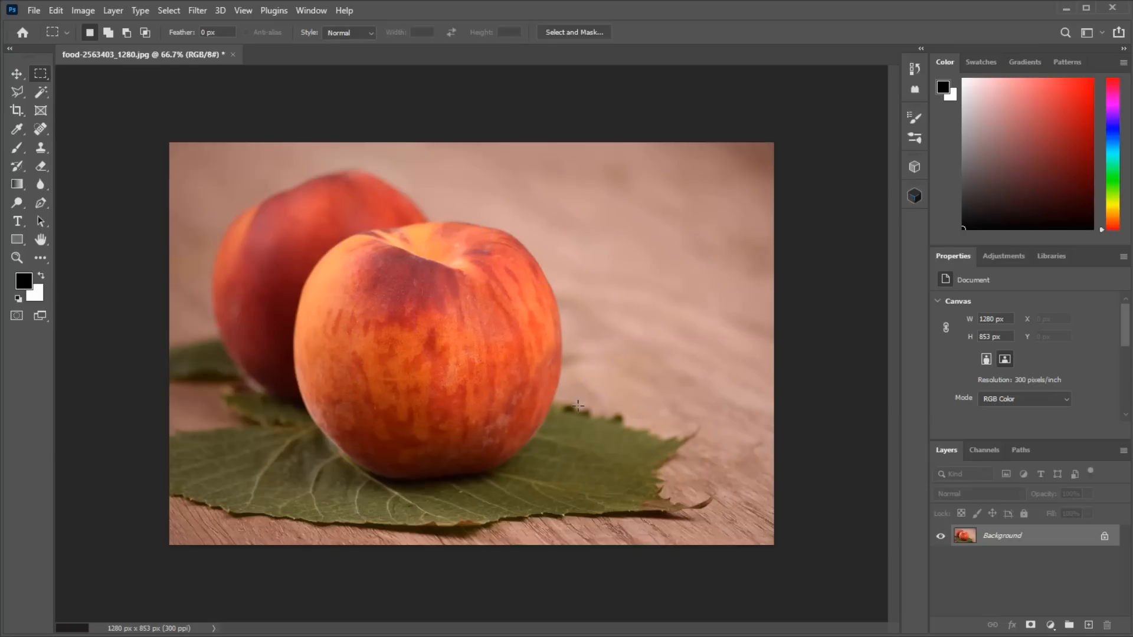
{"action": "left_click", "coordinate": [613, 283]}
Build one combined selection from three overlapping rectangular marquees across both peaches and the background, and deselect it
{"action": "left_click_drag", "start_coordinate": [409, 184], "coordinate": [649, 426]}
{"action": "key", "text": "shift"}
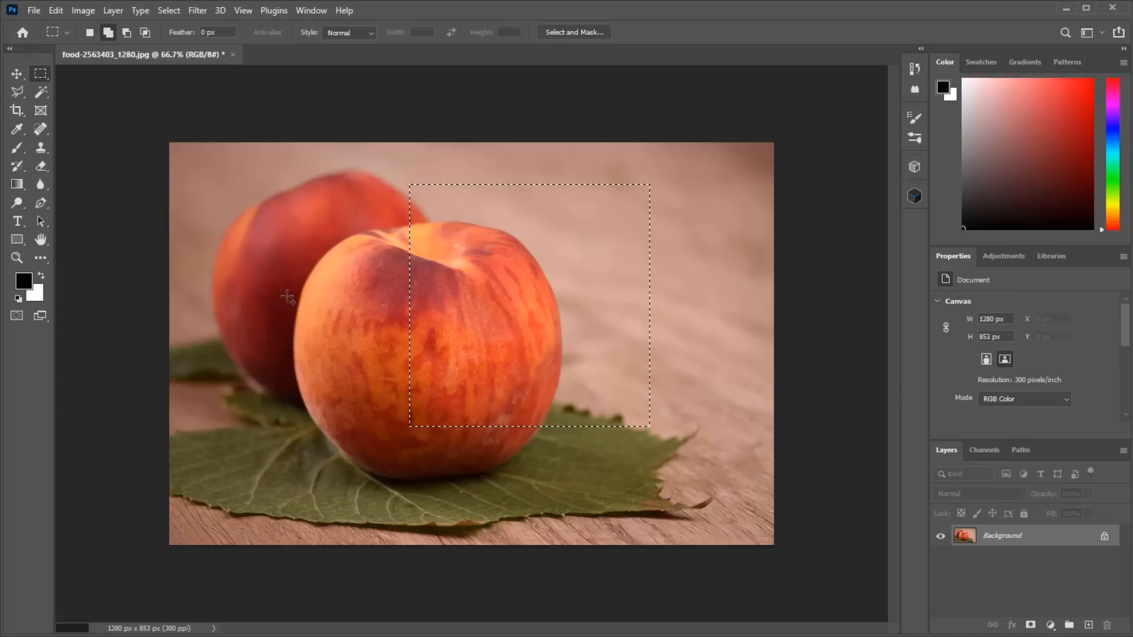
{"action": "left_click_drag", "start_coordinate": [286, 295], "coordinate": [490, 472]}
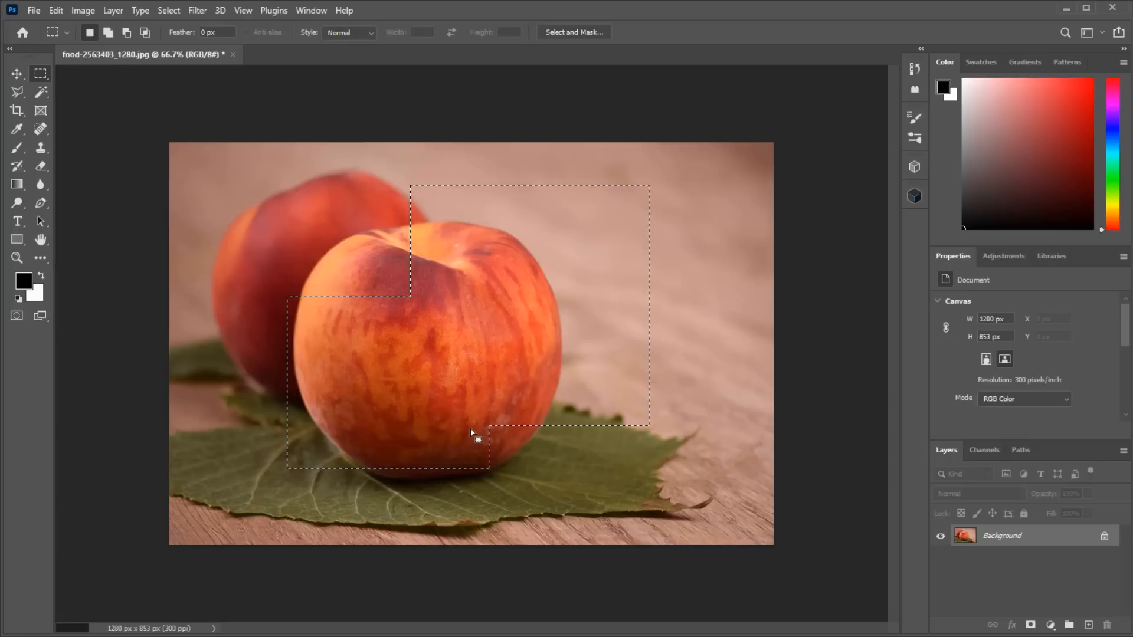
{"action": "key", "text": "shift"}
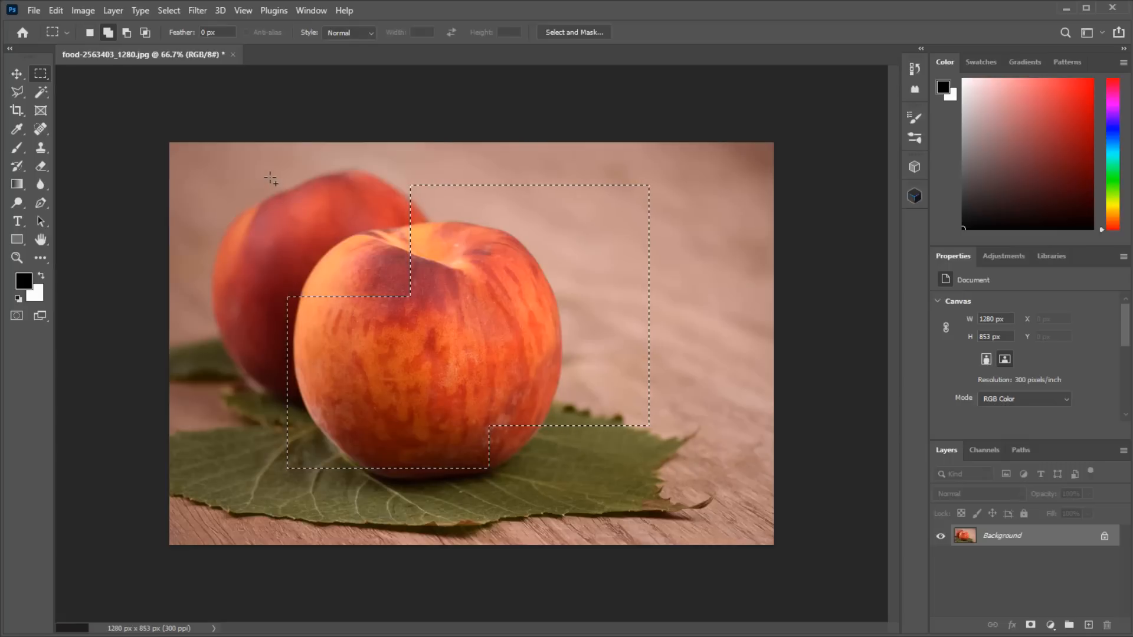
{"action": "left_click_drag", "start_coordinate": [266, 165], "coordinate": [356, 338]}
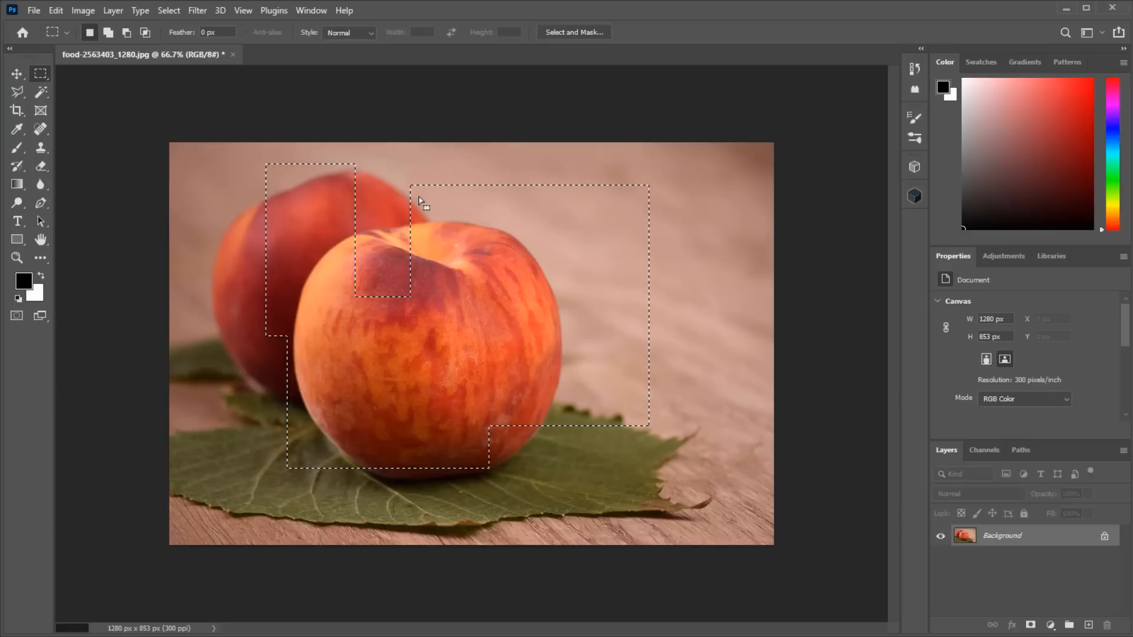
{"action": "left_click", "coordinate": [415, 167]}
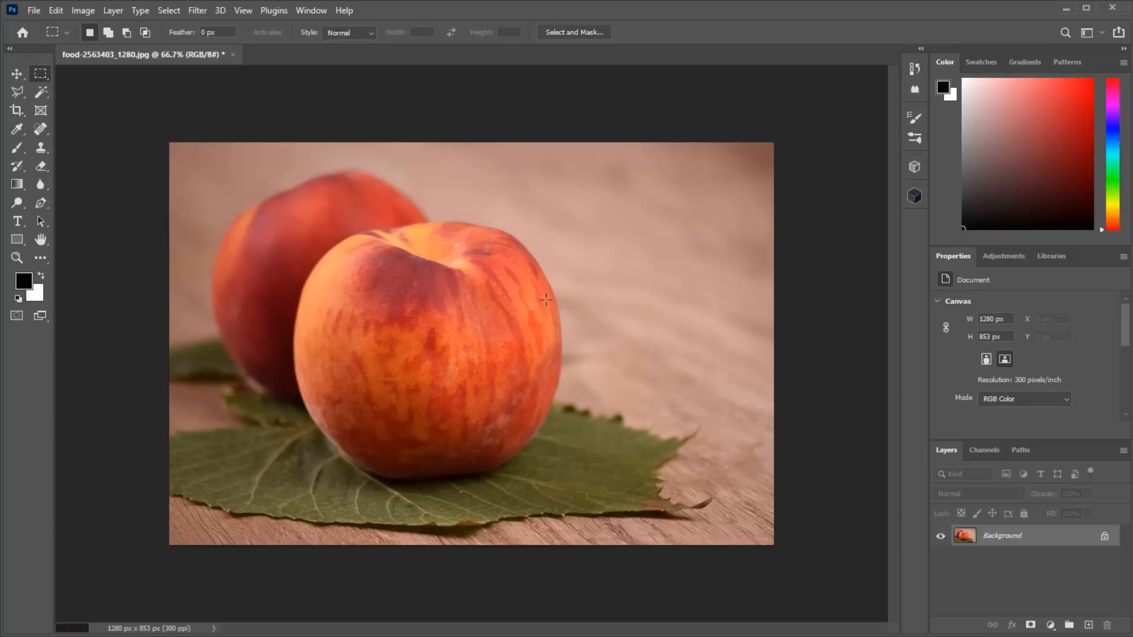
Draw a square marquee over the front peach's upper part and background, and add a tall rectangle across both peaches down to the leaf
{"action": "left_click_drag", "start_coordinate": [595, 198], "coordinate": [744, 339]}
{"action": "left_click", "coordinate": [530, 258]}
{"action": "left_click_drag", "start_coordinate": [373, 163], "coordinate": [598, 394]}
{"action": "key", "text": "shift"}
{"action": "left_click_drag", "start_coordinate": [271, 195], "coordinate": [384, 488]}
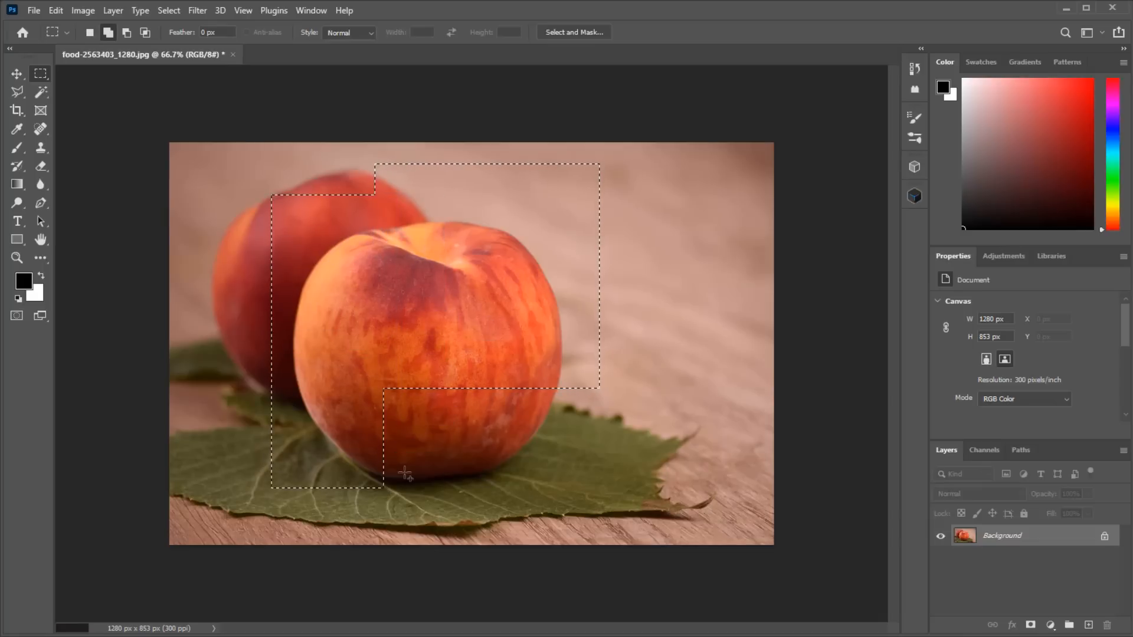
Add a circular Elliptical Marquee area over the front peach's lower-right part and the adjoining background to the rectangular selection
{"action": "right_click", "coordinate": [37, 72]}
{"action": "left_click", "coordinate": [87, 89]}
{"action": "left_click_drag", "start_coordinate": [669, 278], "coordinate": [485, 464]}
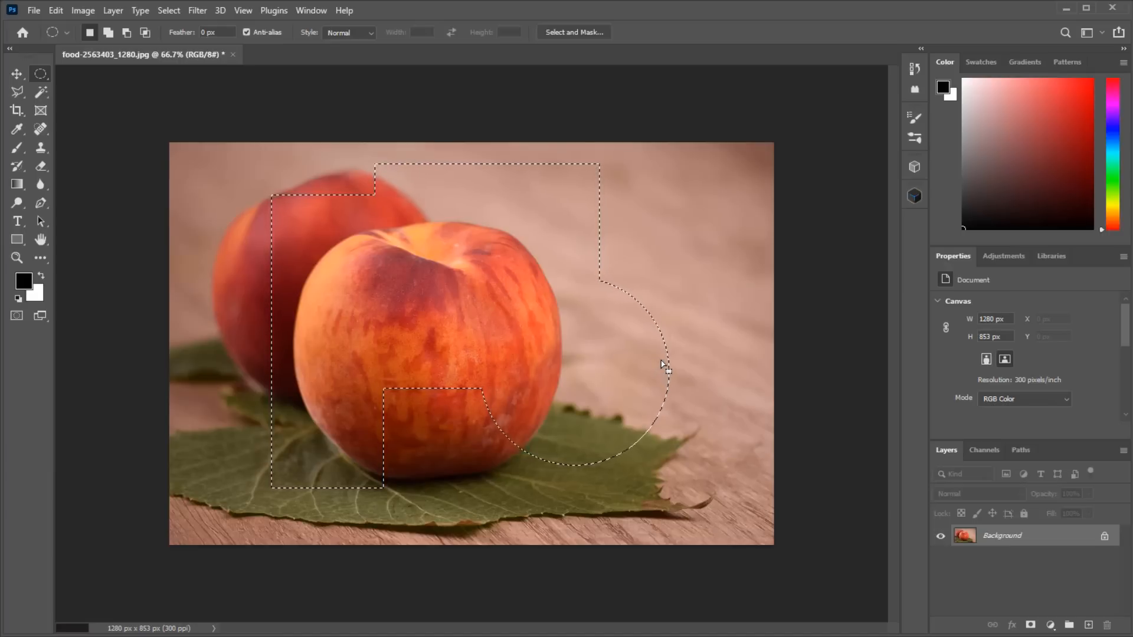
Draw a small freehand Lasso selection in the background right of the peaches without adding to the existing selection, and undo it
{"action": "key", "text": "l"}
{"action": "right_click", "coordinate": [18, 91]}
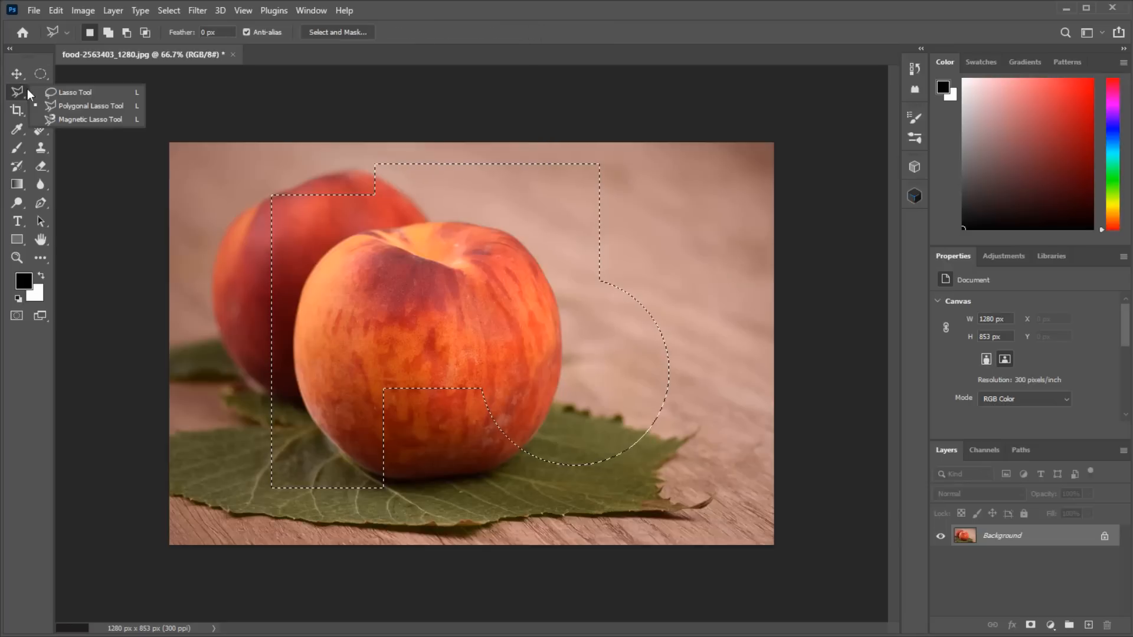
{"action": "left_click", "coordinate": [53, 94]}
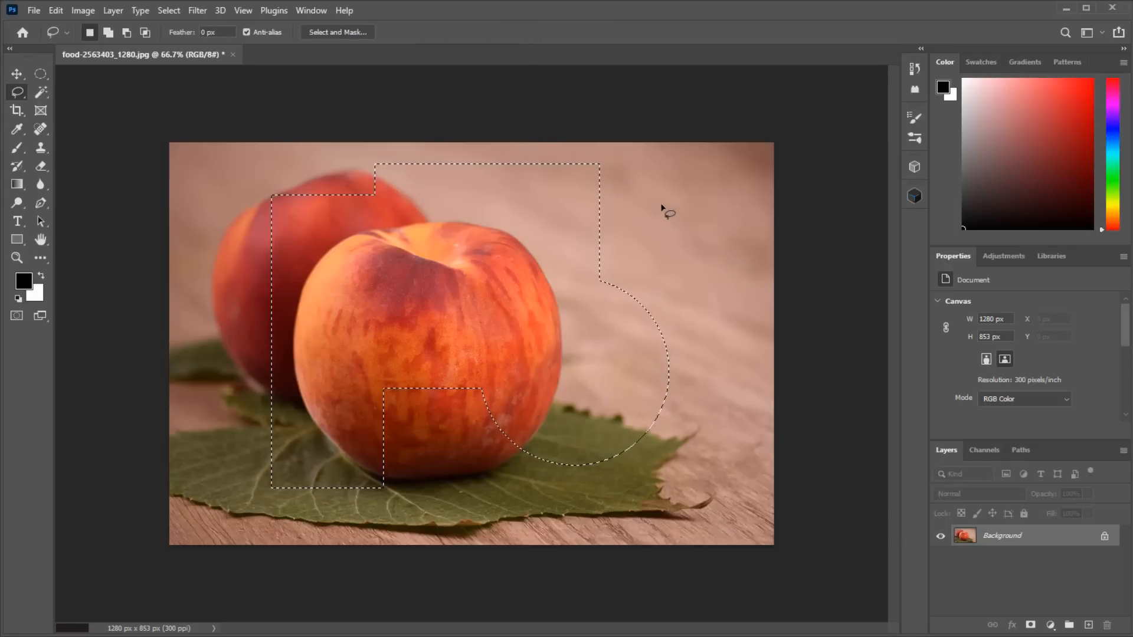
{"action": "left_click_drag", "start_coordinate": [660, 203], "coordinate": [581, 229]}
{"action": "left_click_drag", "start_coordinate": [622, 307], "coordinate": [703, 228]}
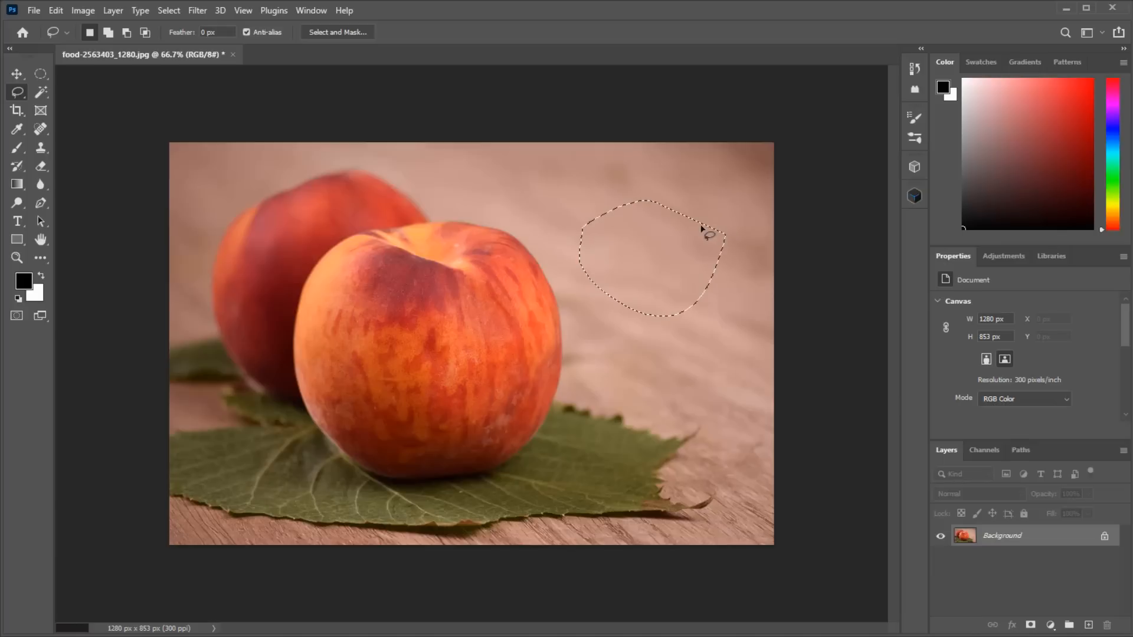
{"action": "key", "text": "ctrl+z"}
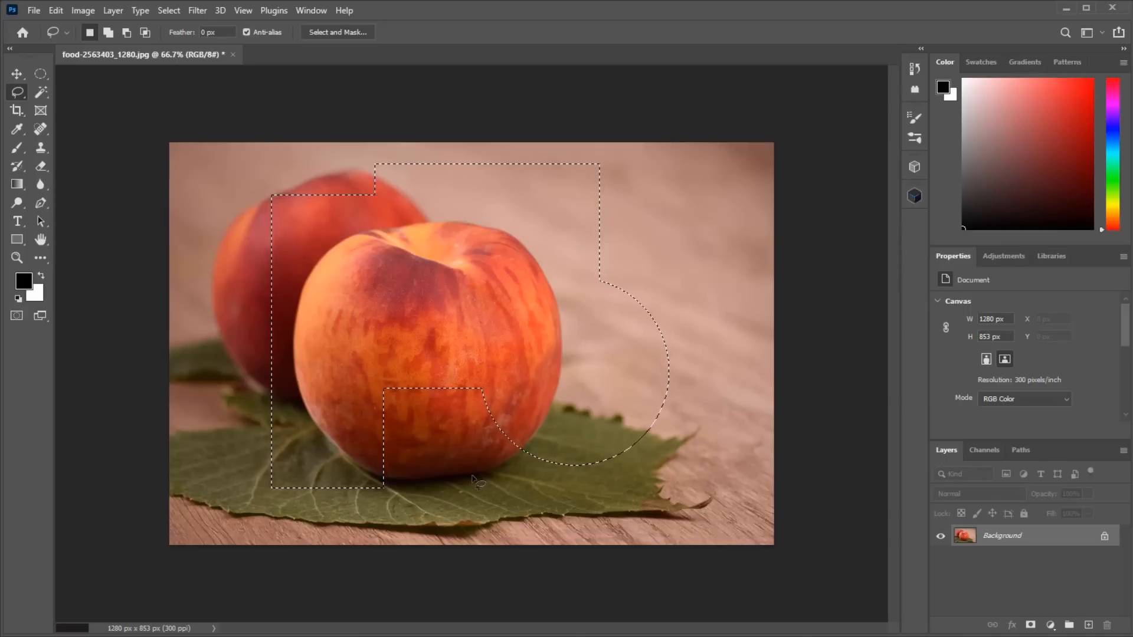
Add the unselected lower part of the front peach to the selection by outlining its bottom edge freehand with the Lasso tool
{"action": "key", "text": "shift"}
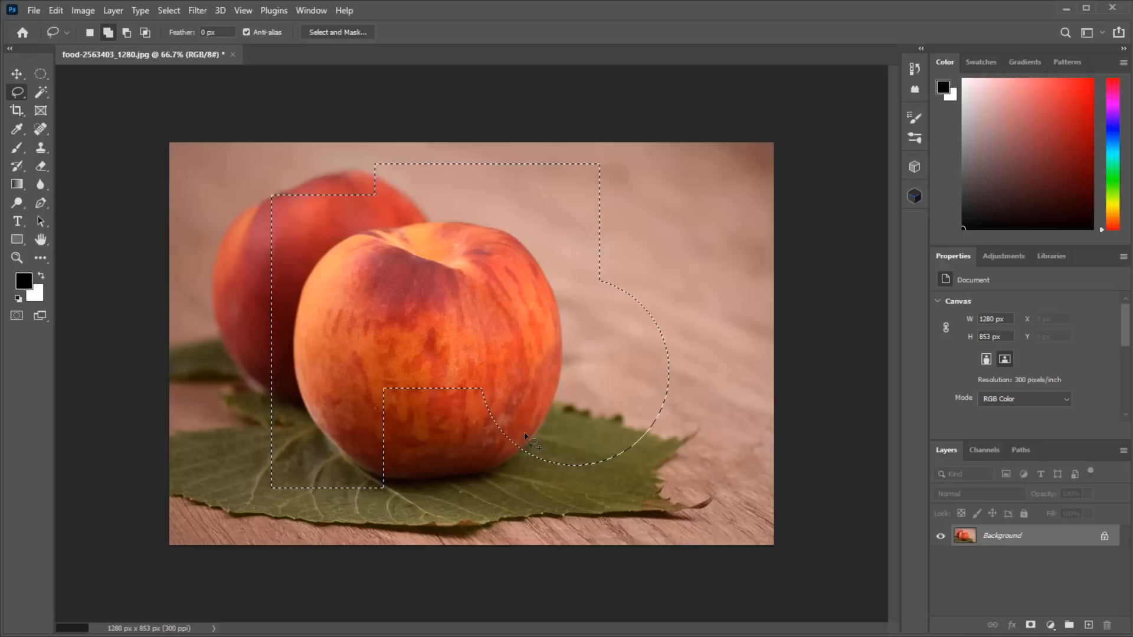
{"action": "mouse_move", "coordinate": [499, 469]}
{"action": "left_mouse_down"}
{"action": "mouse_move", "coordinate": [405, 482]}
{"action": "mouse_move", "coordinate": [392, 384]}
{"action": "mouse_move", "coordinate": [507, 381]}
{"action": "mouse_move", "coordinate": [513, 454]}
{"action": "left_mouse_up"}
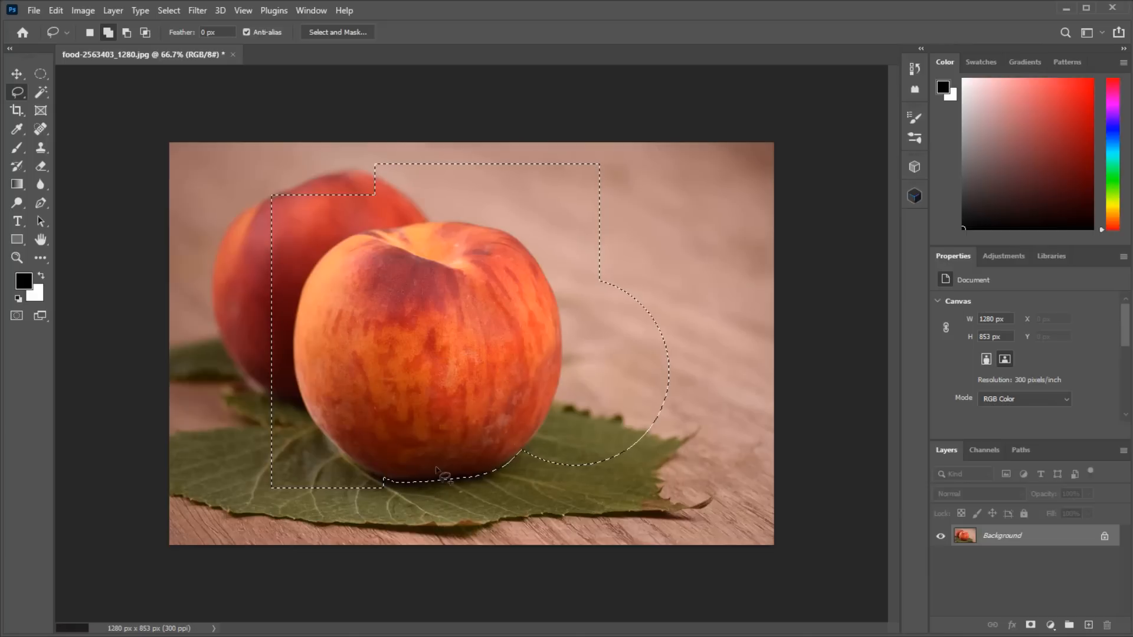
{"action": "left_click_drag", "start_coordinate": [369, 483], "coordinate": [430, 420]}
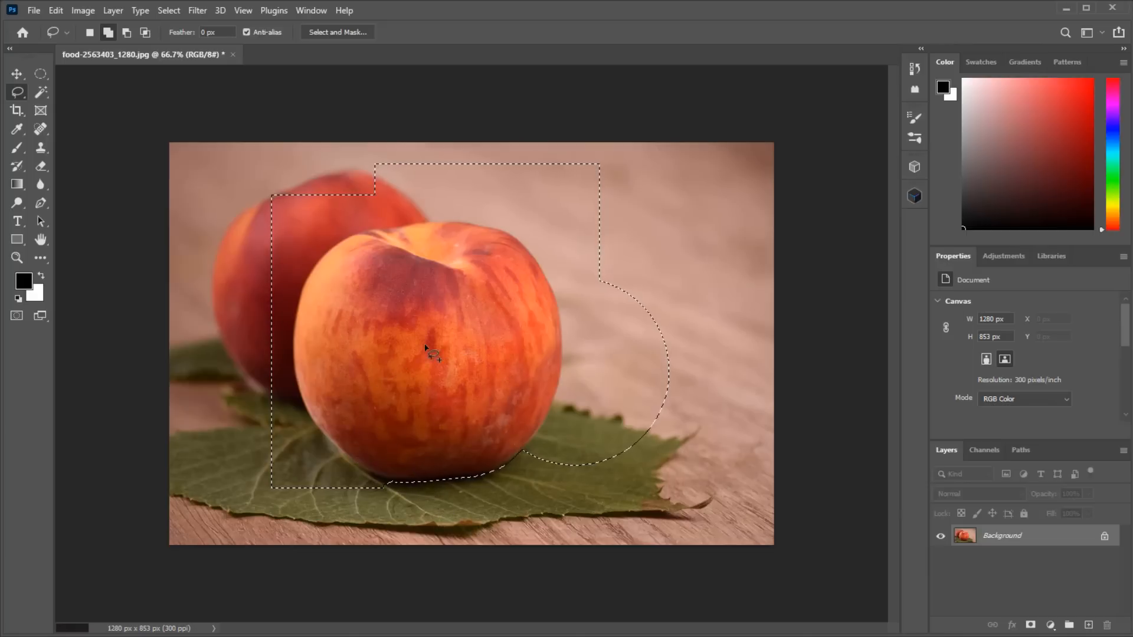
Replace the combined selection with a freehand Lasso selection over the front peach's upper-left part
{"action": "left_click", "coordinate": [571, 303]}
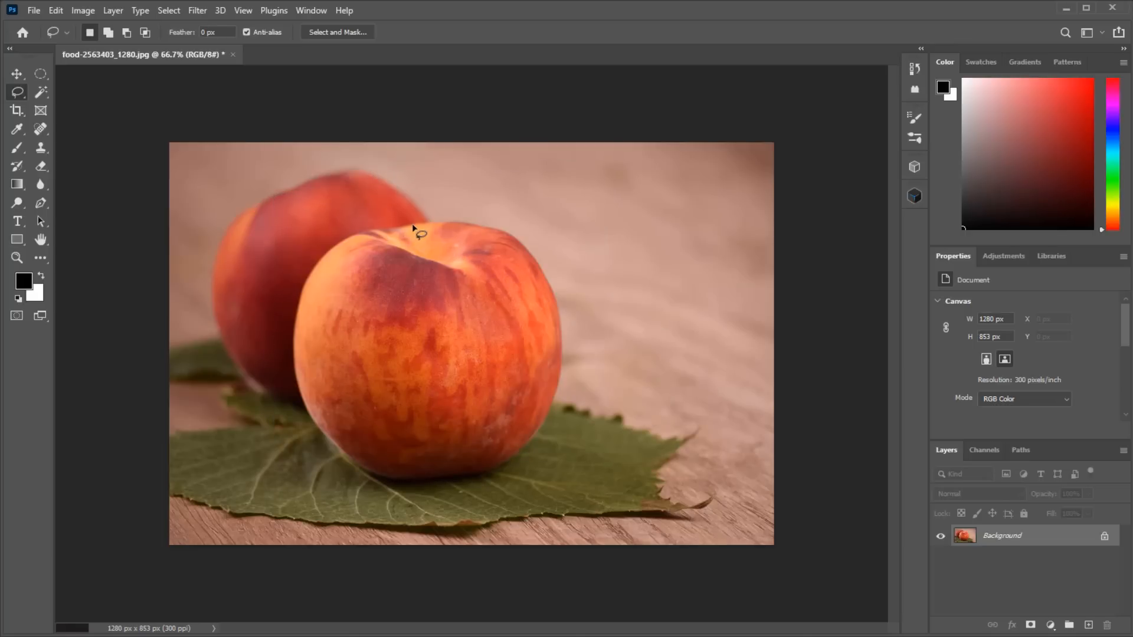
{"action": "mouse_move", "coordinate": [411, 225]}
{"action": "left_mouse_down"}
{"action": "mouse_move", "coordinate": [364, 233]}
{"action": "mouse_move", "coordinate": [315, 266]}
{"action": "mouse_move", "coordinate": [301, 324]}
{"action": "mouse_move", "coordinate": [348, 361]}
{"action": "mouse_move", "coordinate": [450, 334]}
{"action": "left_mouse_up"}
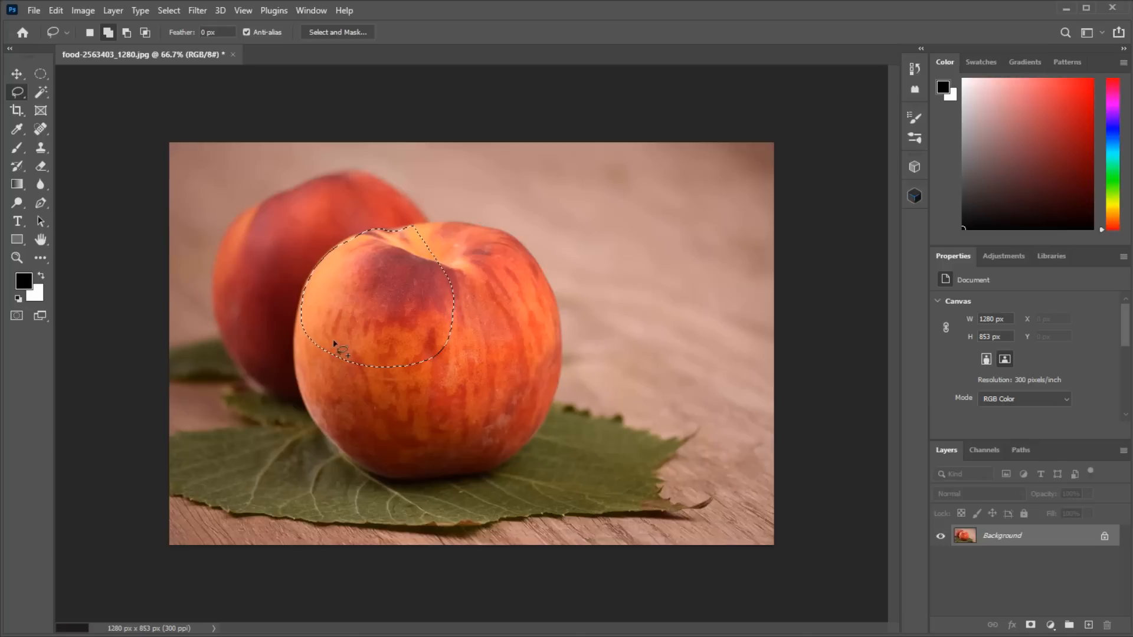
Add the front peach's left side, bottom, right side and upper-right edge to the selection with overlapping freehand Lasso outlines
{"action": "mouse_move", "coordinate": [306, 287]}
{"action": "left_mouse_down"}
{"action": "mouse_move", "coordinate": [291, 330]}
{"action": "mouse_move", "coordinate": [298, 388]}
{"action": "mouse_move", "coordinate": [308, 416]}
{"action": "mouse_move", "coordinate": [354, 458]}
{"action": "mouse_move", "coordinate": [434, 451]}
{"action": "mouse_move", "coordinate": [450, 330]}
{"action": "left_mouse_up"}
{"action": "mouse_move", "coordinate": [368, 462]}
{"action": "left_mouse_down"}
{"action": "mouse_move", "coordinate": [385, 476]}
{"action": "mouse_move", "coordinate": [451, 481]}
{"action": "mouse_move", "coordinate": [520, 458]}
{"action": "left_mouse_up"}
{"action": "left_click_drag", "start_coordinate": [519, 390], "coordinate": [443, 446]}
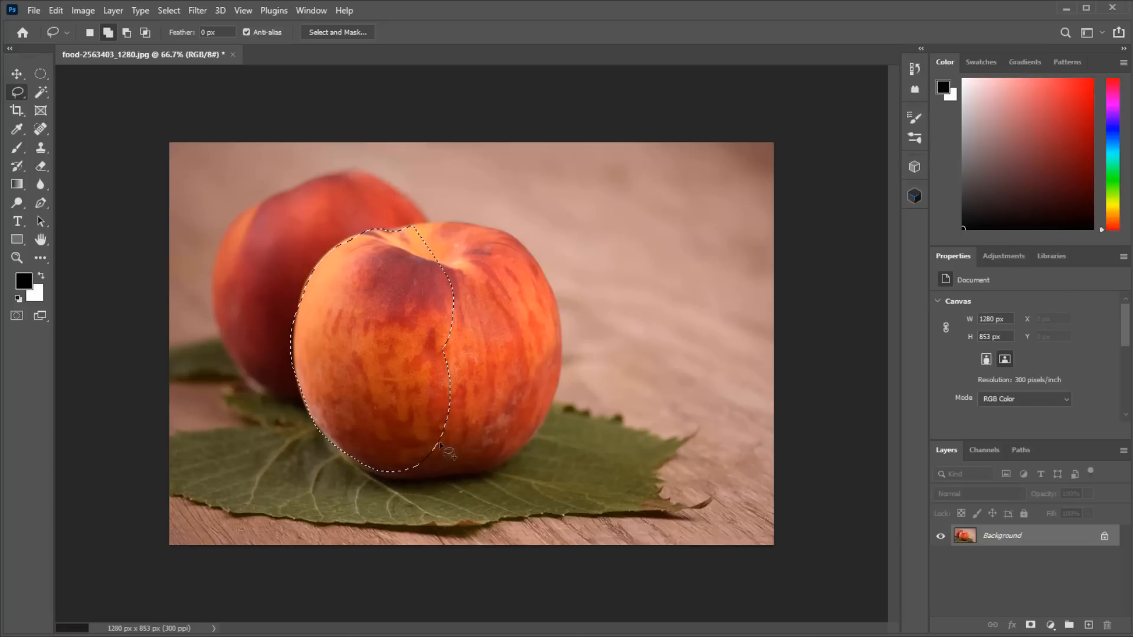
{"action": "mouse_move", "coordinate": [529, 426]}
{"action": "left_mouse_down"}
{"action": "mouse_move", "coordinate": [562, 336]}
{"action": "mouse_move", "coordinate": [509, 324]}
{"action": "mouse_move", "coordinate": [416, 383]}
{"action": "left_mouse_up"}
{"action": "mouse_move", "coordinate": [555, 340]}
{"action": "left_mouse_down"}
{"action": "mouse_move", "coordinate": [553, 286]}
{"action": "mouse_move", "coordinate": [524, 260]}
{"action": "mouse_move", "coordinate": [495, 300]}
{"action": "mouse_move", "coordinate": [493, 329]}
{"action": "left_mouse_up"}
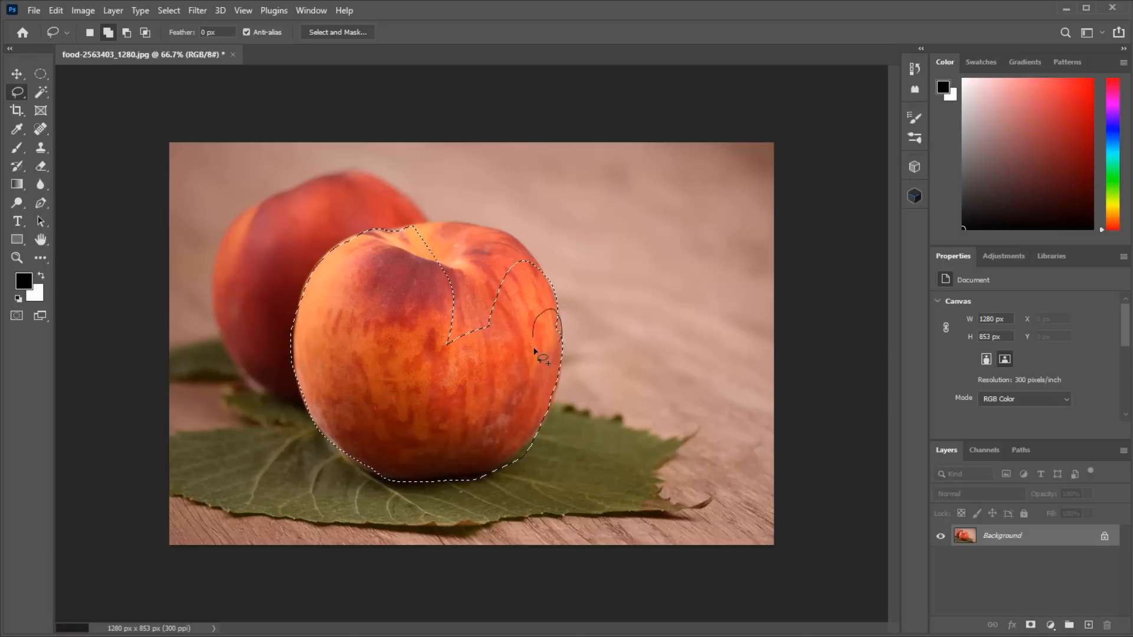
{"action": "mouse_move", "coordinate": [544, 276]}
{"action": "left_mouse_down"}
{"action": "mouse_move", "coordinate": [509, 239]}
{"action": "mouse_move", "coordinate": [458, 225]}
{"action": "mouse_move", "coordinate": [466, 259]}
{"action": "mouse_move", "coordinate": [519, 289]}
{"action": "mouse_move", "coordinate": [549, 327]}
{"action": "mouse_move", "coordinate": [538, 323]}
{"action": "left_mouse_up"}
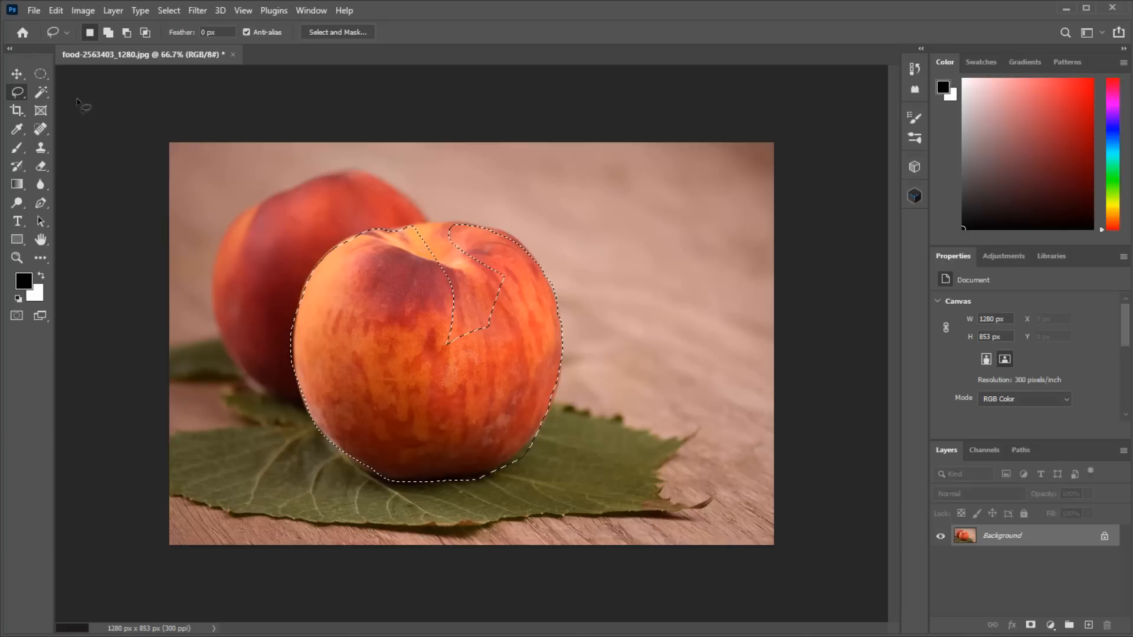
Try moving the selected peach area toward the image's lower right with the Move tool, and undo the move
{"action": "left_click", "coordinate": [17, 74]}
{"action": "left_click_drag", "start_coordinate": [450, 339], "coordinate": [655, 405]}
{"action": "key", "text": "ctrl+z"}
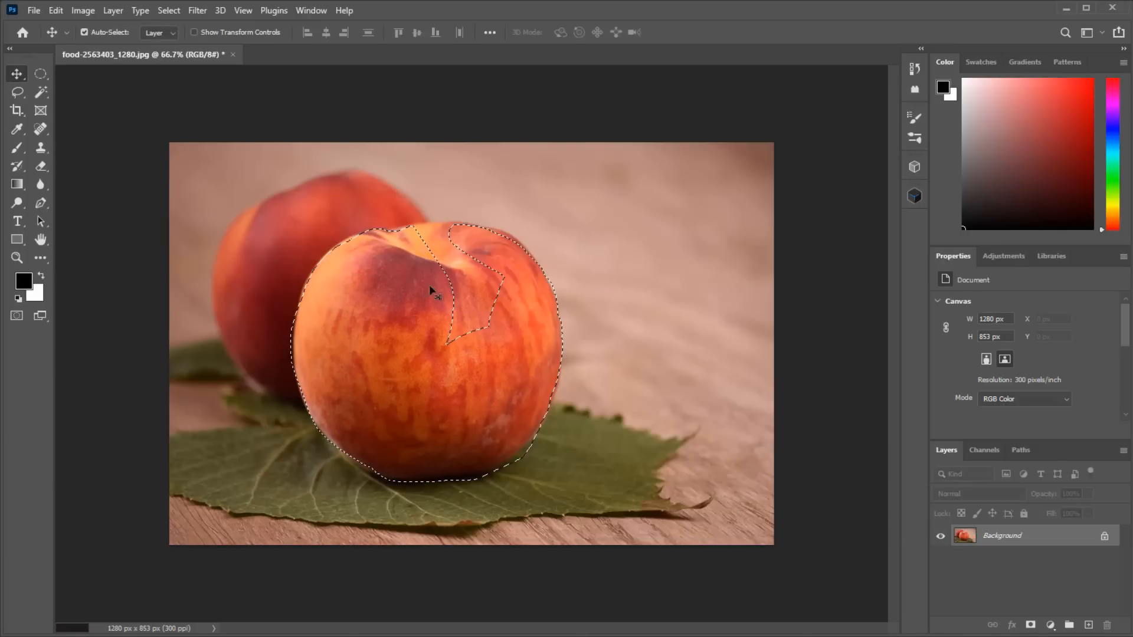
Add the unselected gap at the front peach's top edge, around the stem hollow, to the selection with the Lasso tool
{"action": "left_click", "coordinate": [17, 92]}
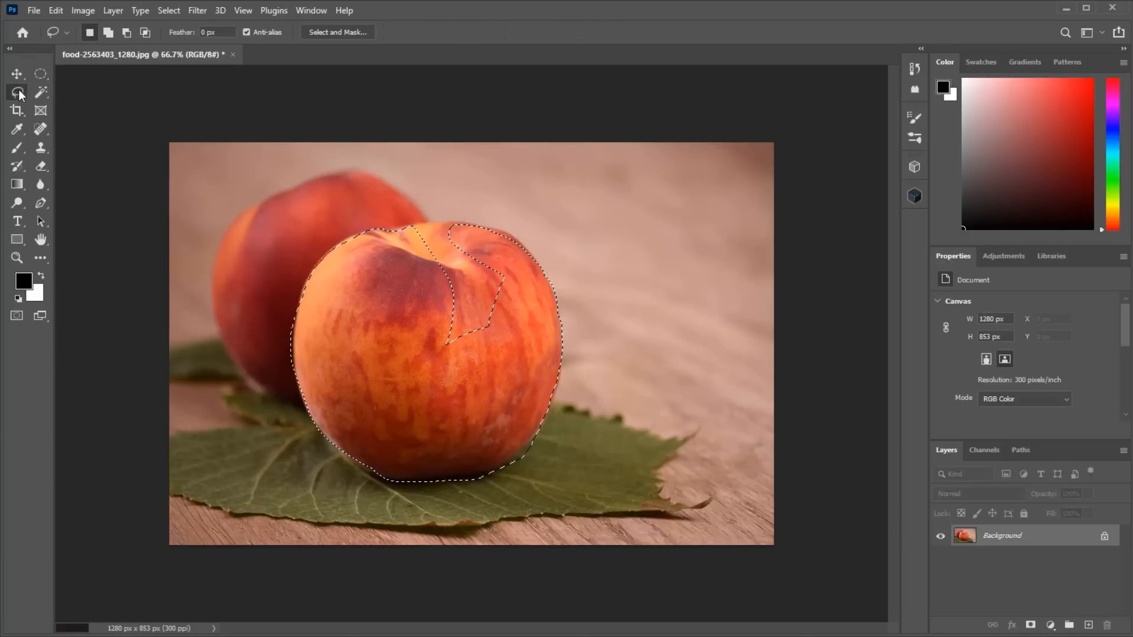
{"action": "mouse_move", "coordinate": [466, 226]}
{"action": "left_mouse_down"}
{"action": "mouse_move", "coordinate": [384, 238]}
{"action": "mouse_move", "coordinate": [395, 270]}
{"action": "mouse_move", "coordinate": [456, 277]}
{"action": "mouse_move", "coordinate": [482, 265]}
{"action": "left_mouse_up"}
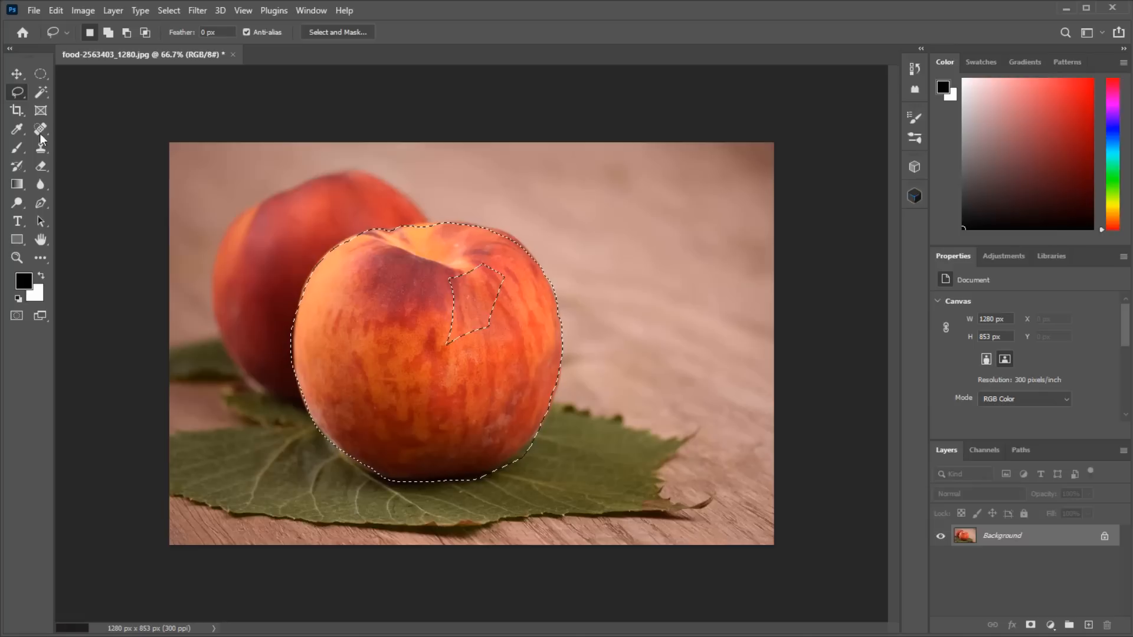
Test the selection, with its remaining inner gap, by moving the peach onto the leaf's right part, and undo the move
{"action": "left_click", "coordinate": [17, 74]}
{"action": "left_click_drag", "start_coordinate": [386, 345], "coordinate": [614, 444]}
{"action": "key", "text": "ctrl+z"}
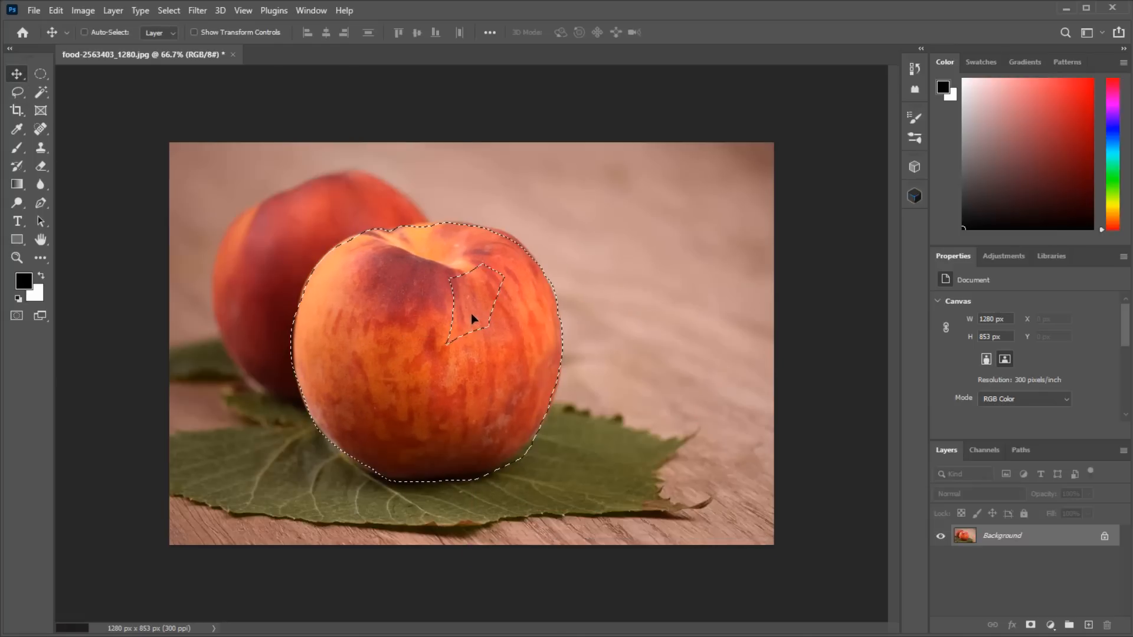
Add the remaining unselected patch inside the front peach to the selection by outlining it freehand with the Lasso tool
{"action": "left_click", "coordinate": [17, 92]}
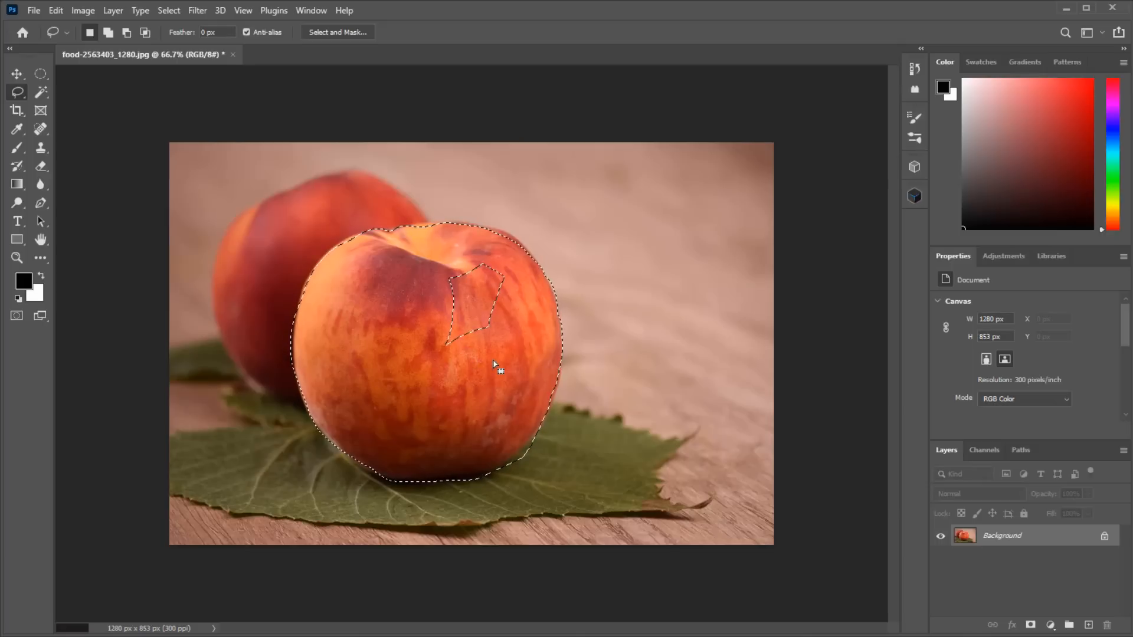
{"action": "key", "text": "shift"}
{"action": "mouse_move", "coordinate": [525, 324]}
{"action": "left_mouse_down"}
{"action": "mouse_move", "coordinate": [498, 366]}
{"action": "mouse_move", "coordinate": [461, 372]}
{"action": "left_mouse_up"}
Move the fully selected front peach to the image's right edge with the Move tool, and undo the move
{"action": "left_click", "coordinate": [17, 74]}
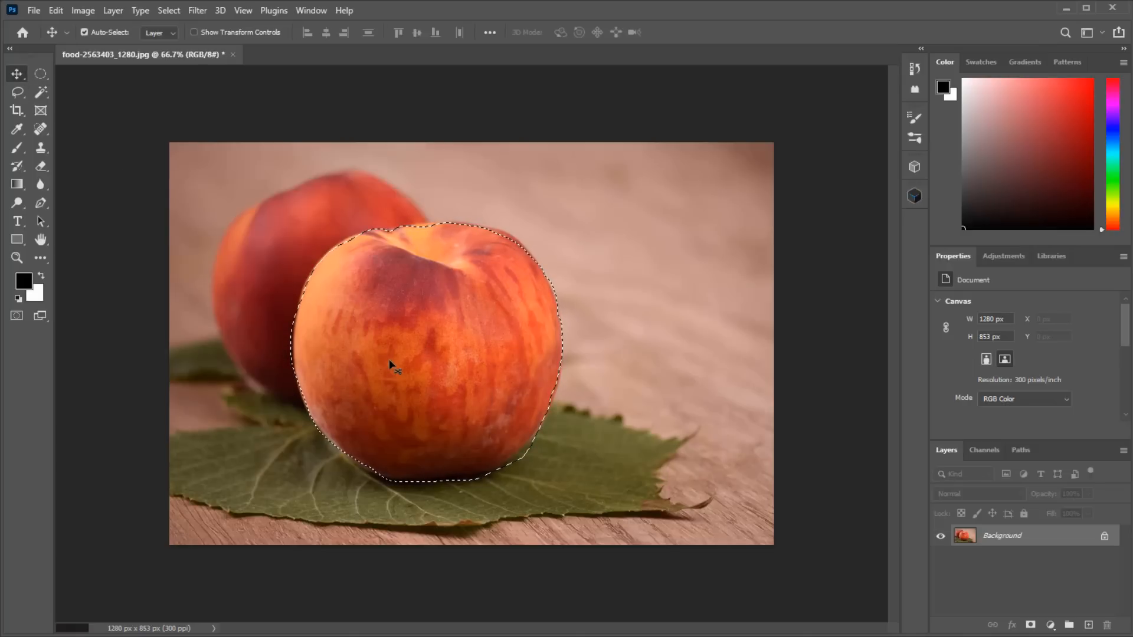
{"action": "left_click_drag", "start_coordinate": [389, 359], "coordinate": [646, 394]}
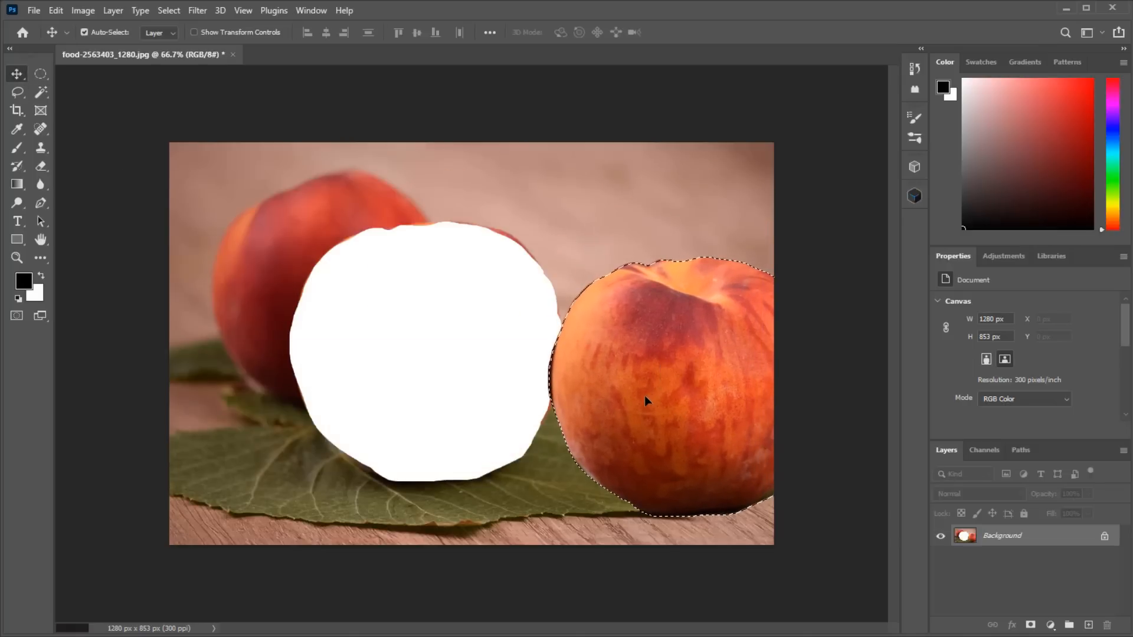
{"action": "key", "text": "ctrl+z"}
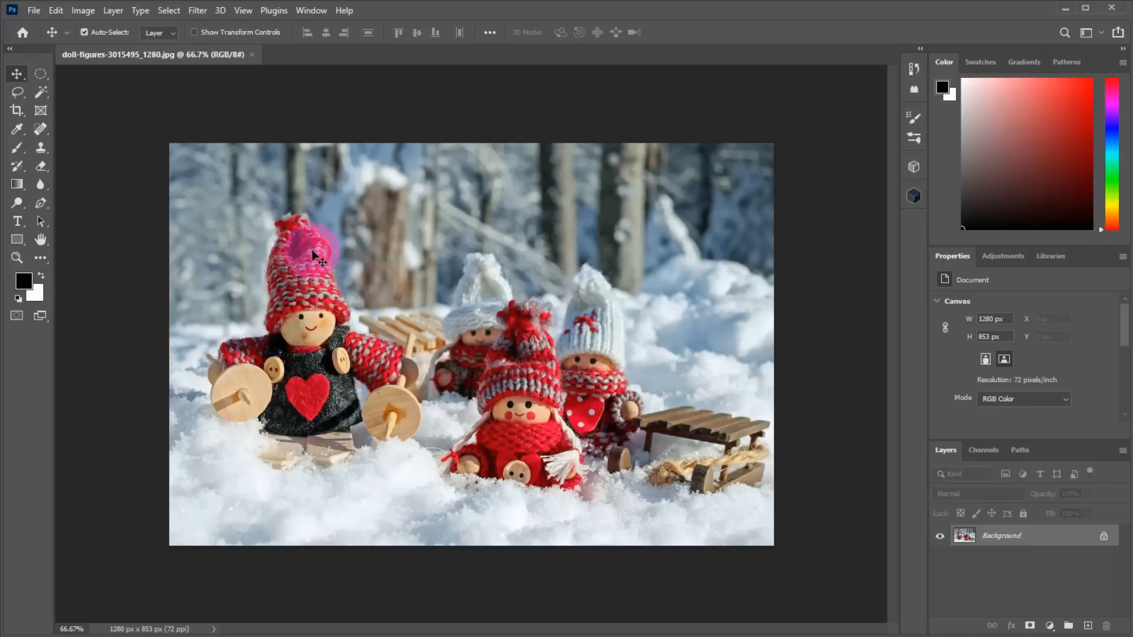
Zoom in on the tall doll's red knitted hat to about 2100% to examine the individual pixels along its edge
{"action": "left_click", "coordinate": [16, 257]}
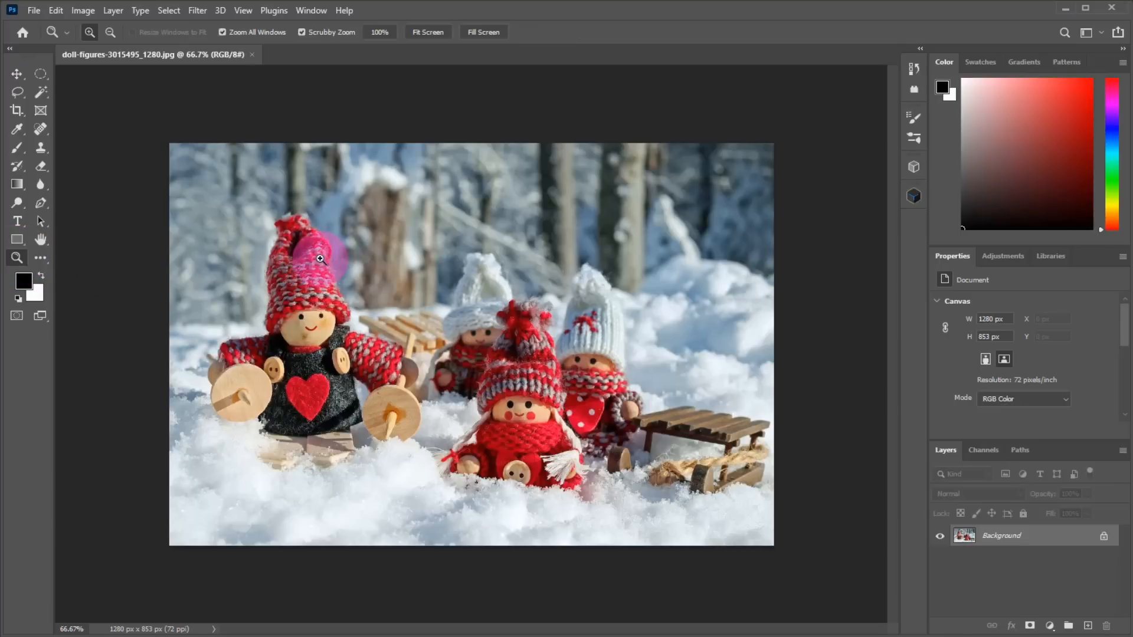
{"action": "left_click_drag", "start_coordinate": [321, 260], "coordinate": [746, 328]}
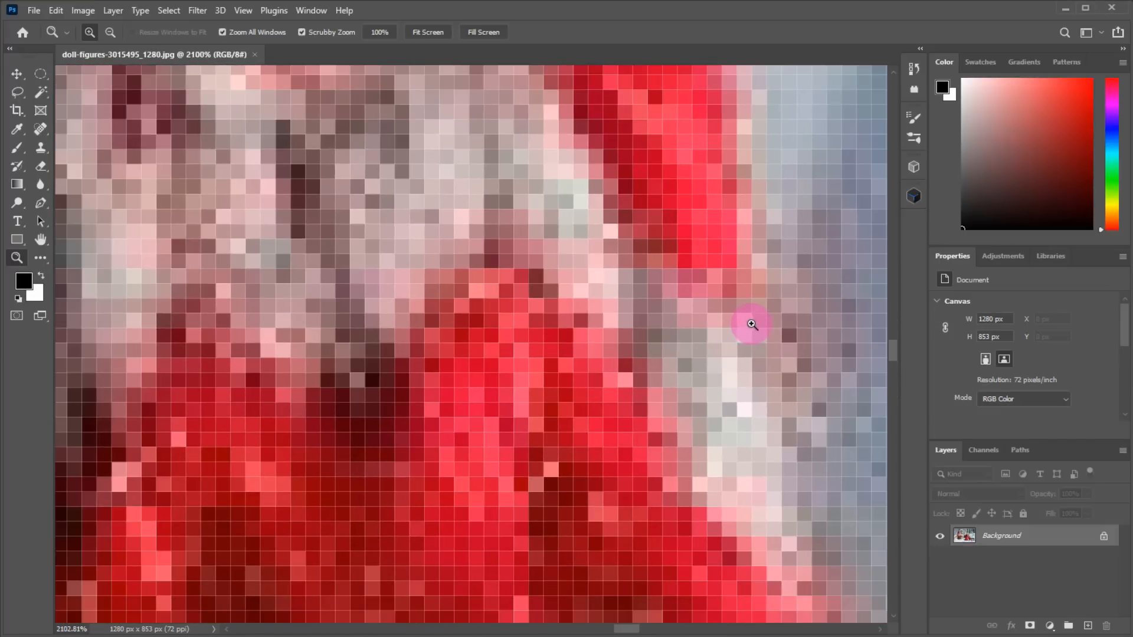
{"action": "left_click_drag", "start_coordinate": [778, 290], "coordinate": [548, 382]}
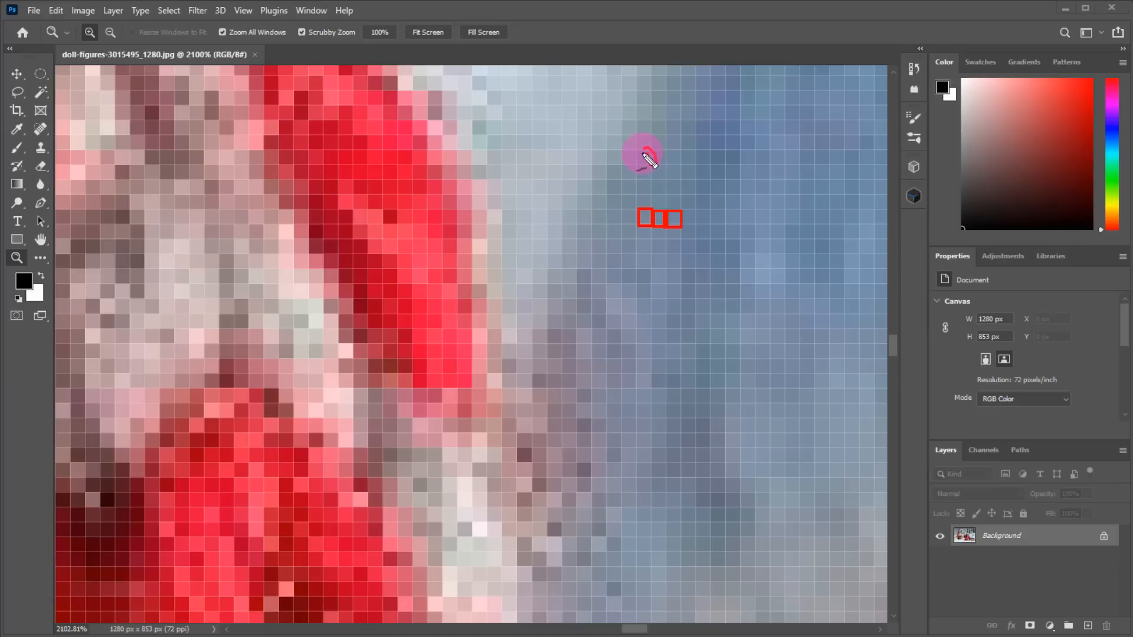
{"action": "mouse_move", "coordinate": [648, 158]}
{"action": "left_mouse_down"}
{"action": "mouse_move", "coordinate": [656, 204]}
{"action": "mouse_move", "coordinate": [672, 147]}
{"action": "mouse_move", "coordinate": [697, 159]}
{"action": "mouse_move", "coordinate": [701, 131]}
{"action": "mouse_move", "coordinate": [732, 152]}
{"action": "left_mouse_up"}
{"action": "left_click_drag", "start_coordinate": [652, 201], "coordinate": [730, 151]}
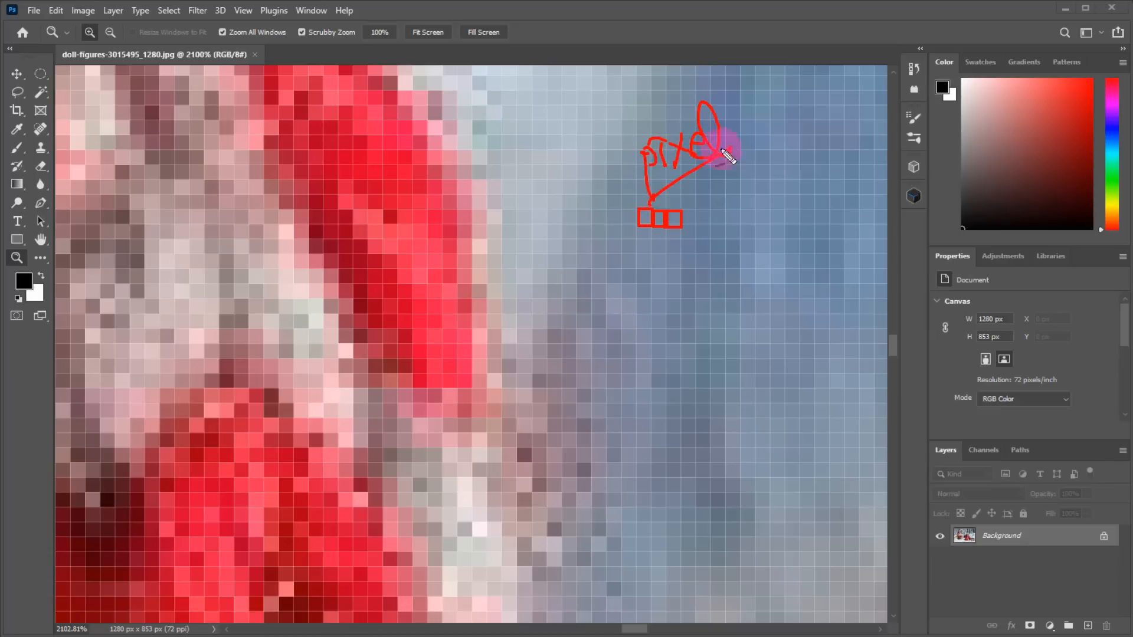
{"action": "left_click", "coordinate": [696, 223]}
{"action": "left_click_drag", "start_coordinate": [710, 218], "coordinate": [714, 218]}
{"action": "left_click_drag", "start_coordinate": [726, 209], "coordinate": [742, 211]}
{"action": "left_click_drag", "start_coordinate": [707, 247], "coordinate": [708, 253]}
{"action": "left_click_drag", "start_coordinate": [673, 251], "coordinate": [682, 254]}
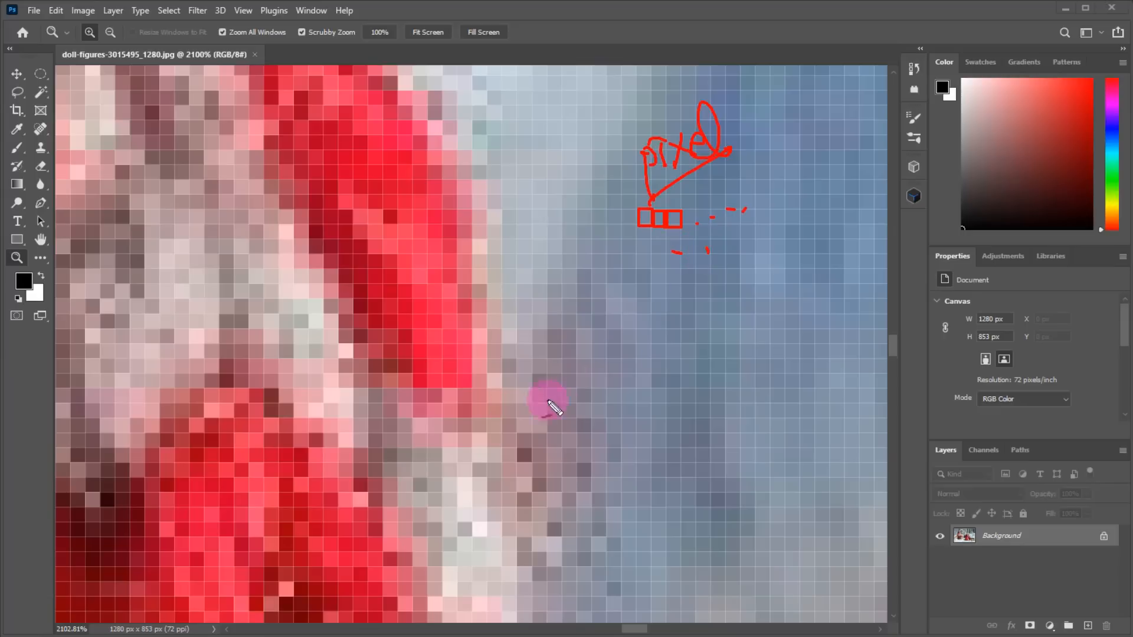
{"action": "mouse_move", "coordinate": [510, 420]}
{"action": "left_mouse_down"}
{"action": "mouse_move", "coordinate": [480, 417]}
{"action": "mouse_move", "coordinate": [577, 417]}
{"action": "mouse_move", "coordinate": [534, 432]}
{"action": "left_mouse_up"}
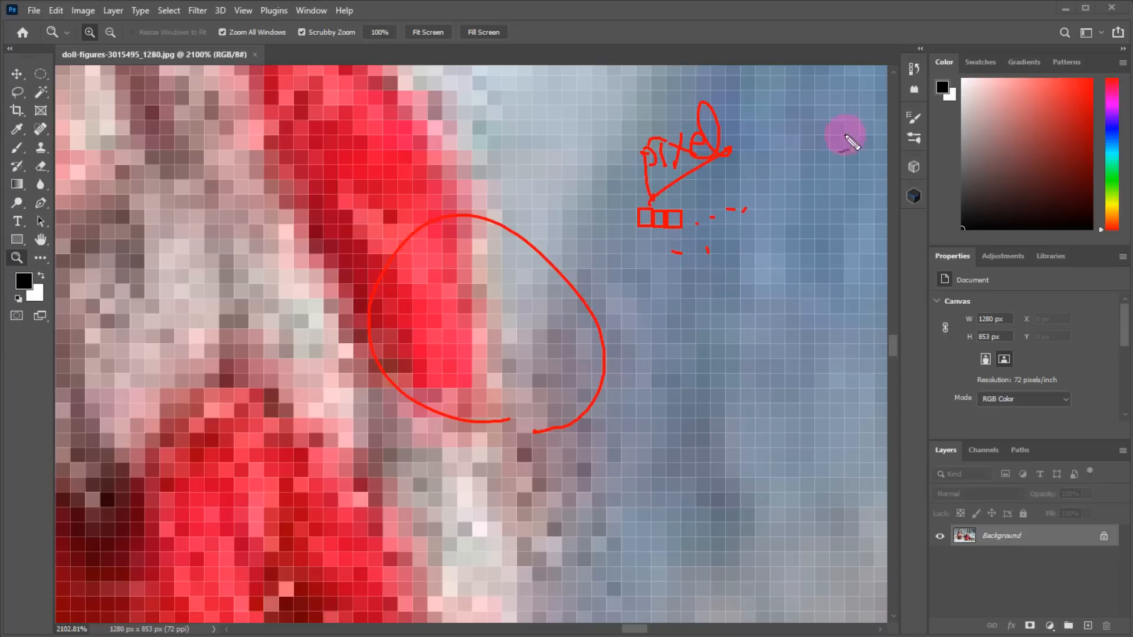
{"action": "mouse_move", "coordinate": [730, 137]}
{"action": "left_mouse_down"}
{"action": "mouse_move", "coordinate": [755, 132]}
{"action": "mouse_move", "coordinate": [746, 154]}
{"action": "mouse_move", "coordinate": [870, 121]}
{"action": "left_mouse_up"}
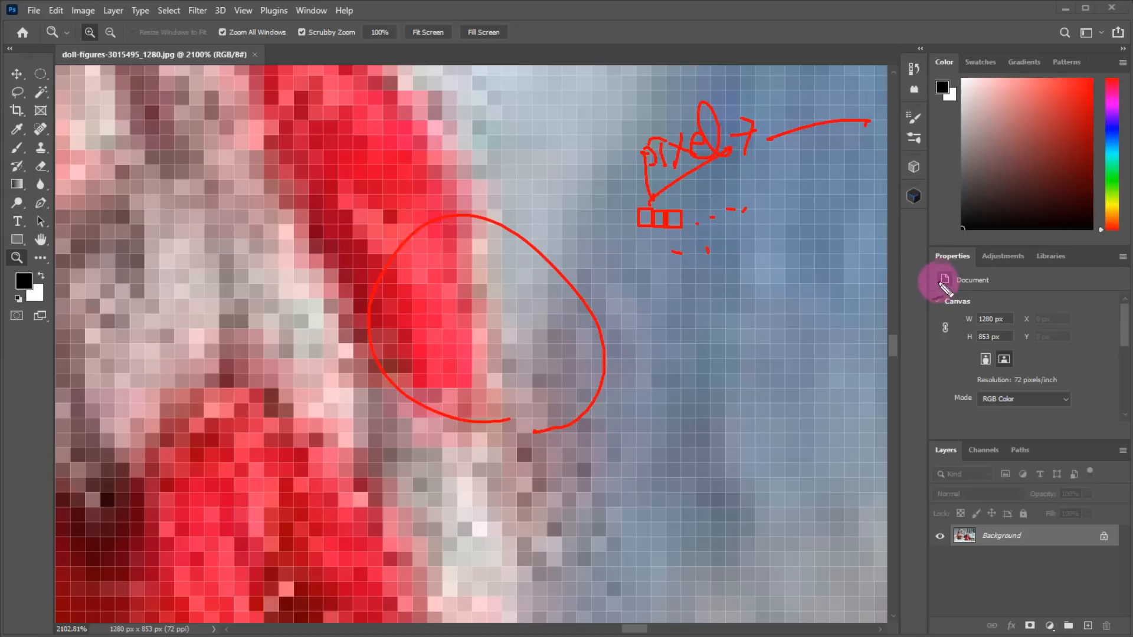
{"action": "key", "text": "Escape"}
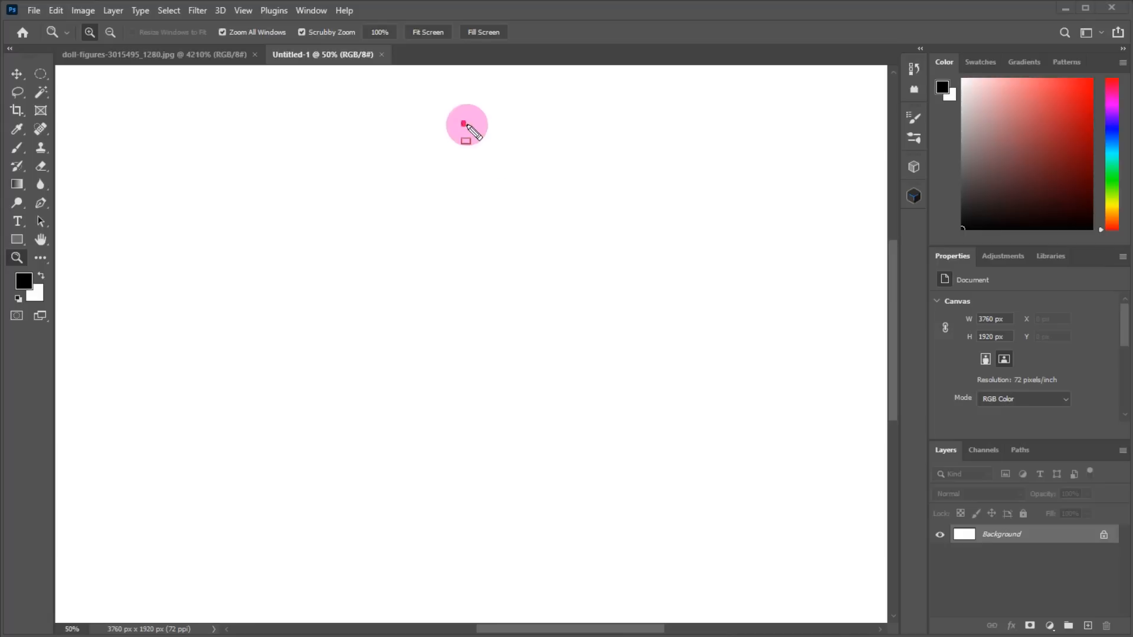
{"action": "left_click_drag", "start_coordinate": [464, 124], "coordinate": [630, 414]}
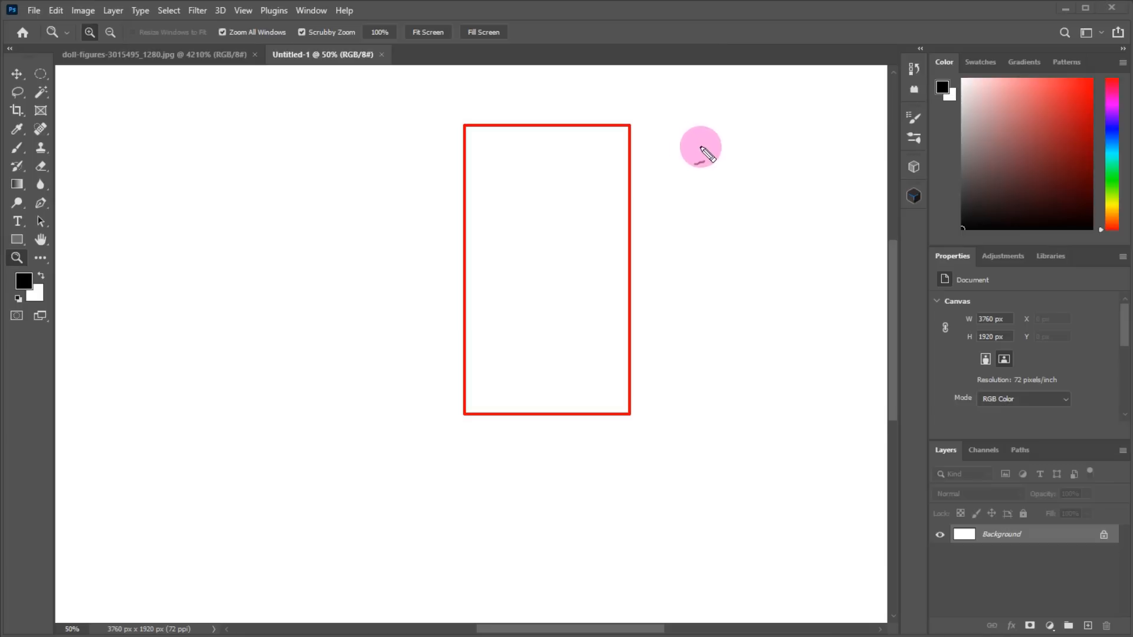
{"action": "mouse_move", "coordinate": [685, 122]}
{"action": "left_mouse_down"}
{"action": "mouse_move", "coordinate": [682, 159]}
{"action": "mouse_move", "coordinate": [726, 126]}
{"action": "mouse_move", "coordinate": [773, 150]}
{"action": "mouse_move", "coordinate": [752, 151]}
{"action": "mouse_move", "coordinate": [781, 140]}
{"action": "mouse_move", "coordinate": [802, 152]}
{"action": "left_mouse_up"}
{"action": "mouse_move", "coordinate": [820, 123]}
{"action": "left_mouse_down"}
{"action": "mouse_move", "coordinate": [821, 147]}
{"action": "mouse_move", "coordinate": [854, 126]}
{"action": "left_mouse_up"}
{"action": "left_click_drag", "start_coordinate": [680, 187], "coordinate": [883, 157]}
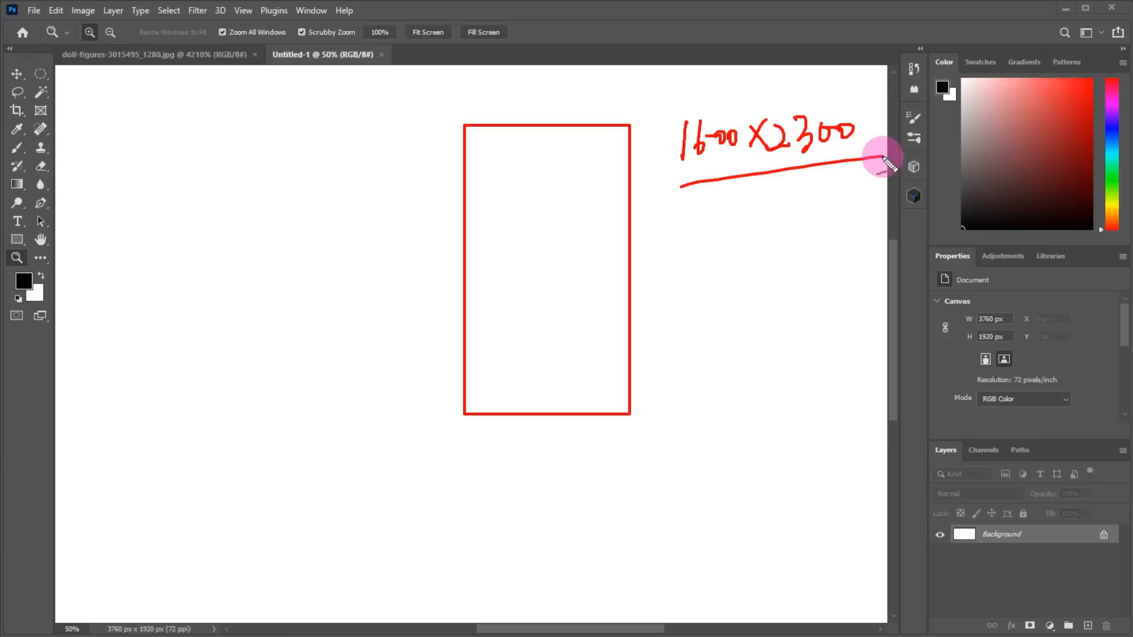
{"action": "mouse_move", "coordinate": [464, 122]}
{"action": "left_mouse_down"}
{"action": "mouse_move", "coordinate": [541, 98]}
{"action": "mouse_move", "coordinate": [622, 124]}
{"action": "left_mouse_up"}
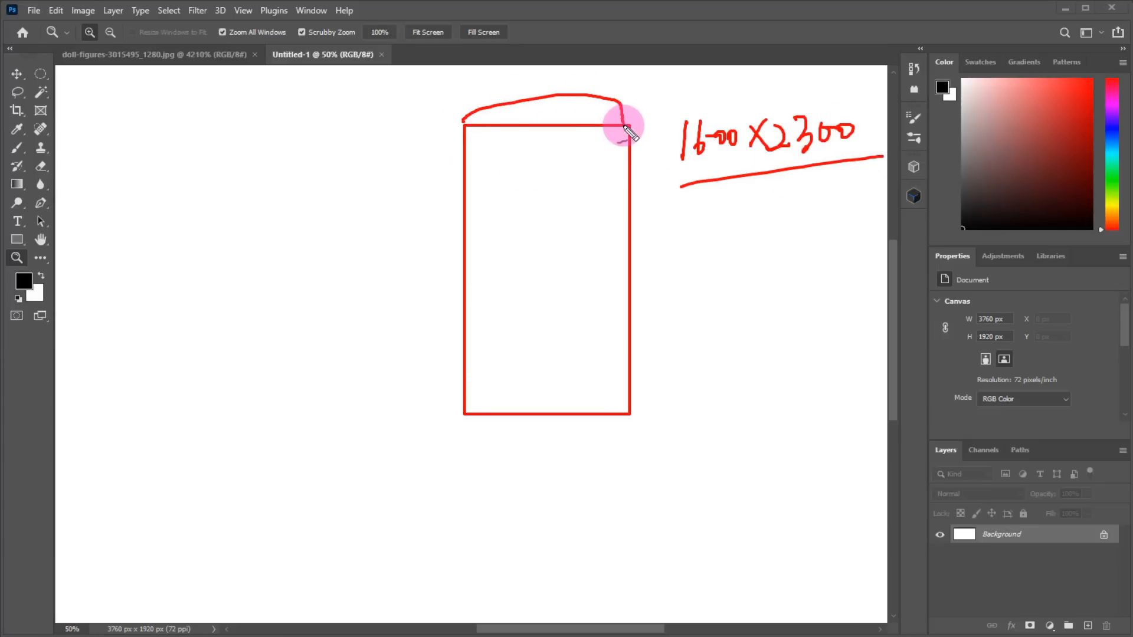
{"action": "left_click_drag", "start_coordinate": [496, 127], "coordinate": [497, 137]}
{"action": "left_click_drag", "start_coordinate": [506, 127], "coordinate": [506, 137]}
{"action": "left_click_drag", "start_coordinate": [517, 128], "coordinate": [526, 137]}
{"action": "left_click_drag", "start_coordinate": [535, 127], "coordinate": [536, 137]}
{"action": "left_click_drag", "start_coordinate": [551, 126], "coordinate": [551, 137]}
{"action": "left_click_drag", "start_coordinate": [641, 70], "coordinate": [665, 71]}
{"action": "mouse_move", "coordinate": [453, 140]}
{"action": "left_mouse_down"}
{"action": "mouse_move", "coordinate": [437, 313]}
{"action": "mouse_move", "coordinate": [464, 406]}
{"action": "left_mouse_up"}
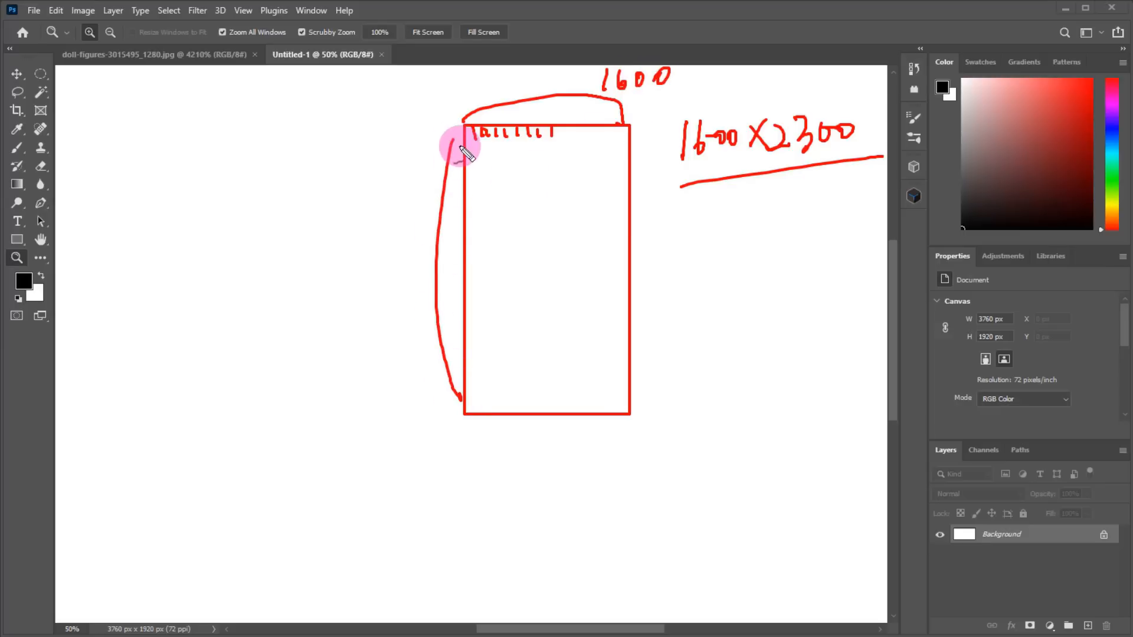
{"action": "left_click_drag", "start_coordinate": [467, 157], "coordinate": [473, 157]}
{"action": "left_click_drag", "start_coordinate": [469, 167], "coordinate": [474, 168]}
{"action": "left_click_drag", "start_coordinate": [470, 177], "coordinate": [476, 191]}
{"action": "left_click_drag", "start_coordinate": [475, 204], "coordinate": [480, 206]}
{"action": "left_click_drag", "start_coordinate": [478, 220], "coordinate": [488, 230]}
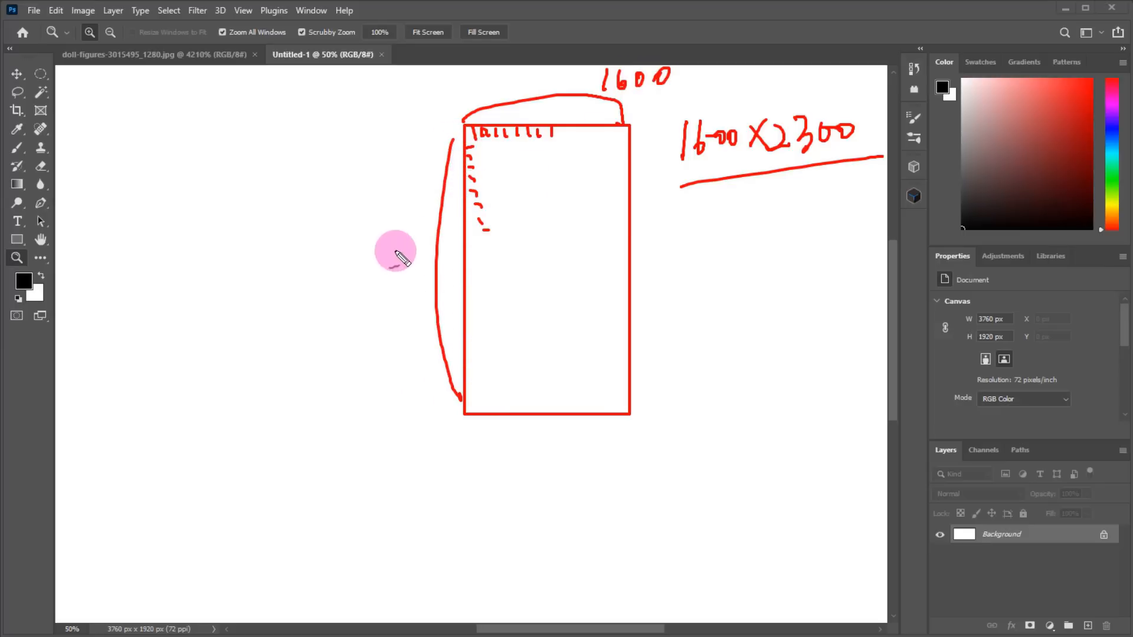
{"action": "left_click_drag", "start_coordinate": [388, 269], "coordinate": [389, 271]}
{"action": "mouse_move", "coordinate": [386, 242]}
{"action": "left_mouse_down"}
{"action": "mouse_move", "coordinate": [400, 269]}
{"action": "mouse_move", "coordinate": [437, 231]}
{"action": "left_mouse_up"}
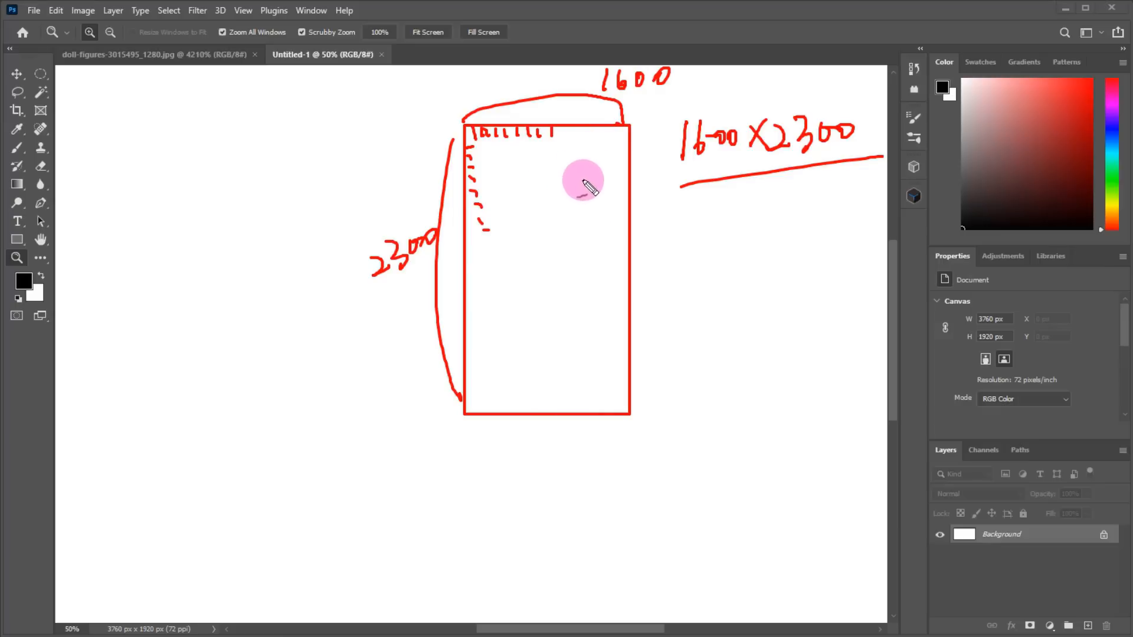
{"action": "mouse_move", "coordinate": [593, 210]}
{"action": "left_mouse_down"}
{"action": "mouse_move", "coordinate": [776, 213]}
{"action": "mouse_move", "coordinate": [743, 259]}
{"action": "mouse_move", "coordinate": [757, 269]}
{"action": "left_mouse_up"}
{"action": "mouse_move", "coordinate": [770, 217]}
{"action": "left_mouse_down"}
{"action": "mouse_move", "coordinate": [771, 202]}
{"action": "mouse_move", "coordinate": [784, 346]}
{"action": "mouse_move", "coordinate": [741, 286]}
{"action": "left_mouse_up"}
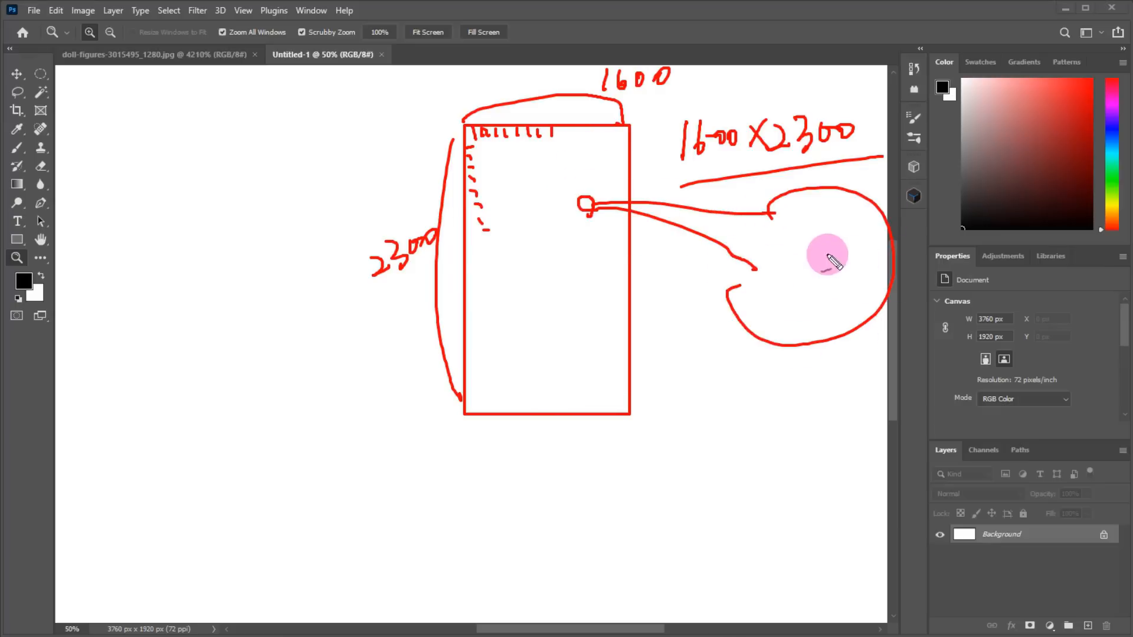
{"action": "left_click_drag", "start_coordinate": [773, 237], "coordinate": [878, 219]}
{"action": "left_click_drag", "start_coordinate": [770, 258], "coordinate": [860, 240]}
{"action": "left_click_drag", "start_coordinate": [770, 277], "coordinate": [888, 254]}
{"action": "left_click_drag", "start_coordinate": [779, 299], "coordinate": [874, 279]}
{"action": "left_click_drag", "start_coordinate": [784, 213], "coordinate": [803, 318]}
{"action": "mouse_move", "coordinate": [810, 215]}
{"action": "left_mouse_down"}
{"action": "mouse_move", "coordinate": [828, 322]}
{"action": "mouse_move", "coordinate": [824, 308]}
{"action": "left_mouse_up"}
{"action": "left_click_drag", "start_coordinate": [829, 223], "coordinate": [841, 295]}
{"action": "left_click_drag", "start_coordinate": [845, 215], "coordinate": [856, 293]}
{"action": "left_click_drag", "start_coordinate": [864, 218], "coordinate": [880, 309]}
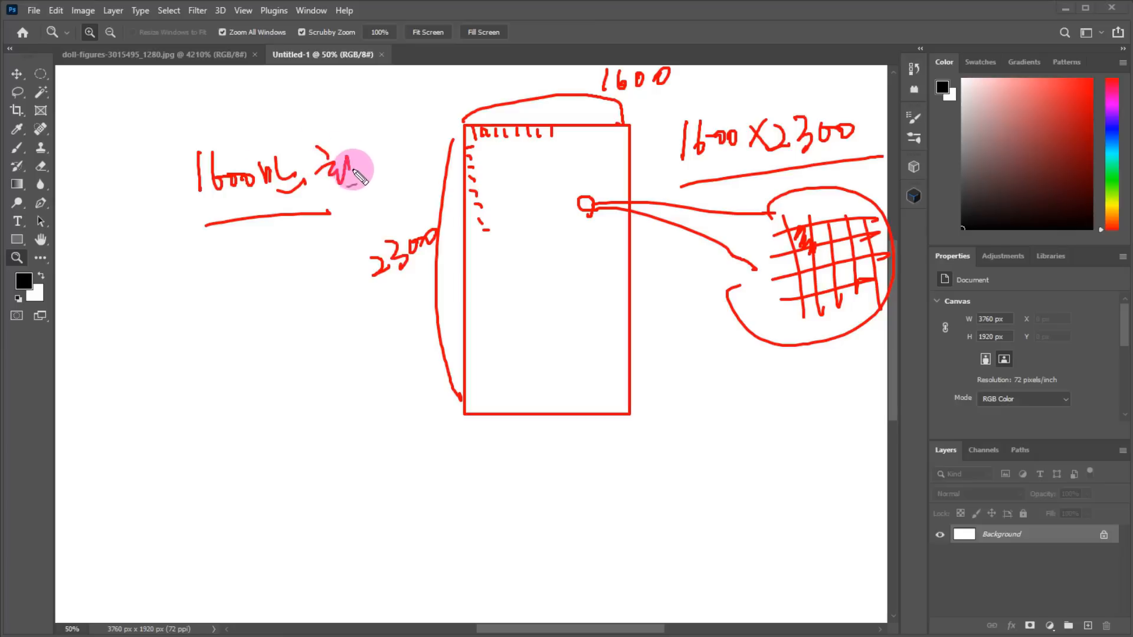
{"action": "mouse_move", "coordinate": [354, 171]}
{"action": "left_mouse_down"}
{"action": "mouse_move", "coordinate": [369, 147]}
{"action": "mouse_move", "coordinate": [392, 171]}
{"action": "left_mouse_up"}
{"action": "left_click", "coordinate": [396, 166]}
{"action": "mouse_move", "coordinate": [188, 273]}
{"action": "left_mouse_down"}
{"action": "mouse_move", "coordinate": [192, 299]}
{"action": "mouse_move", "coordinate": [216, 268]}
{"action": "mouse_move", "coordinate": [273, 269]}
{"action": "left_mouse_up"}
{"action": "mouse_move", "coordinate": [248, 322]}
{"action": "left_mouse_down"}
{"action": "mouse_move", "coordinate": [225, 347]}
{"action": "mouse_move", "coordinate": [263, 328]}
{"action": "left_mouse_up"}
{"action": "left_click_drag", "start_coordinate": [228, 371], "coordinate": [292, 349]}
{"action": "mouse_move", "coordinate": [277, 322]}
{"action": "left_mouse_down"}
{"action": "mouse_move", "coordinate": [292, 335]}
{"action": "mouse_move", "coordinate": [288, 364]}
{"action": "left_mouse_up"}
{"action": "left_click_drag", "start_coordinate": [296, 331], "coordinate": [296, 368]}
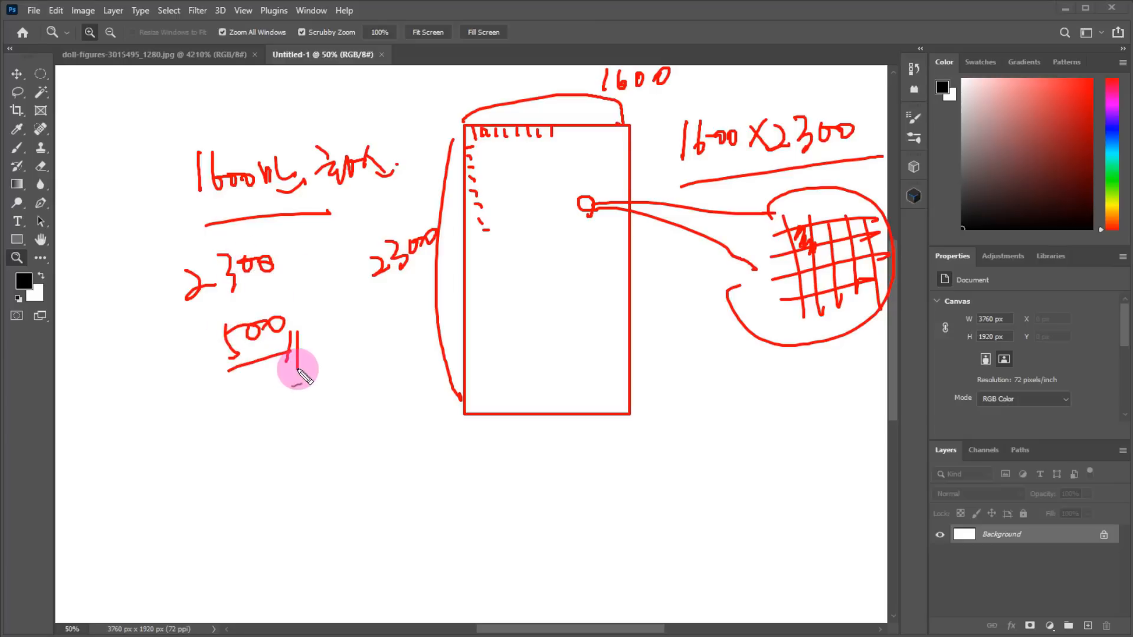
{"action": "mouse_move", "coordinate": [424, 337]}
{"action": "left_mouse_down"}
{"action": "mouse_move", "coordinate": [334, 359]}
{"action": "mouse_move", "coordinate": [353, 378]}
{"action": "left_mouse_up"}
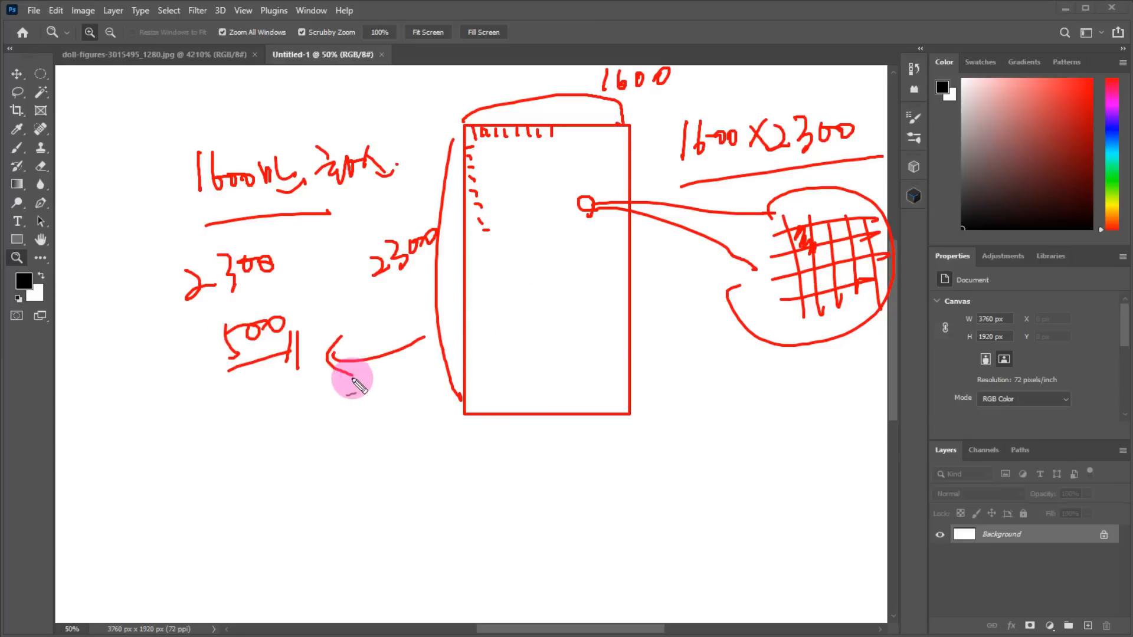
{"action": "left_click_drag", "start_coordinate": [213, 383], "coordinate": [290, 355]}
{"action": "mouse_move", "coordinate": [219, 434]}
{"action": "left_mouse_down"}
{"action": "mouse_move", "coordinate": [233, 455]}
{"action": "mouse_move", "coordinate": [260, 416]}
{"action": "mouse_move", "coordinate": [284, 412]}
{"action": "mouse_move", "coordinate": [295, 454]}
{"action": "mouse_move", "coordinate": [327, 433]}
{"action": "left_mouse_up"}
{"action": "mouse_move", "coordinate": [224, 384]}
{"action": "left_mouse_down"}
{"action": "mouse_move", "coordinate": [284, 368]}
{"action": "mouse_move", "coordinate": [255, 341]}
{"action": "mouse_move", "coordinate": [259, 363]}
{"action": "mouse_move", "coordinate": [232, 310]}
{"action": "mouse_move", "coordinate": [281, 377]}
{"action": "left_mouse_up"}
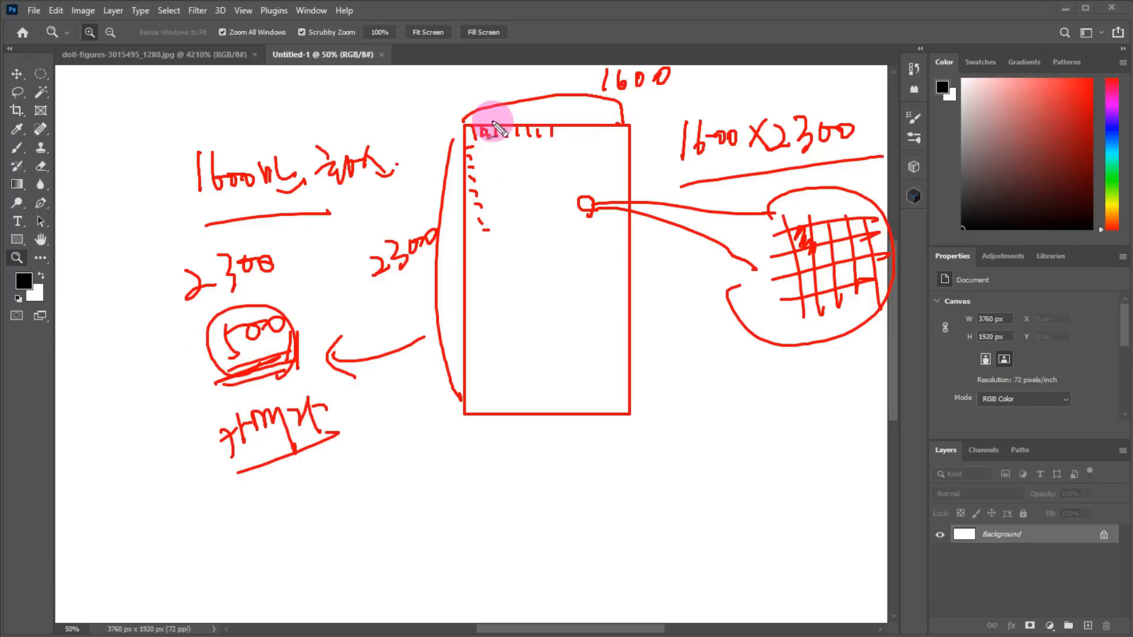
{"action": "mouse_move", "coordinate": [657, 80]}
{"action": "left_mouse_down"}
{"action": "mouse_move", "coordinate": [631, 107]}
{"action": "mouse_move", "coordinate": [618, 64]}
{"action": "mouse_move", "coordinate": [661, 109]}
{"action": "left_mouse_up"}
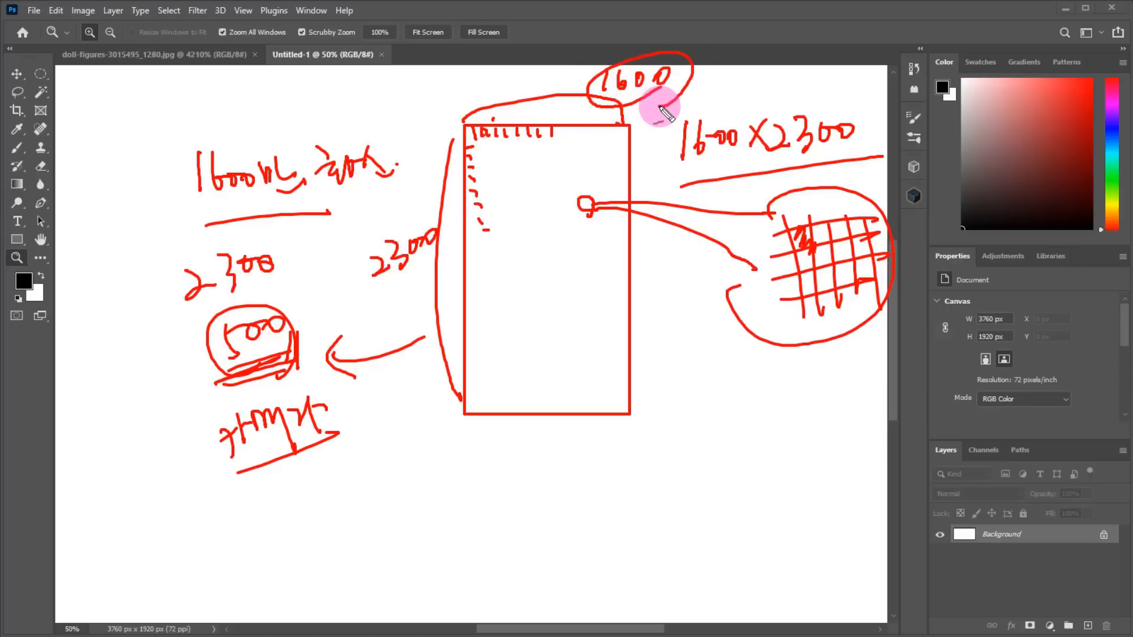
{"action": "mouse_move", "coordinate": [472, 466]}
{"action": "left_mouse_down"}
{"action": "mouse_move", "coordinate": [470, 509]}
{"action": "mouse_move", "coordinate": [487, 492]}
{"action": "mouse_move", "coordinate": [534, 491]}
{"action": "mouse_move", "coordinate": [520, 476]}
{"action": "left_mouse_up"}
{"action": "left_click_drag", "start_coordinate": [375, 310], "coordinate": [448, 255]}
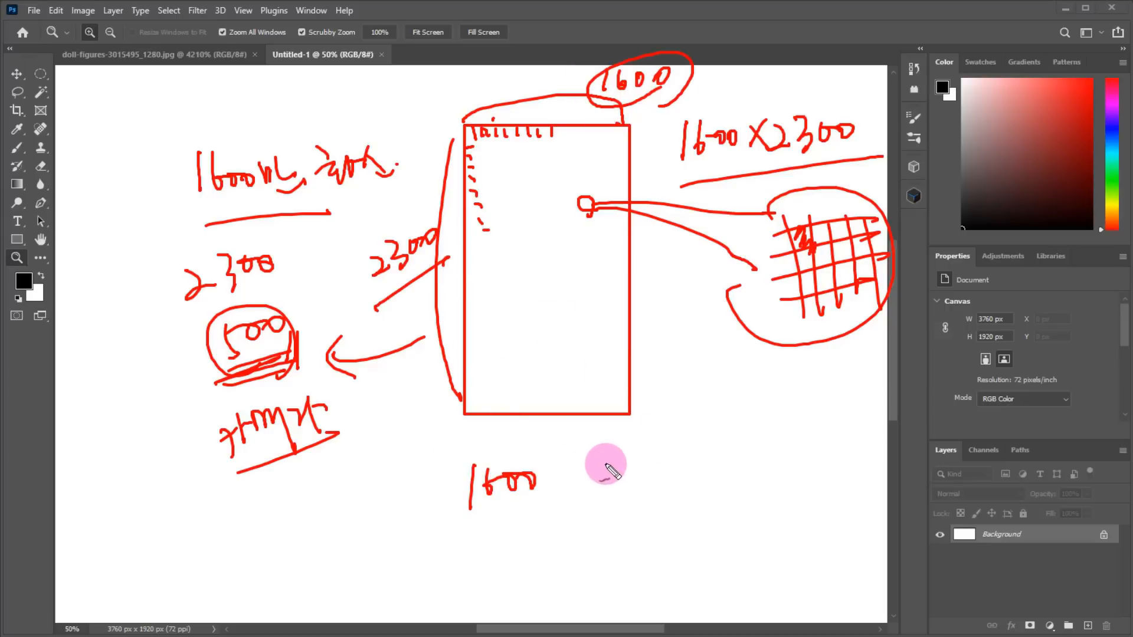
{"action": "mouse_move", "coordinate": [587, 463]}
{"action": "left_mouse_down"}
{"action": "mouse_move", "coordinate": [581, 483]}
{"action": "mouse_move", "coordinate": [631, 463]}
{"action": "mouse_move", "coordinate": [679, 472]}
{"action": "left_mouse_up"}
{"action": "left_click_drag", "start_coordinate": [519, 176], "coordinate": [492, 252]}
{"action": "left_click_drag", "start_coordinate": [551, 194], "coordinate": [518, 295]}
{"action": "left_click_drag", "start_coordinate": [570, 221], "coordinate": [565, 245]}
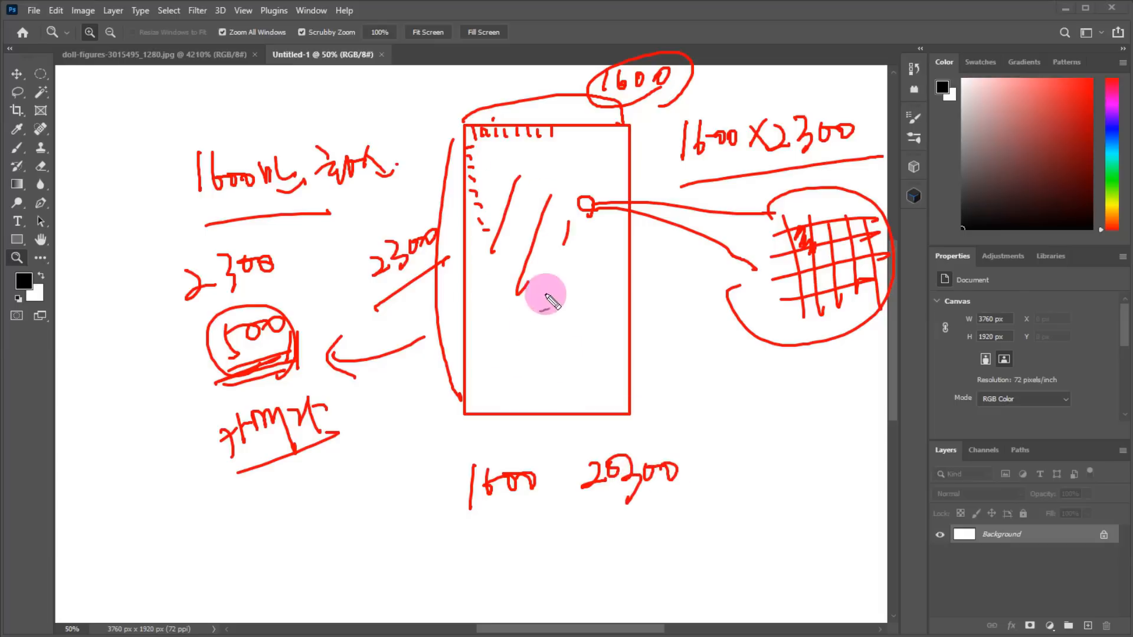
{"action": "left_click_drag", "start_coordinate": [545, 294], "coordinate": [530, 322]}
{"action": "left_click_drag", "start_coordinate": [590, 263], "coordinate": [558, 347]}
{"action": "left_click_drag", "start_coordinate": [585, 295], "coordinate": [569, 353]}
{"action": "left_click_drag", "start_coordinate": [570, 470], "coordinate": [558, 506]}
{"action": "left_click_drag", "start_coordinate": [556, 478], "coordinate": [576, 503]}
{"action": "left_click_drag", "start_coordinate": [690, 466], "coordinate": [713, 463]}
{"action": "left_click_drag", "start_coordinate": [684, 472], "coordinate": [879, 447]}
{"action": "mouse_move", "coordinate": [731, 472]}
{"action": "left_mouse_down"}
{"action": "mouse_move", "coordinate": [749, 405]}
{"action": "mouse_move", "coordinate": [864, 439]}
{"action": "mouse_move", "coordinate": [751, 425]}
{"action": "mouse_move", "coordinate": [766, 442]}
{"action": "mouse_move", "coordinate": [804, 417]}
{"action": "mouse_move", "coordinate": [824, 428]}
{"action": "mouse_move", "coordinate": [845, 419]}
{"action": "left_mouse_up"}
{"action": "left_click_drag", "start_coordinate": [832, 420], "coordinate": [841, 459]}
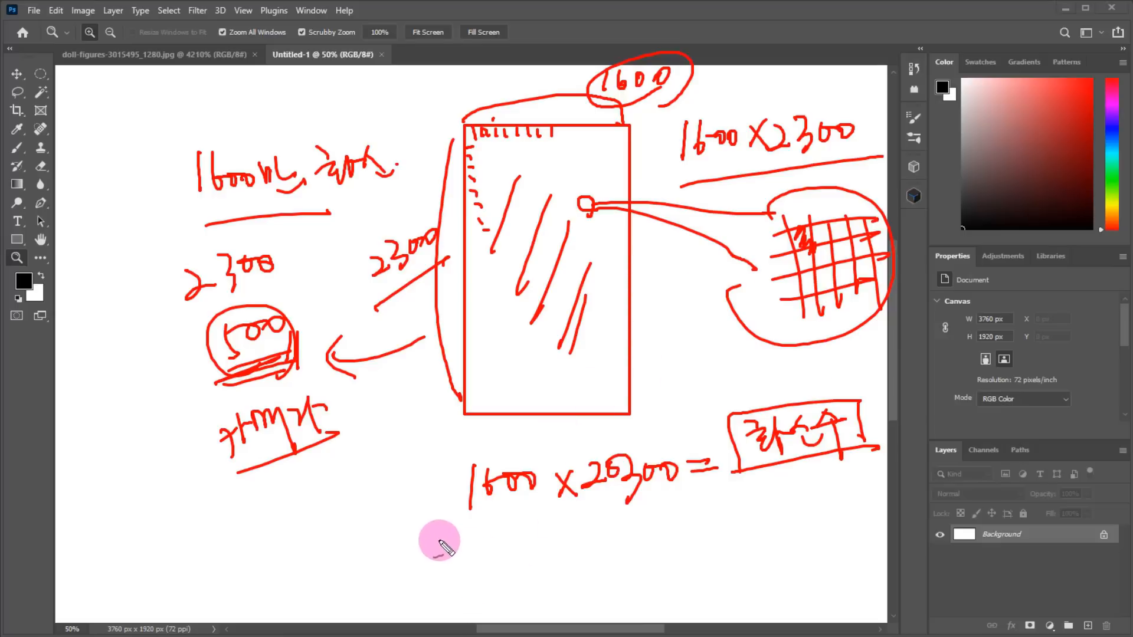
{"action": "left_click_drag", "start_coordinate": [428, 534], "coordinate": [682, 520]}
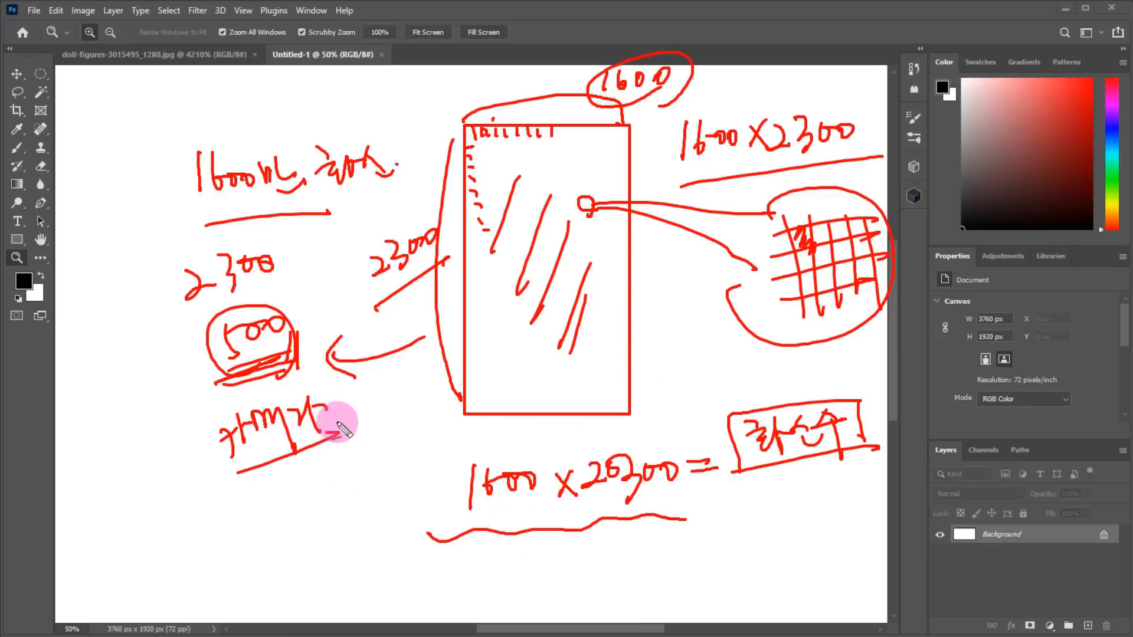
Handwrite HD and Full HD below the camera note with the on-screen pen, and underline both
{"action": "mouse_move", "coordinate": [291, 489]}
{"action": "left_mouse_down"}
{"action": "mouse_move", "coordinate": [316, 481]}
{"action": "mouse_move", "coordinate": [329, 506]}
{"action": "left_mouse_up"}
{"action": "left_click_drag", "start_coordinate": [284, 538], "coordinate": [368, 566]}
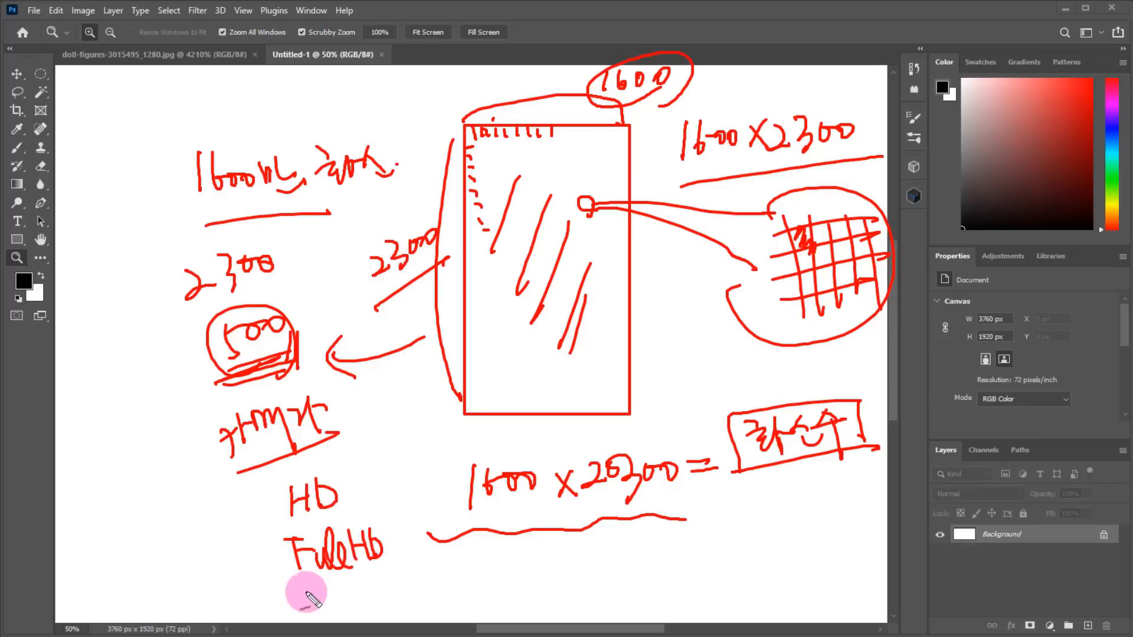
{"action": "left_click_drag", "start_coordinate": [304, 590], "coordinate": [395, 578]}
{"action": "left_click_drag", "start_coordinate": [273, 515], "coordinate": [331, 512]}
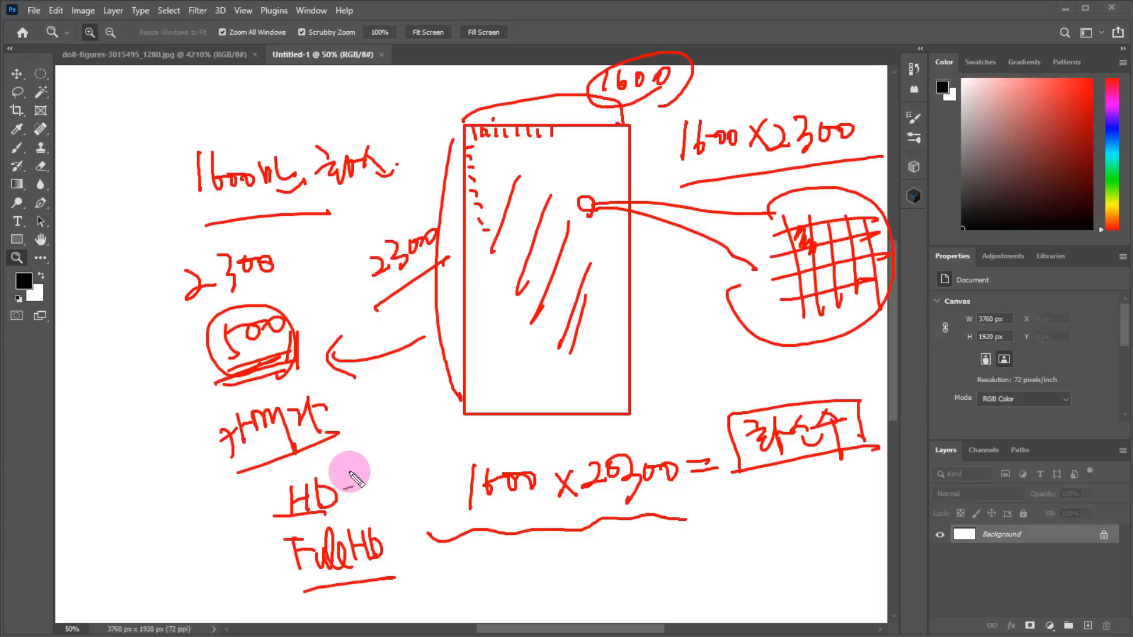
Write 1280 x 768 beside HD, underline it, and sketch a screen frame with width and height lines
{"action": "mouse_move", "coordinate": [355, 461]}
{"action": "left_mouse_down"}
{"action": "mouse_move", "coordinate": [369, 476]}
{"action": "mouse_move", "coordinate": [389, 459]}
{"action": "mouse_move", "coordinate": [410, 469]}
{"action": "left_mouse_up"}
{"action": "mouse_move", "coordinate": [407, 453]}
{"action": "left_mouse_down"}
{"action": "mouse_move", "coordinate": [480, 455]}
{"action": "mouse_move", "coordinate": [450, 455]}
{"action": "left_mouse_up"}
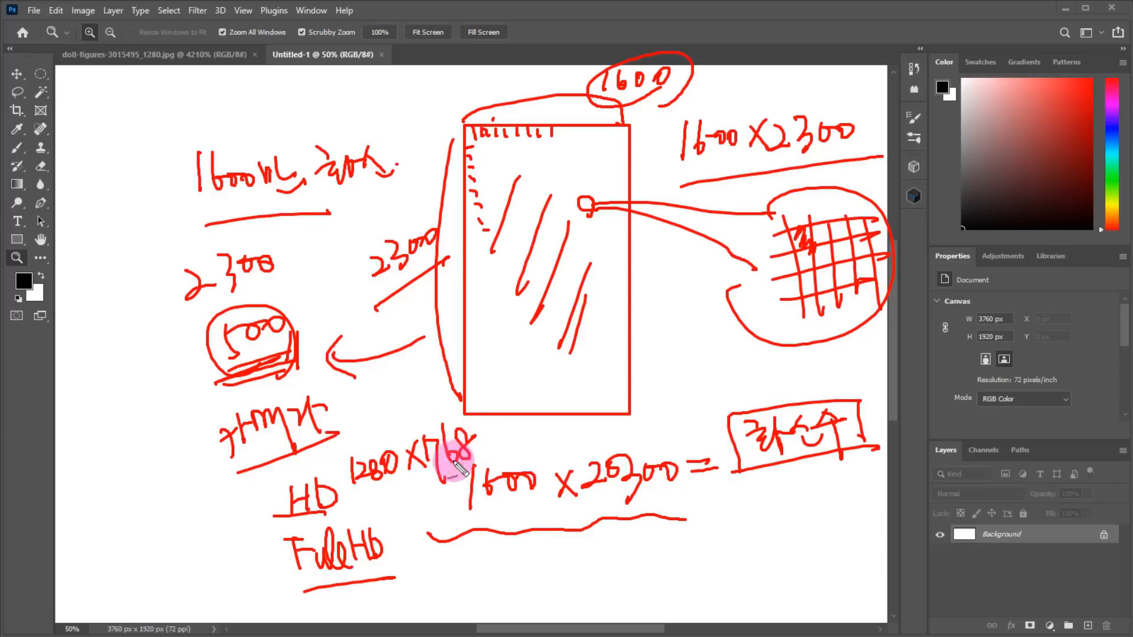
{"action": "left_click_drag", "start_coordinate": [371, 499], "coordinate": [472, 466]}
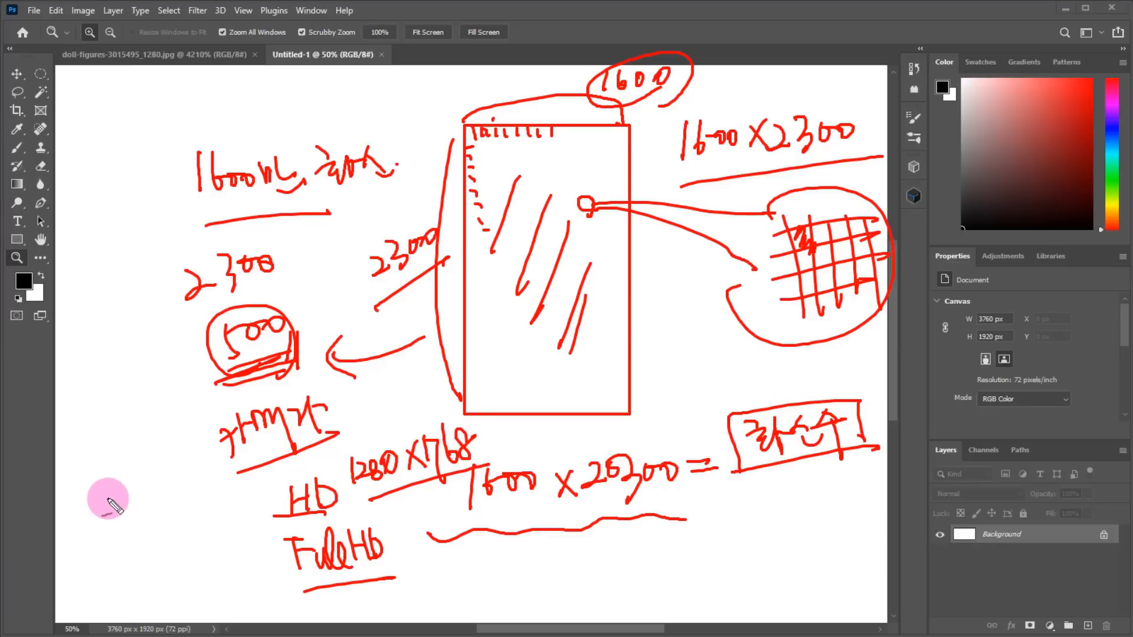
{"action": "mouse_move", "coordinate": [113, 493]}
{"action": "left_mouse_down"}
{"action": "mouse_move", "coordinate": [118, 567]}
{"action": "mouse_move", "coordinate": [222, 498]}
{"action": "mouse_move", "coordinate": [144, 587]}
{"action": "mouse_move", "coordinate": [96, 588]}
{"action": "mouse_move", "coordinate": [218, 471]}
{"action": "left_mouse_up"}
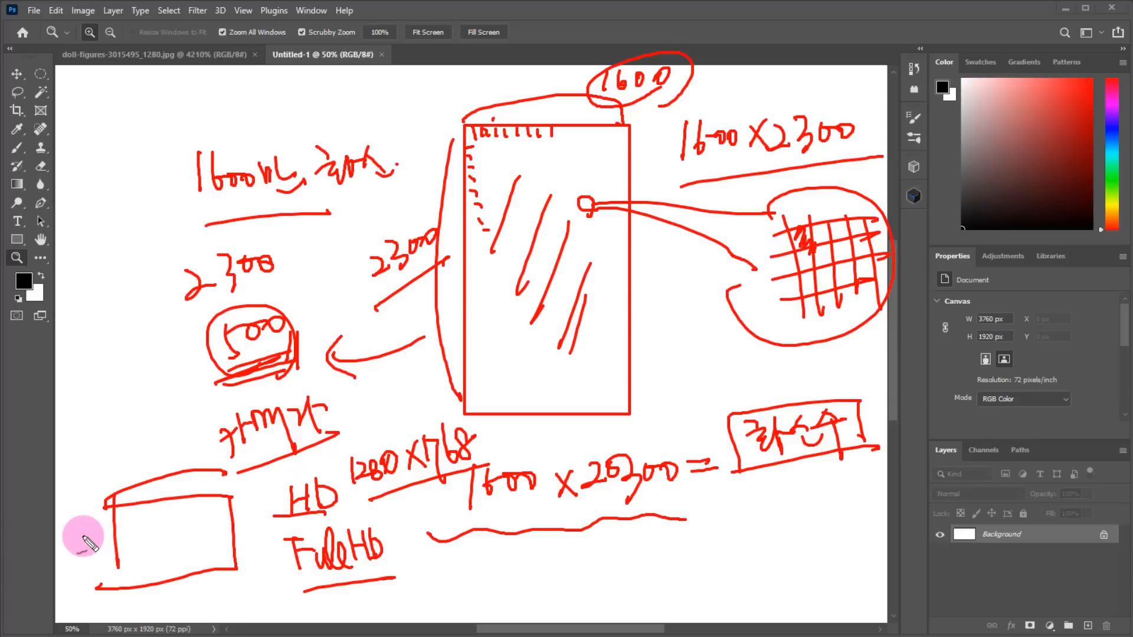
{"action": "left_click_drag", "start_coordinate": [83, 532], "coordinate": [115, 614]}
{"action": "left_click_drag", "start_coordinate": [372, 500], "coordinate": [457, 469]}
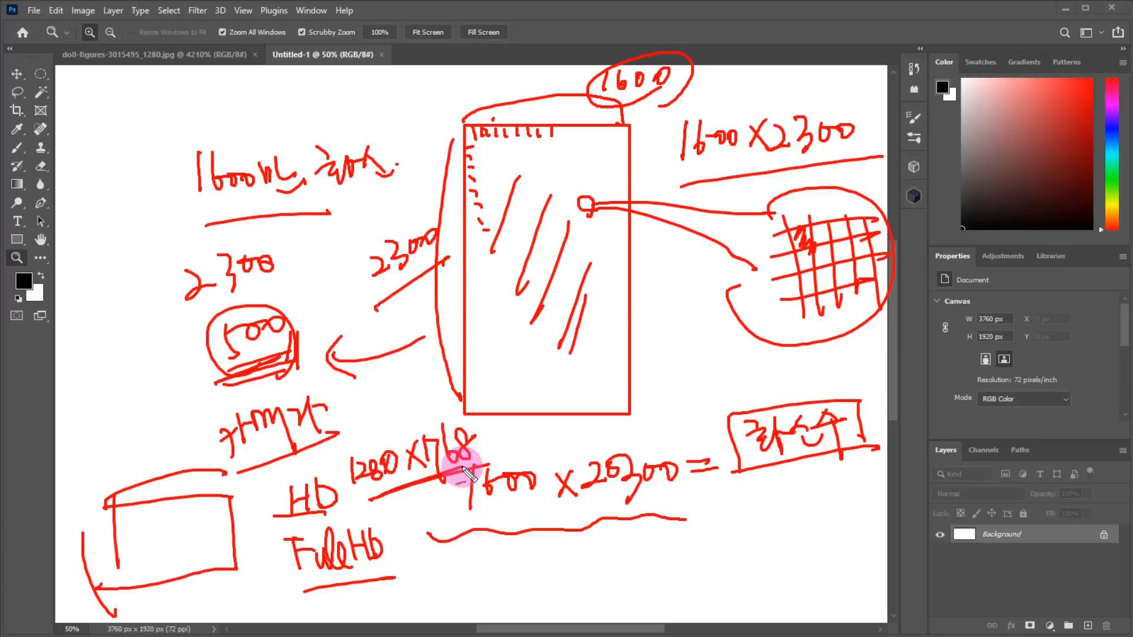
Handwrite the resolution 1920 x 1080 beside Full HD with the on-screen pen
{"action": "mouse_move", "coordinate": [342, 581]}
{"action": "left_mouse_down"}
{"action": "mouse_move", "coordinate": [396, 575]}
{"action": "mouse_move", "coordinate": [420, 591]}
{"action": "mouse_move", "coordinate": [435, 572]}
{"action": "mouse_move", "coordinate": [439, 590]}
{"action": "mouse_move", "coordinate": [470, 576]}
{"action": "mouse_move", "coordinate": [499, 584]}
{"action": "left_mouse_up"}
{"action": "left_click_drag", "start_coordinate": [497, 562], "coordinate": [483, 588]}
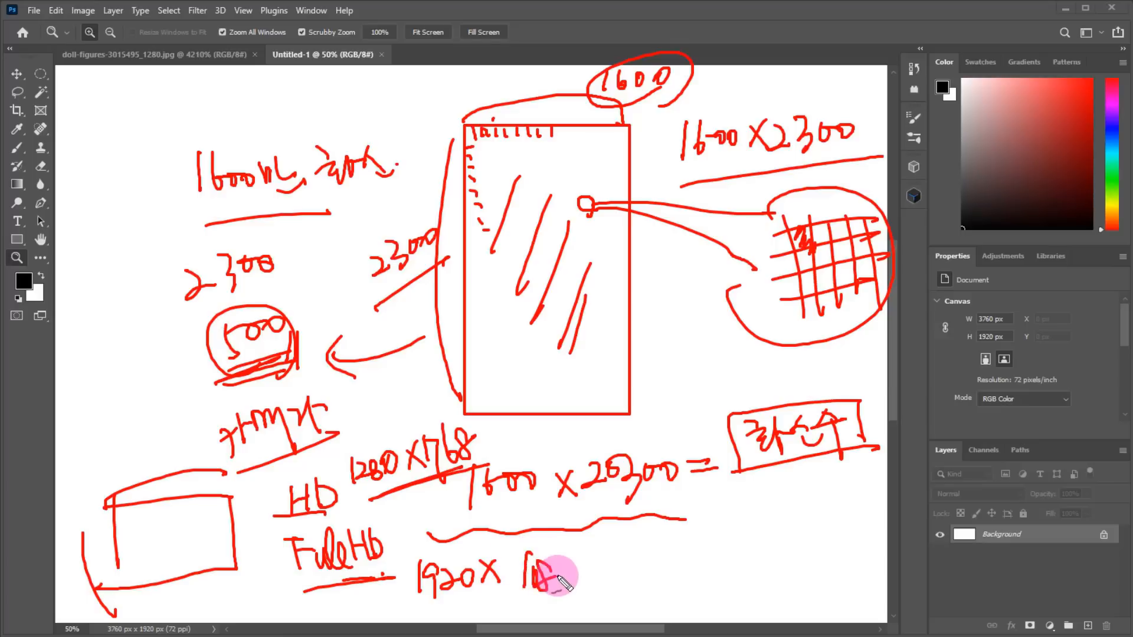
{"action": "mouse_move", "coordinate": [559, 578]}
{"action": "left_mouse_down"}
{"action": "mouse_move", "coordinate": [532, 592]}
{"action": "mouse_move", "coordinate": [598, 588]}
{"action": "left_mouse_up"}
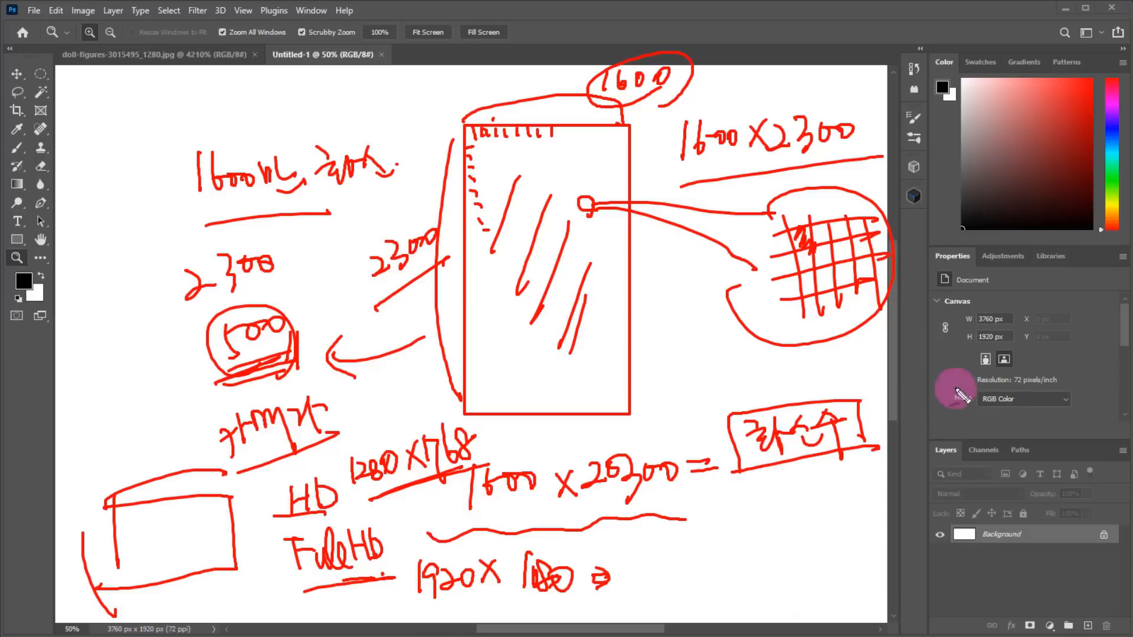
Write 4K beside the Full HD resolution, underline it, and circle it
{"action": "left_click_drag", "start_coordinate": [747, 533], "coordinate": [748, 582]}
{"action": "mouse_move", "coordinate": [760, 528]}
{"action": "left_mouse_down"}
{"action": "mouse_move", "coordinate": [771, 573]}
{"action": "mouse_move", "coordinate": [789, 572]}
{"action": "left_mouse_up"}
{"action": "left_click_drag", "start_coordinate": [719, 593], "coordinate": [795, 579]}
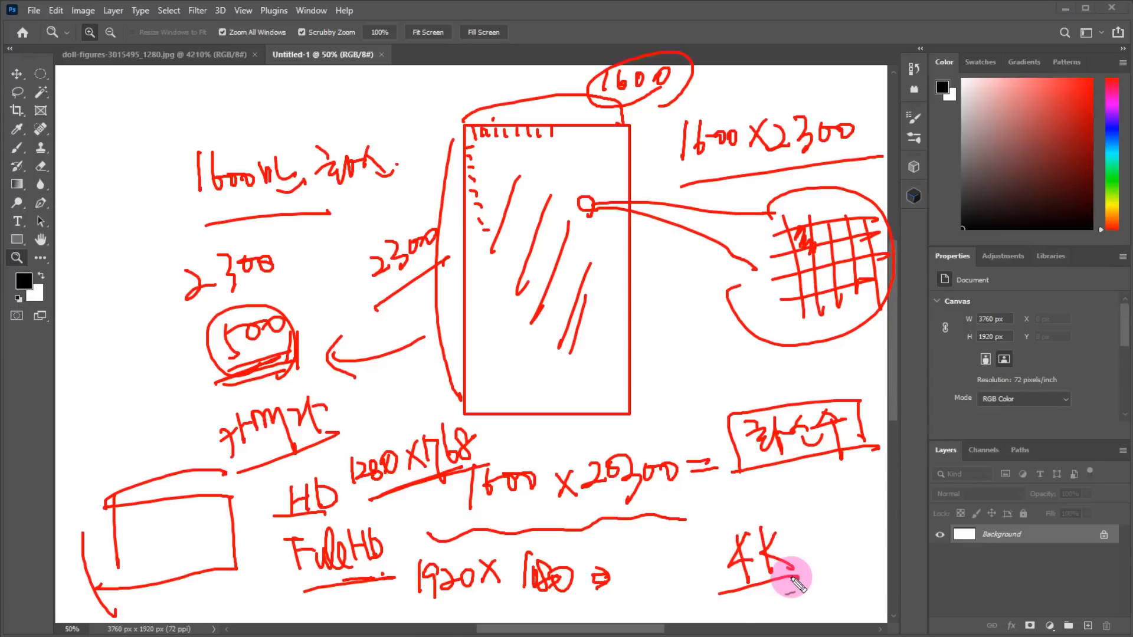
{"action": "left_click_drag", "start_coordinate": [726, 587], "coordinate": [799, 582]}
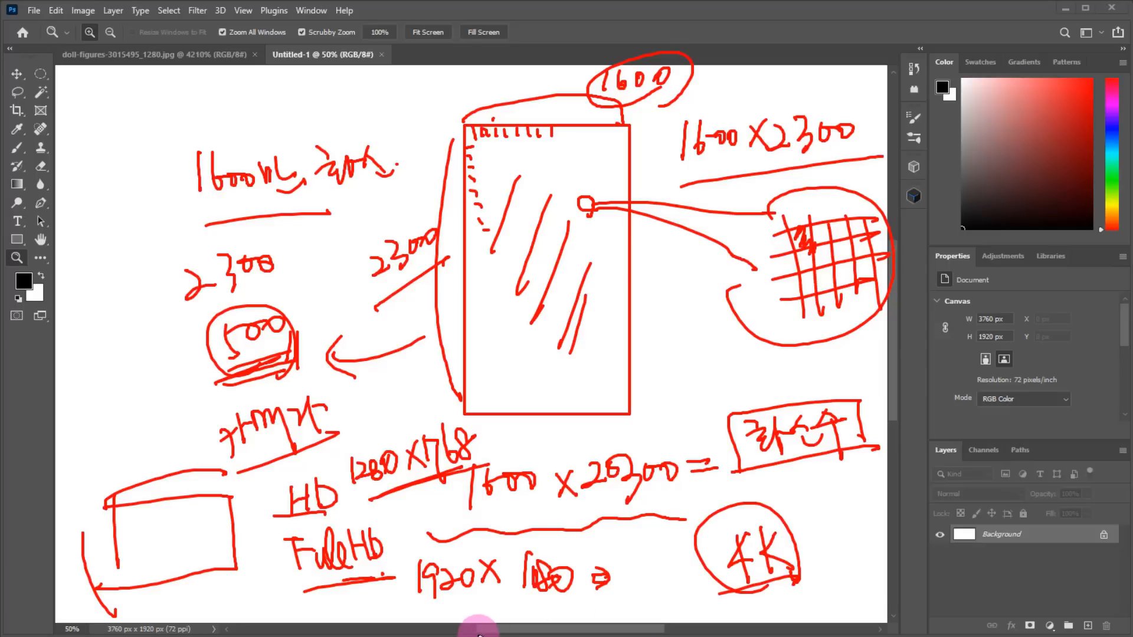
Underline the Full HD resolution, circle 1920, and add x2 notes with arrows around 4K
{"action": "left_click_drag", "start_coordinate": [399, 590], "coordinate": [608, 582]}
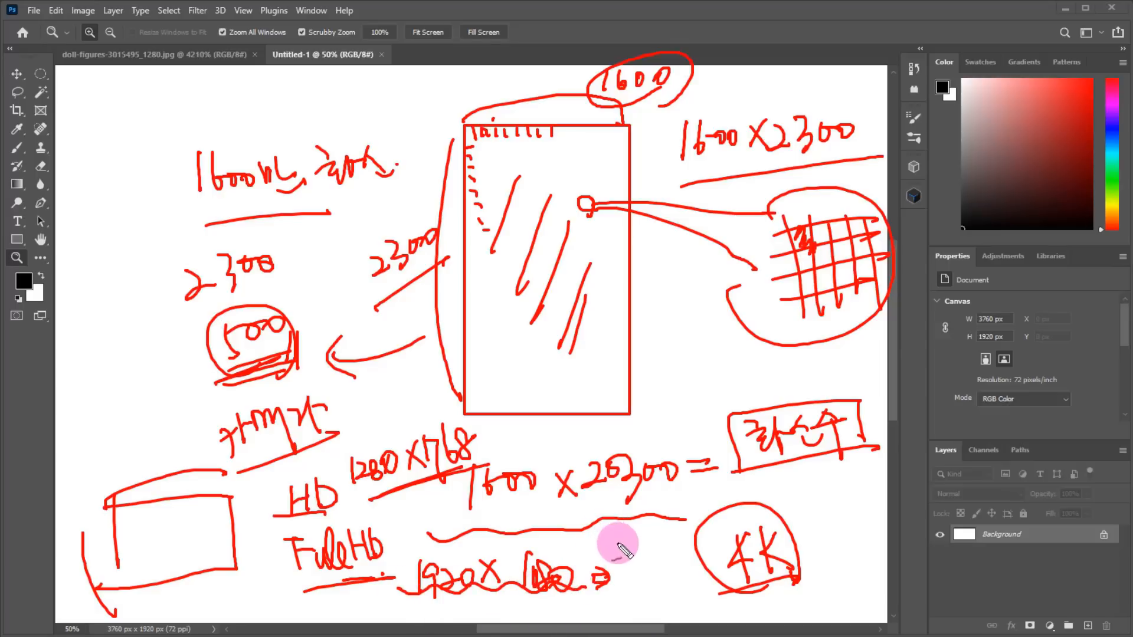
{"action": "left_click_drag", "start_coordinate": [392, 594], "coordinate": [472, 608]}
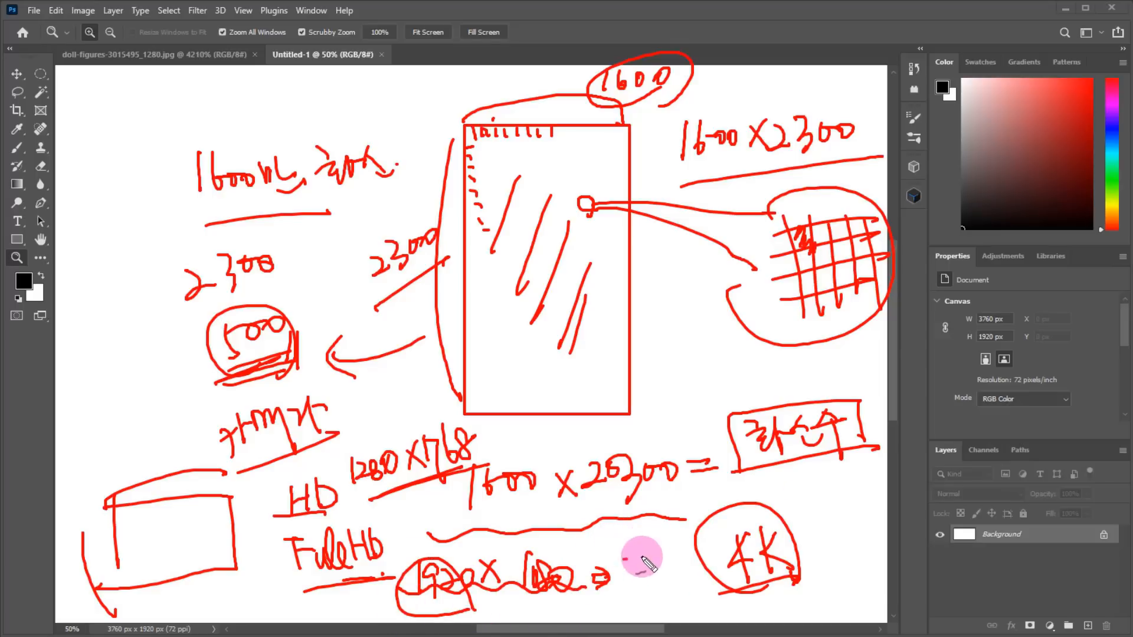
{"action": "mouse_move", "coordinate": [641, 557]}
{"action": "left_mouse_down"}
{"action": "mouse_move", "coordinate": [672, 532]}
{"action": "mouse_move", "coordinate": [660, 567]}
{"action": "mouse_move", "coordinate": [646, 550]}
{"action": "left_mouse_up"}
{"action": "mouse_move", "coordinate": [788, 481]}
{"action": "left_mouse_down"}
{"action": "mouse_move", "coordinate": [850, 463]}
{"action": "mouse_move", "coordinate": [843, 484]}
{"action": "mouse_move", "coordinate": [859, 479]}
{"action": "left_mouse_up"}
{"action": "left_click_drag", "start_coordinate": [798, 498], "coordinate": [809, 538]}
{"action": "mouse_move", "coordinate": [794, 534]}
{"action": "left_mouse_down"}
{"action": "mouse_move", "coordinate": [814, 540]}
{"action": "mouse_move", "coordinate": [788, 530]}
{"action": "mouse_move", "coordinate": [796, 536]}
{"action": "left_mouse_up"}
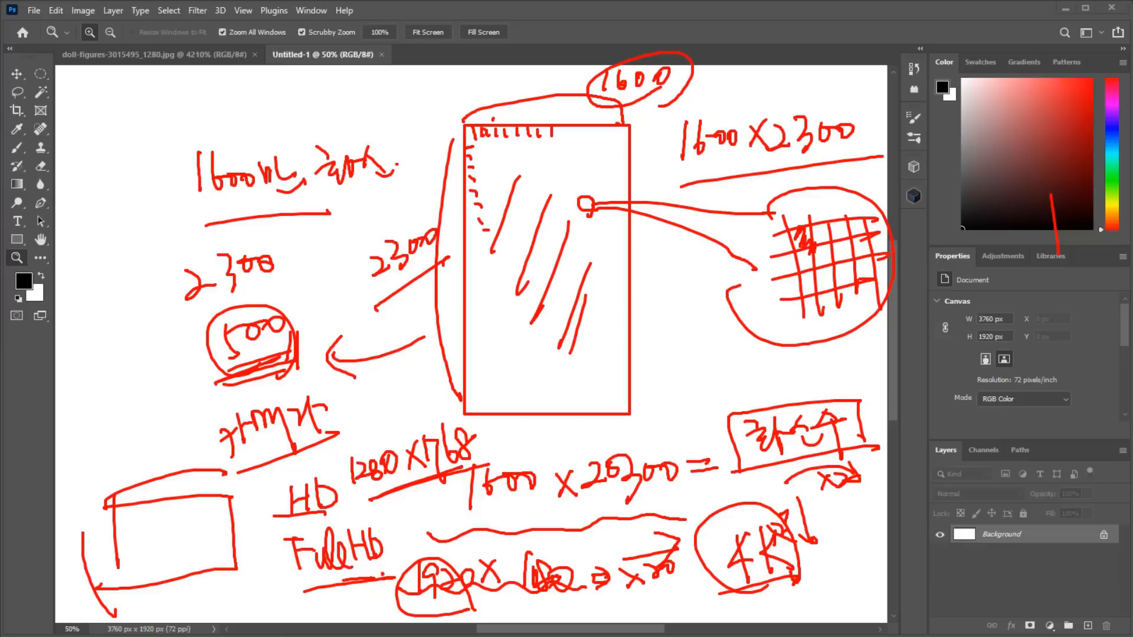
Clear all pen annotations and draw a large rectangle with its upper-left quarter labelled FHD, 1920 wide and 1080 high
{"action": "key", "text": "e"}
{"action": "mouse_move", "coordinate": [289, 149]}
{"action": "left_mouse_down"}
{"action": "mouse_move", "coordinate": [650, 311]}
{"action": "mouse_move", "coordinate": [692, 359]}
{"action": "mouse_move", "coordinate": [677, 373]}
{"action": "left_mouse_up"}
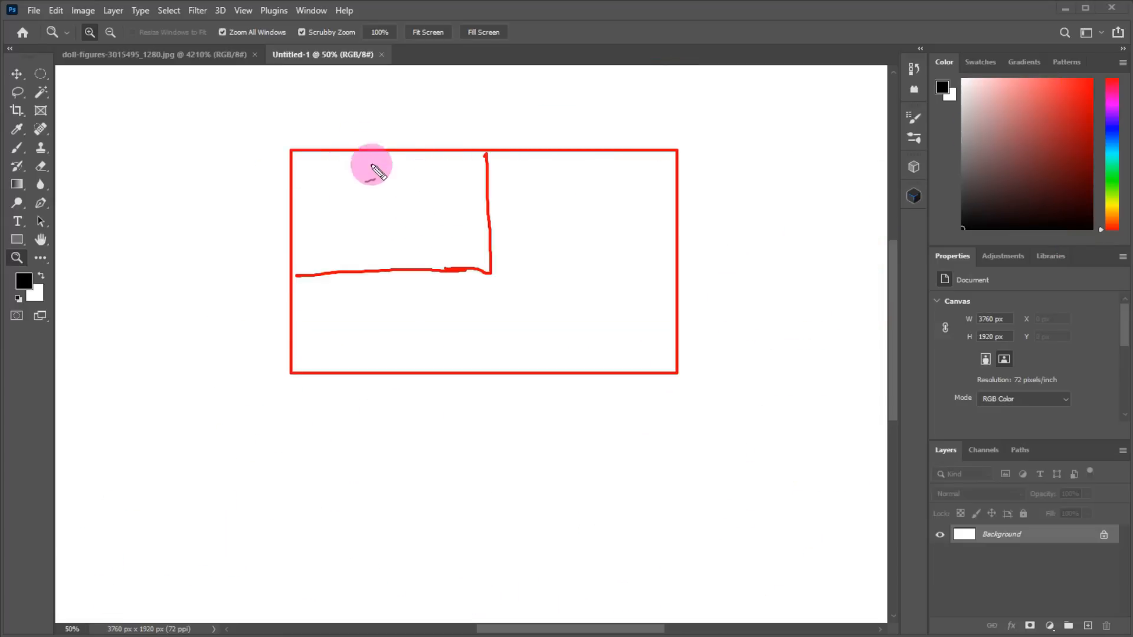
{"action": "mouse_move", "coordinate": [367, 183]}
{"action": "left_mouse_down"}
{"action": "mouse_move", "coordinate": [384, 195]}
{"action": "mouse_move", "coordinate": [404, 185]}
{"action": "mouse_move", "coordinate": [398, 205]}
{"action": "left_mouse_up"}
{"action": "mouse_move", "coordinate": [367, 124]}
{"action": "left_mouse_down"}
{"action": "mouse_move", "coordinate": [366, 147]}
{"action": "mouse_move", "coordinate": [382, 125]}
{"action": "left_mouse_up"}
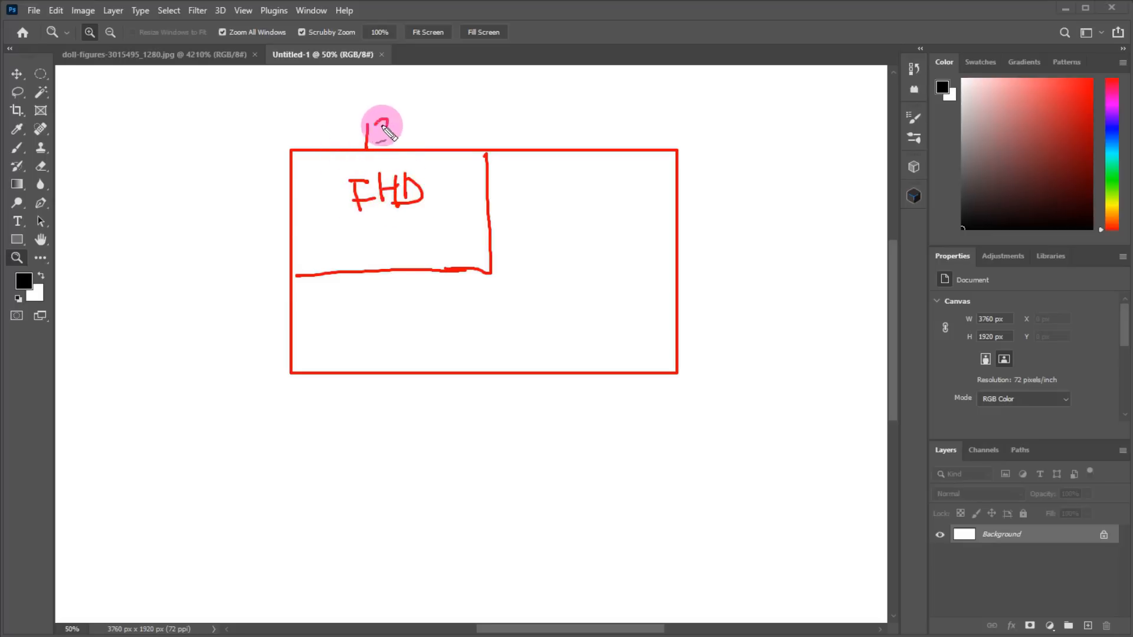
{"action": "mouse_move", "coordinate": [237, 210]}
{"action": "left_mouse_down"}
{"action": "mouse_move", "coordinate": [235, 230]}
{"action": "mouse_move", "coordinate": [271, 209]}
{"action": "left_mouse_up"}
{"action": "left_click_drag", "start_coordinate": [285, 206], "coordinate": [287, 214]}
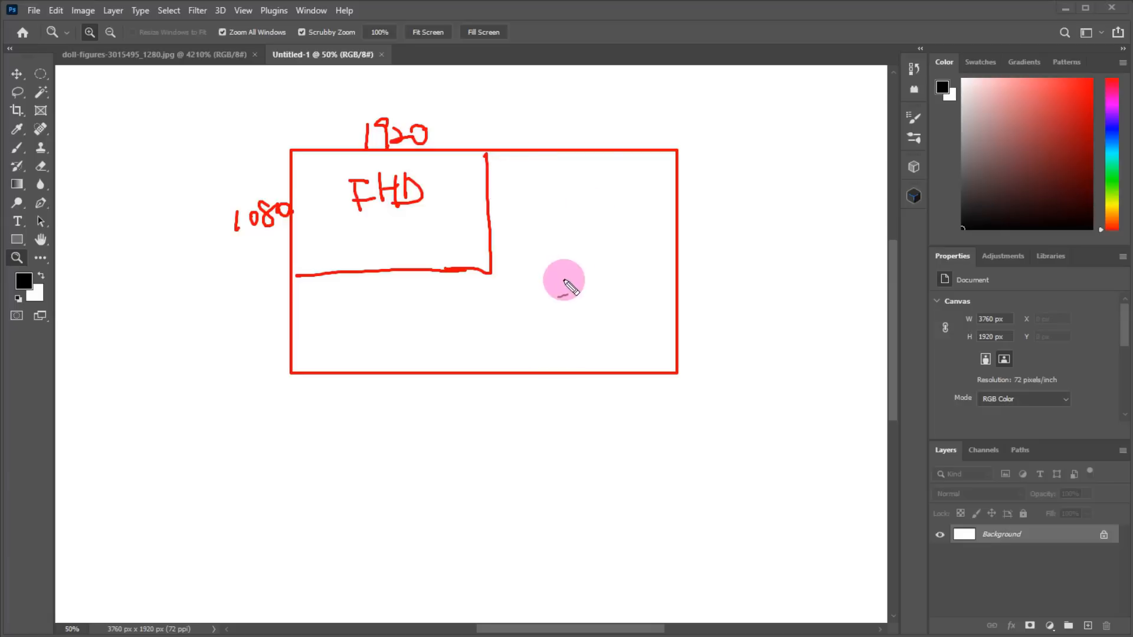
Label the large rectangle 4K and add x2 to both the 1920 width and the 1080 height
{"action": "left_click_drag", "start_coordinate": [523, 264], "coordinate": [539, 283]}
{"action": "left_click_drag", "start_coordinate": [521, 264], "coordinate": [524, 288]}
{"action": "left_click_drag", "start_coordinate": [545, 284], "coordinate": [566, 290]}
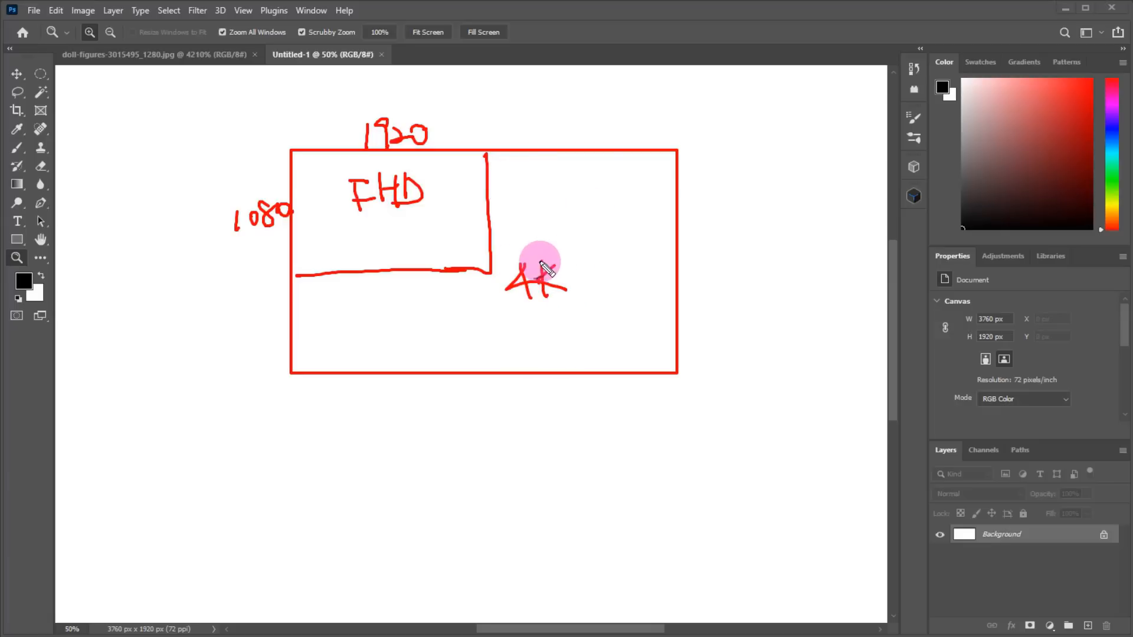
{"action": "left_click_drag", "start_coordinate": [446, 118], "coordinate": [439, 136]}
{"action": "left_click_drag", "start_coordinate": [433, 125], "coordinate": [472, 125]}
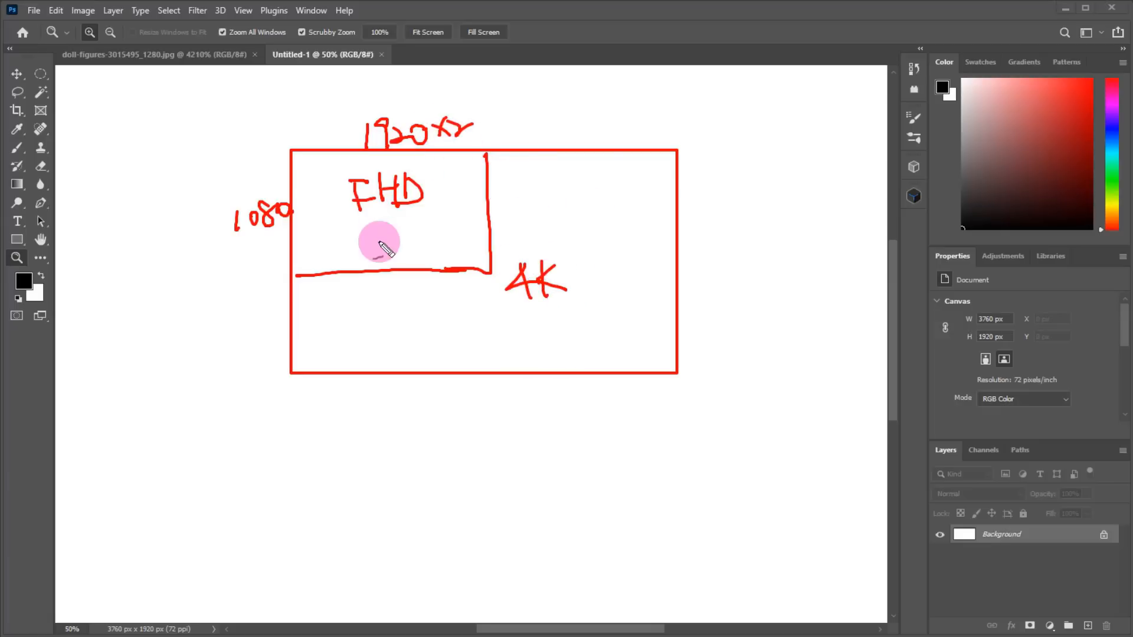
{"action": "left_click_drag", "start_coordinate": [247, 245], "coordinate": [264, 259]}
{"action": "mouse_move", "coordinate": [263, 243]}
{"action": "left_mouse_down"}
{"action": "mouse_move", "coordinate": [256, 263]}
{"action": "mouse_move", "coordinate": [273, 292]}
{"action": "left_mouse_up"}
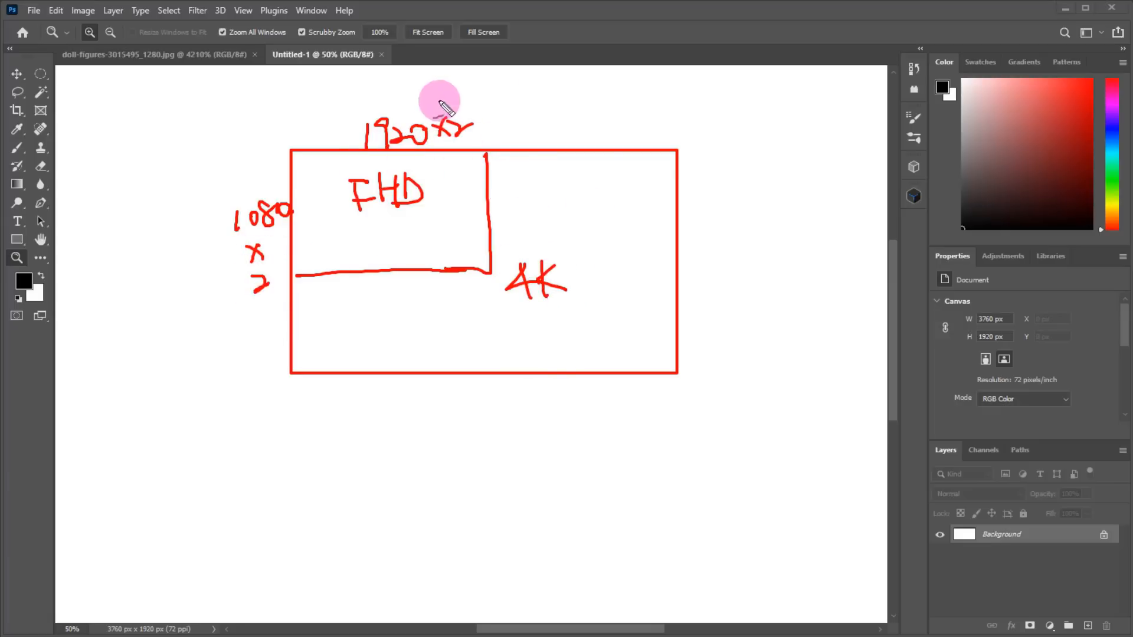
Draw arrows from both x2 notes to the rectangle's far corners and divide the rest of the rectangle into quarters
{"action": "mouse_move", "coordinate": [481, 123]}
{"action": "left_mouse_down"}
{"action": "mouse_move", "coordinate": [626, 101]}
{"action": "mouse_move", "coordinate": [668, 112]}
{"action": "mouse_move", "coordinate": [643, 137]}
{"action": "left_mouse_up"}
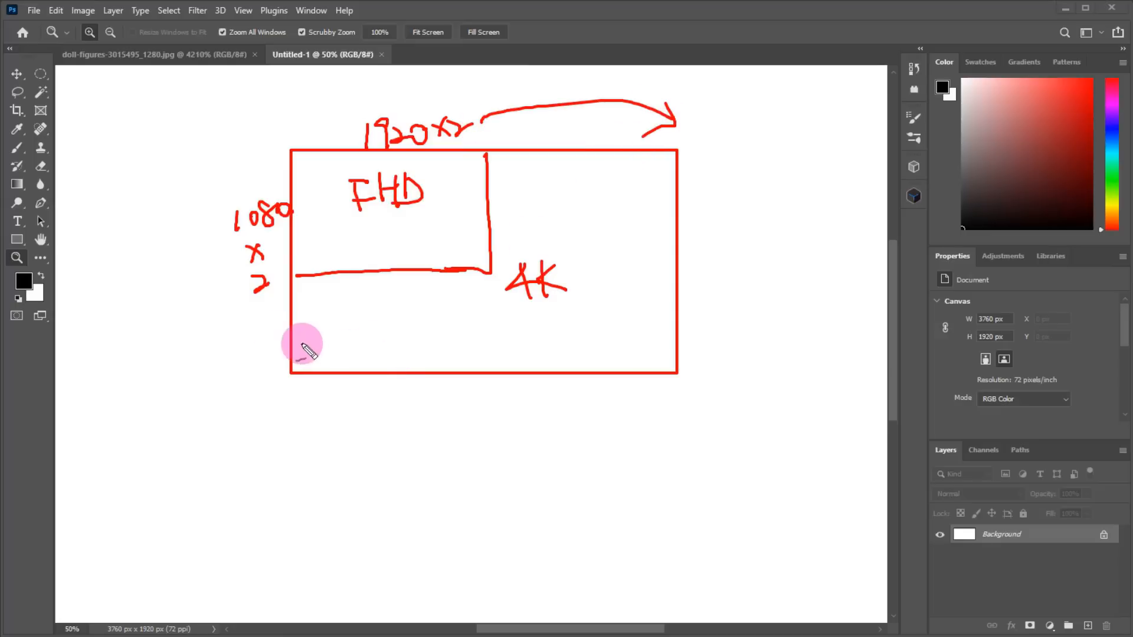
{"action": "left_click_drag", "start_coordinate": [255, 310], "coordinate": [292, 373]}
{"action": "left_click_drag", "start_coordinate": [299, 356], "coordinate": [275, 368]}
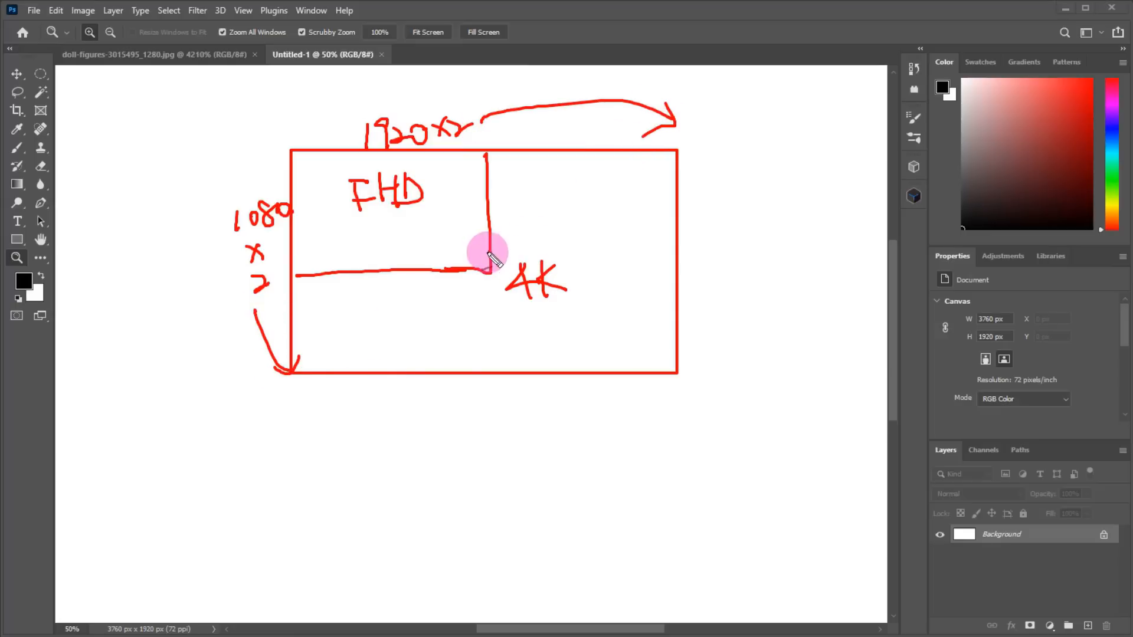
{"action": "mouse_move", "coordinate": [483, 268]}
{"action": "left_mouse_down"}
{"action": "mouse_move", "coordinate": [684, 241]}
{"action": "mouse_move", "coordinate": [488, 286]}
{"action": "mouse_move", "coordinate": [500, 399]}
{"action": "left_mouse_up"}
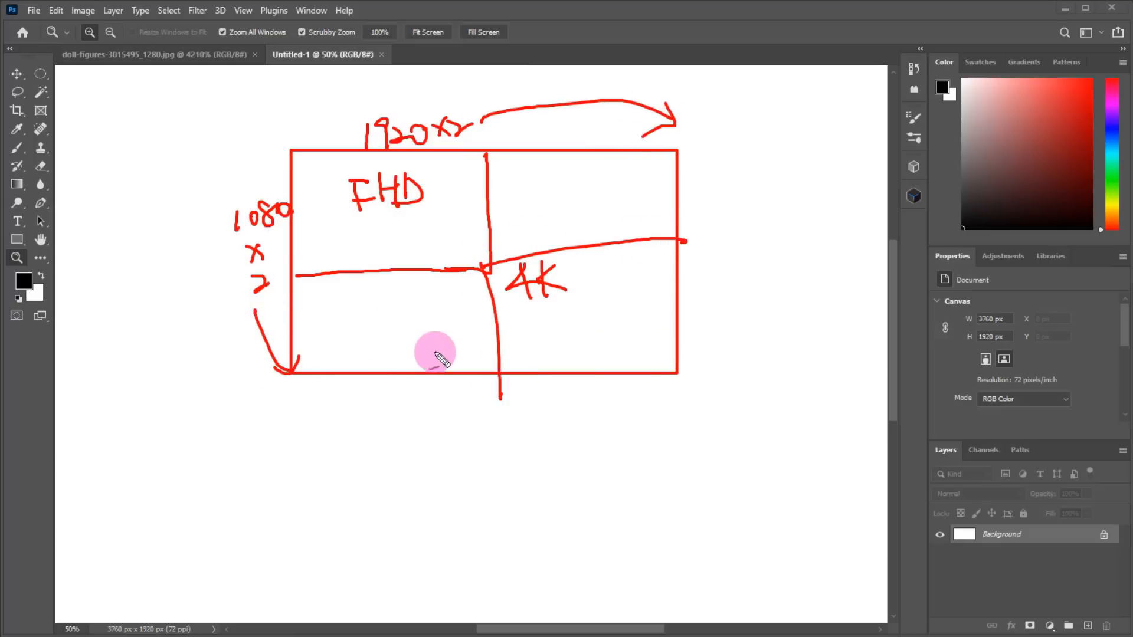
Write x4 beside the rectangle and circle both the x4 note and the 4K label
{"action": "mouse_move", "coordinate": [723, 167]}
{"action": "left_mouse_down"}
{"action": "mouse_move", "coordinate": [749, 188]}
{"action": "mouse_move", "coordinate": [765, 156]}
{"action": "mouse_move", "coordinate": [759, 182]}
{"action": "left_mouse_up"}
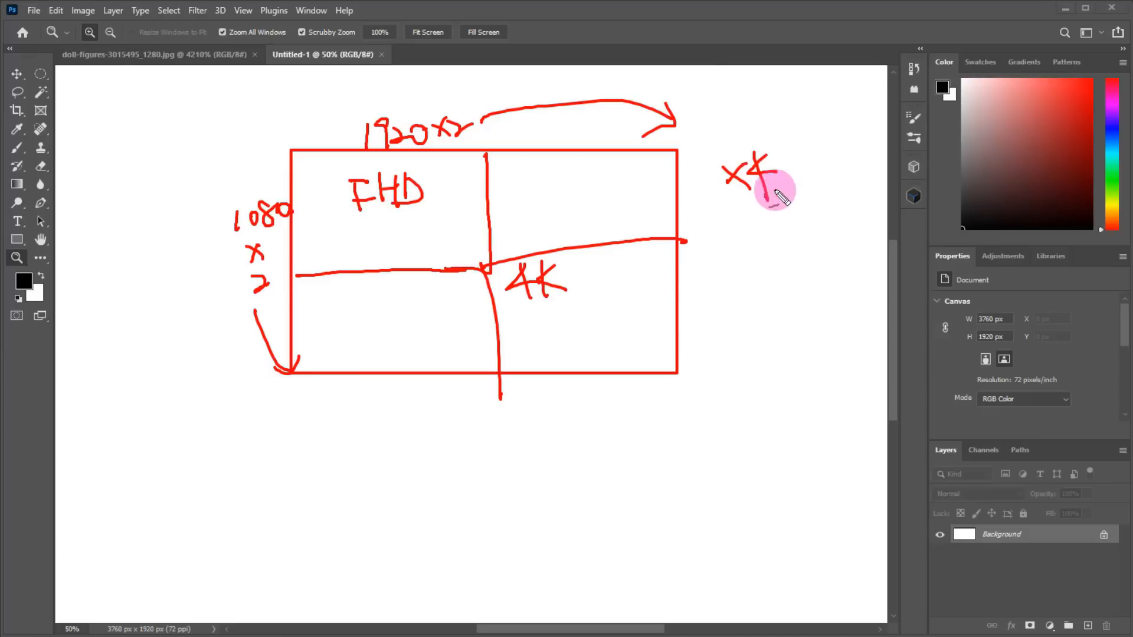
{"action": "left_click_drag", "start_coordinate": [767, 142], "coordinate": [760, 232]}
{"action": "mouse_move", "coordinate": [561, 236]}
{"action": "left_mouse_down"}
{"action": "mouse_move", "coordinate": [561, 309]}
{"action": "mouse_move", "coordinate": [549, 328]}
{"action": "mouse_move", "coordinate": [579, 241]}
{"action": "mouse_move", "coordinate": [547, 328]}
{"action": "left_mouse_up"}
Sketch a freehand screen outline below the 4K rectangle, mark two of its quarters, and circle x4 again
{"action": "left_click_drag", "start_coordinate": [463, 431], "coordinate": [471, 519]}
{"action": "mouse_move", "coordinate": [454, 434]}
{"action": "left_mouse_down"}
{"action": "mouse_move", "coordinate": [555, 423]}
{"action": "mouse_move", "coordinate": [624, 427]}
{"action": "mouse_move", "coordinate": [627, 531]}
{"action": "mouse_move", "coordinate": [443, 559]}
{"action": "mouse_move", "coordinate": [445, 518]}
{"action": "left_mouse_up"}
{"action": "left_click", "coordinate": [426, 218]}
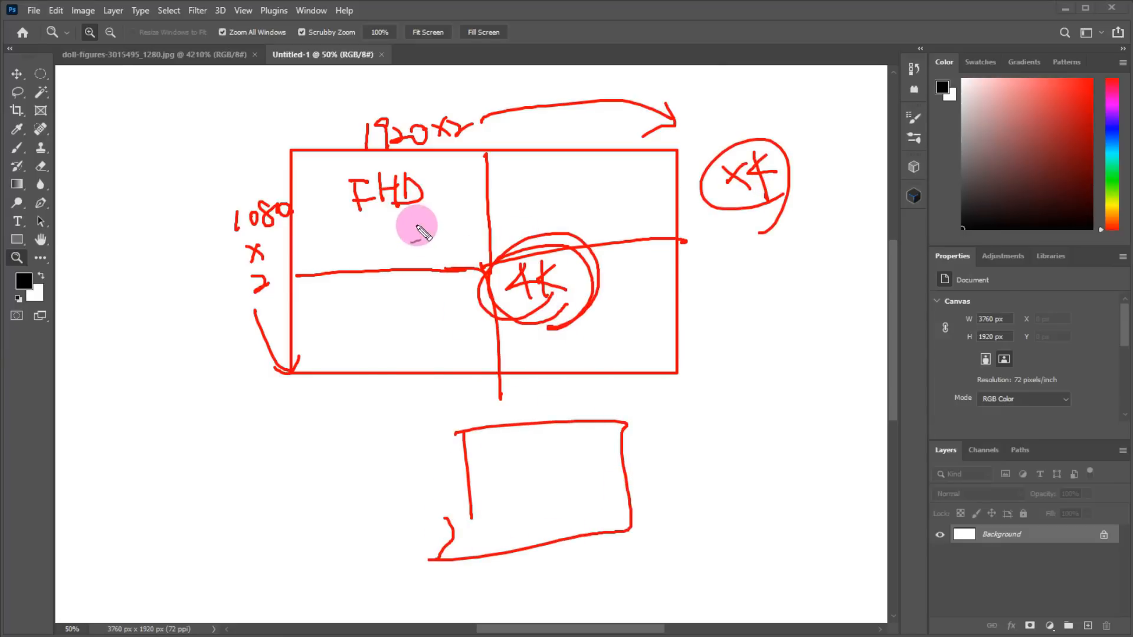
{"action": "left_click_drag", "start_coordinate": [541, 197], "coordinate": [550, 203]}
{"action": "mouse_move", "coordinate": [761, 198]}
{"action": "left_mouse_down"}
{"action": "mouse_move", "coordinate": [789, 147]}
{"action": "mouse_move", "coordinate": [783, 220]}
{"action": "left_mouse_up"}
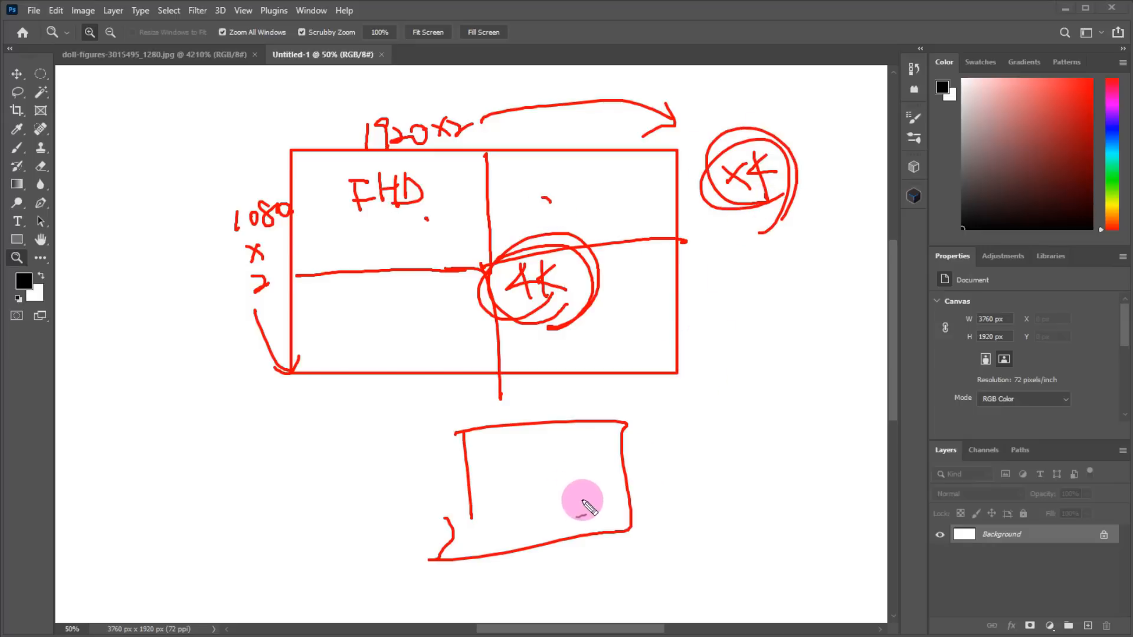
{"action": "left_click_drag", "start_coordinate": [475, 515], "coordinate": [487, 558]}
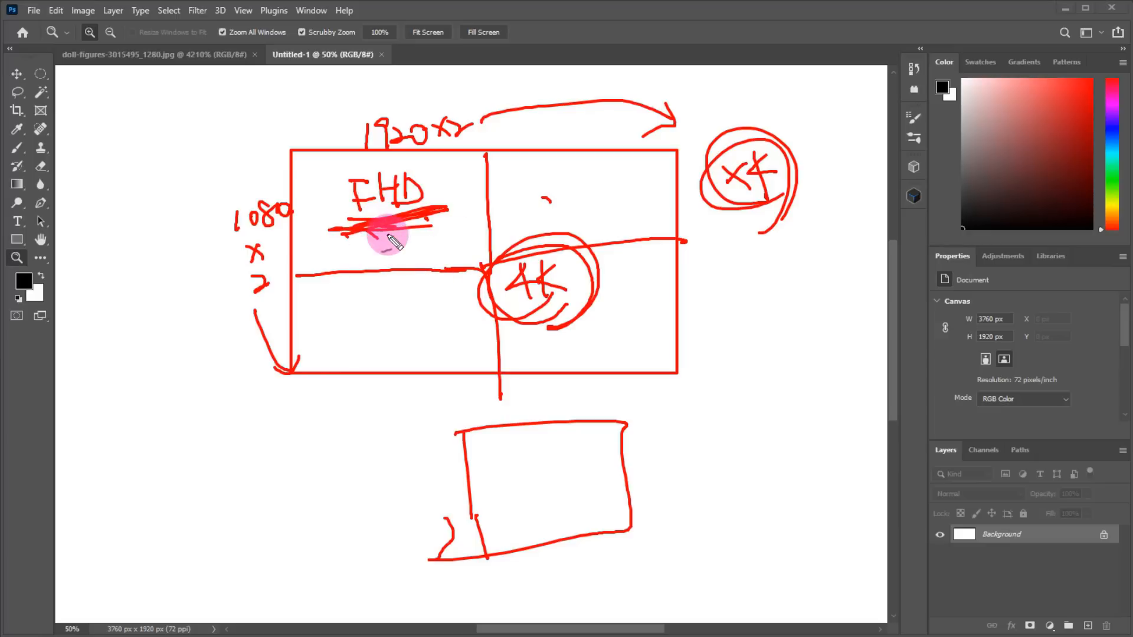
Close the blank untitled document and fit the whole doll-figures image in the window
{"action": "mouse_move", "coordinate": [369, 248]}
{"action": "left_mouse_down"}
{"action": "mouse_move", "coordinate": [329, 228]}
{"action": "mouse_move", "coordinate": [421, 155]}
{"action": "mouse_move", "coordinate": [461, 222]}
{"action": "mouse_move", "coordinate": [406, 259]}
{"action": "left_mouse_up"}
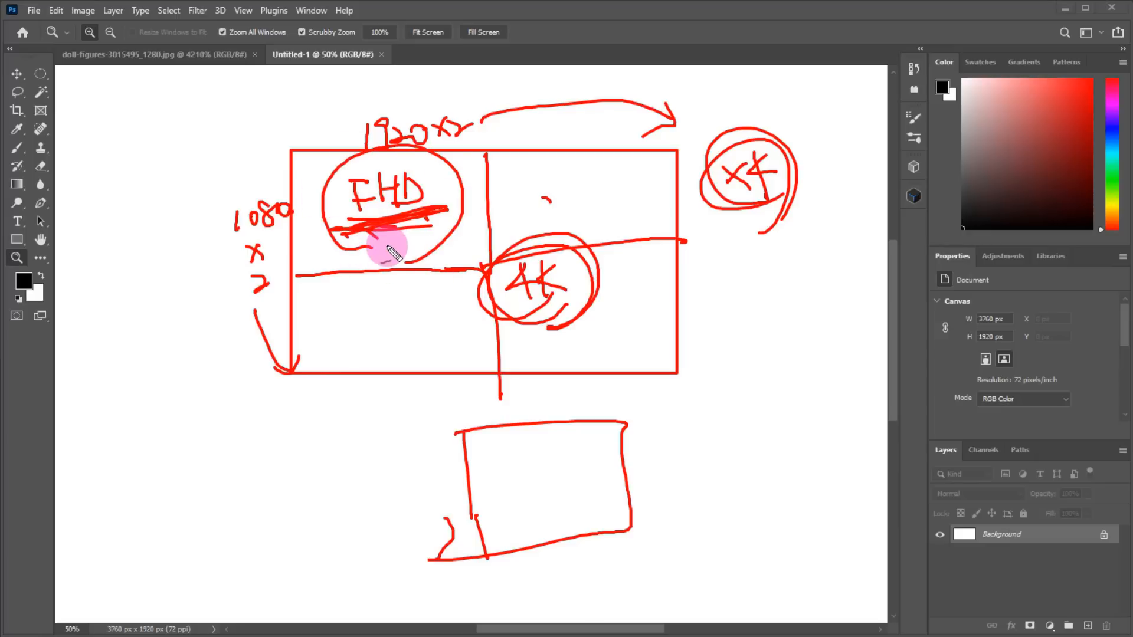
{"action": "key", "text": "Escape"}
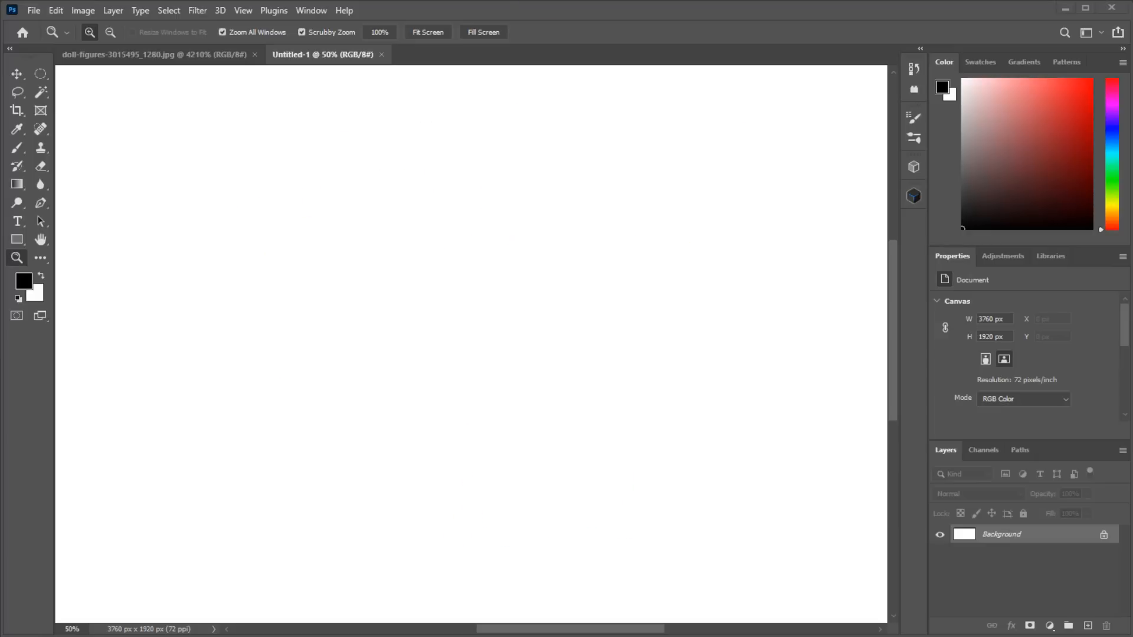
{"action": "left_click", "coordinate": [379, 55]}
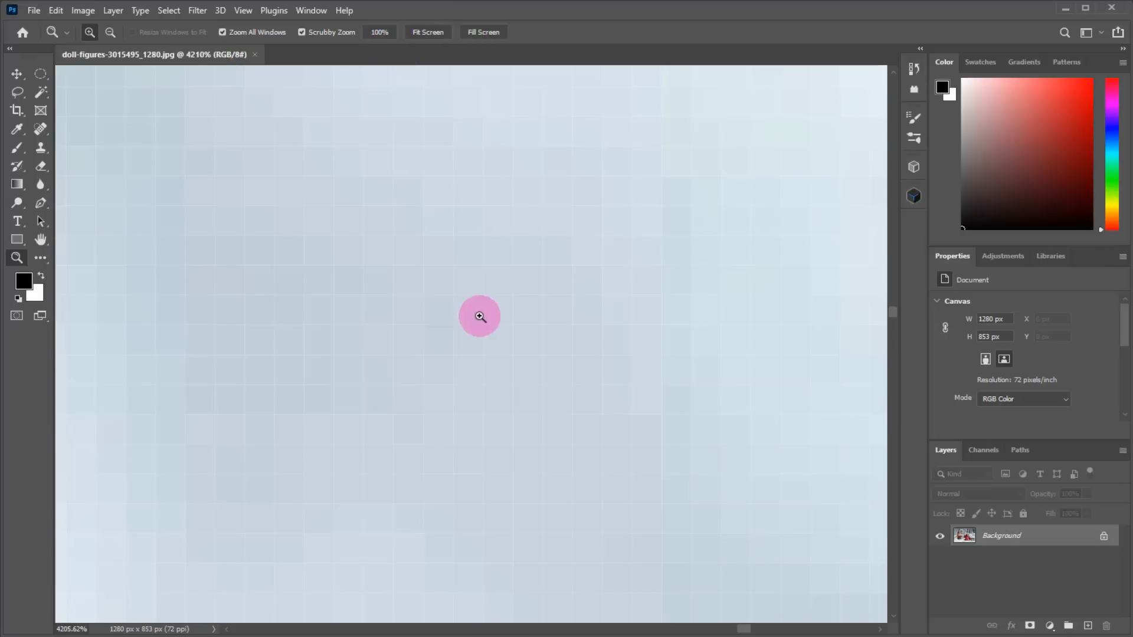
{"action": "double_click", "coordinate": [40, 240]}
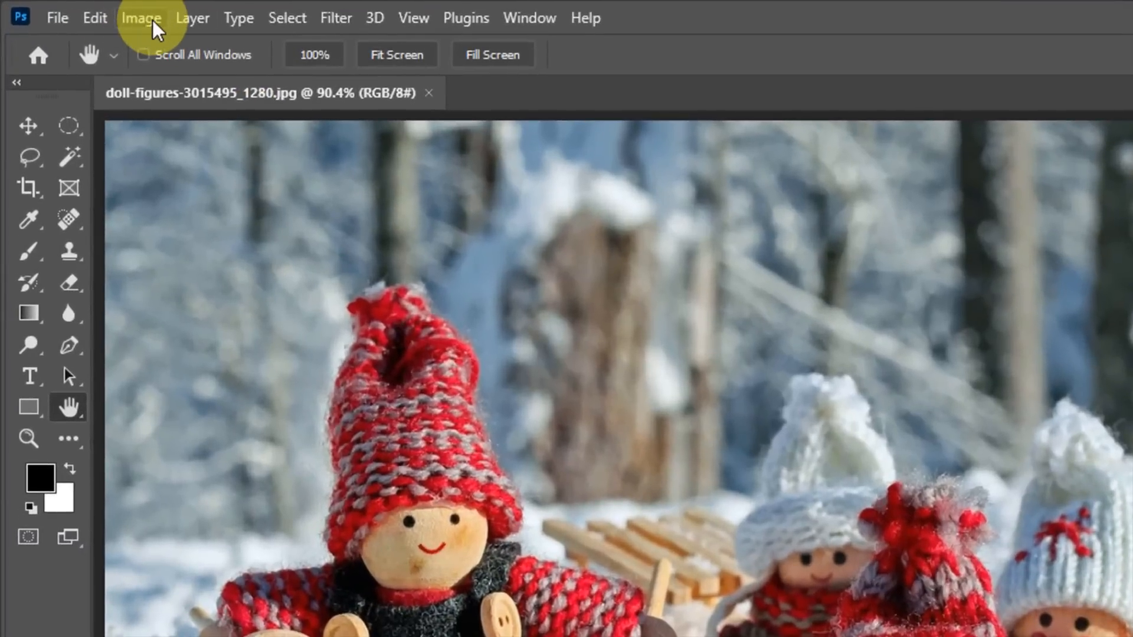
Open the Image Size settings of the doll-figures image and check its pixel width and height
{"action": "left_click", "coordinate": [152, 21]}
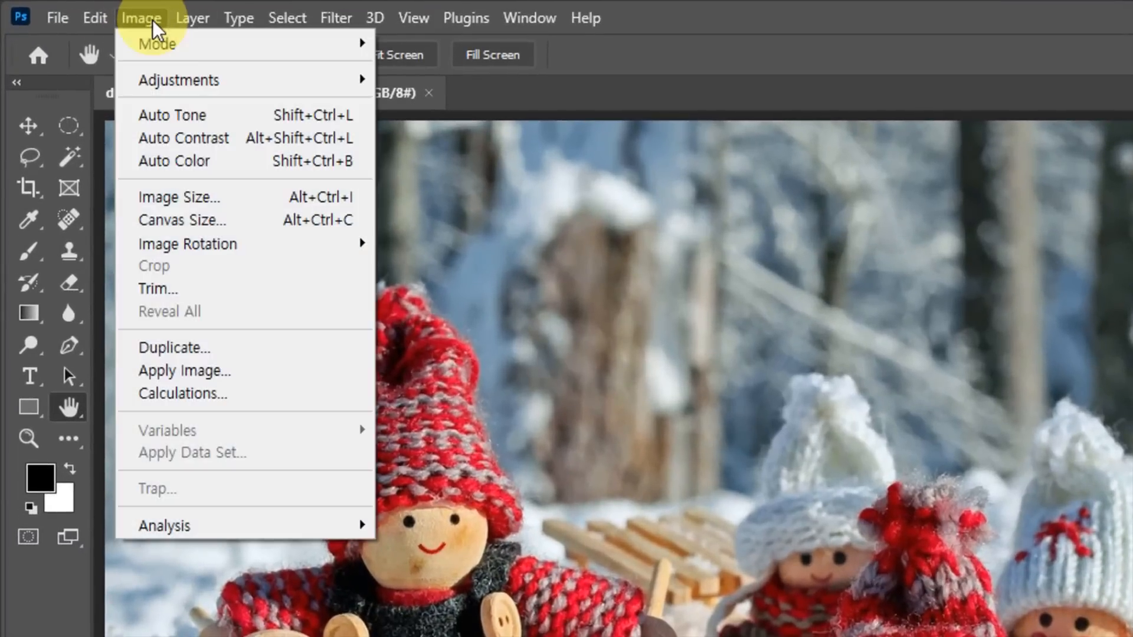
{"action": "left_click", "coordinate": [161, 188]}
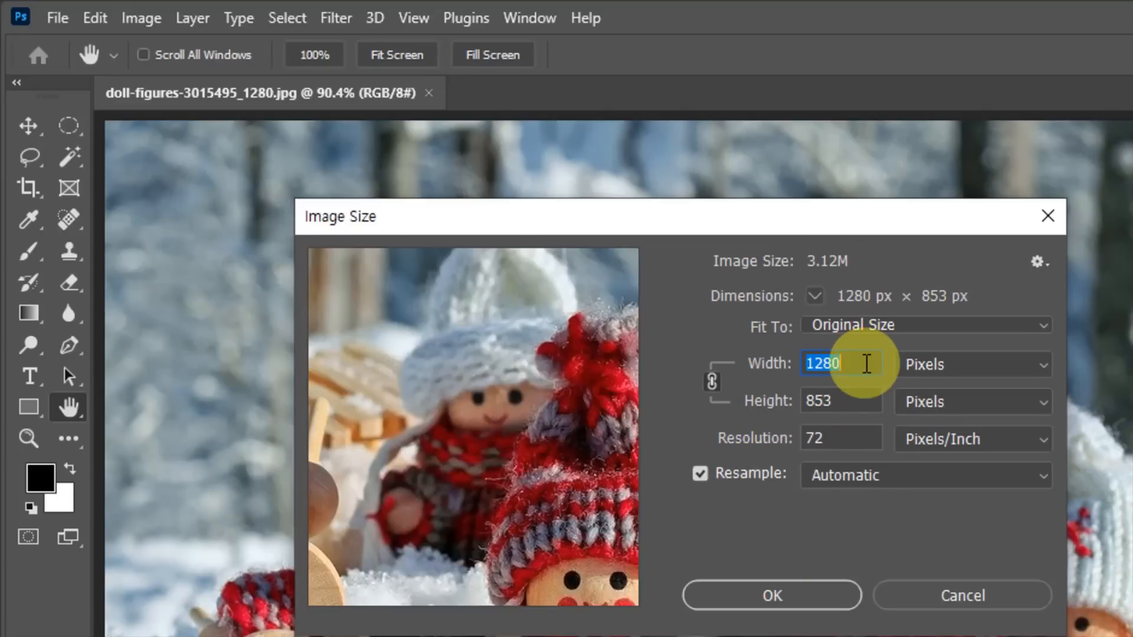
{"action": "left_click_drag", "start_coordinate": [864, 364], "coordinate": [788, 373]}
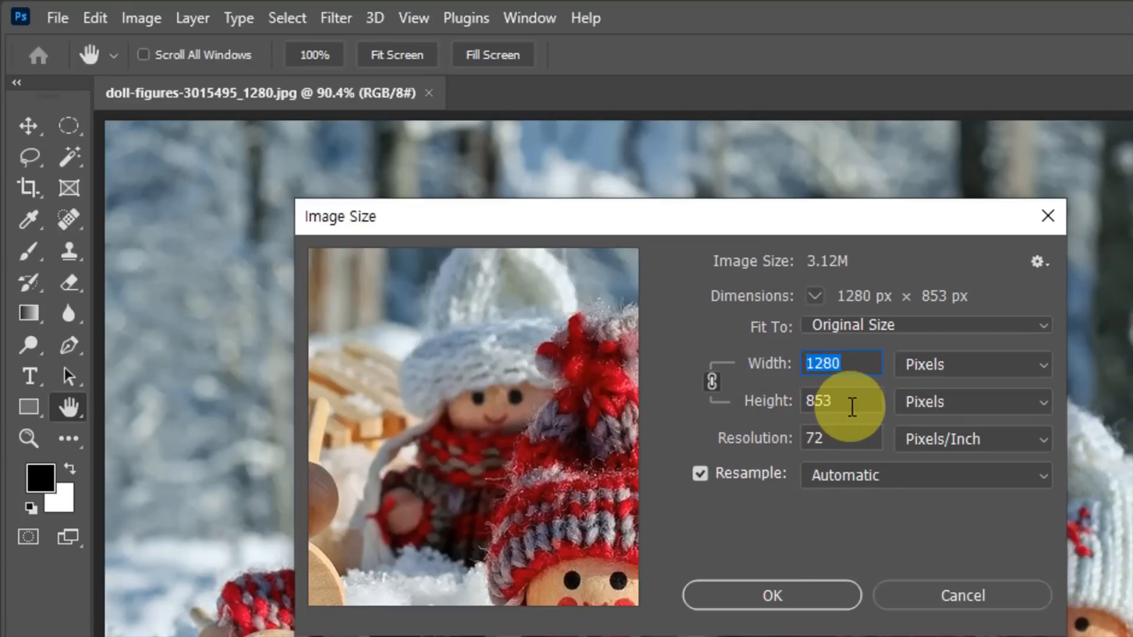
{"action": "left_click_drag", "start_coordinate": [854, 399], "coordinate": [798, 407]}
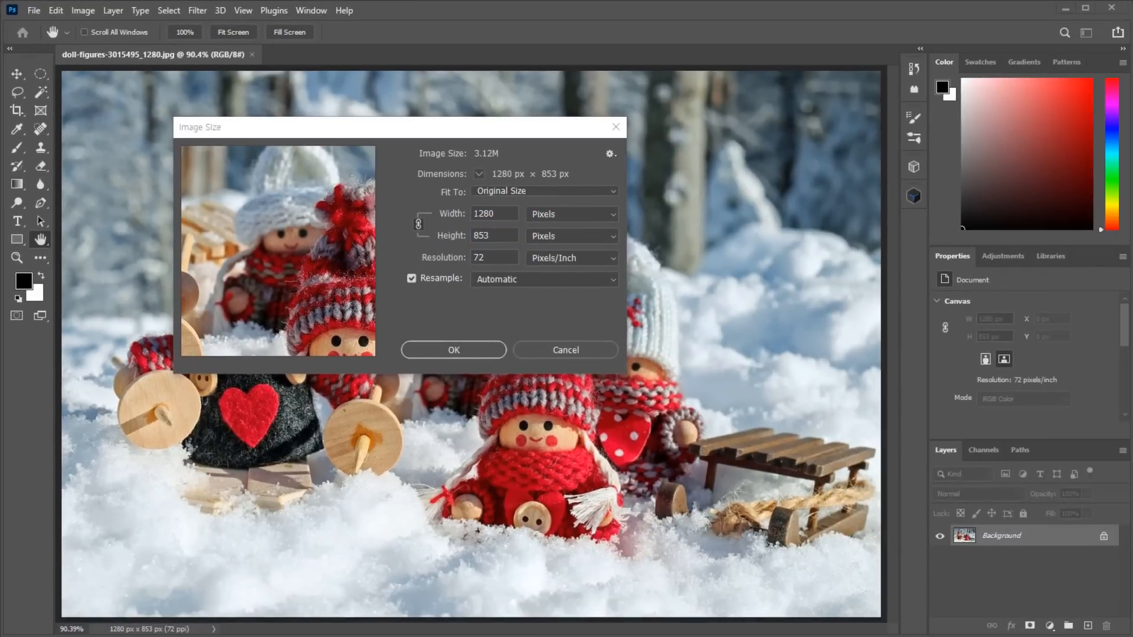
Switch to the browser and search Naver for "갤럭시 s9 해상도"
{"action": "key", "text": "alt+Tab"}
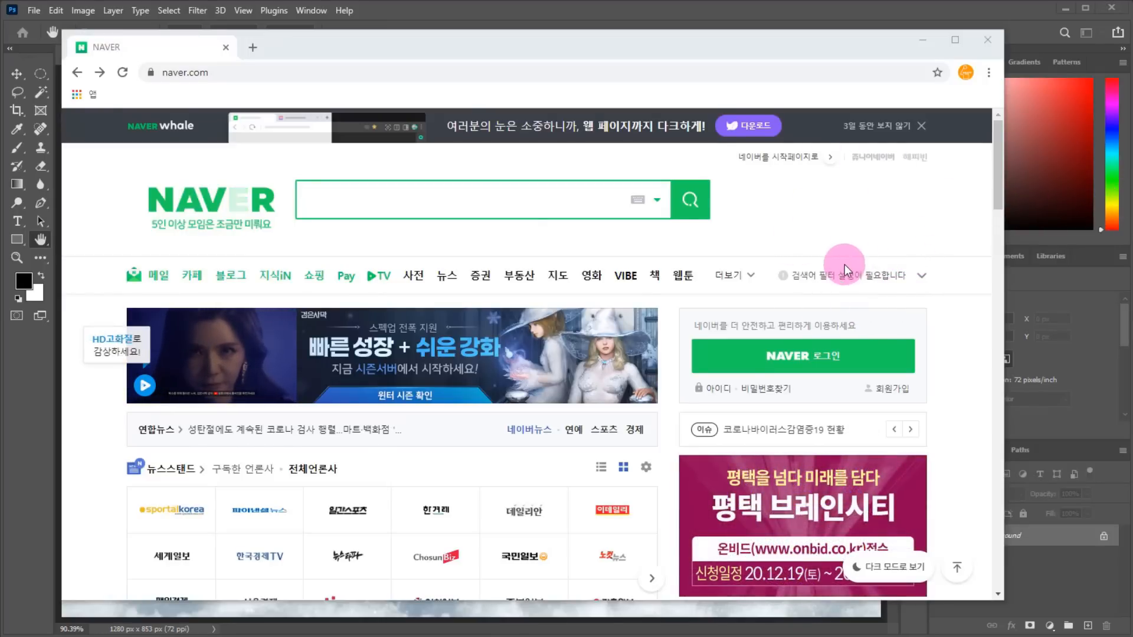
{"action": "left_click", "coordinate": [580, 204]}
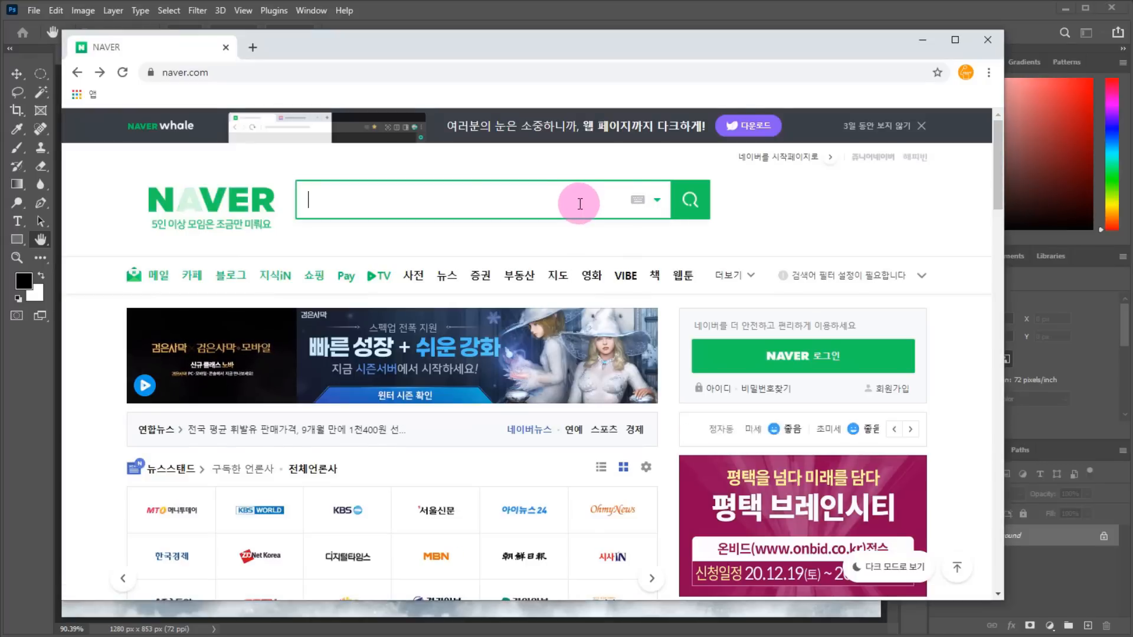
{"action": "type", "text": "갤럭시 s9 "}
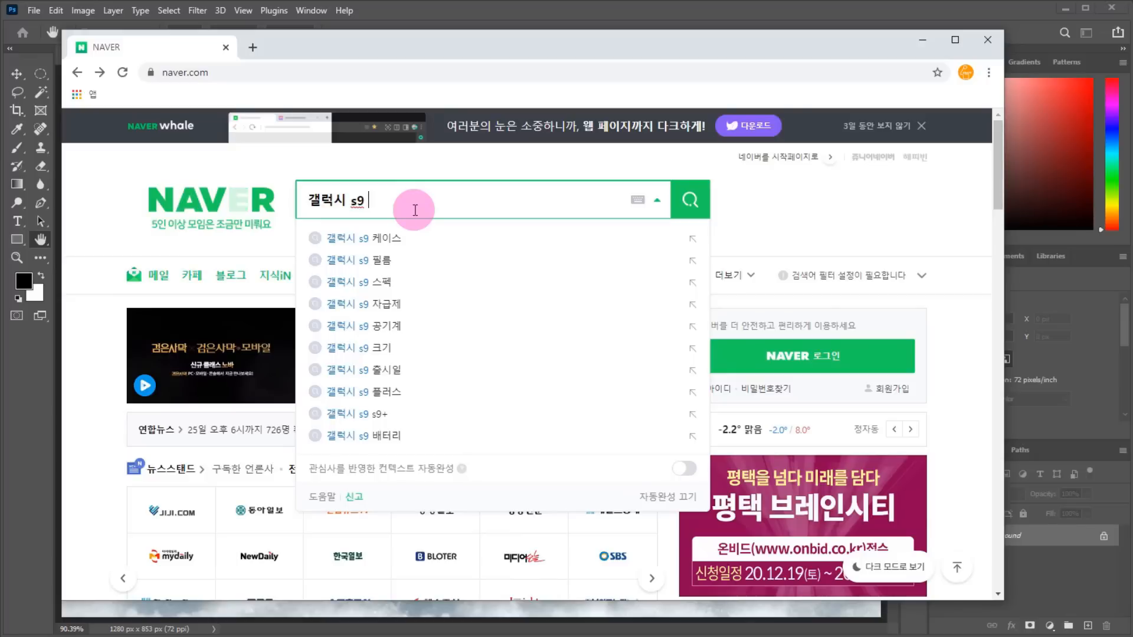
{"action": "type", "text": "햇"}
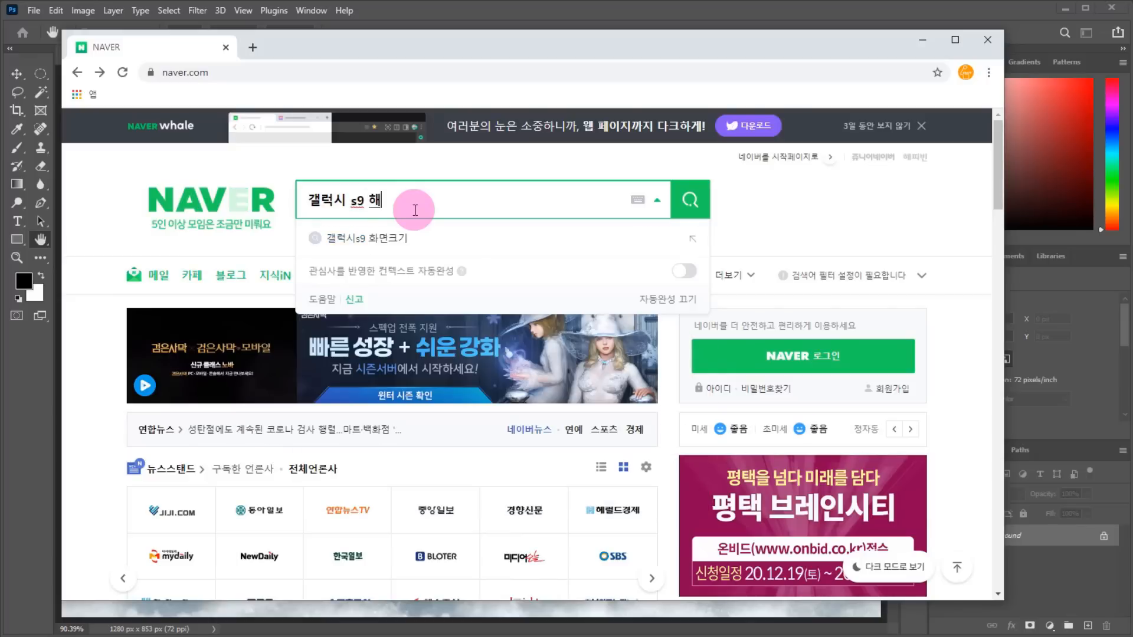
{"action": "type", "text": "상"}
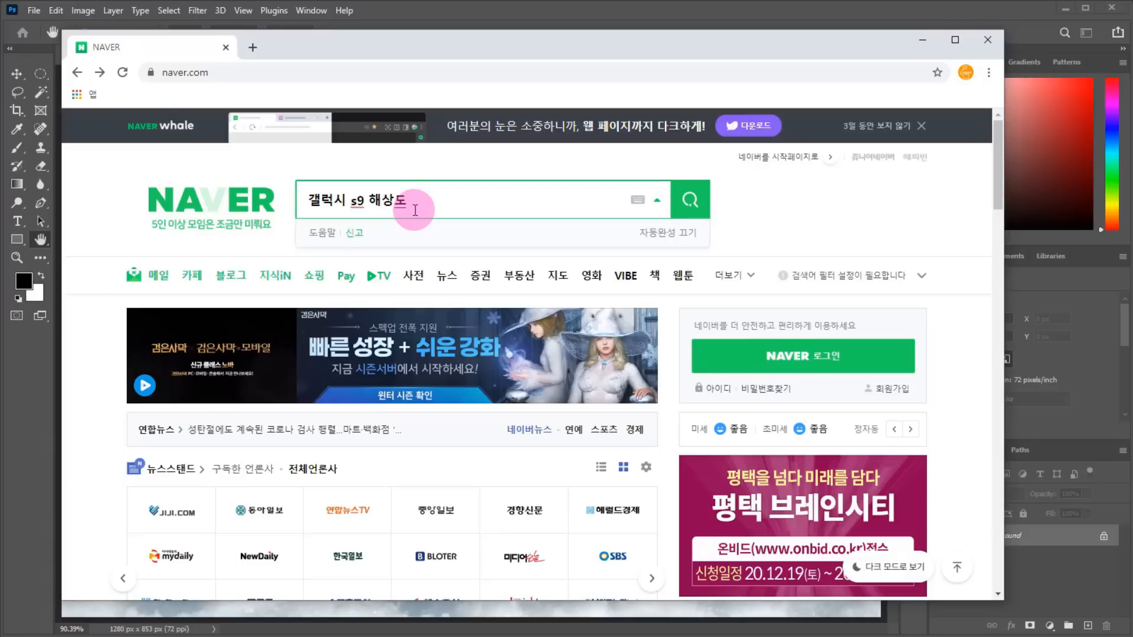
{"action": "type", "text": "도"}
{"action": "left_click", "coordinate": [684, 206]}
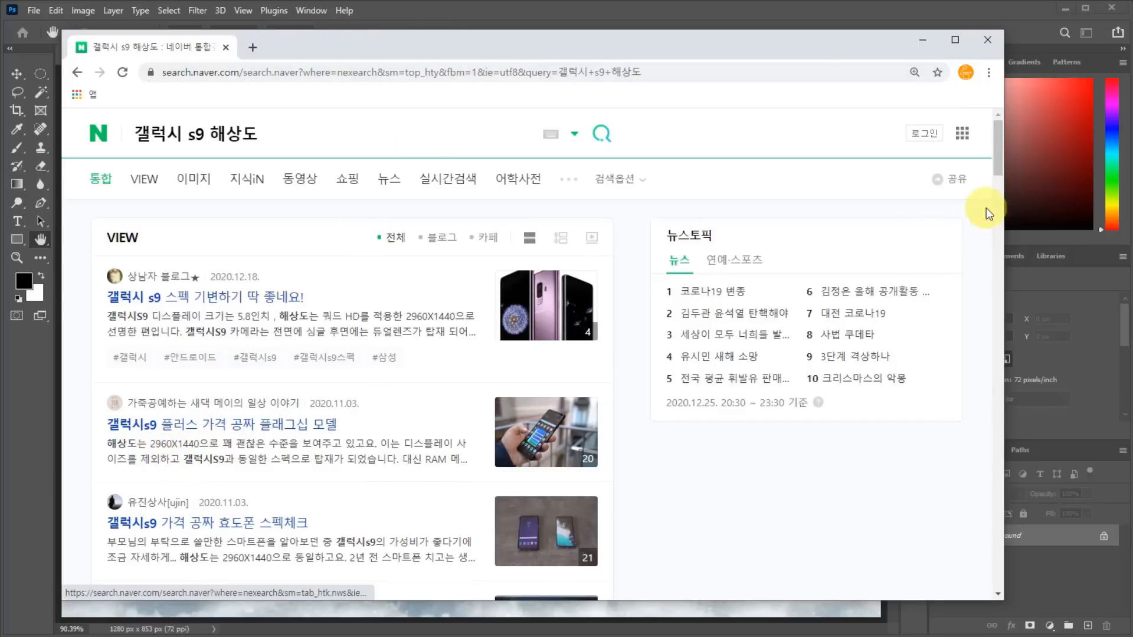
Close the browser and dismiss the Image Size dialog without changing the image
{"action": "left_click", "coordinate": [989, 41]}
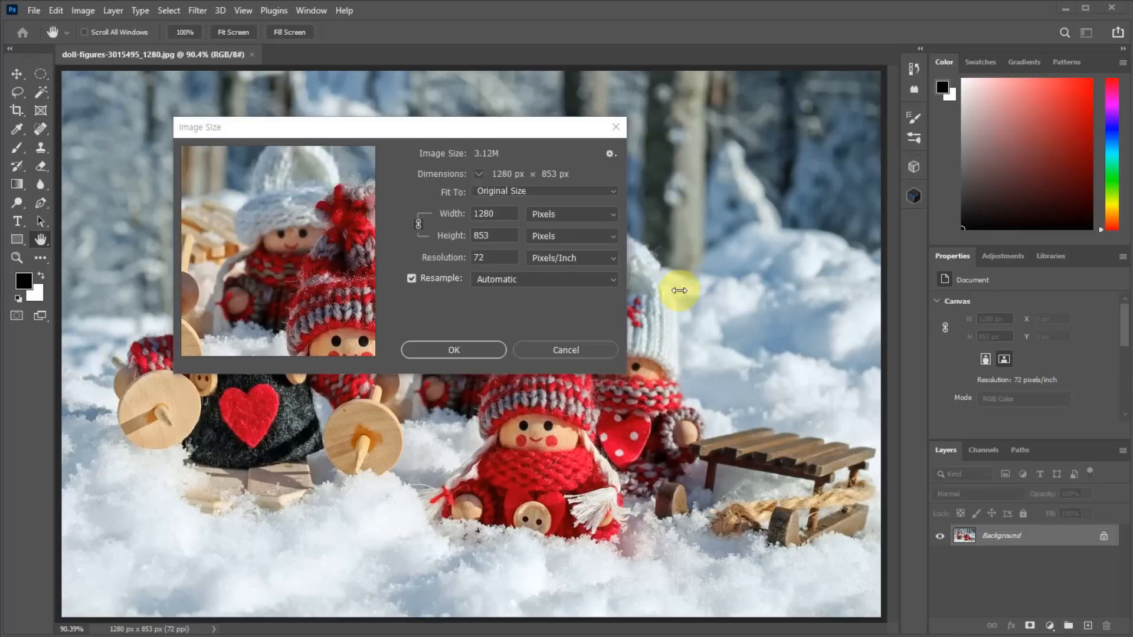
{"action": "left_click", "coordinate": [567, 348]}
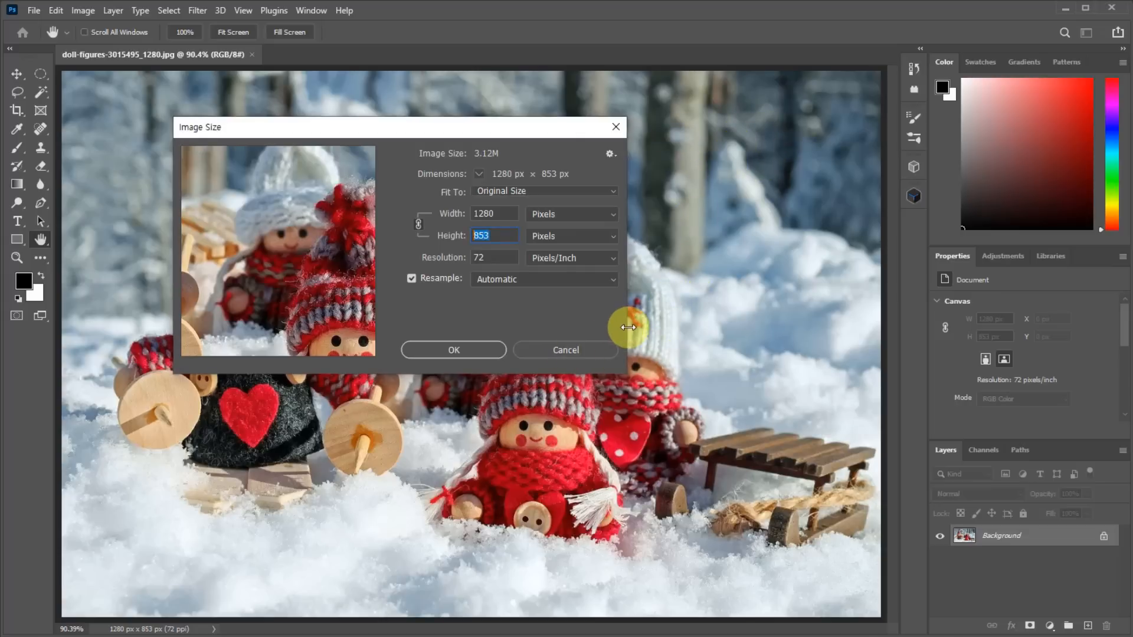
{"action": "left_click", "coordinate": [569, 349]}
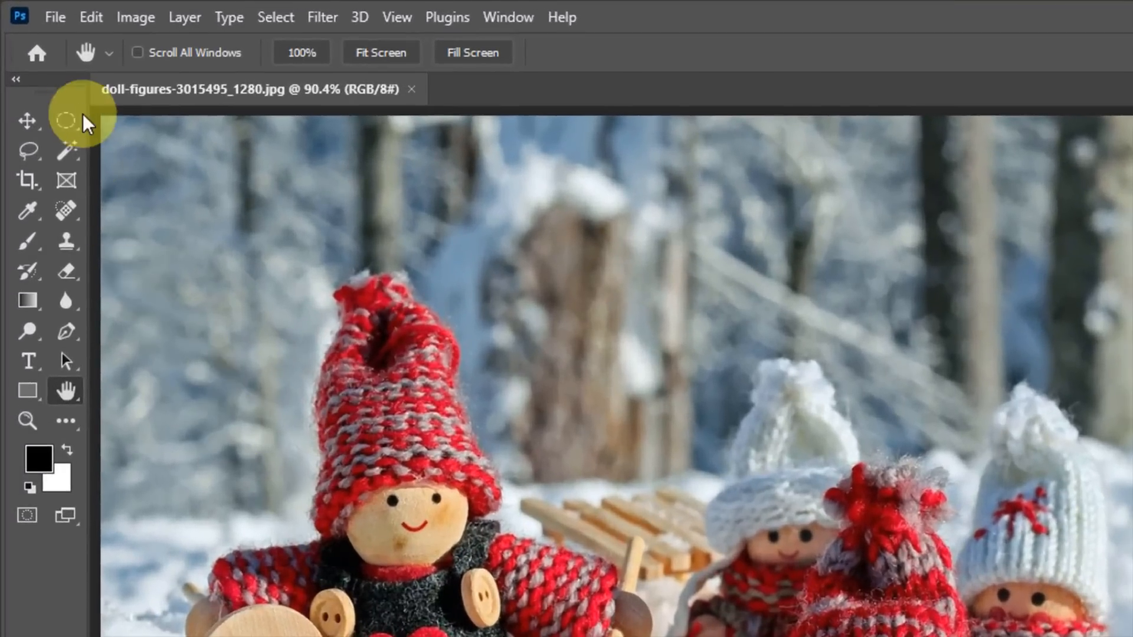
Crop the photo to about 1012 × 661 px, keeping all the dolls and trimming the surrounding edges
{"action": "left_click", "coordinate": [29, 179]}
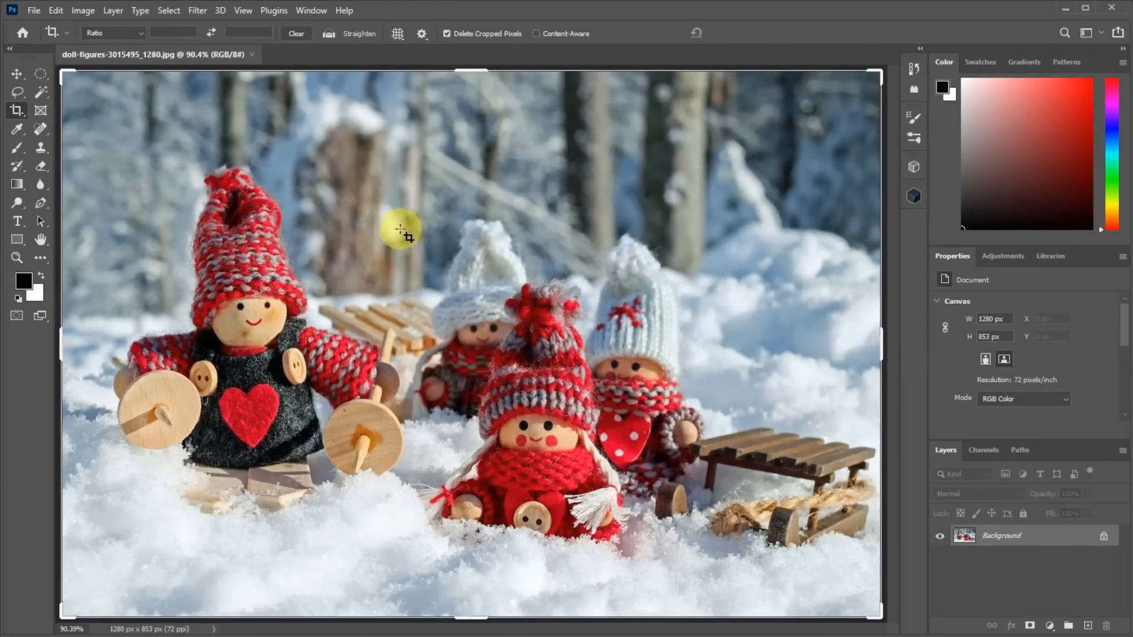
{"action": "left_click_drag", "start_coordinate": [882, 71], "coordinate": [643, 271]}
{"action": "scroll", "coordinate": [487, 435], "scroll_direction": "down", "scroll_amount": 5}
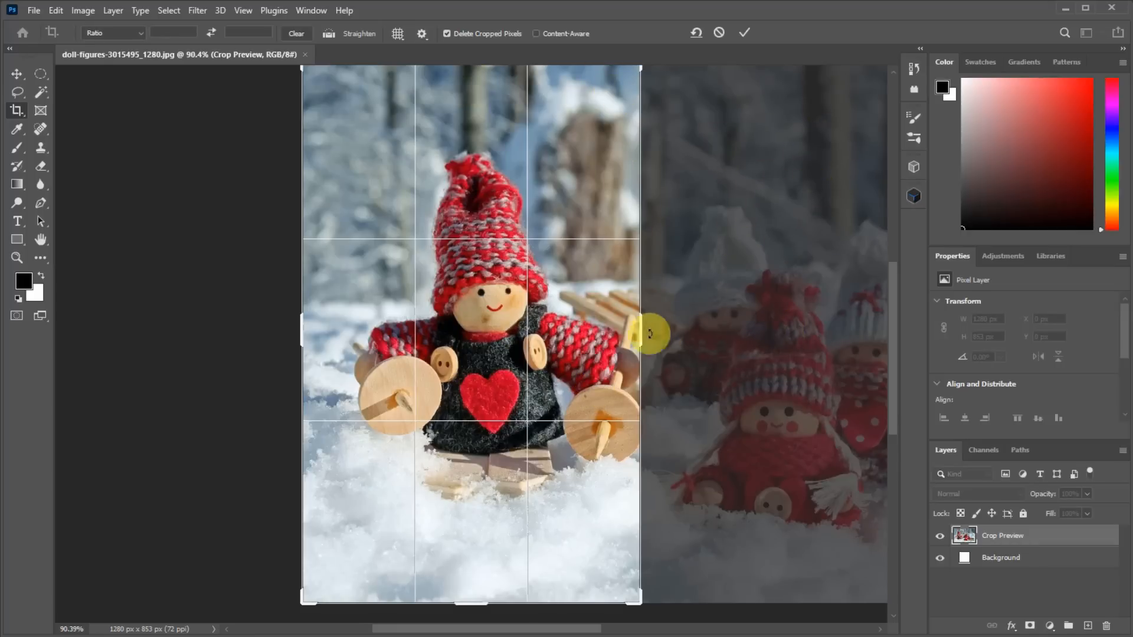
{"action": "left_click_drag", "start_coordinate": [473, 601], "coordinate": [487, 575]}
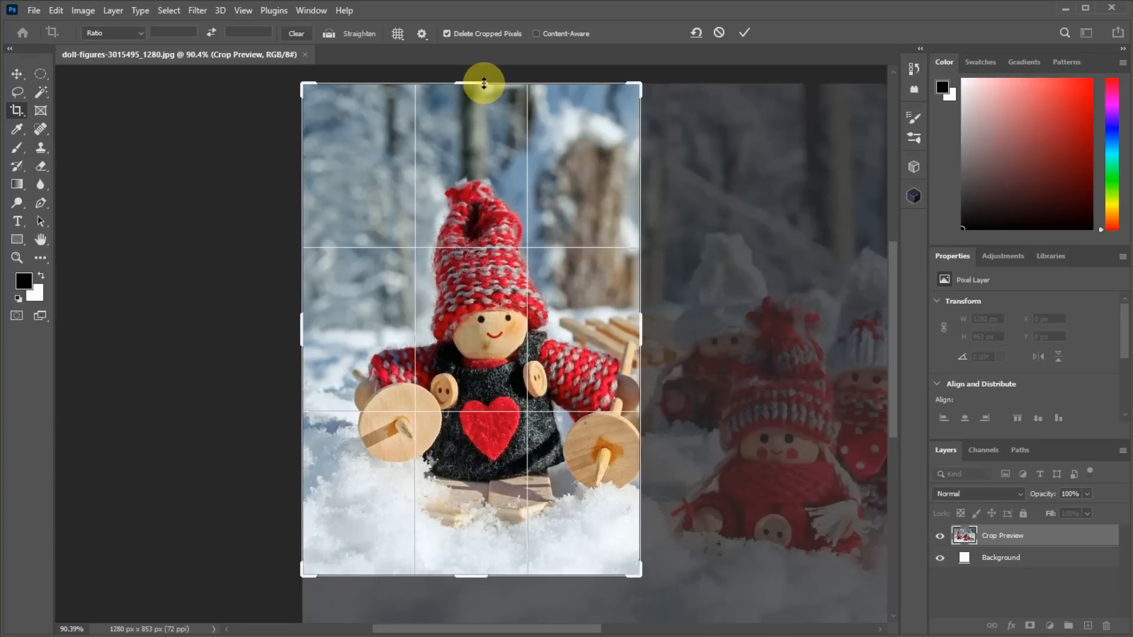
{"action": "left_click_drag", "start_coordinate": [481, 83], "coordinate": [511, 141]}
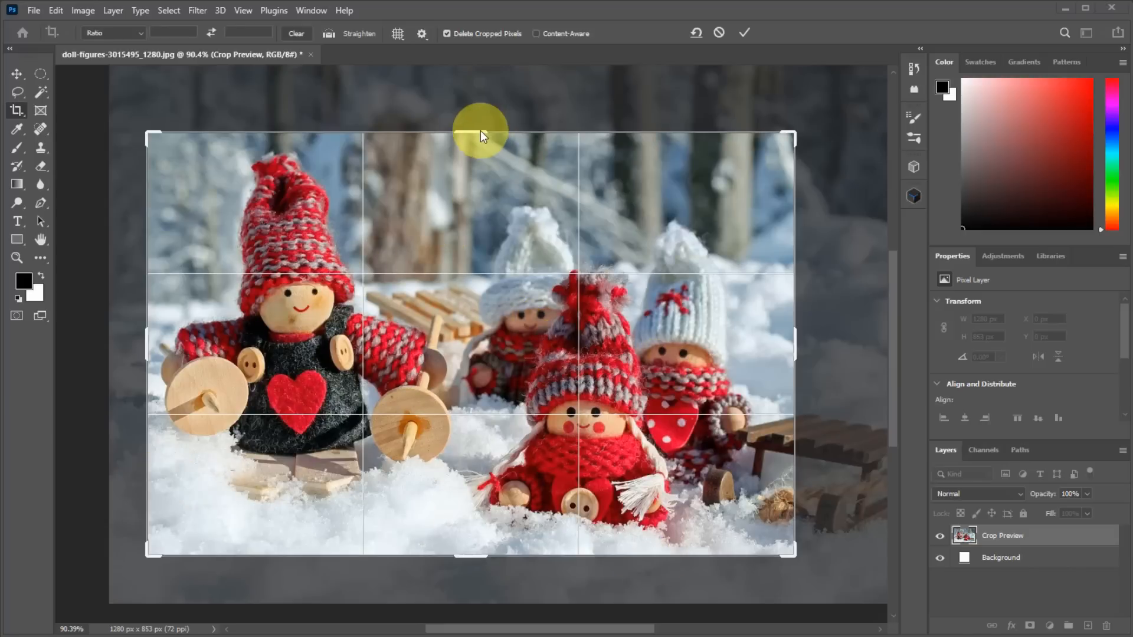
{"action": "double_click", "coordinate": [480, 236]}
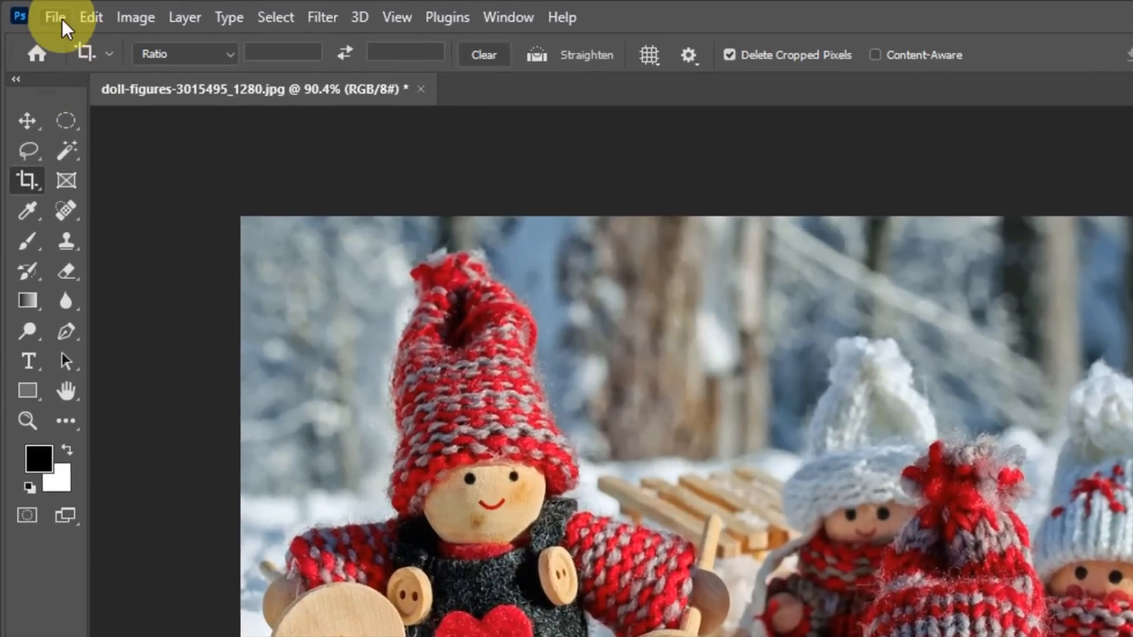
Save the cropped image on the computer as a Photoshop PSD file named test in the desktop folder (바탕 화면)
{"action": "left_click", "coordinate": [37, 8]}
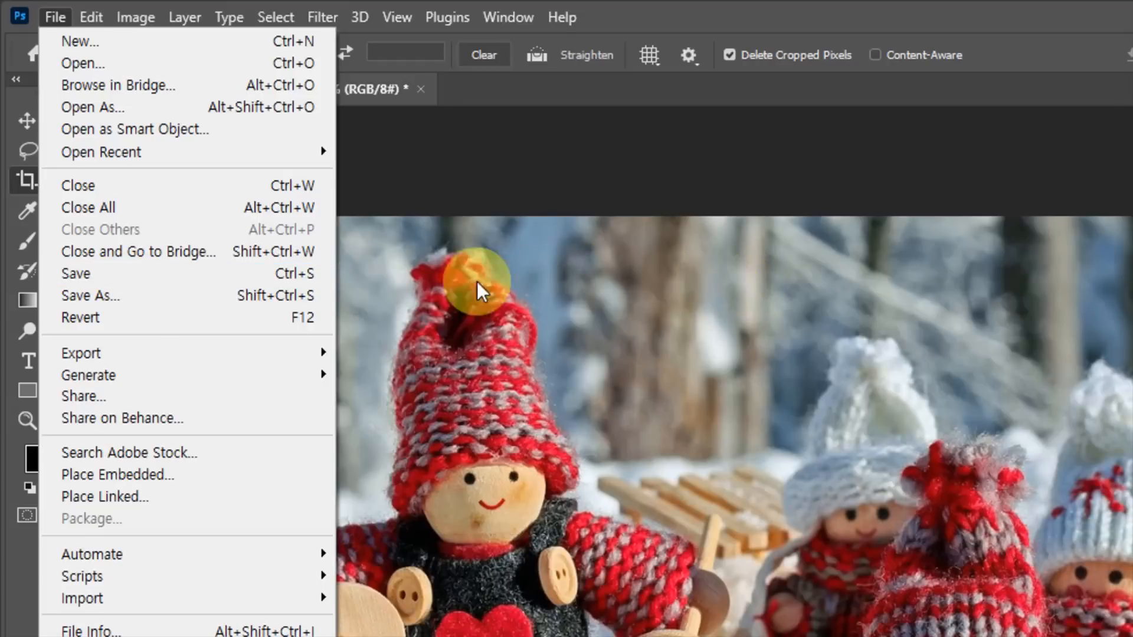
{"action": "left_click", "coordinate": [183, 295]}
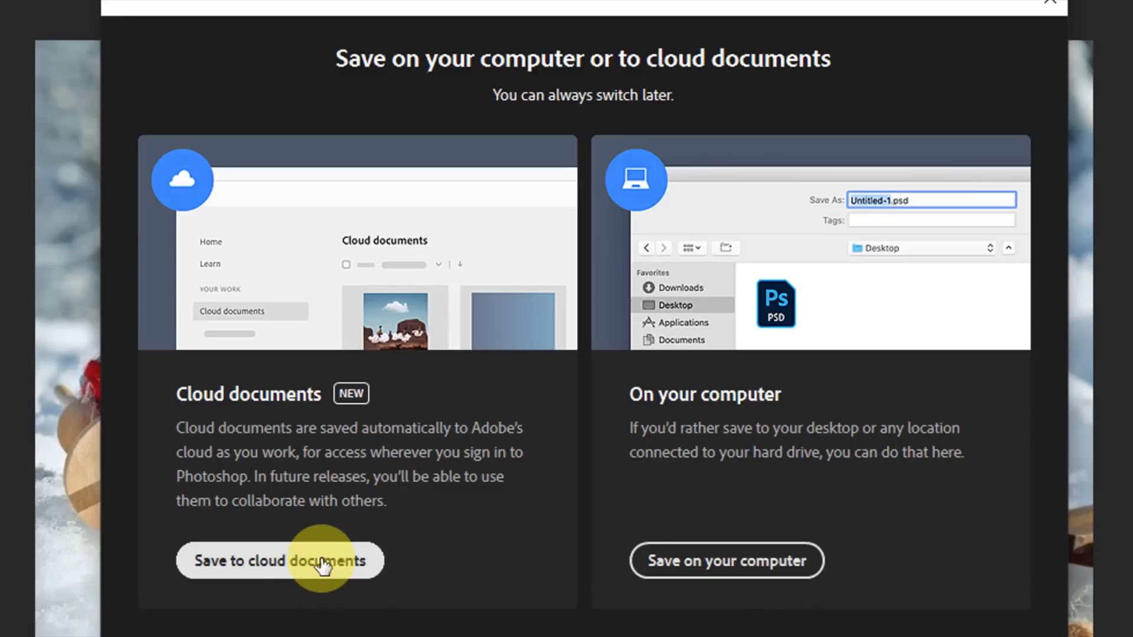
{"action": "left_click", "coordinate": [748, 568]}
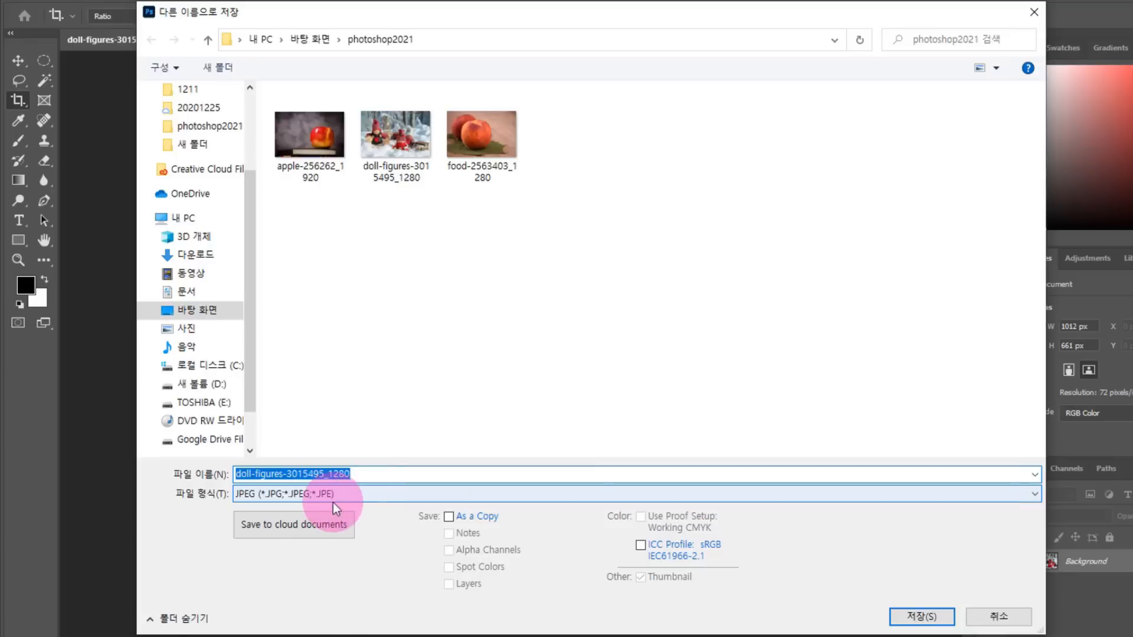
{"action": "left_click", "coordinate": [431, 492]}
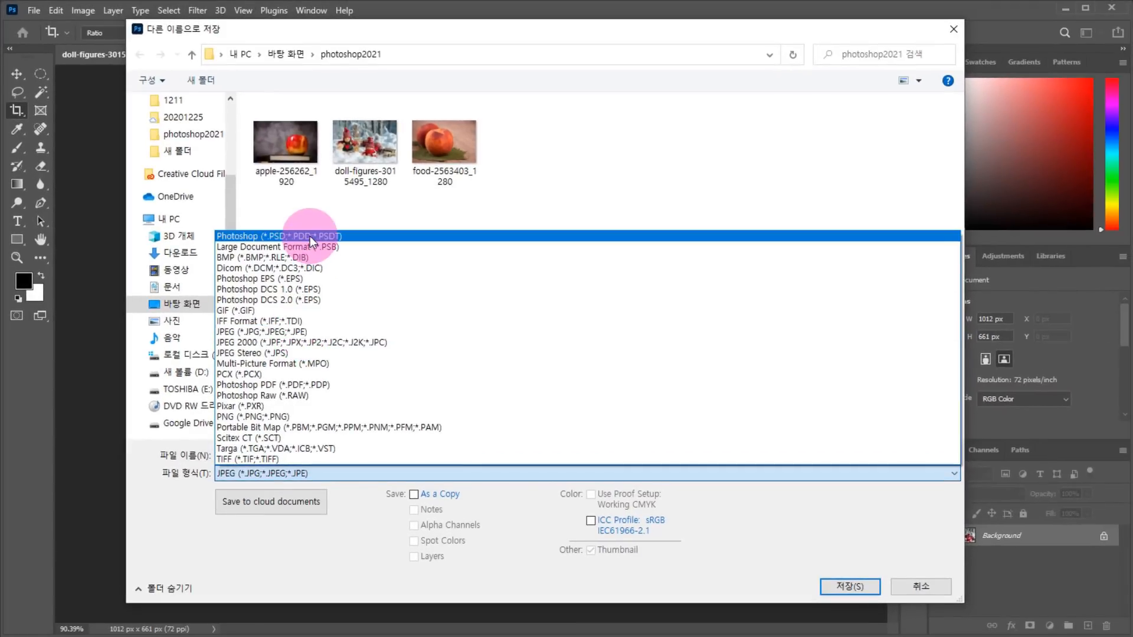
{"action": "left_click", "coordinate": [309, 236]}
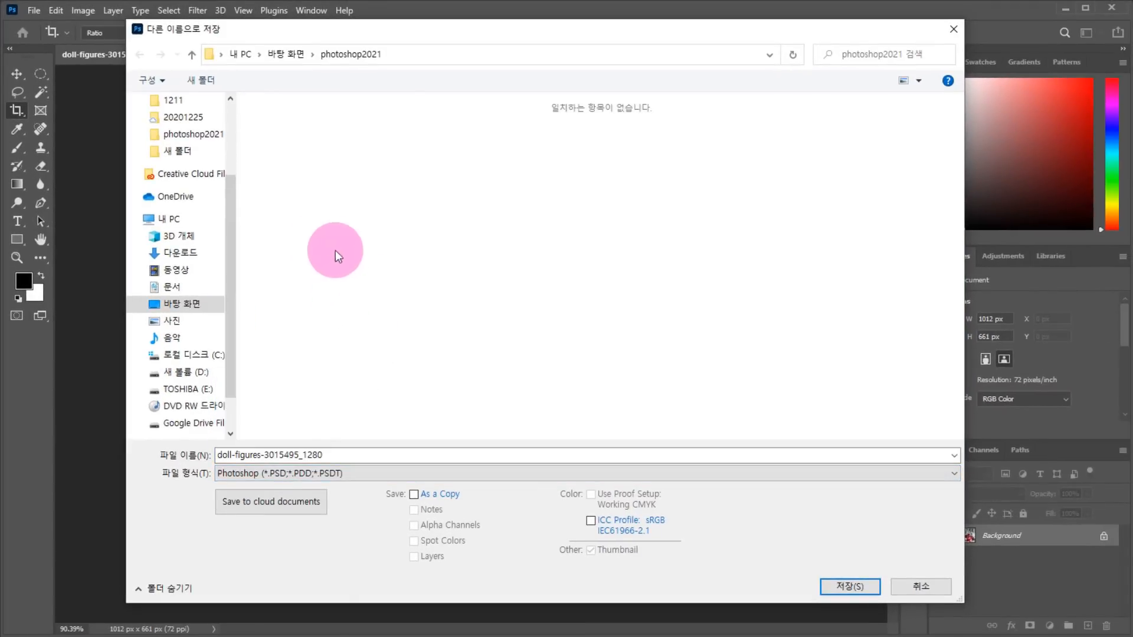
{"action": "left_click", "coordinate": [182, 303]}
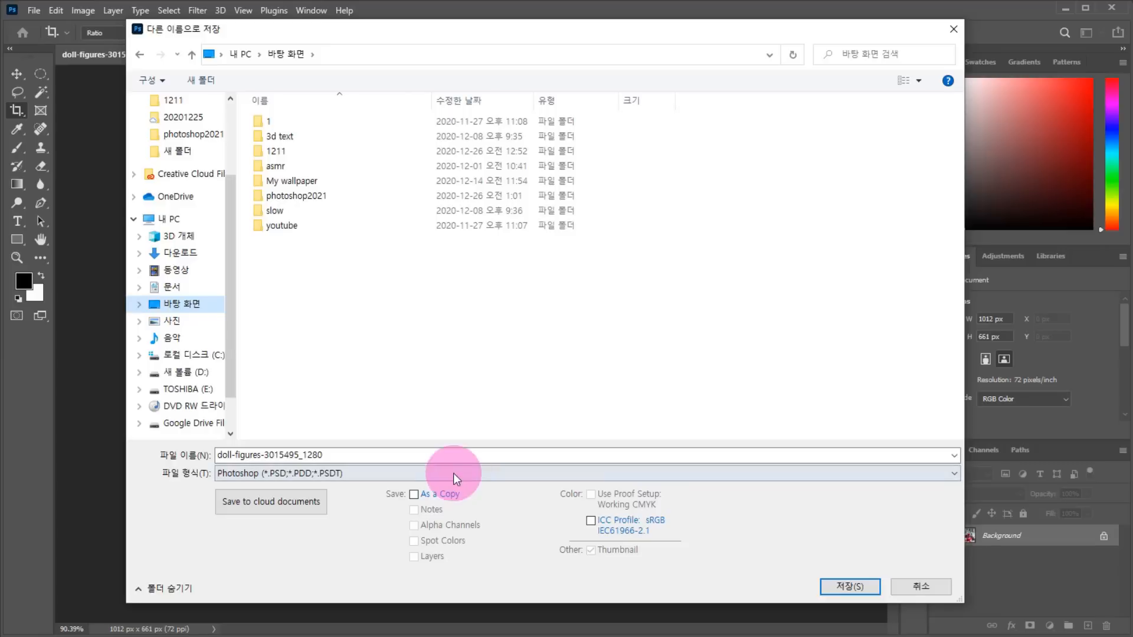
{"action": "left_click", "coordinate": [339, 456]}
{"action": "type", "text": "test"}
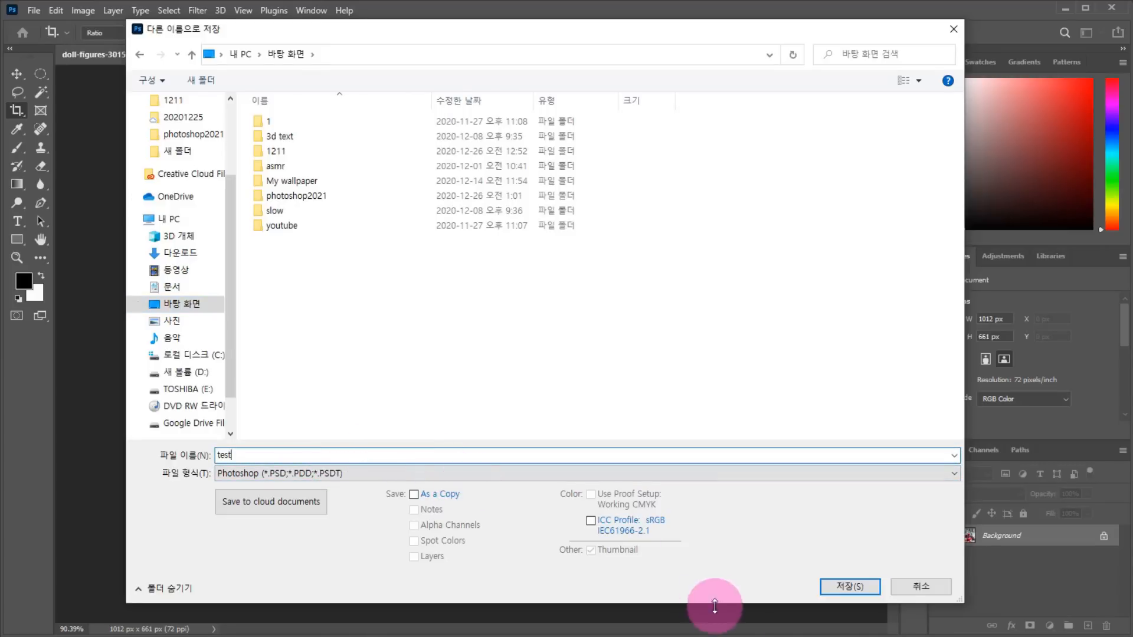
{"action": "left_click", "coordinate": [856, 587]}
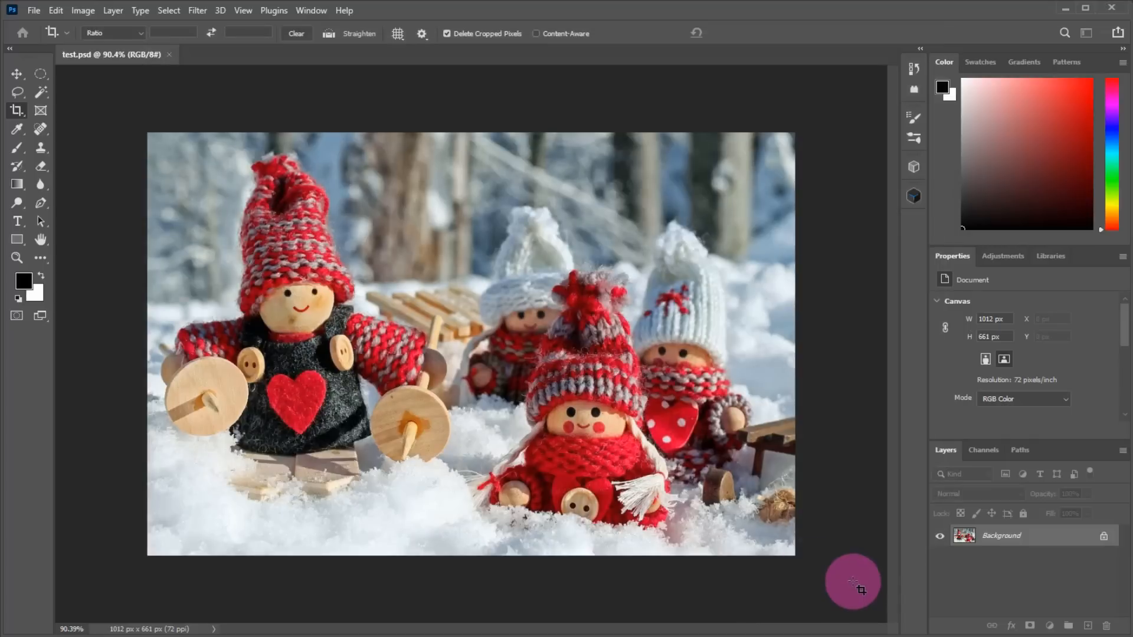
Save the cropped image on the computer in JPEG format with the file name test in the desktop folder (바탕 화면)
{"action": "left_click", "coordinate": [34, 10]}
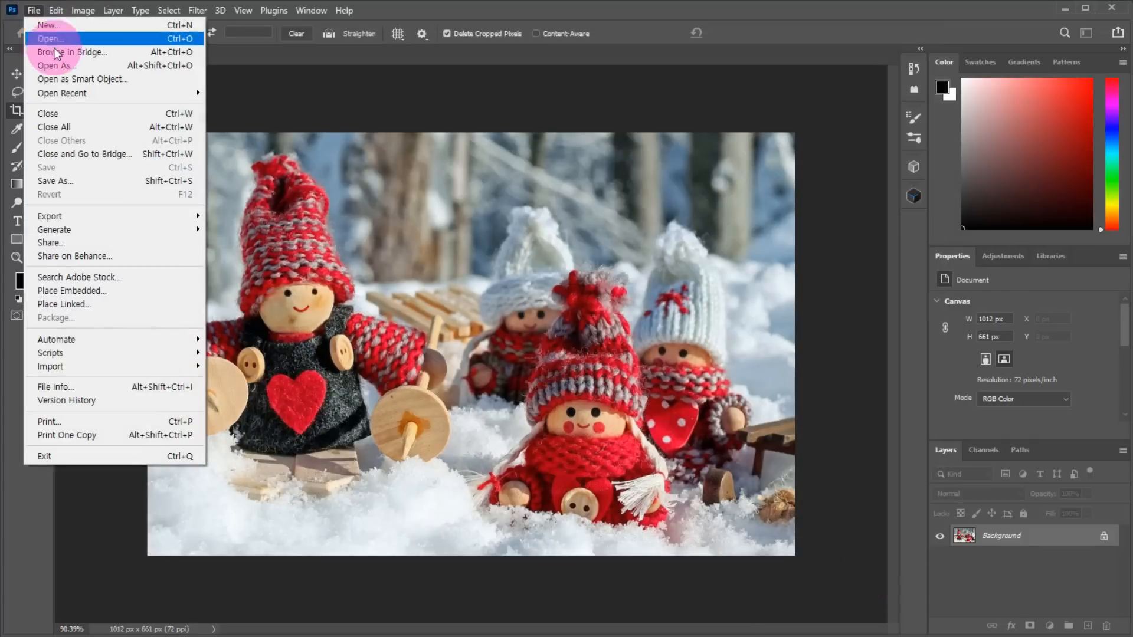
{"action": "left_click", "coordinate": [89, 179]}
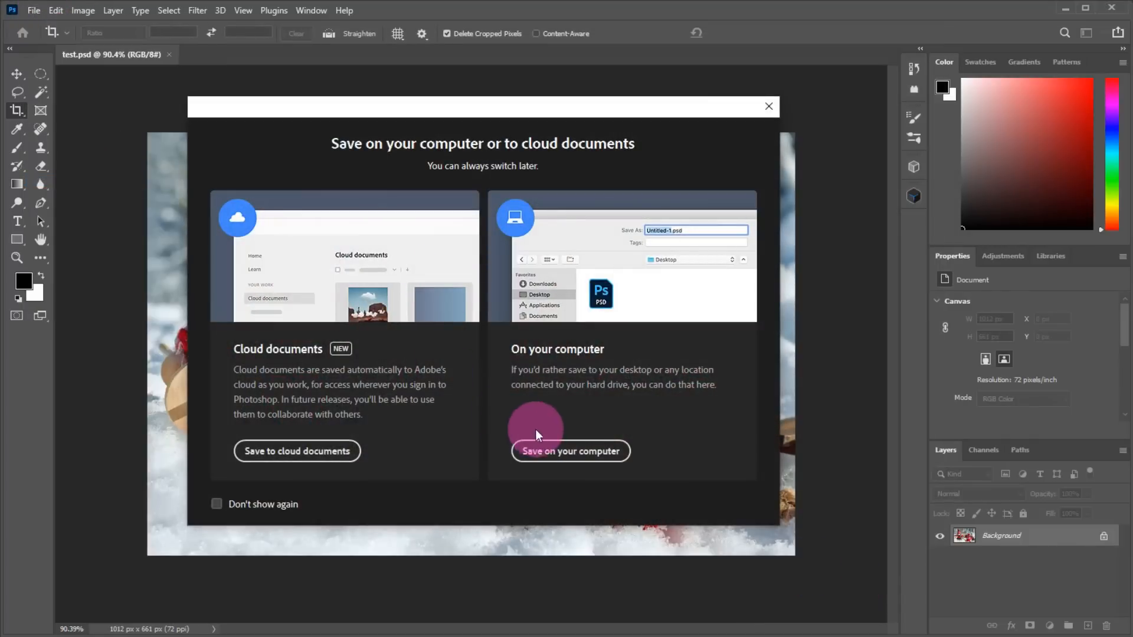
{"action": "left_click", "coordinate": [544, 450]}
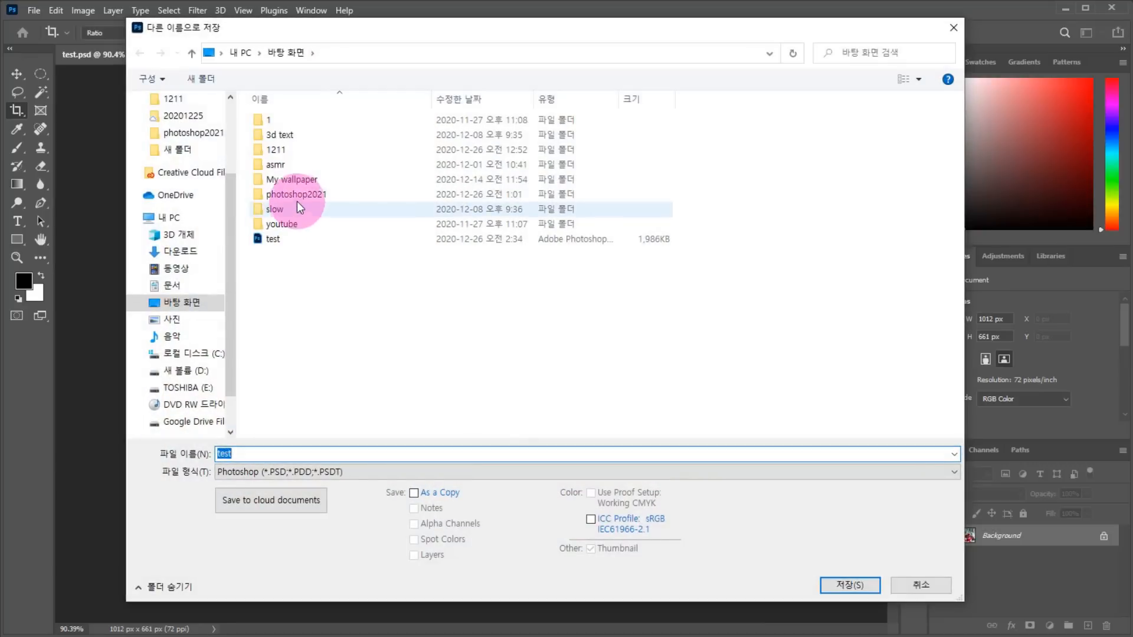
{"action": "left_click", "coordinate": [299, 472]}
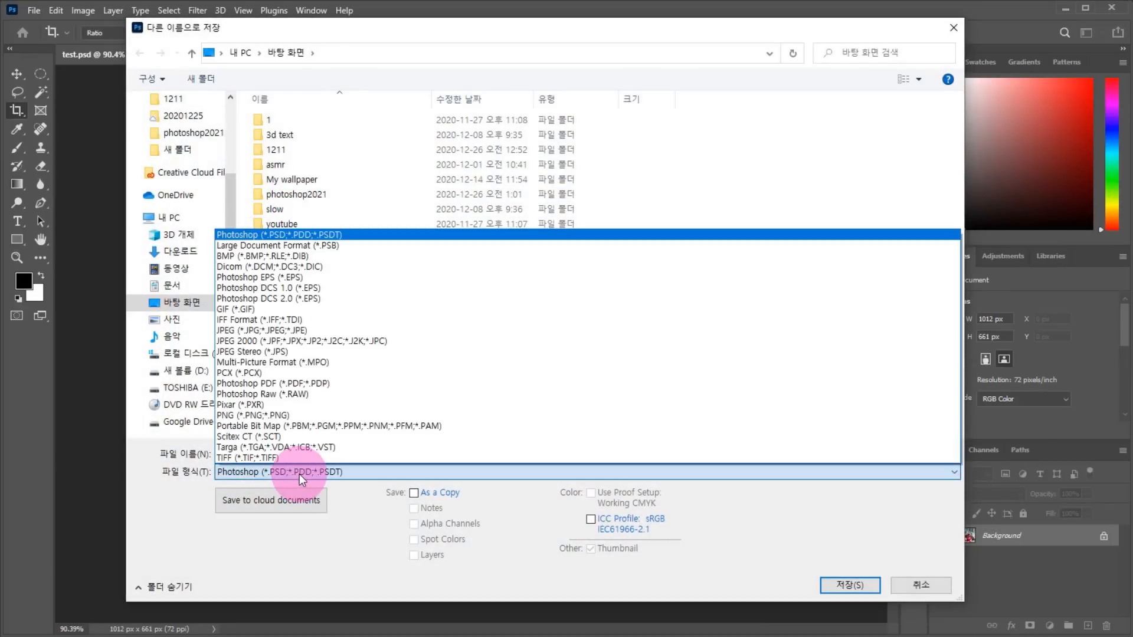
{"action": "left_click", "coordinate": [311, 331]}
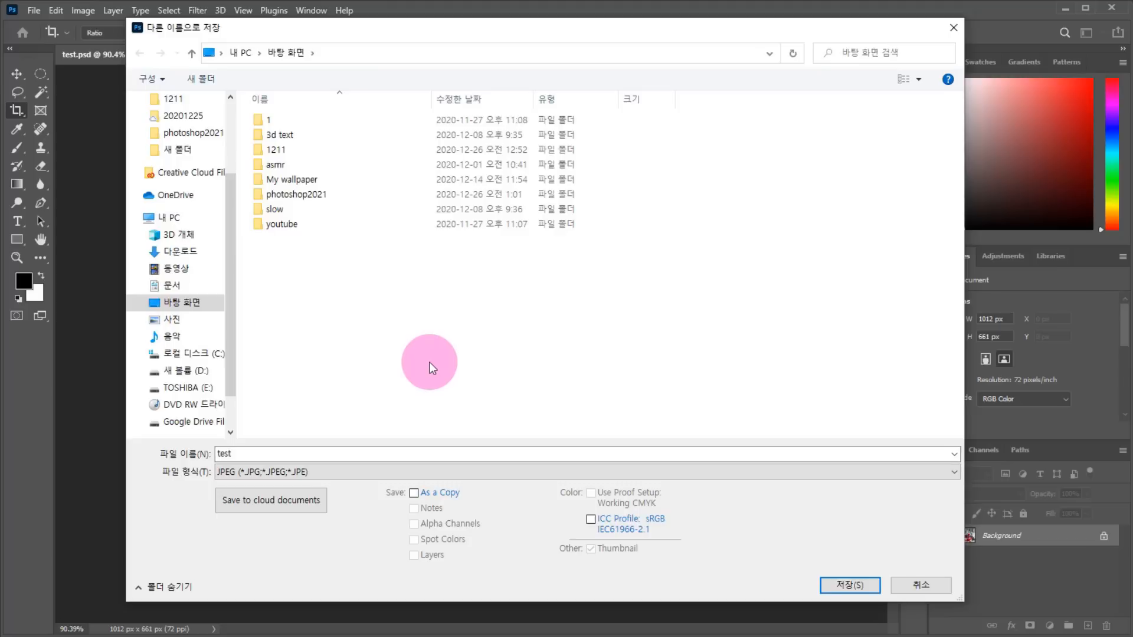
{"action": "left_click", "coordinate": [858, 584]}
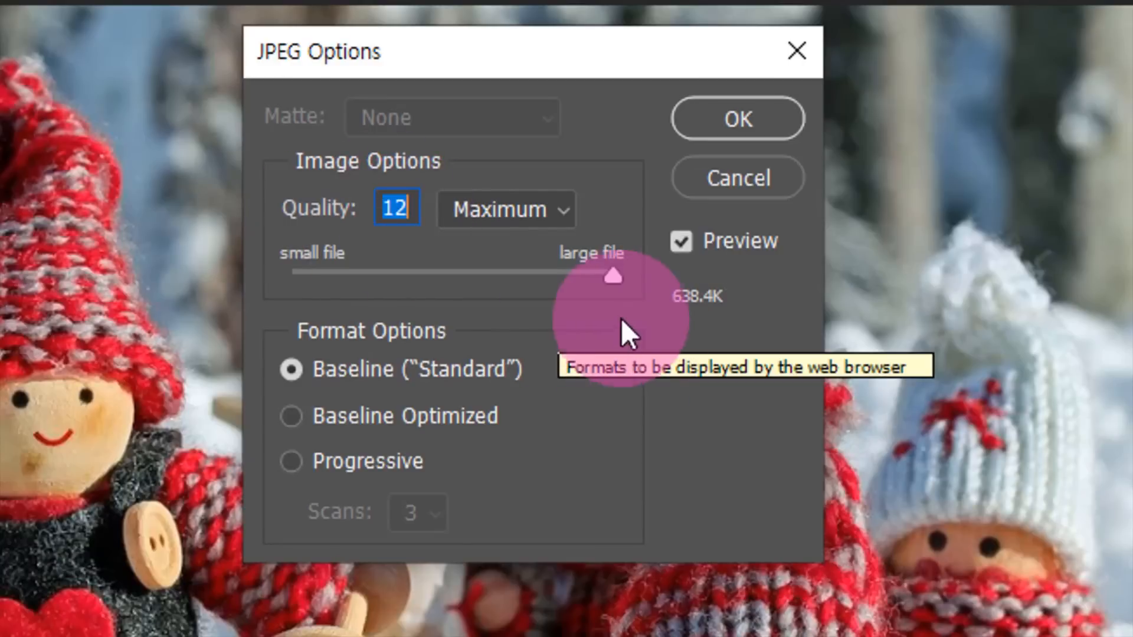
Try JPEG quality values such as 1, 6, 5 and 4 against 12 to compare the preview and file size
{"action": "left_click_drag", "start_coordinate": [613, 270], "coordinate": [653, 313]}
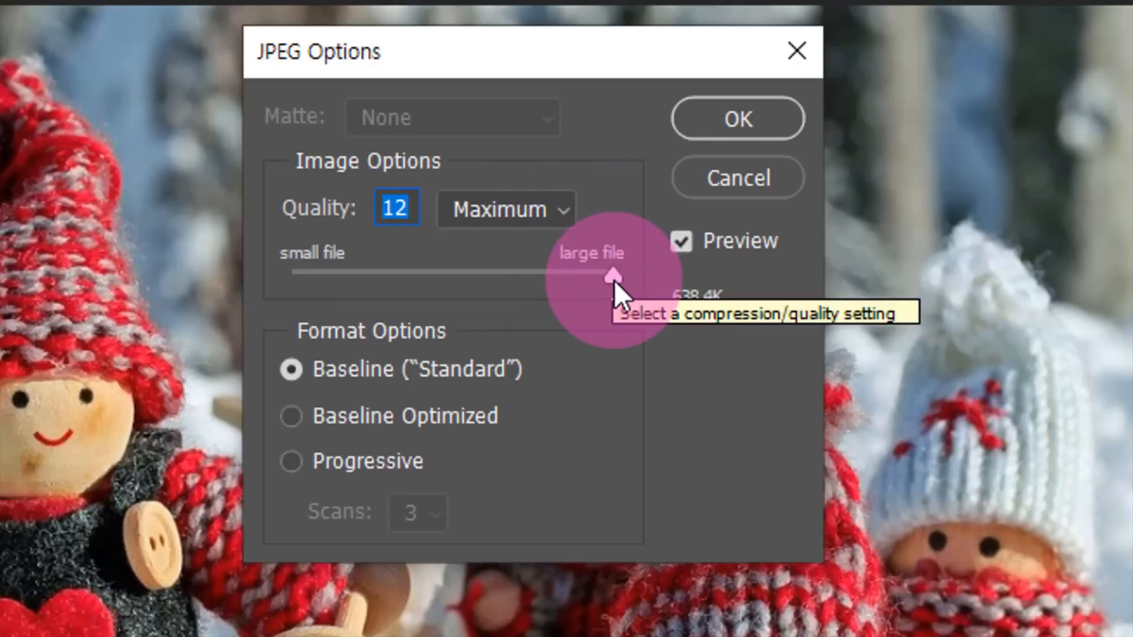
{"action": "left_click_drag", "start_coordinate": [614, 281], "coordinate": [323, 291]}
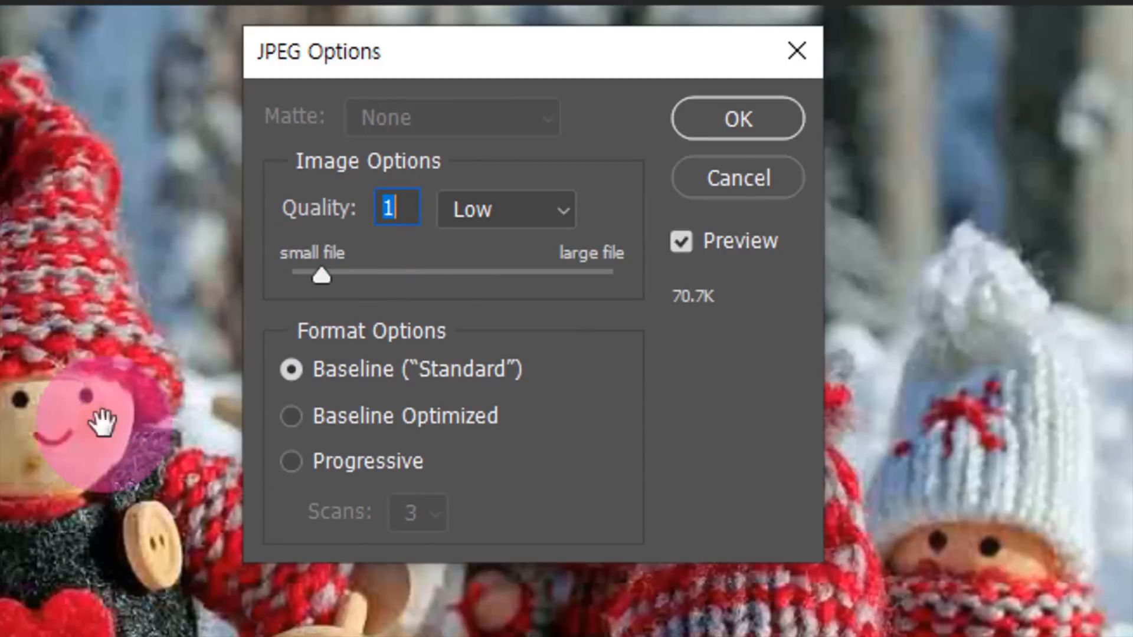
{"action": "left_click_drag", "start_coordinate": [320, 274], "coordinate": [629, 293]}
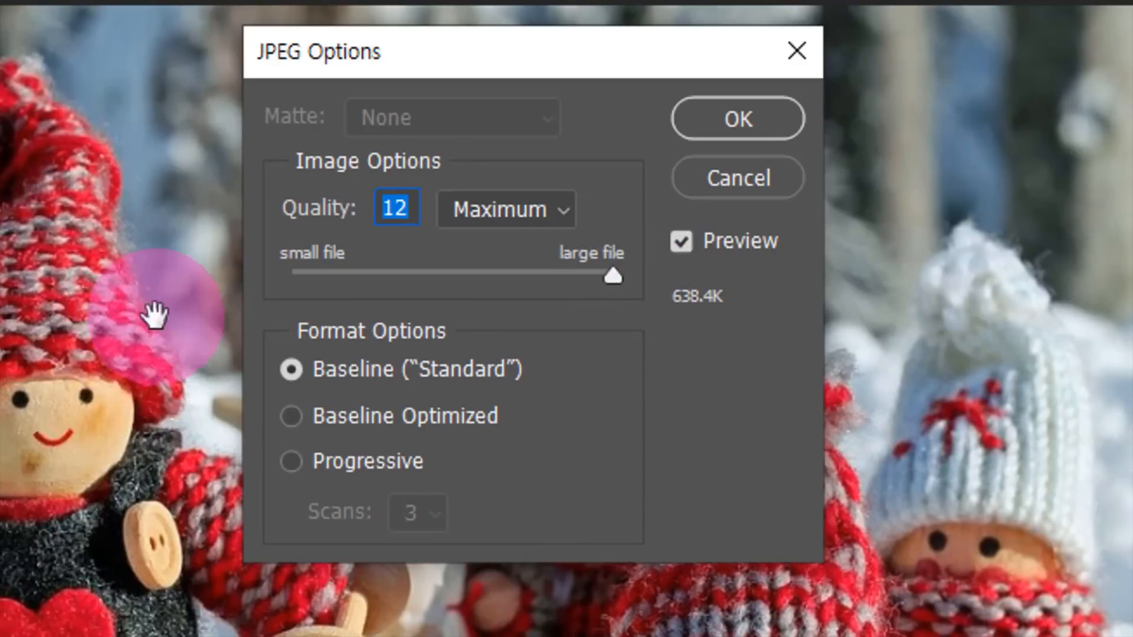
{"action": "left_click_drag", "start_coordinate": [611, 275], "coordinate": [675, 230]}
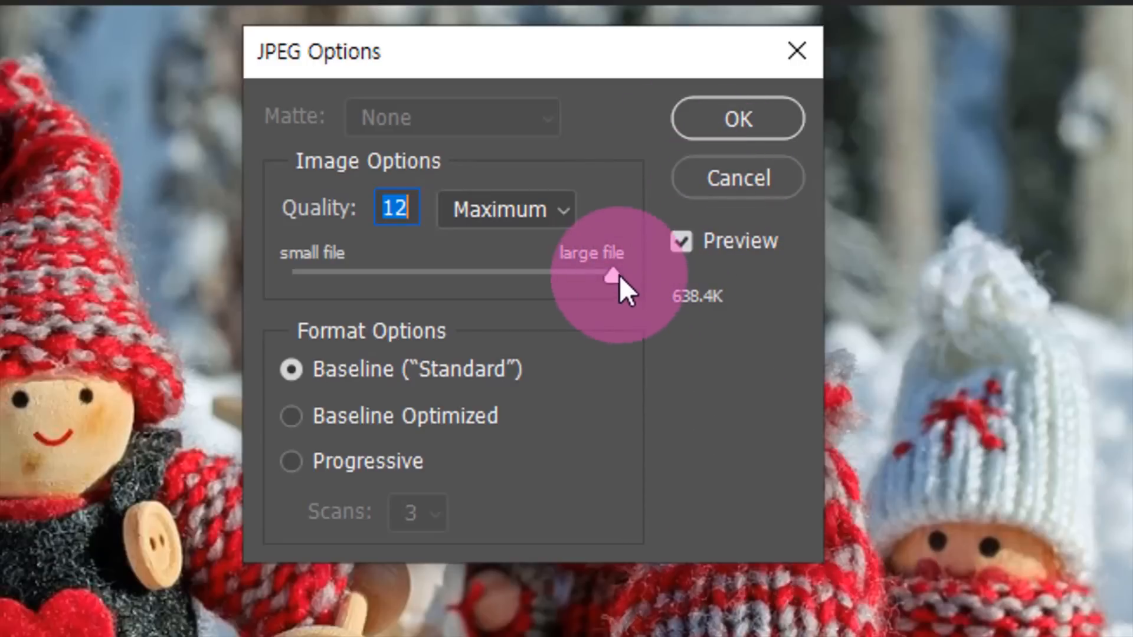
{"action": "left_click_drag", "start_coordinate": [616, 275], "coordinate": [459, 282]}
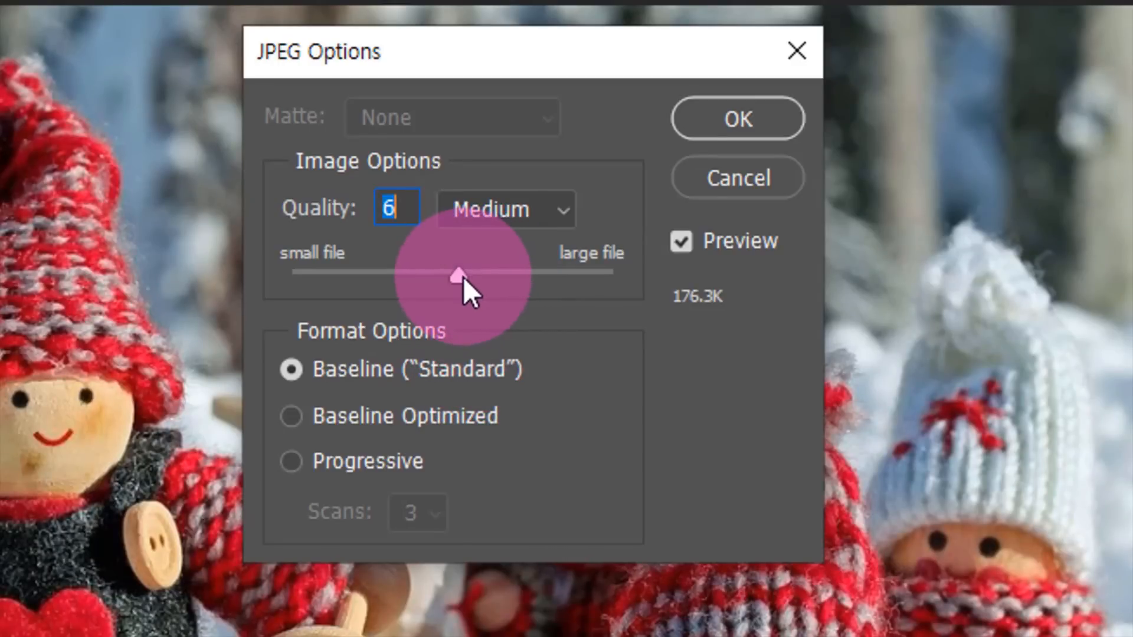
{"action": "left_click_drag", "start_coordinate": [464, 282], "coordinate": [642, 312]}
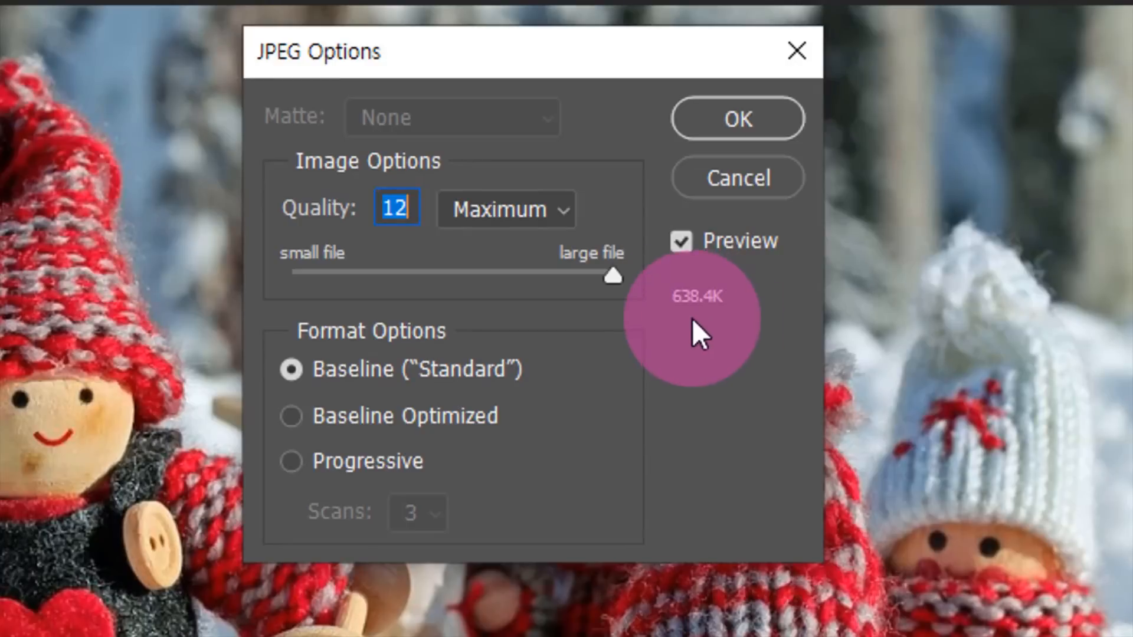
{"action": "left_click_drag", "start_coordinate": [613, 275], "coordinate": [438, 295]}
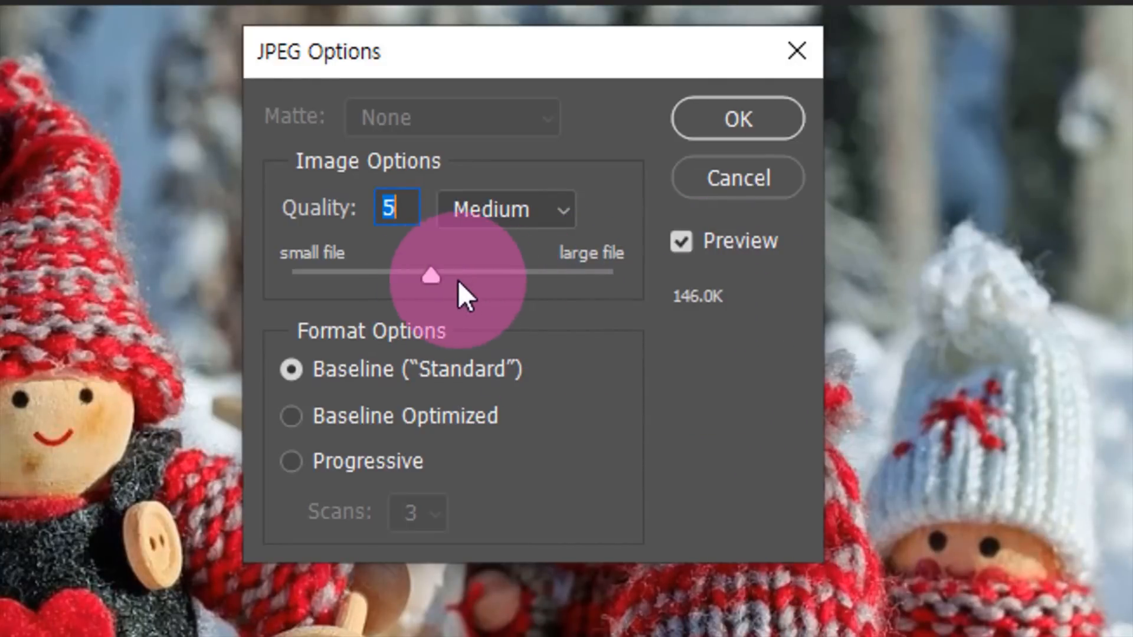
{"action": "left_click_drag", "start_coordinate": [425, 277], "coordinate": [678, 329]}
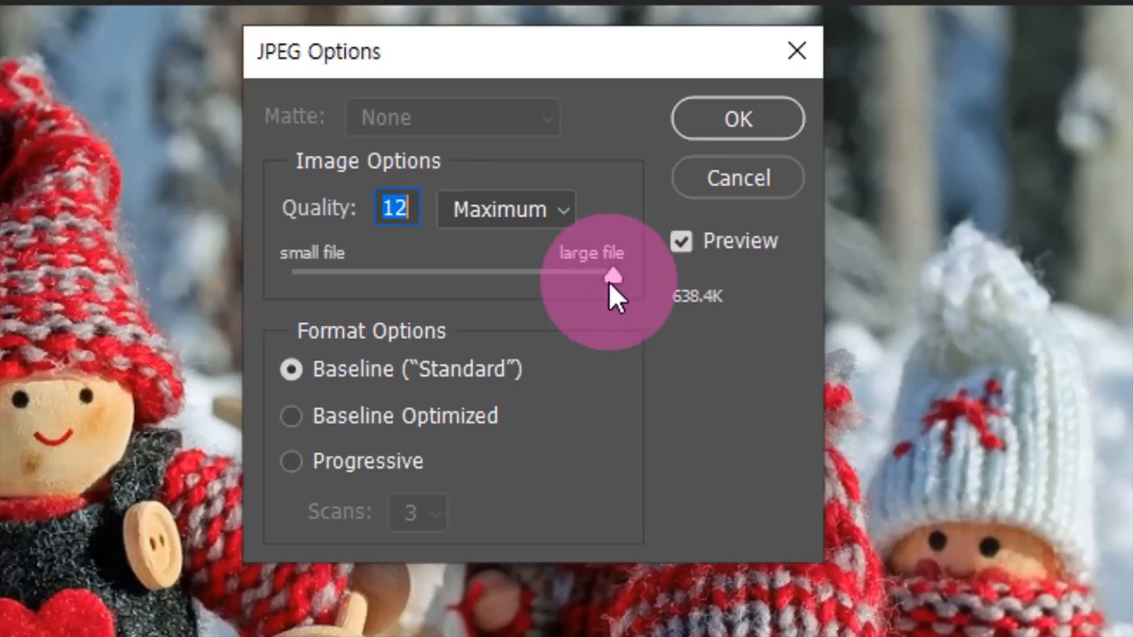
{"action": "left_click_drag", "start_coordinate": [614, 274], "coordinate": [394, 295]}
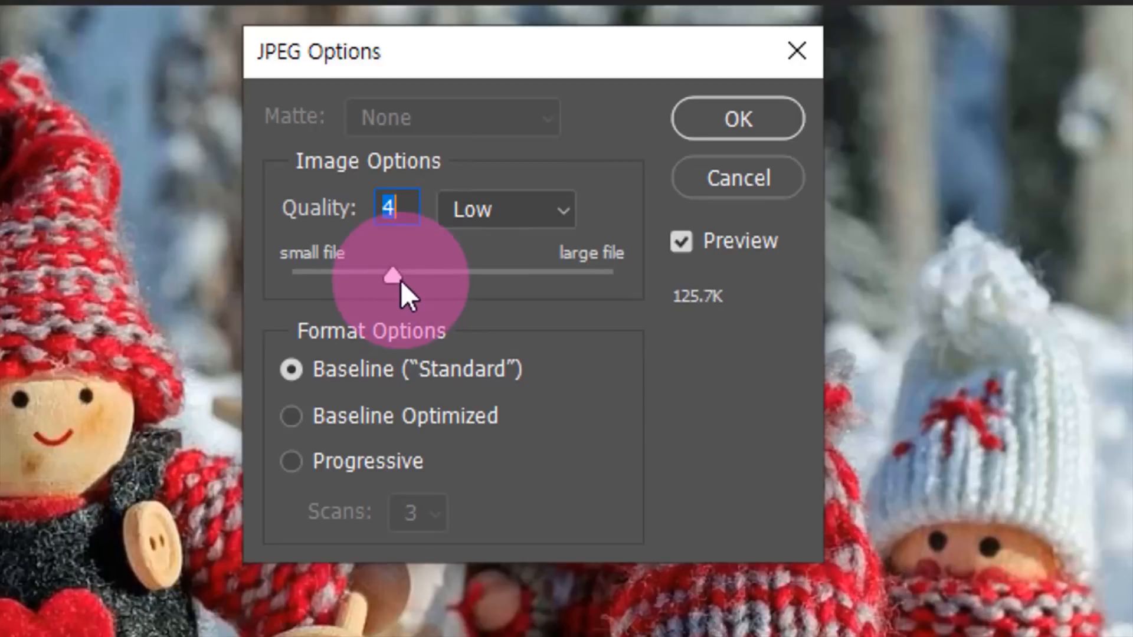
{"action": "left_click_drag", "start_coordinate": [393, 278], "coordinate": [633, 317]}
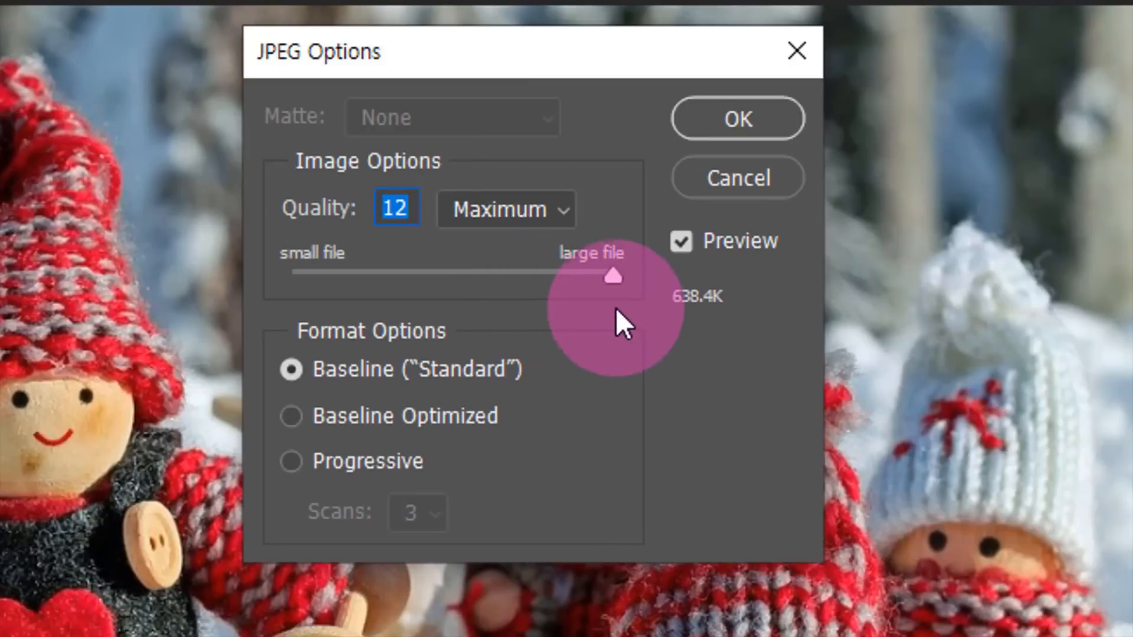
Set the JPEG quality to 12 (Maximum) with the Baseline ("Standard") format and finish saving the file
{"action": "left_click_drag", "start_coordinate": [620, 275], "coordinate": [513, 279]}
{"action": "left_click_drag", "start_coordinate": [508, 278], "coordinate": [655, 301]}
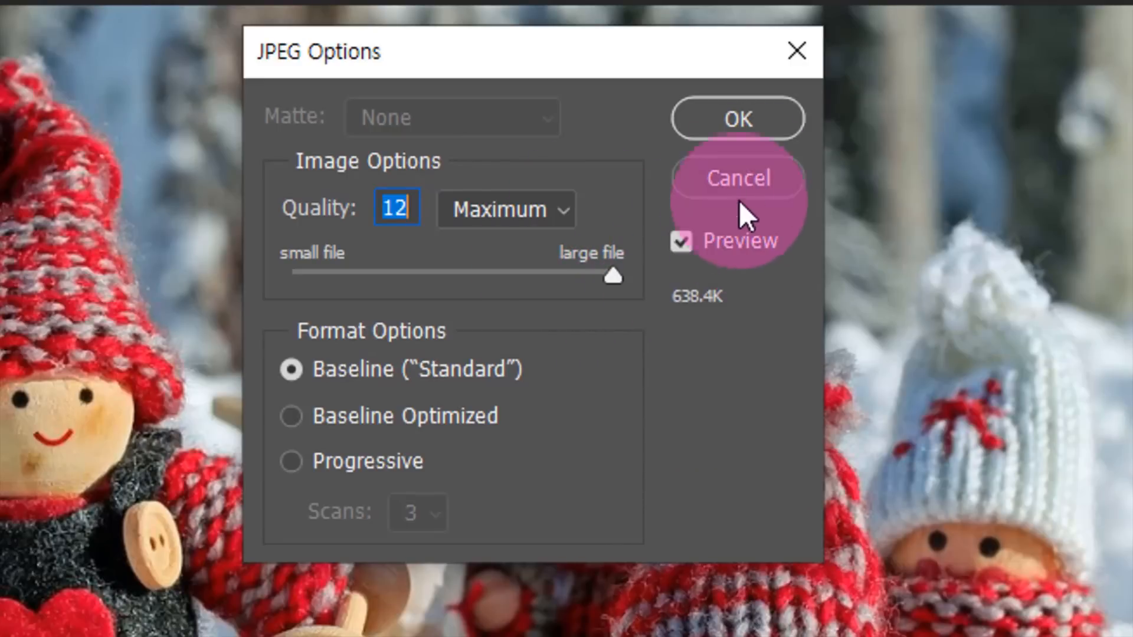
{"action": "left_click", "coordinate": [751, 112]}
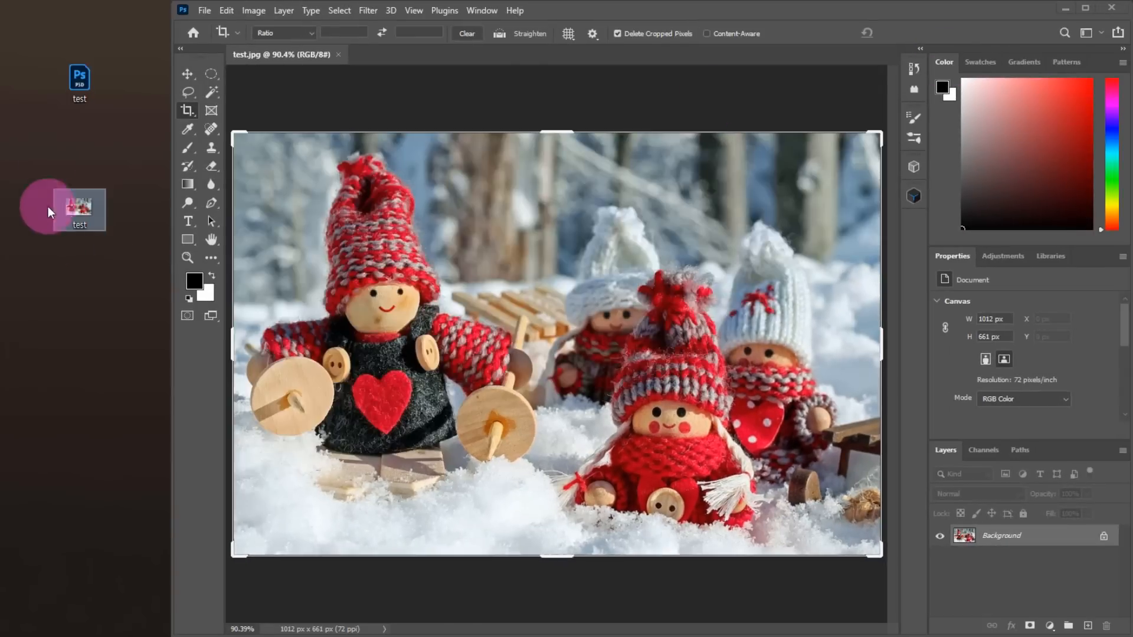
Examine the file size of the test PSD file in its Windows properties, and close the properties window
{"action": "right_click", "coordinate": [83, 84]}
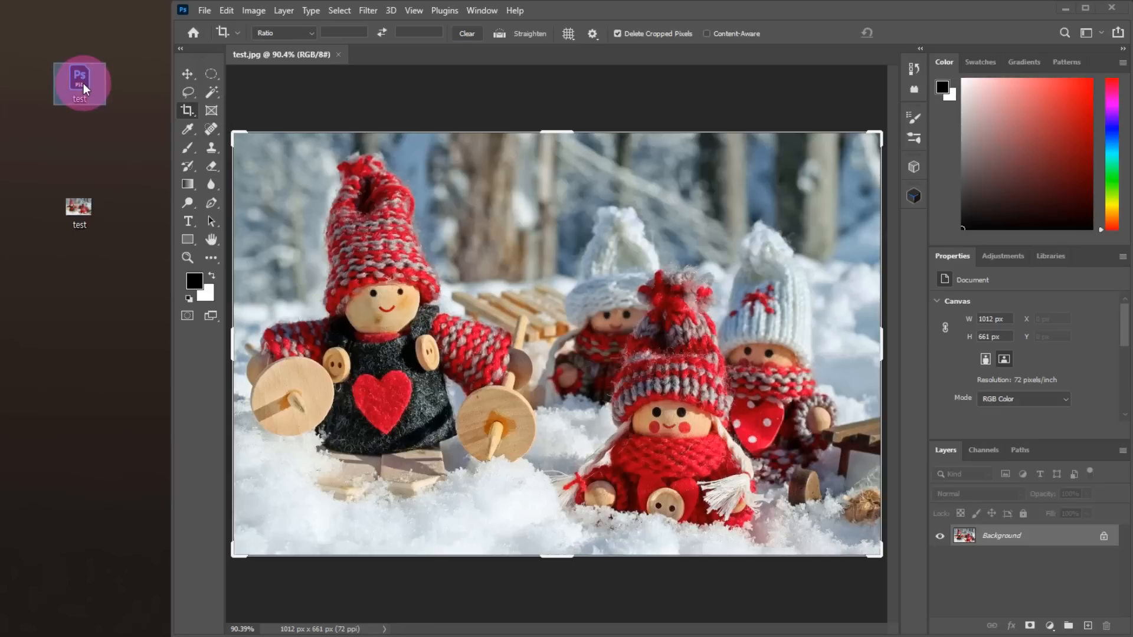
{"action": "left_click", "coordinate": [178, 486]}
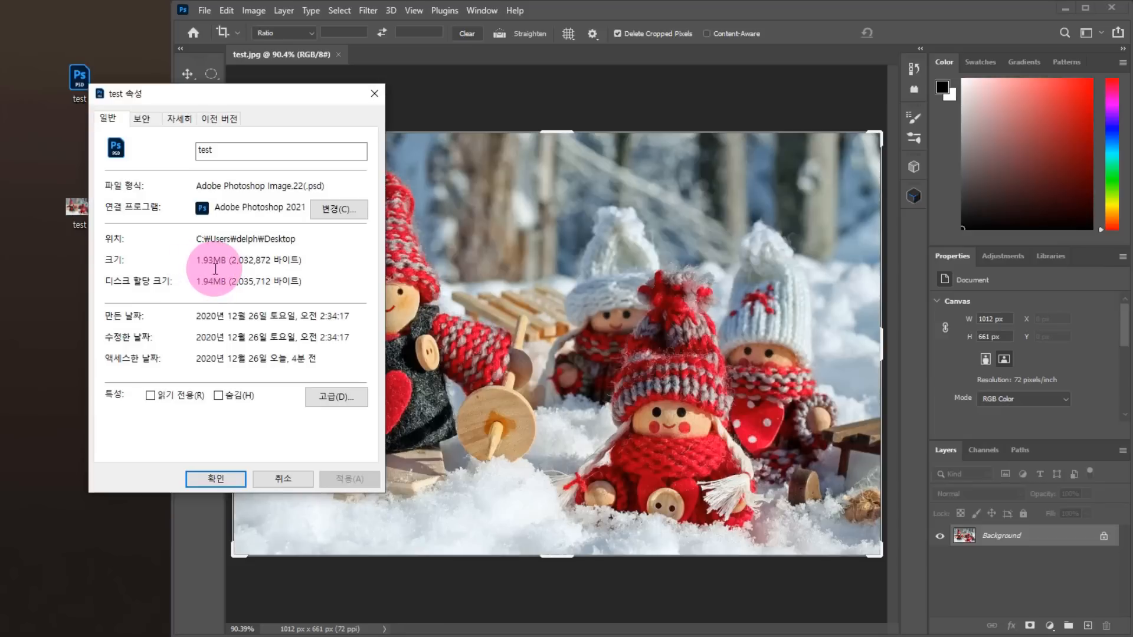
{"action": "left_click", "coordinate": [298, 484]}
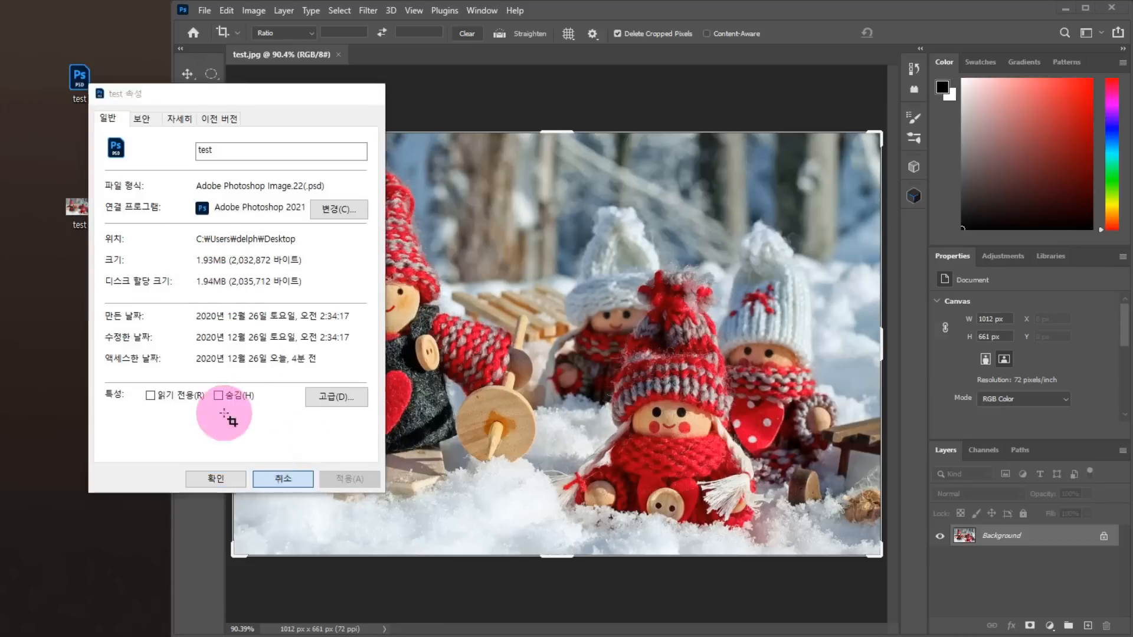
Examine the file size of the test JPG in its Windows properties against the PSD file, and close the properties window
{"action": "right_click", "coordinate": [76, 205]}
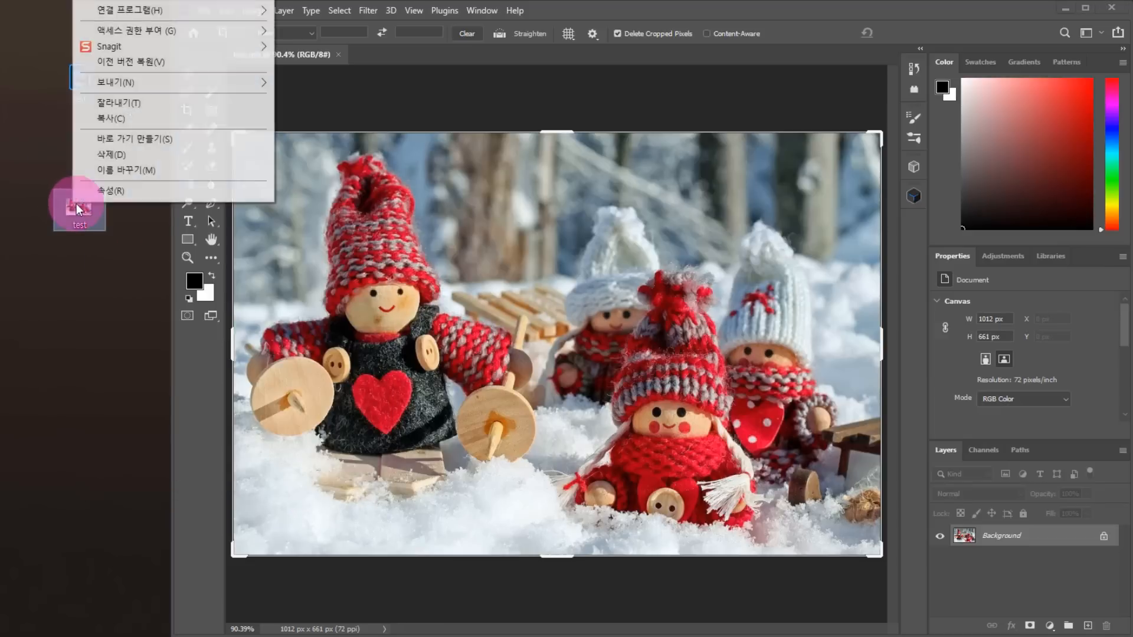
{"action": "left_click", "coordinate": [173, 195]}
{"action": "left_click_drag", "start_coordinate": [245, 220], "coordinate": [353, 151]}
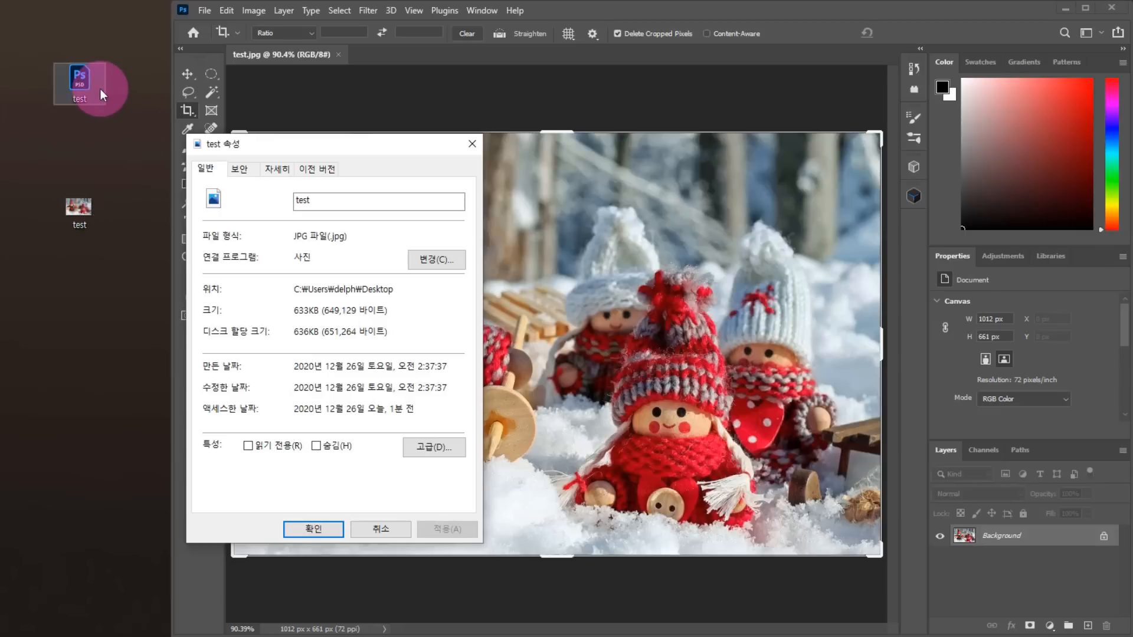
{"action": "left_click", "coordinate": [90, 76]}
{"action": "left_click", "coordinate": [91, 202]}
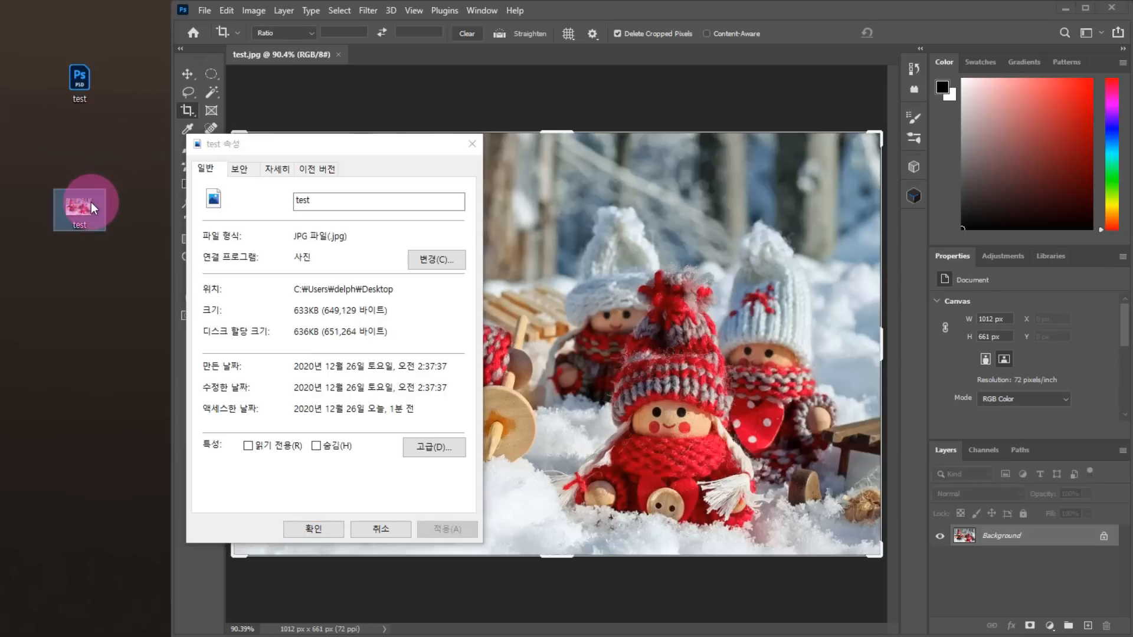
{"action": "left_click", "coordinate": [93, 83]}
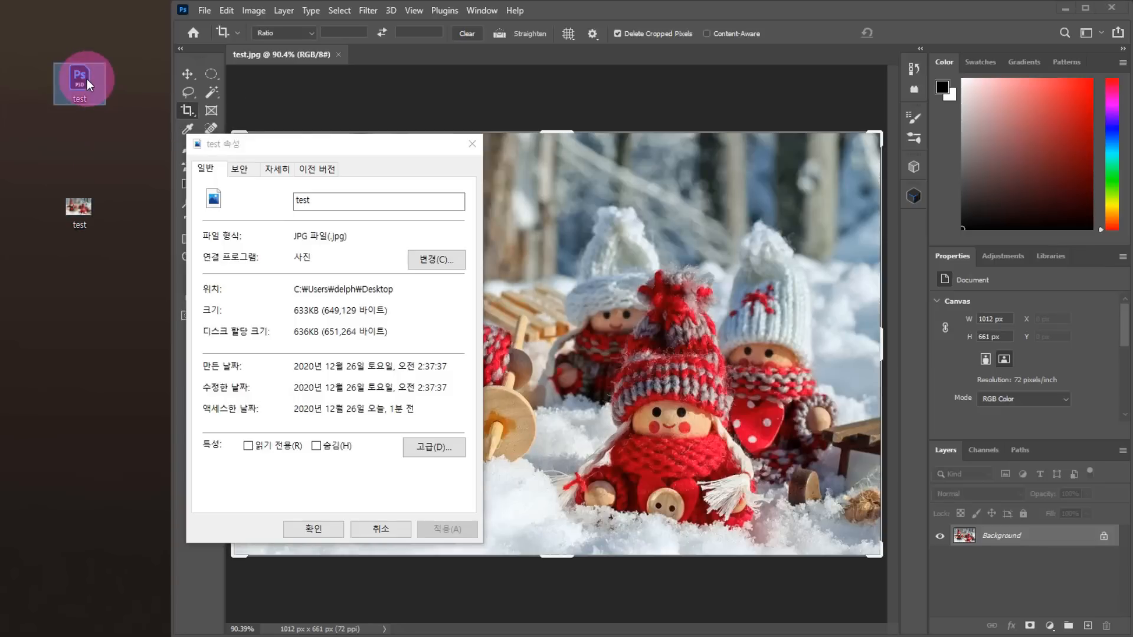
{"action": "left_click", "coordinate": [86, 204]}
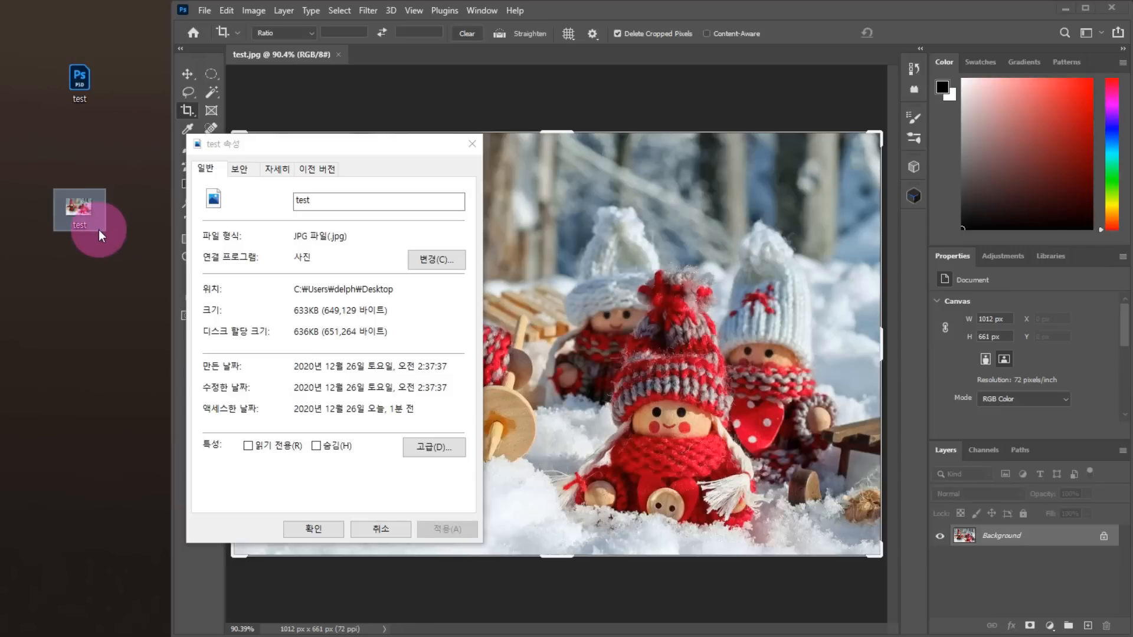
{"action": "left_click", "coordinate": [392, 94]}
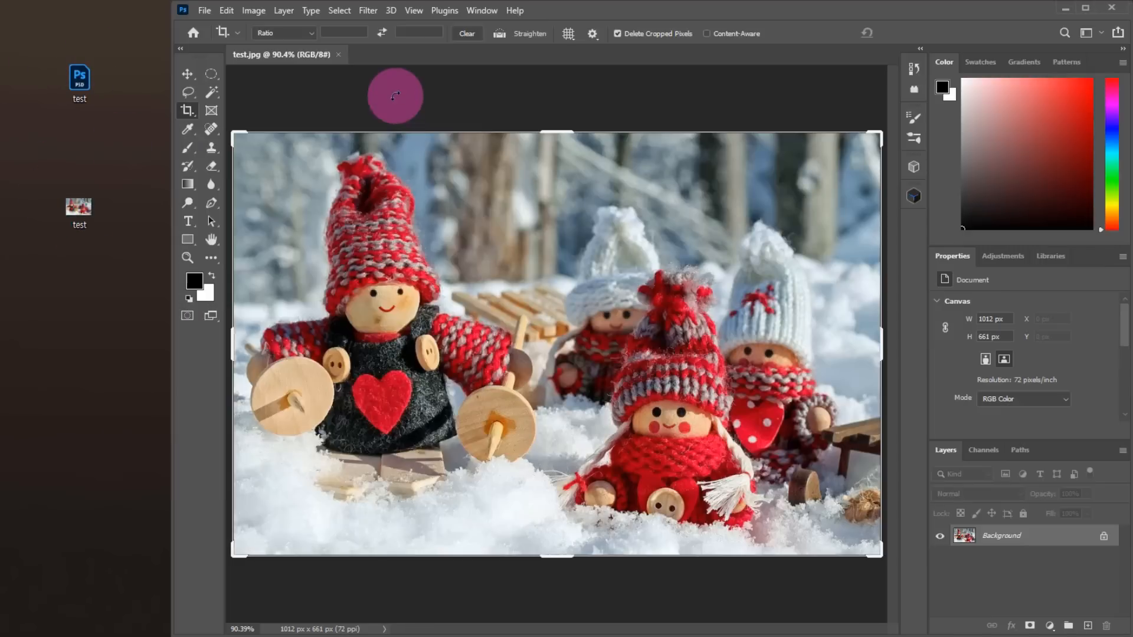
Close the test.jpg document and reopen the saved test JPG from the desktop in Photoshop
{"action": "left_click", "coordinate": [339, 54]}
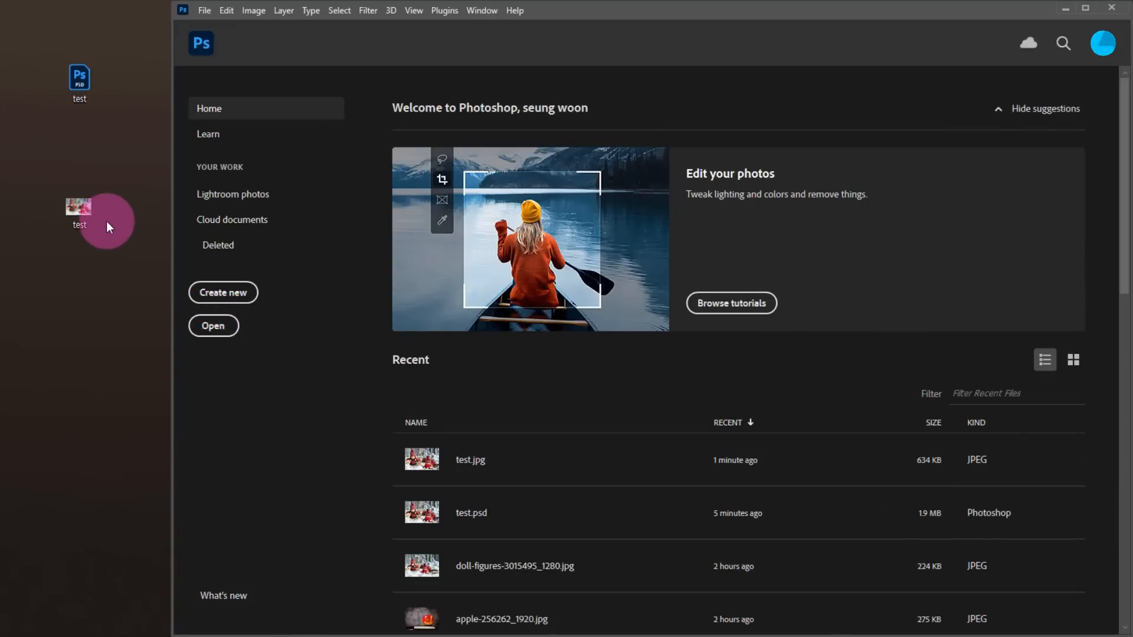
{"action": "left_click_drag", "start_coordinate": [76, 210], "coordinate": [336, 372]}
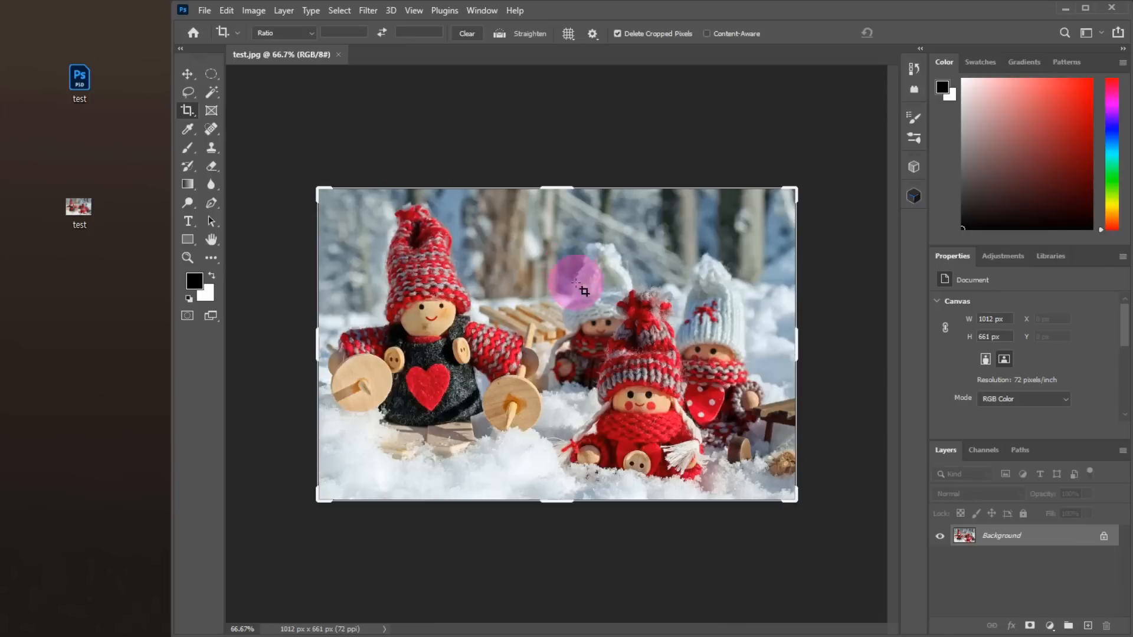
{"action": "left_click", "coordinate": [204, 13]}
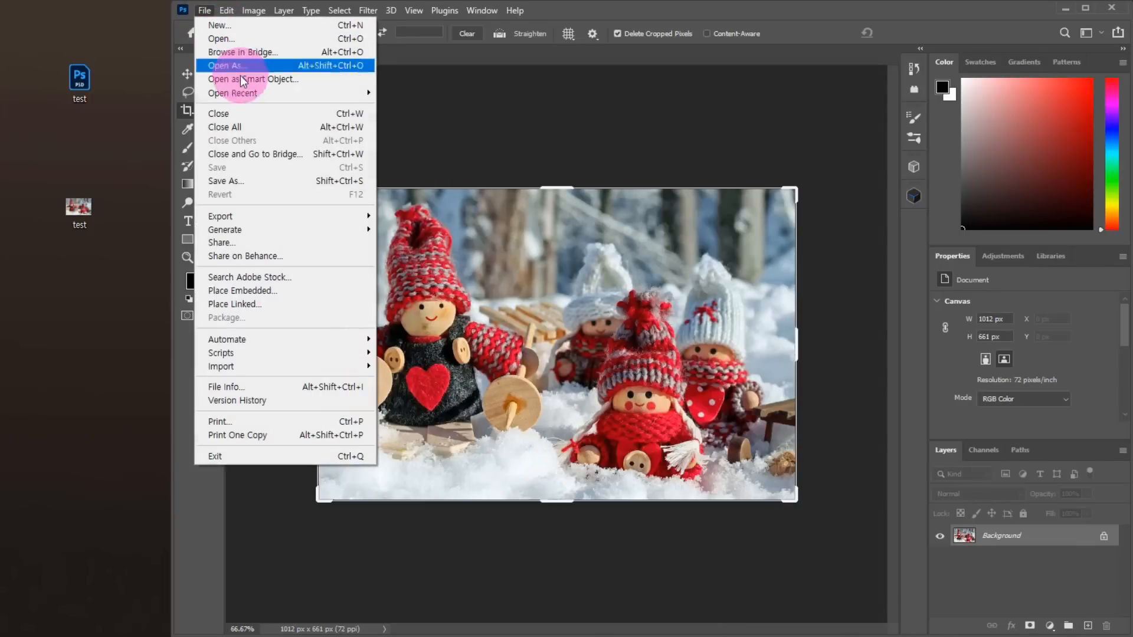
{"action": "left_click", "coordinate": [512, 96]}
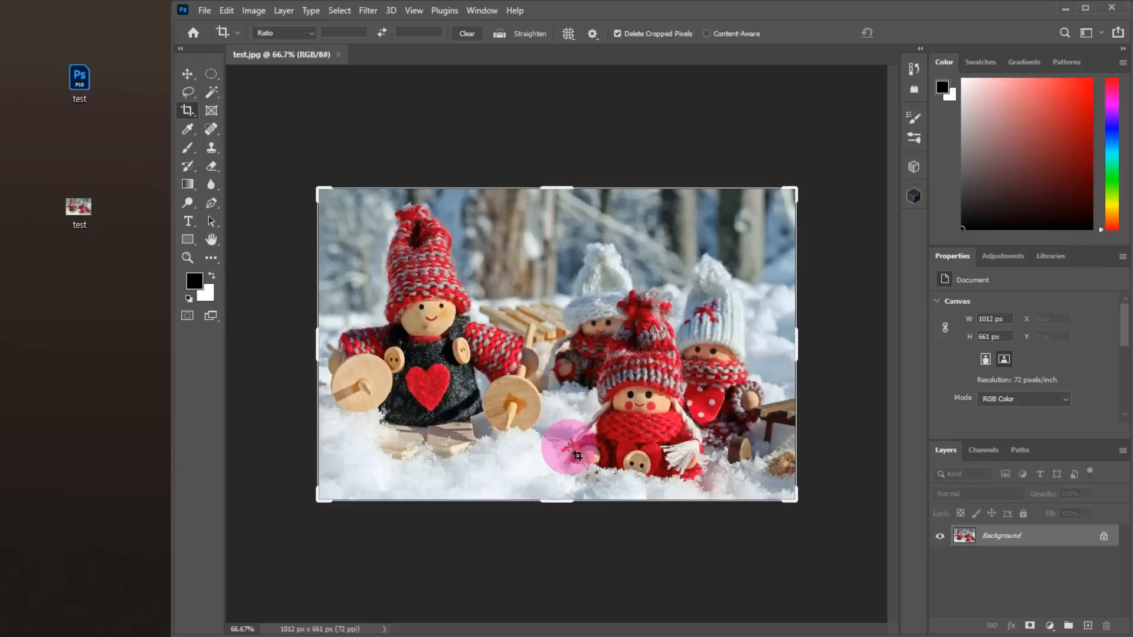
{"action": "left_click", "coordinate": [85, 92]}
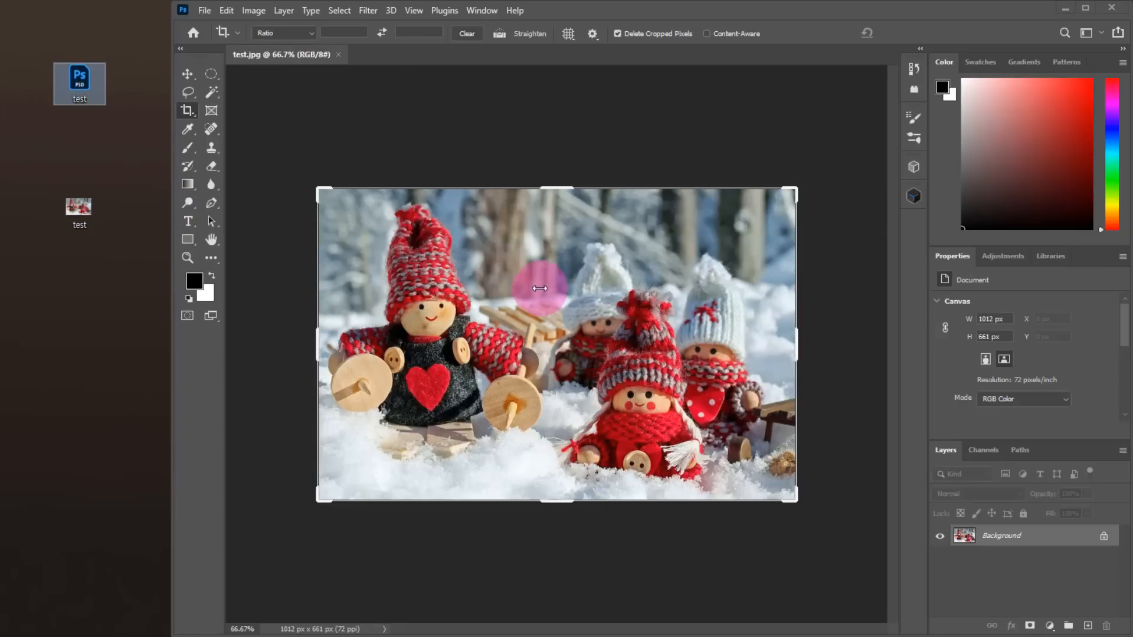
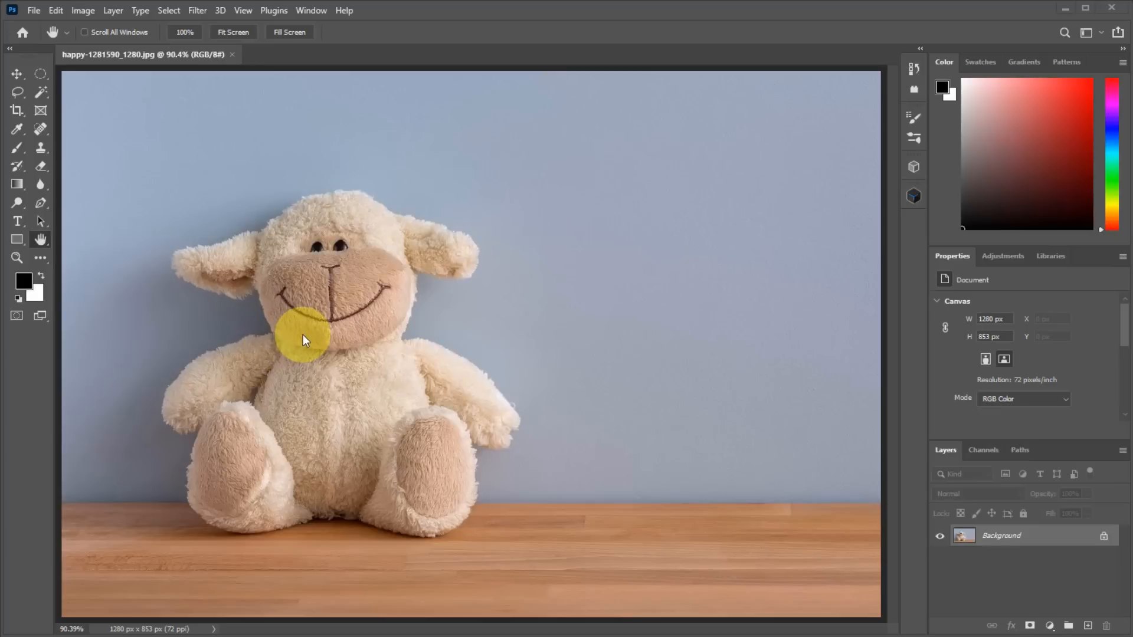
Select half of the sheep's head with the left-hand ear using the Lasso tool, and add its body, arms and legs to the selection
{"action": "key", "text": "l"}
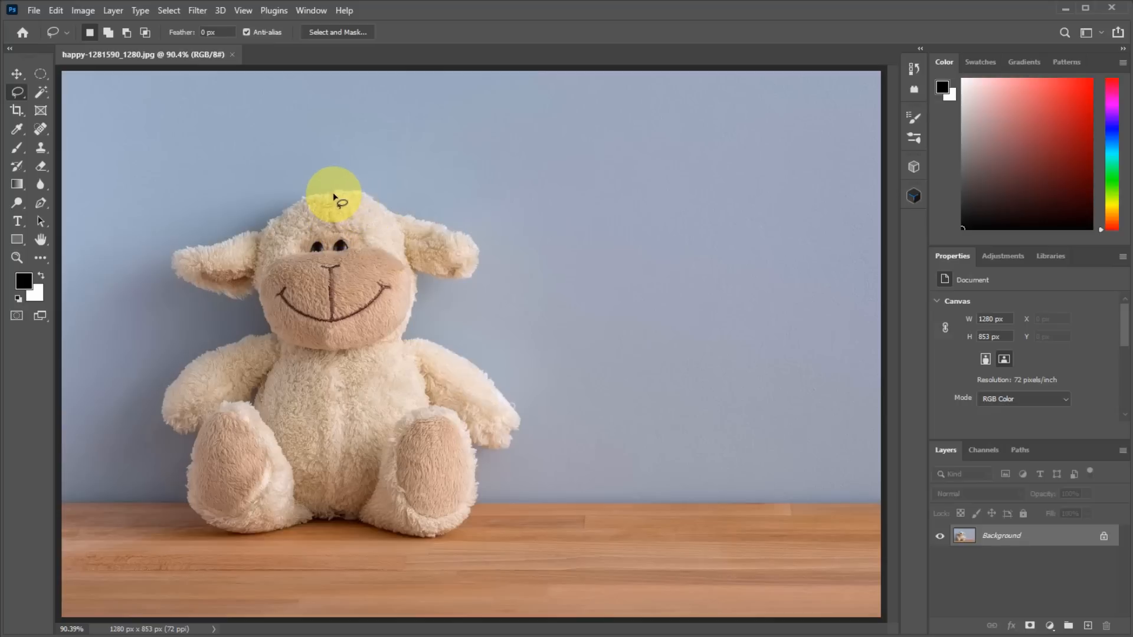
{"action": "mouse_move", "coordinate": [333, 196]}
{"action": "left_mouse_down"}
{"action": "mouse_move", "coordinate": [257, 232]}
{"action": "mouse_move", "coordinate": [187, 248]}
{"action": "mouse_move", "coordinate": [169, 270]}
{"action": "mouse_move", "coordinate": [216, 300]}
{"action": "mouse_move", "coordinate": [256, 297]}
{"action": "mouse_move", "coordinate": [279, 341]}
{"action": "mouse_move", "coordinate": [320, 321]}
{"action": "mouse_move", "coordinate": [336, 196]}
{"action": "left_mouse_up"}
{"action": "key", "text": "shift"}
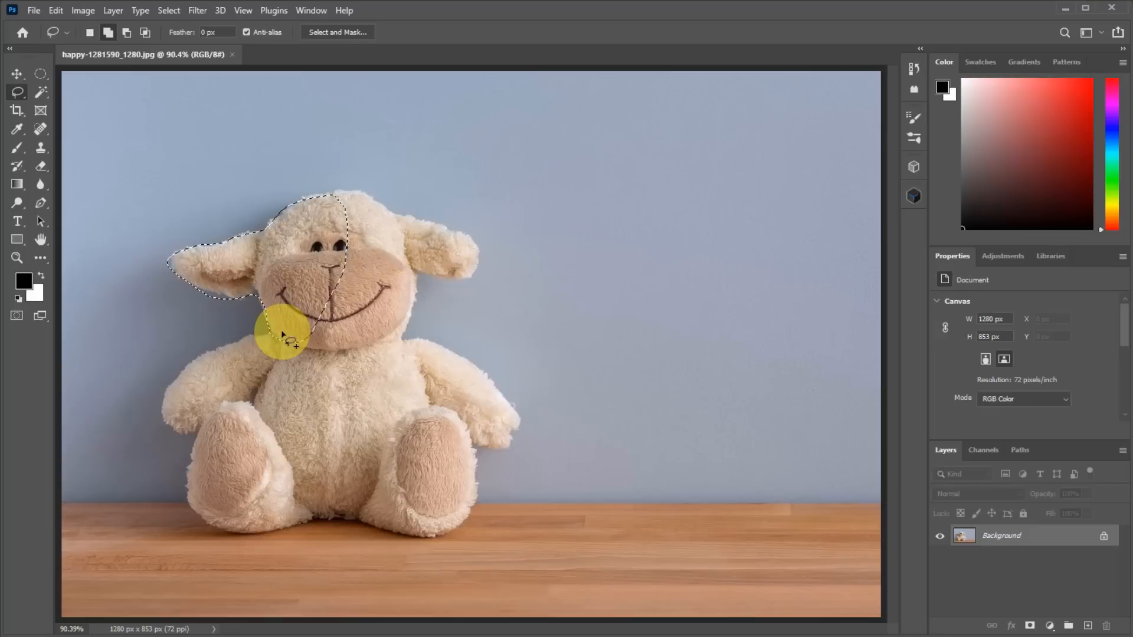
{"action": "mouse_move", "coordinate": [270, 340]}
{"action": "left_mouse_down"}
{"action": "mouse_move", "coordinate": [213, 348]}
{"action": "mouse_move", "coordinate": [157, 403]}
{"action": "mouse_move", "coordinate": [161, 431]}
{"action": "mouse_move", "coordinate": [190, 443]}
{"action": "mouse_move", "coordinate": [186, 509]}
{"action": "mouse_move", "coordinate": [230, 535]}
{"action": "mouse_move", "coordinate": [270, 537]}
{"action": "mouse_move", "coordinate": [375, 515]}
{"action": "mouse_move", "coordinate": [386, 444]}
{"action": "mouse_move", "coordinate": [358, 346]}
{"action": "mouse_move", "coordinate": [322, 316]}
{"action": "left_mouse_up"}
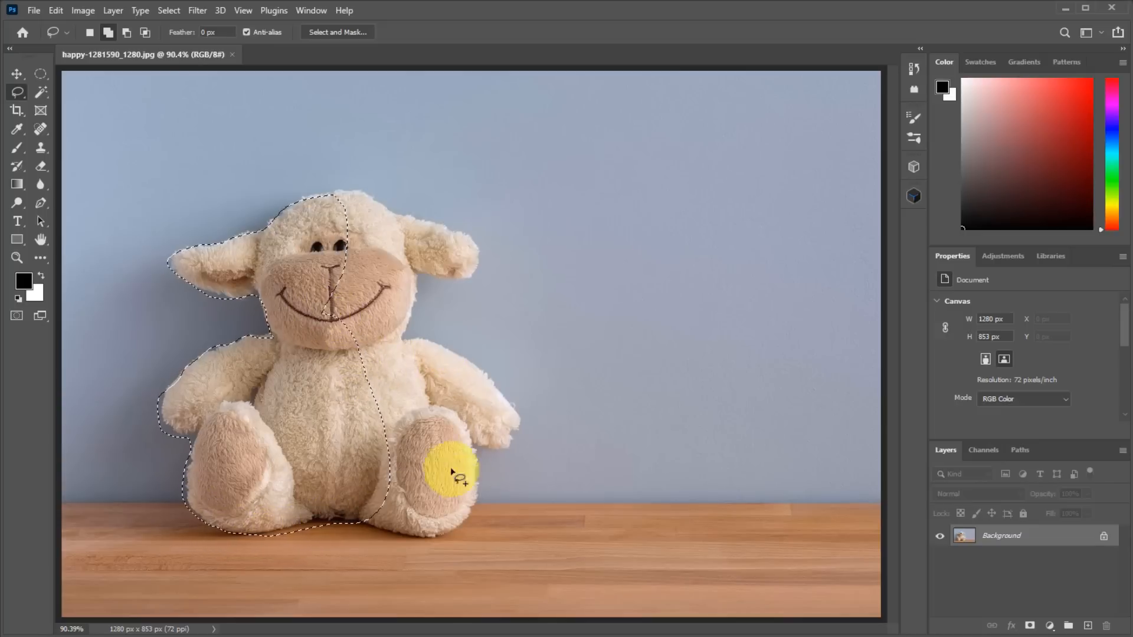
{"action": "mouse_move", "coordinate": [462, 428]}
{"action": "left_mouse_down"}
{"action": "mouse_move", "coordinate": [485, 480]}
{"action": "mouse_move", "coordinate": [462, 530]}
{"action": "mouse_move", "coordinate": [401, 542]}
{"action": "mouse_move", "coordinate": [357, 524]}
{"action": "mouse_move", "coordinate": [338, 494]}
{"action": "mouse_move", "coordinate": [364, 420]}
{"action": "mouse_move", "coordinate": [406, 389]}
{"action": "mouse_move", "coordinate": [449, 394]}
{"action": "mouse_move", "coordinate": [470, 412]}
{"action": "mouse_move", "coordinate": [467, 453]}
{"action": "mouse_move", "coordinate": [507, 451]}
{"action": "mouse_move", "coordinate": [523, 419]}
{"action": "mouse_move", "coordinate": [393, 294]}
{"action": "mouse_move", "coordinate": [330, 321]}
{"action": "mouse_move", "coordinate": [313, 394]}
{"action": "mouse_move", "coordinate": [344, 434]}
{"action": "mouse_move", "coordinate": [457, 456]}
{"action": "left_mouse_up"}
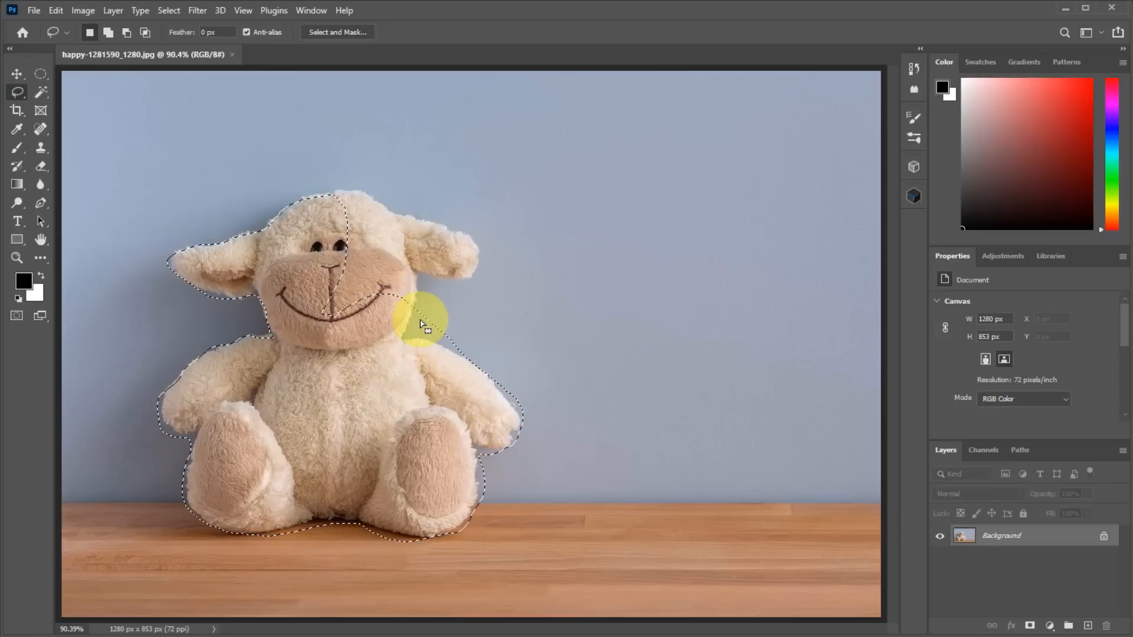
Add the remaining half of the sheep's head and the right-hand ear to the lasso selection
{"action": "key", "text": "shift"}
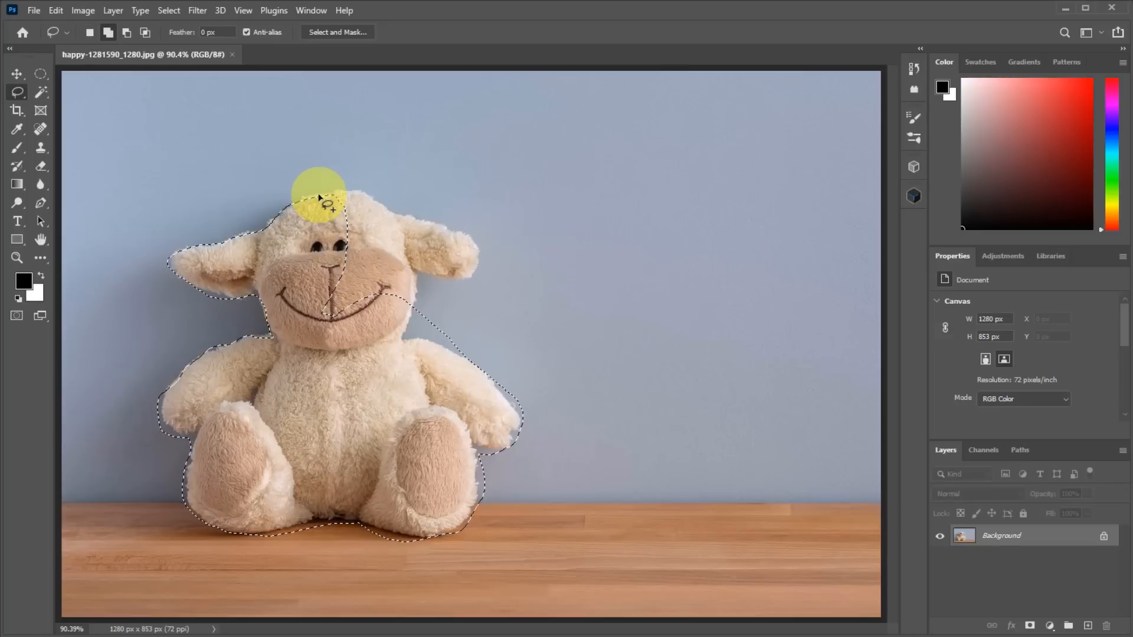
{"action": "mouse_move", "coordinate": [319, 193]}
{"action": "left_mouse_down"}
{"action": "mouse_move", "coordinate": [460, 226]}
{"action": "mouse_move", "coordinate": [483, 256]}
{"action": "mouse_move", "coordinate": [467, 284]}
{"action": "left_mouse_up"}
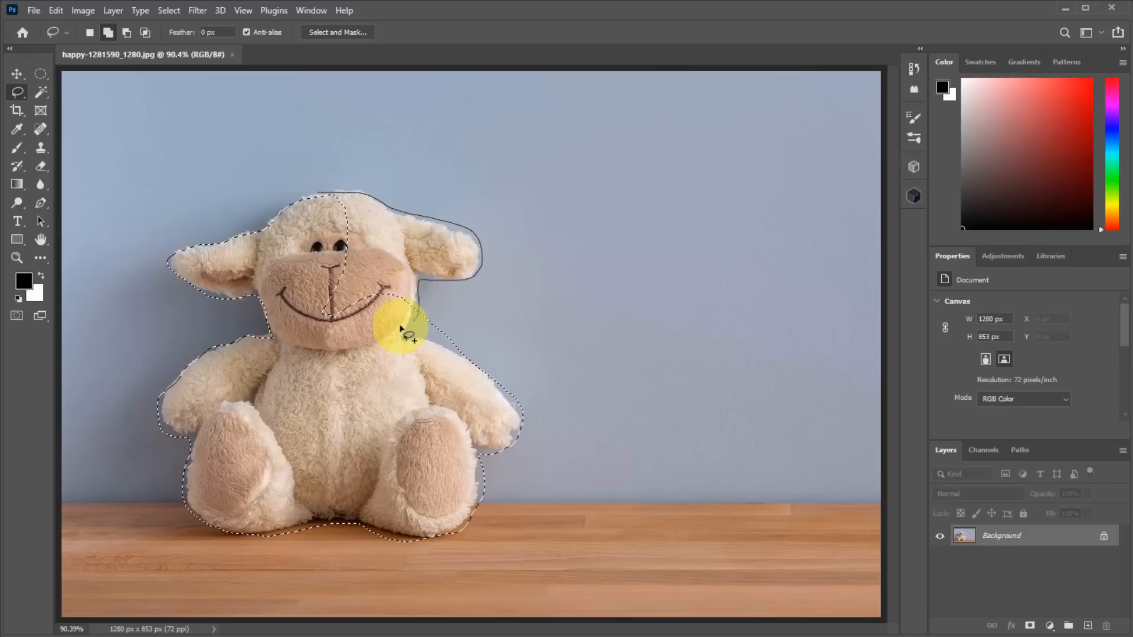
{"action": "left_click_drag", "start_coordinate": [401, 328], "coordinate": [296, 325]}
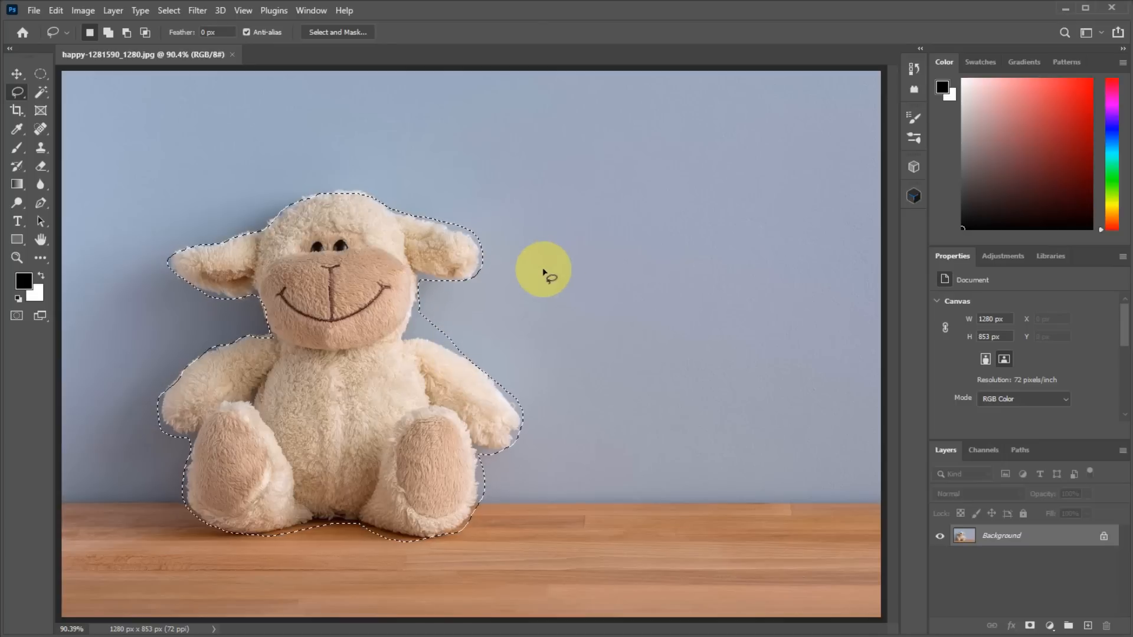
Subtract the background gap between the head and the right-hand arm from the selection, and add the missed edge atop the head
{"action": "mouse_move", "coordinate": [458, 245]}
{"action": "left_mouse_down"}
{"action": "mouse_move", "coordinate": [599, 286]}
{"action": "mouse_move", "coordinate": [448, 257]}
{"action": "mouse_move", "coordinate": [466, 269]}
{"action": "left_mouse_up"}
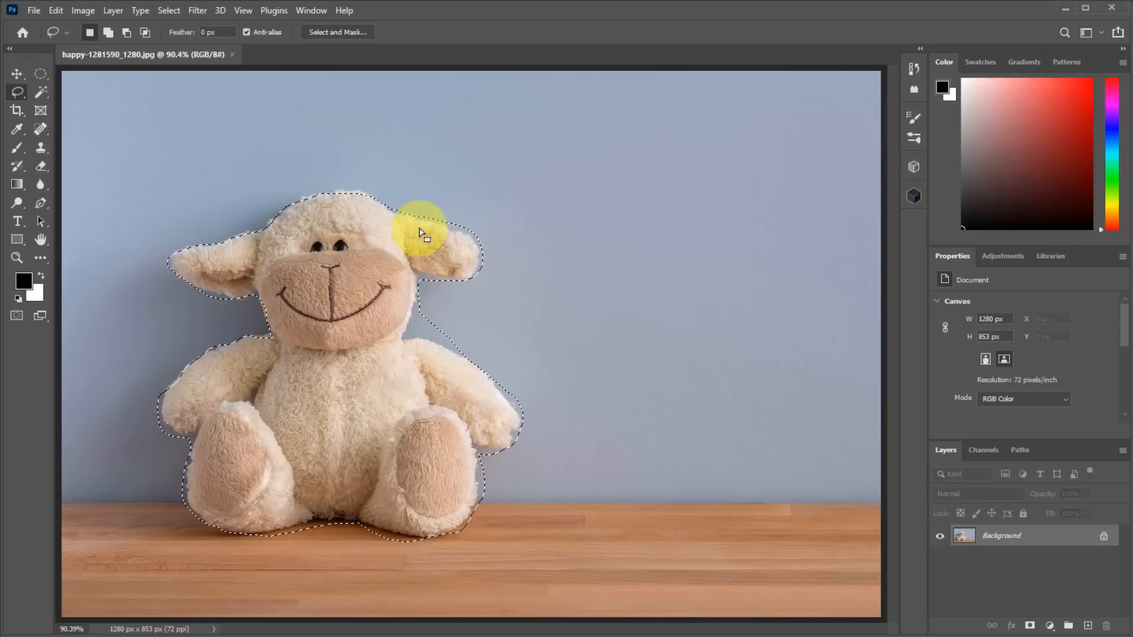
{"action": "mouse_move", "coordinate": [411, 227]}
{"action": "left_mouse_down"}
{"action": "mouse_move", "coordinate": [451, 154]}
{"action": "mouse_move", "coordinate": [528, 157]}
{"action": "mouse_move", "coordinate": [536, 200]}
{"action": "mouse_move", "coordinate": [462, 258]}
{"action": "left_mouse_up"}
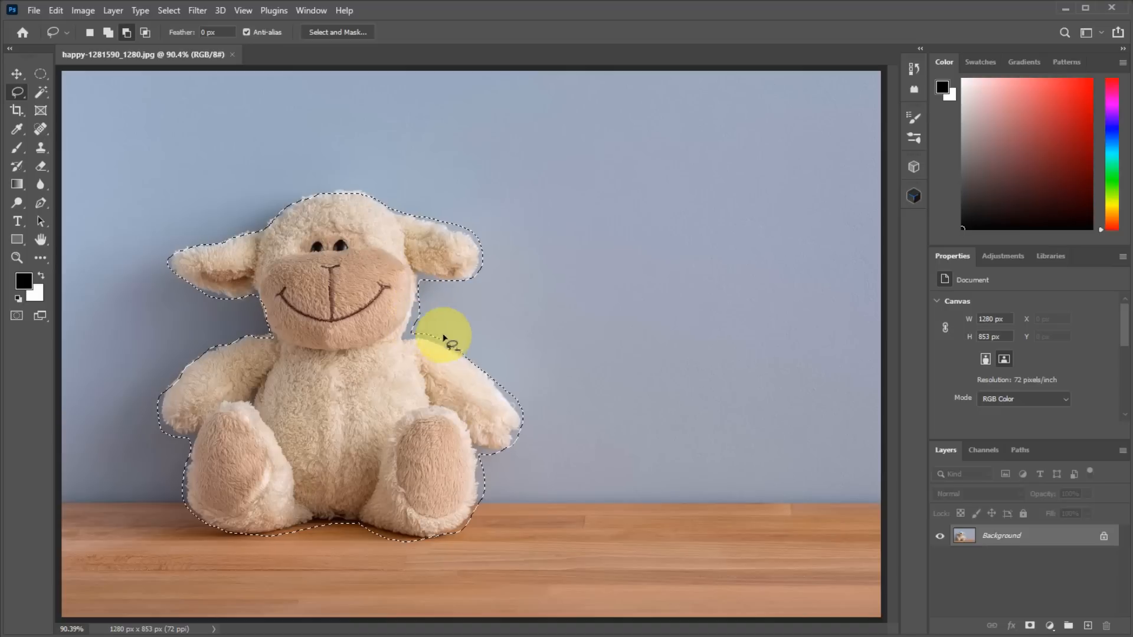
{"action": "left_click_drag", "start_coordinate": [444, 338], "coordinate": [446, 339]}
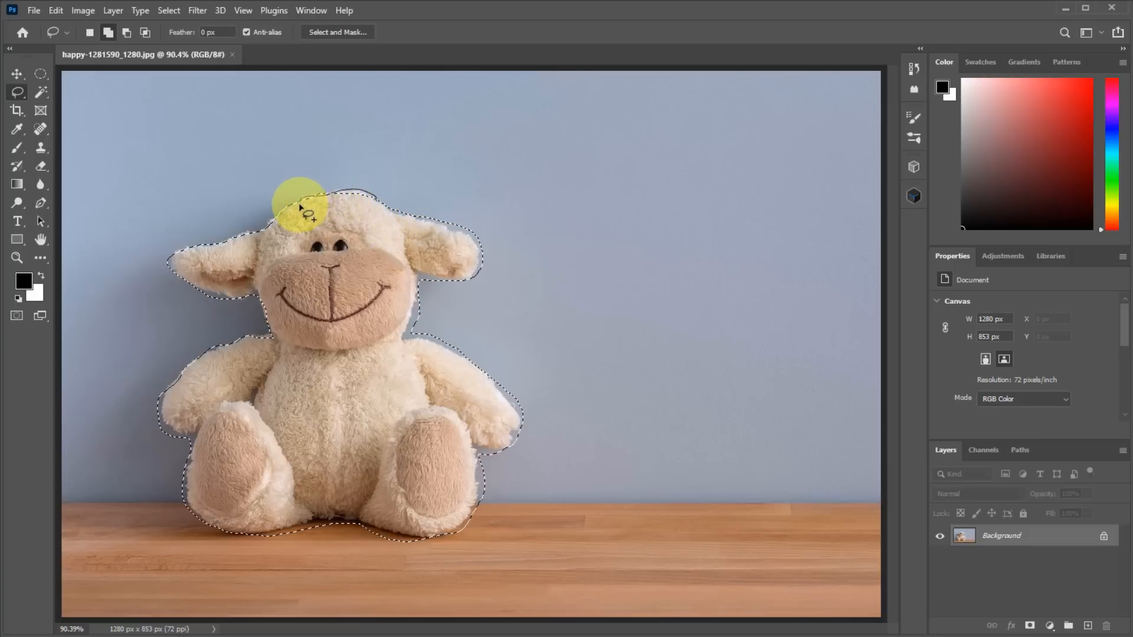
{"action": "left_click_drag", "start_coordinate": [300, 205], "coordinate": [386, 226]}
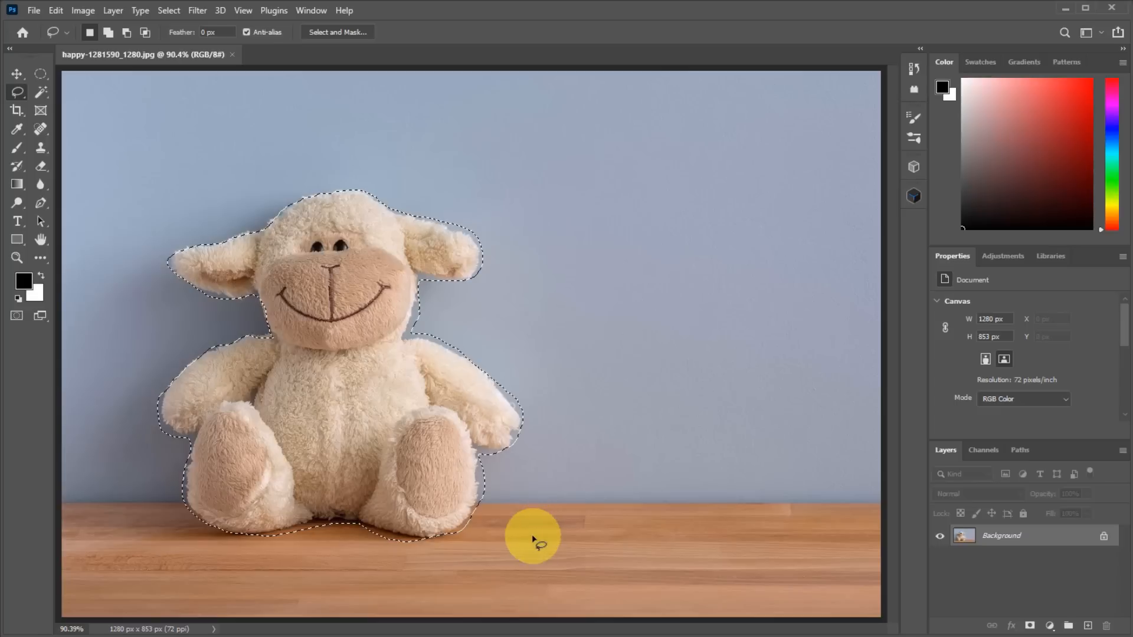
Try moving the selected sheep to the empty right half of the photo, and moving it again without an active selection
{"action": "left_click", "coordinate": [16, 75]}
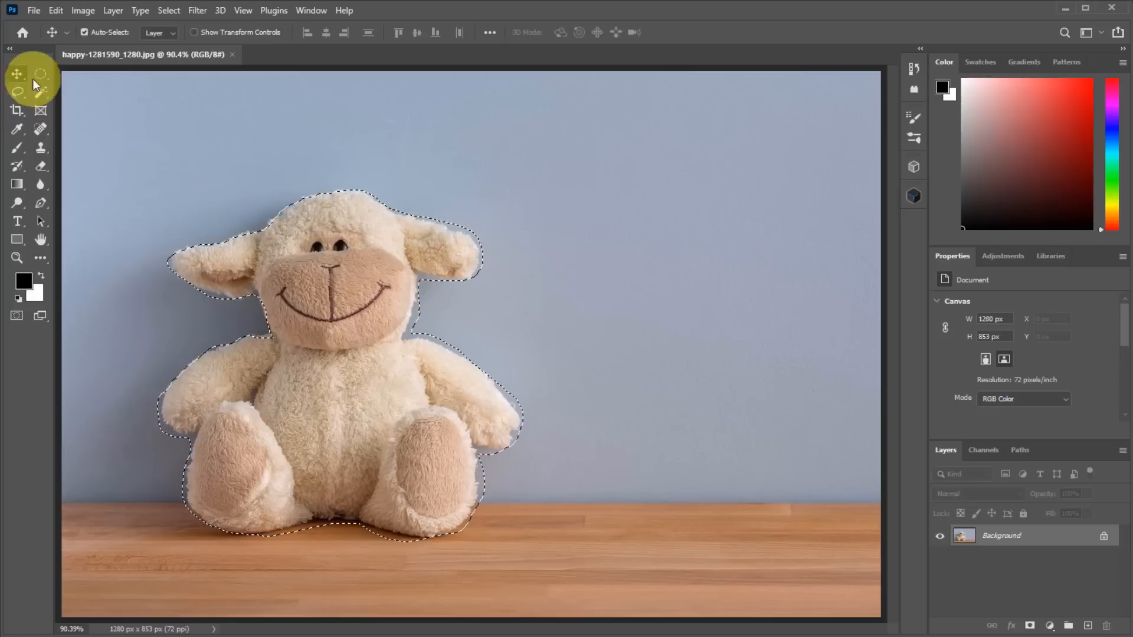
{"action": "left_click_drag", "start_coordinate": [299, 291], "coordinate": [680, 282]}
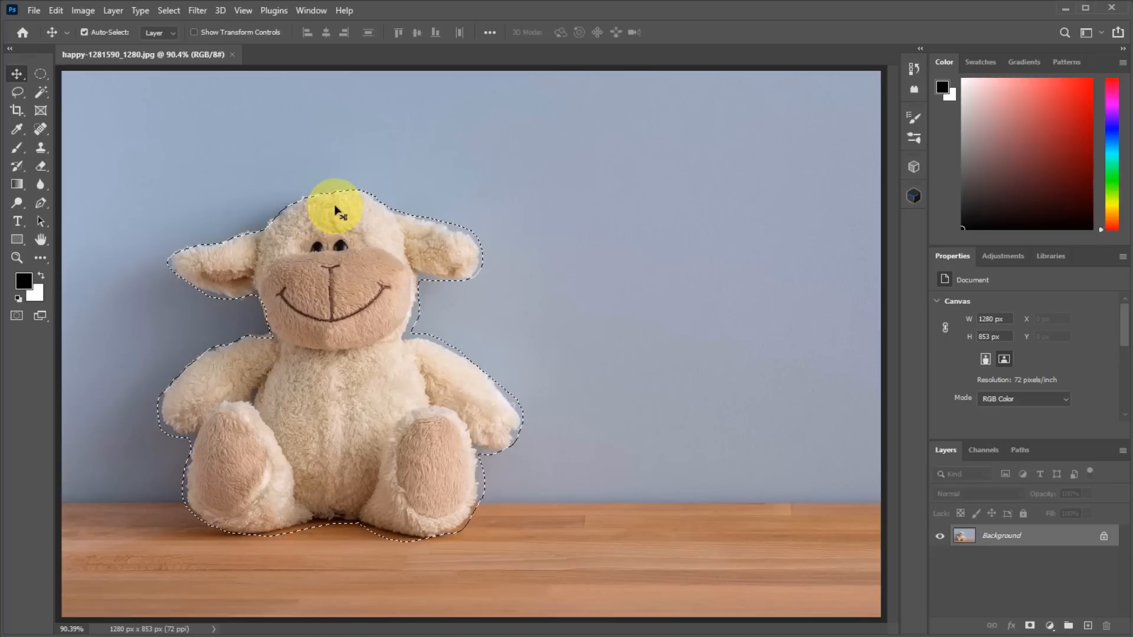
{"action": "left_click_drag", "start_coordinate": [319, 273], "coordinate": [651, 241]}
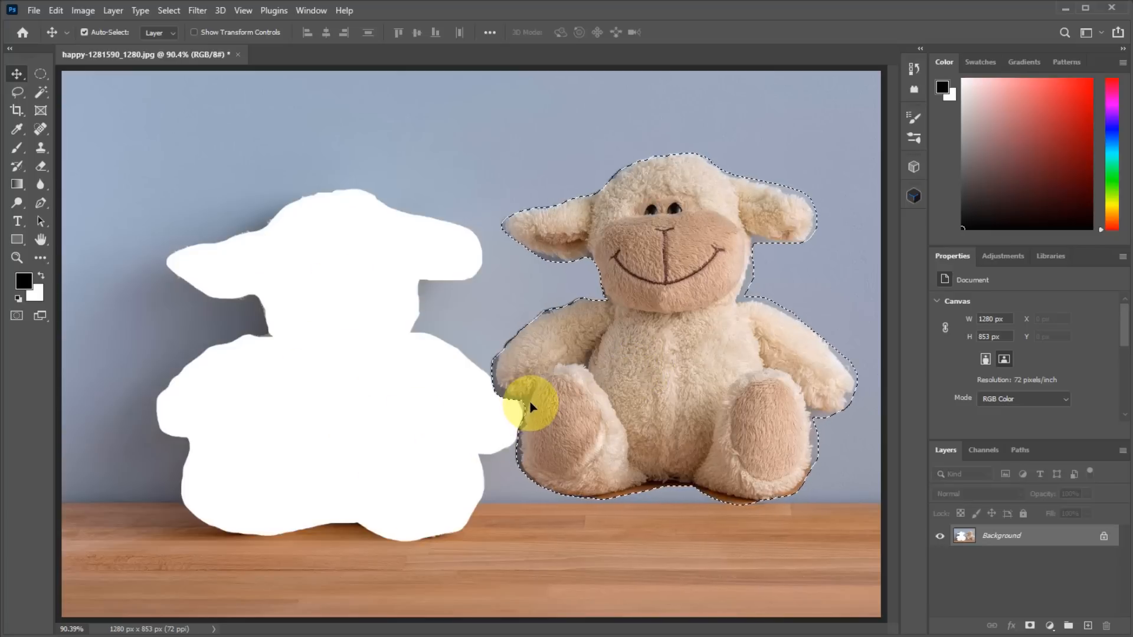
{"action": "left_click_drag", "start_coordinate": [628, 362], "coordinate": [641, 392]}
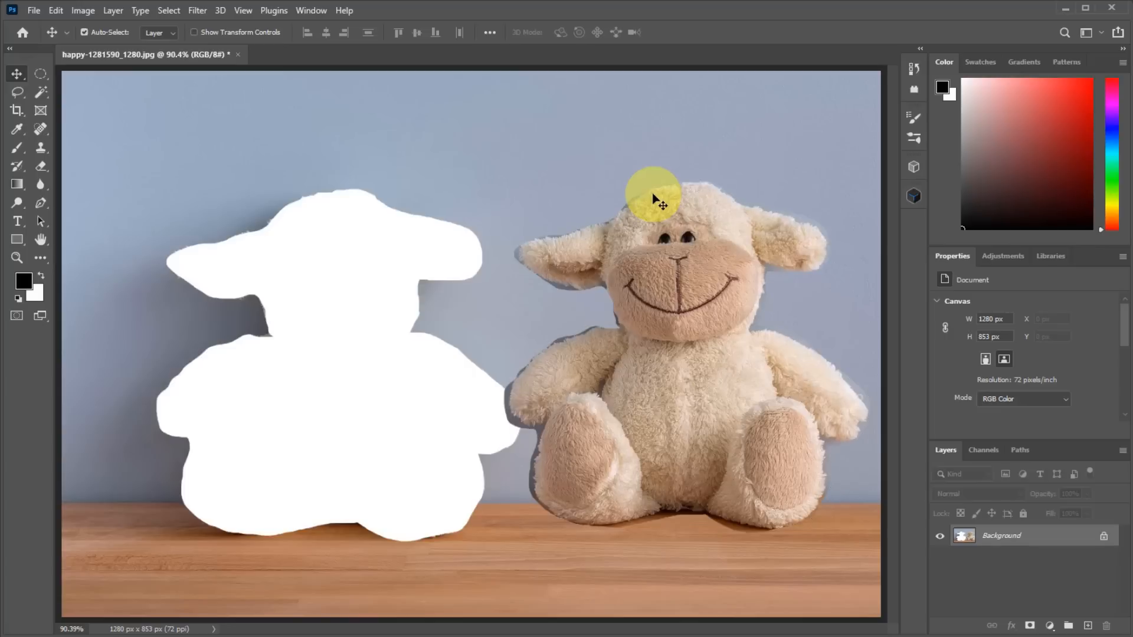
{"action": "left_click_drag", "start_coordinate": [696, 280], "coordinate": [544, 210]}
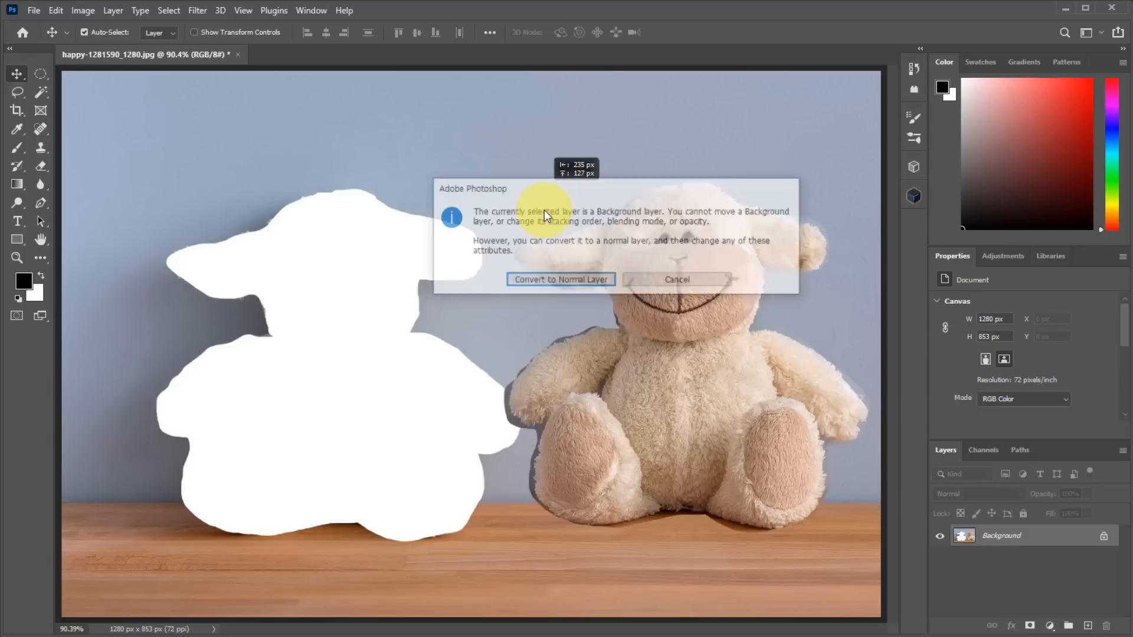
{"action": "left_click", "coordinate": [665, 281]}
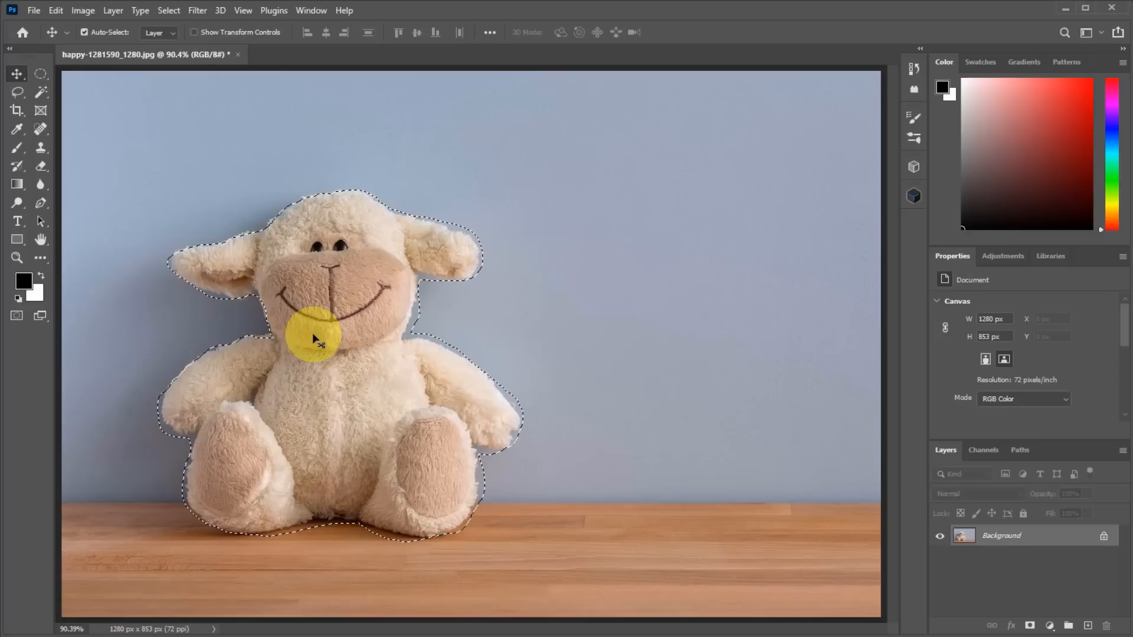
Move the selected sheep beside its original spot, adjust its position, deselect it, and undo these changes
{"action": "left_click_drag", "start_coordinate": [391, 307], "coordinate": [655, 331]}
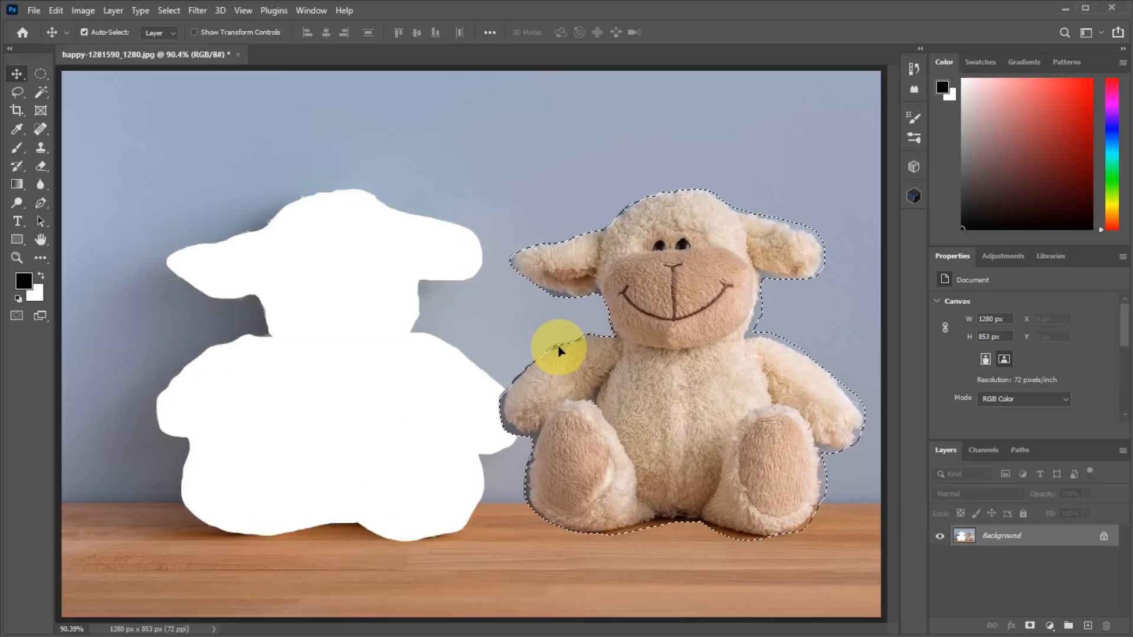
{"action": "left_click_drag", "start_coordinate": [711, 274], "coordinate": [706, 306]}
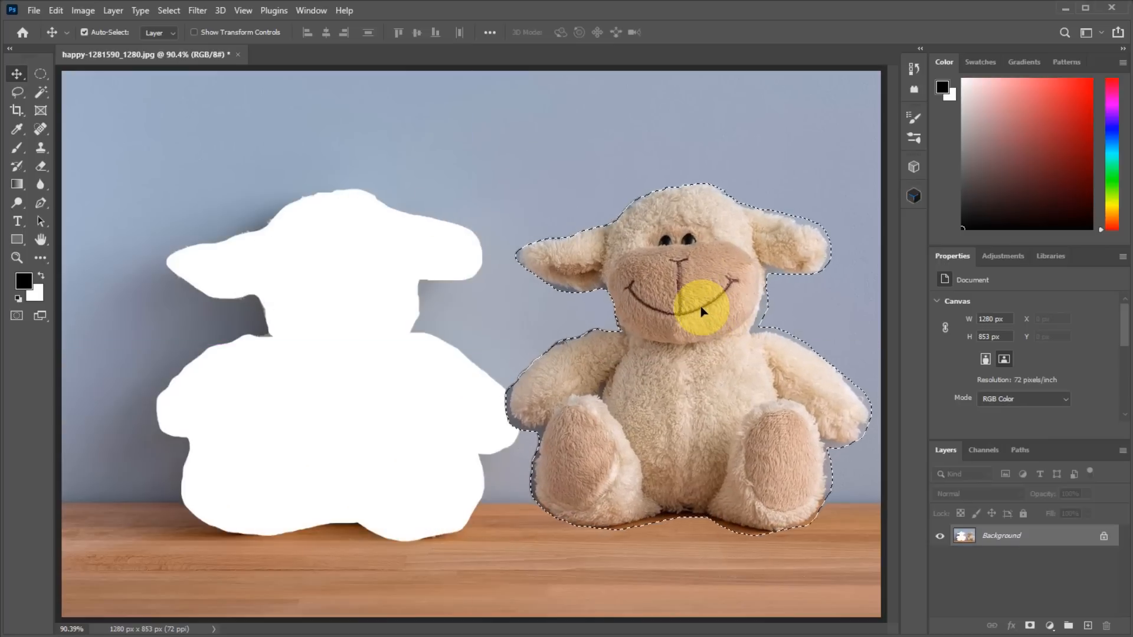
{"action": "mouse_move", "coordinate": [677, 307]}
{"action": "left_mouse_down"}
{"action": "mouse_move", "coordinate": [384, 283]}
{"action": "mouse_move", "coordinate": [329, 303]}
{"action": "mouse_move", "coordinate": [626, 285]}
{"action": "mouse_move", "coordinate": [683, 307]}
{"action": "mouse_move", "coordinate": [635, 324]}
{"action": "mouse_move", "coordinate": [614, 293]}
{"action": "mouse_move", "coordinate": [642, 317]}
{"action": "mouse_move", "coordinate": [663, 305]}
{"action": "mouse_move", "coordinate": [668, 324]}
{"action": "left_mouse_up"}
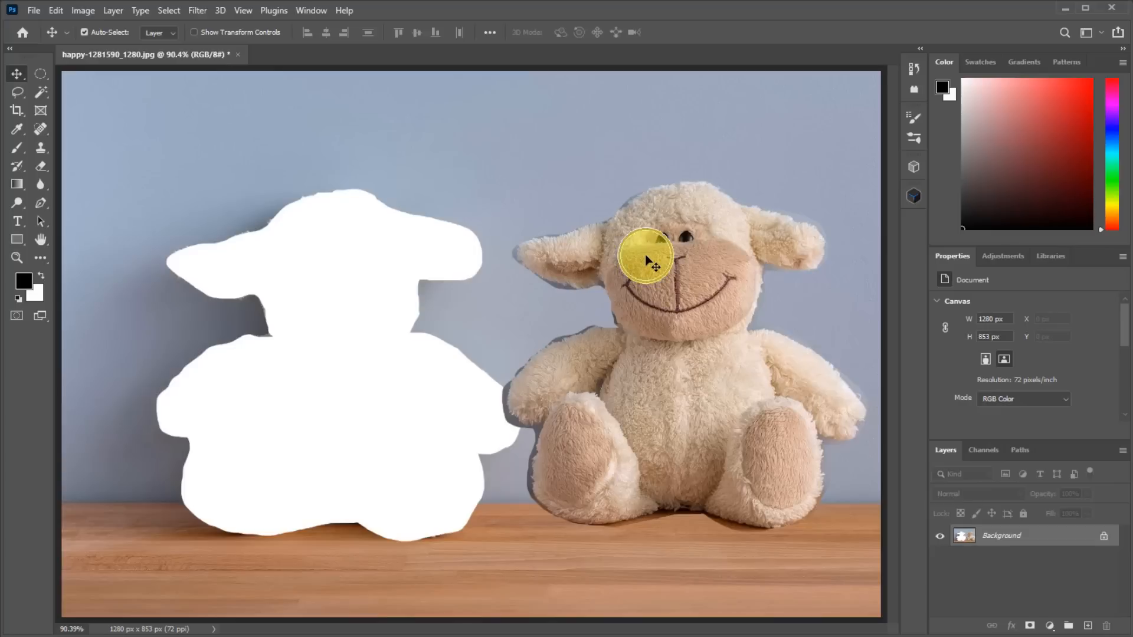
{"action": "key", "text": "ctrl+z"}
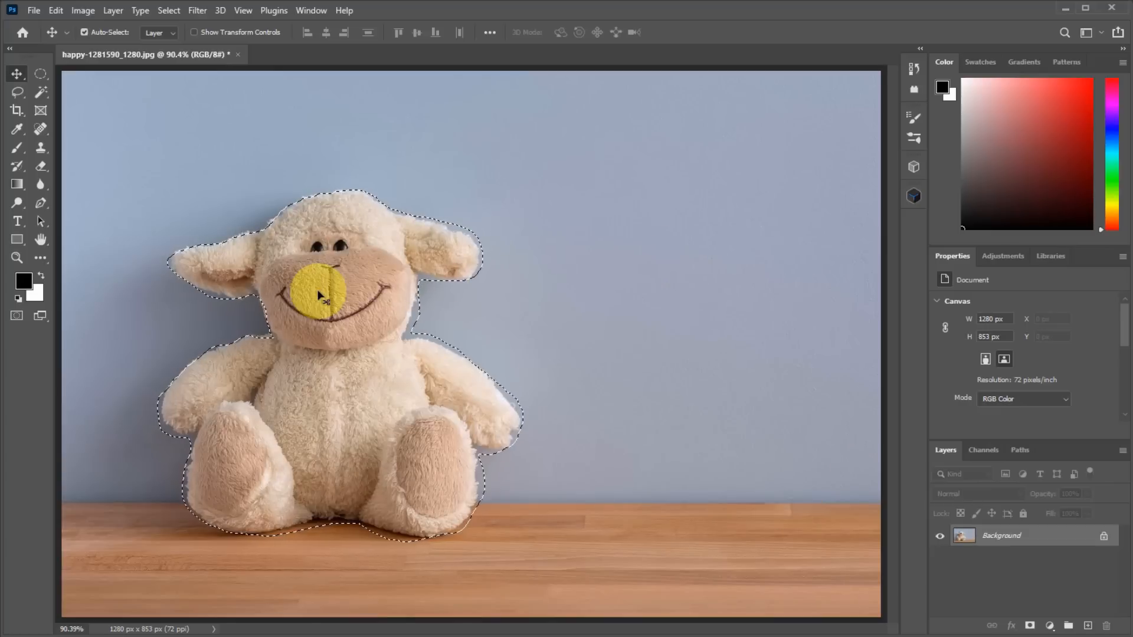
Practise moving the selected sheep to the right half of the photo several times, undoing each move
{"action": "left_click_drag", "start_coordinate": [318, 295], "coordinate": [680, 285]}
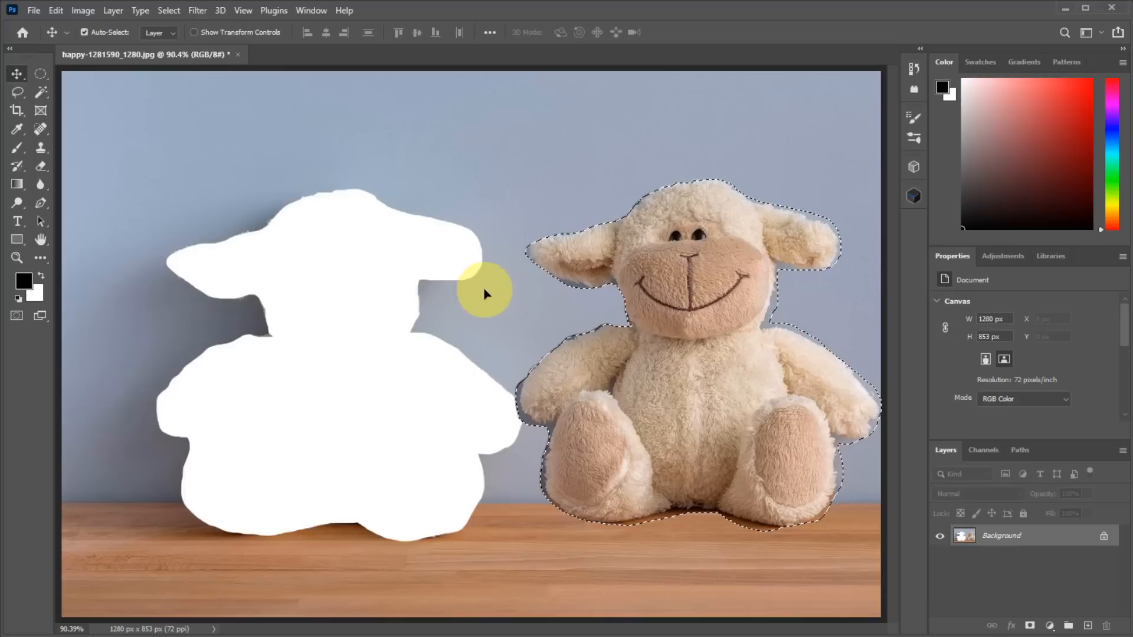
{"action": "key", "text": "z"}
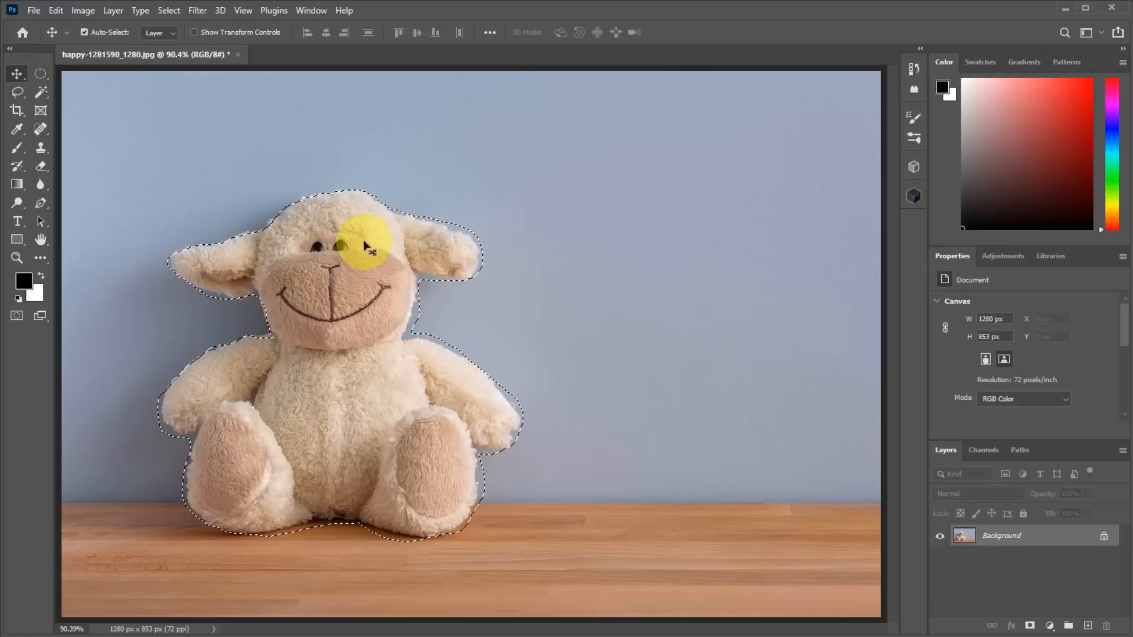
{"action": "left_click_drag", "start_coordinate": [366, 339], "coordinate": [650, 348]}
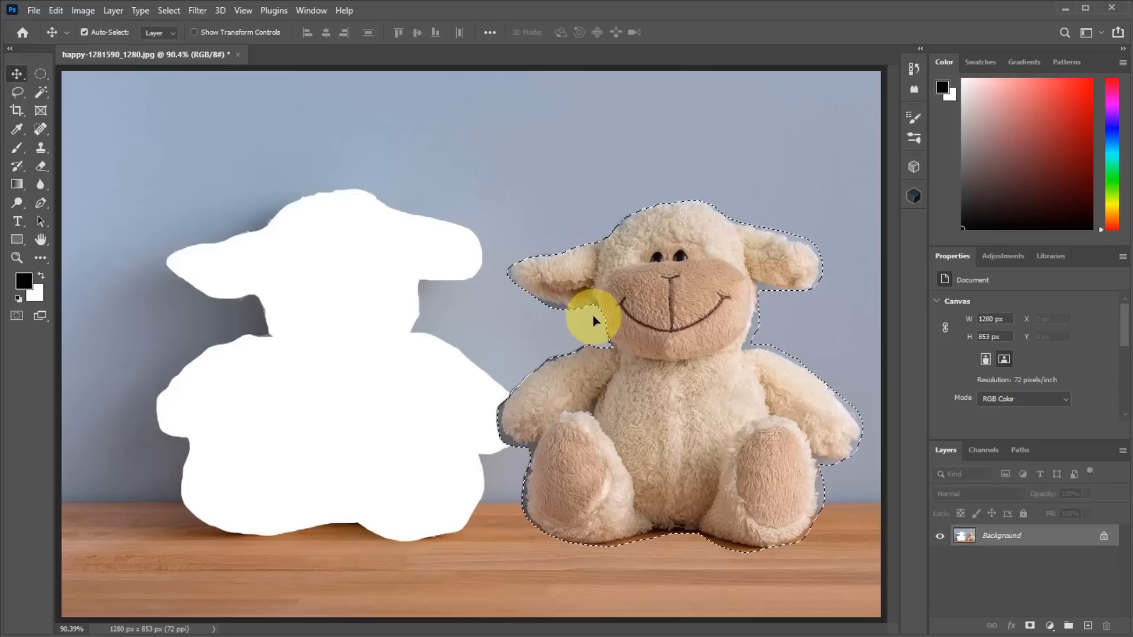
{"action": "mouse_move", "coordinate": [663, 296]}
{"action": "left_mouse_down"}
{"action": "mouse_move", "coordinate": [493, 312]}
{"action": "mouse_move", "coordinate": [683, 293]}
{"action": "left_mouse_up"}
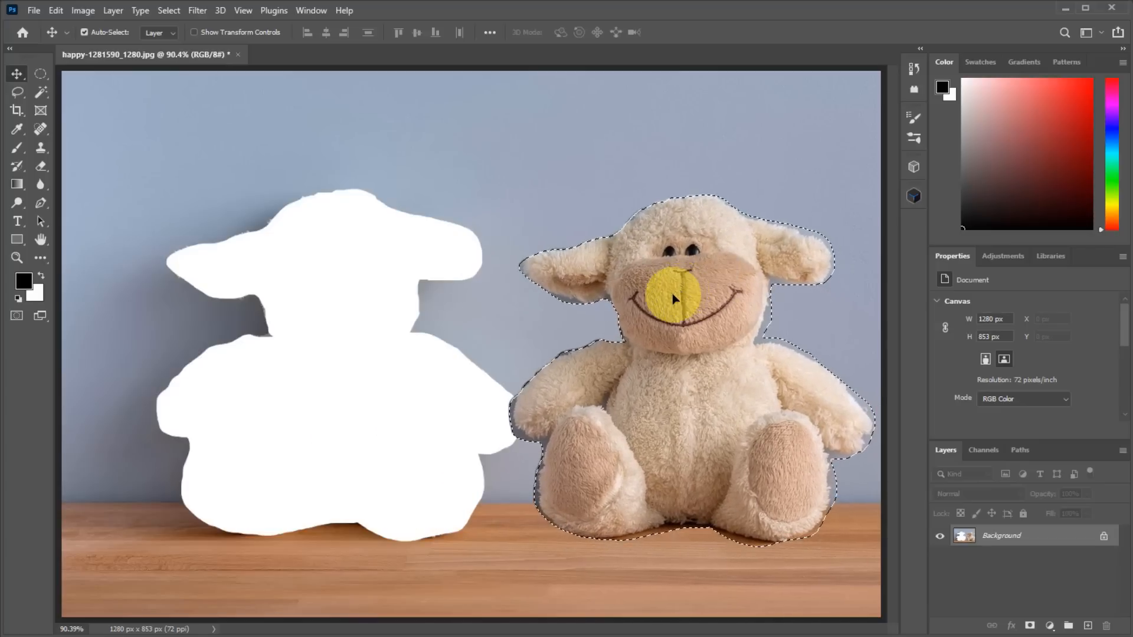
{"action": "key", "text": "ctrl+z"}
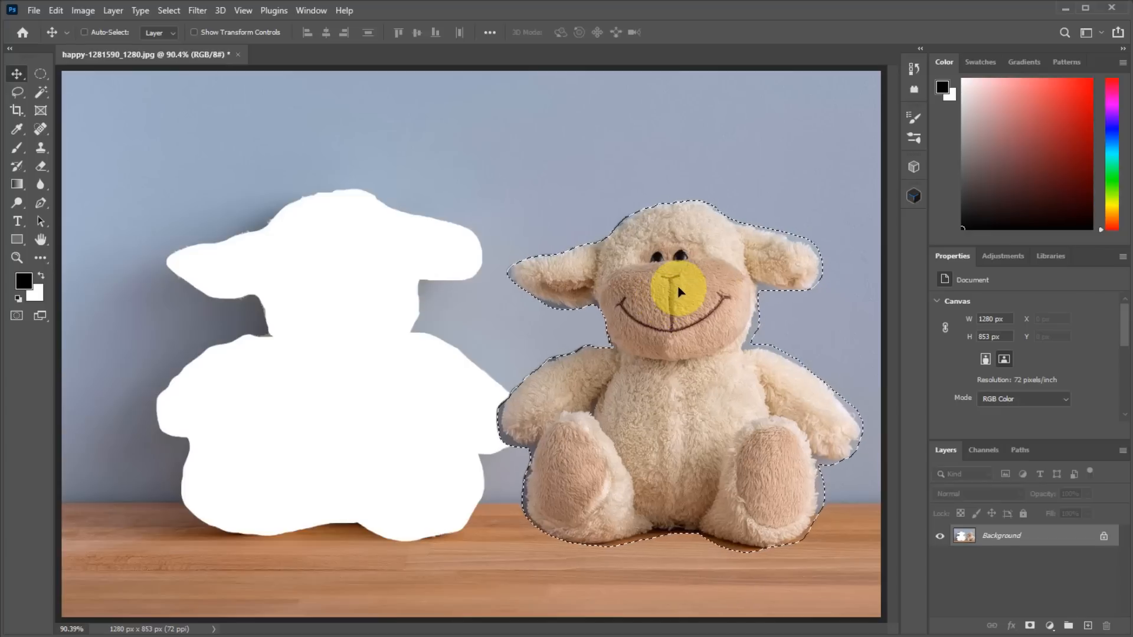
{"action": "key", "text": "ctrl+z"}
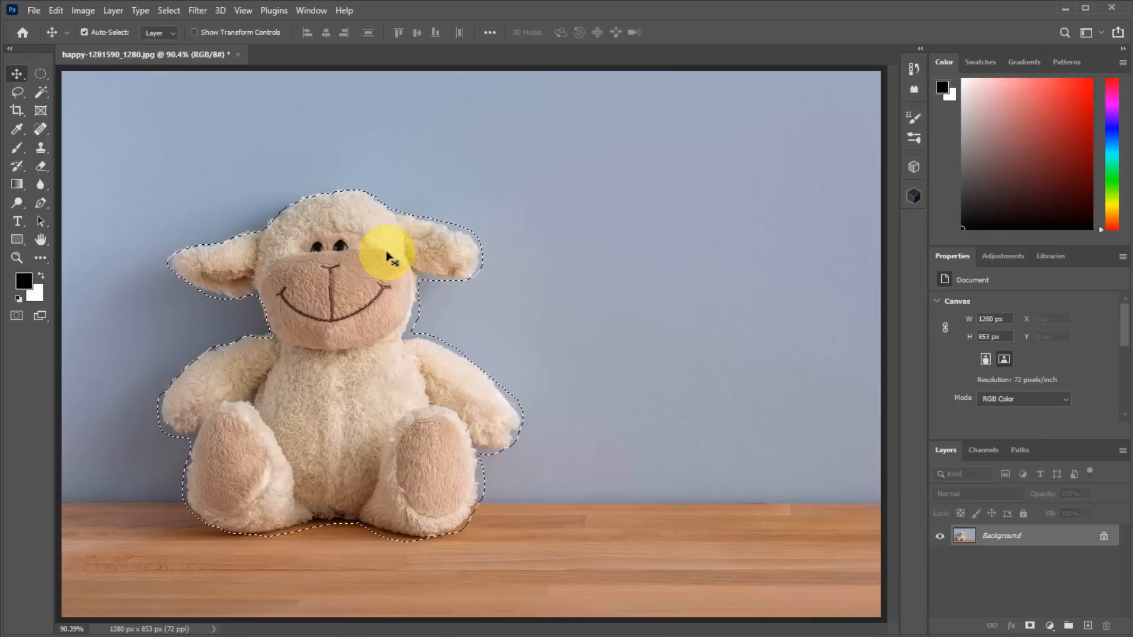
{"action": "left_click_drag", "start_coordinate": [386, 254], "coordinate": [702, 230]}
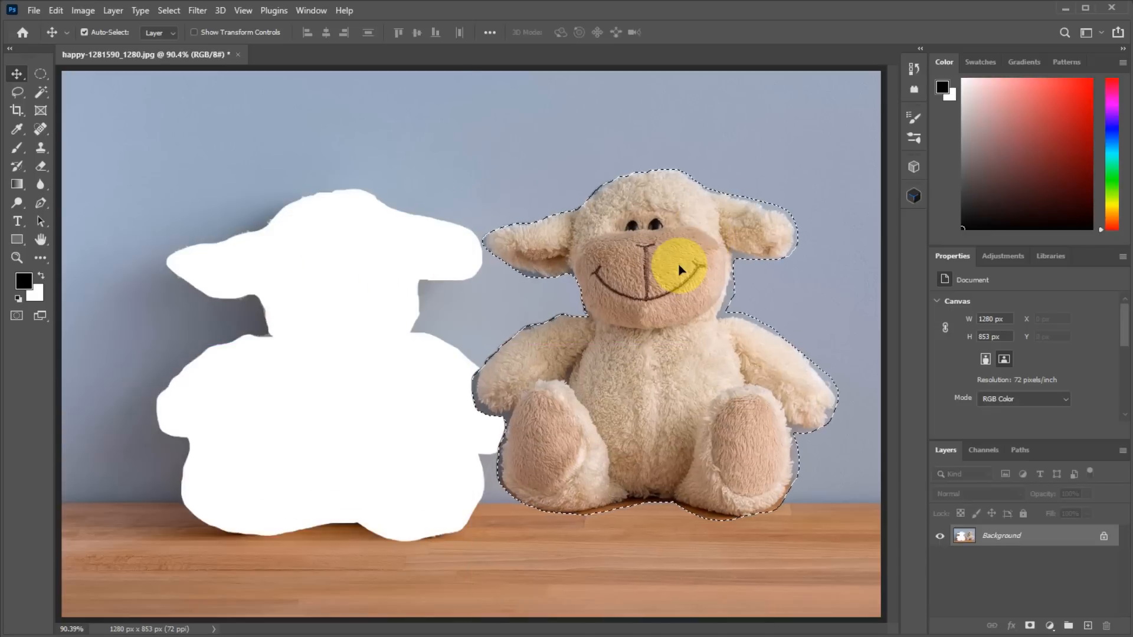
{"action": "key", "text": "ctrl+z"}
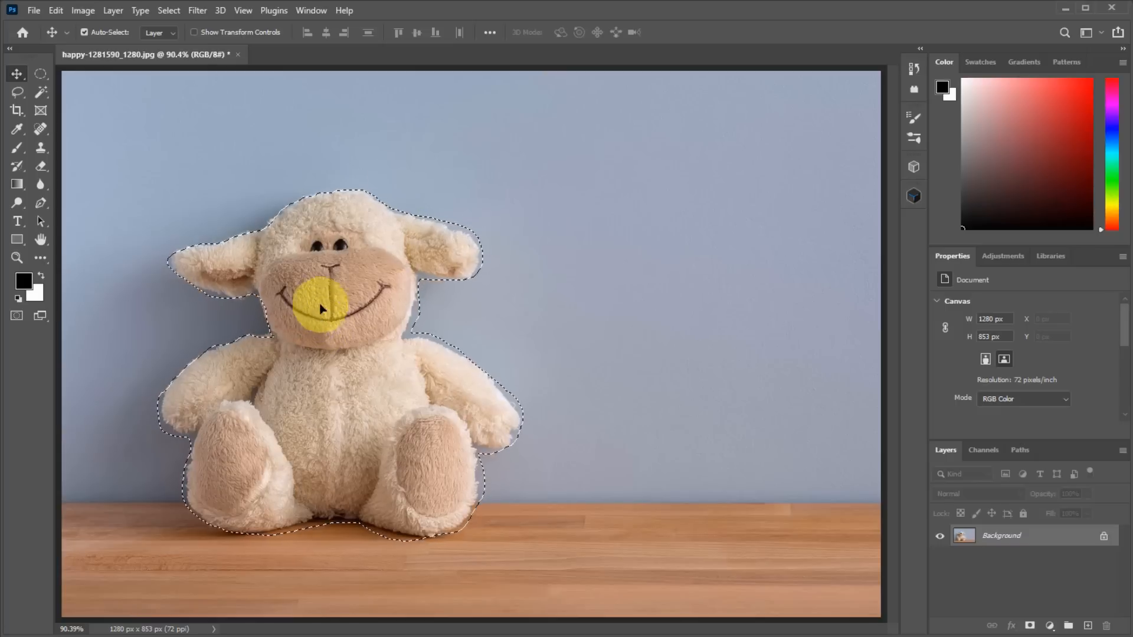
Try placing a duplicate of the selected sheep beside the original and moving it once deselected, and undo the duplication
{"action": "left_click_drag", "start_coordinate": [314, 318], "coordinate": [688, 316]}
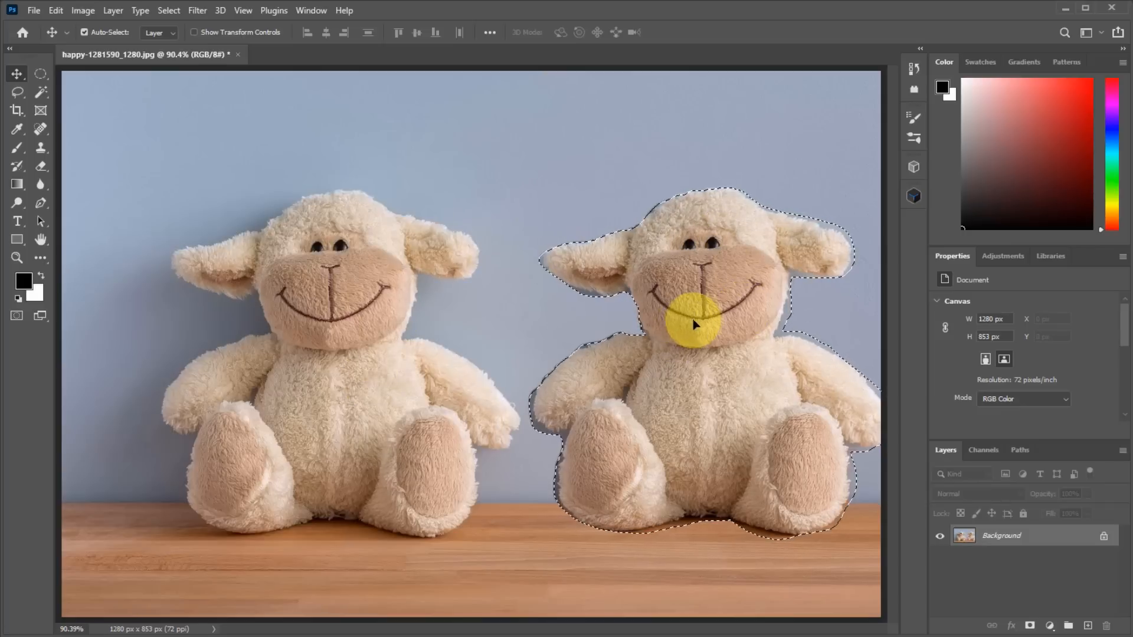
{"action": "left_click_drag", "start_coordinate": [702, 317], "coordinate": [705, 320]}
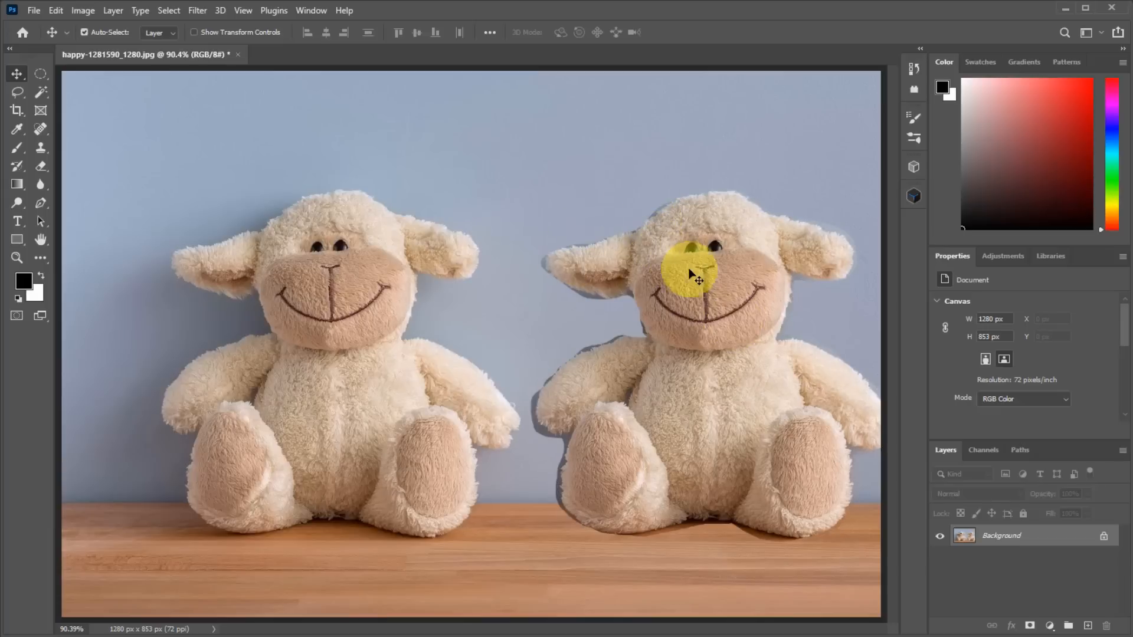
{"action": "left_click_drag", "start_coordinate": [696, 272], "coordinate": [505, 232]}
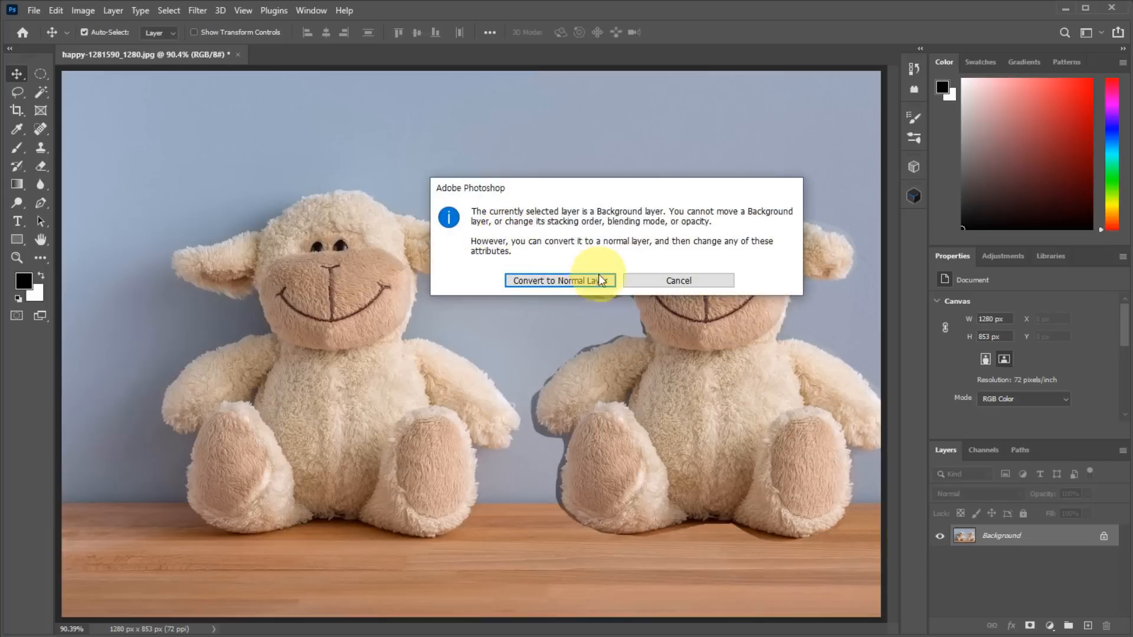
{"action": "left_click", "coordinate": [673, 278]}
{"action": "key", "text": "ctrl+z"}
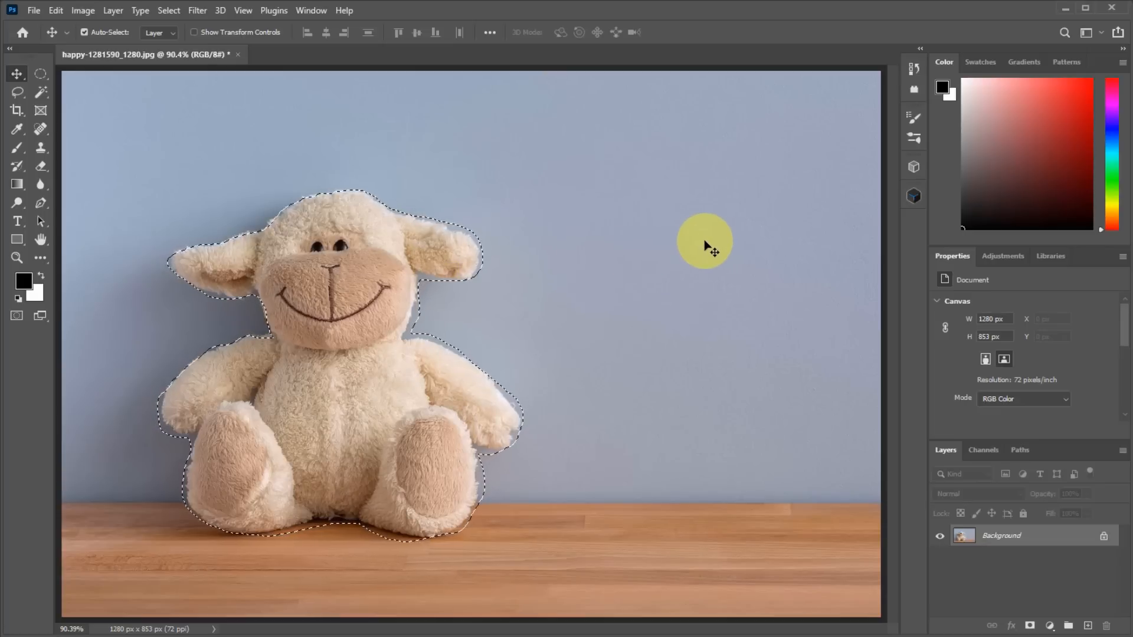
Detach the Layers panel over the photo, resize it, and dock it back beside Channels and Paths
{"action": "left_click_drag", "start_coordinate": [947, 452], "coordinate": [577, 120]}
{"action": "left_click_drag", "start_coordinate": [763, 320], "coordinate": [743, 407]}
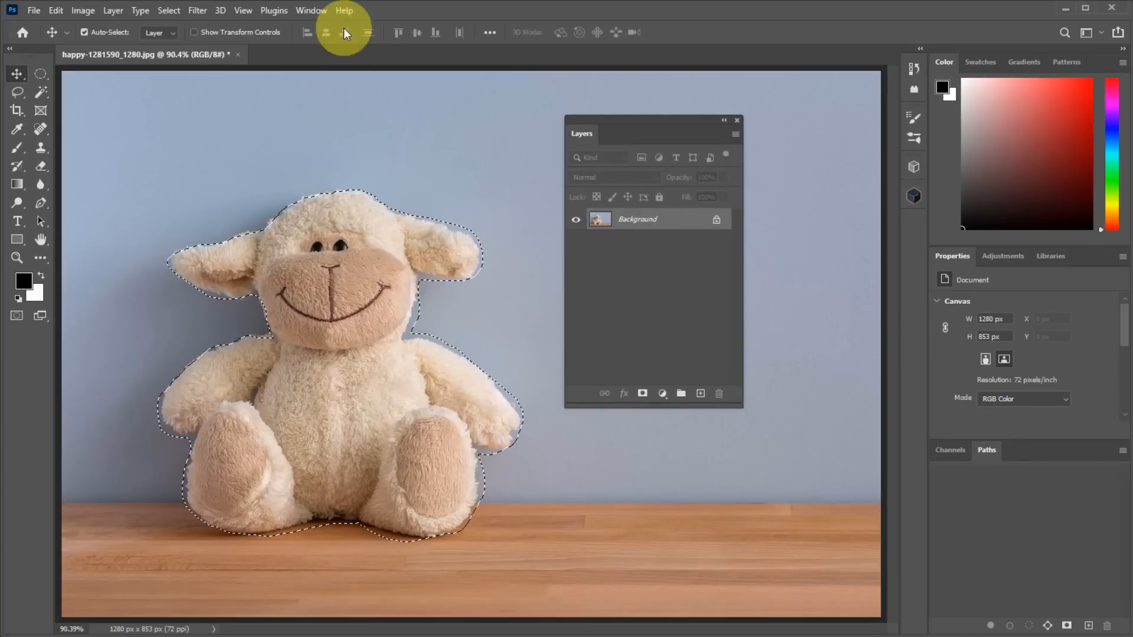
{"action": "left_click", "coordinate": [316, 10]}
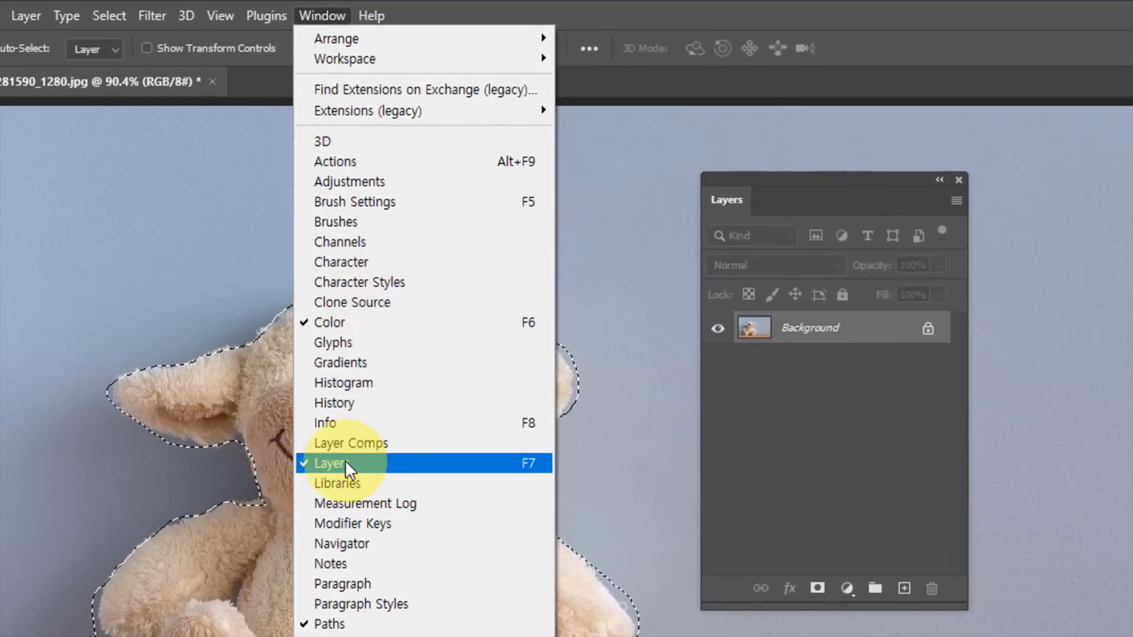
{"action": "left_click", "coordinate": [773, 178]}
{"action": "left_click_drag", "start_coordinate": [772, 178], "coordinate": [974, 455]}
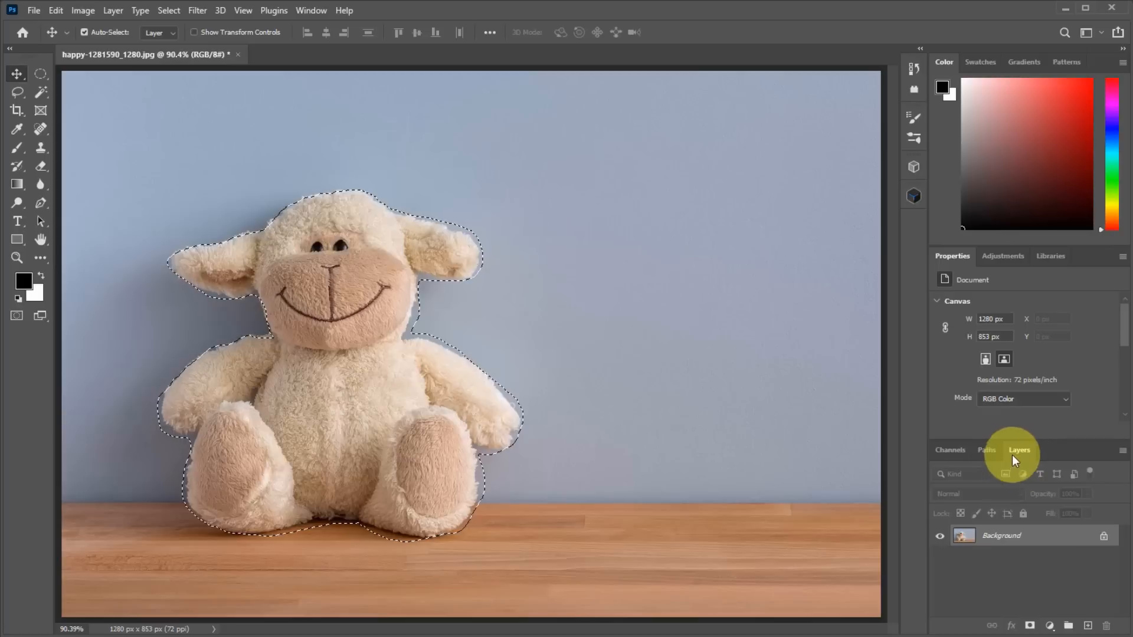
Float the Layers panel over the photo and place it clear of the selected sheep
{"action": "left_click_drag", "start_coordinate": [1021, 448], "coordinate": [619, 223]}
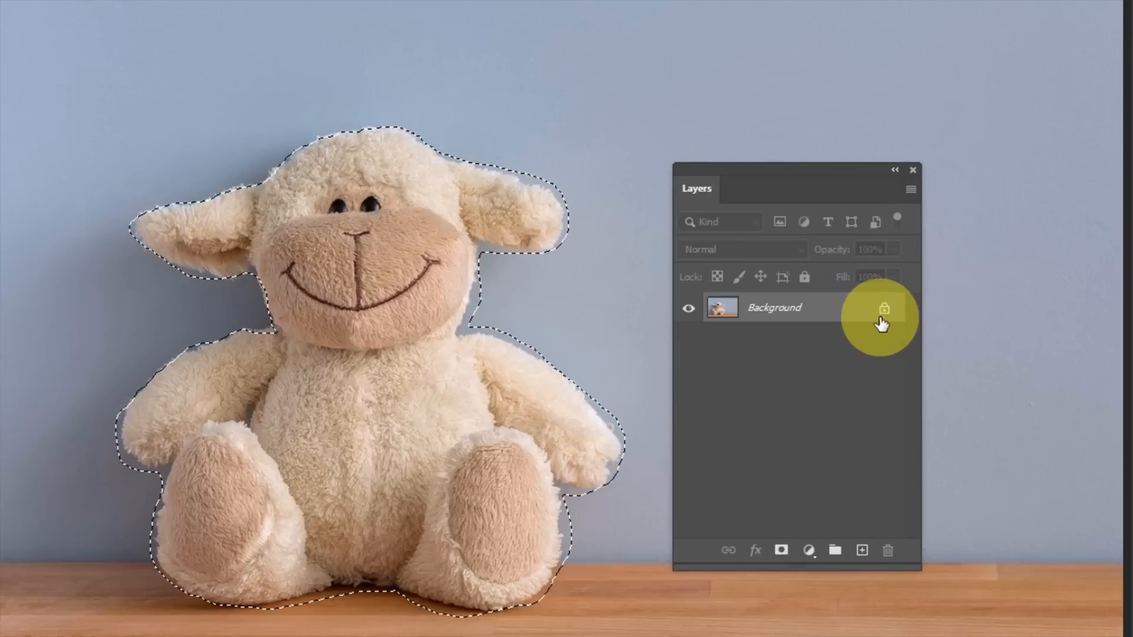
{"action": "left_click_drag", "start_coordinate": [844, 170], "coordinate": [986, 142]}
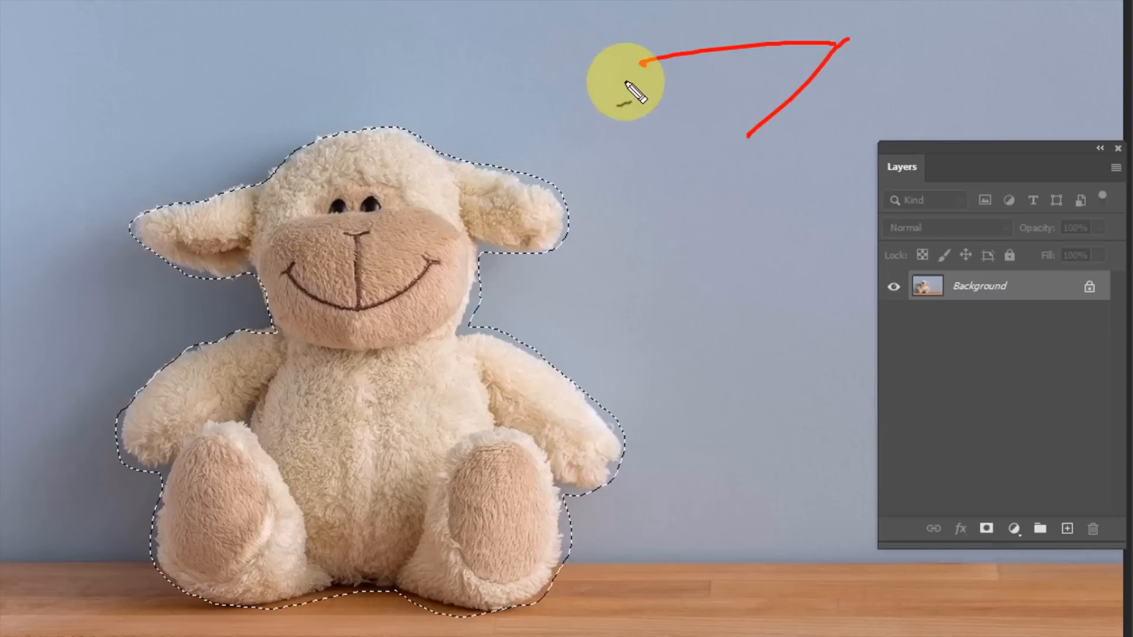
{"action": "mouse_move", "coordinate": [625, 82]}
{"action": "left_mouse_down"}
{"action": "mouse_move", "coordinate": [642, 62]}
{"action": "mouse_move", "coordinate": [547, 155]}
{"action": "mouse_move", "coordinate": [751, 131]}
{"action": "mouse_move", "coordinate": [850, 37]}
{"action": "mouse_move", "coordinate": [855, 206]}
{"action": "left_mouse_up"}
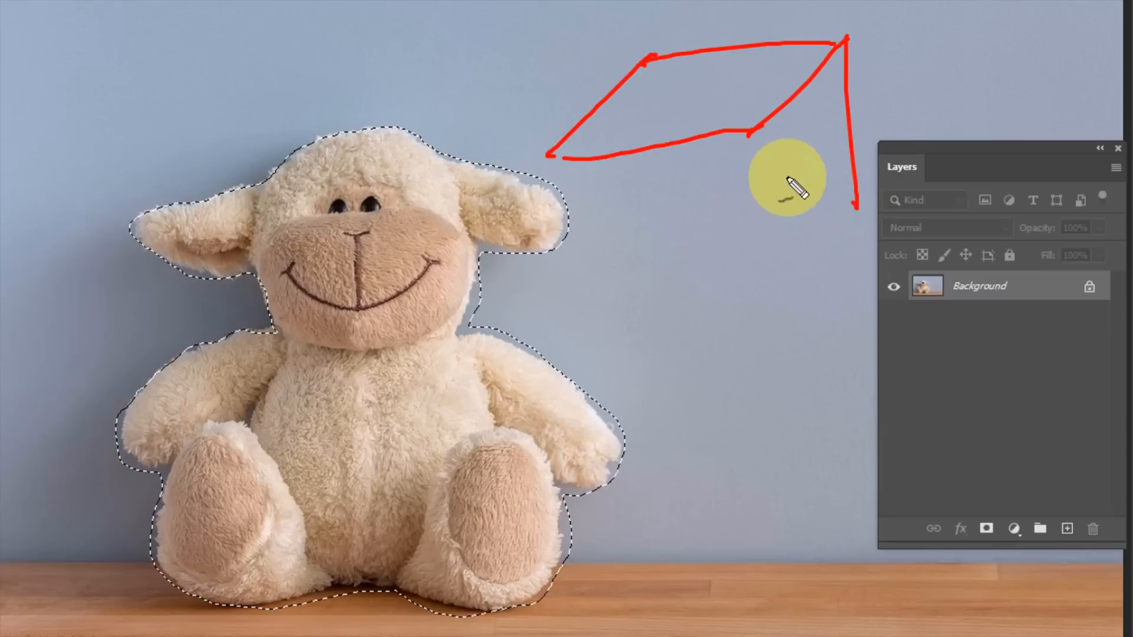
{"action": "left_click_drag", "start_coordinate": [753, 133], "coordinate": [748, 260]}
{"action": "left_click_drag", "start_coordinate": [555, 158], "coordinate": [578, 283]}
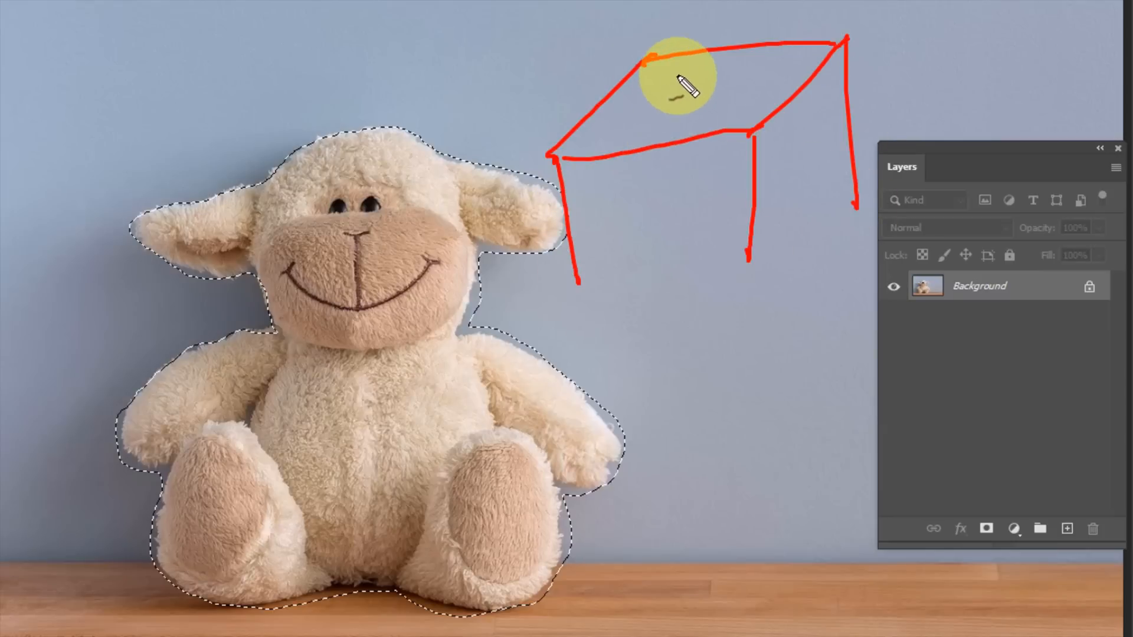
{"action": "mouse_move", "coordinate": [649, 124]}
{"action": "left_mouse_down"}
{"action": "mouse_move", "coordinate": [678, 75]}
{"action": "mouse_move", "coordinate": [767, 72]}
{"action": "mouse_move", "coordinate": [749, 125]}
{"action": "mouse_move", "coordinate": [655, 126]}
{"action": "left_mouse_up"}
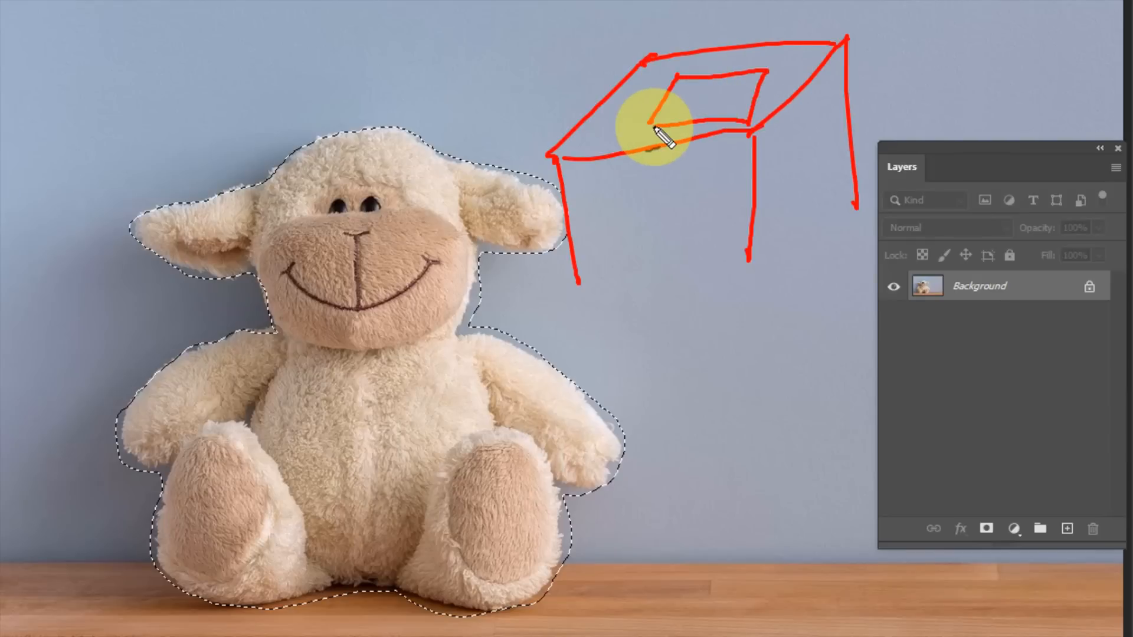
{"action": "left_click_drag", "start_coordinate": [789, 93], "coordinate": [880, 81]}
{"action": "mouse_move", "coordinate": [874, 64]}
{"action": "left_mouse_down"}
{"action": "mouse_move", "coordinate": [891, 78]}
{"action": "mouse_move", "coordinate": [862, 109]}
{"action": "left_mouse_up"}
{"action": "mouse_move", "coordinate": [916, 39]}
{"action": "left_mouse_down"}
{"action": "mouse_move", "coordinate": [918, 82]}
{"action": "mouse_move", "coordinate": [935, 79]}
{"action": "mouse_move", "coordinate": [902, 60]}
{"action": "mouse_move", "coordinate": [938, 99]}
{"action": "left_mouse_up"}
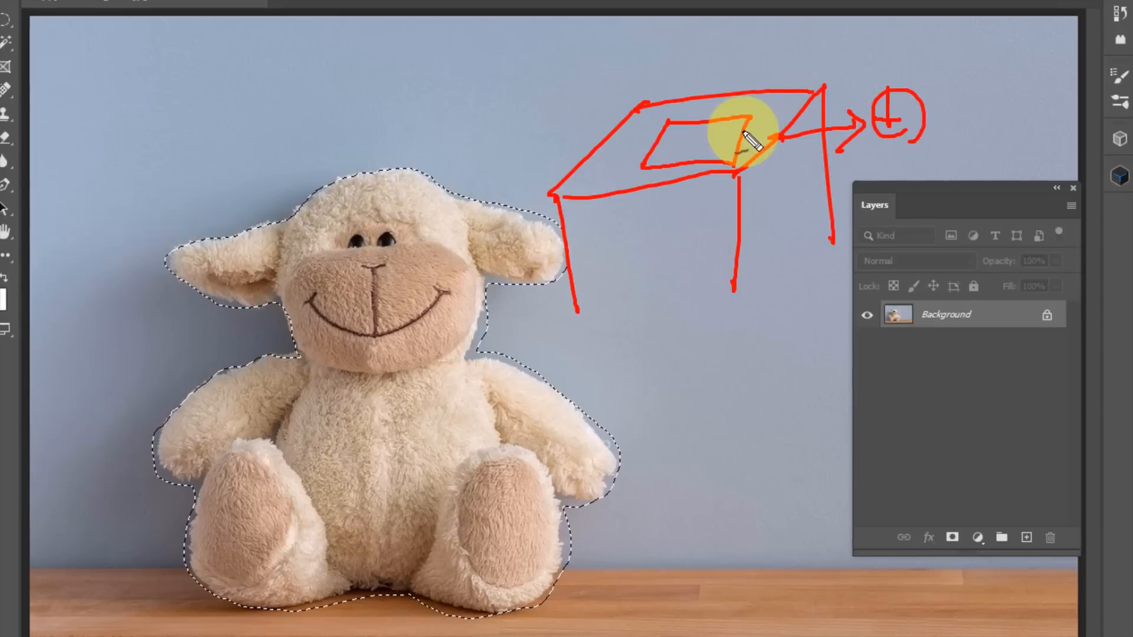
{"action": "mouse_move", "coordinate": [744, 134]}
{"action": "left_mouse_down"}
{"action": "mouse_move", "coordinate": [860, 45]}
{"action": "mouse_move", "coordinate": [890, 38]}
{"action": "mouse_move", "coordinate": [921, 64]}
{"action": "mouse_move", "coordinate": [938, 38]}
{"action": "mouse_move", "coordinate": [1007, 40]}
{"action": "mouse_move", "coordinate": [1005, 82]}
{"action": "left_mouse_up"}
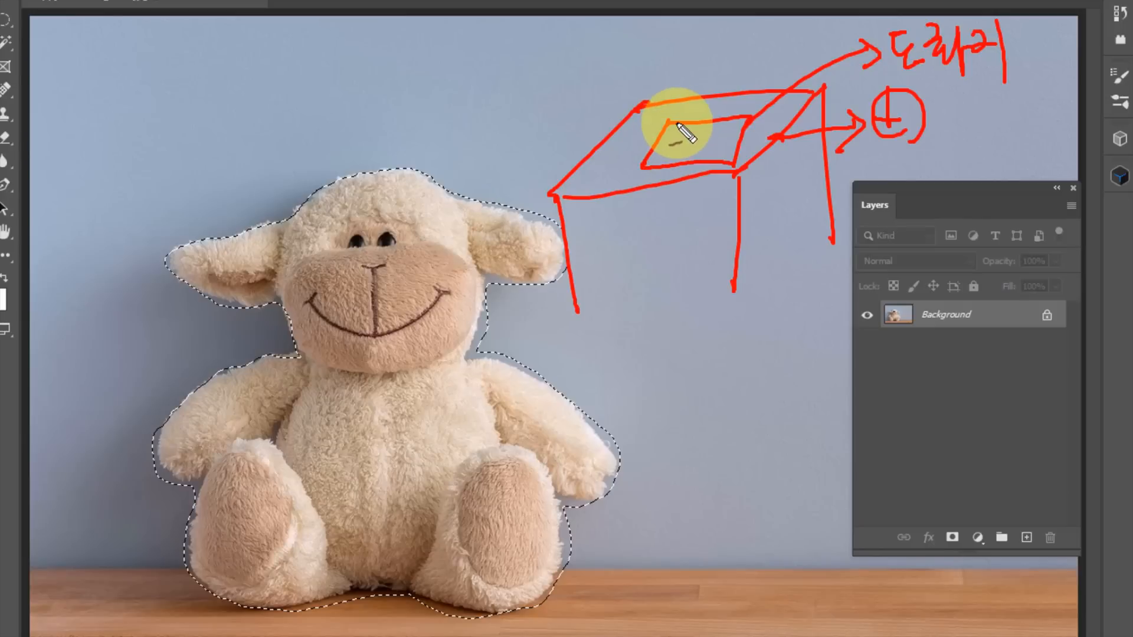
{"action": "mouse_move", "coordinate": [662, 144]}
{"action": "left_mouse_down"}
{"action": "mouse_move", "coordinate": [710, 124]}
{"action": "mouse_move", "coordinate": [715, 142]}
{"action": "mouse_move", "coordinate": [671, 142]}
{"action": "mouse_move", "coordinate": [688, 149]}
{"action": "mouse_move", "coordinate": [722, 121]}
{"action": "mouse_move", "coordinate": [722, 139]}
{"action": "mouse_move", "coordinate": [692, 129]}
{"action": "mouse_move", "coordinate": [718, 143]}
{"action": "mouse_move", "coordinate": [737, 122]}
{"action": "mouse_move", "coordinate": [714, 133]}
{"action": "mouse_move", "coordinate": [734, 81]}
{"action": "mouse_move", "coordinate": [776, 35]}
{"action": "mouse_move", "coordinate": [787, 61]}
{"action": "mouse_move", "coordinate": [809, 23]}
{"action": "mouse_move", "coordinate": [858, 37]}
{"action": "mouse_move", "coordinate": [814, 10]}
{"action": "left_mouse_up"}
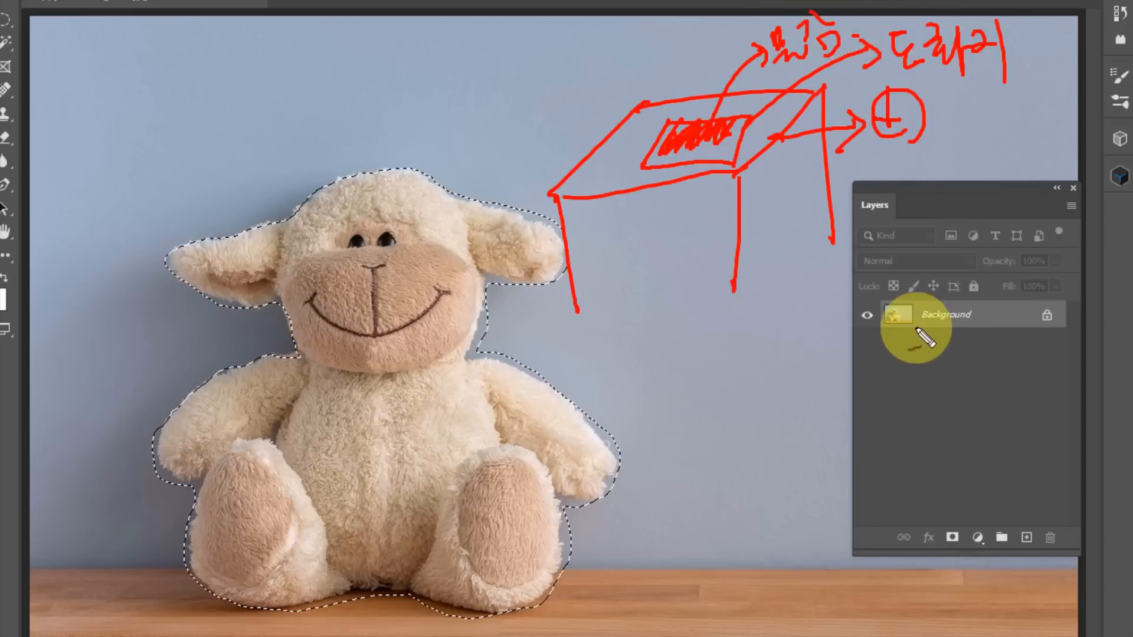
{"action": "left_click_drag", "start_coordinate": [901, 335], "coordinate": [1003, 336]}
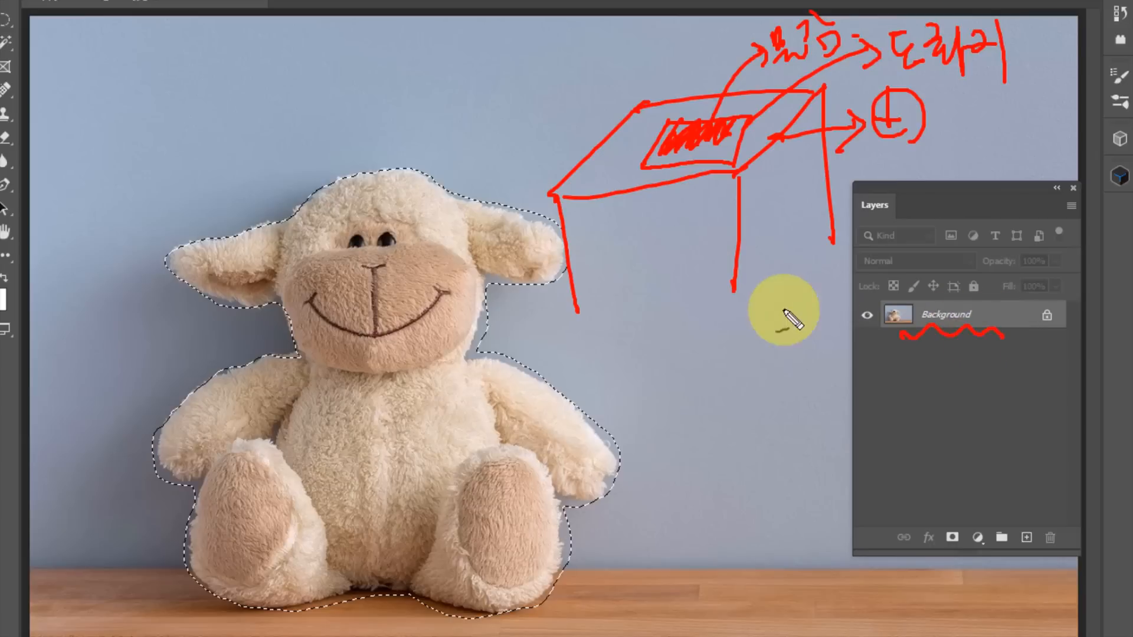
{"action": "left_click_drag", "start_coordinate": [616, 156], "coordinate": [631, 177]}
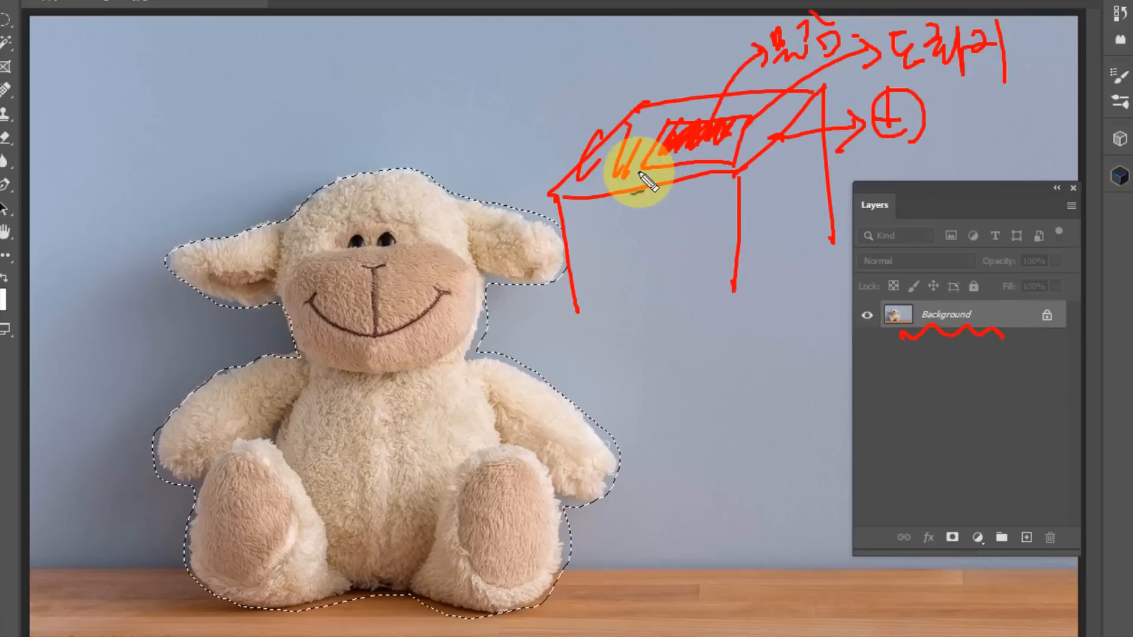
{"action": "mouse_move", "coordinate": [693, 157]}
{"action": "left_mouse_down"}
{"action": "mouse_move", "coordinate": [688, 139]}
{"action": "mouse_move", "coordinate": [716, 151]}
{"action": "left_mouse_up"}
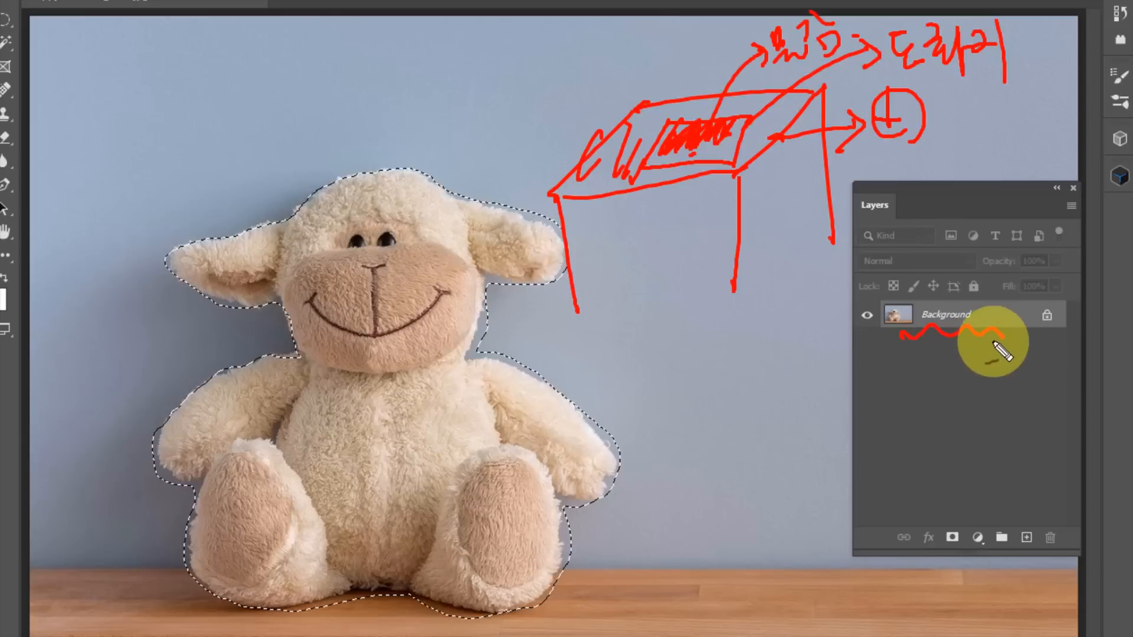
{"action": "mouse_move", "coordinate": [1060, 328]}
{"action": "left_mouse_down"}
{"action": "mouse_move", "coordinate": [1026, 323]}
{"action": "mouse_move", "coordinate": [1065, 341]}
{"action": "left_mouse_up"}
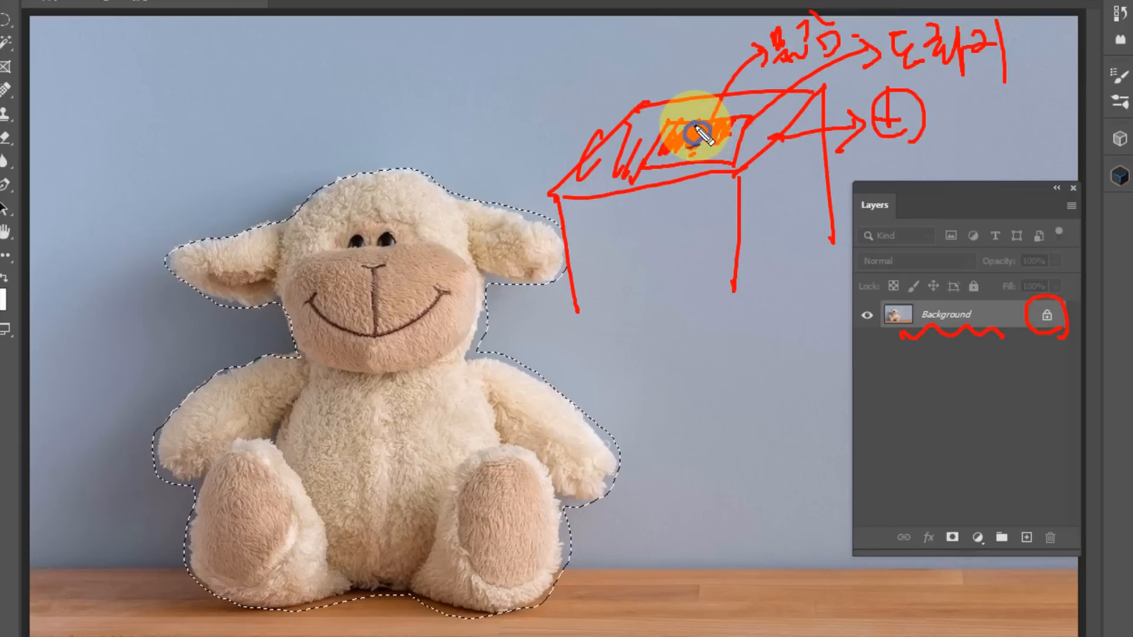
{"action": "mouse_move", "coordinate": [696, 125]}
{"action": "left_mouse_down"}
{"action": "mouse_move", "coordinate": [727, 114]}
{"action": "mouse_move", "coordinate": [732, 95]}
{"action": "left_mouse_up"}
{"action": "left_click_drag", "start_coordinate": [811, 53], "coordinate": [847, 20]}
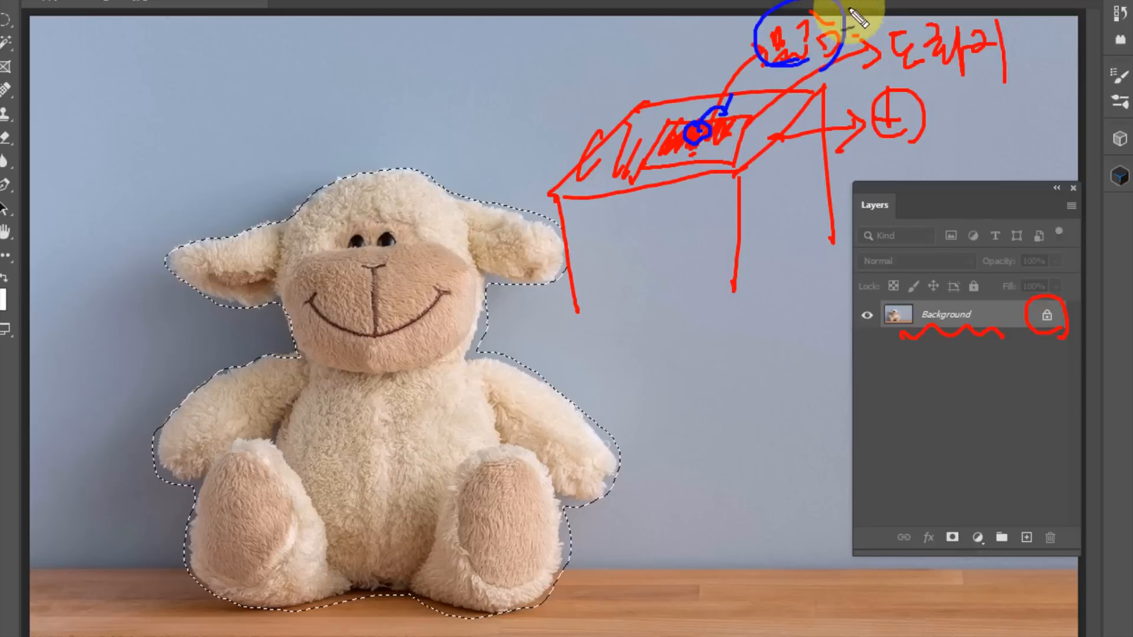
{"action": "mouse_move", "coordinate": [701, 128]}
{"action": "left_mouse_down"}
{"action": "mouse_move", "coordinate": [743, 106]}
{"action": "mouse_move", "coordinate": [731, 129]}
{"action": "left_mouse_up"}
{"action": "left_click_drag", "start_coordinate": [737, 236], "coordinate": [734, 289]}
{"action": "left_click_drag", "start_coordinate": [664, 144], "coordinate": [703, 137]}
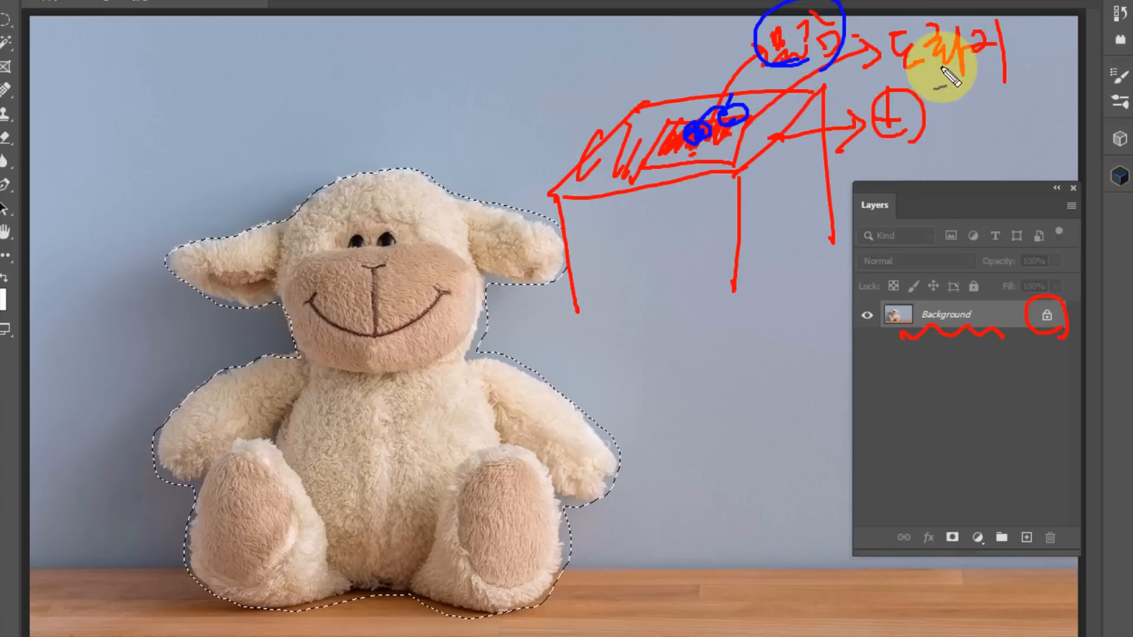
{"action": "left_click_drag", "start_coordinate": [899, 69], "coordinate": [1029, 54]}
{"action": "left_click_drag", "start_coordinate": [901, 97], "coordinate": [898, 116]}
{"action": "left_click_drag", "start_coordinate": [688, 135], "coordinate": [718, 124]}
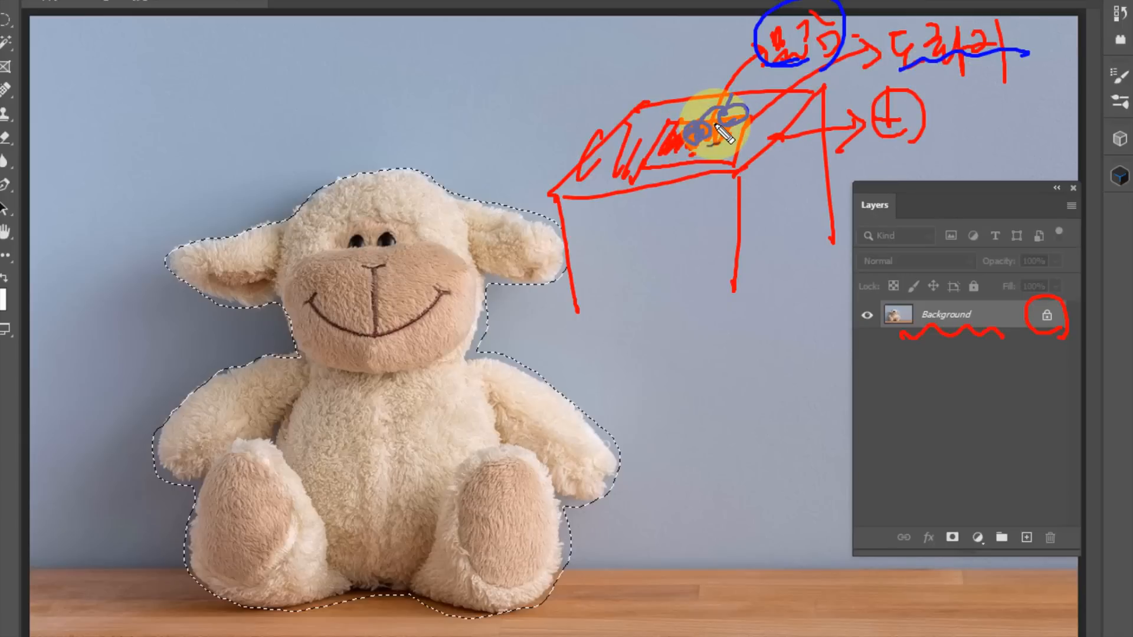
{"action": "left_click_drag", "start_coordinate": [667, 402], "coordinate": [768, 399]}
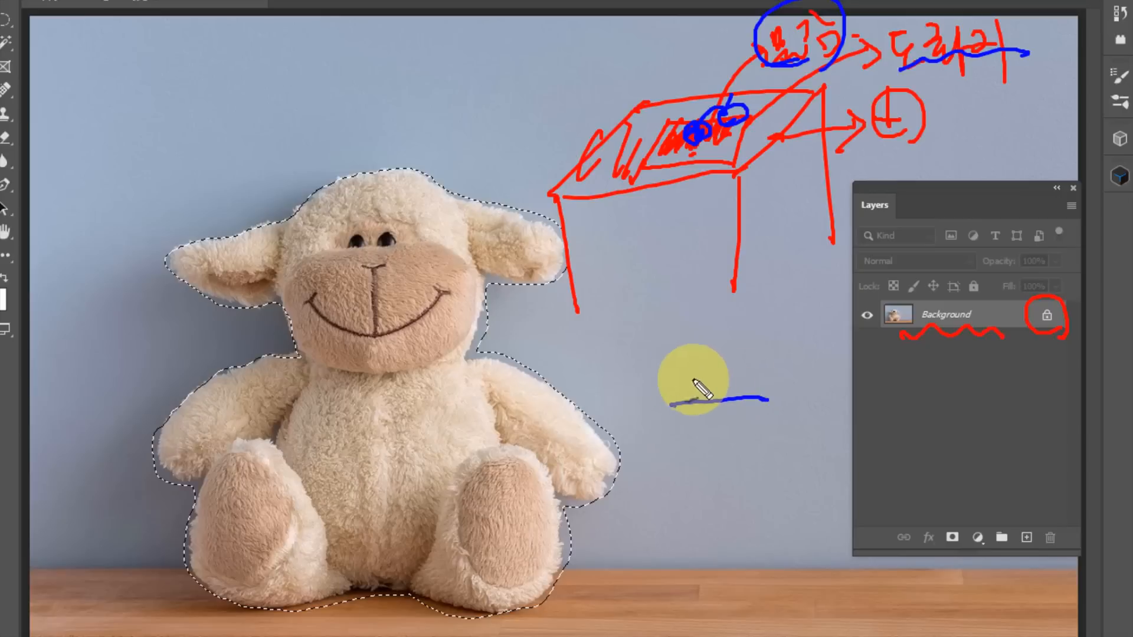
{"action": "left_click_drag", "start_coordinate": [671, 383], "coordinate": [770, 373]}
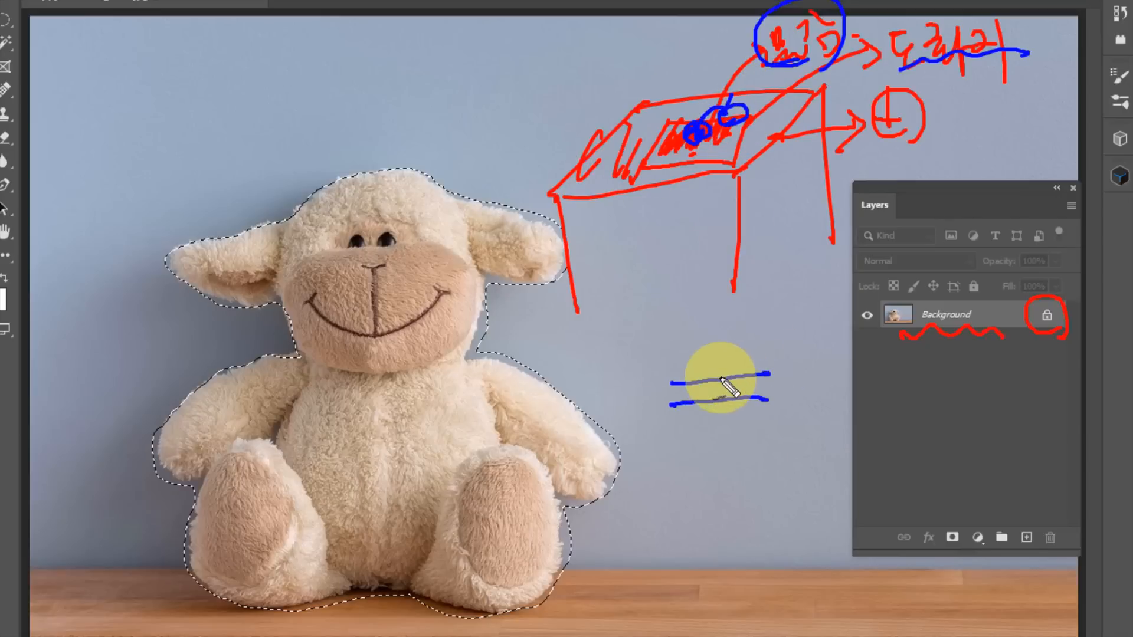
{"action": "mouse_move", "coordinate": [733, 383]}
{"action": "left_mouse_down"}
{"action": "mouse_move", "coordinate": [702, 375]}
{"action": "mouse_move", "coordinate": [762, 344]}
{"action": "mouse_move", "coordinate": [773, 355]}
{"action": "mouse_move", "coordinate": [776, 333]}
{"action": "left_mouse_up"}
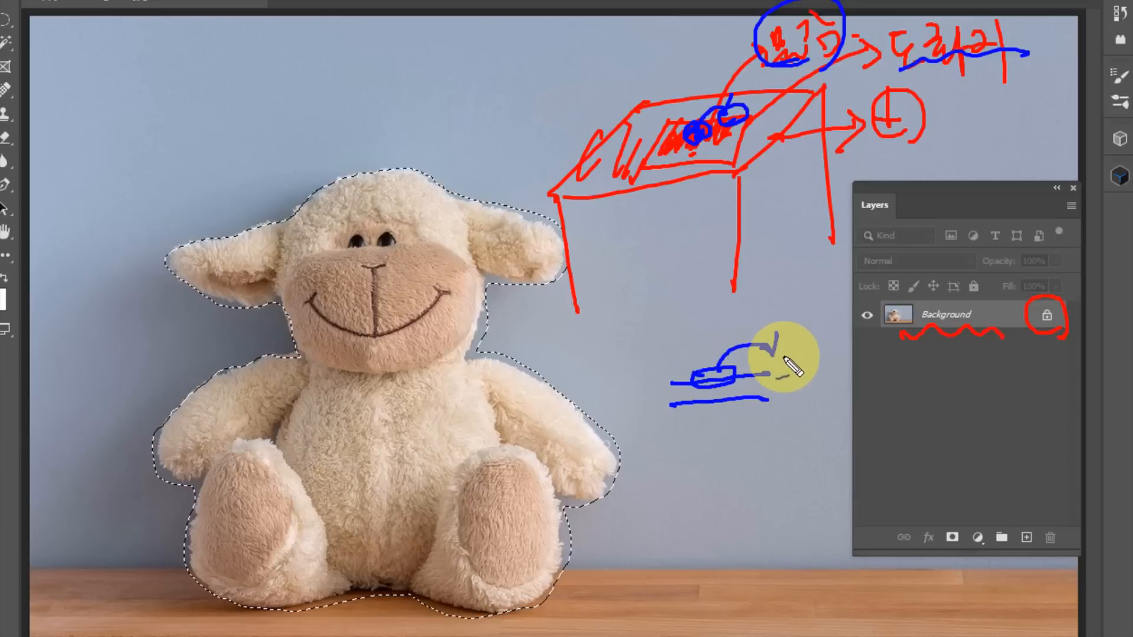
{"action": "left_click", "coordinate": [812, 311]}
{"action": "mouse_move", "coordinate": [748, 366]}
{"action": "left_mouse_down"}
{"action": "mouse_move", "coordinate": [804, 361]}
{"action": "mouse_move", "coordinate": [734, 373]}
{"action": "mouse_move", "coordinate": [794, 365]}
{"action": "left_mouse_up"}
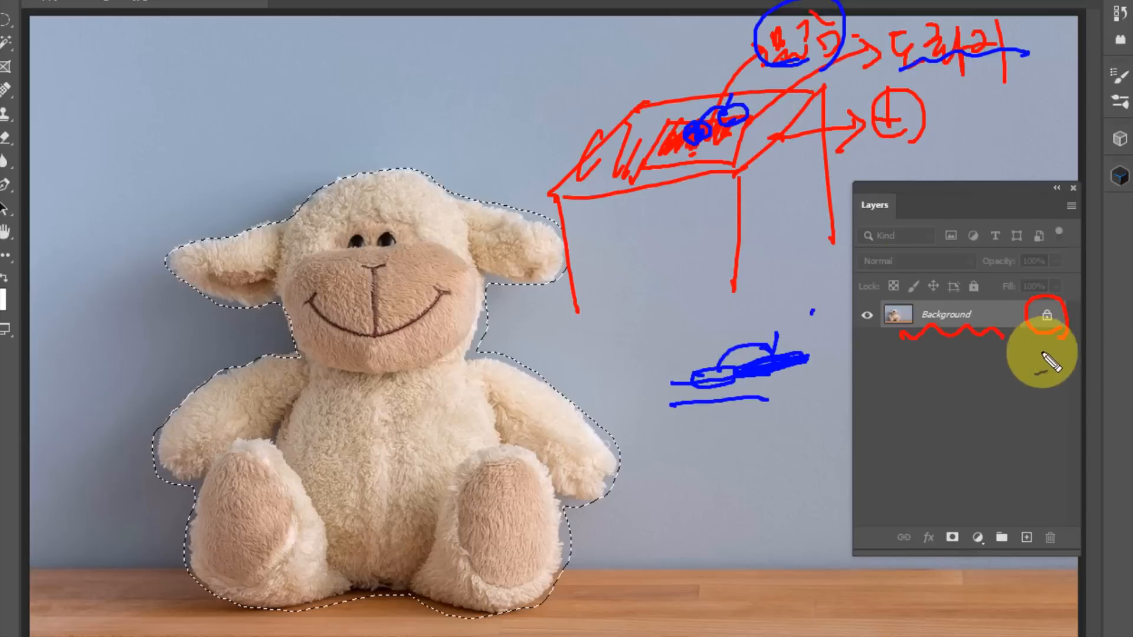
{"action": "left_click_drag", "start_coordinate": [1026, 333], "coordinate": [1077, 334]}
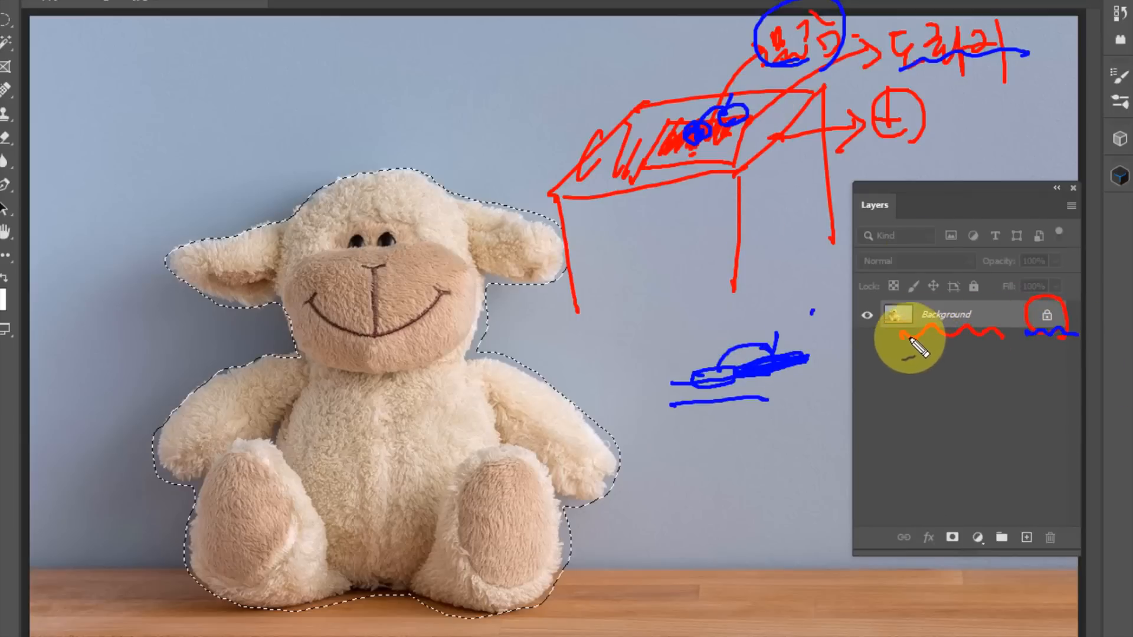
{"action": "left_click_drag", "start_coordinate": [880, 341], "coordinate": [1015, 334]}
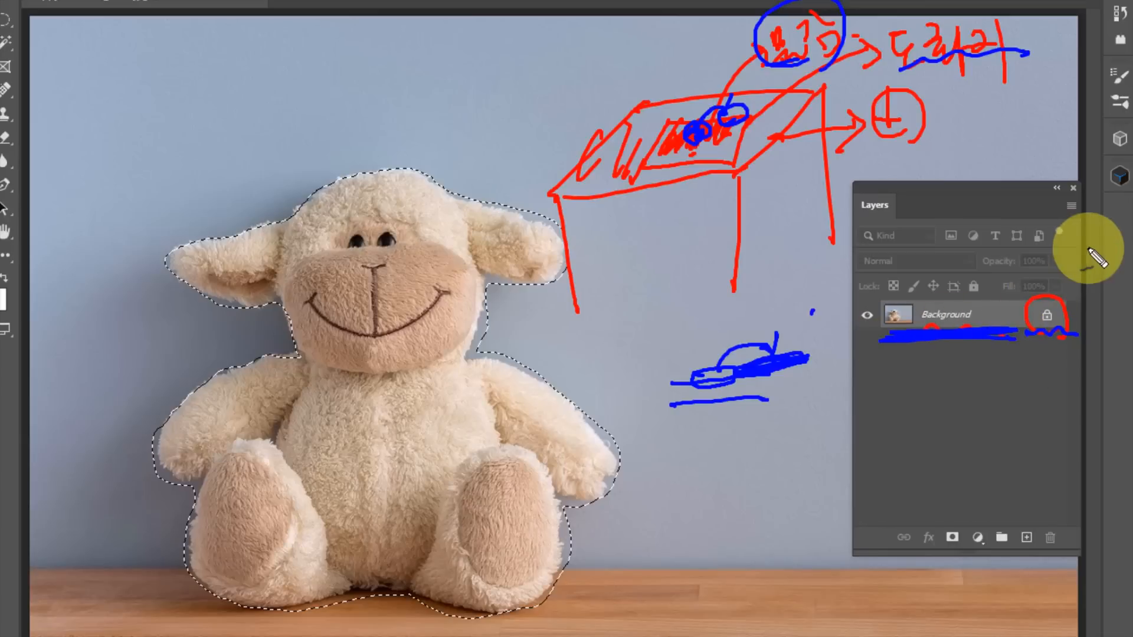
{"action": "key", "text": "Escape"}
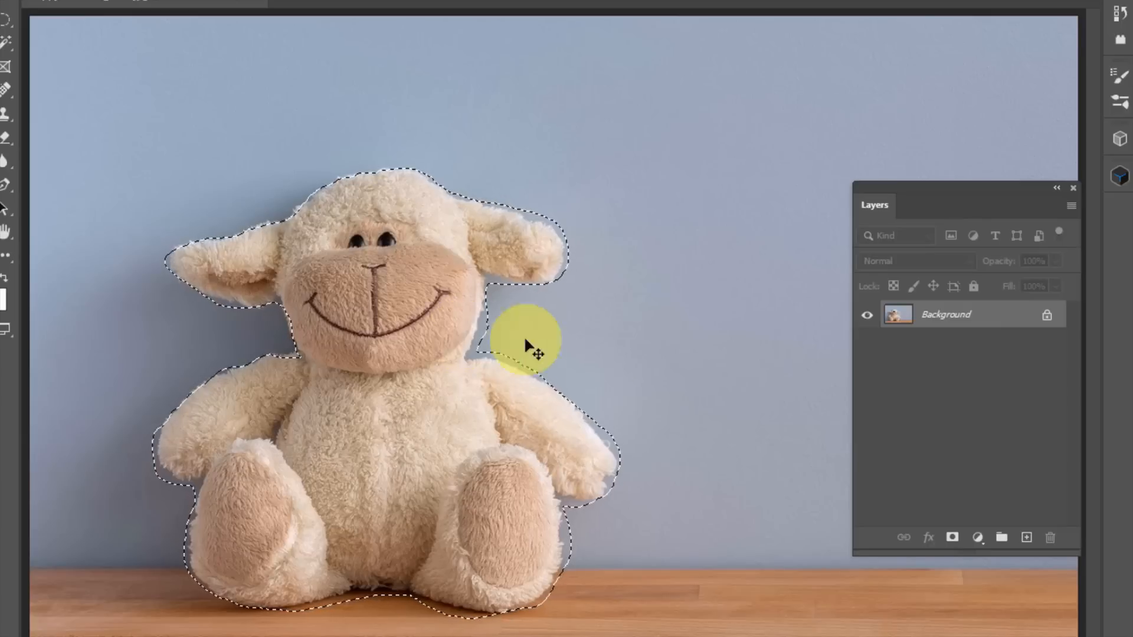
Try moving the selected sheep on the Background to the empty right half of the photo several times, undoing the moves
{"action": "left_click_drag", "start_coordinate": [488, 443], "coordinate": [795, 474]}
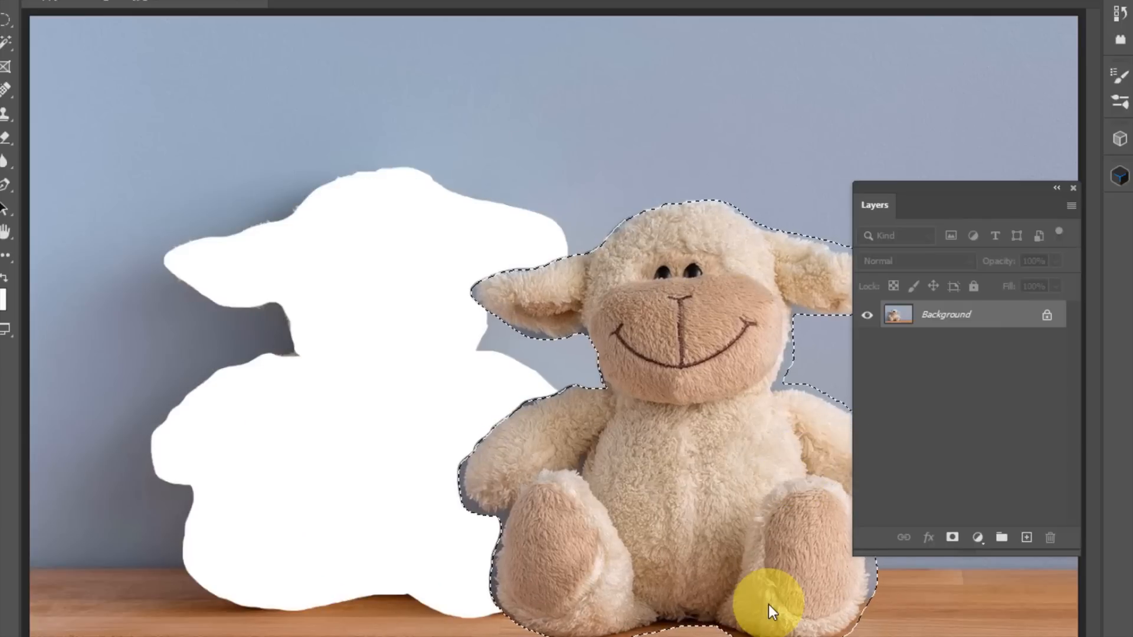
{"action": "left_click_drag", "start_coordinate": [745, 554], "coordinate": [528, 564]}
{"action": "left_click_drag", "start_coordinate": [752, 570], "coordinate": [794, 587]}
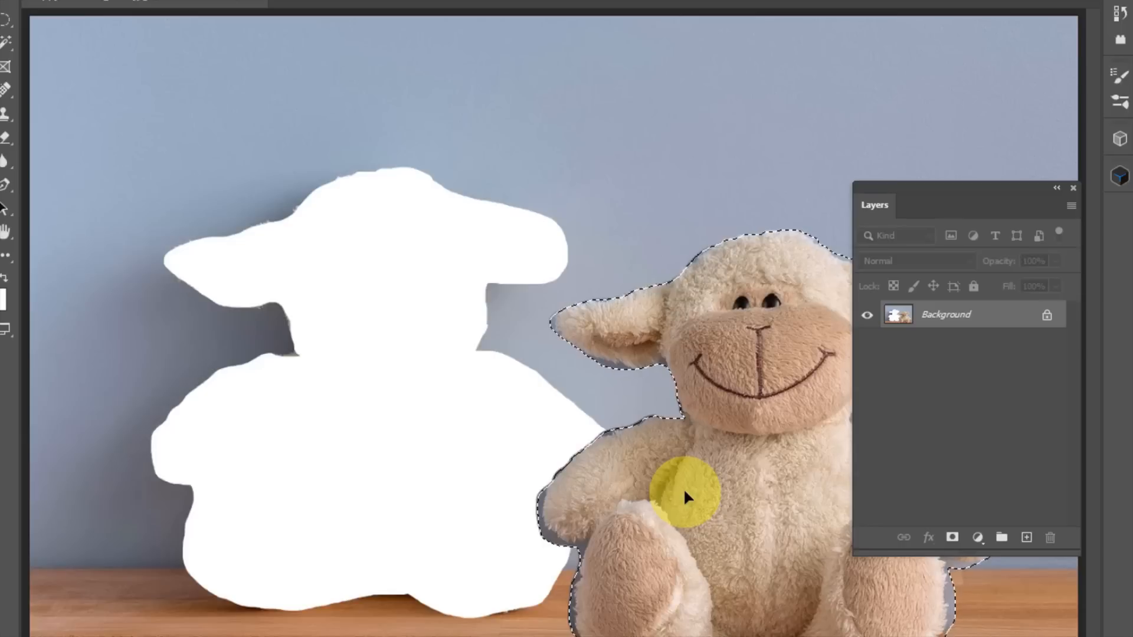
{"action": "key", "text": "ctrl+z"}
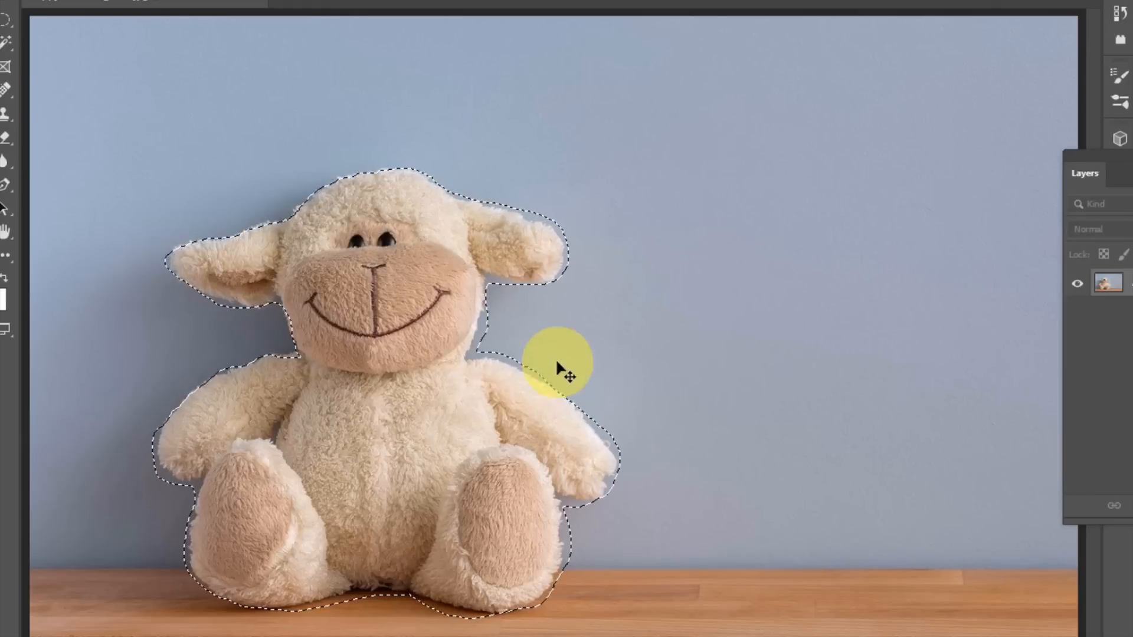
{"action": "left_click_drag", "start_coordinate": [406, 309], "coordinate": [767, 321]}
{"action": "key", "text": "ctrl+z"}
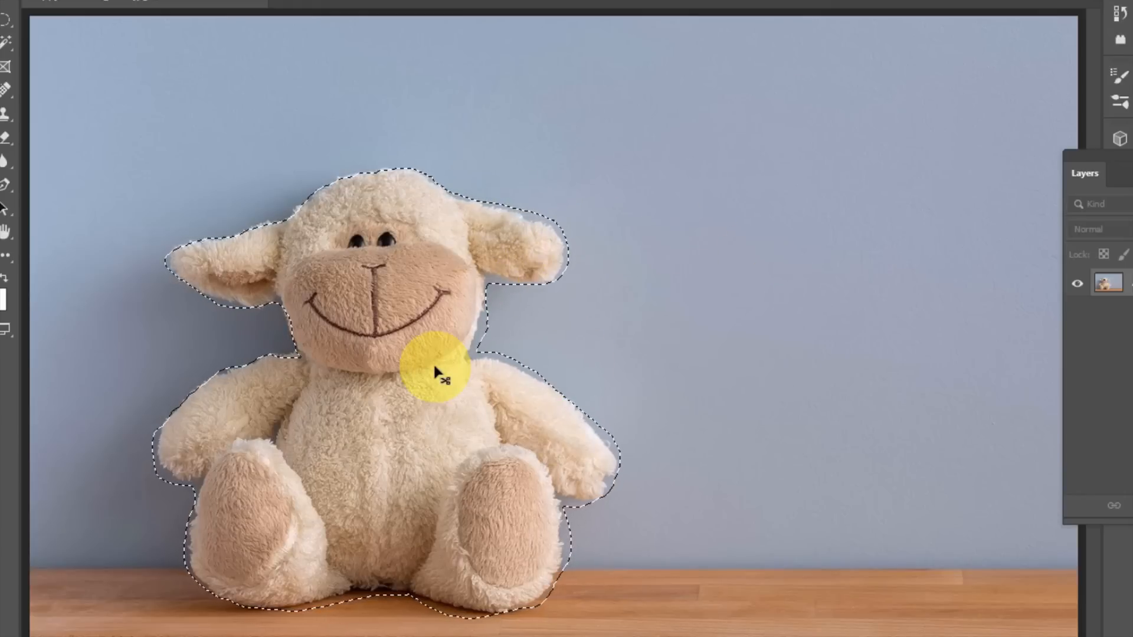
{"action": "left_click_drag", "start_coordinate": [433, 364], "coordinate": [834, 387]}
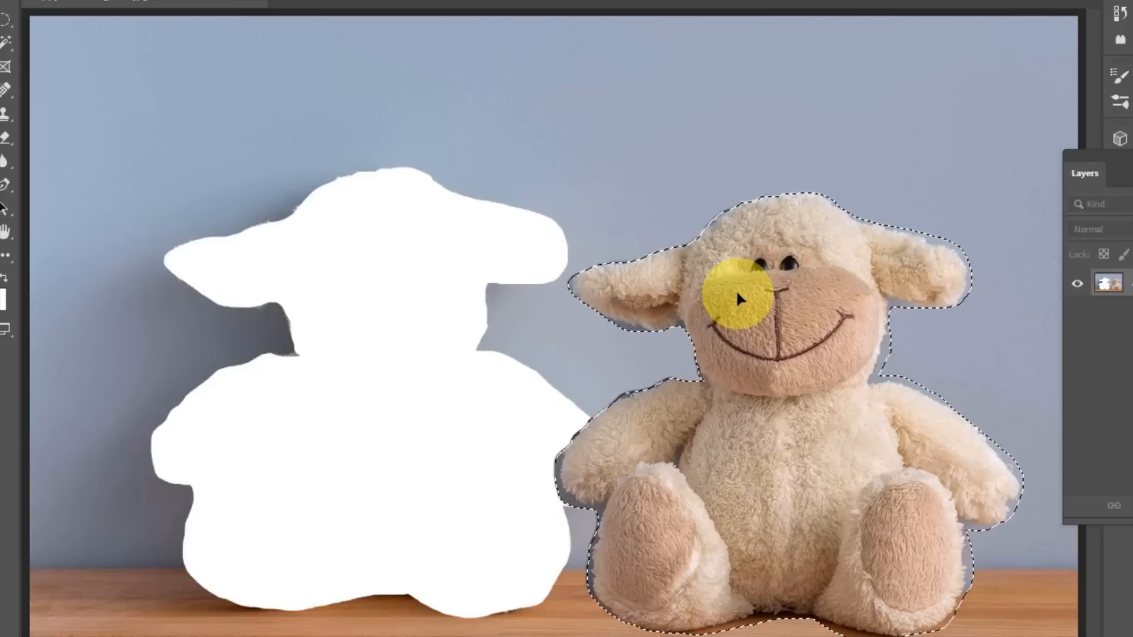
{"action": "key", "text": "ctrl+z"}
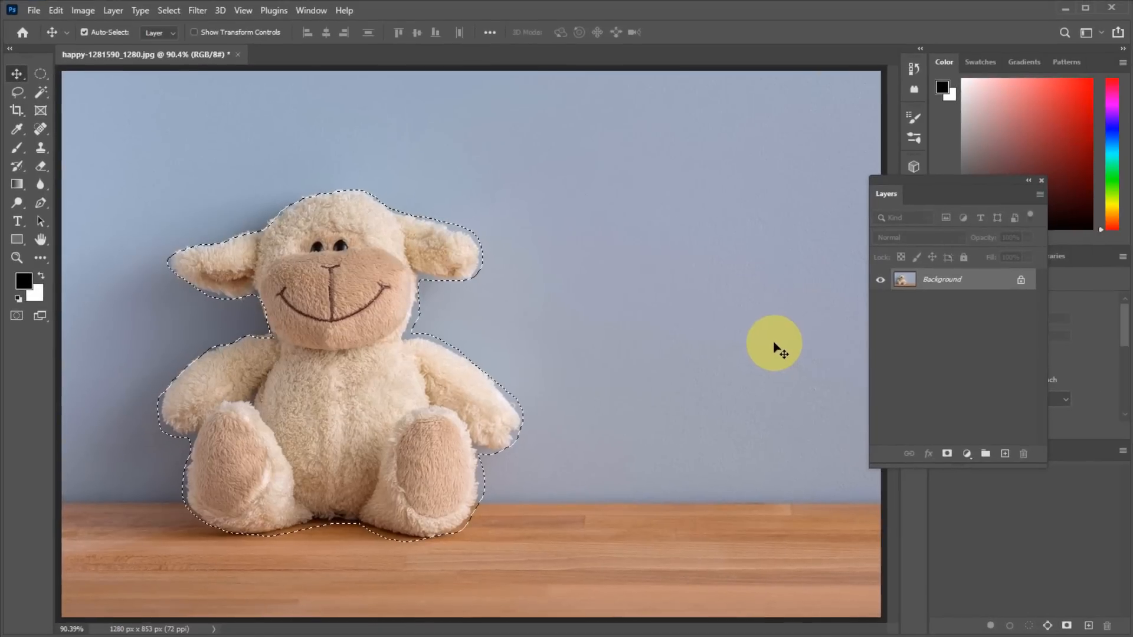
Reposition the floating Layers panel over the empty part of the photo and copy the selected sheep to a new layer
{"action": "left_click_drag", "start_coordinate": [1010, 176], "coordinate": [921, 157]}
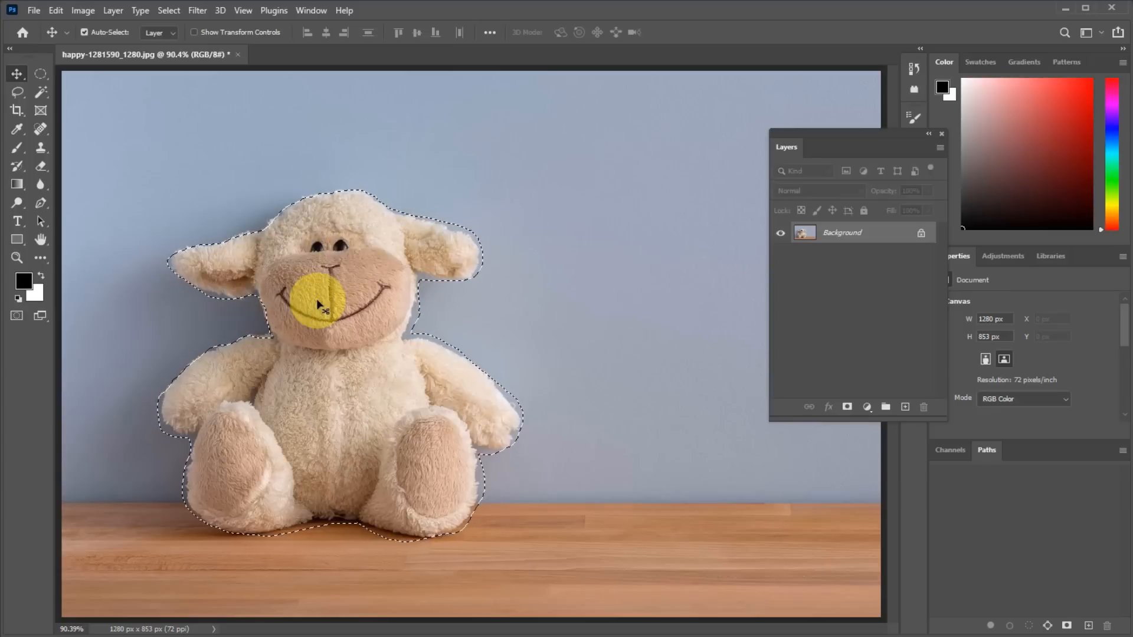
{"action": "left_click", "coordinate": [56, 12]}
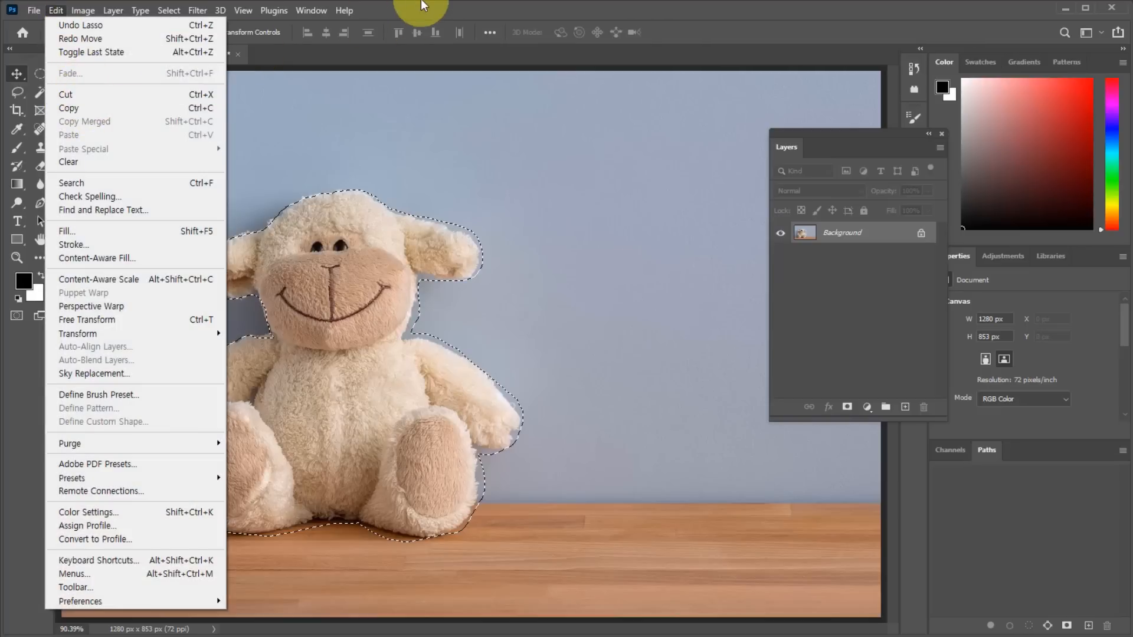
{"action": "left_click", "coordinate": [416, 6]}
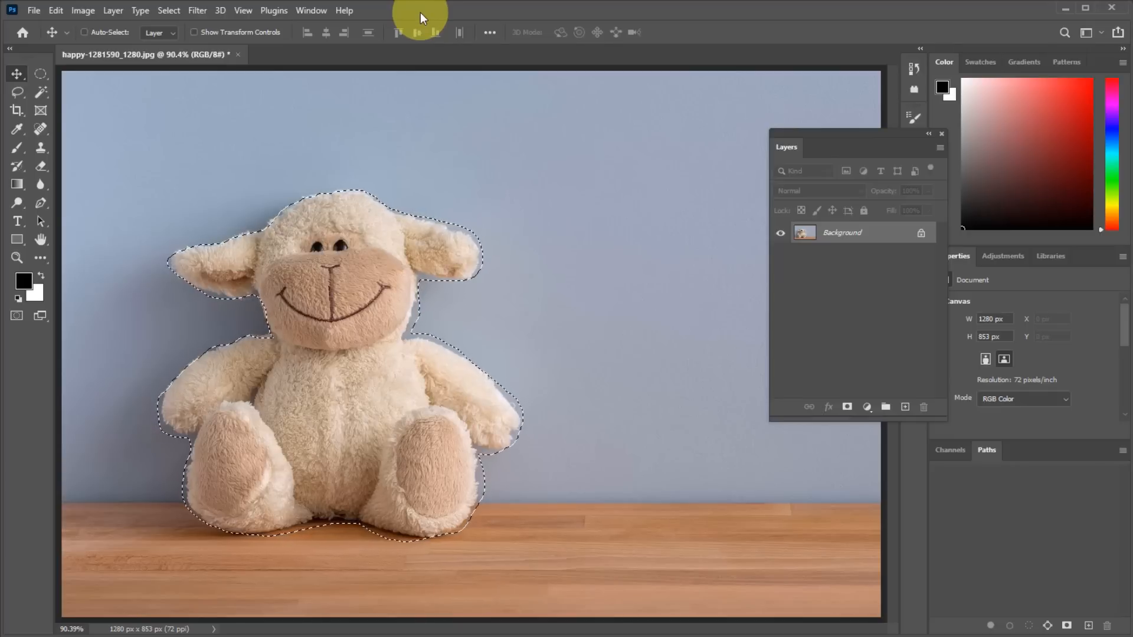
{"action": "key", "text": "ctrl+j"}
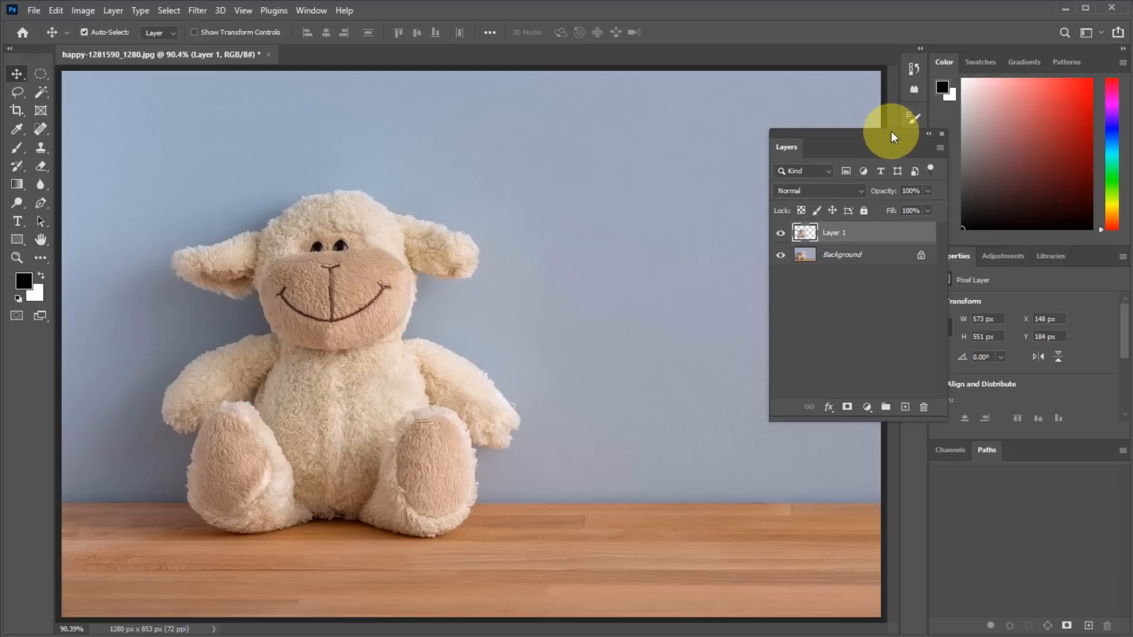
Move the copied sheep across the photo's empty half, settle it overlapping the original's lower left, and place the floating Layers panel clear of the photo
{"action": "left_click_drag", "start_coordinate": [891, 131], "coordinate": [884, 130]}
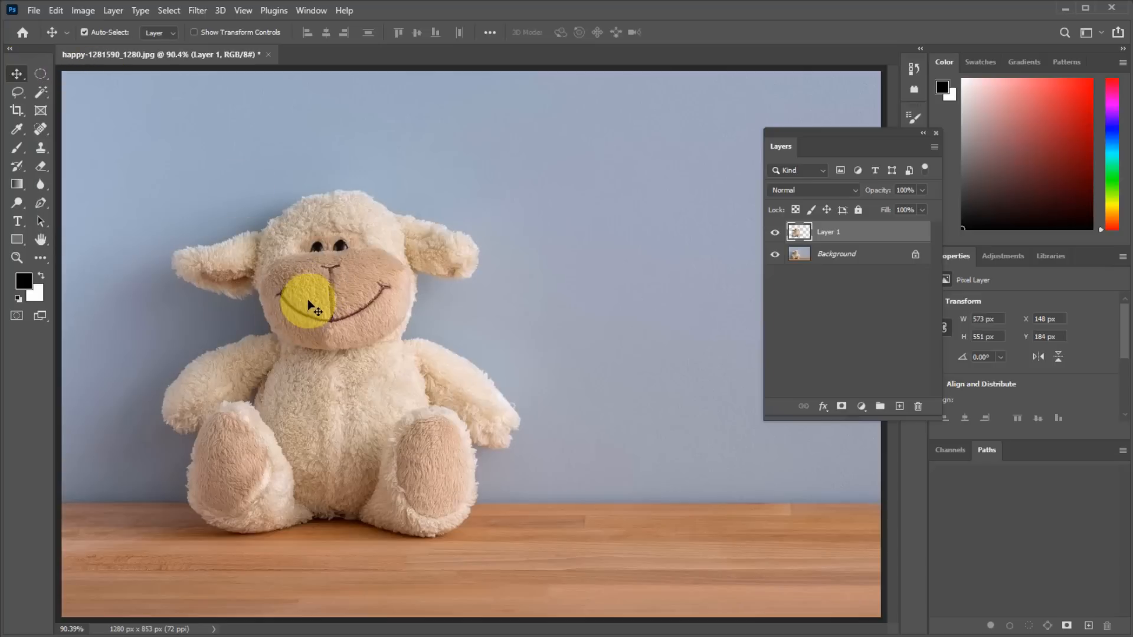
{"action": "left_click_drag", "start_coordinate": [308, 303], "coordinate": [677, 298]}
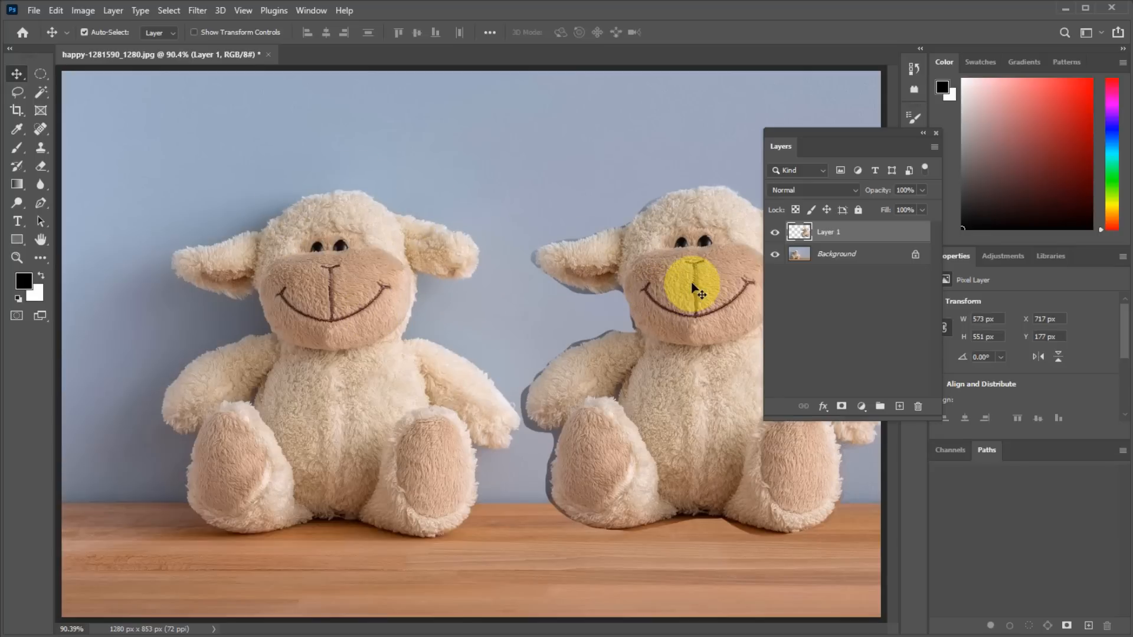
{"action": "left_click_drag", "start_coordinate": [692, 284], "coordinate": [615, 302]}
{"action": "left_click_drag", "start_coordinate": [507, 324], "coordinate": [645, 305]}
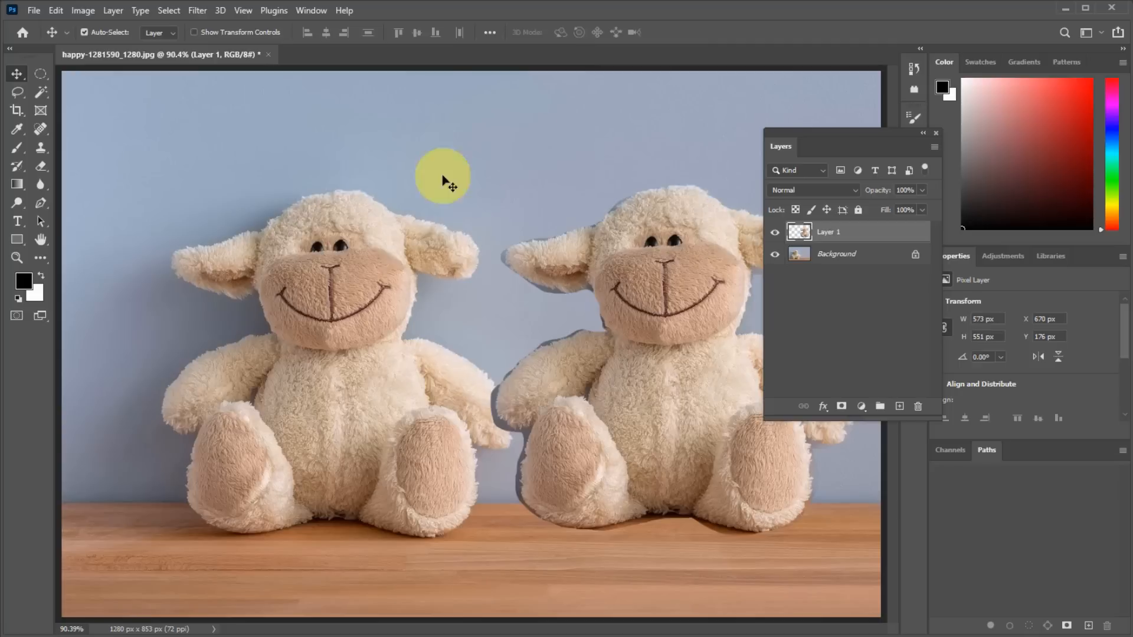
{"action": "left_click_drag", "start_coordinate": [668, 275], "coordinate": [260, 325]}
{"action": "left_click_drag", "start_coordinate": [872, 133], "coordinate": [1037, 174]}
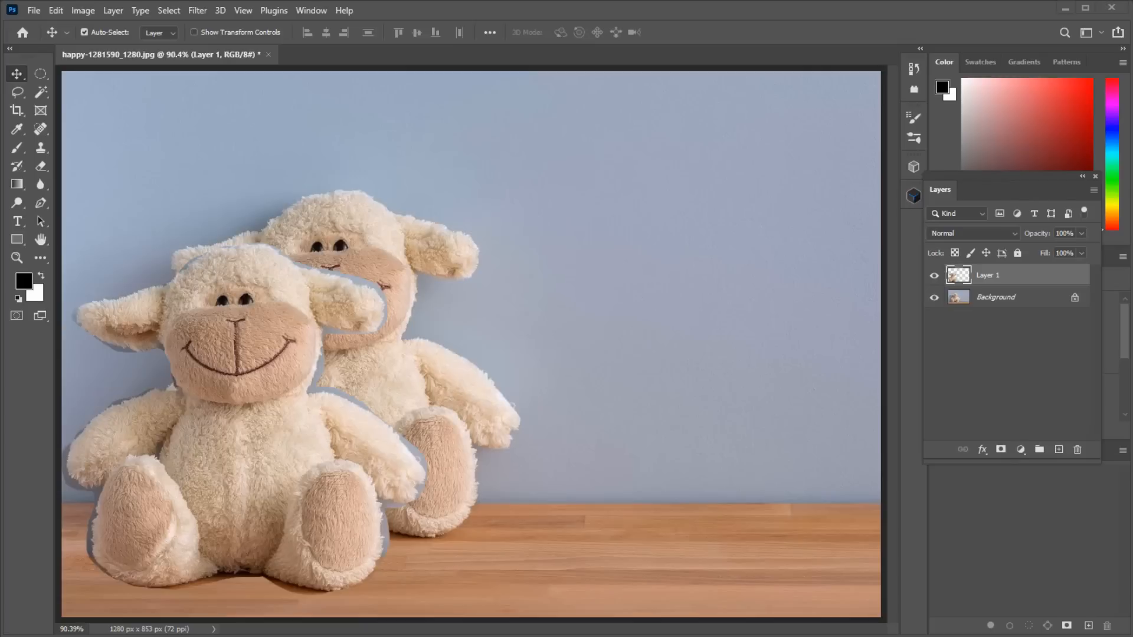
{"action": "mouse_move", "coordinate": [619, 308]}
{"action": "left_mouse_down"}
{"action": "mouse_move", "coordinate": [821, 309]}
{"action": "mouse_move", "coordinate": [706, 399]}
{"action": "mouse_move", "coordinate": [572, 364]}
{"action": "mouse_move", "coordinate": [529, 399]}
{"action": "mouse_move", "coordinate": [702, 392]}
{"action": "left_mouse_up"}
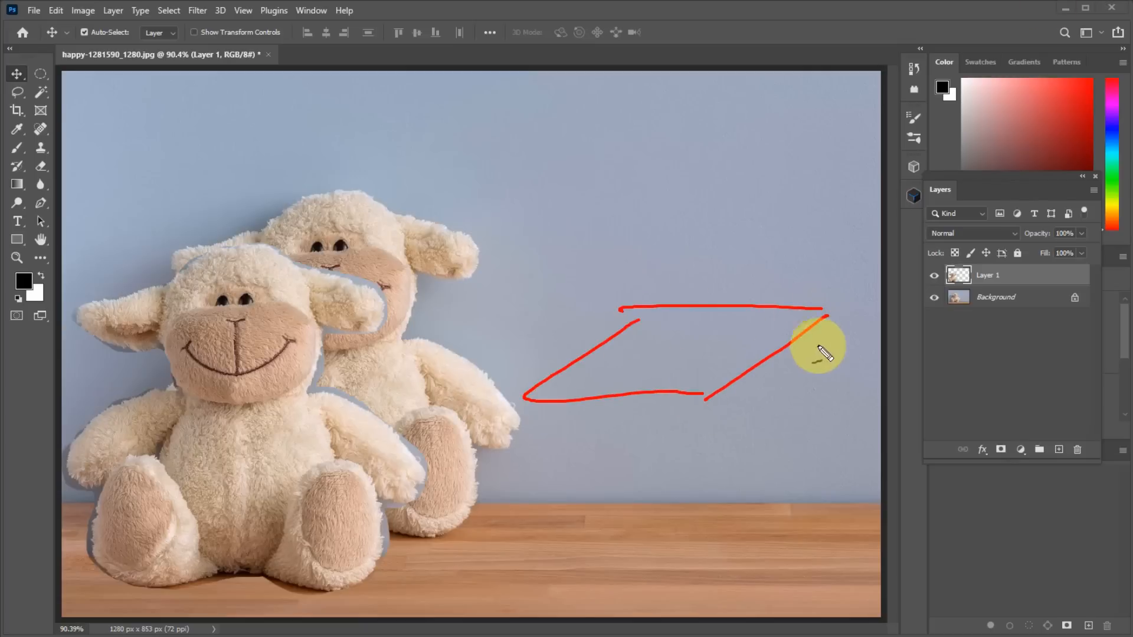
{"action": "left_click_drag", "start_coordinate": [829, 317], "coordinate": [830, 426]}
{"action": "left_click_drag", "start_coordinate": [707, 401], "coordinate": [713, 494]}
{"action": "left_click_drag", "start_coordinate": [524, 403], "coordinate": [513, 501]}
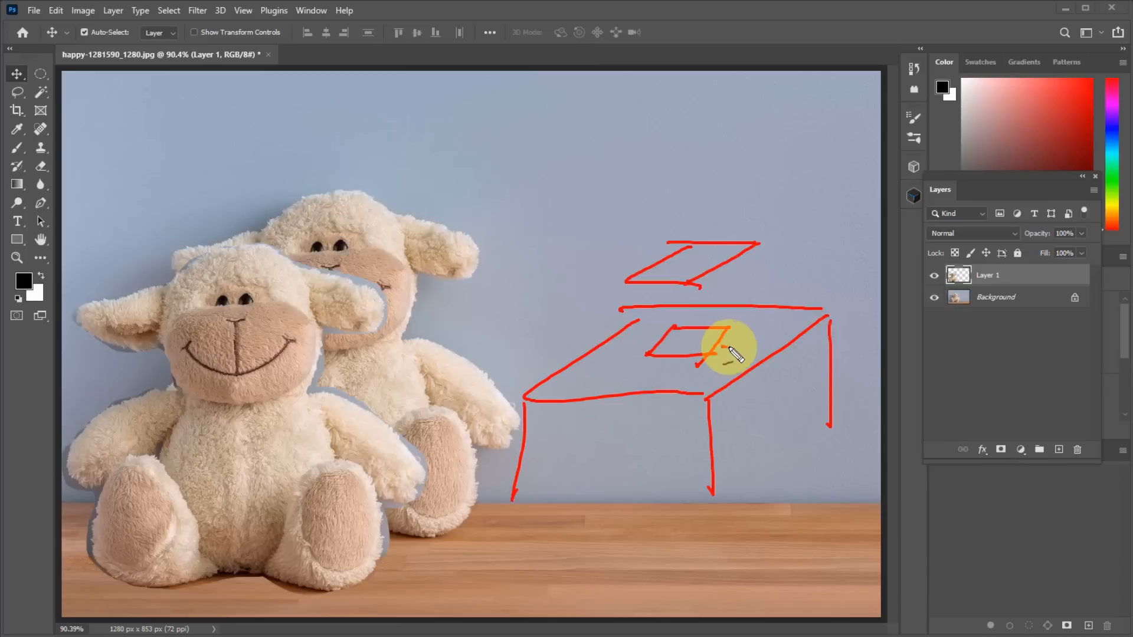
{"action": "mouse_move", "coordinate": [732, 350]}
{"action": "left_mouse_down"}
{"action": "mouse_move", "coordinate": [854, 351]}
{"action": "mouse_move", "coordinate": [964, 339]}
{"action": "mouse_move", "coordinate": [979, 301]}
{"action": "mouse_move", "coordinate": [960, 316]}
{"action": "mouse_move", "coordinate": [978, 299]}
{"action": "mouse_move", "coordinate": [1003, 326]}
{"action": "left_mouse_up"}
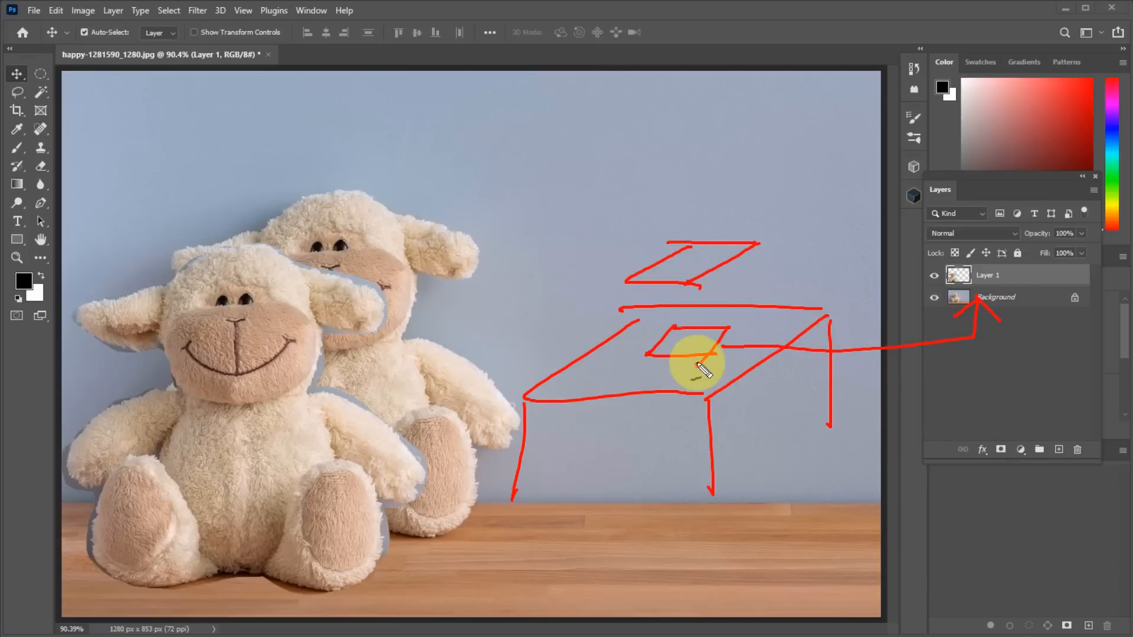
{"action": "mouse_move", "coordinate": [697, 365]}
{"action": "left_mouse_down"}
{"action": "mouse_move", "coordinate": [685, 326]}
{"action": "mouse_move", "coordinate": [729, 328]}
{"action": "left_mouse_up"}
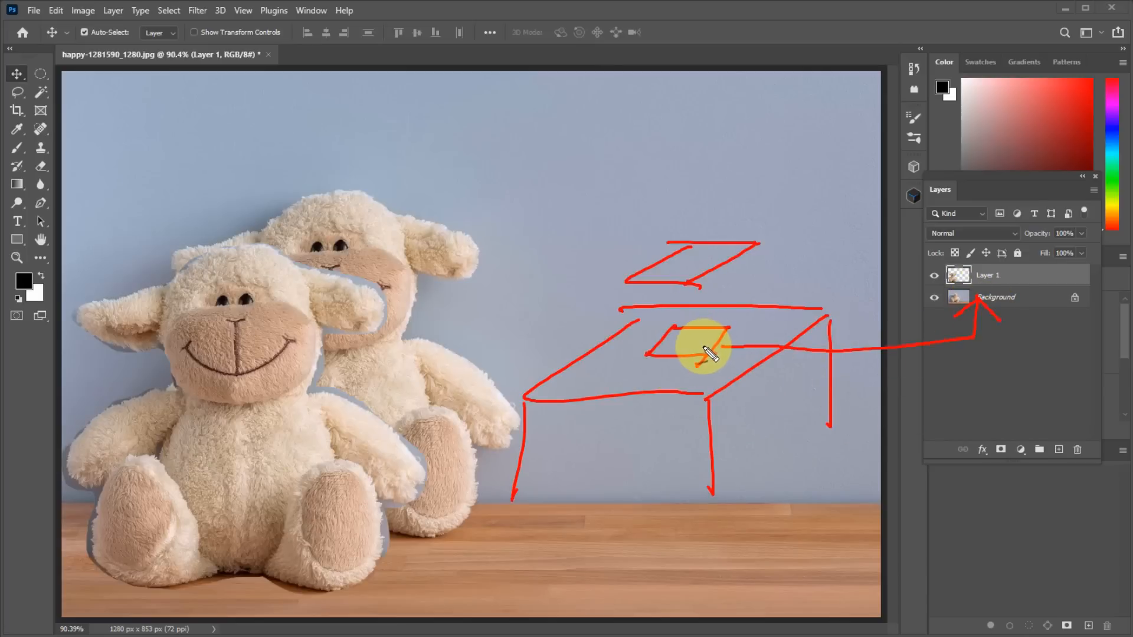
{"action": "mouse_move", "coordinate": [735, 258]}
{"action": "left_mouse_down"}
{"action": "mouse_move", "coordinate": [922, 253]}
{"action": "mouse_move", "coordinate": [899, 288]}
{"action": "left_mouse_up"}
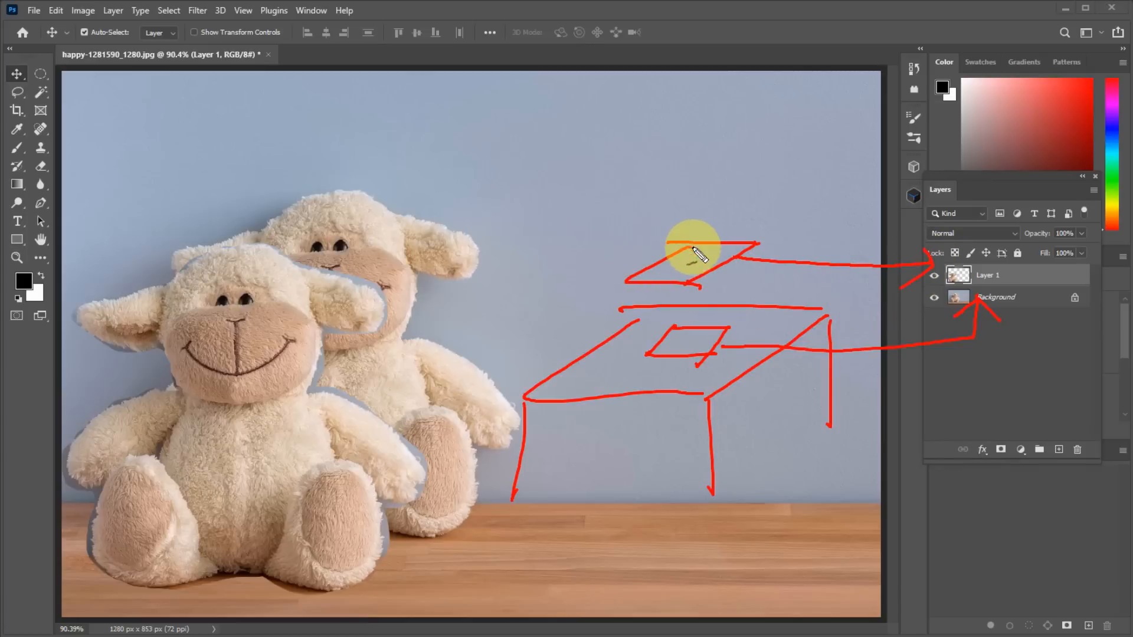
{"action": "mouse_move", "coordinate": [303, 357]}
{"action": "left_mouse_down"}
{"action": "mouse_move", "coordinate": [276, 374]}
{"action": "mouse_move", "coordinate": [284, 397]}
{"action": "left_mouse_up"}
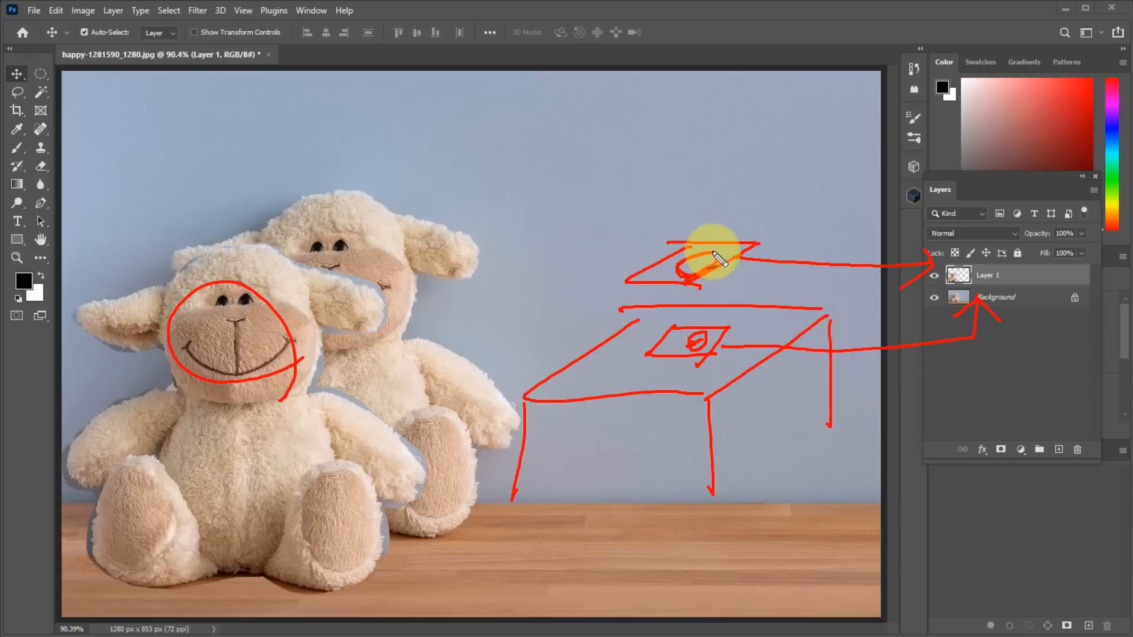
{"action": "left_click_drag", "start_coordinate": [276, 407], "coordinate": [235, 373]}
{"action": "mouse_move", "coordinate": [101, 333]}
{"action": "left_mouse_down"}
{"action": "mouse_move", "coordinate": [215, 253]}
{"action": "mouse_move", "coordinate": [266, 348]}
{"action": "mouse_move", "coordinate": [390, 308]}
{"action": "mouse_move", "coordinate": [207, 379]}
{"action": "mouse_move", "coordinate": [183, 448]}
{"action": "mouse_move", "coordinate": [316, 467]}
{"action": "mouse_move", "coordinate": [389, 518]}
{"action": "mouse_move", "coordinate": [413, 452]}
{"action": "left_mouse_up"}
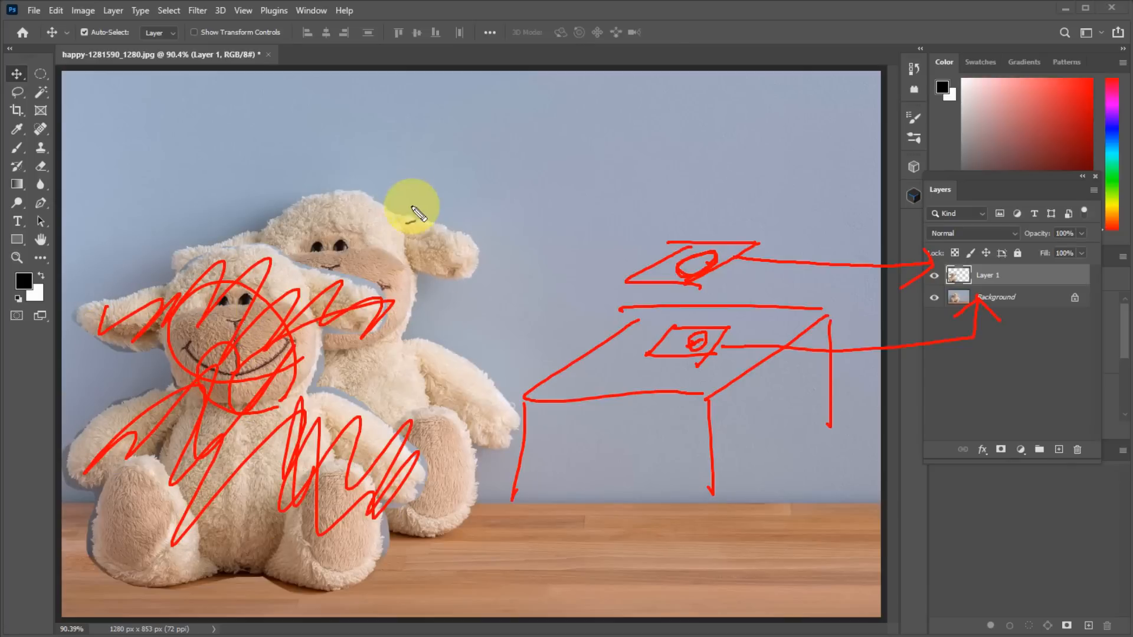
{"action": "left_click_drag", "start_coordinate": [389, 200], "coordinate": [406, 201]}
{"action": "left_click_drag", "start_coordinate": [726, 329], "coordinate": [715, 345]}
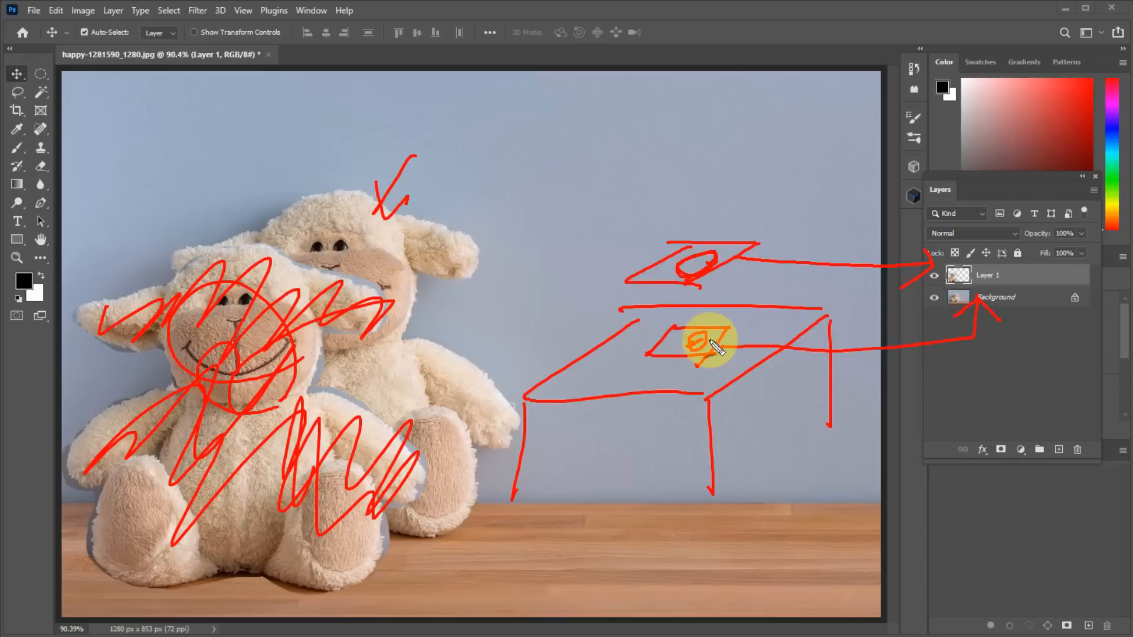
{"action": "mouse_move", "coordinate": [496, 389]}
{"action": "left_mouse_down"}
{"action": "mouse_move", "coordinate": [641, 323]}
{"action": "mouse_move", "coordinate": [605, 377]}
{"action": "left_mouse_up"}
{"action": "mouse_move", "coordinate": [298, 322]}
{"action": "left_mouse_down"}
{"action": "mouse_move", "coordinate": [542, 245]}
{"action": "mouse_move", "coordinate": [692, 260]}
{"action": "mouse_move", "coordinate": [689, 241]}
{"action": "mouse_move", "coordinate": [691, 263]}
{"action": "mouse_move", "coordinate": [601, 288]}
{"action": "mouse_move", "coordinate": [703, 289]}
{"action": "mouse_move", "coordinate": [667, 272]}
{"action": "left_mouse_up"}
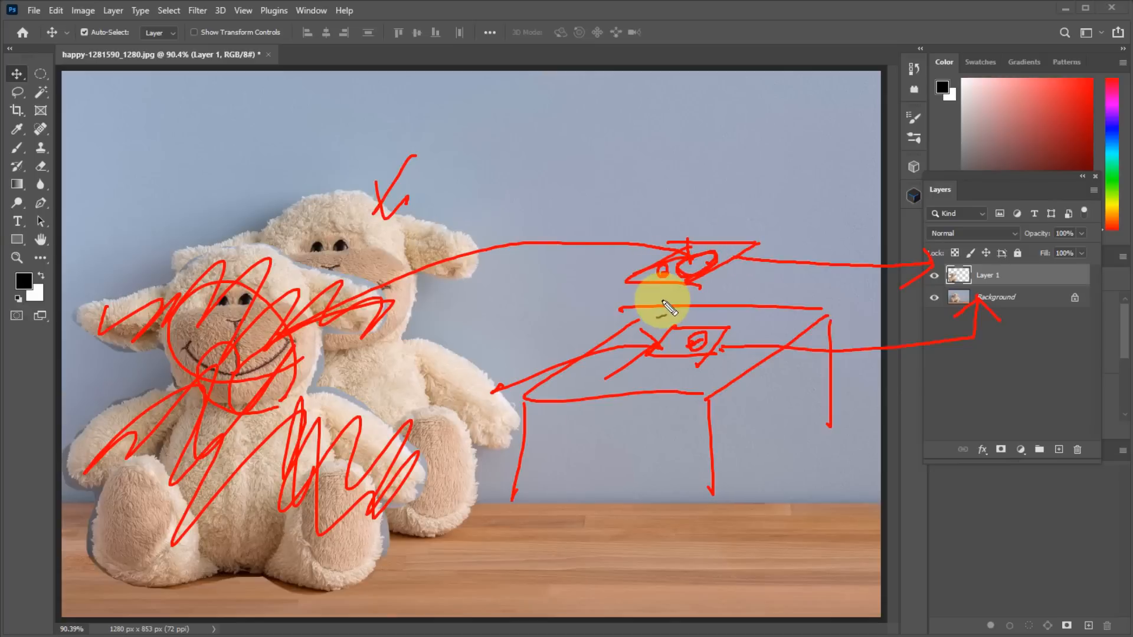
{"action": "mouse_move", "coordinate": [684, 118]}
{"action": "left_mouse_down"}
{"action": "mouse_move", "coordinate": [701, 139]}
{"action": "mouse_move", "coordinate": [688, 150]}
{"action": "mouse_move", "coordinate": [641, 123]}
{"action": "mouse_move", "coordinate": [598, 143]}
{"action": "left_mouse_up"}
{"action": "left_click_drag", "start_coordinate": [671, 148], "coordinate": [611, 240]}
{"action": "mouse_move", "coordinate": [719, 148]}
{"action": "left_mouse_down"}
{"action": "mouse_move", "coordinate": [791, 204]}
{"action": "mouse_move", "coordinate": [694, 282]}
{"action": "left_mouse_up"}
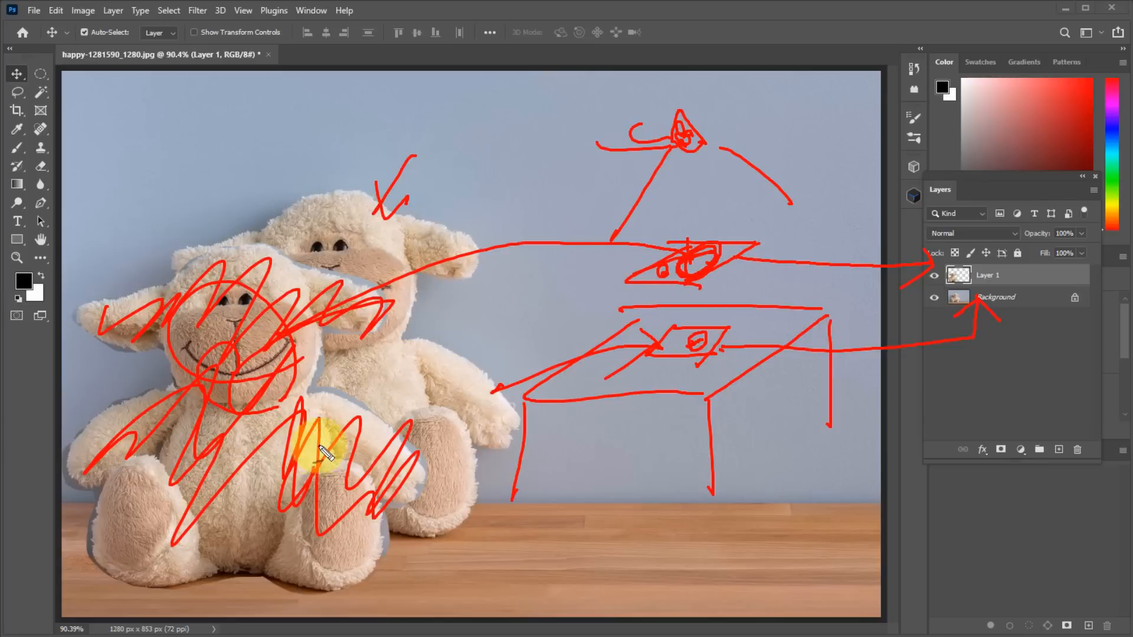
{"action": "left_click_drag", "start_coordinate": [324, 454], "coordinate": [322, 453]}
{"action": "left_click_drag", "start_coordinate": [670, 244], "coordinate": [699, 261]}
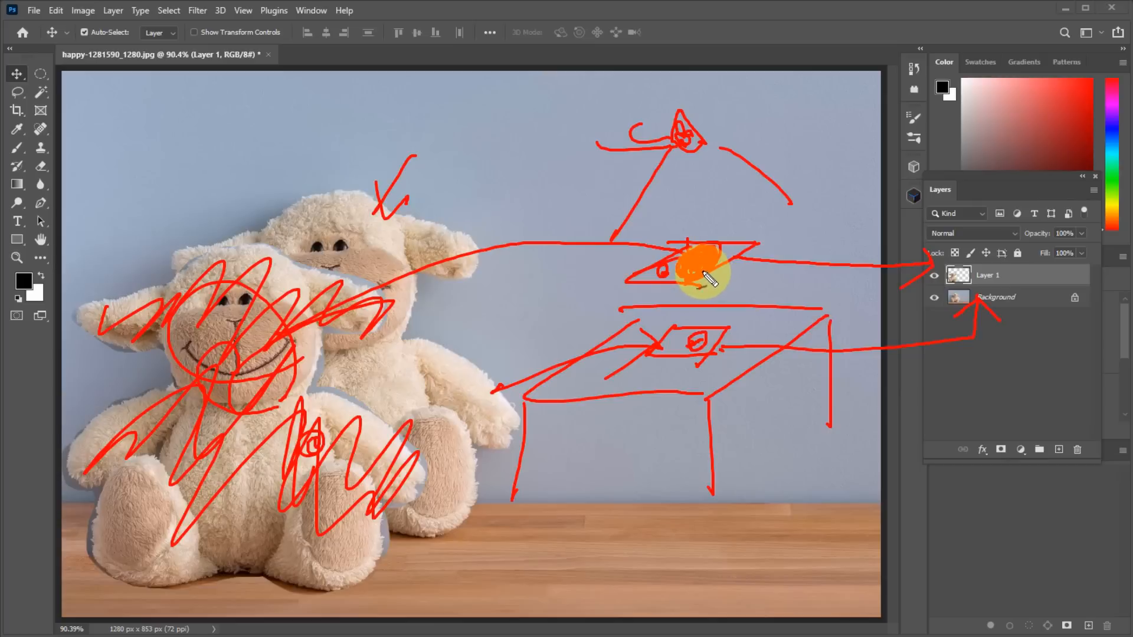
{"action": "left_click_drag", "start_coordinate": [710, 279], "coordinate": [699, 284]}
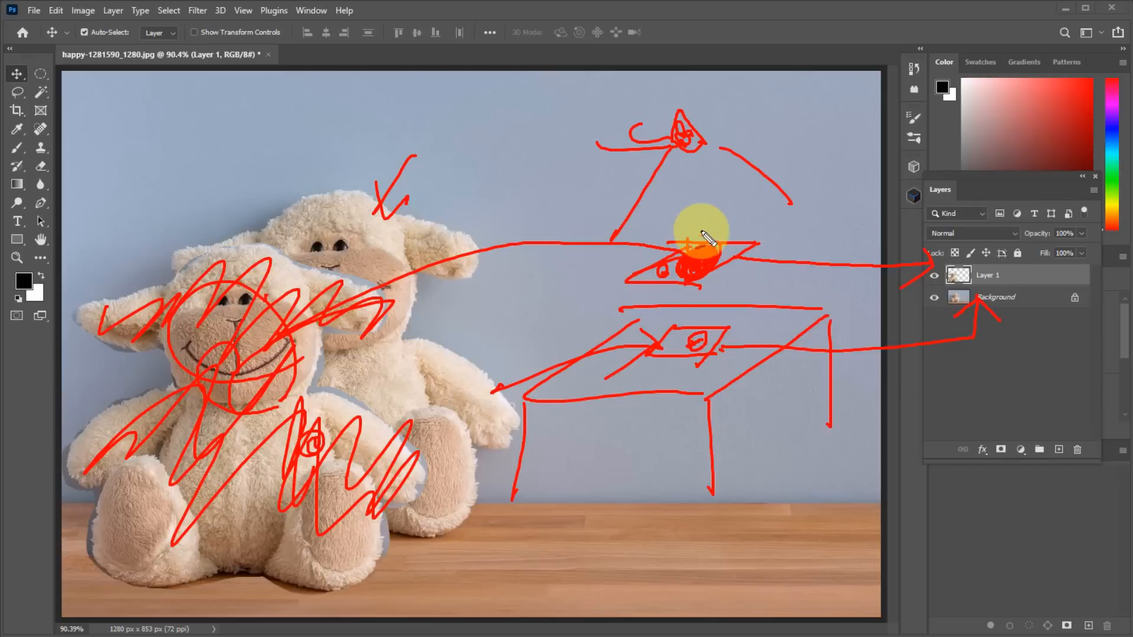
{"action": "mouse_move", "coordinate": [676, 143]}
{"action": "left_mouse_down"}
{"action": "mouse_move", "coordinate": [712, 259]}
{"action": "mouse_move", "coordinate": [698, 309]}
{"action": "mouse_move", "coordinate": [718, 313]}
{"action": "mouse_move", "coordinate": [722, 350]}
{"action": "left_mouse_up"}
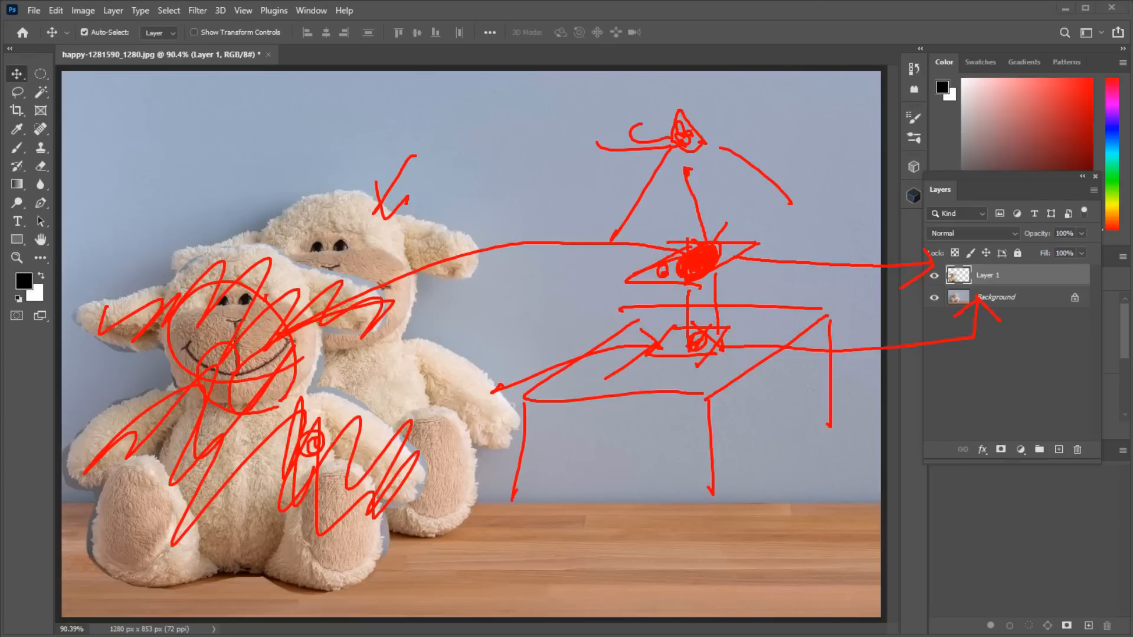
{"action": "left_click_drag", "start_coordinate": [687, 287], "coordinate": [695, 344]}
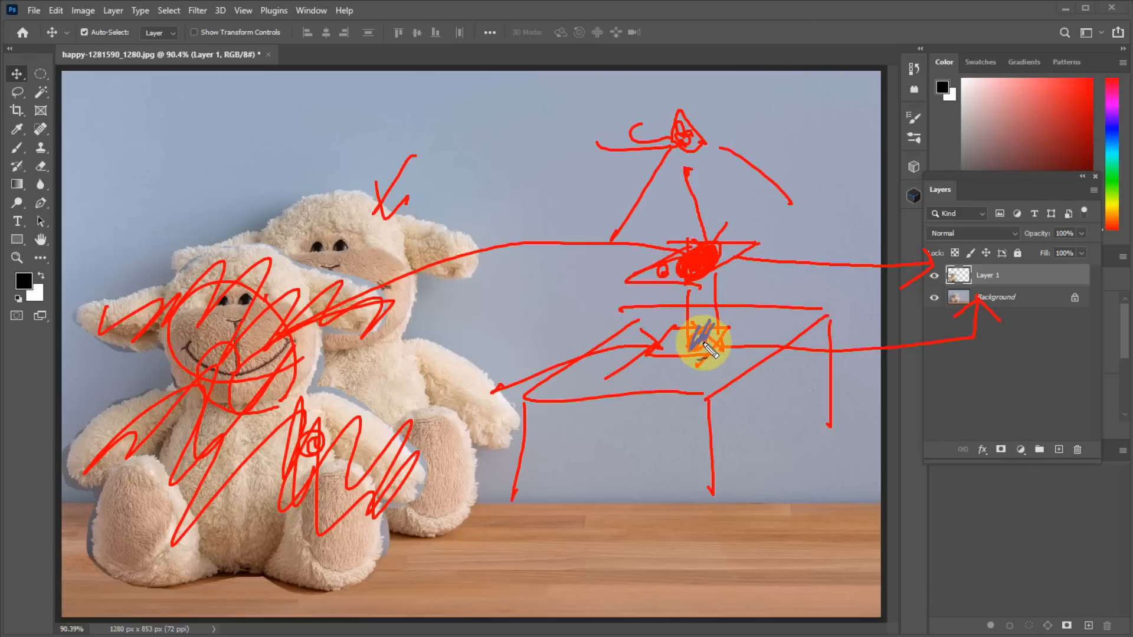
{"action": "mouse_move", "coordinate": [679, 304]}
{"action": "left_mouse_down"}
{"action": "mouse_move", "coordinate": [670, 307]}
{"action": "mouse_move", "coordinate": [653, 210]}
{"action": "mouse_move", "coordinate": [670, 321]}
{"action": "mouse_move", "coordinate": [770, 258]}
{"action": "left_mouse_up"}
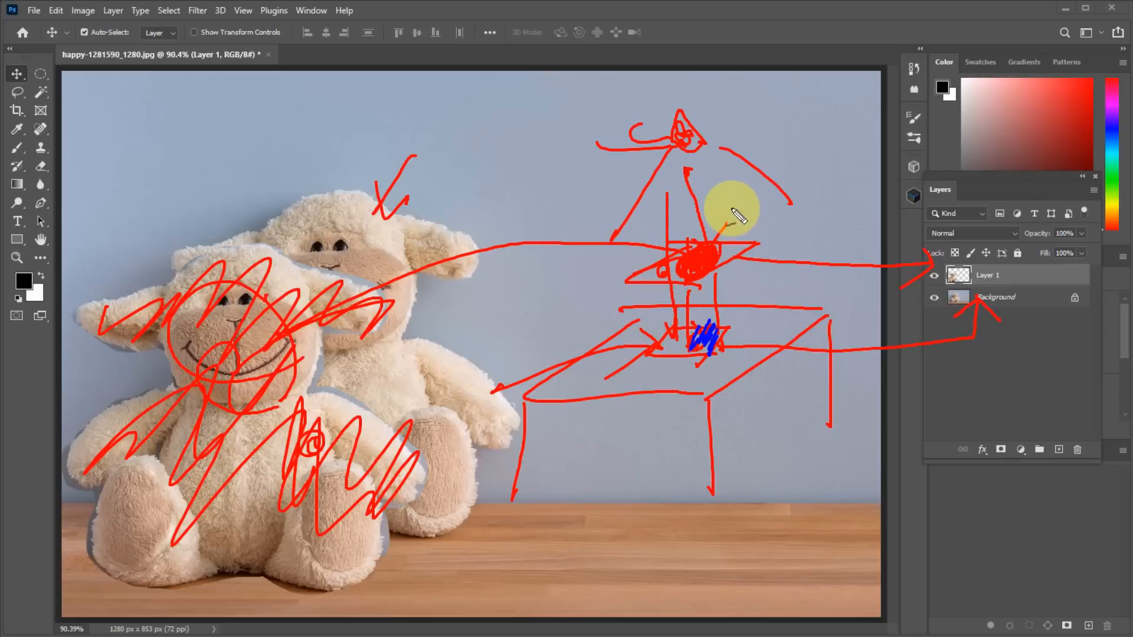
{"action": "mouse_move", "coordinate": [731, 206]}
{"action": "left_mouse_down"}
{"action": "mouse_move", "coordinate": [745, 342]}
{"action": "mouse_move", "coordinate": [759, 275]}
{"action": "left_mouse_up"}
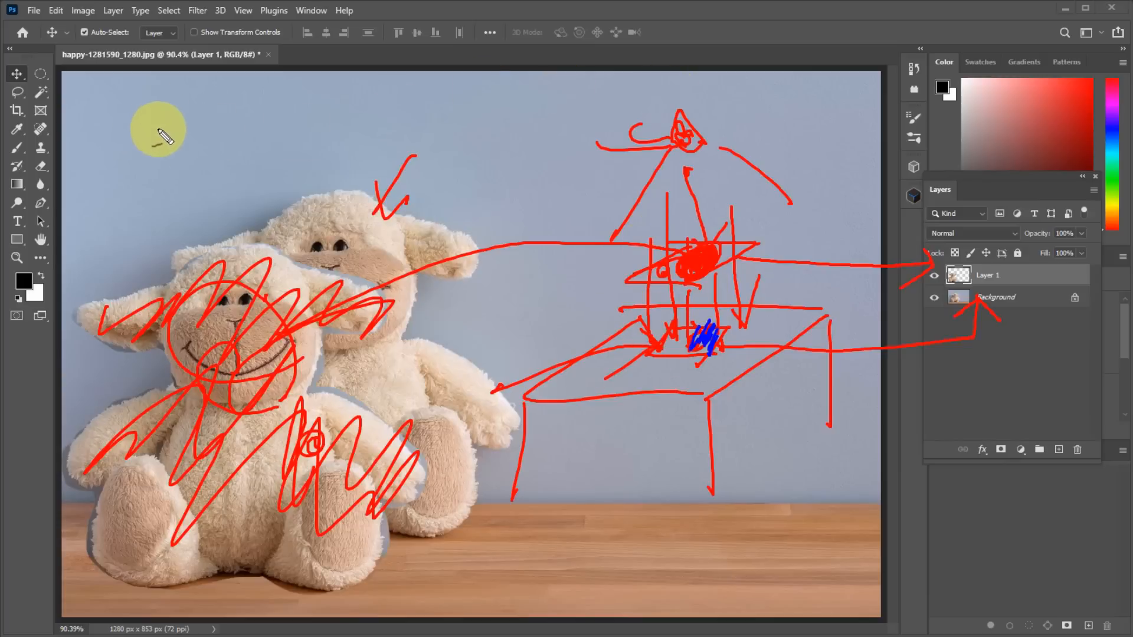
{"action": "left_click_drag", "start_coordinate": [143, 126], "coordinate": [140, 163]}
{"action": "left_click_drag", "start_coordinate": [223, 120], "coordinate": [187, 174]}
{"action": "left_click_drag", "start_coordinate": [278, 121], "coordinate": [242, 192]}
{"action": "left_click_drag", "start_coordinate": [332, 124], "coordinate": [308, 194]}
{"action": "left_click_drag", "start_coordinate": [424, 127], "coordinate": [383, 214]}
{"action": "left_click_drag", "start_coordinate": [461, 177], "coordinate": [431, 249]}
{"action": "left_click_drag", "start_coordinate": [564, 159], "coordinate": [515, 223]}
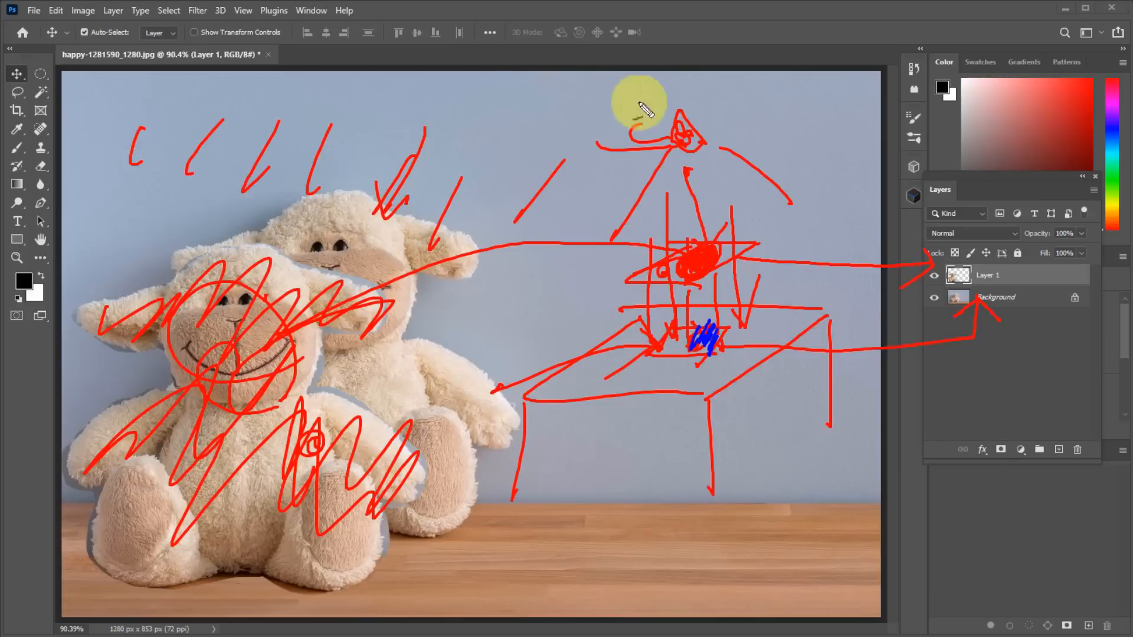
{"action": "left_click_drag", "start_coordinate": [605, 156], "coordinate": [560, 224]}
{"action": "mouse_move", "coordinate": [250, 445]}
{"action": "left_mouse_down"}
{"action": "mouse_move", "coordinate": [287, 365]}
{"action": "mouse_move", "coordinate": [282, 489]}
{"action": "left_mouse_up"}
{"action": "left_click_drag", "start_coordinate": [436, 367], "coordinate": [428, 379]}
{"action": "left_click_drag", "start_coordinate": [370, 224], "coordinate": [389, 223]}
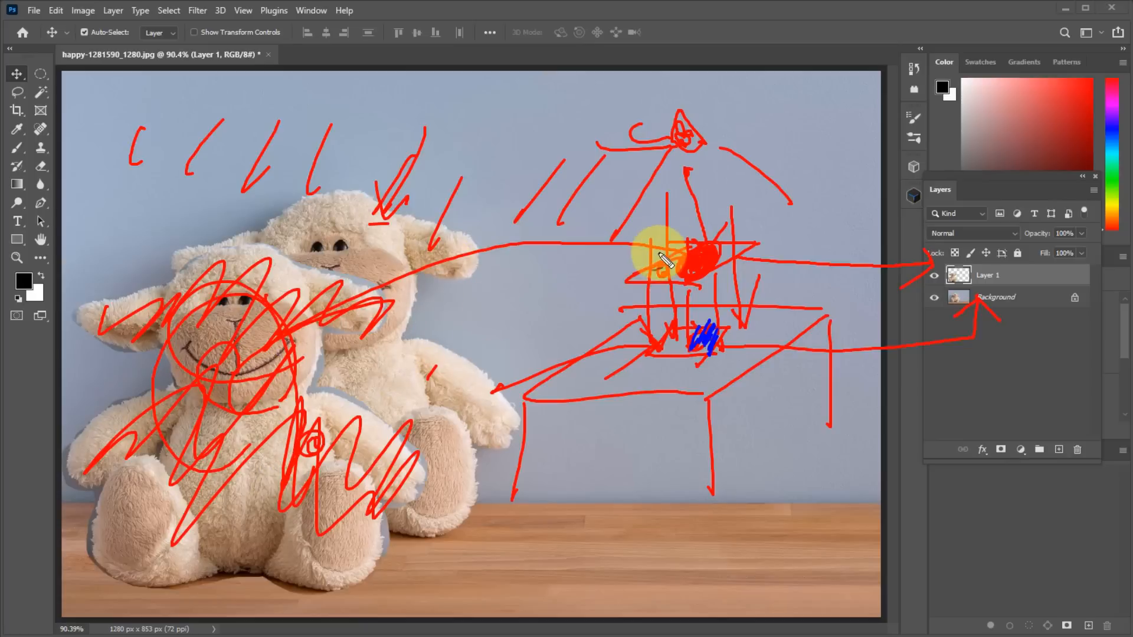
{"action": "mouse_move", "coordinate": [744, 214]}
{"action": "left_mouse_down"}
{"action": "mouse_move", "coordinate": [754, 290]}
{"action": "mouse_move", "coordinate": [769, 253]}
{"action": "left_mouse_up"}
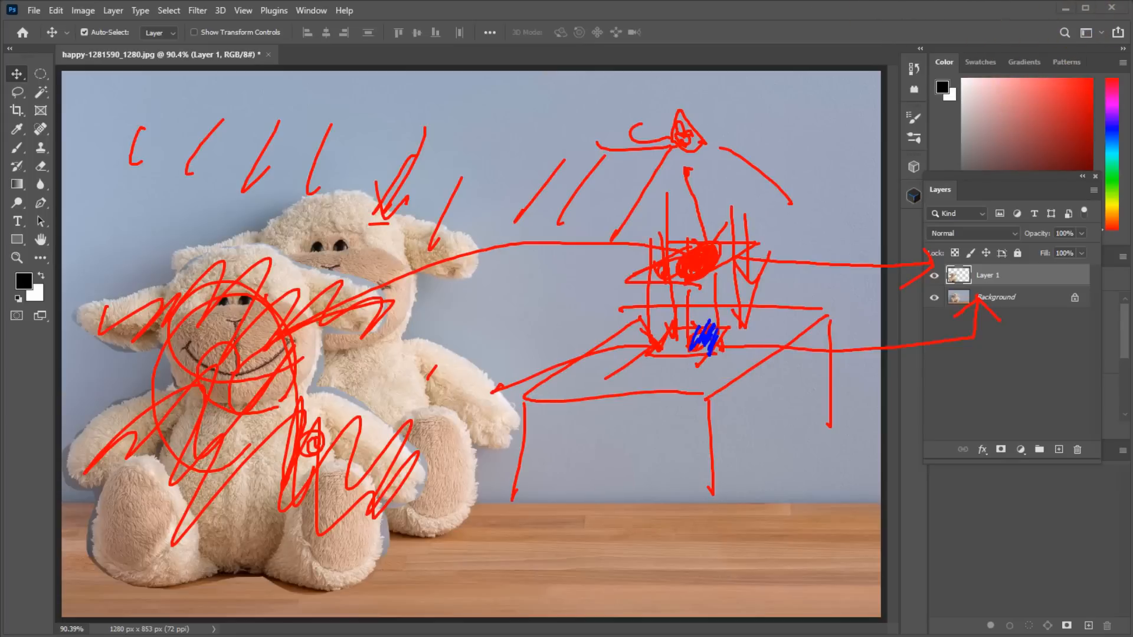
{"action": "key", "text": "Escape"}
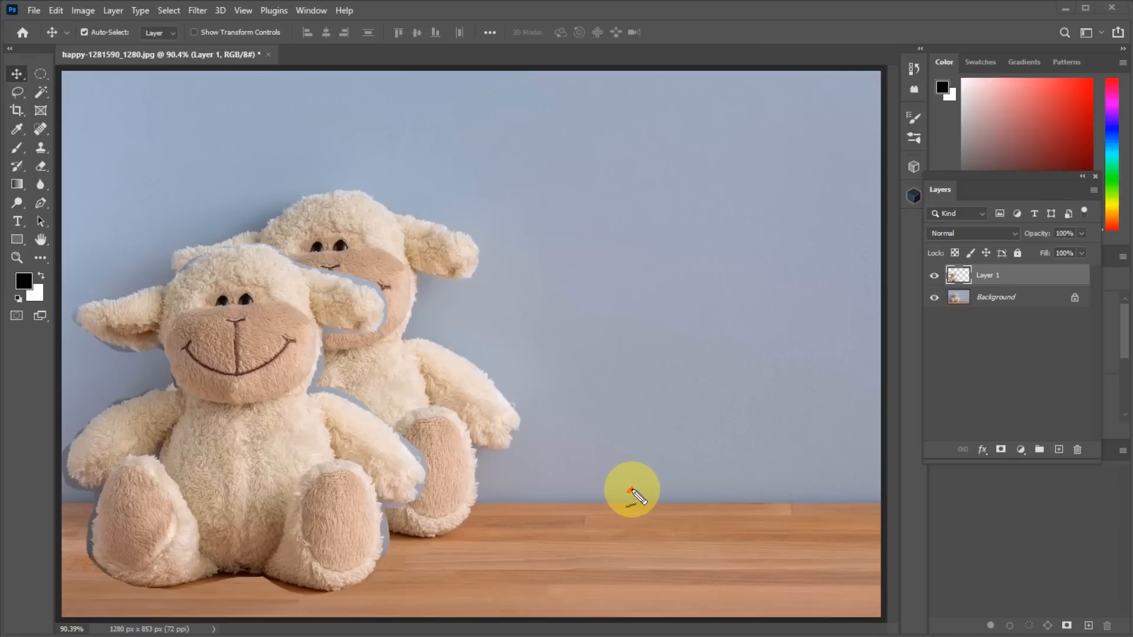
{"action": "mouse_move", "coordinate": [654, 337]}
{"action": "left_mouse_down"}
{"action": "mouse_move", "coordinate": [758, 335]}
{"action": "mouse_move", "coordinate": [710, 374]}
{"action": "mouse_move", "coordinate": [659, 383]}
{"action": "mouse_move", "coordinate": [619, 366]}
{"action": "mouse_move", "coordinate": [615, 400]}
{"action": "mouse_move", "coordinate": [671, 394]}
{"action": "left_mouse_up"}
{"action": "mouse_move", "coordinate": [655, 242]}
{"action": "left_mouse_down"}
{"action": "mouse_move", "coordinate": [771, 240]}
{"action": "mouse_move", "coordinate": [705, 305]}
{"action": "mouse_move", "coordinate": [639, 304]}
{"action": "mouse_move", "coordinate": [725, 305]}
{"action": "left_mouse_up"}
{"action": "mouse_move", "coordinate": [262, 327]}
{"action": "left_mouse_down"}
{"action": "mouse_move", "coordinate": [323, 277]}
{"action": "mouse_move", "coordinate": [600, 222]}
{"action": "mouse_move", "coordinate": [669, 257]}
{"action": "mouse_move", "coordinate": [670, 242]}
{"action": "mouse_move", "coordinate": [769, 244]}
{"action": "mouse_move", "coordinate": [709, 251]}
{"action": "mouse_move", "coordinate": [708, 267]}
{"action": "mouse_move", "coordinate": [717, 261]}
{"action": "mouse_move", "coordinate": [697, 263]}
{"action": "mouse_move", "coordinate": [687, 293]}
{"action": "left_mouse_up"}
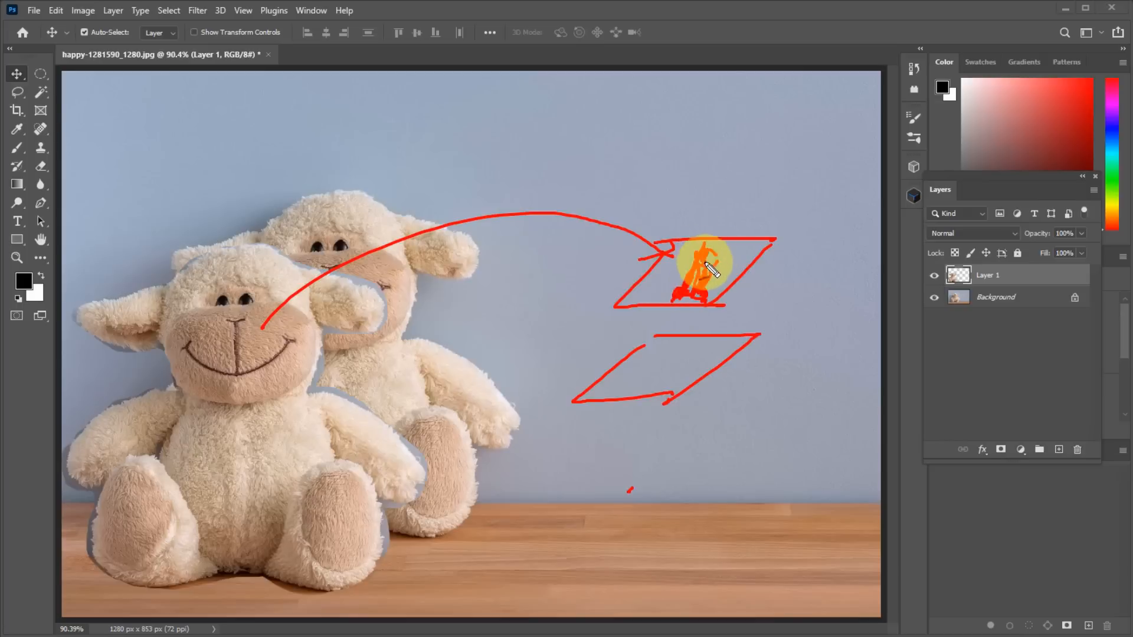
{"action": "left_click_drag", "start_coordinate": [683, 159], "coordinate": [706, 253]}
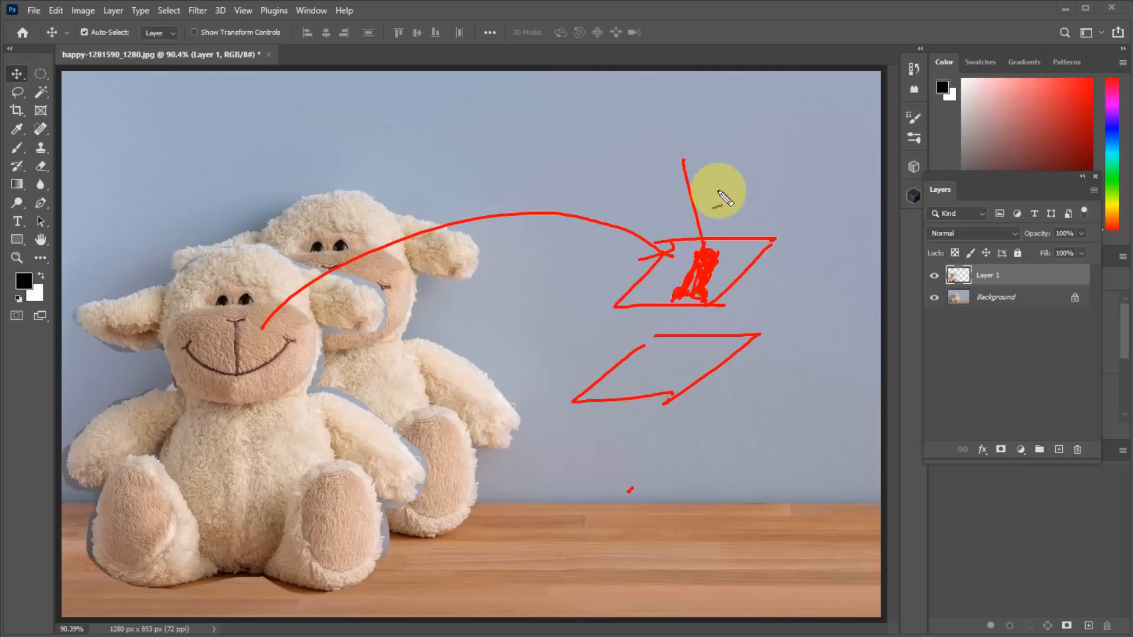
{"action": "left_click_drag", "start_coordinate": [718, 188], "coordinate": [709, 246]}
{"action": "left_click_drag", "start_coordinate": [652, 201], "coordinate": [647, 372]}
{"action": "left_click_drag", "start_coordinate": [636, 323], "coordinate": [684, 327]}
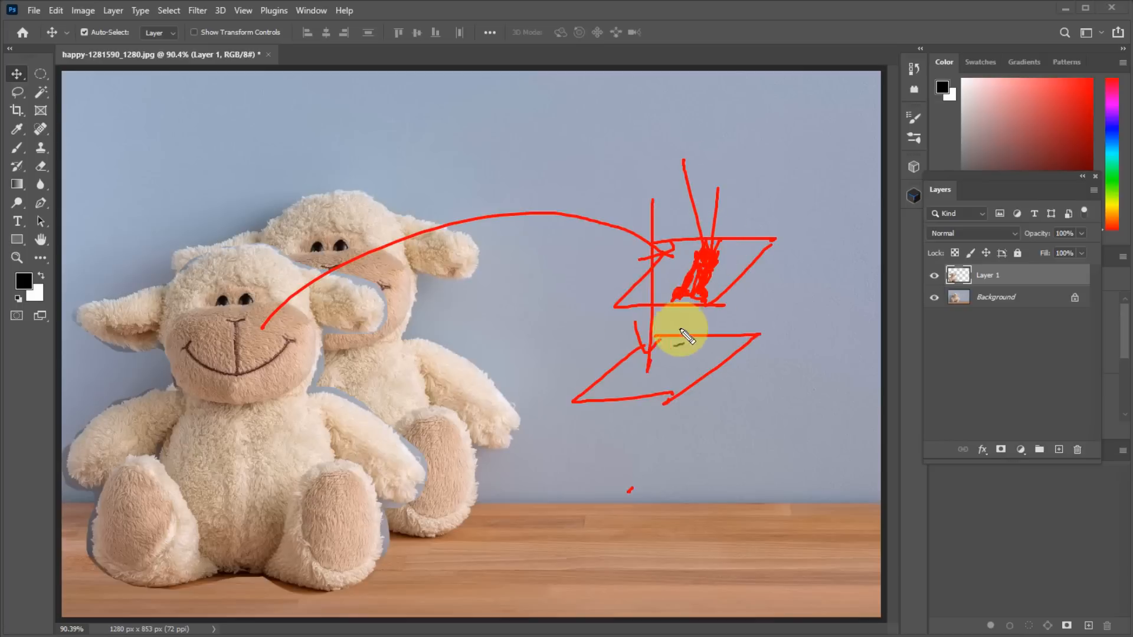
{"action": "mouse_move", "coordinate": [757, 191]}
{"action": "left_mouse_down"}
{"action": "mouse_move", "coordinate": [748, 310]}
{"action": "mouse_move", "coordinate": [763, 305]}
{"action": "left_mouse_up"}
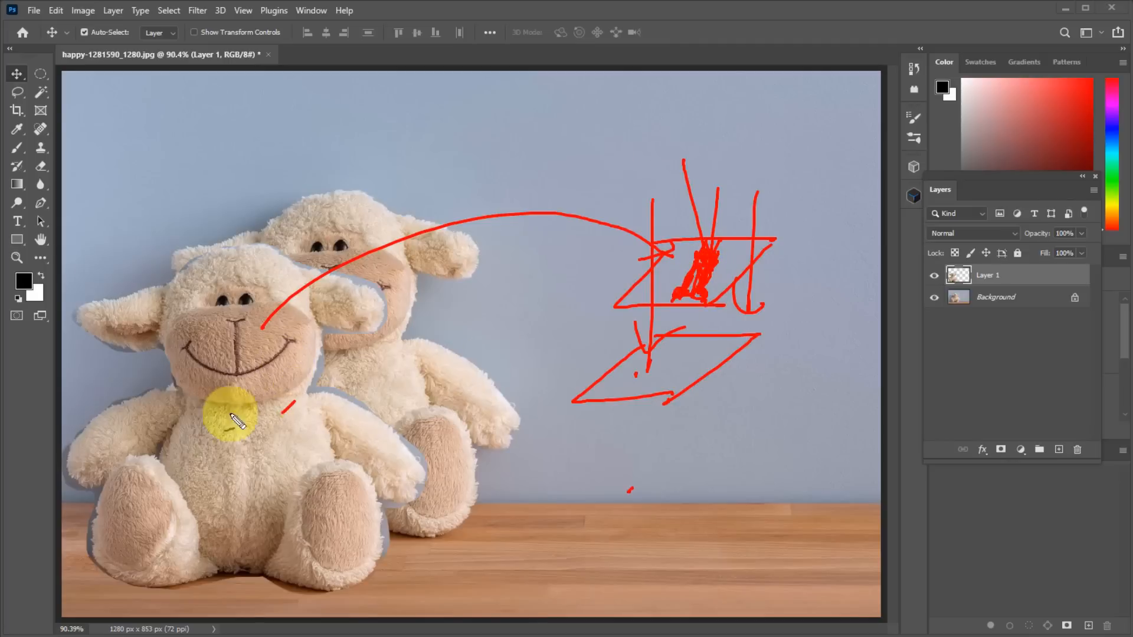
{"action": "left_click_drag", "start_coordinate": [230, 414], "coordinate": [283, 422]}
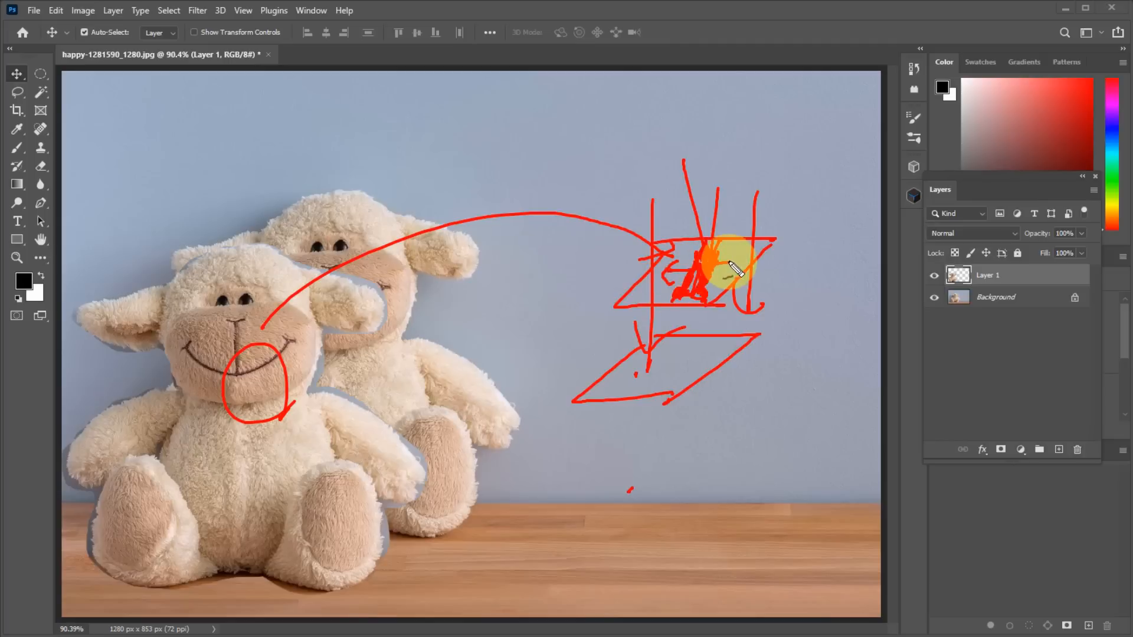
{"action": "mouse_move", "coordinate": [708, 261]}
{"action": "left_mouse_down"}
{"action": "mouse_move", "coordinate": [730, 241]}
{"action": "mouse_move", "coordinate": [710, 282]}
{"action": "mouse_move", "coordinate": [725, 284]}
{"action": "left_mouse_up"}
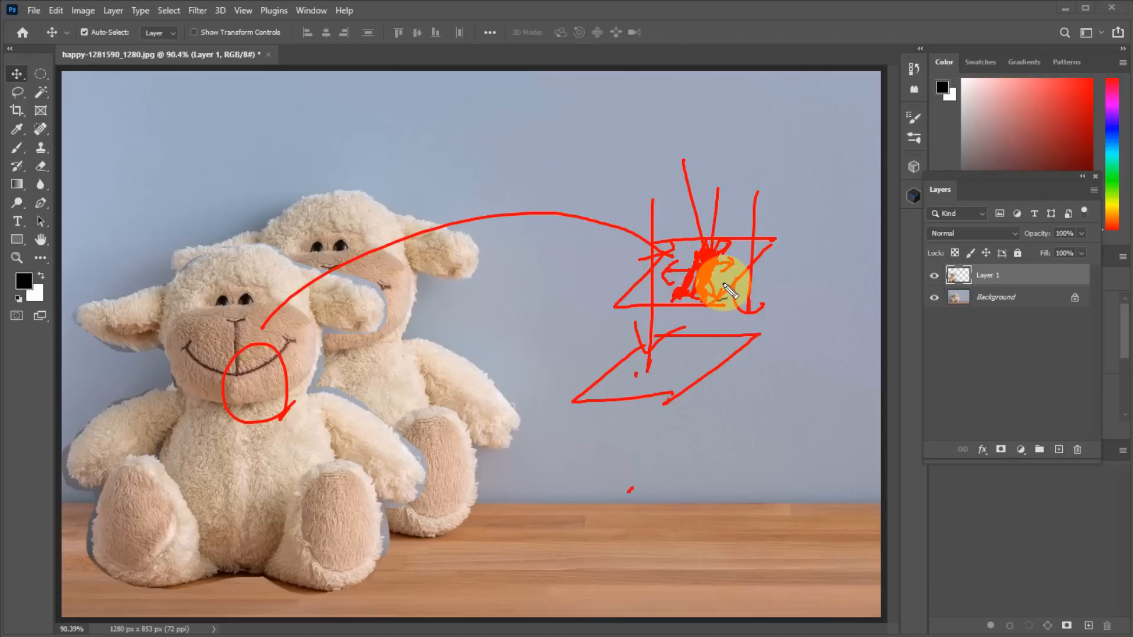
{"action": "mouse_move", "coordinate": [794, 410]}
{"action": "left_mouse_down"}
{"action": "mouse_move", "coordinate": [745, 463]}
{"action": "mouse_move", "coordinate": [639, 210]}
{"action": "mouse_move", "coordinate": [781, 364]}
{"action": "mouse_move", "coordinate": [746, 464]}
{"action": "left_mouse_up"}
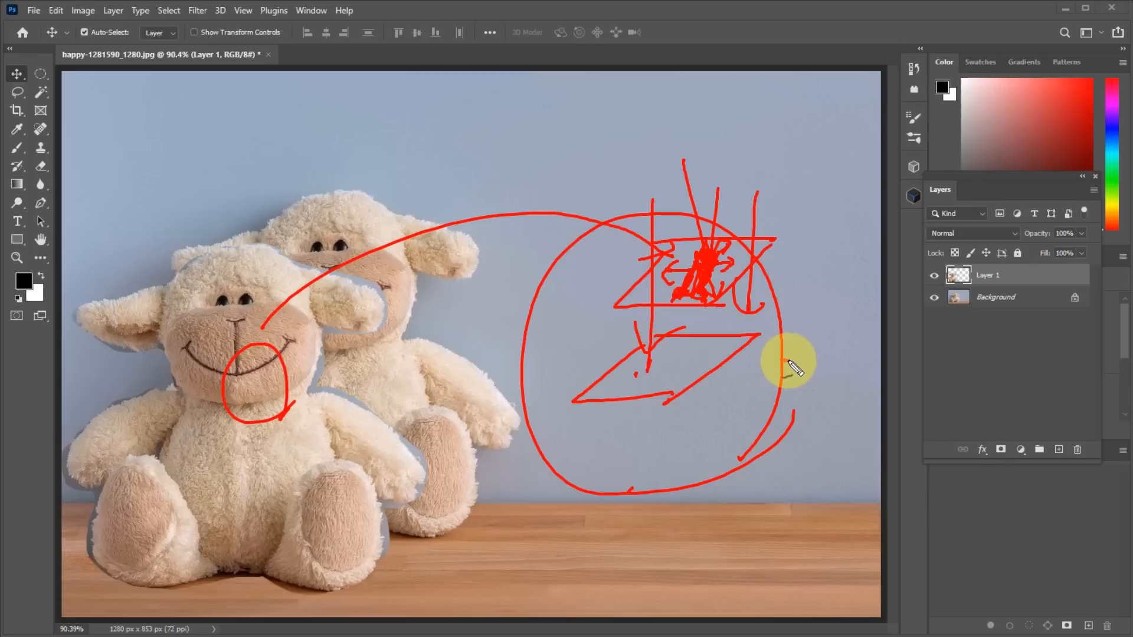
{"action": "mouse_move", "coordinate": [704, 272]}
{"action": "left_mouse_down"}
{"action": "mouse_move", "coordinate": [670, 276]}
{"action": "mouse_move", "coordinate": [678, 283]}
{"action": "left_mouse_up"}
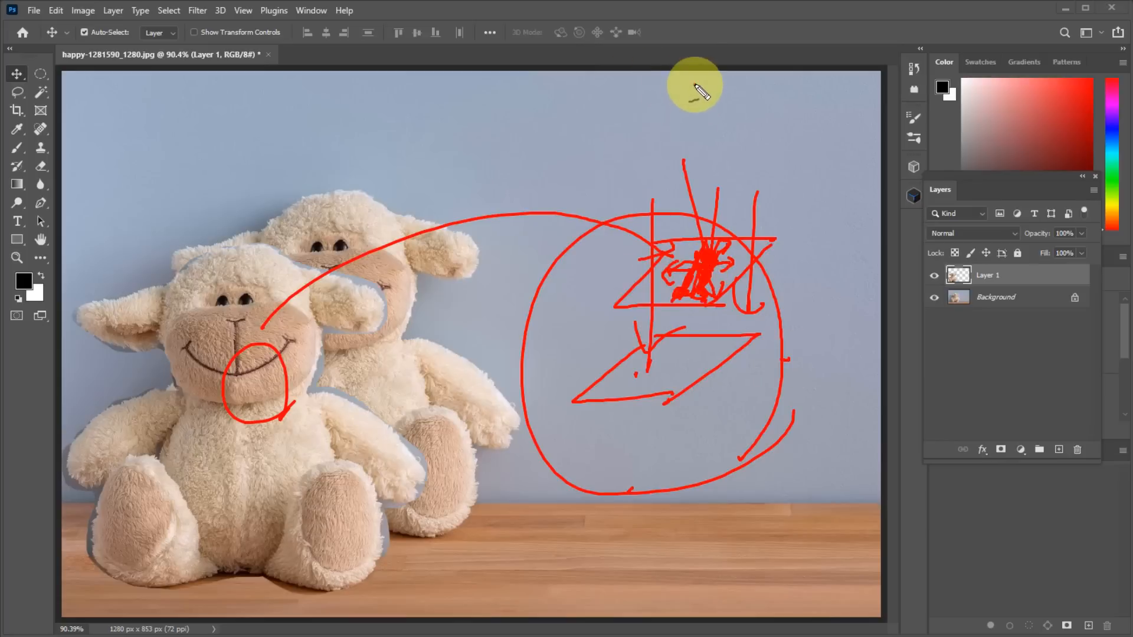
{"action": "mouse_move", "coordinate": [695, 88]}
{"action": "left_mouse_down"}
{"action": "mouse_move", "coordinate": [700, 105]}
{"action": "mouse_move", "coordinate": [739, 111]}
{"action": "mouse_move", "coordinate": [685, 131]}
{"action": "left_mouse_up"}
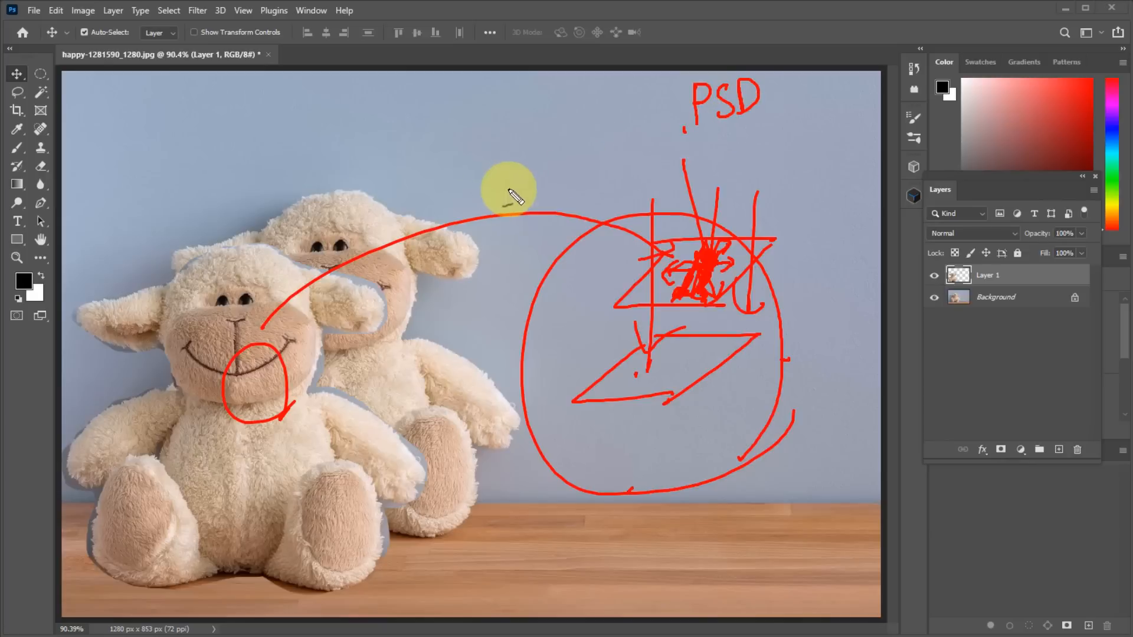
{"action": "mouse_move", "coordinate": [499, 189]}
{"action": "left_mouse_down"}
{"action": "mouse_move", "coordinate": [820, 118]}
{"action": "mouse_move", "coordinate": [675, 68]}
{"action": "mouse_move", "coordinate": [778, 126]}
{"action": "left_mouse_up"}
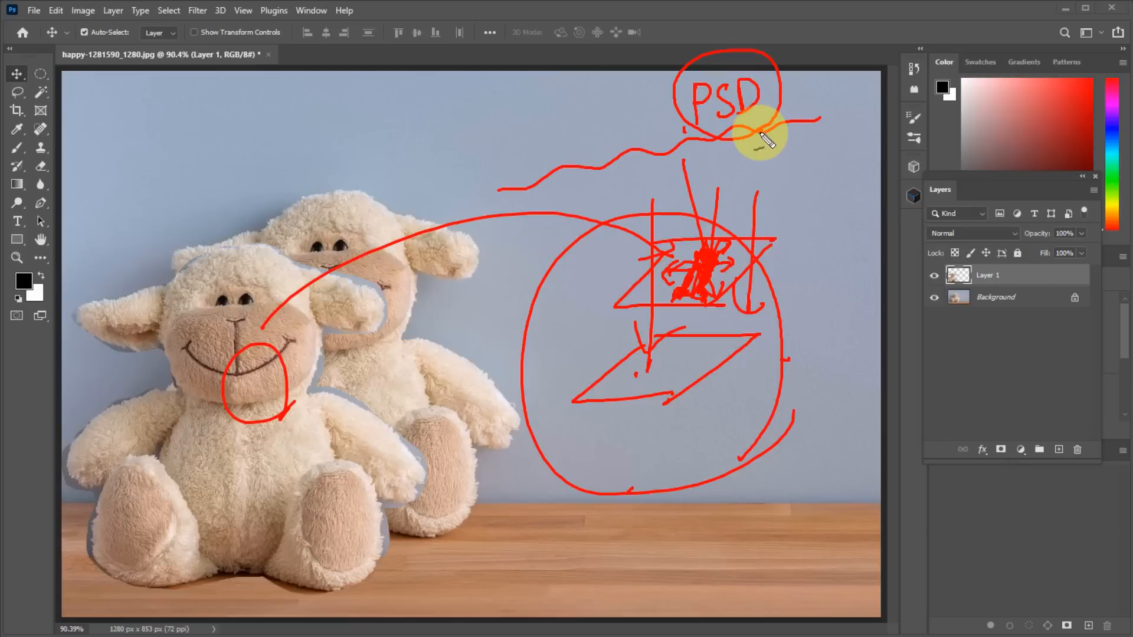
{"action": "mouse_move", "coordinate": [764, 386]}
{"action": "left_mouse_down"}
{"action": "mouse_move", "coordinate": [596, 450]}
{"action": "mouse_move", "coordinate": [659, 206]}
{"action": "mouse_move", "coordinate": [791, 308]}
{"action": "mouse_move", "coordinate": [731, 440]}
{"action": "left_mouse_up"}
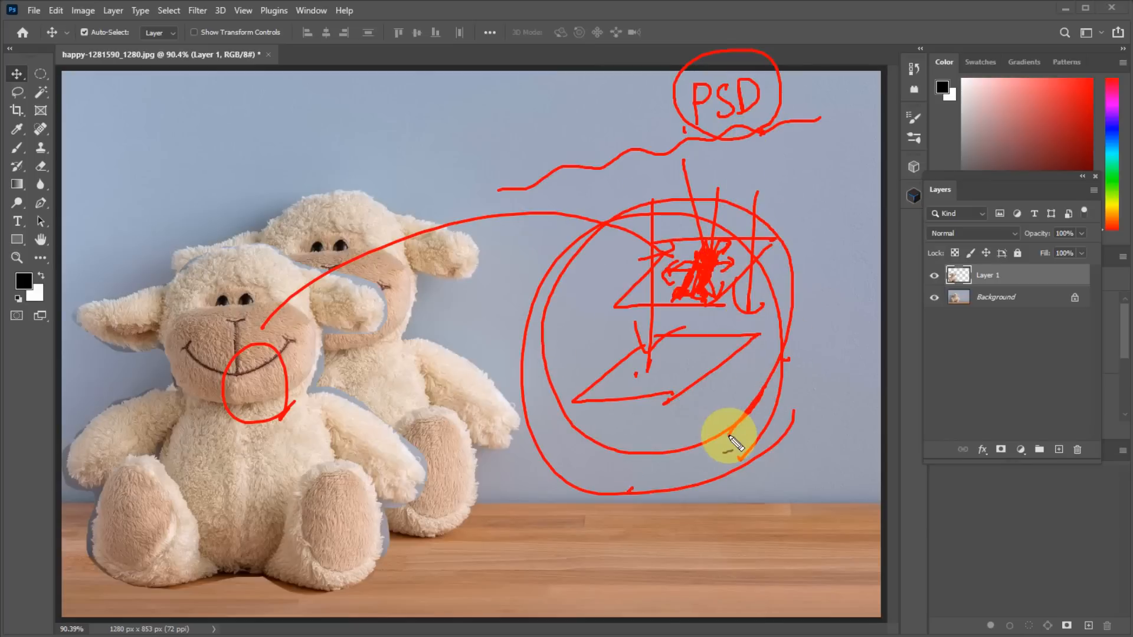
{"action": "mouse_move", "coordinate": [844, 190]}
{"action": "left_mouse_down"}
{"action": "mouse_move", "coordinate": [829, 223]}
{"action": "mouse_move", "coordinate": [816, 210]}
{"action": "mouse_move", "coordinate": [867, 246]}
{"action": "mouse_move", "coordinate": [892, 190]}
{"action": "left_mouse_up"}
{"action": "mouse_move", "coordinate": [686, 302]}
{"action": "left_mouse_down"}
{"action": "mouse_move", "coordinate": [719, 226]}
{"action": "mouse_move", "coordinate": [732, 252]}
{"action": "mouse_move", "coordinate": [718, 314]}
{"action": "left_mouse_up"}
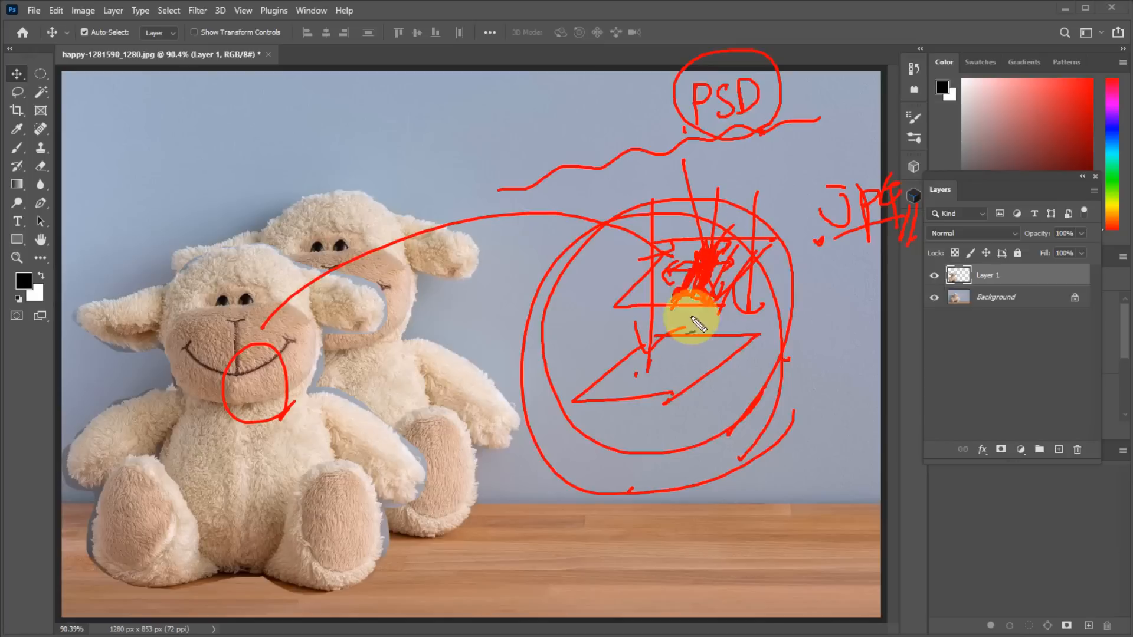
{"action": "mouse_move", "coordinate": [691, 202]}
{"action": "left_mouse_down"}
{"action": "mouse_move", "coordinate": [696, 359]}
{"action": "mouse_move", "coordinate": [726, 391]}
{"action": "mouse_move", "coordinate": [716, 409]}
{"action": "mouse_move", "coordinate": [727, 420]}
{"action": "left_mouse_up"}
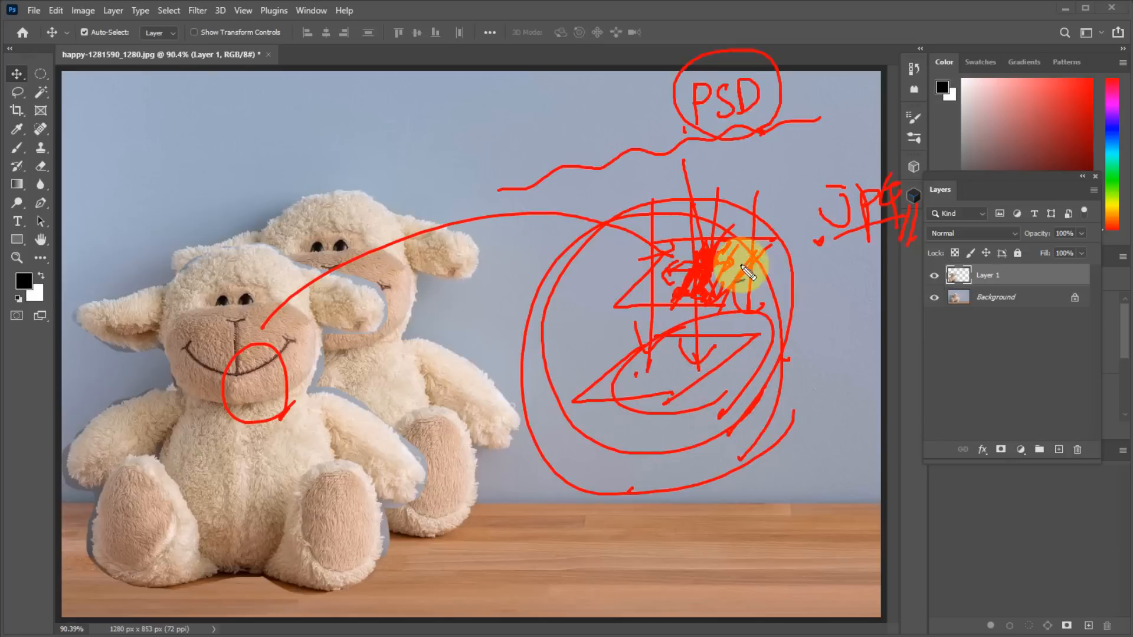
{"action": "mouse_move", "coordinate": [833, 297]}
{"action": "left_mouse_down"}
{"action": "mouse_move", "coordinate": [876, 245]}
{"action": "mouse_move", "coordinate": [877, 178]}
{"action": "mouse_move", "coordinate": [886, 208]}
{"action": "mouse_move", "coordinate": [909, 219]}
{"action": "left_mouse_up"}
{"action": "mouse_move", "coordinate": [776, 114]}
{"action": "left_mouse_down"}
{"action": "mouse_move", "coordinate": [849, 165]}
{"action": "mouse_move", "coordinate": [852, 138]}
{"action": "left_mouse_up"}
{"action": "mouse_move", "coordinate": [810, 103]}
{"action": "left_mouse_down"}
{"action": "mouse_move", "coordinate": [806, 149]}
{"action": "mouse_move", "coordinate": [814, 137]}
{"action": "left_mouse_up"}
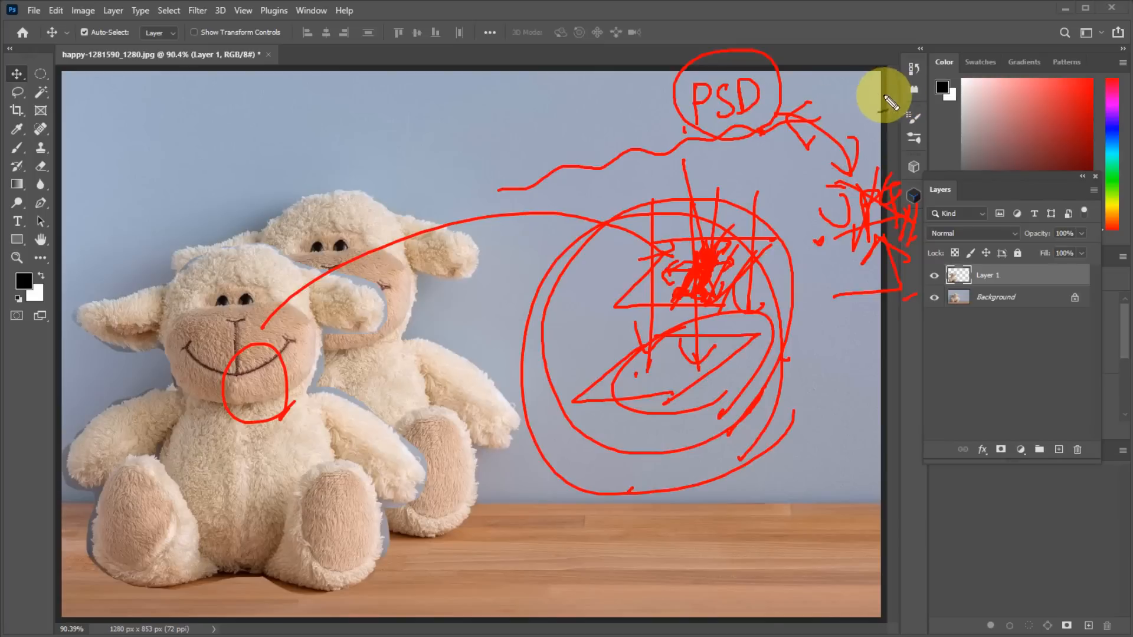
{"action": "mouse_move", "coordinate": [821, 92]}
{"action": "left_mouse_down"}
{"action": "mouse_move", "coordinate": [738, 144]}
{"action": "mouse_move", "coordinate": [730, 126]}
{"action": "mouse_move", "coordinate": [794, 101]}
{"action": "mouse_move", "coordinate": [815, 78]}
{"action": "left_mouse_up"}
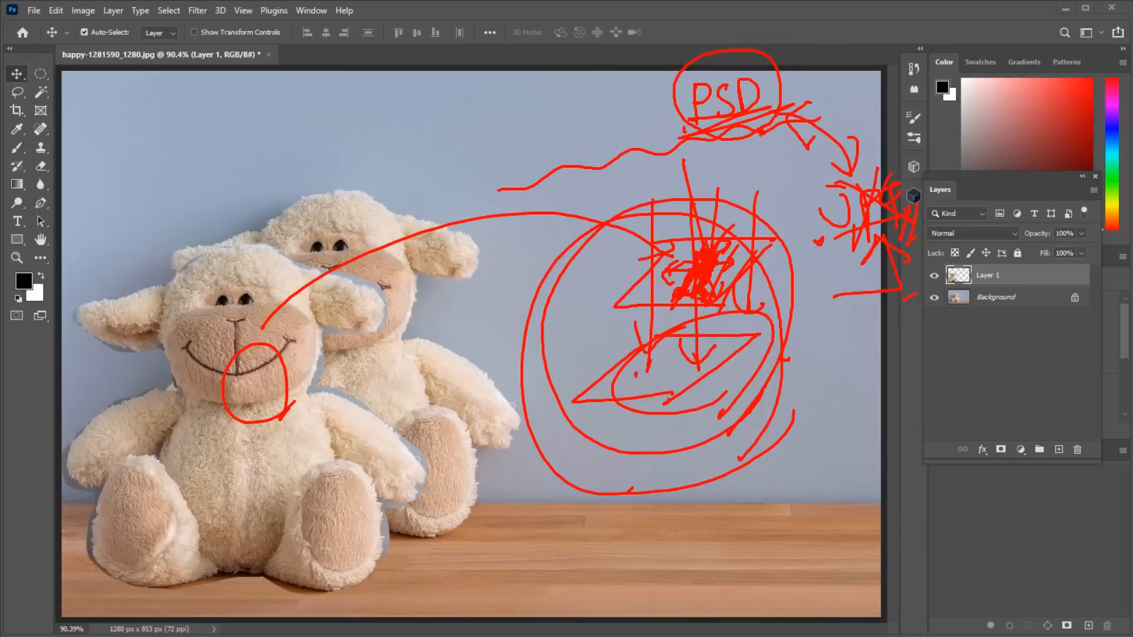
{"action": "key", "text": "Escape"}
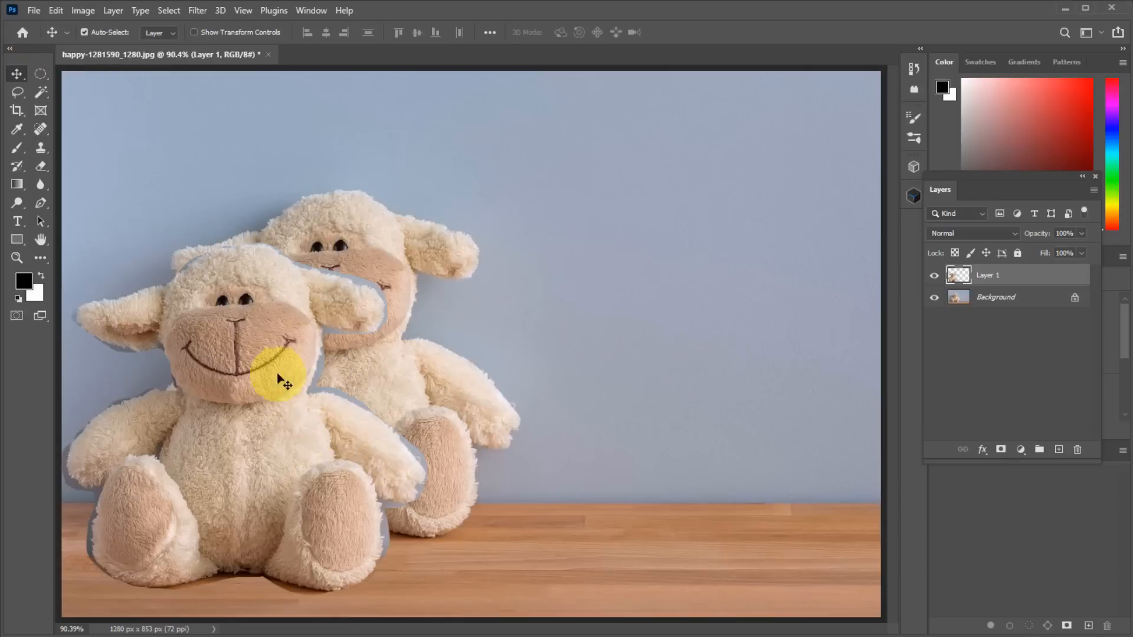
Move the copied sheep into the empty right half of the photo and save the document to the desktop as doll in Photoshop format
{"action": "left_click_drag", "start_coordinate": [291, 353], "coordinate": [527, 353]}
{"action": "left_click_drag", "start_coordinate": [665, 362], "coordinate": [673, 377]}
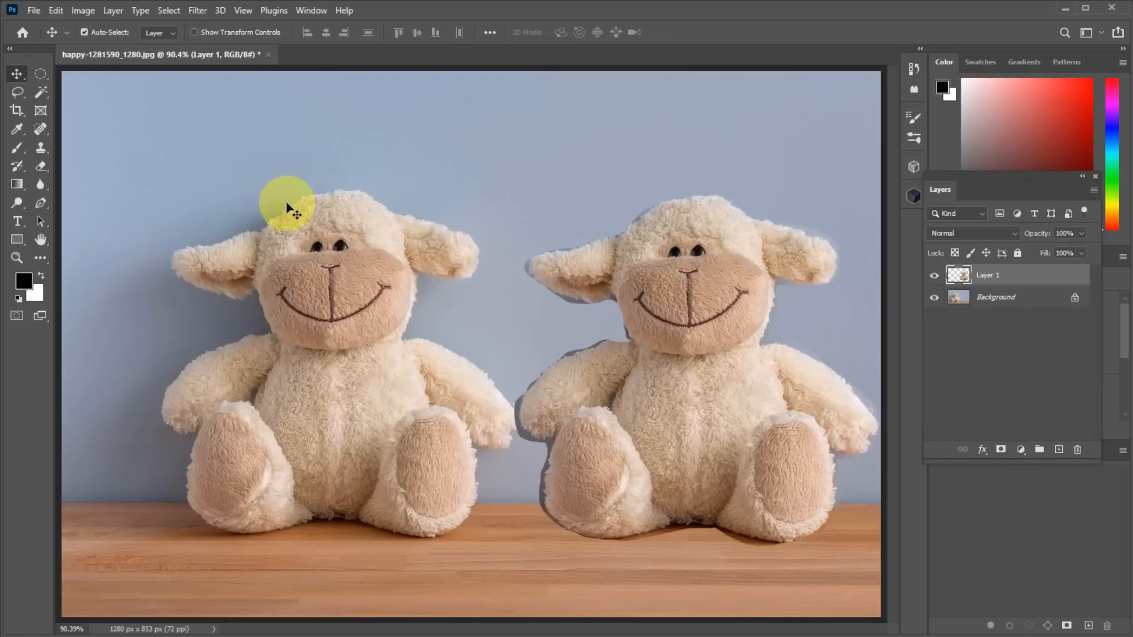
{"action": "left_click", "coordinate": [34, 11]}
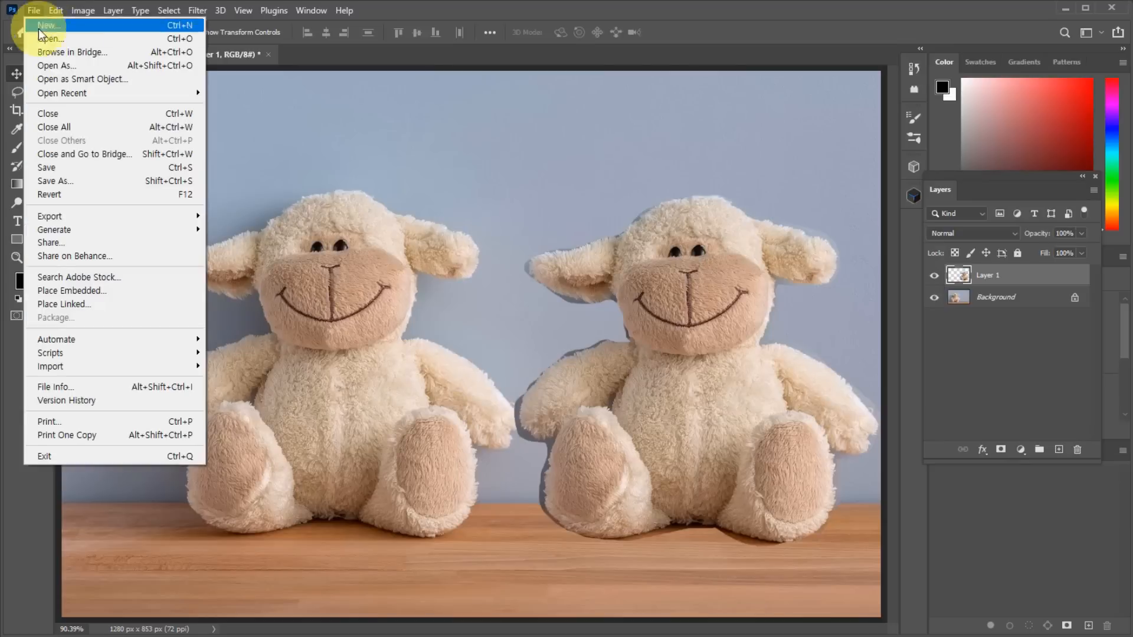
{"action": "left_click", "coordinate": [59, 182]}
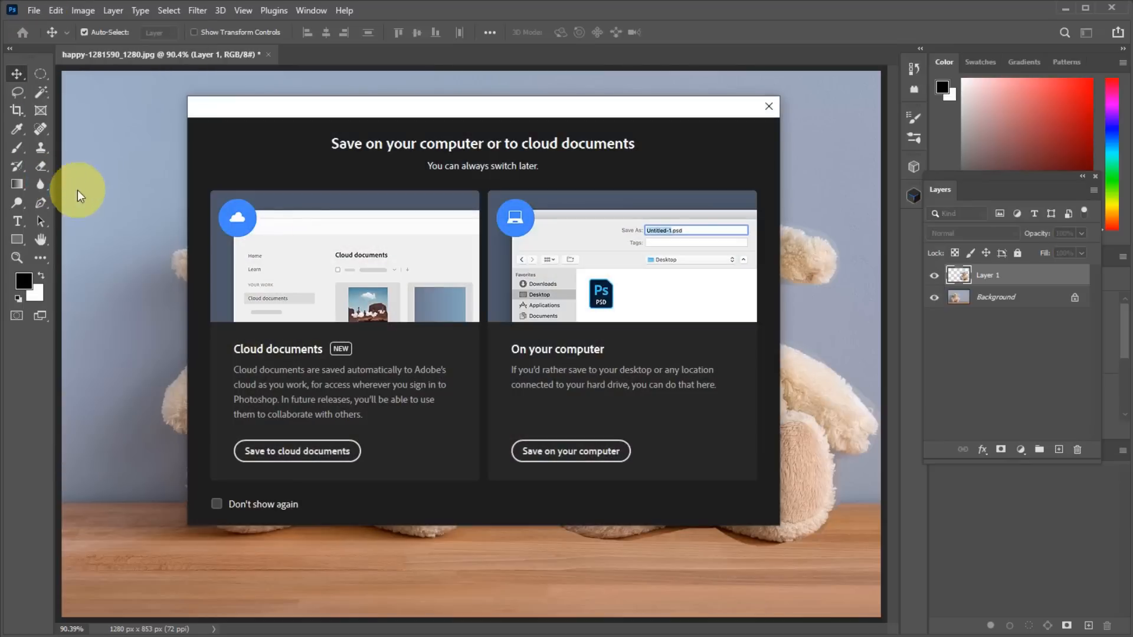
{"action": "left_click", "coordinate": [571, 465]}
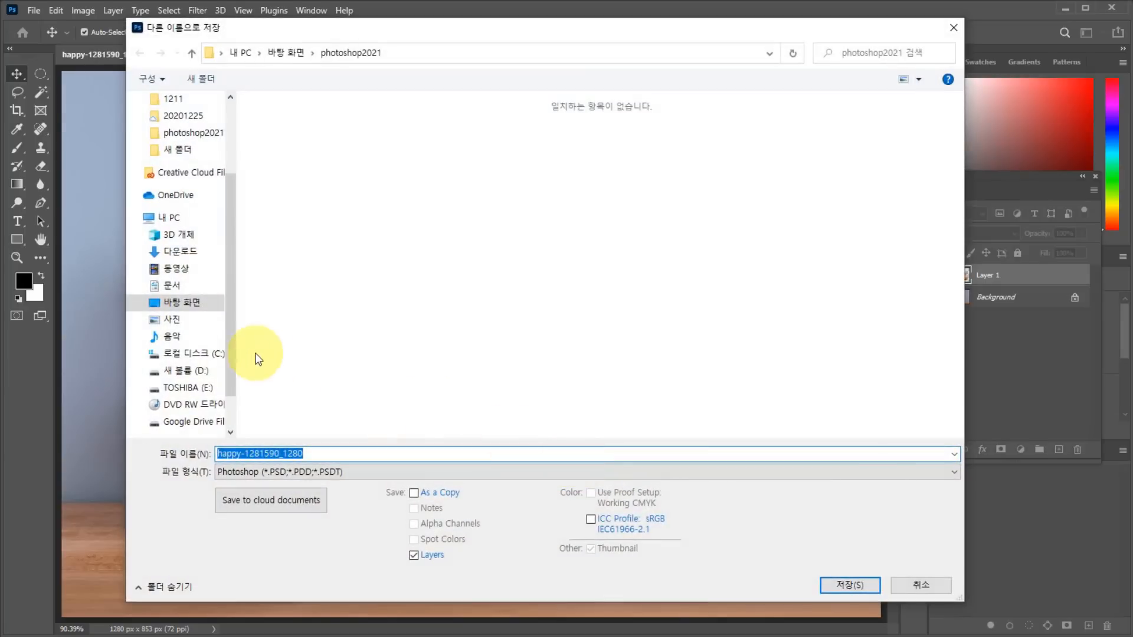
{"action": "left_click", "coordinate": [190, 306]}
{"action": "left_click", "coordinate": [320, 454]}
{"action": "type", "text": "doll"}
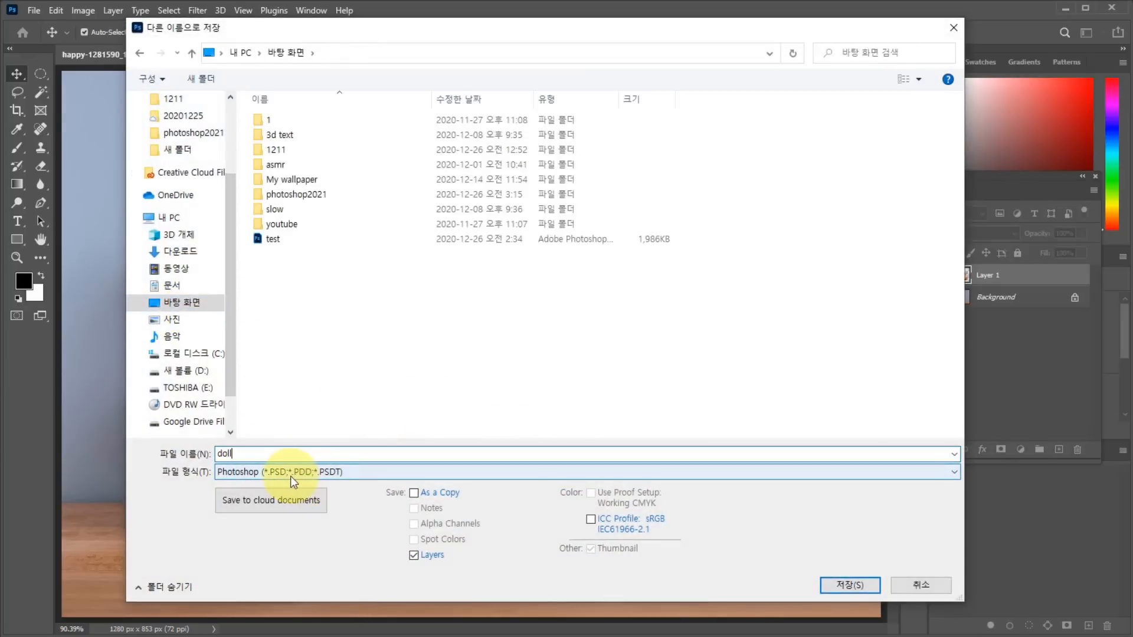
{"action": "left_click", "coordinate": [835, 586]}
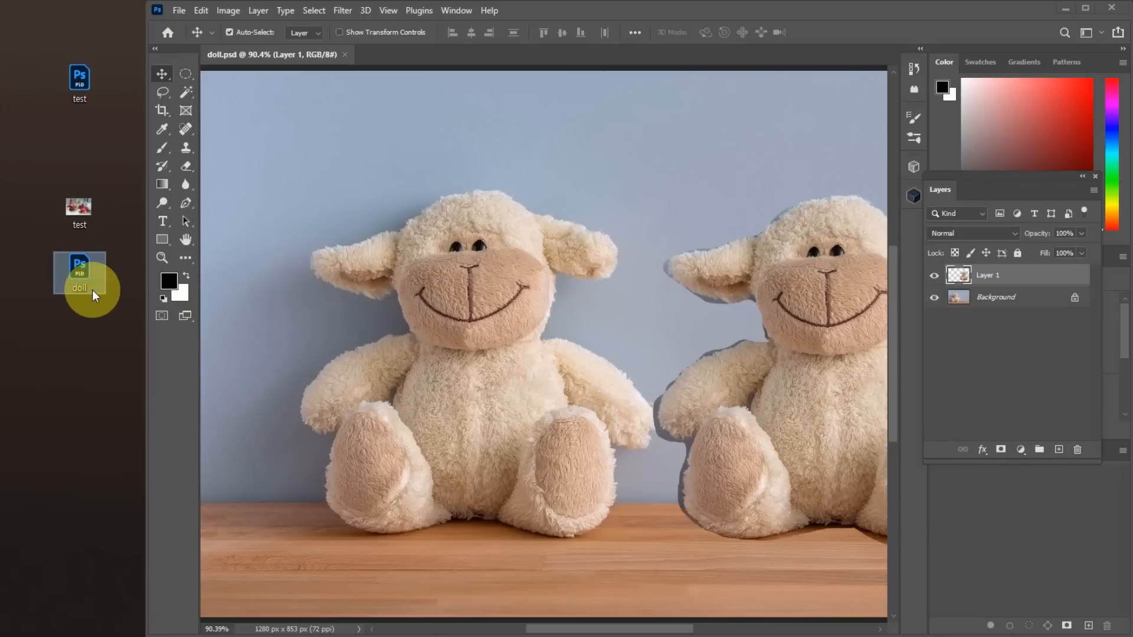
Close doll.psd, reopen it from the desktop and move the copied sheep so it overlaps the original's lower right
{"action": "left_click", "coordinate": [345, 55]}
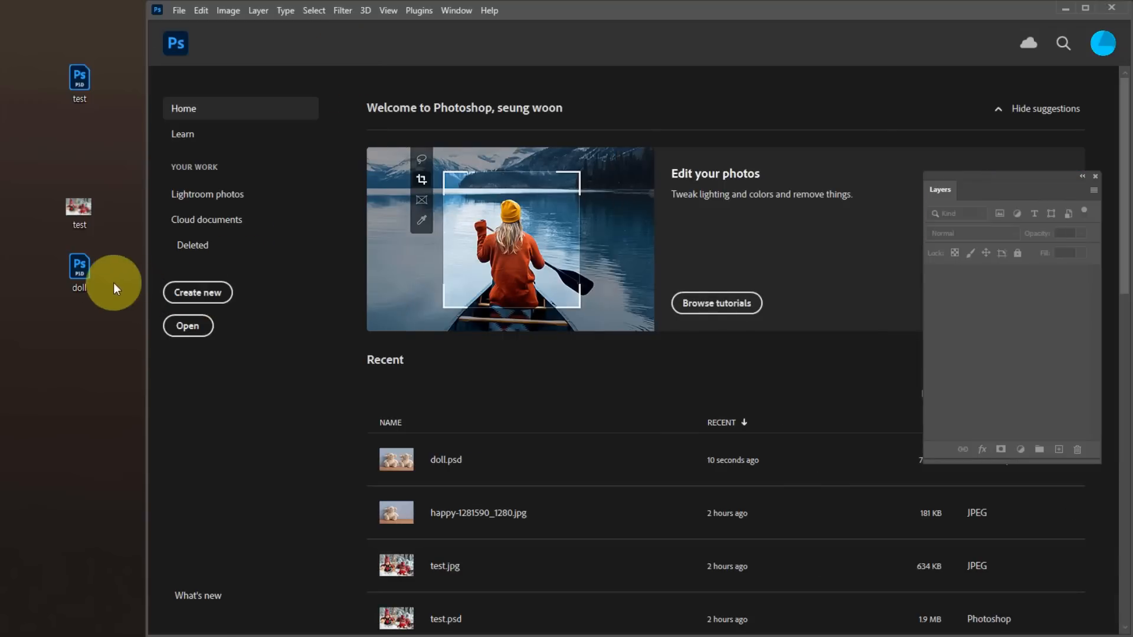
{"action": "left_click_drag", "start_coordinate": [84, 270], "coordinate": [244, 255]}
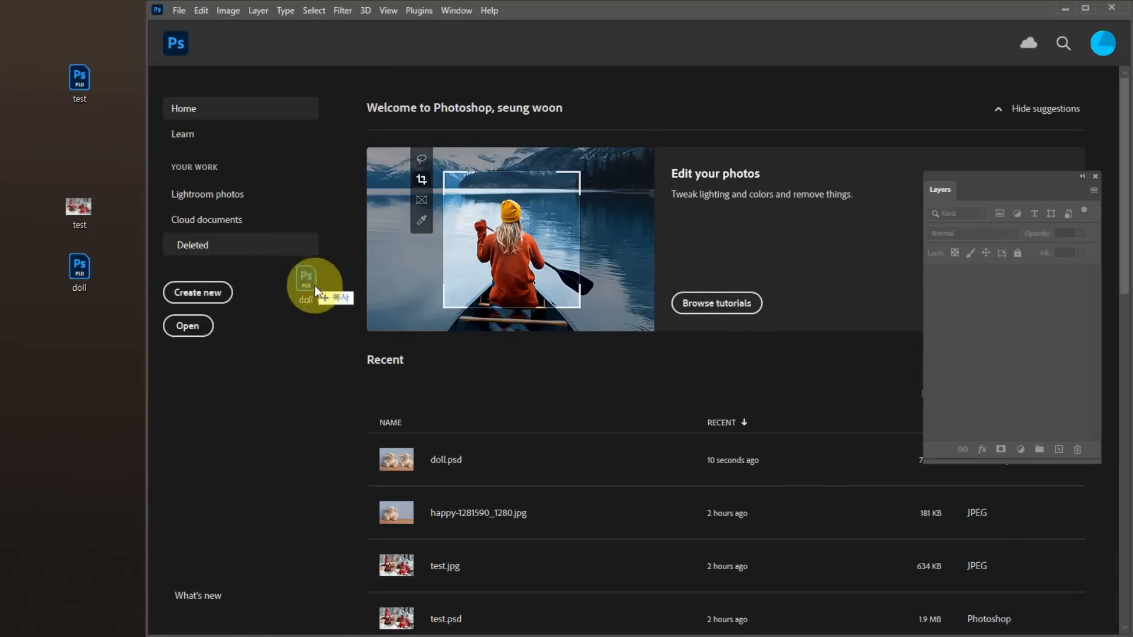
{"action": "left_click_drag", "start_coordinate": [352, 319], "coordinate": [354, 322]}
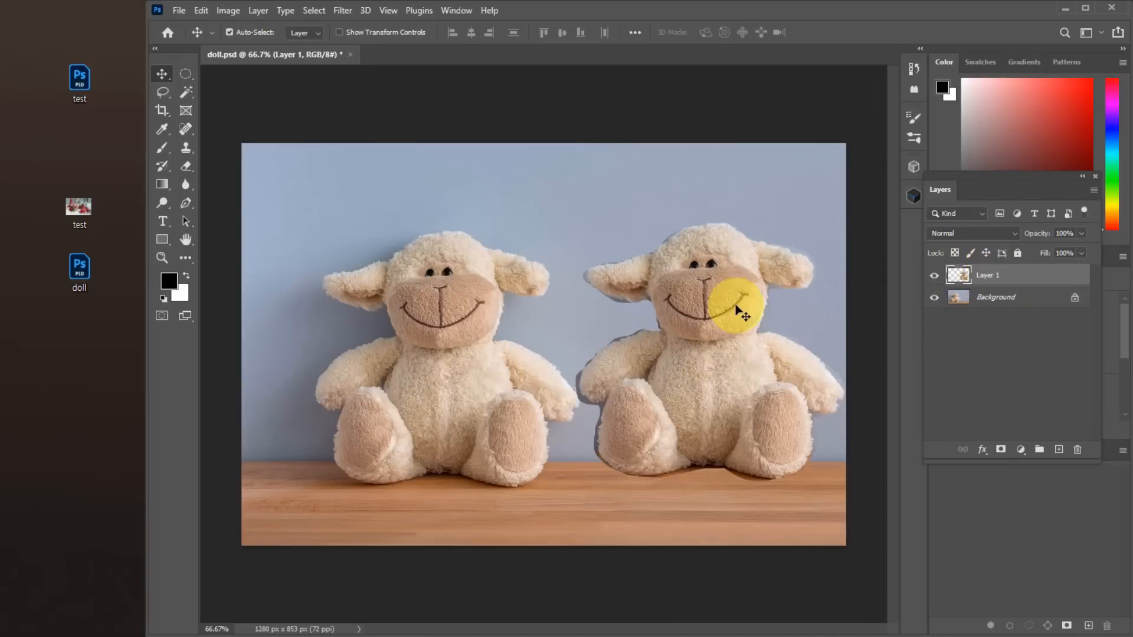
{"action": "left_click_drag", "start_coordinate": [684, 322], "coordinate": [569, 377]}
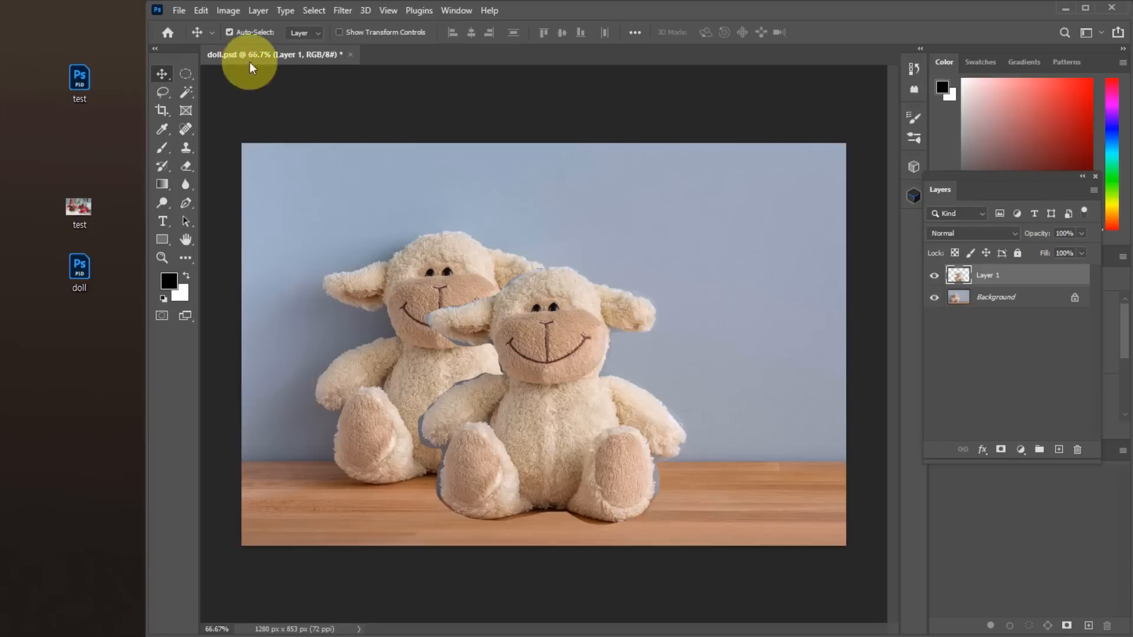
{"action": "left_click", "coordinate": [179, 10]}
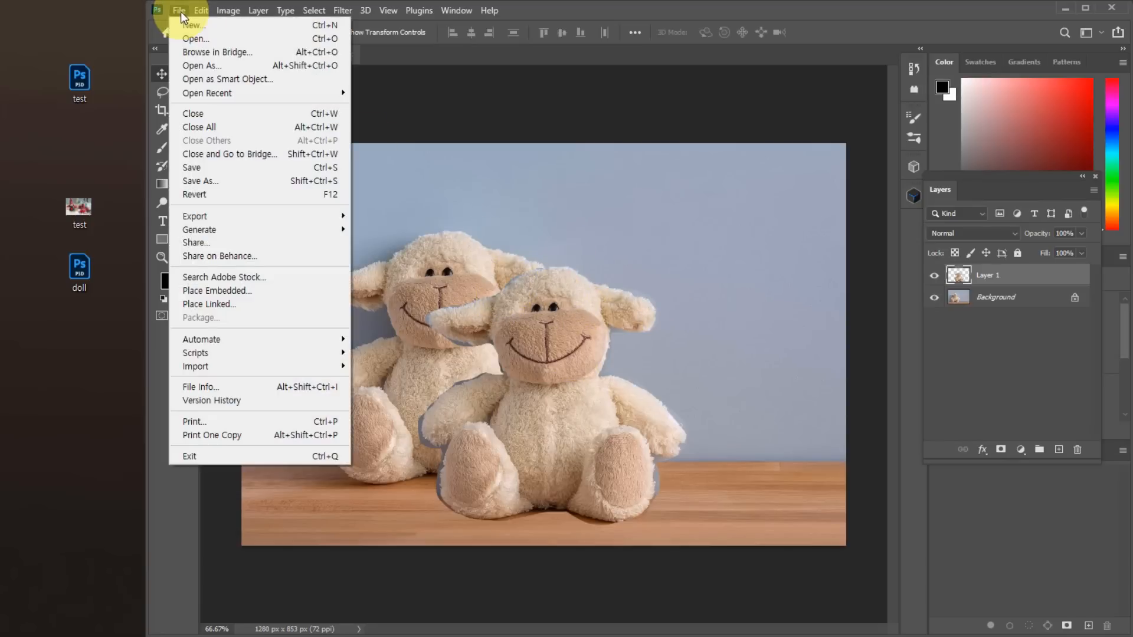
{"action": "left_click", "coordinate": [197, 181]}
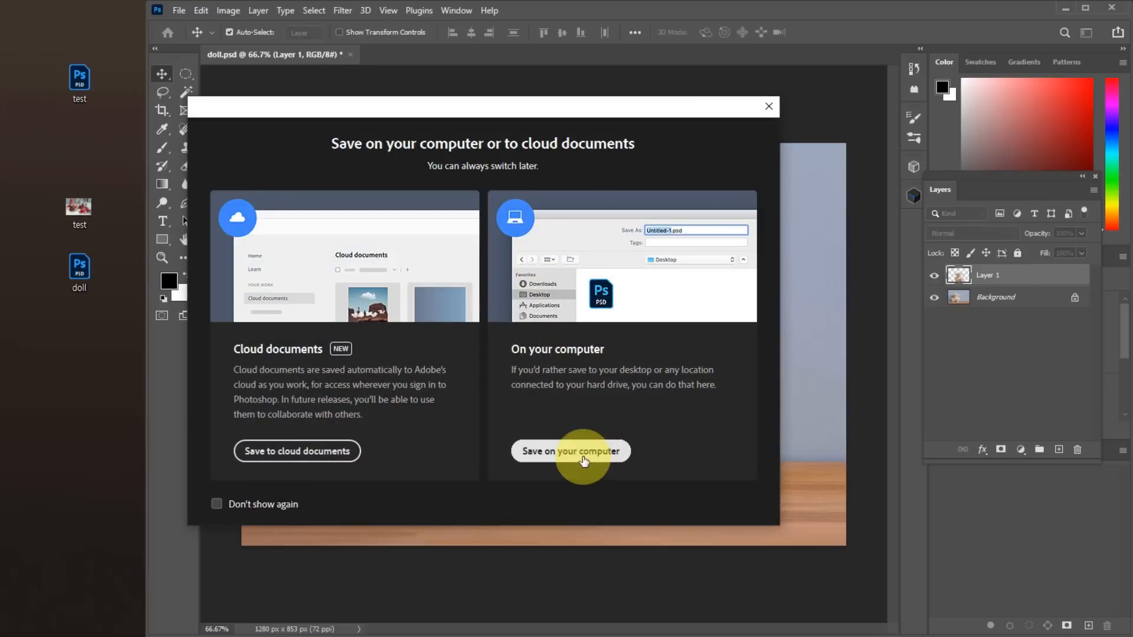
{"action": "left_click", "coordinate": [765, 105]}
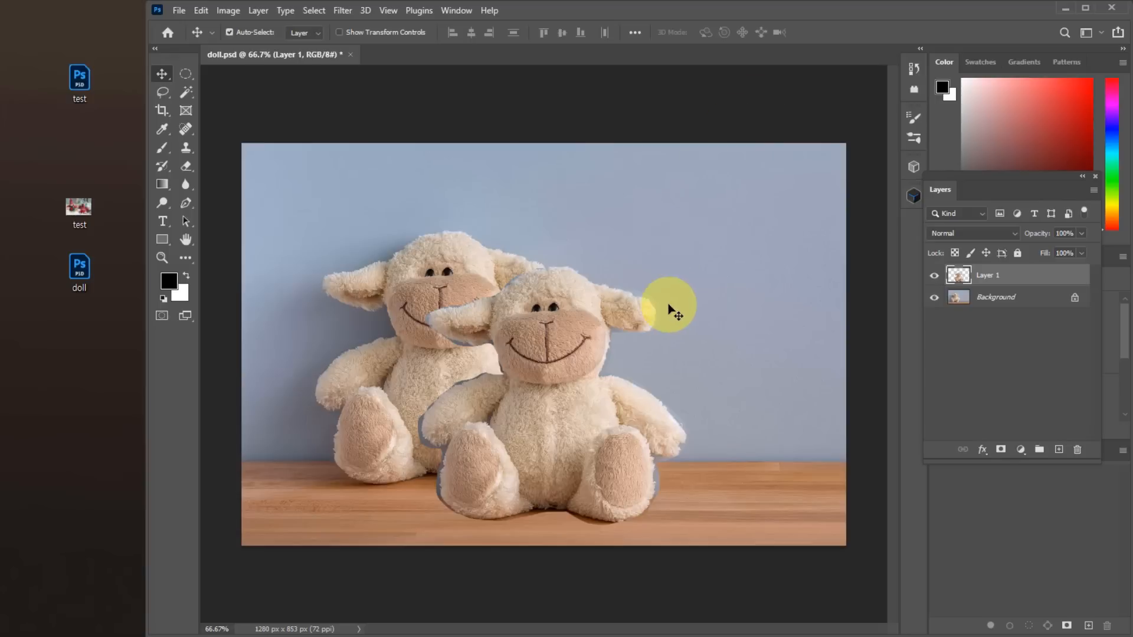
Move the copied sheep back to the empty right half of the photo and delete Layer 1 from doll.psd
{"action": "left_click_drag", "start_coordinate": [646, 374], "coordinate": [763, 341]}
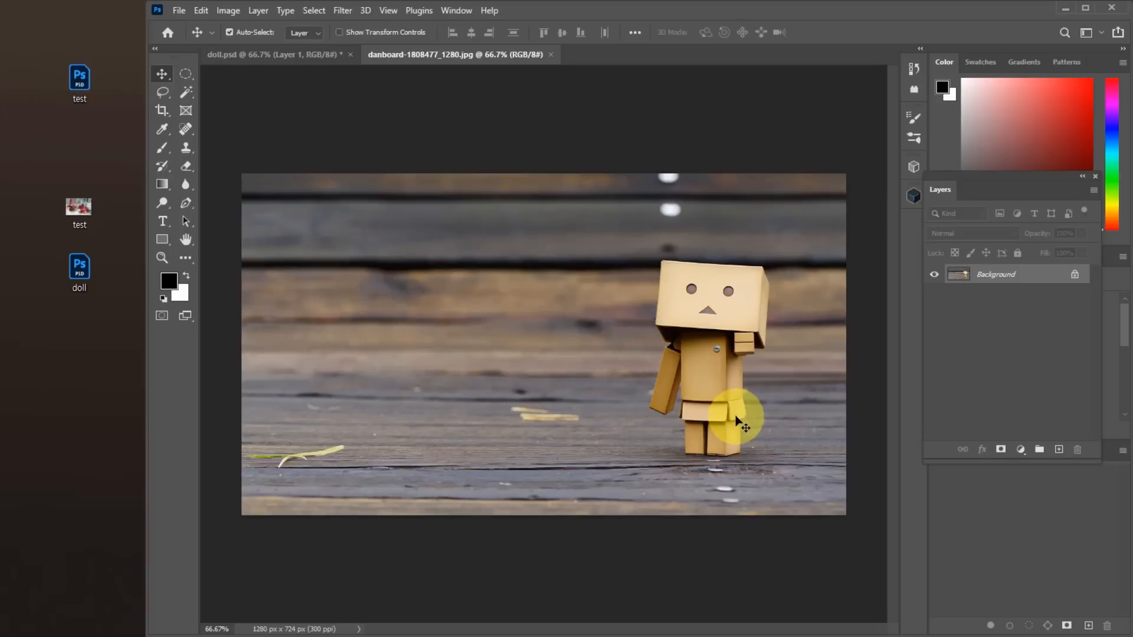
{"action": "left_click", "coordinate": [341, 56]}
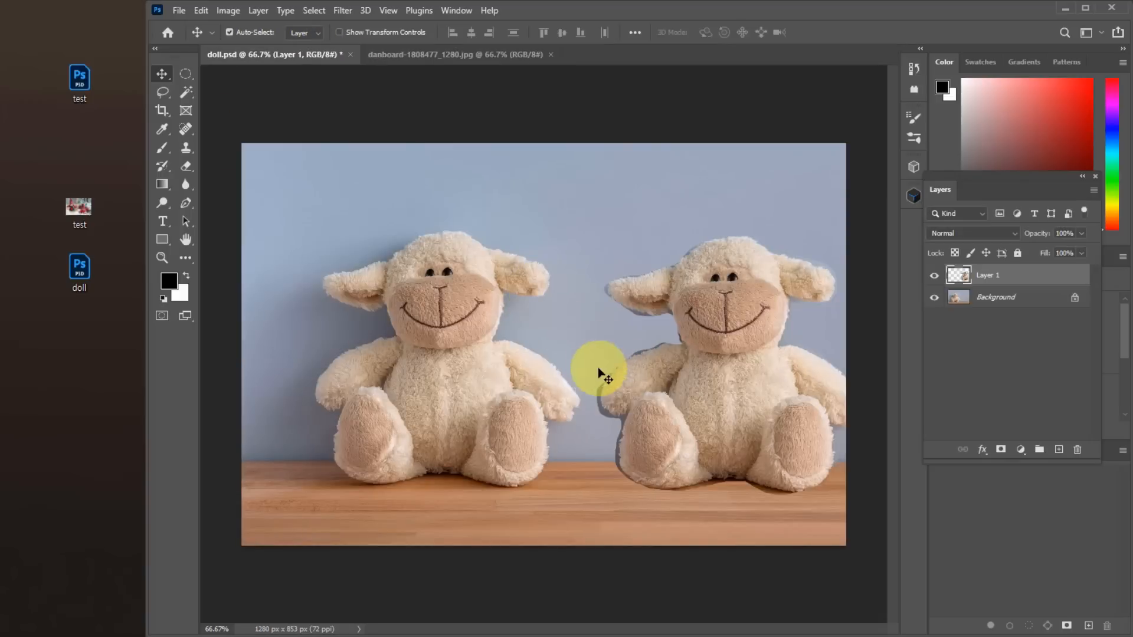
{"action": "left_click_drag", "start_coordinate": [719, 304], "coordinate": [700, 303]}
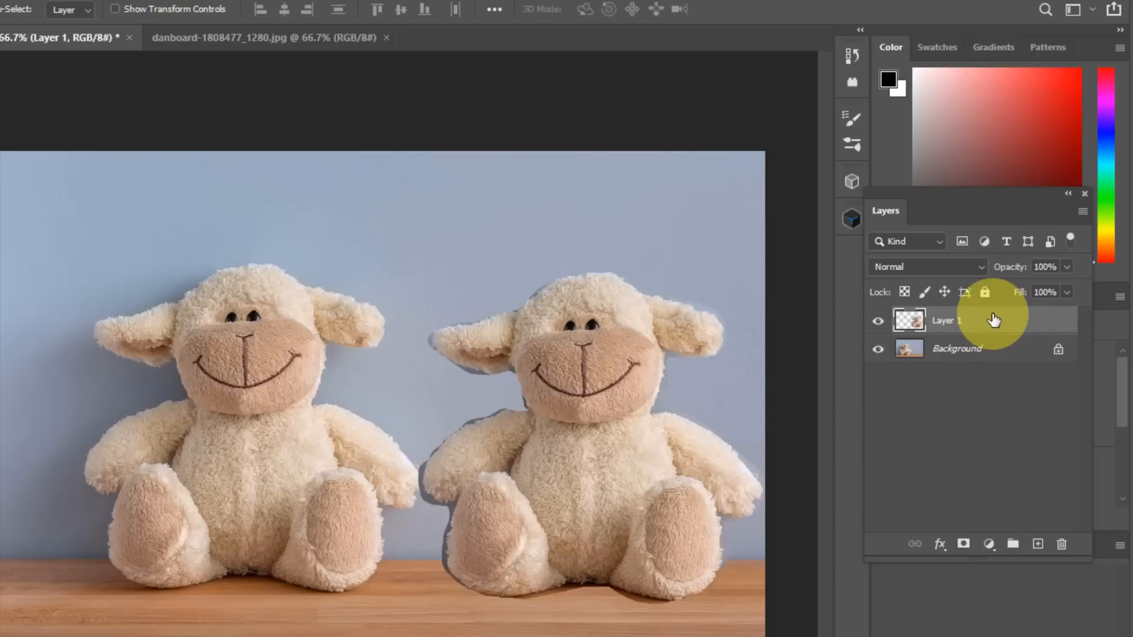
{"action": "left_click_drag", "start_coordinate": [994, 321], "coordinate": [1061, 543]}
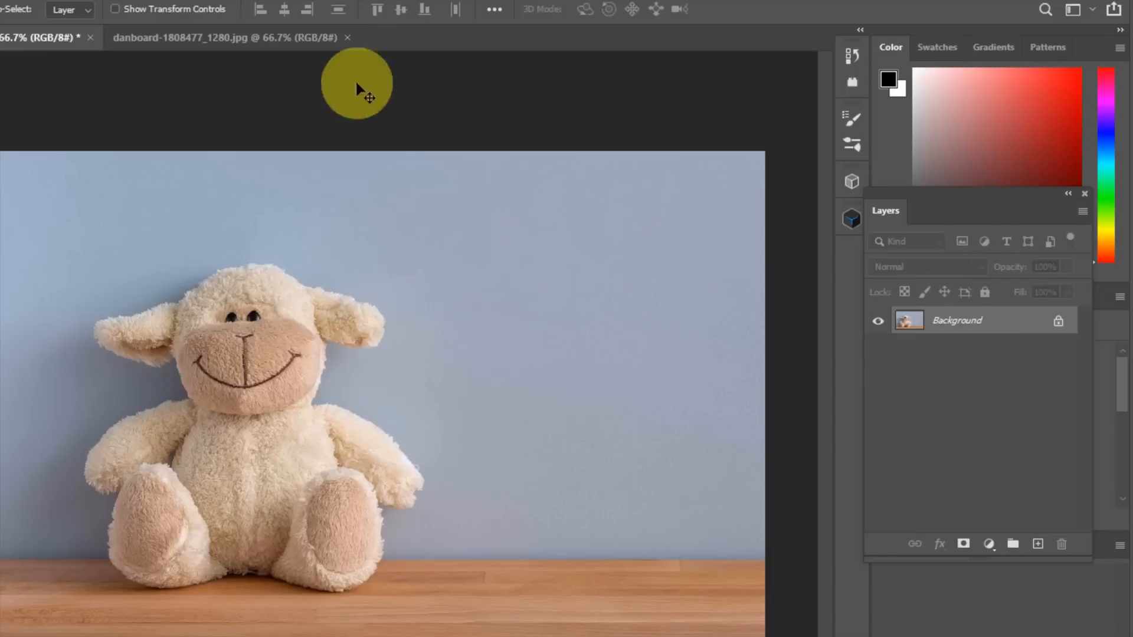
Select the cardboard robot in danboard-1808477_1280.jpg by tracing its outline with the Polygonal Lasso Tool
{"action": "left_click", "coordinate": [289, 37]}
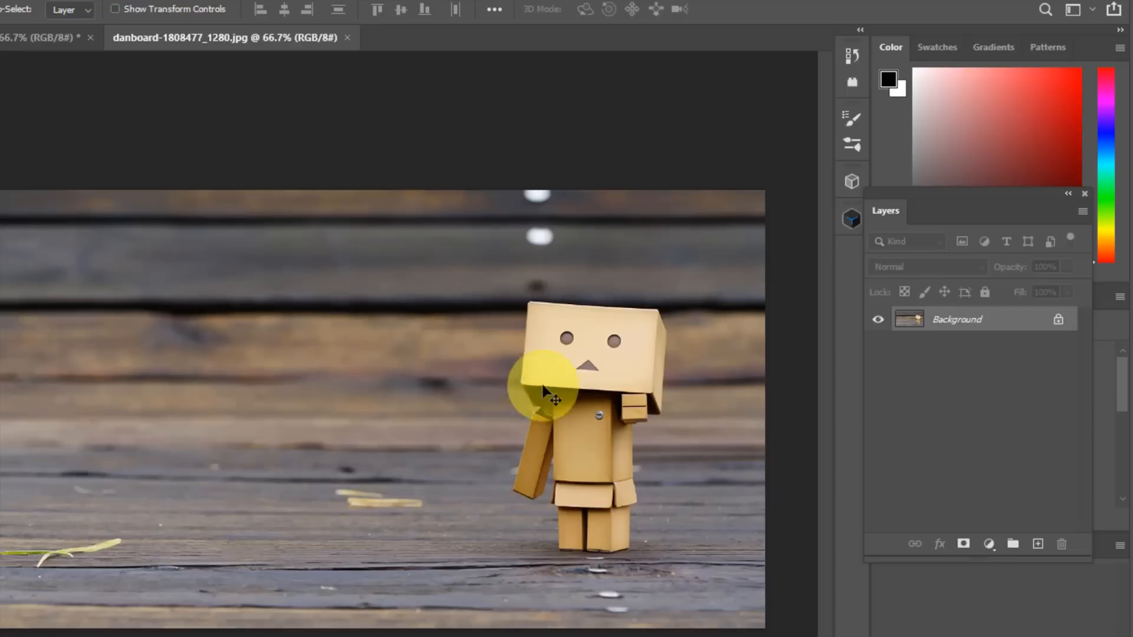
{"action": "key", "text": "z"}
{"action": "left_click_drag", "start_coordinate": [590, 397], "coordinate": [661, 402]}
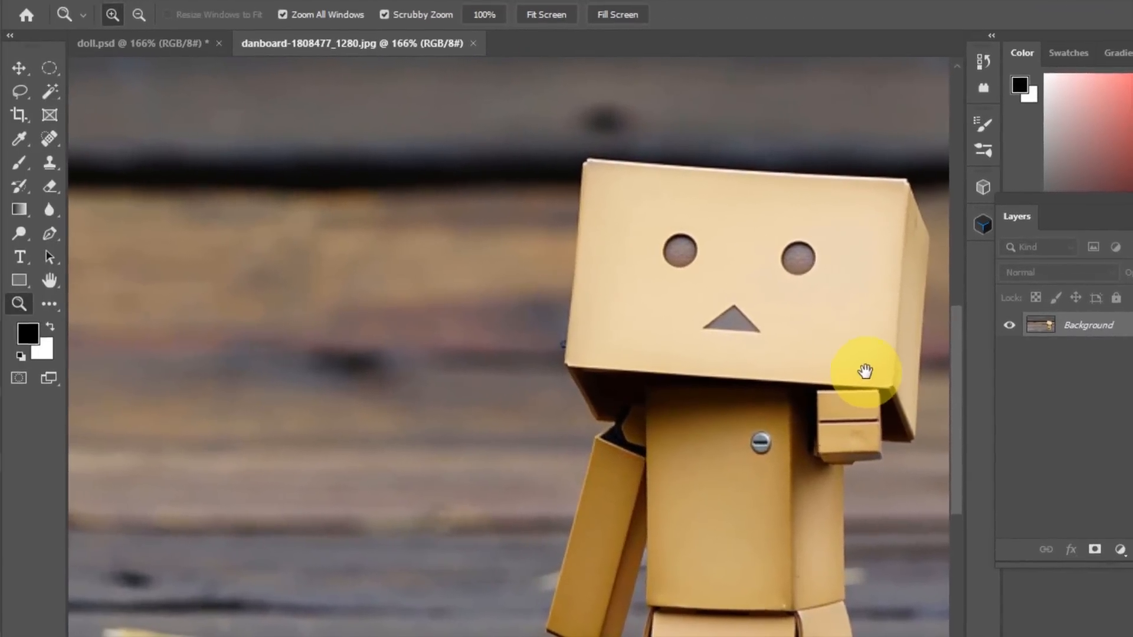
{"action": "left_click_drag", "start_coordinate": [729, 365], "coordinate": [498, 300]}
{"action": "left_click_drag", "start_coordinate": [632, 307], "coordinate": [624, 316]}
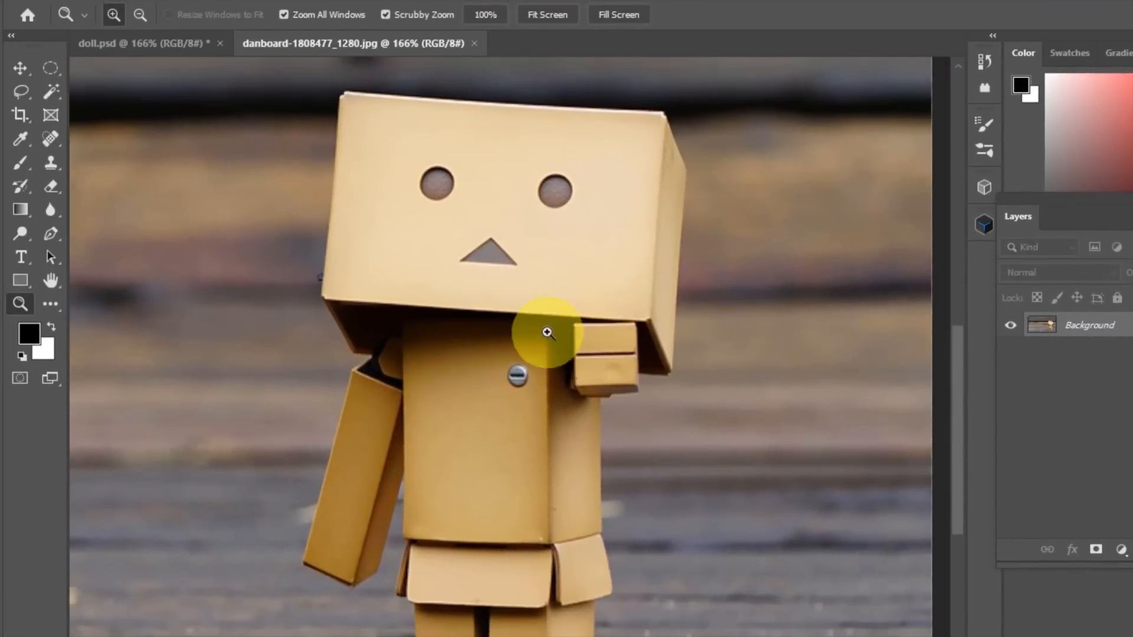
{"action": "left_click", "coordinate": [16, 92]}
{"action": "left_click_drag", "start_coordinate": [16, 91], "coordinate": [77, 105]}
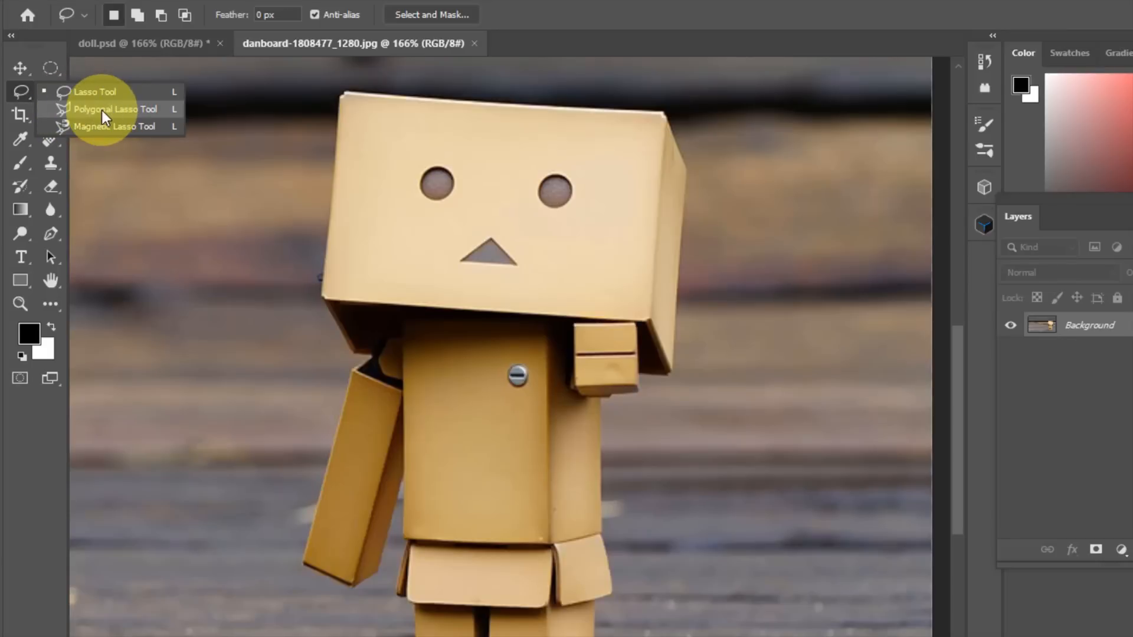
{"action": "left_click", "coordinate": [101, 110]}
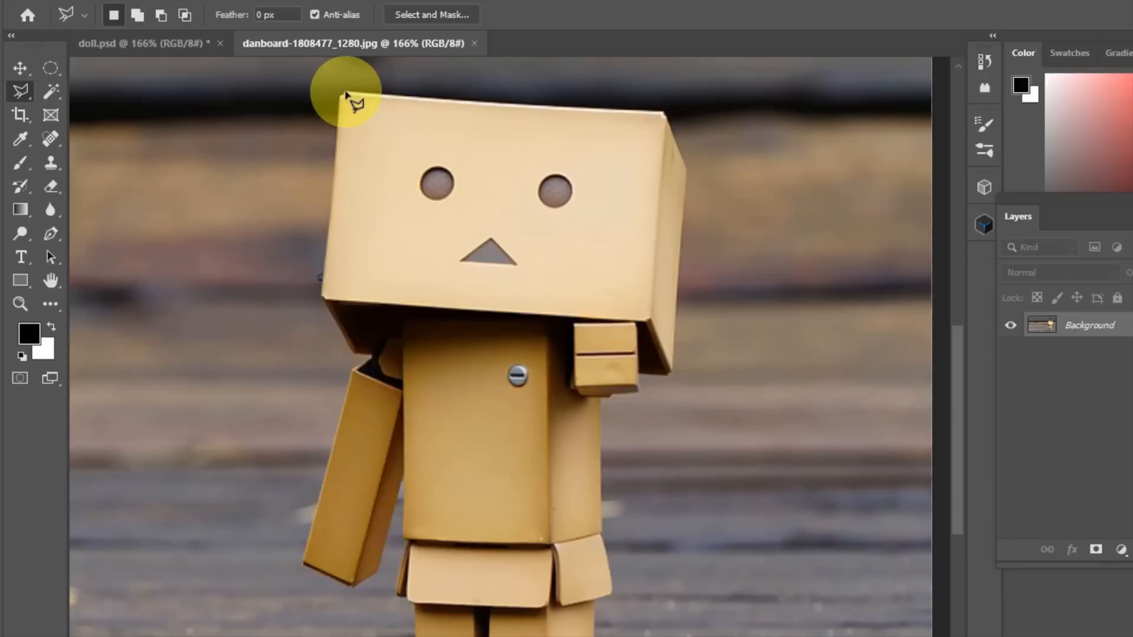
{"action": "left_click", "coordinate": [346, 93]}
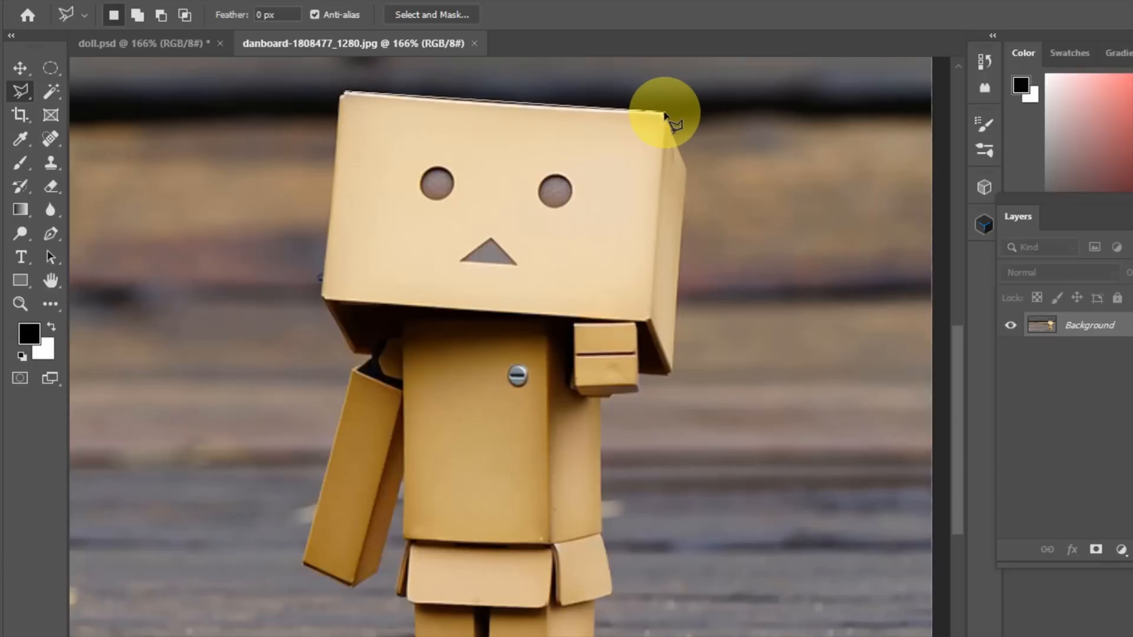
{"action": "left_click", "coordinate": [663, 113]}
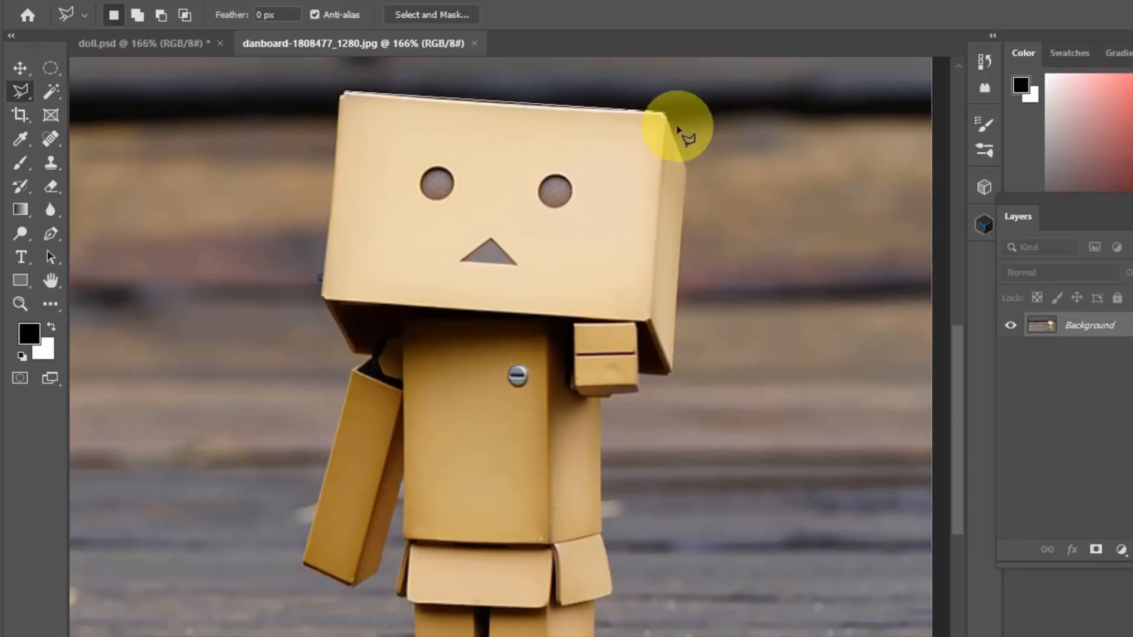
{"action": "left_click", "coordinate": [688, 175]}
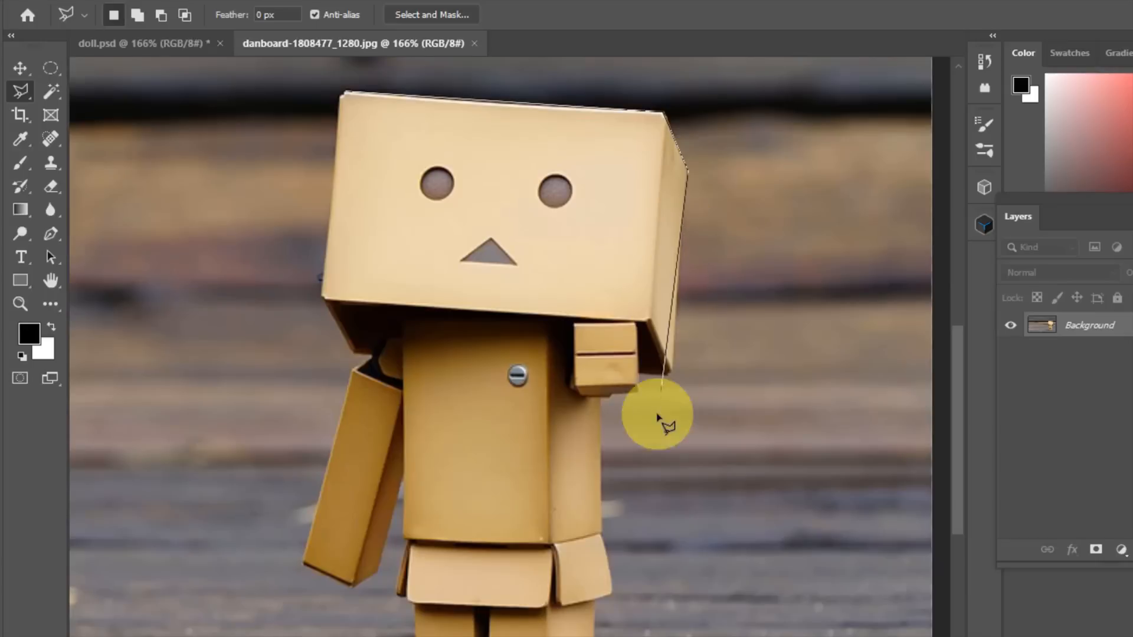
{"action": "left_click", "coordinate": [673, 374]}
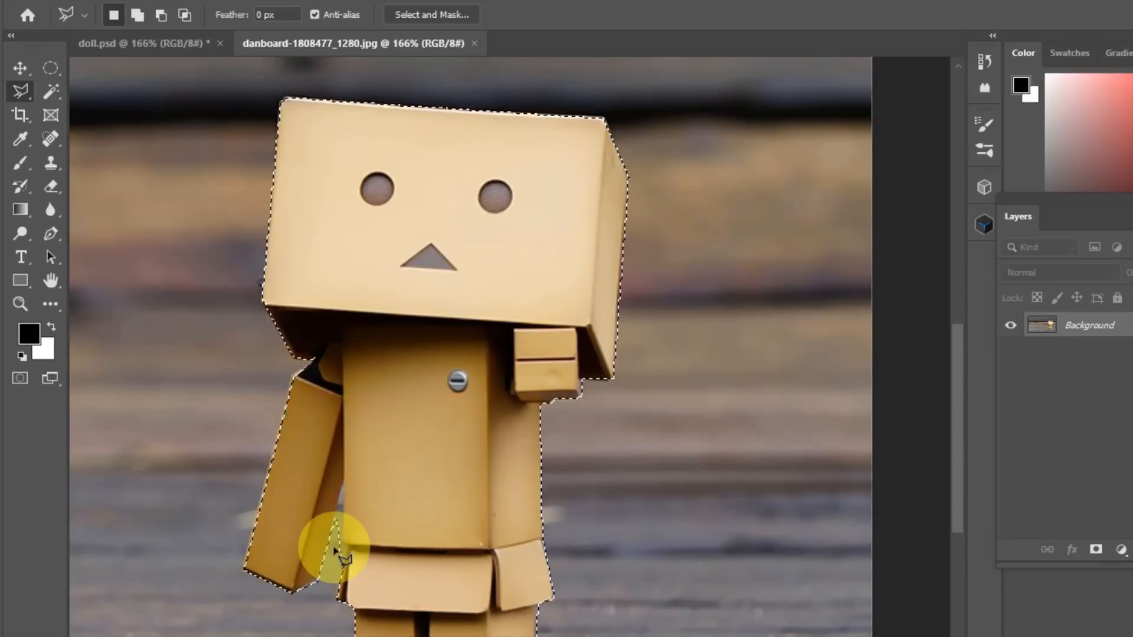
Subtract the remaining background gap between the robot's hanging arm and body from the selection using the Polygonal Lasso Tool
{"action": "left_click", "coordinate": [24, 305]}
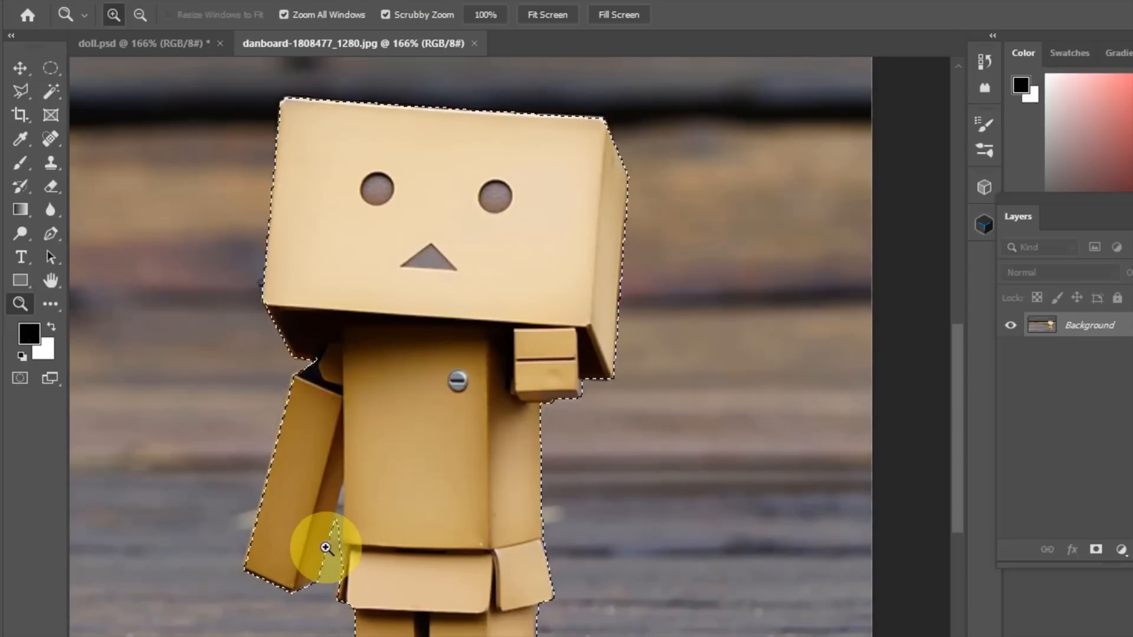
{"action": "left_click_drag", "start_coordinate": [339, 542], "coordinate": [453, 498]}
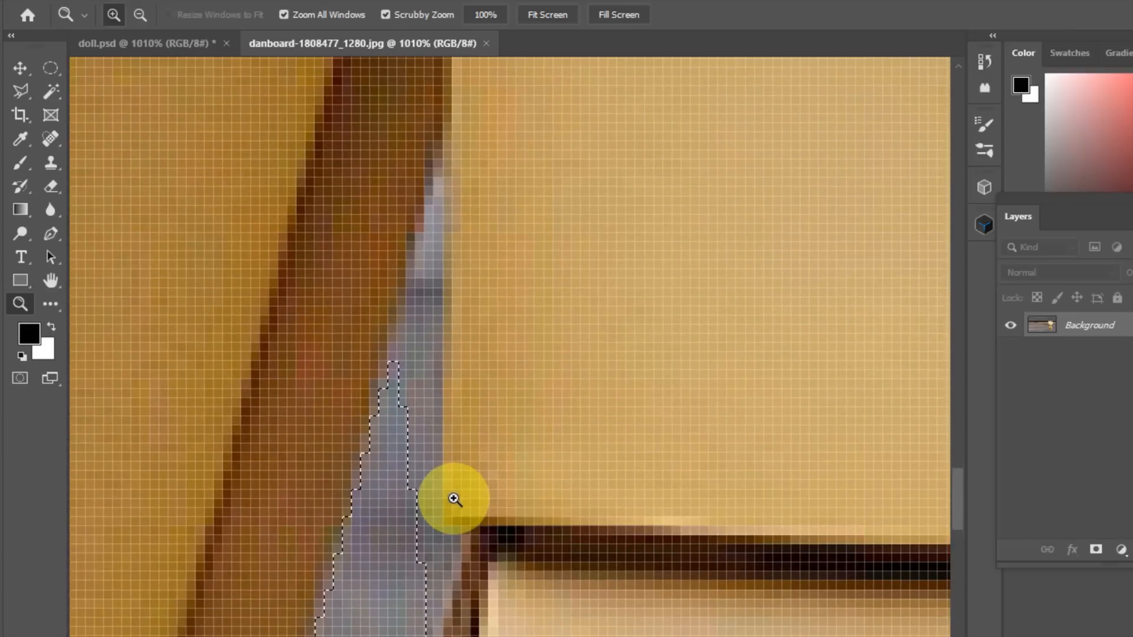
{"action": "left_click", "coordinate": [21, 91]}
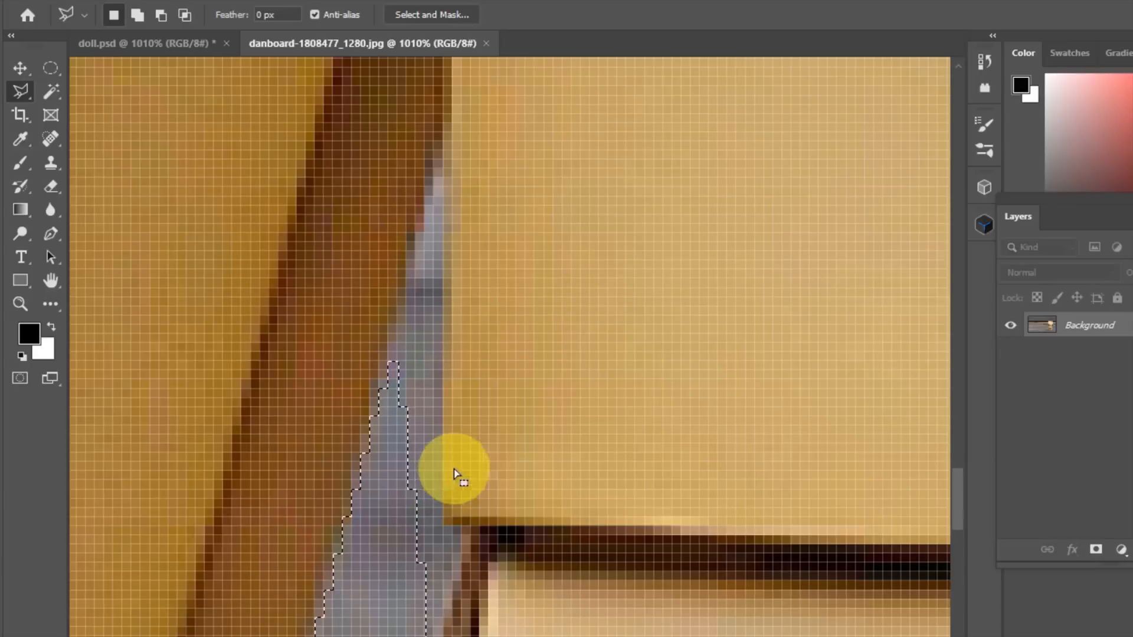
{"action": "key", "text": "alt"}
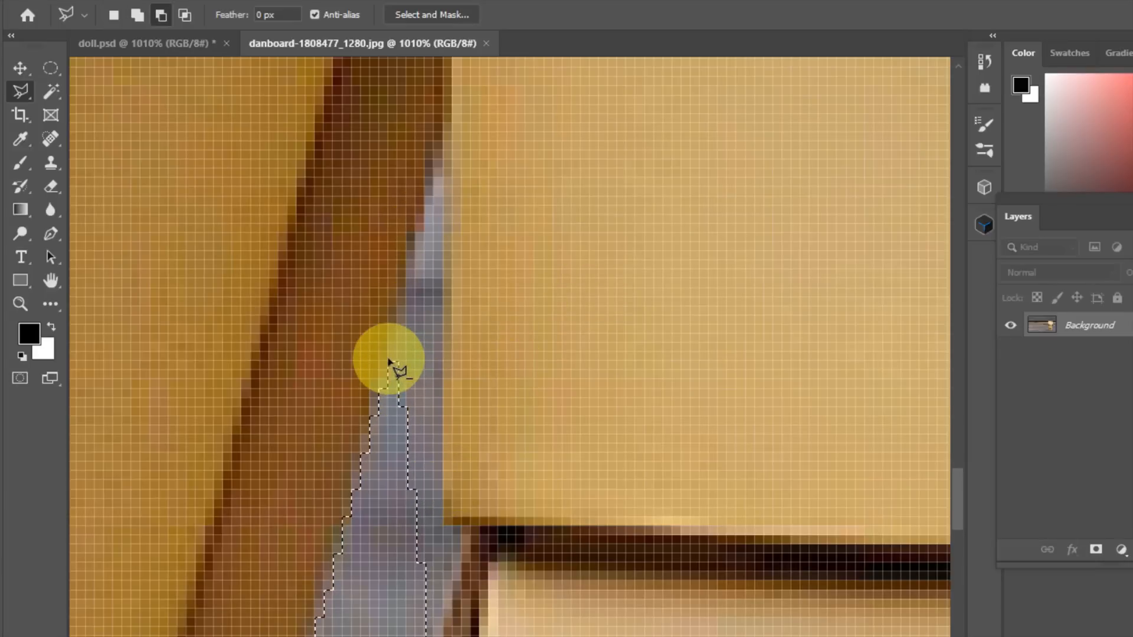
{"action": "left_click", "coordinate": [445, 156]}
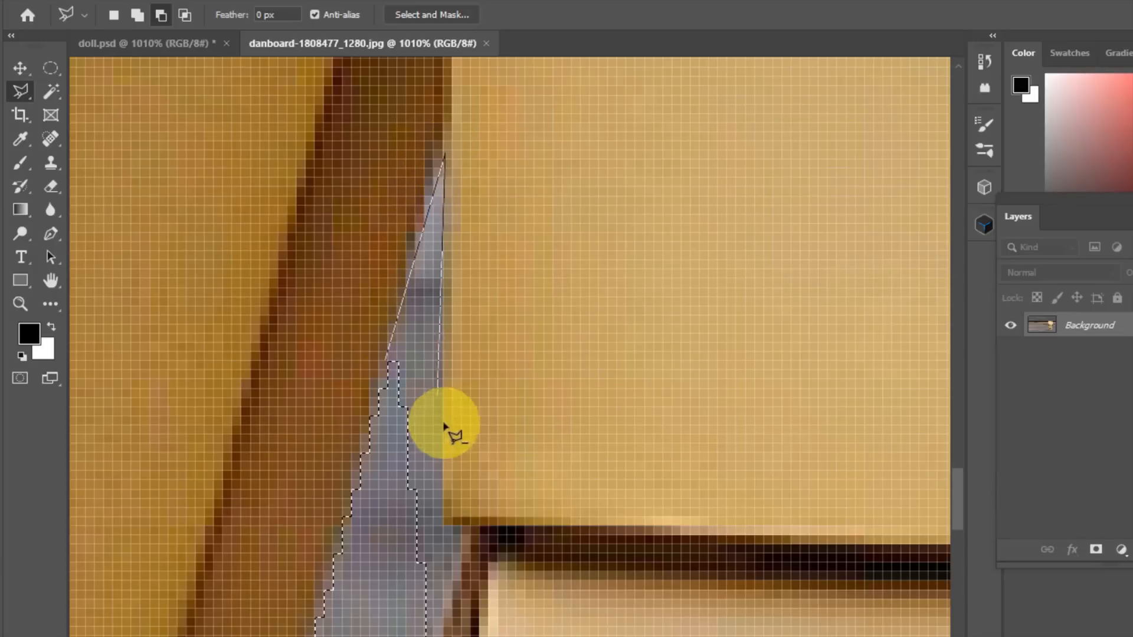
{"action": "left_click", "coordinate": [441, 521]}
{"action": "left_click", "coordinate": [459, 529]}
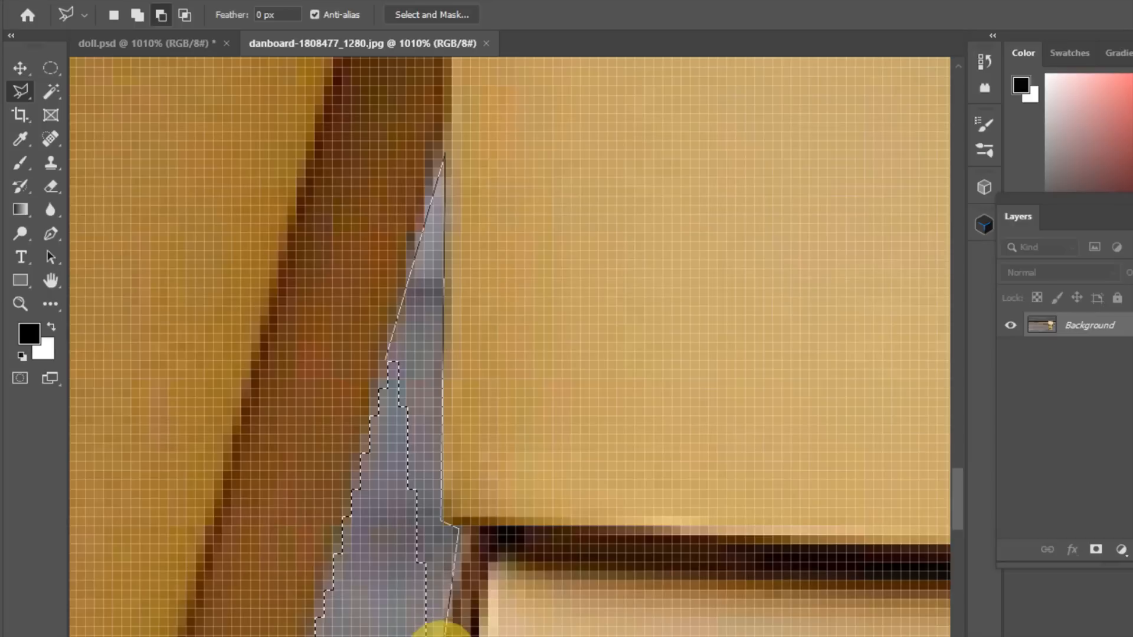
{"action": "left_click", "coordinate": [372, 569]}
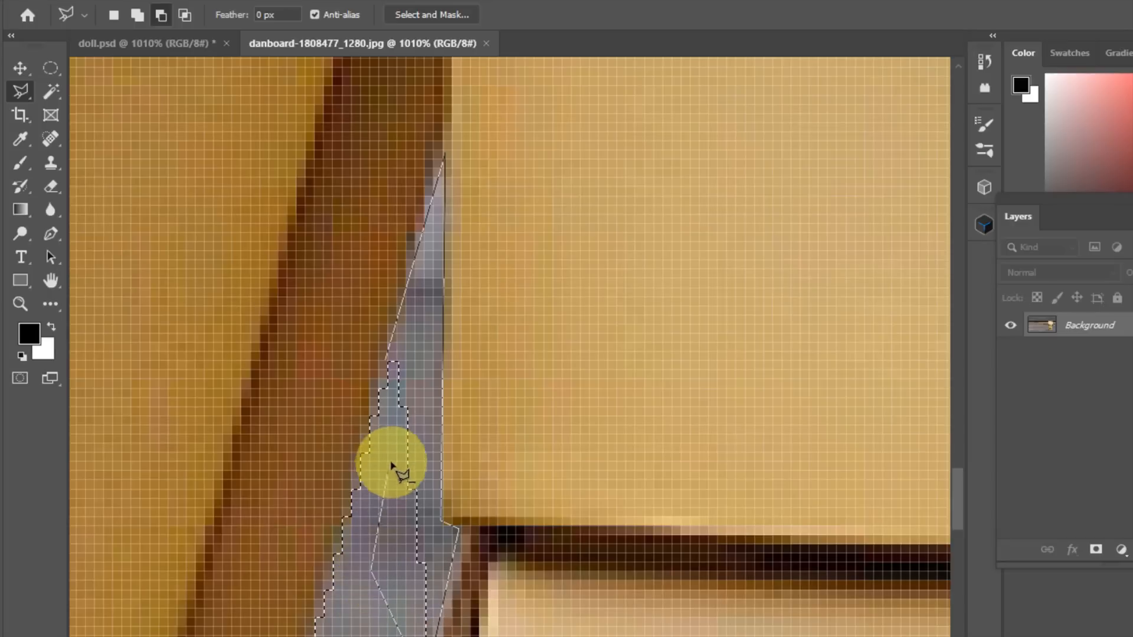
{"action": "double_click", "coordinate": [393, 380]}
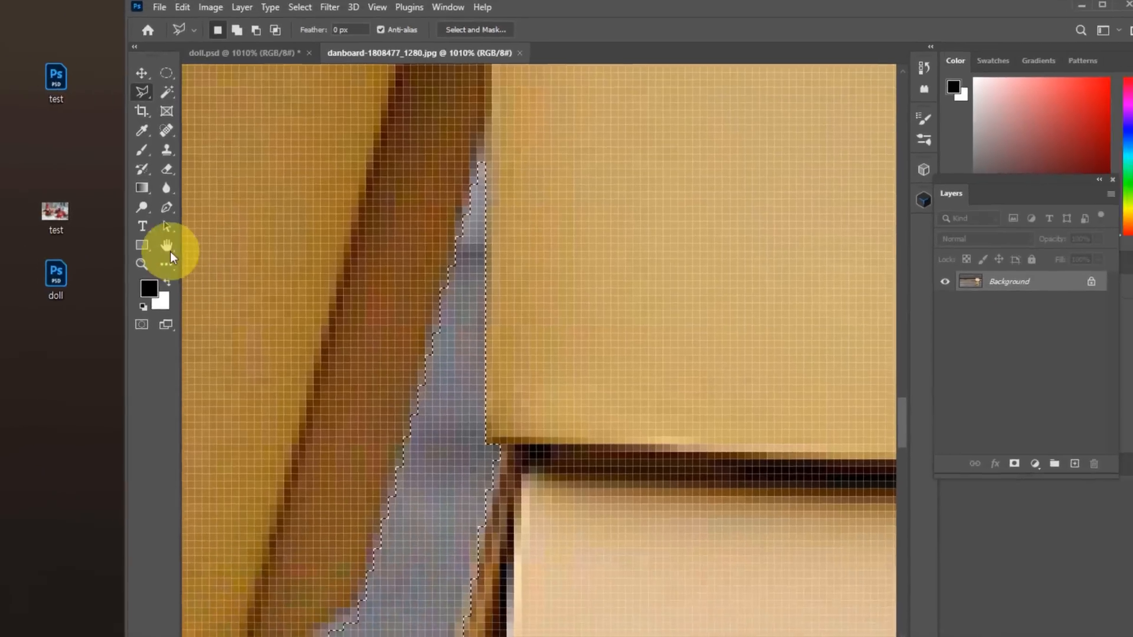
{"action": "double_click", "coordinate": [65, 275]}
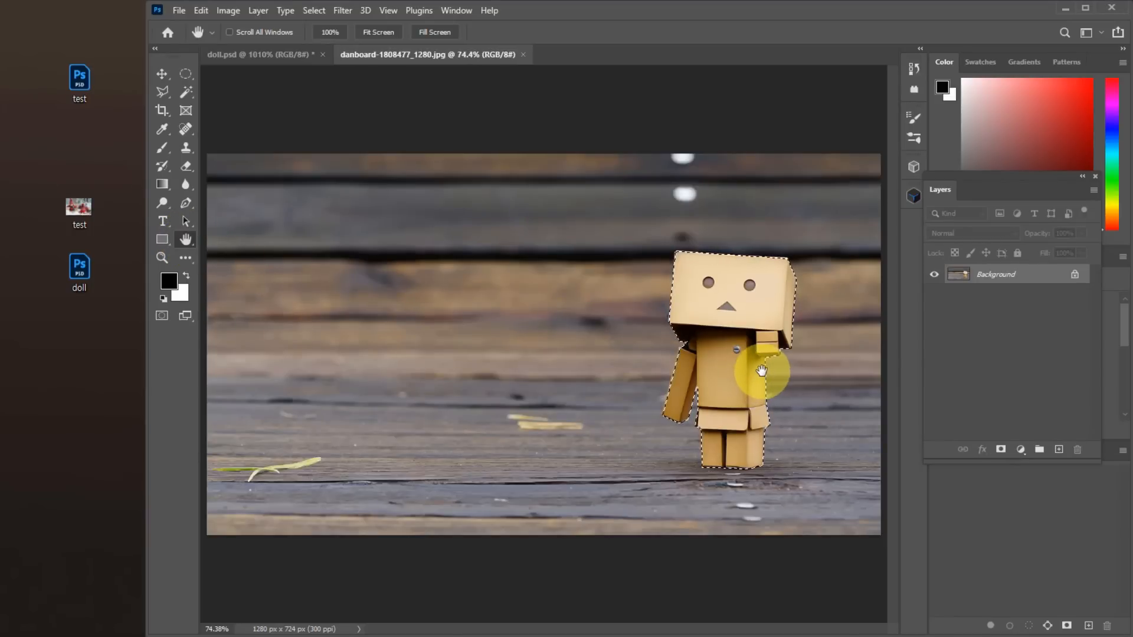
Copy the selected robot into doll.psd and place it standing on the wooden table to the right of the sheep
{"action": "left_click", "coordinate": [161, 76]}
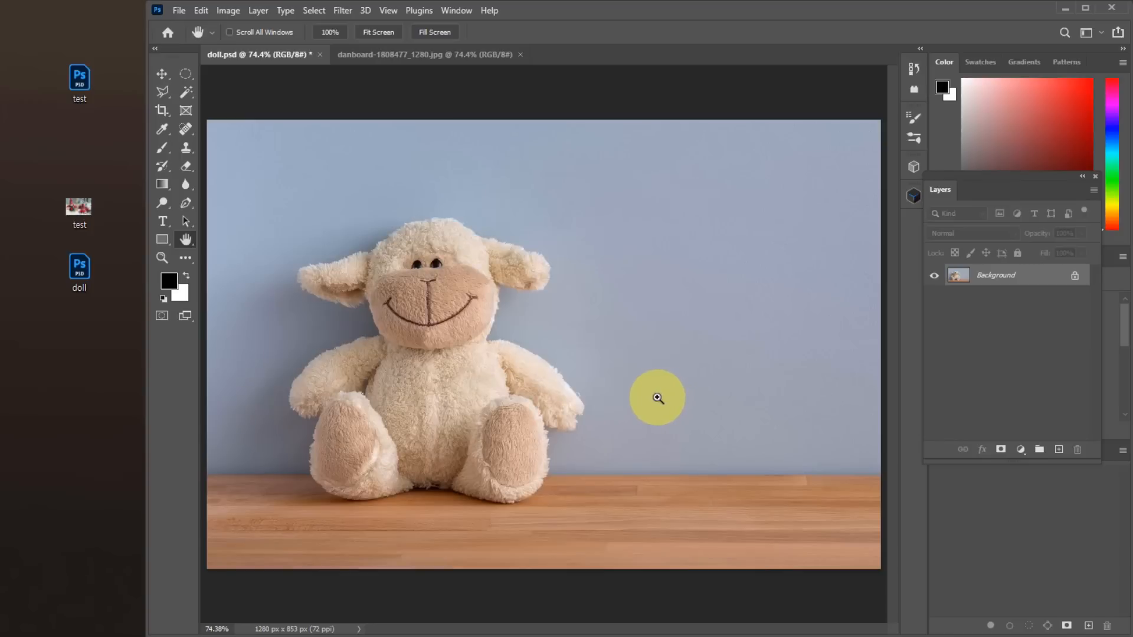
{"action": "key", "text": "ctrl+v"}
{"action": "left_click", "coordinate": [162, 74]}
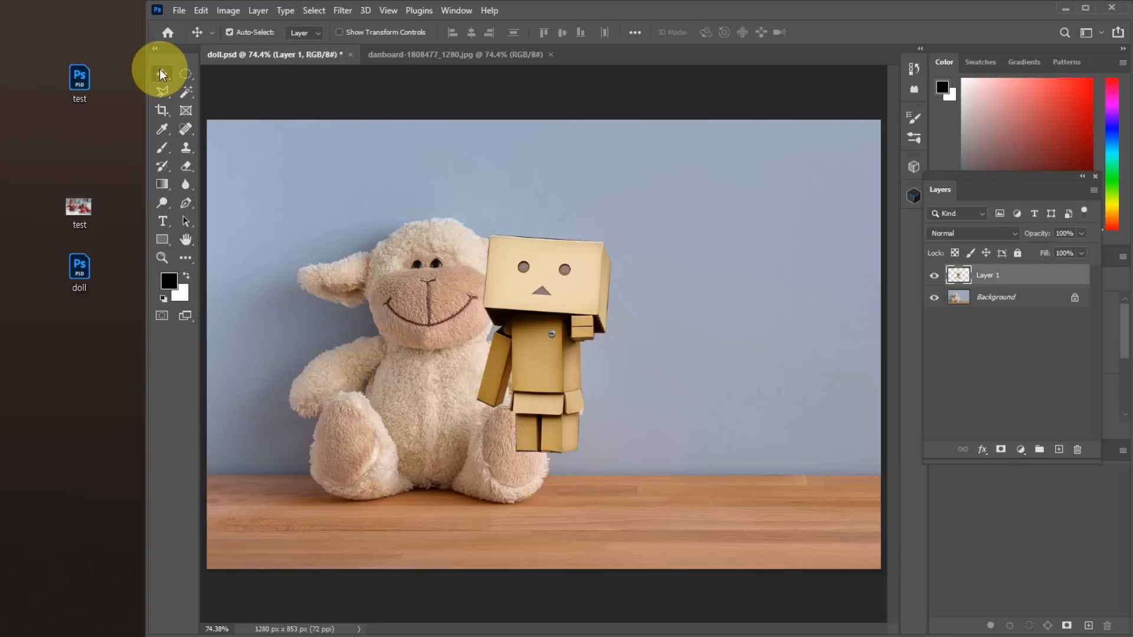
{"action": "left_click_drag", "start_coordinate": [506, 303], "coordinate": [715, 341]}
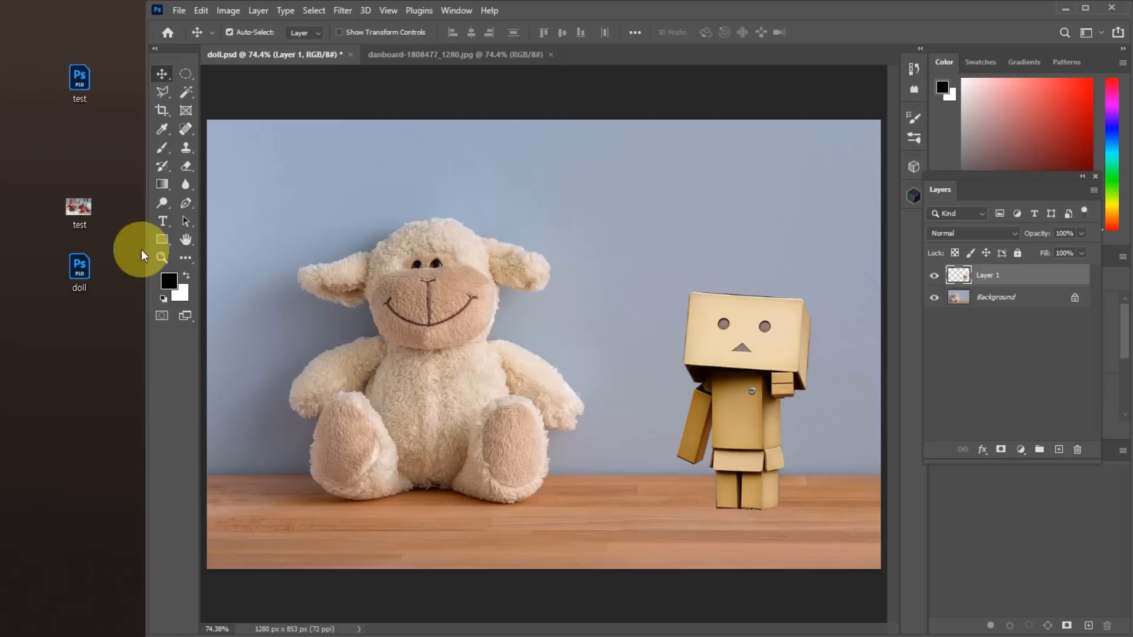
Move the robot horizontally about 74 px closer to the sheep
{"action": "left_click", "coordinate": [162, 258]}
{"action": "left_click_drag", "start_coordinate": [737, 304], "coordinate": [796, 297]}
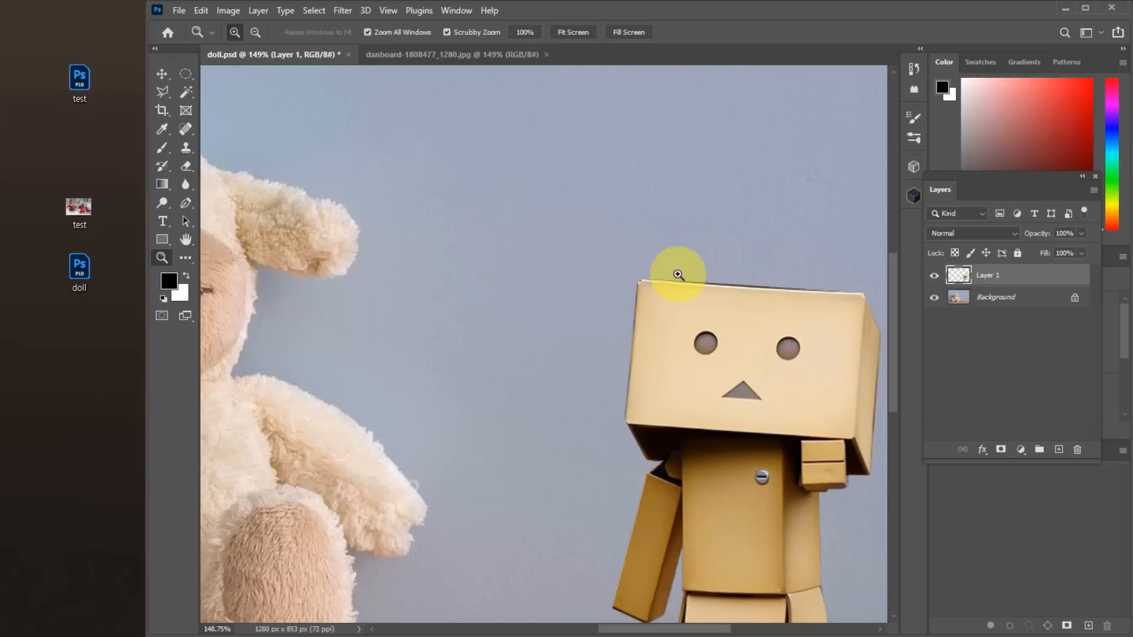
{"action": "left_click", "coordinate": [161, 74]}
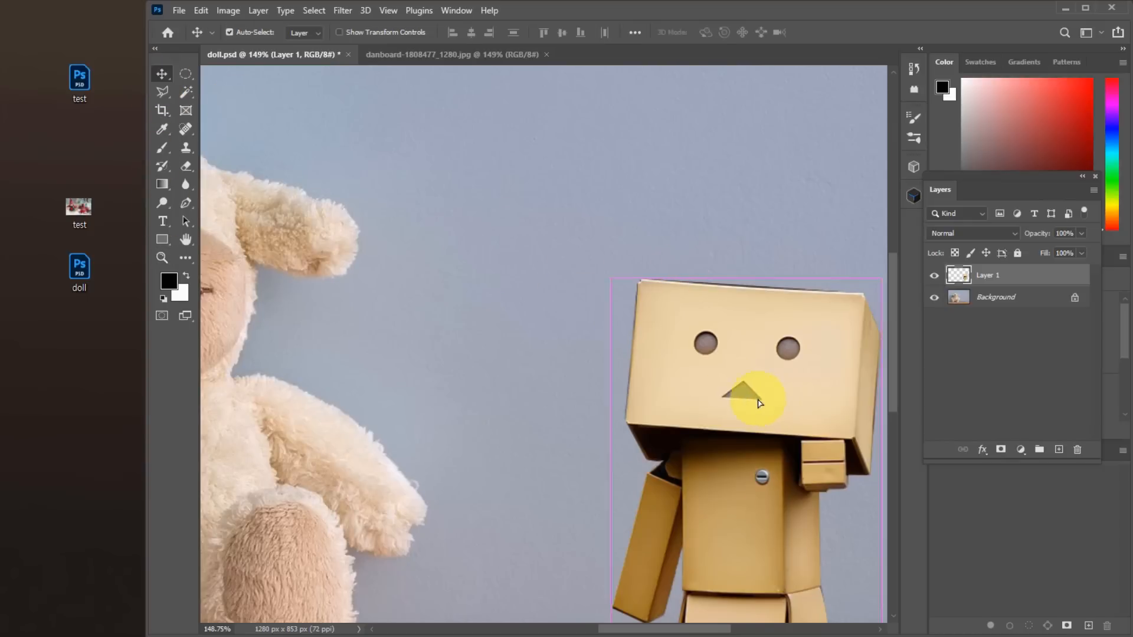
{"action": "left_click_drag", "start_coordinate": [761, 398], "coordinate": [698, 399]}
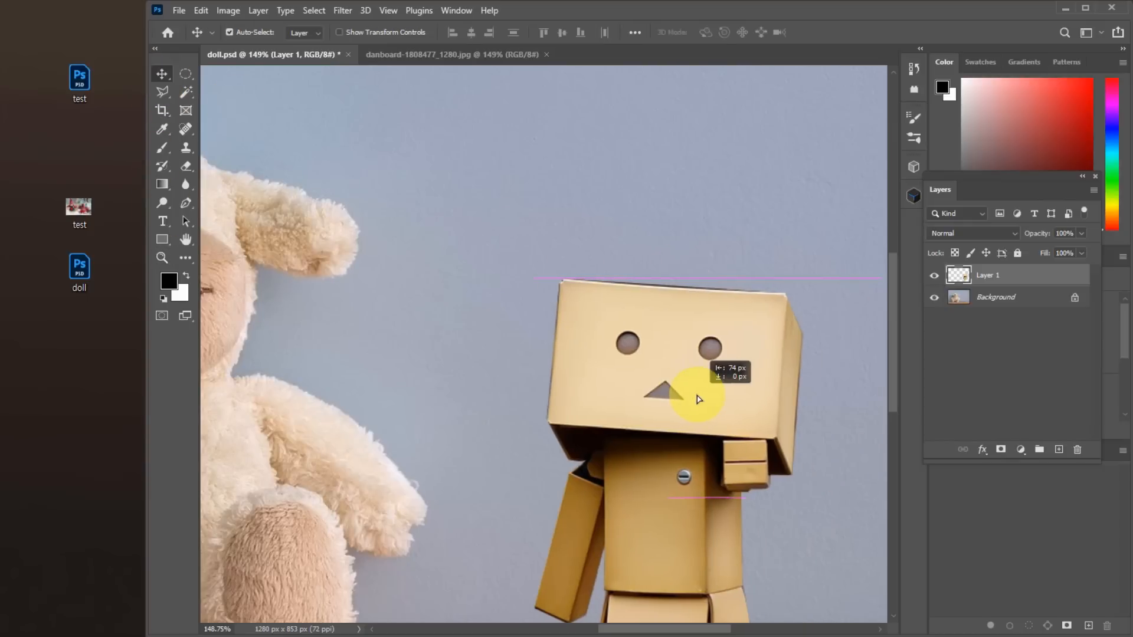
Delete the dark fringe along the top edge of the robot's head with a Polygonal Lasso selection, then deselect
{"action": "left_click", "coordinate": [164, 92]}
{"action": "left_click", "coordinate": [562, 279]}
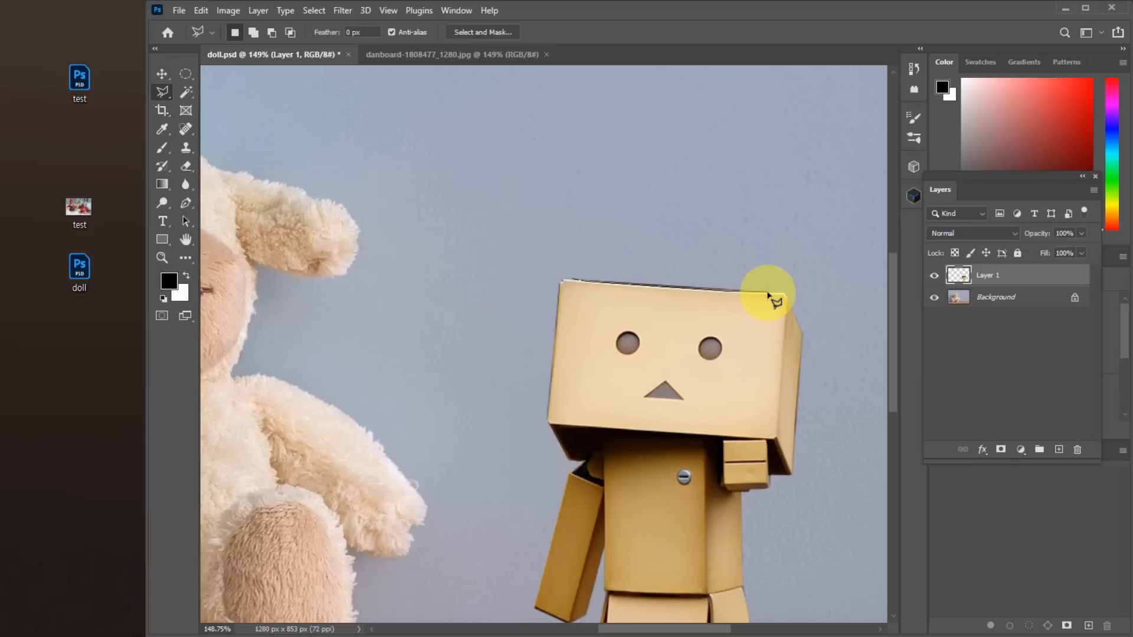
{"action": "left_click", "coordinate": [768, 292]}
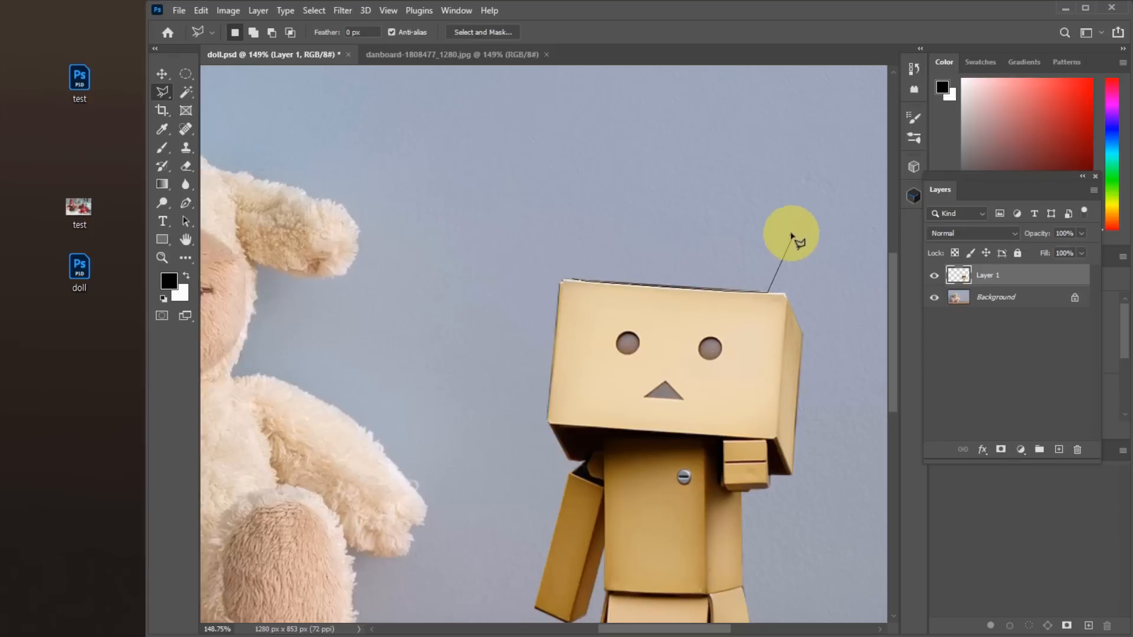
{"action": "left_click", "coordinate": [794, 235]}
{"action": "left_click", "coordinate": [565, 192]}
{"action": "double_click", "coordinate": [550, 242]}
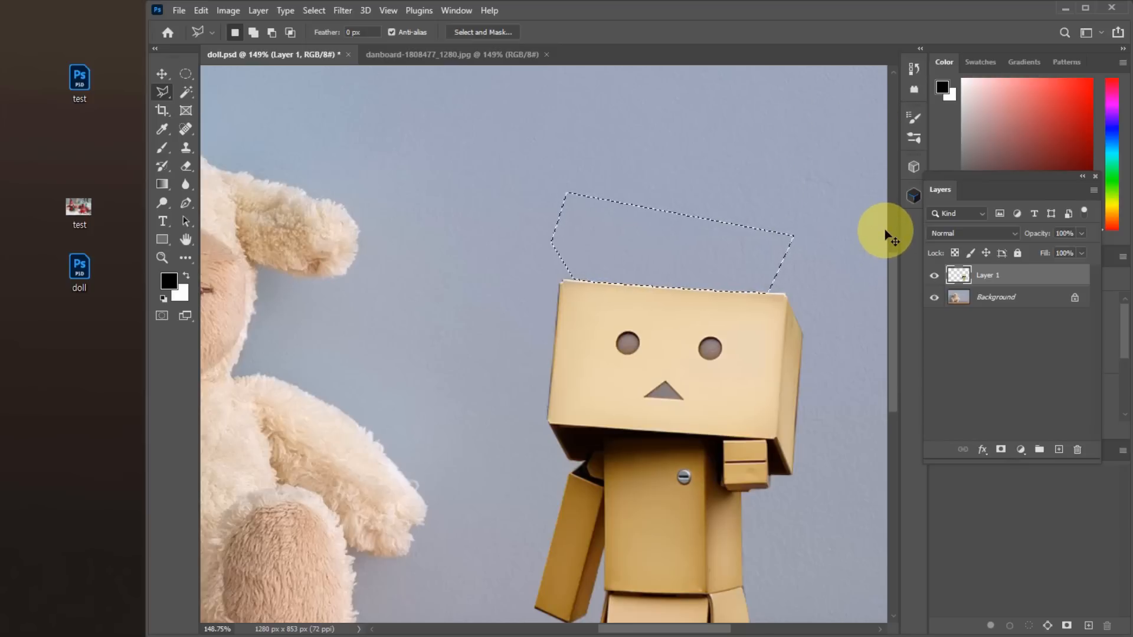
{"action": "key", "text": "ctrl+d"}
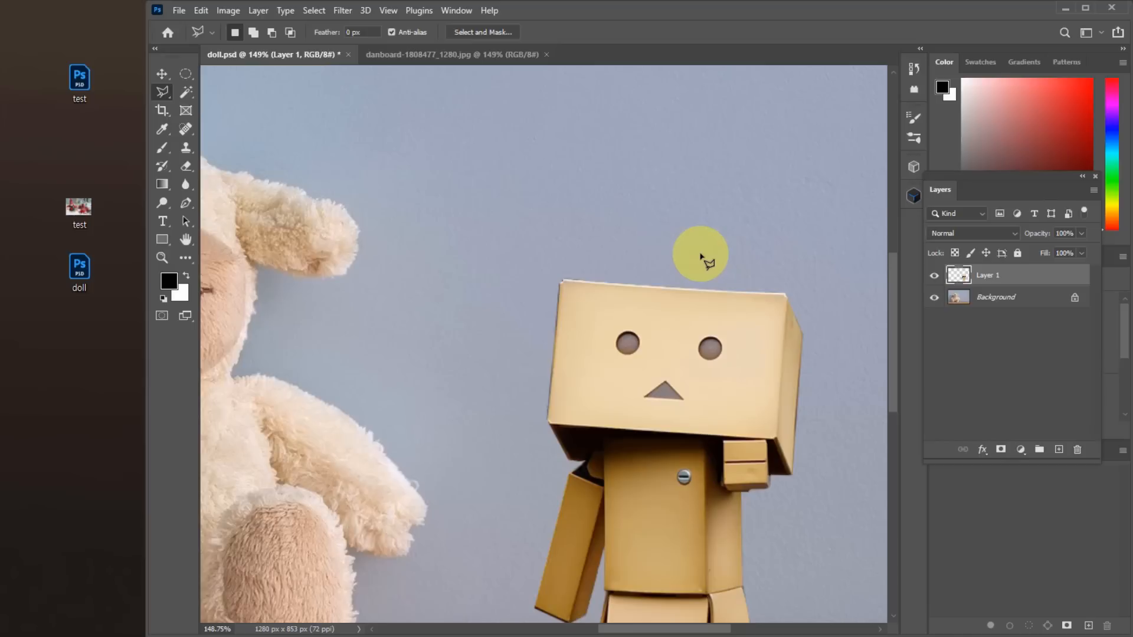
Nudge the robot slightly up and to the right with the whole photo in view
{"action": "double_click", "coordinate": [185, 238]}
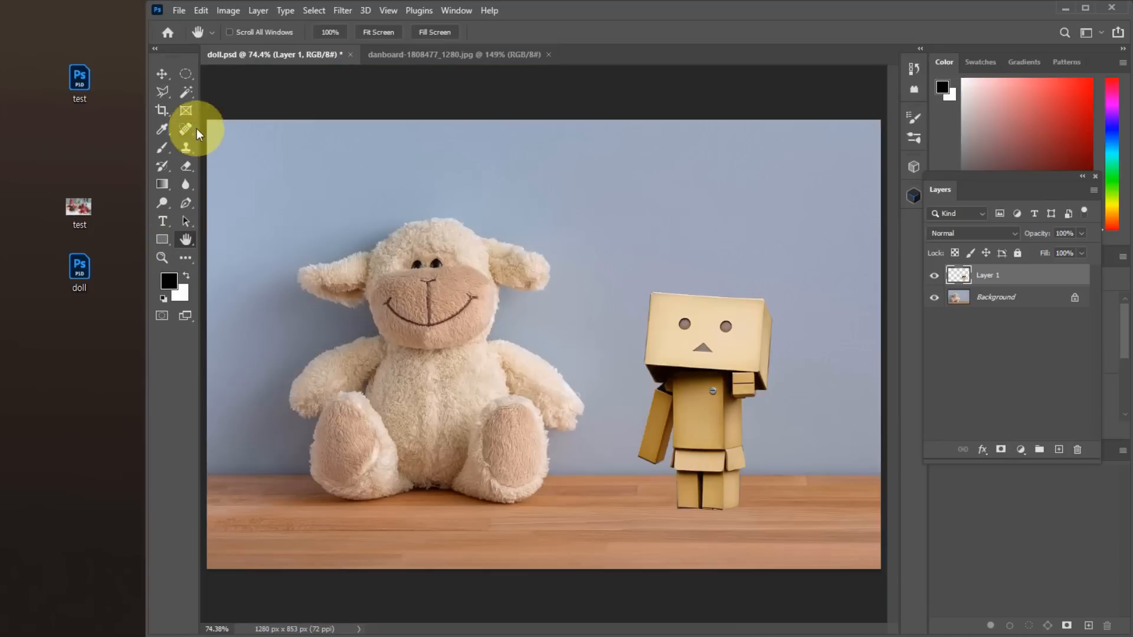
{"action": "left_click", "coordinate": [162, 73]}
{"action": "left_click_drag", "start_coordinate": [726, 394], "coordinate": [734, 381]}
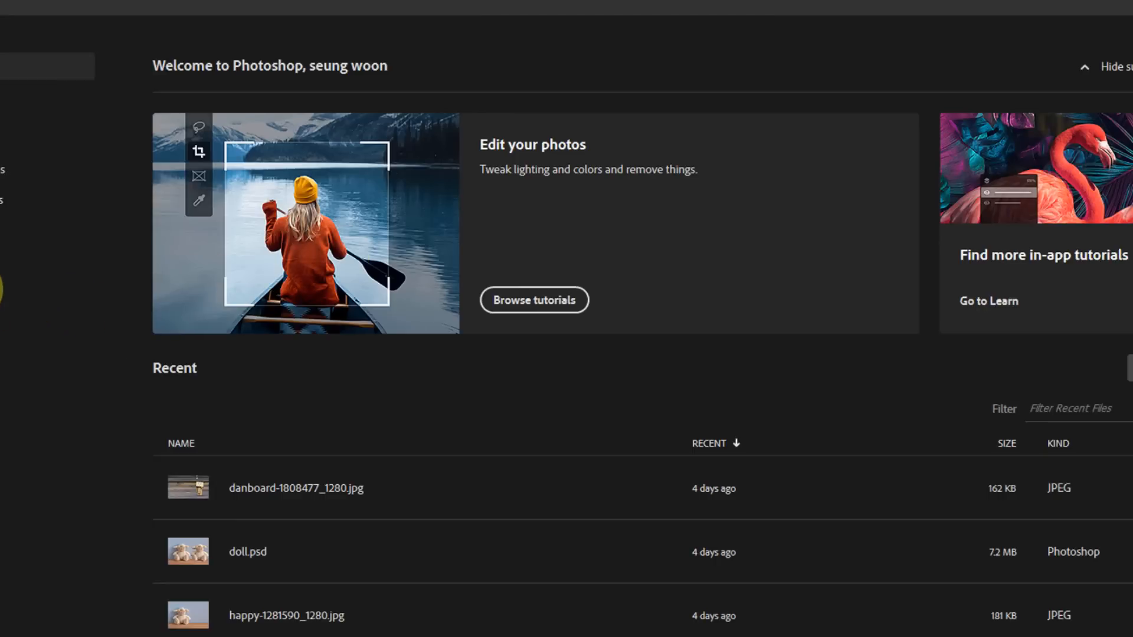
Create a new white RGB document of 3760 x 1920 pixels at 72 pixels/inch
{"action": "key", "text": "ctrl+n"}
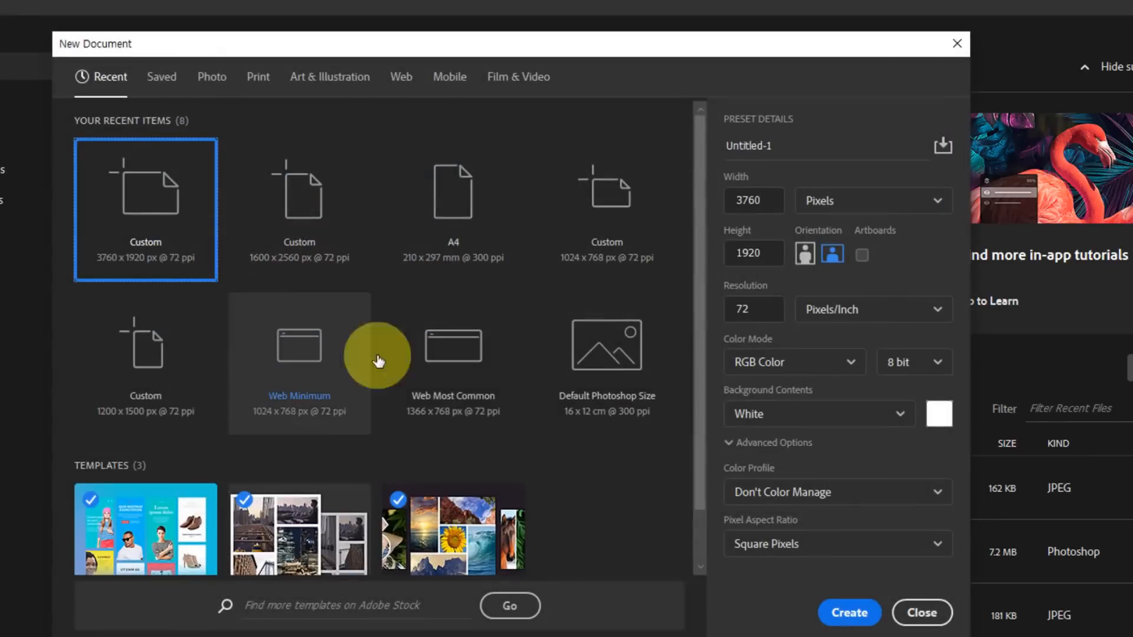
{"action": "left_click", "coordinate": [850, 612]}
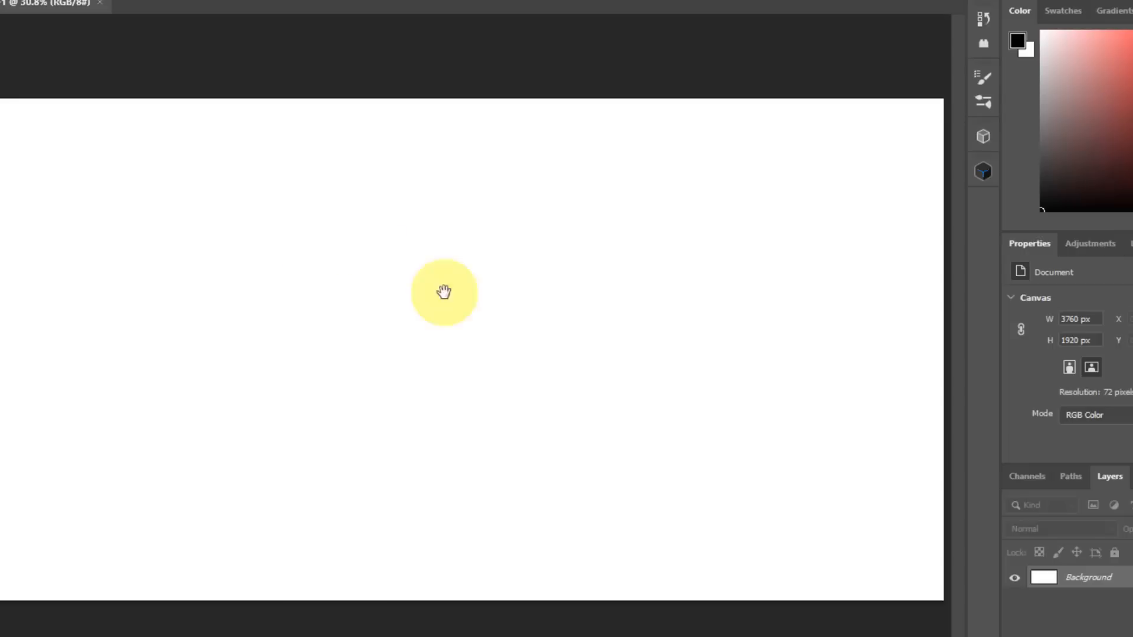
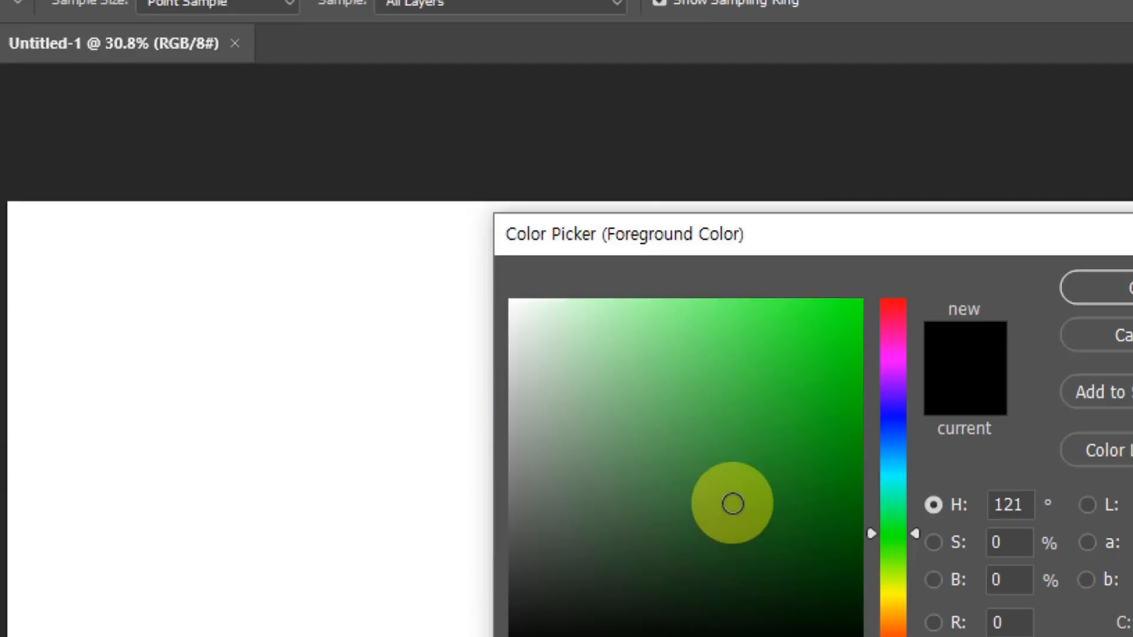
Set the foreground color to a muted blue with hue 223°, saturation 24% and brightness 72%
{"action": "left_click_drag", "start_coordinate": [736, 472], "coordinate": [638, 494]}
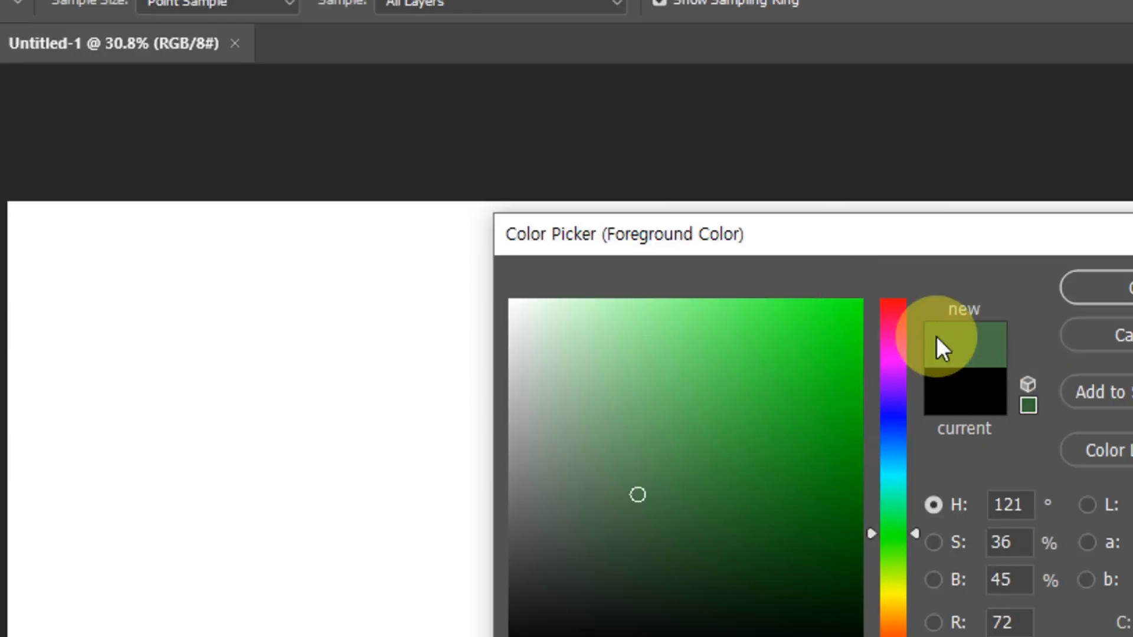
{"action": "left_click", "coordinate": [784, 364]}
{"action": "left_click_drag", "start_coordinate": [784, 364], "coordinate": [829, 397]}
{"action": "left_click", "coordinate": [895, 403]}
{"action": "left_click_drag", "start_coordinate": [896, 419], "coordinate": [895, 434]}
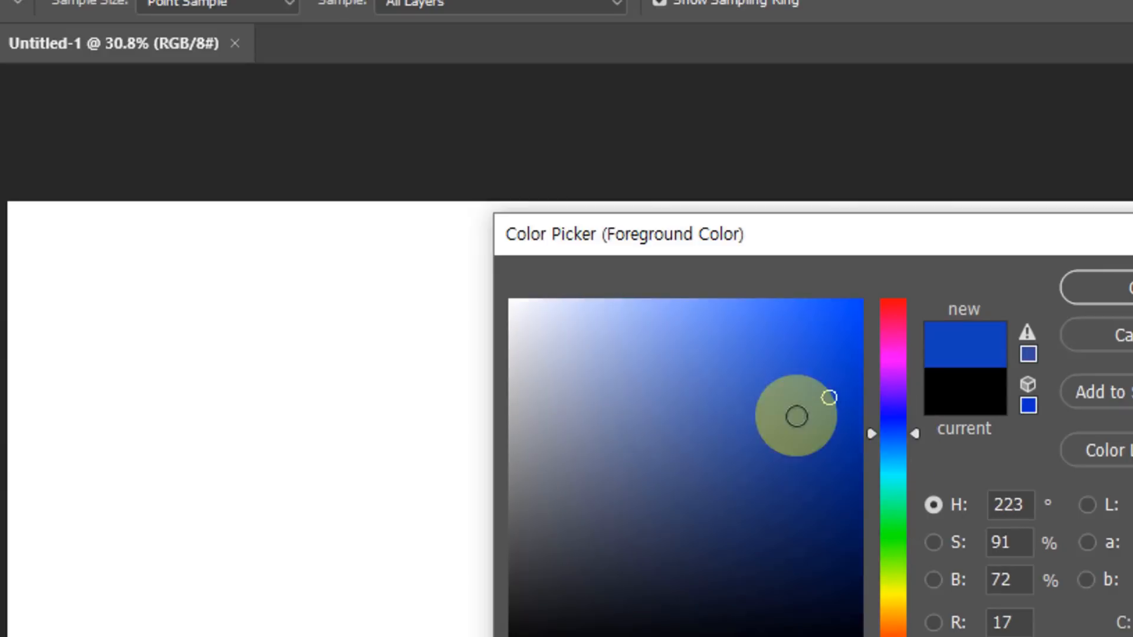
{"action": "left_click_drag", "start_coordinate": [796, 412], "coordinate": [597, 397]}
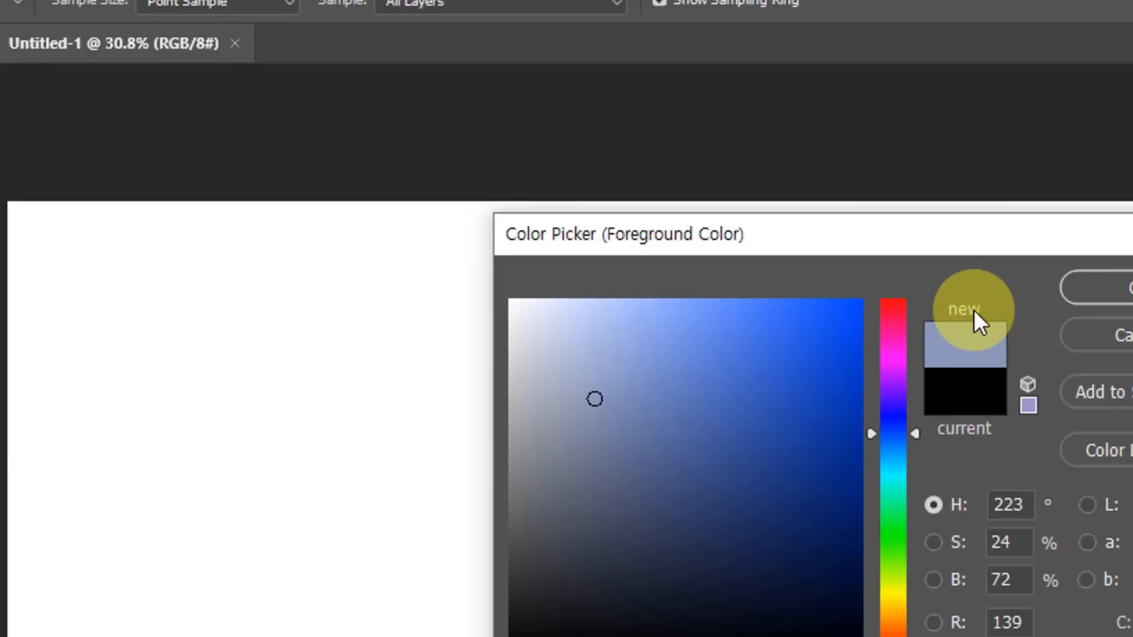
{"action": "left_click", "coordinate": [1109, 287]}
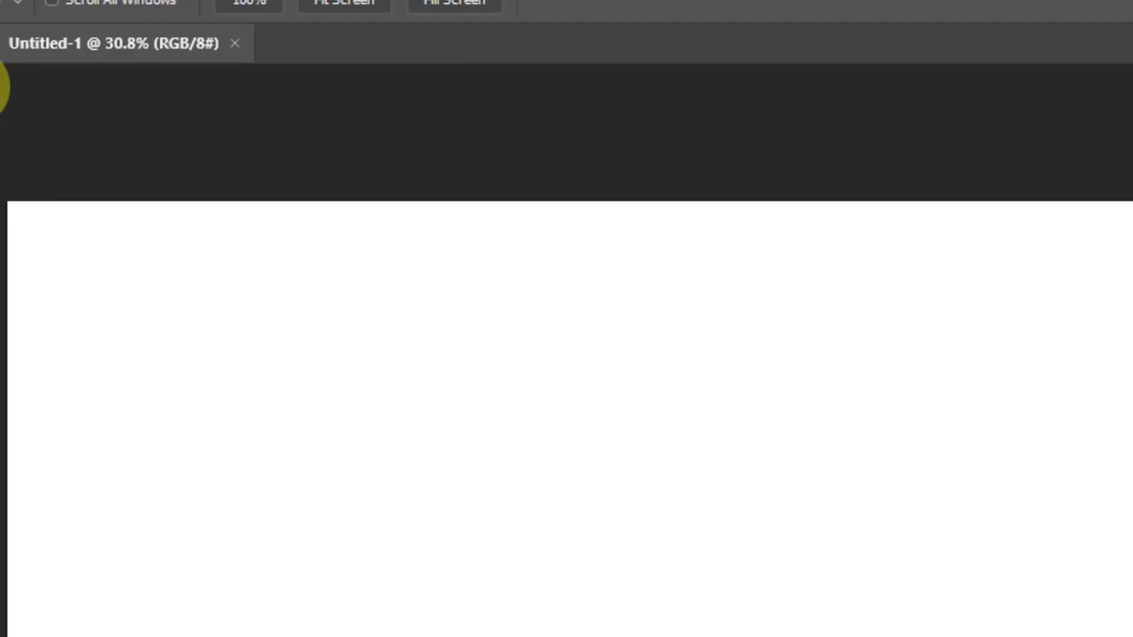
Draw a nearly square selection in the upper-left part of the canvas with the Rectangular Marquee Tool
{"action": "left_click", "coordinate": [2, 87]}
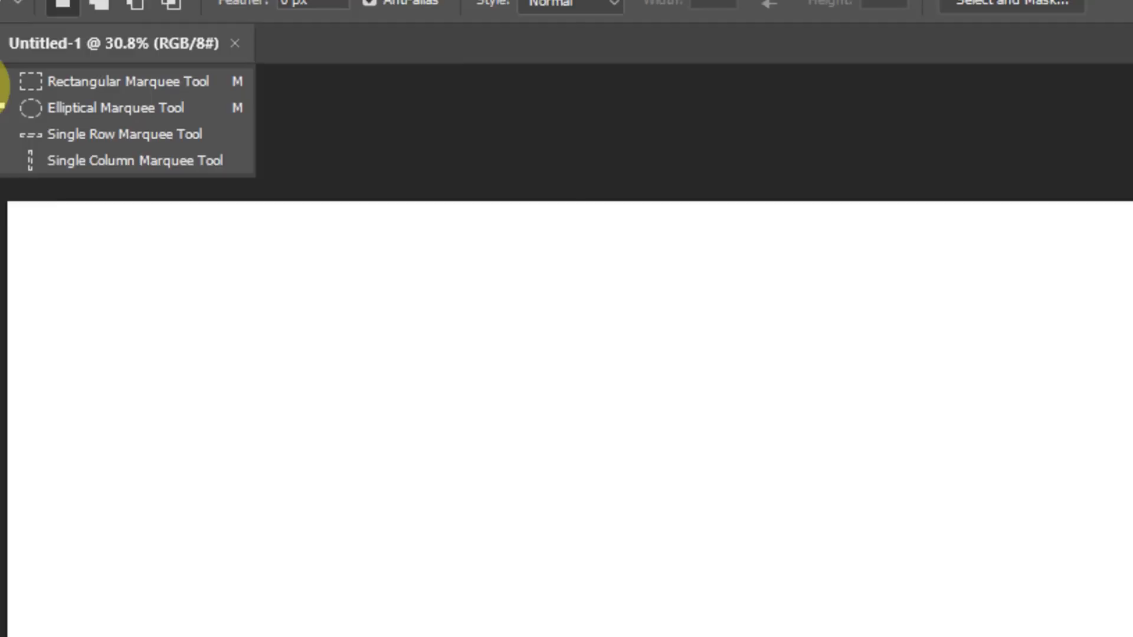
{"action": "left_click", "coordinate": [63, 80]}
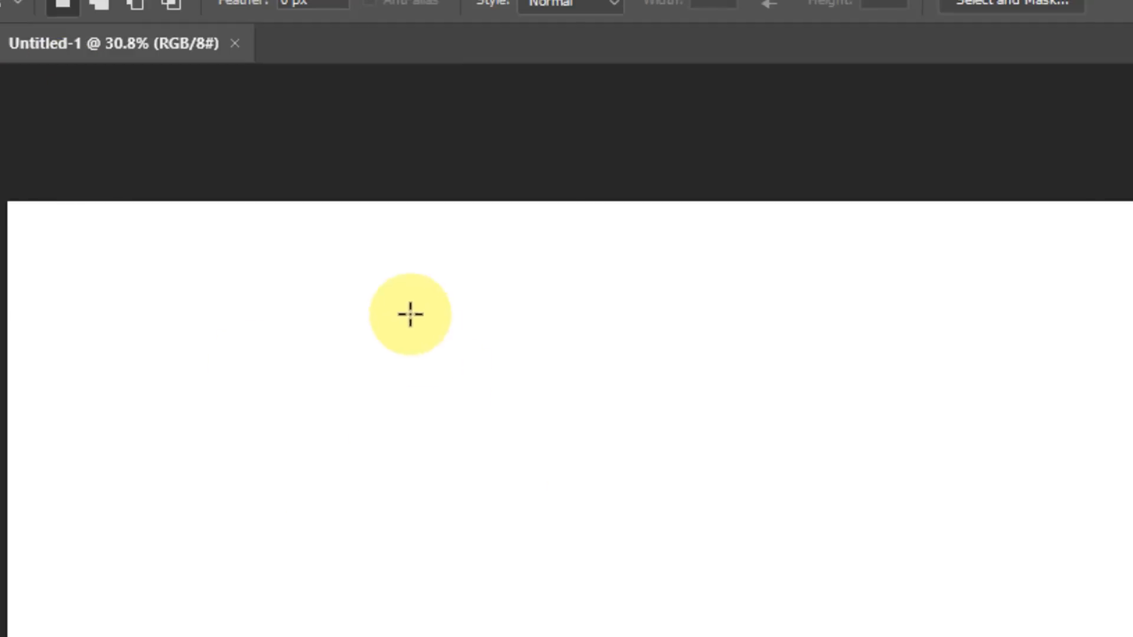
{"action": "left_click_drag", "start_coordinate": [377, 299], "coordinate": [759, 631]}
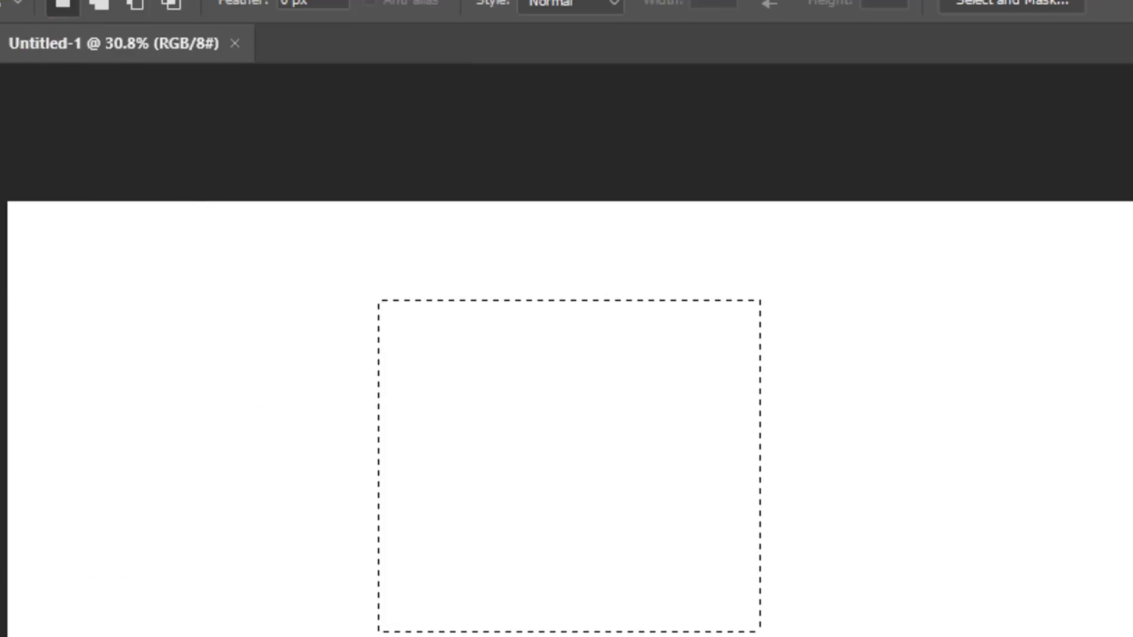
Fill the nearly square selection with the Foreground Color in Normal mode at 100% opacity
{"action": "left_click", "coordinate": [1, 1]}
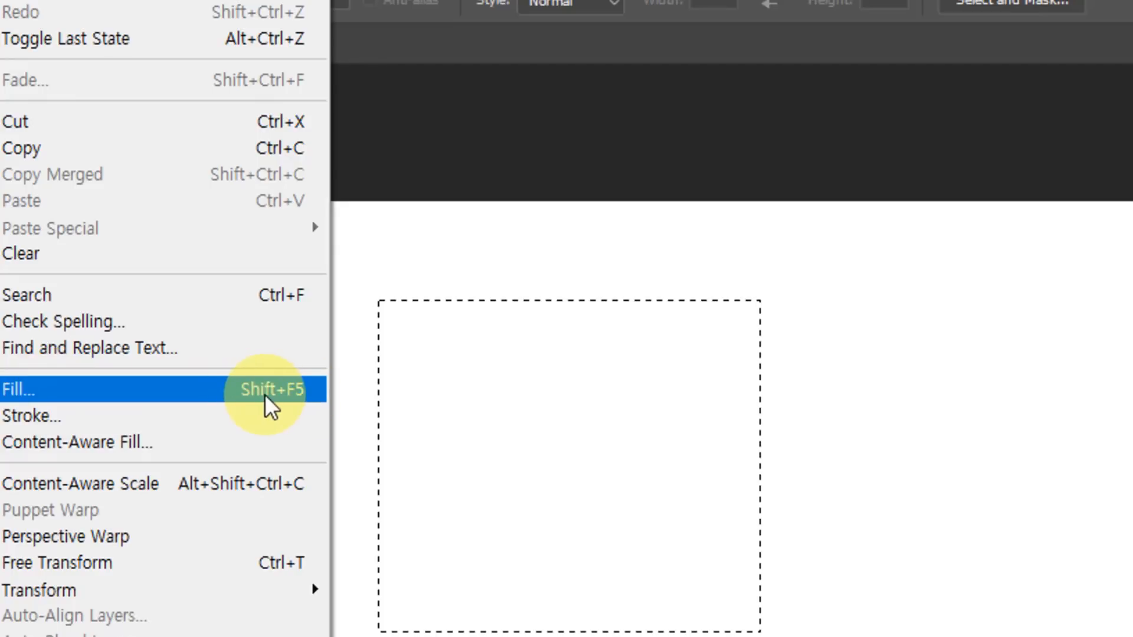
{"action": "left_click", "coordinate": [193, 387]}
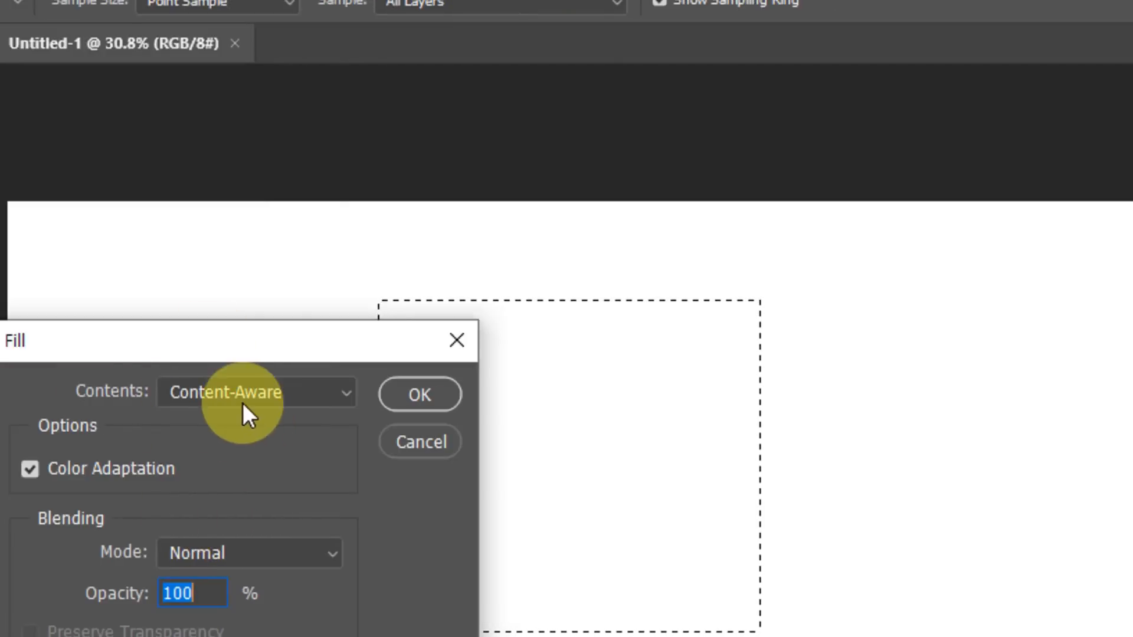
{"action": "left_click", "coordinate": [245, 392]}
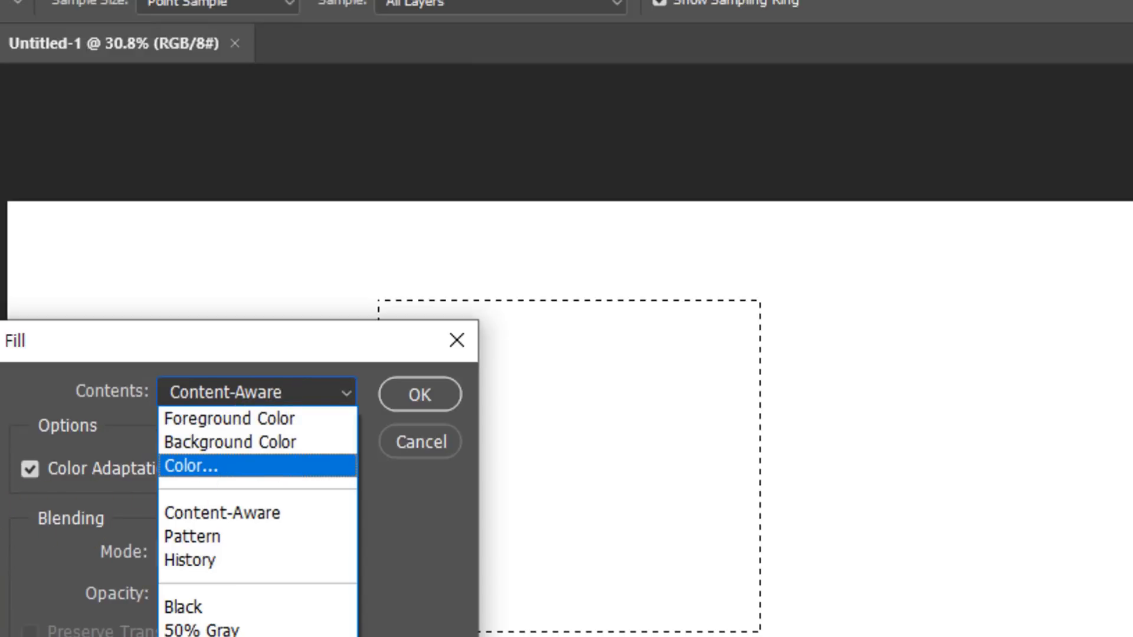
{"action": "left_click", "coordinate": [275, 418]}
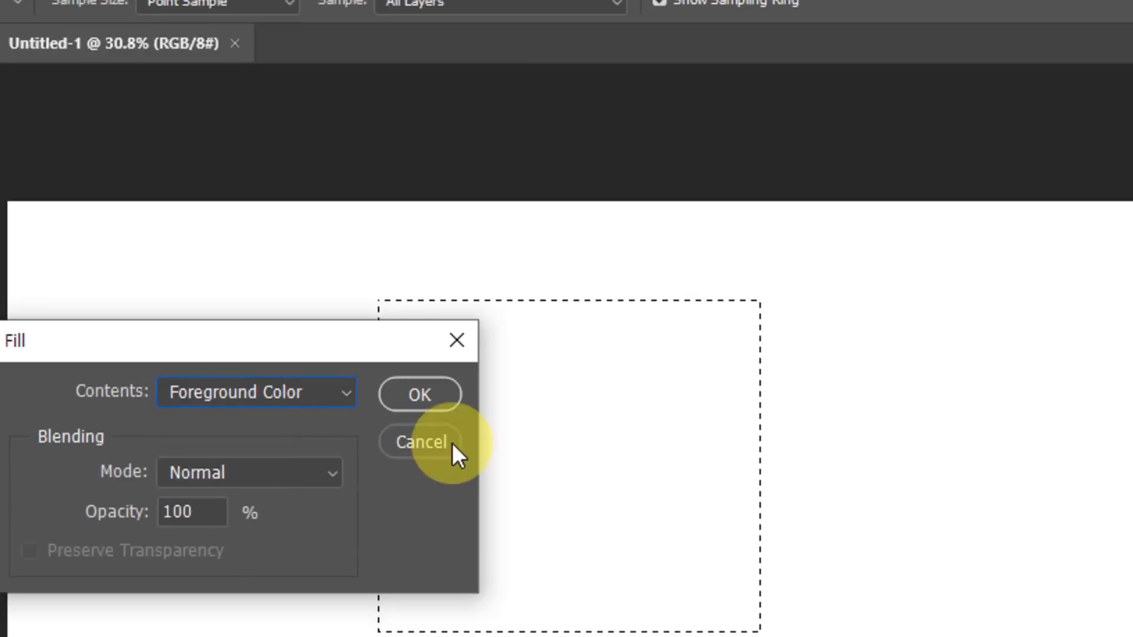
{"action": "left_click", "coordinate": [435, 394]}
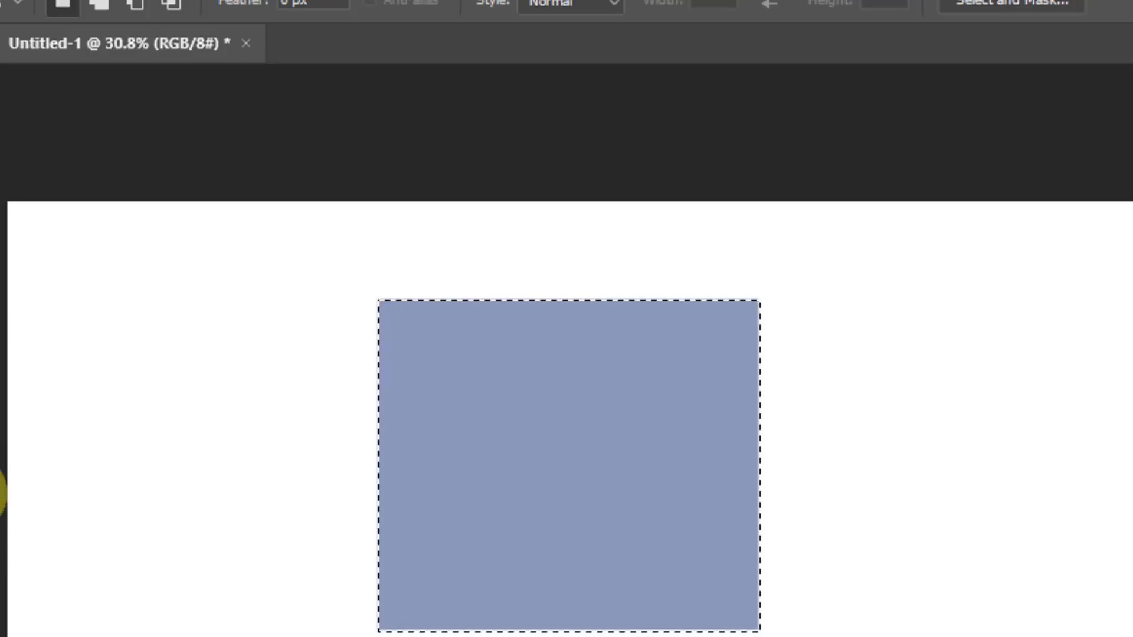
Set the foreground color to a strong magenta with hue 306°
{"action": "left_click", "coordinate": [2, 513]}
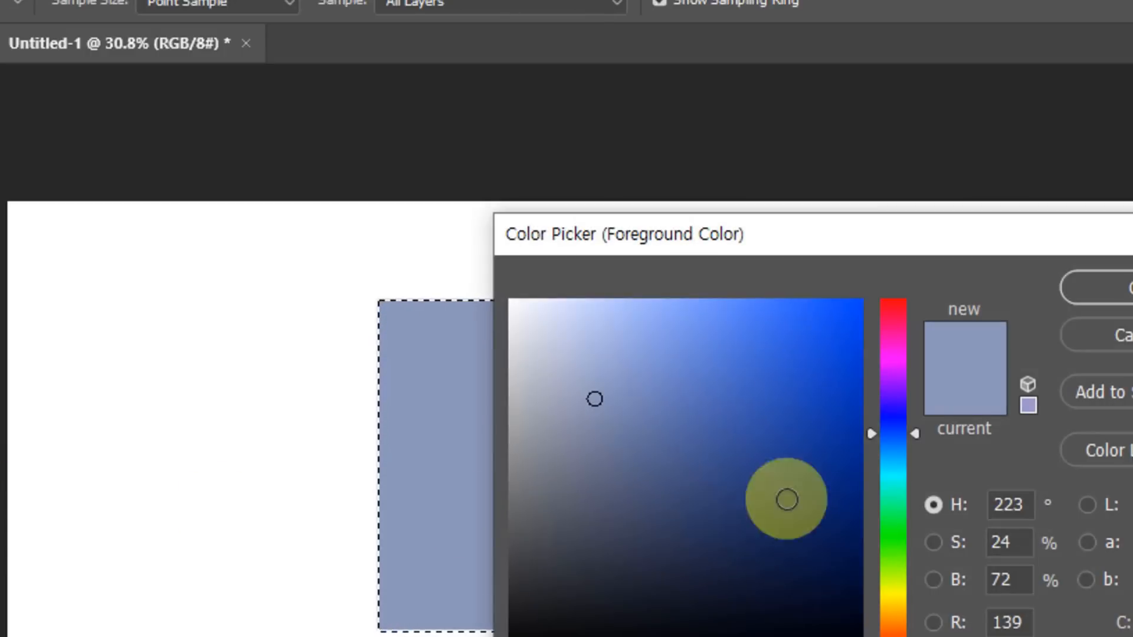
{"action": "left_click_drag", "start_coordinate": [912, 433], "coordinate": [910, 351]}
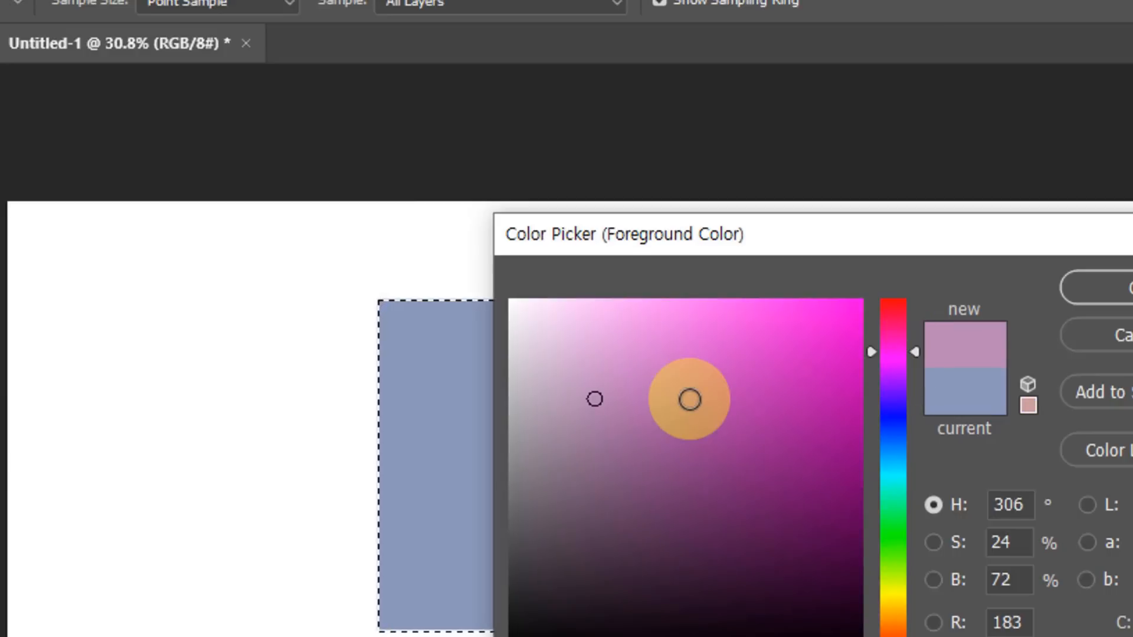
{"action": "mouse_move", "coordinate": [690, 400]}
{"action": "left_mouse_down"}
{"action": "mouse_move", "coordinate": [798, 348]}
{"action": "mouse_move", "coordinate": [796, 423]}
{"action": "left_mouse_up"}
{"action": "left_click", "coordinate": [1103, 287]}
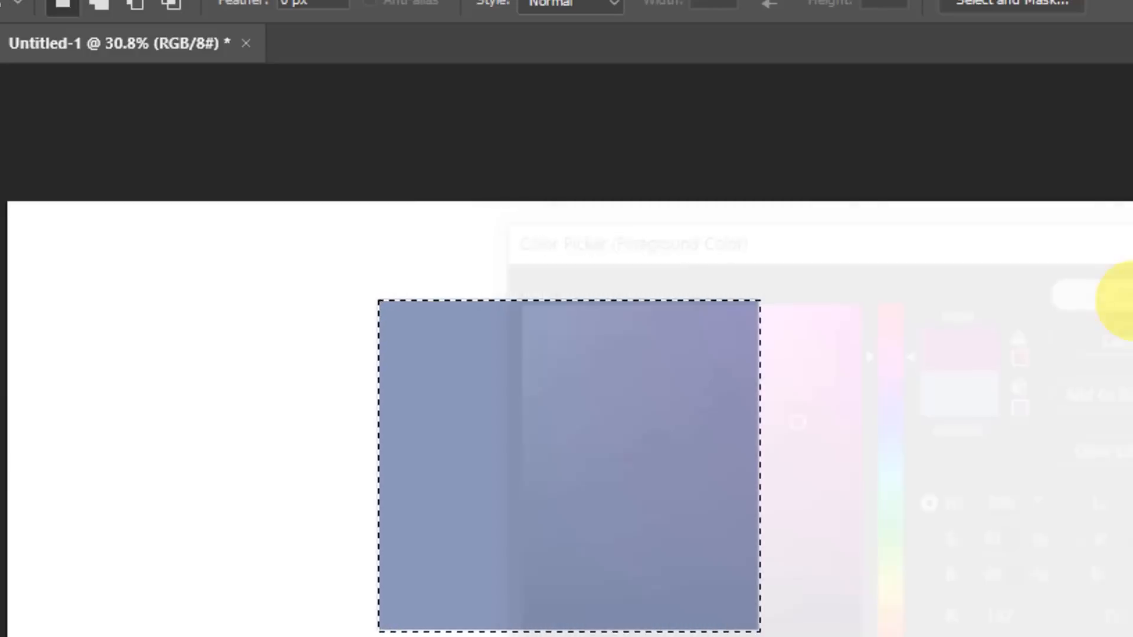
Select an upright rectangle to the right of the blue square and fill it with the Foreground Color at 100% opacity
{"action": "left_click_drag", "start_coordinate": [825, 323], "coordinate": [1050, 617]}
{"action": "left_click", "coordinate": [6, 0]}
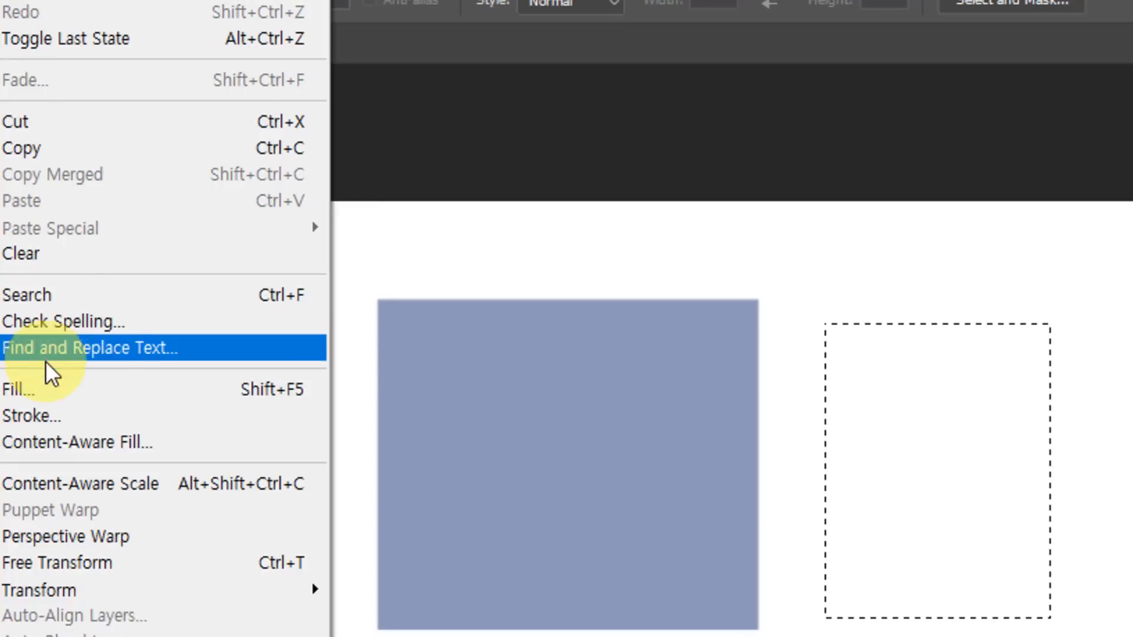
{"action": "left_click", "coordinate": [47, 386]}
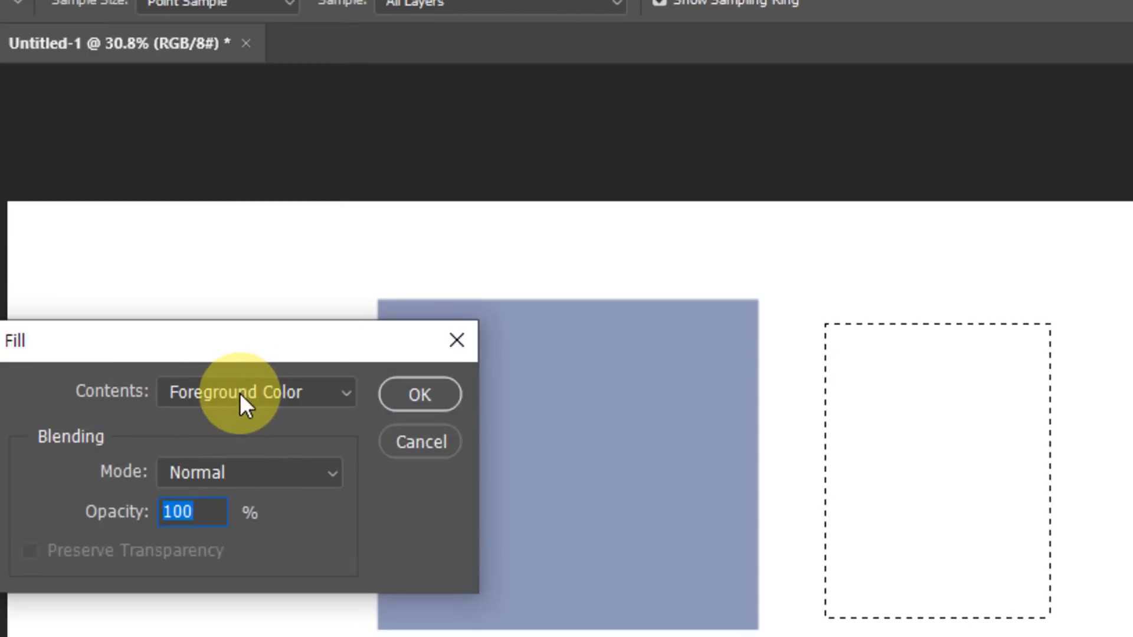
{"action": "left_click", "coordinate": [433, 392]}
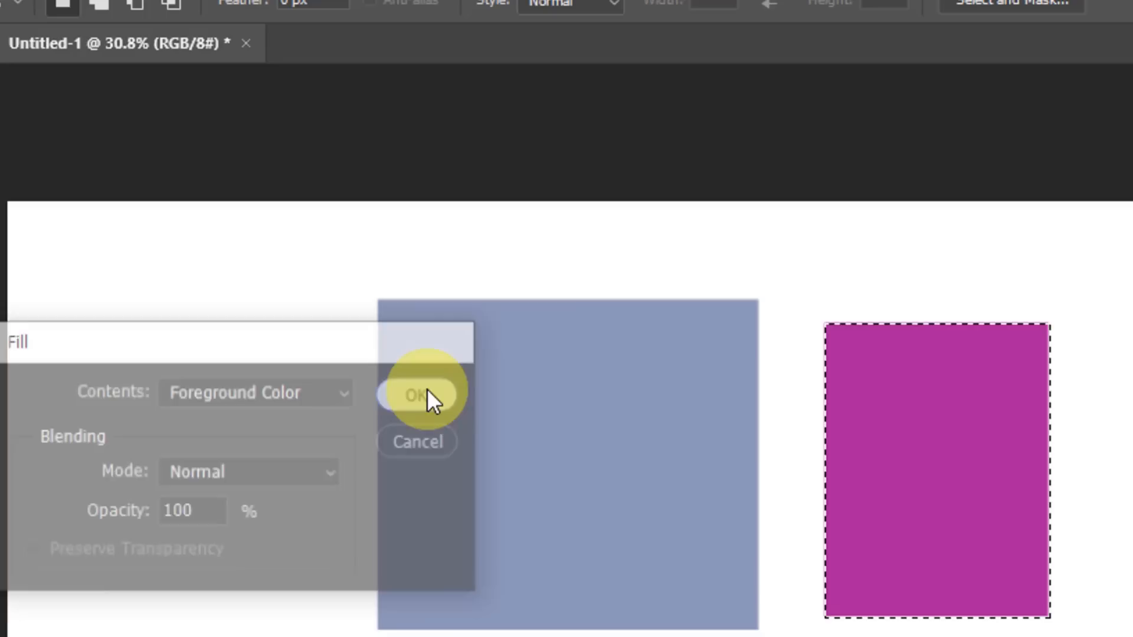
Draw a marquee selection closely around the magenta rectangle and clear it
{"action": "left_click", "coordinate": [563, 447]}
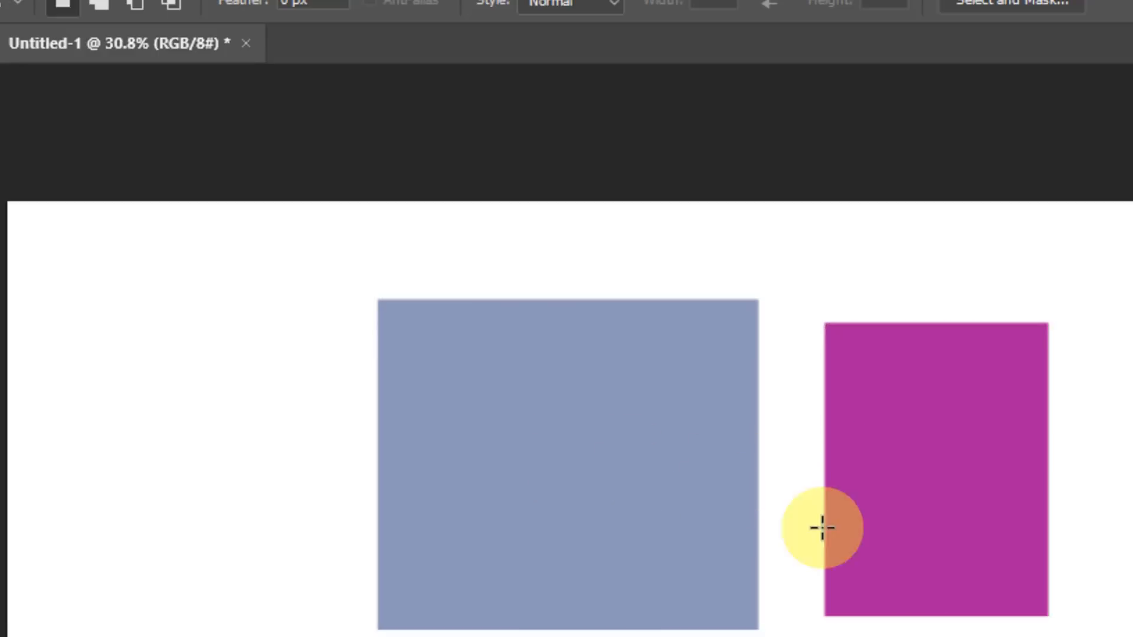
{"action": "left_click_drag", "start_coordinate": [824, 317], "coordinate": [1046, 621]}
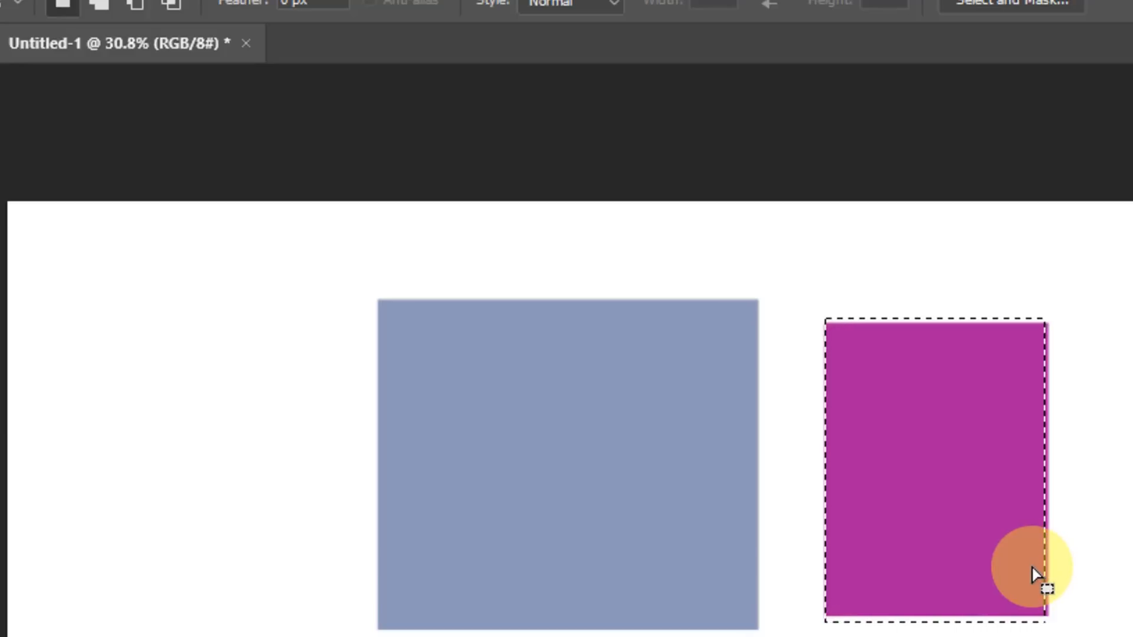
{"action": "left_click", "coordinate": [1033, 575]}
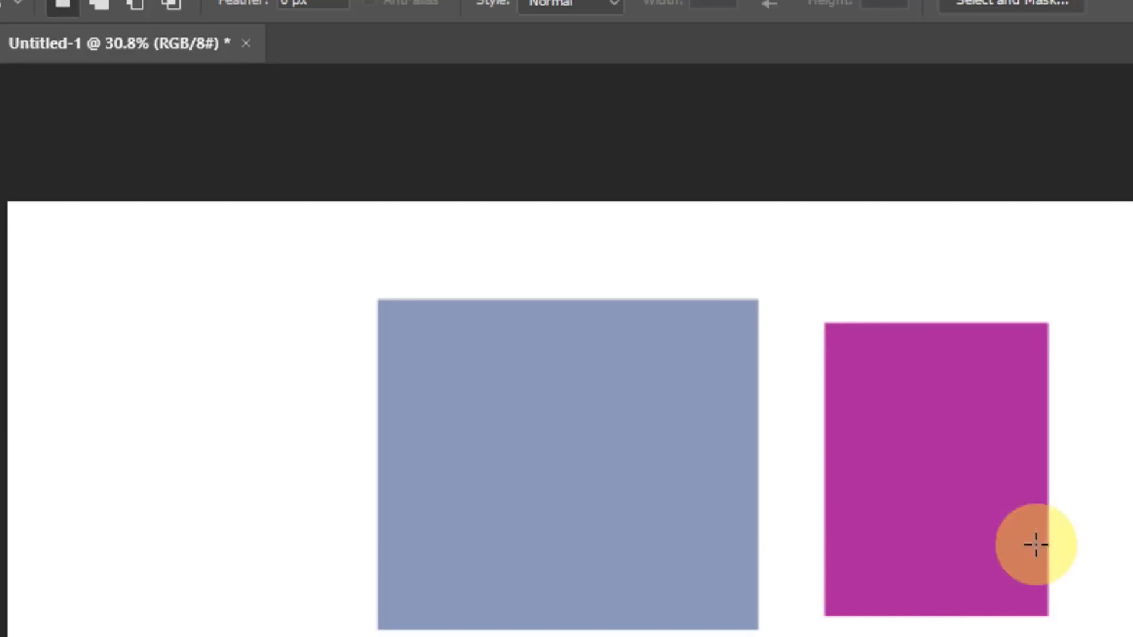
Fill a nearly square selection overlapping the blue square's lower-left corner with a green foreground color
{"action": "left_click_drag", "start_coordinate": [176, 414], "coordinate": [539, 636]}
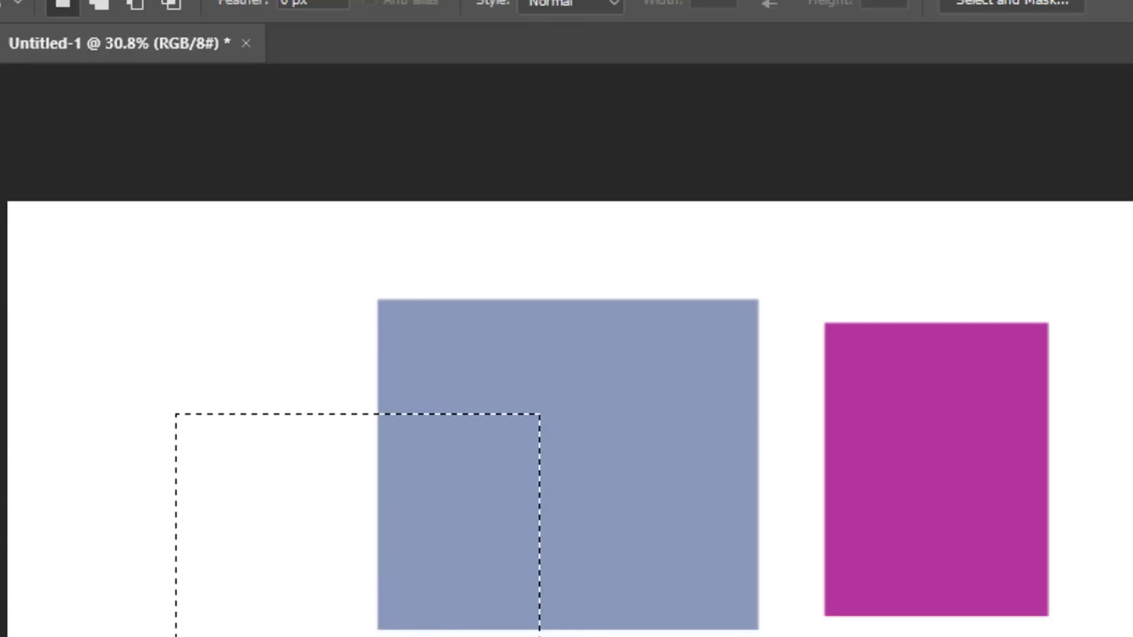
{"action": "left_click", "coordinate": [0, 636]}
{"action": "mouse_move", "coordinate": [908, 523]}
{"action": "left_mouse_down"}
{"action": "mouse_move", "coordinate": [900, 512]}
{"action": "mouse_move", "coordinate": [900, 521]}
{"action": "left_mouse_up"}
{"action": "left_click", "coordinate": [1110, 287]}
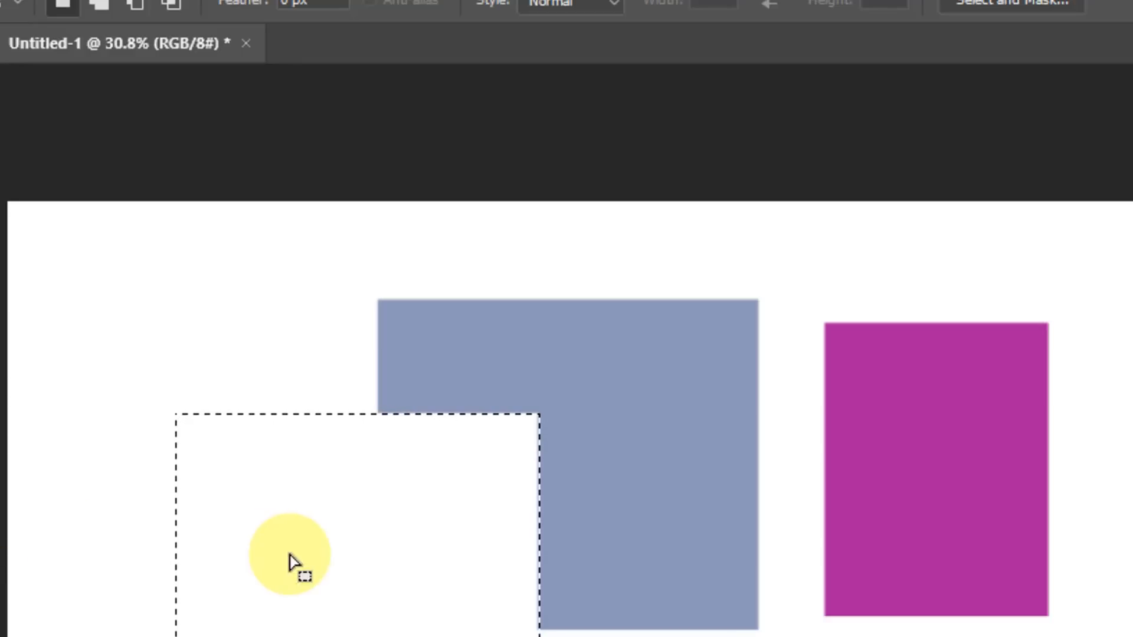
{"action": "key", "text": "alt"}
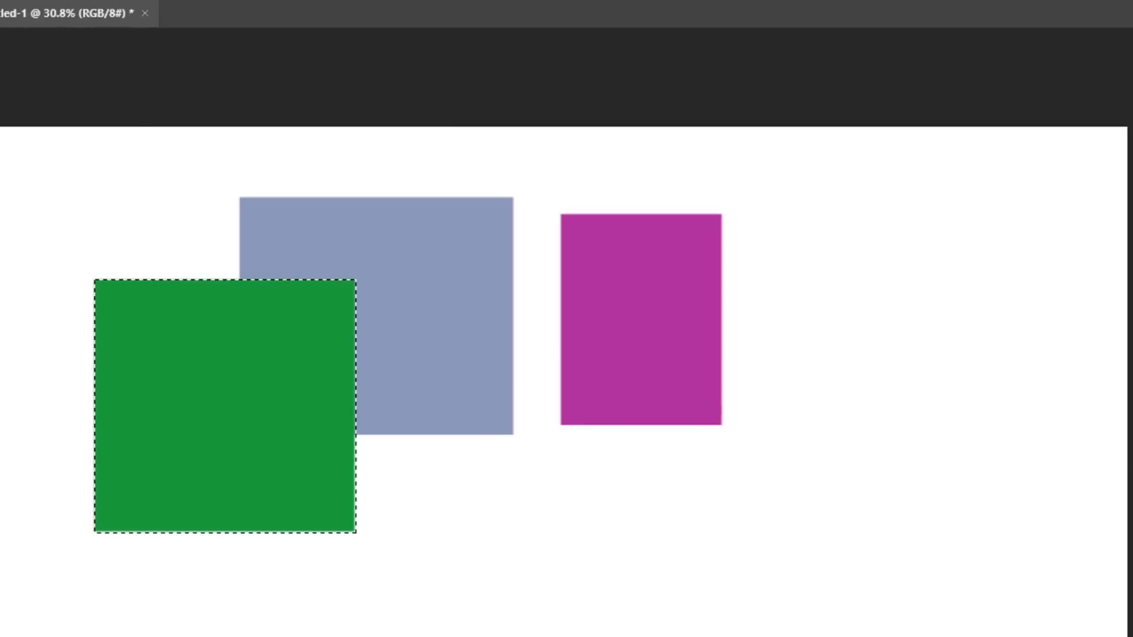
{"action": "mouse_move", "coordinate": [0, 265]}
{"action": "left_mouse_down"}
{"action": "mouse_move", "coordinate": [169, 284]}
{"action": "mouse_move", "coordinate": [167, 267]}
{"action": "mouse_move", "coordinate": [108, 292]}
{"action": "left_mouse_up"}
{"action": "left_click_drag", "start_coordinate": [25, 201], "coordinate": [21, 240]}
{"action": "mouse_move", "coordinate": [24, 202]}
{"action": "left_mouse_down"}
{"action": "mouse_move", "coordinate": [43, 236]}
{"action": "mouse_move", "coordinate": [39, 224]}
{"action": "left_mouse_up"}
{"action": "mouse_move", "coordinate": [40, 189]}
{"action": "left_mouse_down"}
{"action": "mouse_move", "coordinate": [60, 234]}
{"action": "mouse_move", "coordinate": [75, 223]}
{"action": "left_mouse_up"}
{"action": "mouse_move", "coordinate": [57, 212]}
{"action": "left_mouse_down"}
{"action": "mouse_move", "coordinate": [93, 203]}
{"action": "mouse_move", "coordinate": [132, 208]}
{"action": "left_mouse_up"}
{"action": "mouse_move", "coordinate": [161, 167]}
{"action": "left_mouse_down"}
{"action": "mouse_move", "coordinate": [167, 219]}
{"action": "mouse_move", "coordinate": [191, 221]}
{"action": "mouse_move", "coordinate": [211, 195]}
{"action": "mouse_move", "coordinate": [225, 231]}
{"action": "left_mouse_up"}
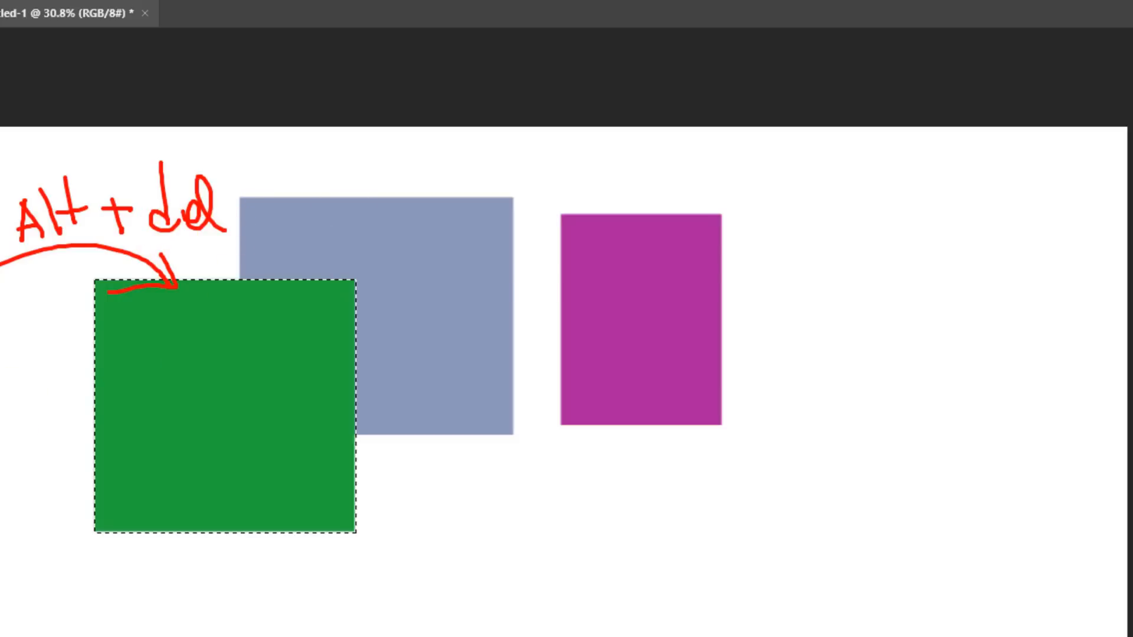
{"action": "mouse_move", "coordinate": [0, 436]}
{"action": "left_mouse_down"}
{"action": "mouse_move", "coordinate": [229, 492]}
{"action": "mouse_move", "coordinate": [227, 481]}
{"action": "left_mouse_up"}
{"action": "mouse_move", "coordinate": [214, 475]}
{"action": "left_mouse_down"}
{"action": "mouse_move", "coordinate": [234, 470]}
{"action": "mouse_move", "coordinate": [240, 547]}
{"action": "left_mouse_up"}
{"action": "mouse_move", "coordinate": [11, 532]}
{"action": "left_mouse_down"}
{"action": "mouse_move", "coordinate": [28, 566]}
{"action": "mouse_move", "coordinate": [57, 541]}
{"action": "mouse_move", "coordinate": [90, 568]}
{"action": "mouse_move", "coordinate": [133, 550]}
{"action": "mouse_move", "coordinate": [120, 551]}
{"action": "mouse_move", "coordinate": [155, 518]}
{"action": "mouse_move", "coordinate": [168, 563]}
{"action": "mouse_move", "coordinate": [208, 526]}
{"action": "left_mouse_up"}
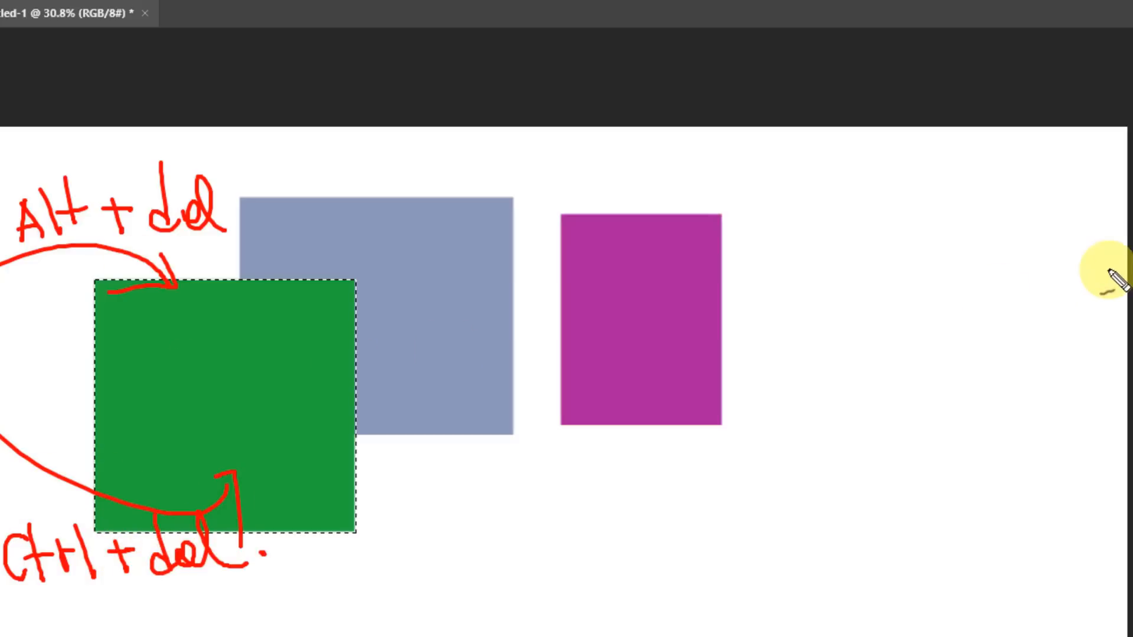
{"action": "left_click", "coordinate": [676, 416]}
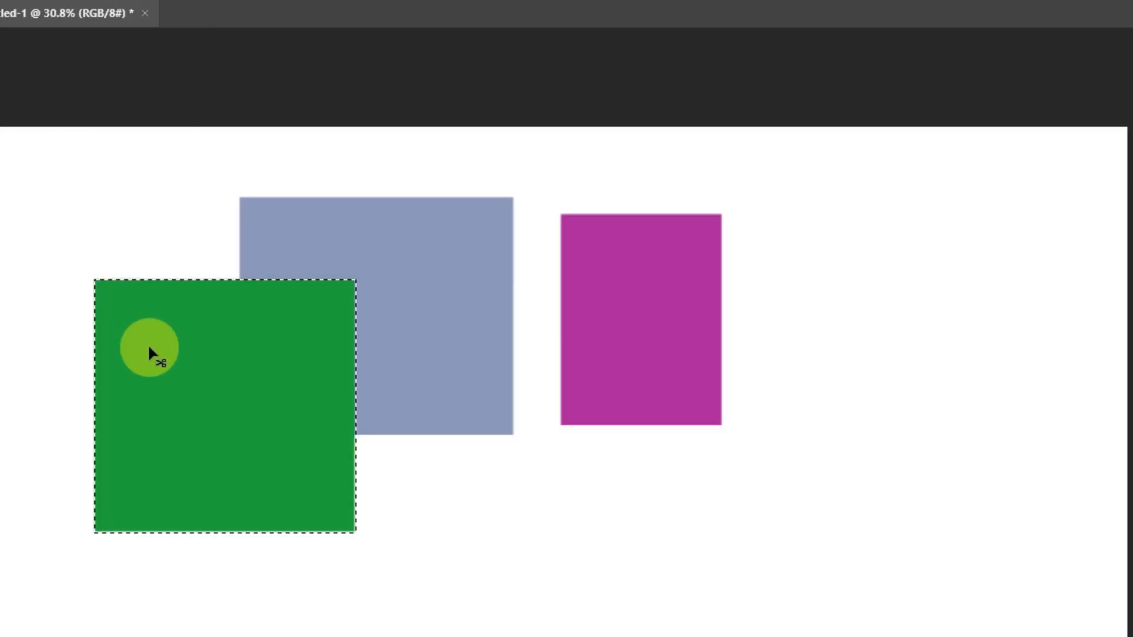
Move the selected green square with the Move Tool to the lower right of the magenta rectangle
{"action": "left_click_drag", "start_coordinate": [157, 344], "coordinate": [659, 342]}
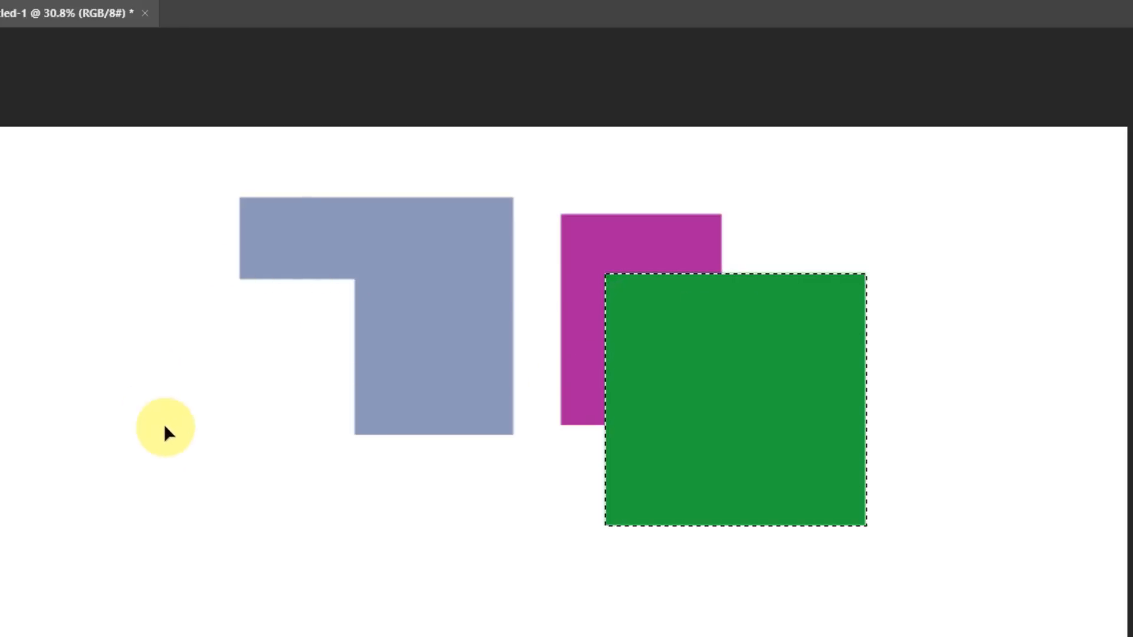
{"action": "left_click_drag", "start_coordinate": [777, 407], "coordinate": [269, 390]}
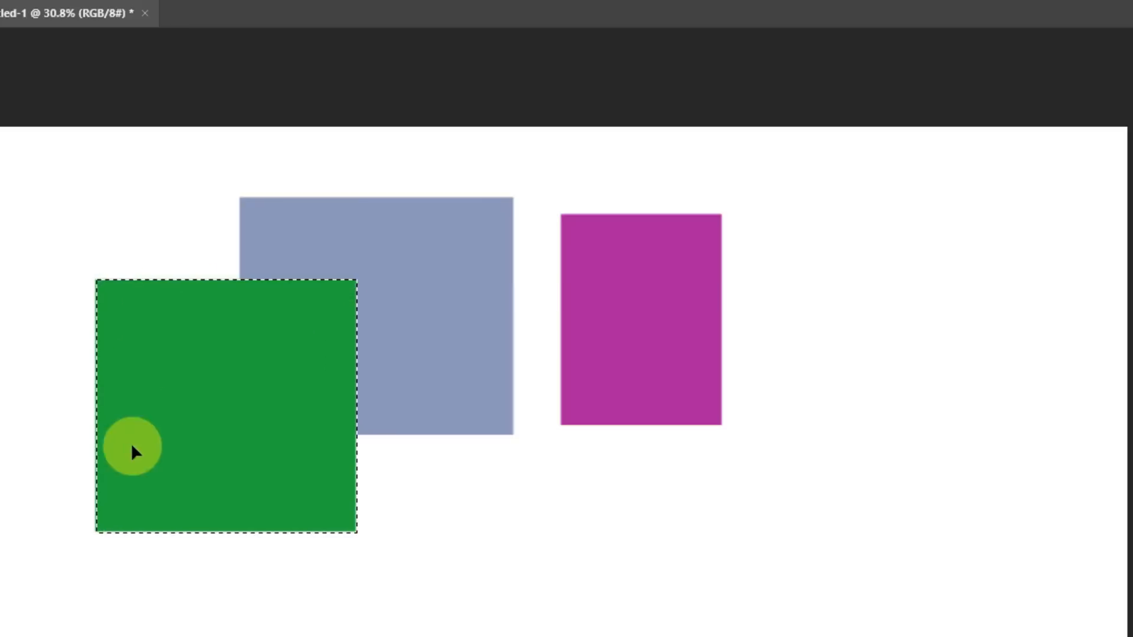
{"action": "left_click_drag", "start_coordinate": [269, 352], "coordinate": [735, 469]}
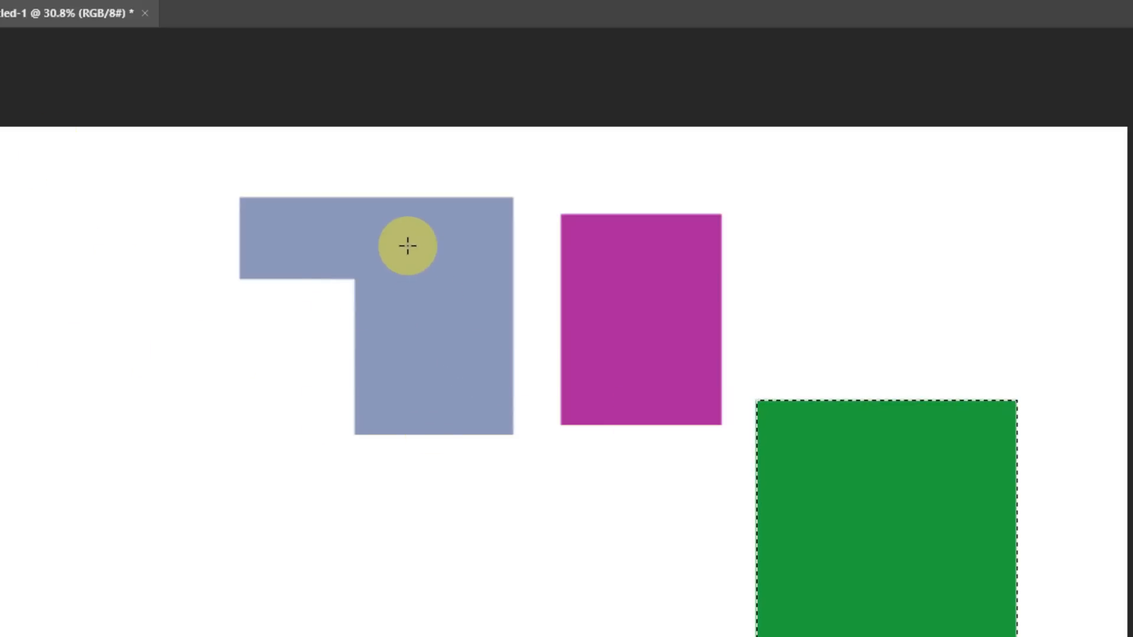
Select a rectangle spanning the blue and magenta shapes and move its pixels to the empty area at their lower left
{"action": "left_click_drag", "start_coordinate": [406, 245], "coordinate": [631, 419]}
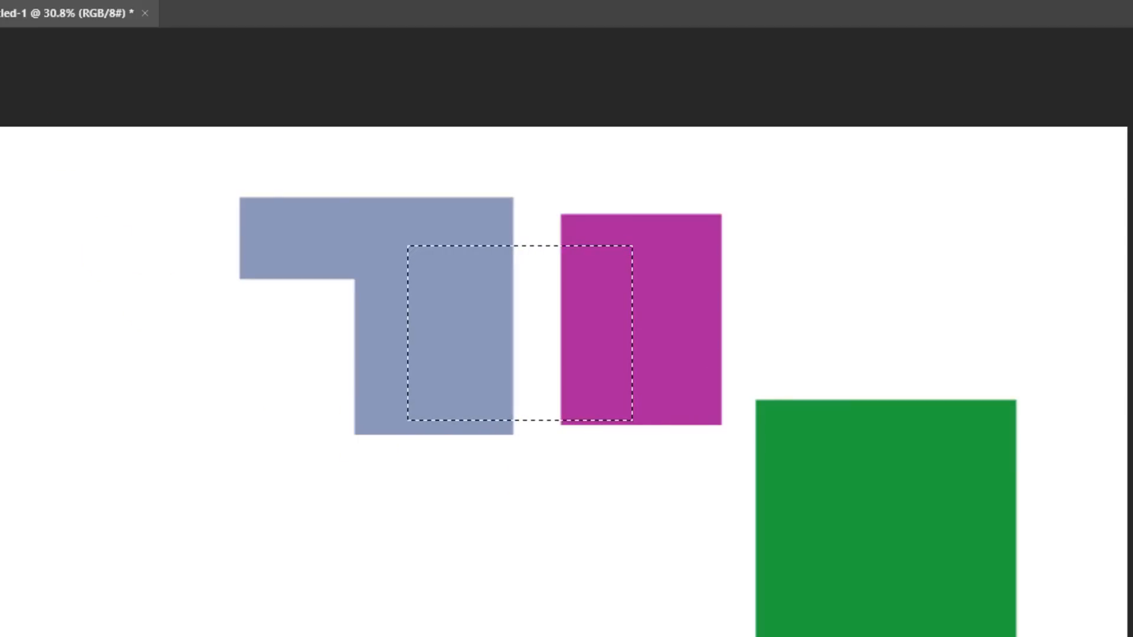
{"action": "key", "text": "v"}
{"action": "left_click_drag", "start_coordinate": [454, 344], "coordinate": [143, 547]}
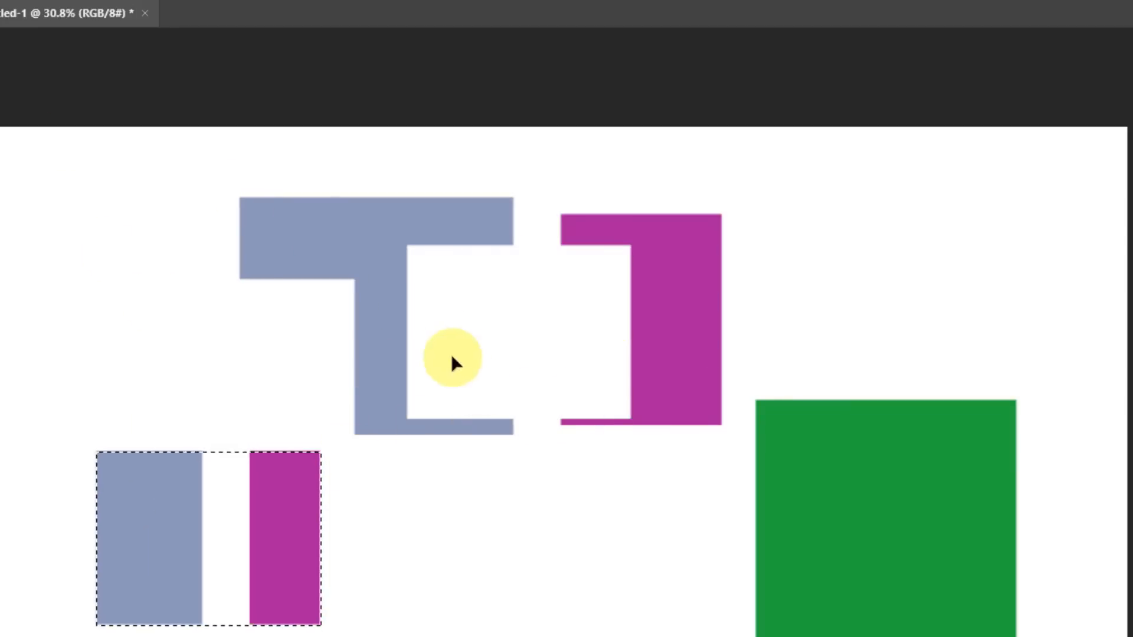
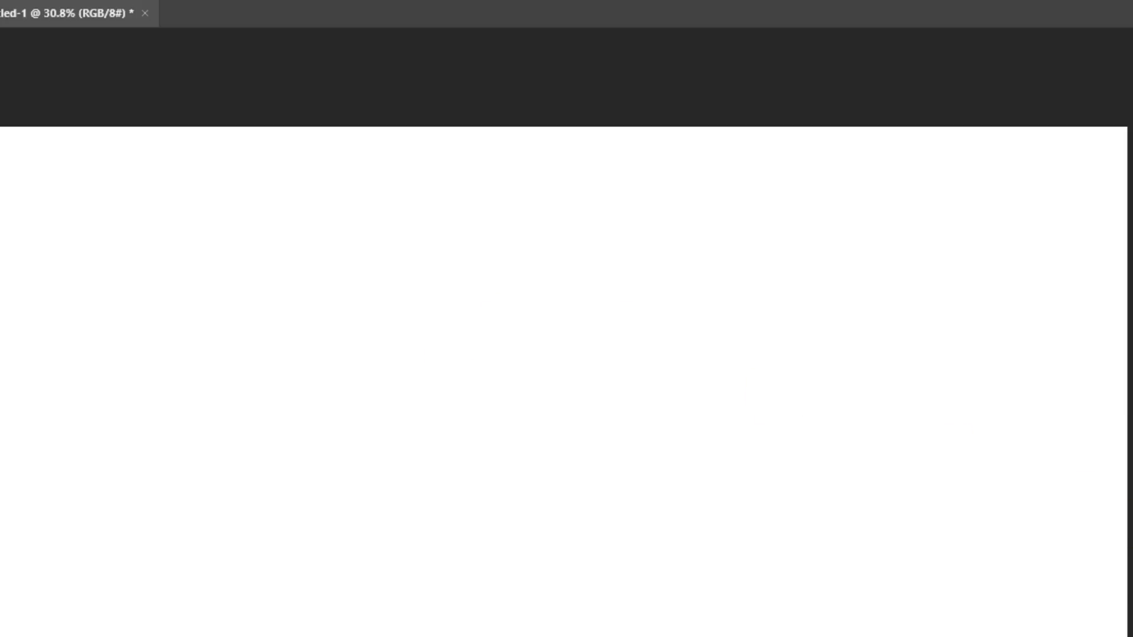
Detach the Layers panel and place it over the right part of the canvas
{"action": "left_click_drag", "start_coordinate": [1128, 227], "coordinate": [867, 132]}
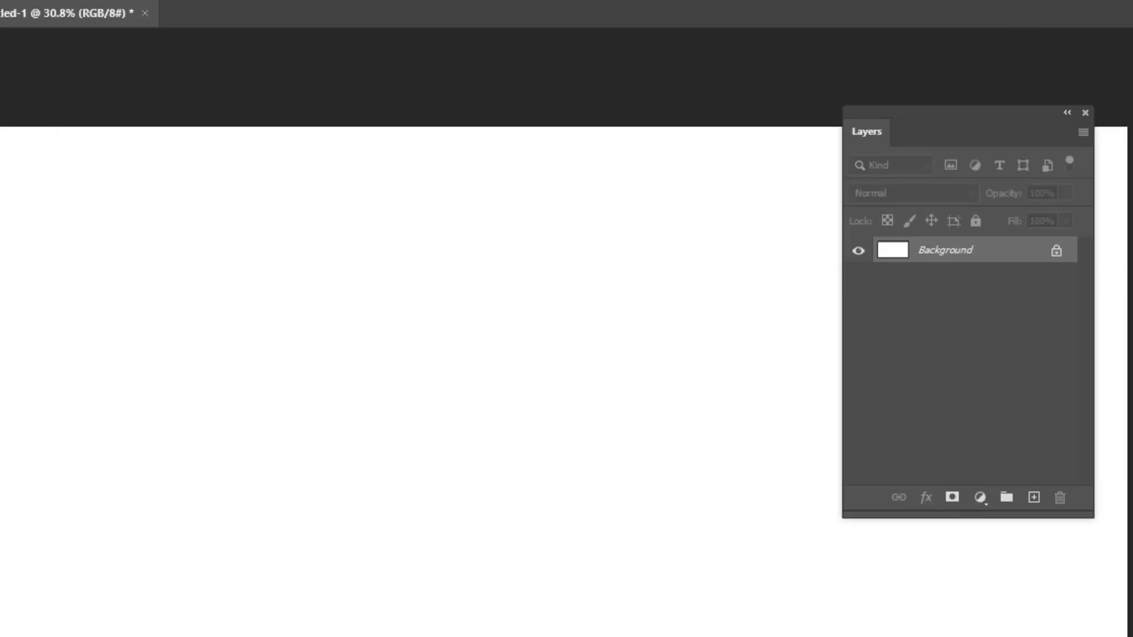
Switch from a rectangular selection to the Elliptical Marquee Tool, draw a nearly circular selection in the canvas's upper left and deselect it
{"action": "left_click_drag", "start_coordinate": [128, 193], "coordinate": [344, 440]}
{"action": "right_click", "coordinate": [1, 40]}
{"action": "left_click", "coordinate": [34, 59]}
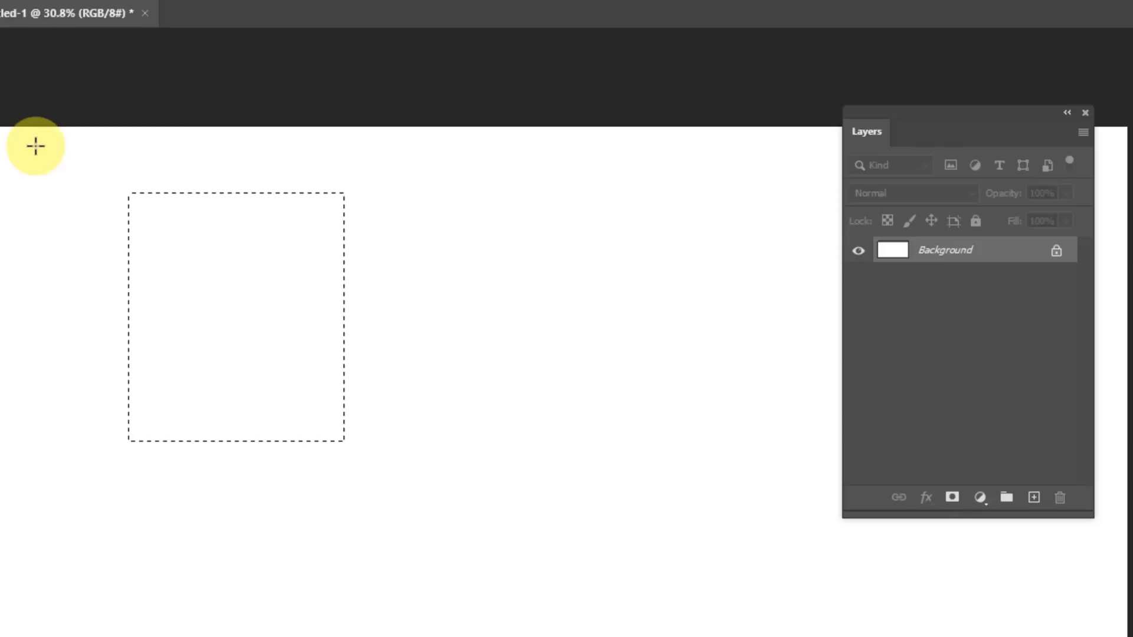
{"action": "left_click", "coordinate": [86, 190]}
{"action": "left_click_drag", "start_coordinate": [86, 190], "coordinate": [331, 432]}
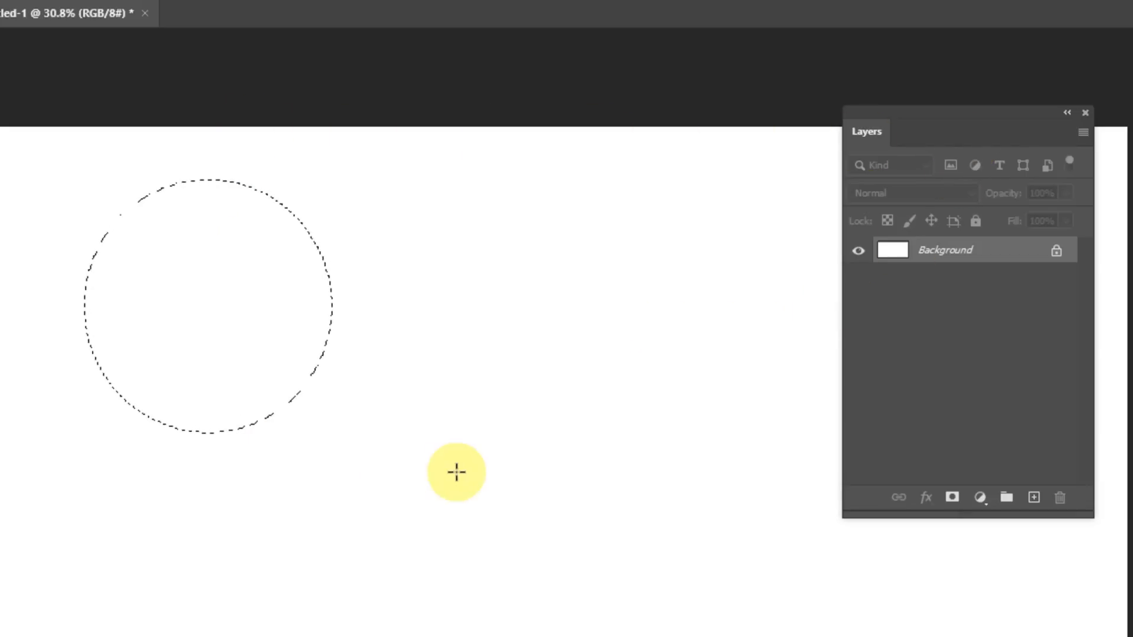
{"action": "left_click", "coordinate": [481, 422]}
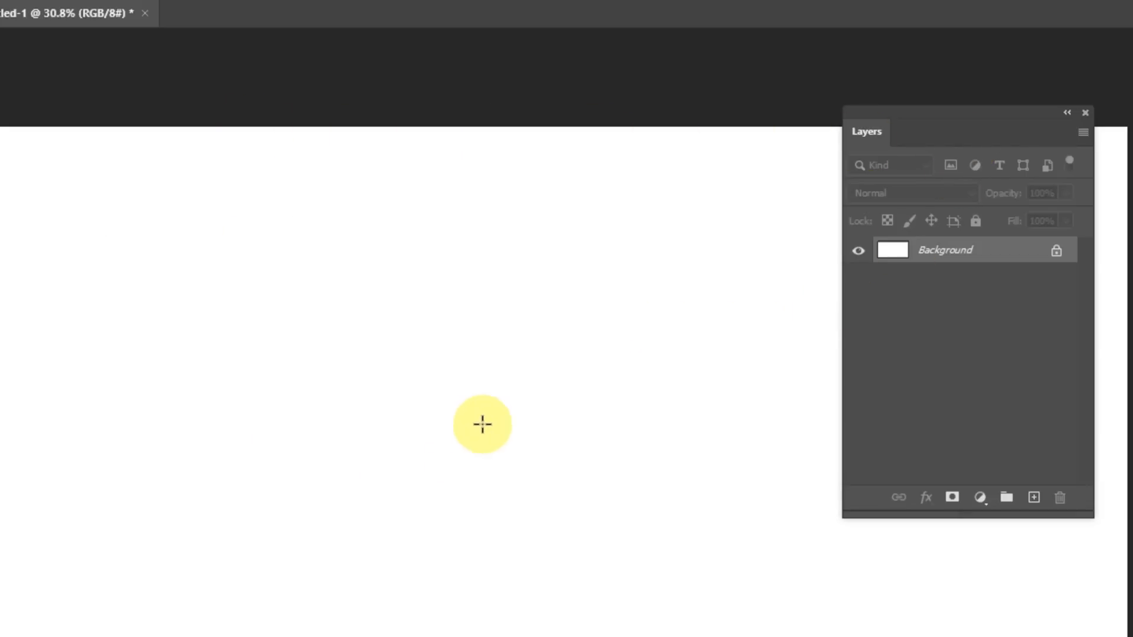
Add a new layer above the Background and draw a nearly circular selection in the upper-left part of the canvas
{"action": "left_click", "coordinate": [1038, 506]}
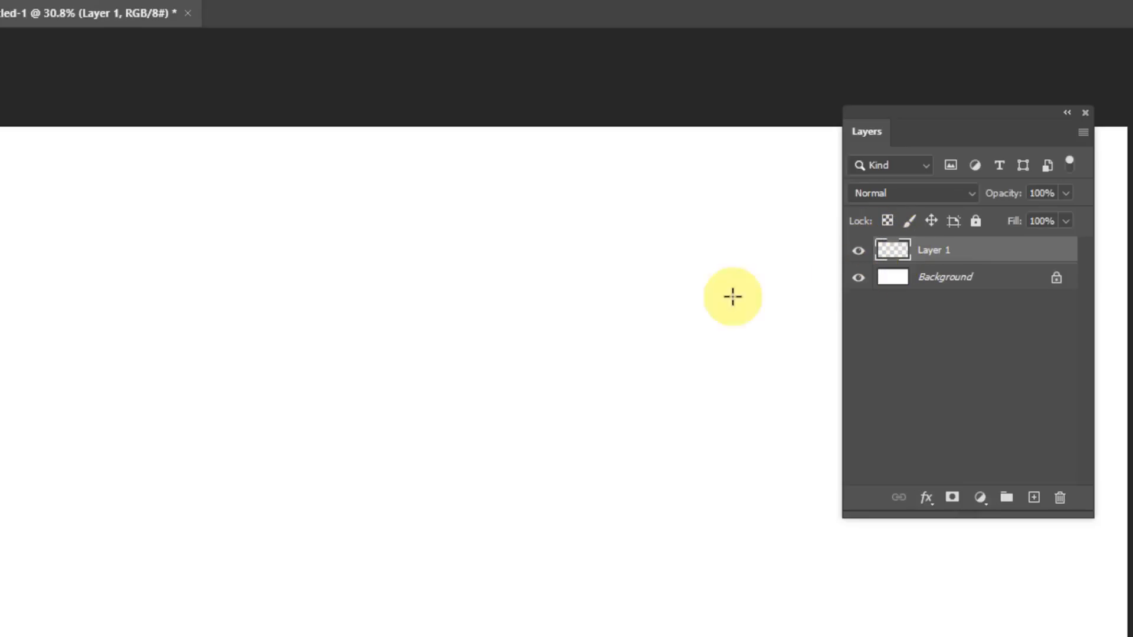
{"action": "left_click_drag", "start_coordinate": [98, 180], "coordinate": [318, 421]}
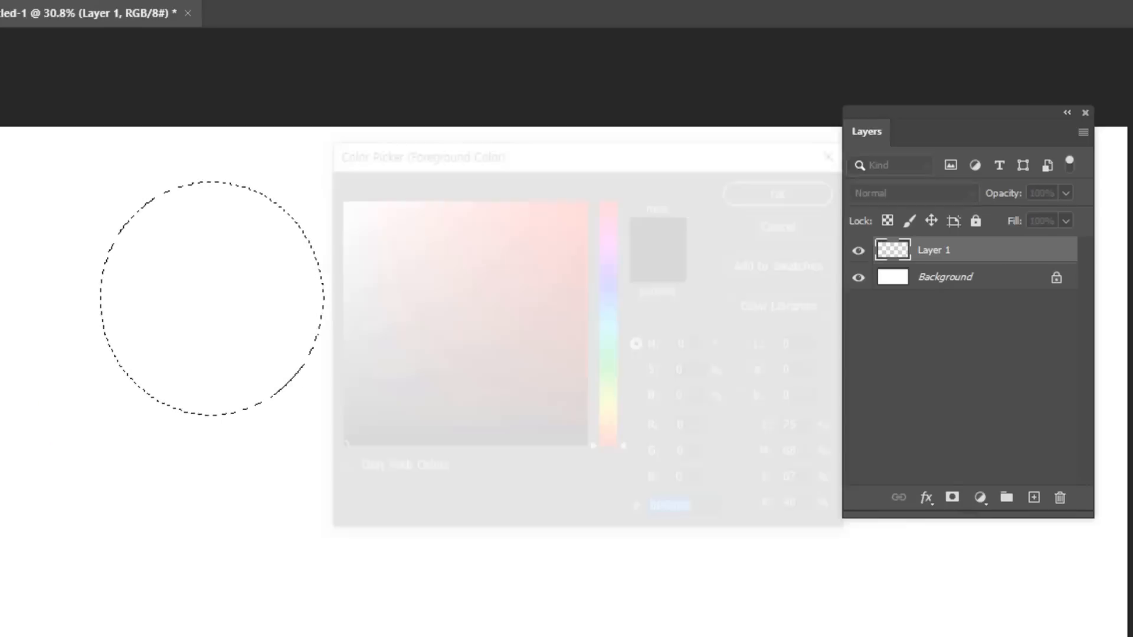
Set the foreground color to pure red ff0000, fill the circular selection on Layer 1 with it and deselect
{"action": "left_click_drag", "start_coordinate": [524, 331], "coordinate": [607, 182]}
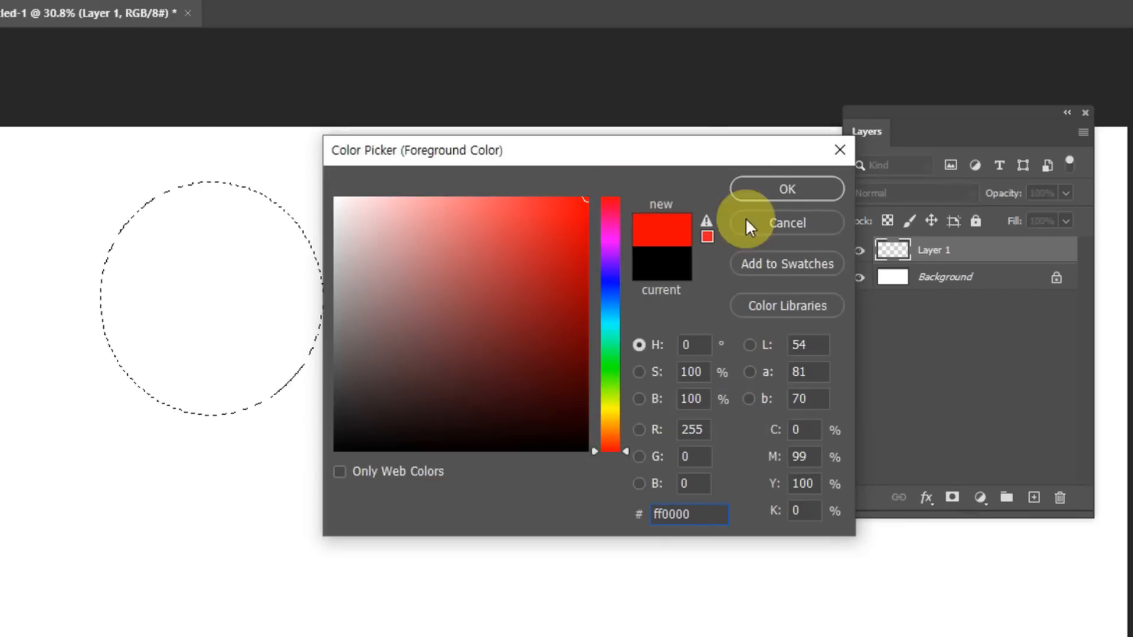
{"action": "left_click", "coordinate": [766, 188]}
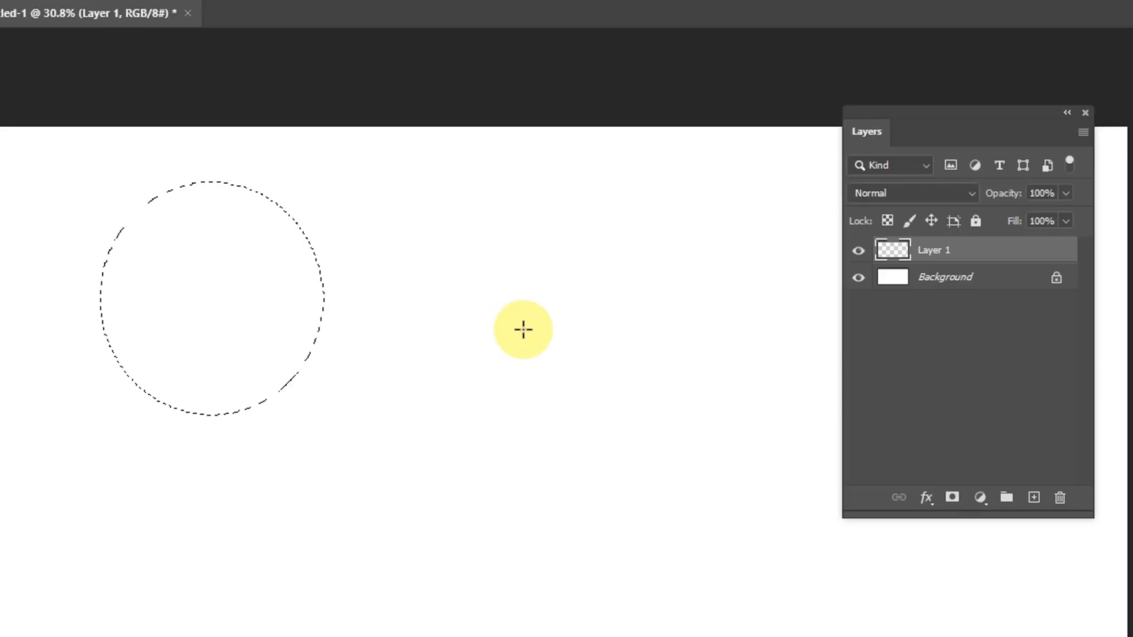
{"action": "key", "text": "alt+BackSpace"}
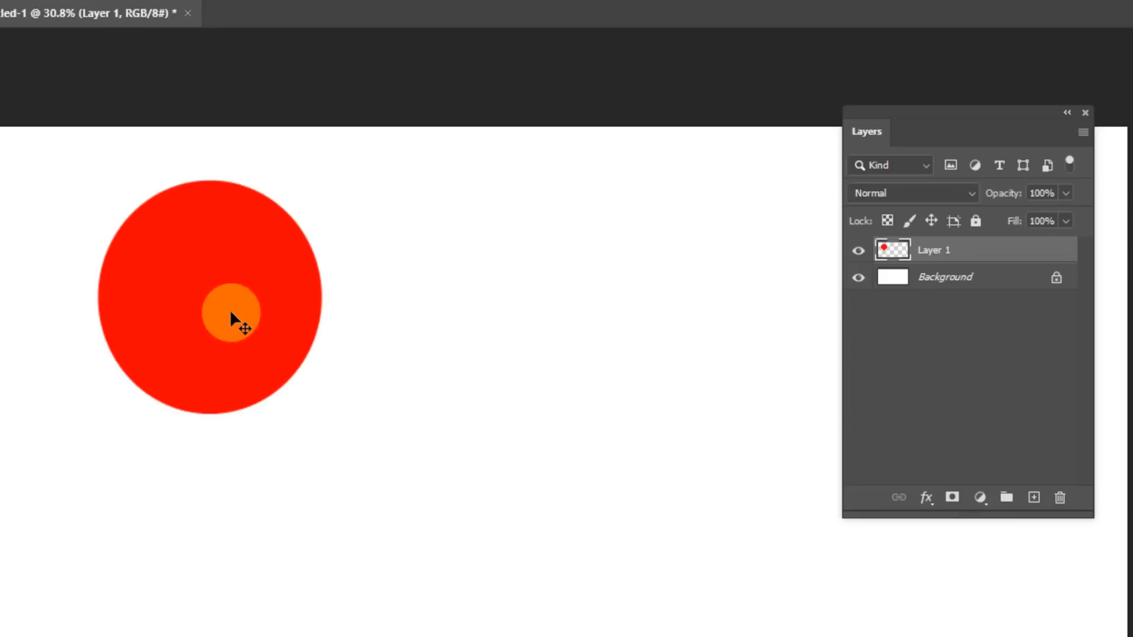
Move the red circle on Layer 1 toward the lower right and return it to the canvas's upper left
{"action": "left_click_drag", "start_coordinate": [212, 299], "coordinate": [594, 415]}
{"action": "left_click_drag", "start_coordinate": [502, 400], "coordinate": [207, 301]}
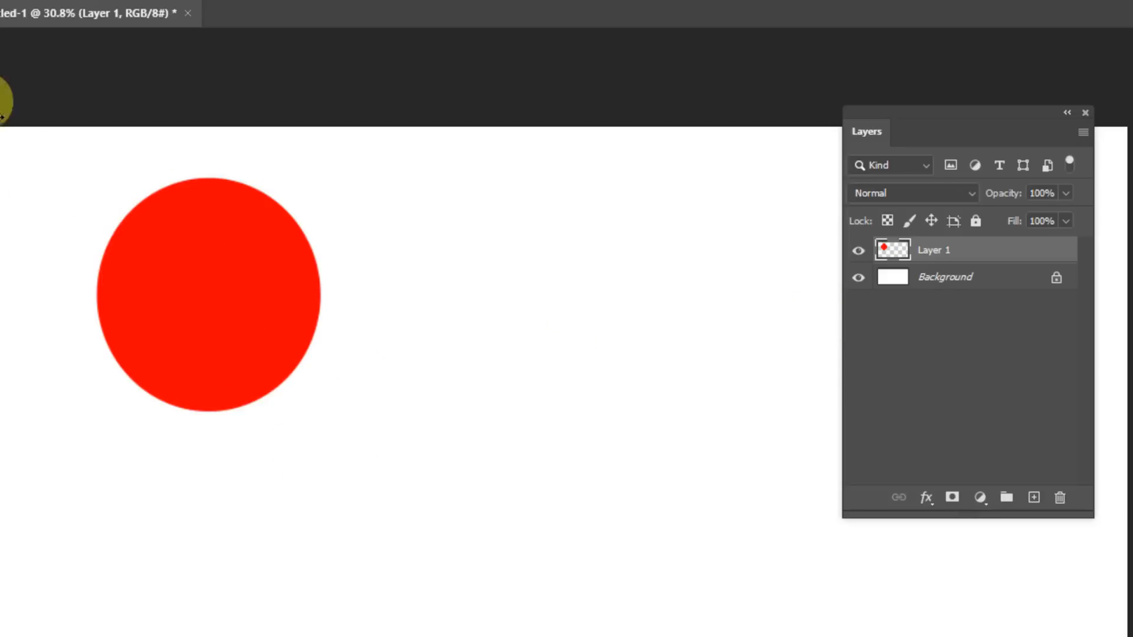
Draw a circular selection overlapping the red circle's right side, fill it on Layer 1 with blue 003cff and deselect
{"action": "left_click_drag", "start_coordinate": [220, 200], "coordinate": [477, 463]}
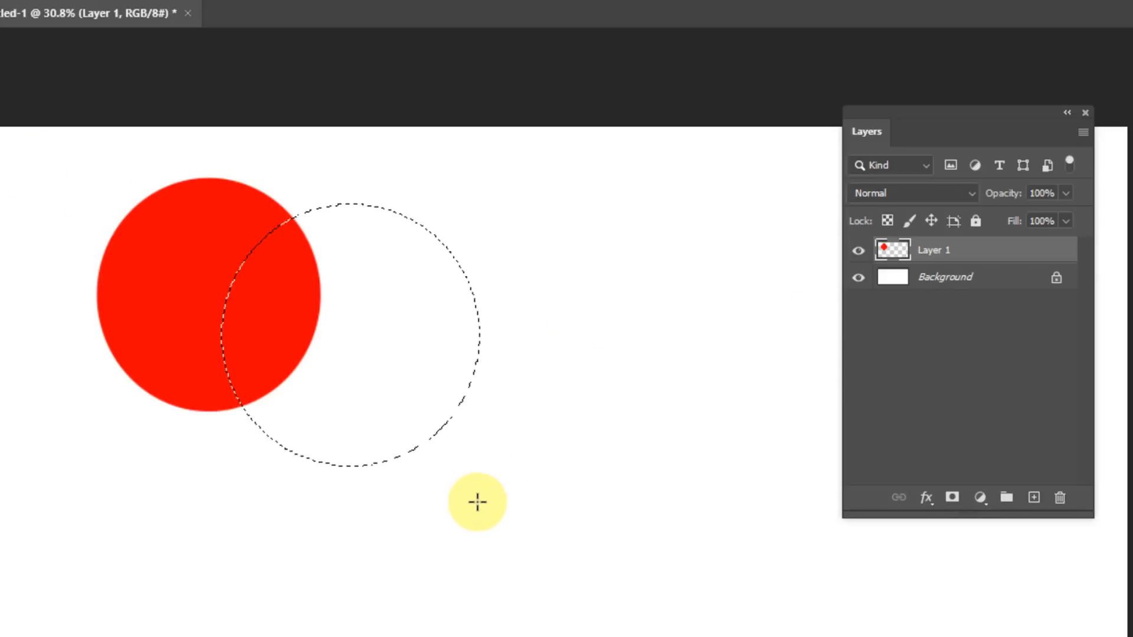
{"action": "left_click", "coordinate": [2, 415]}
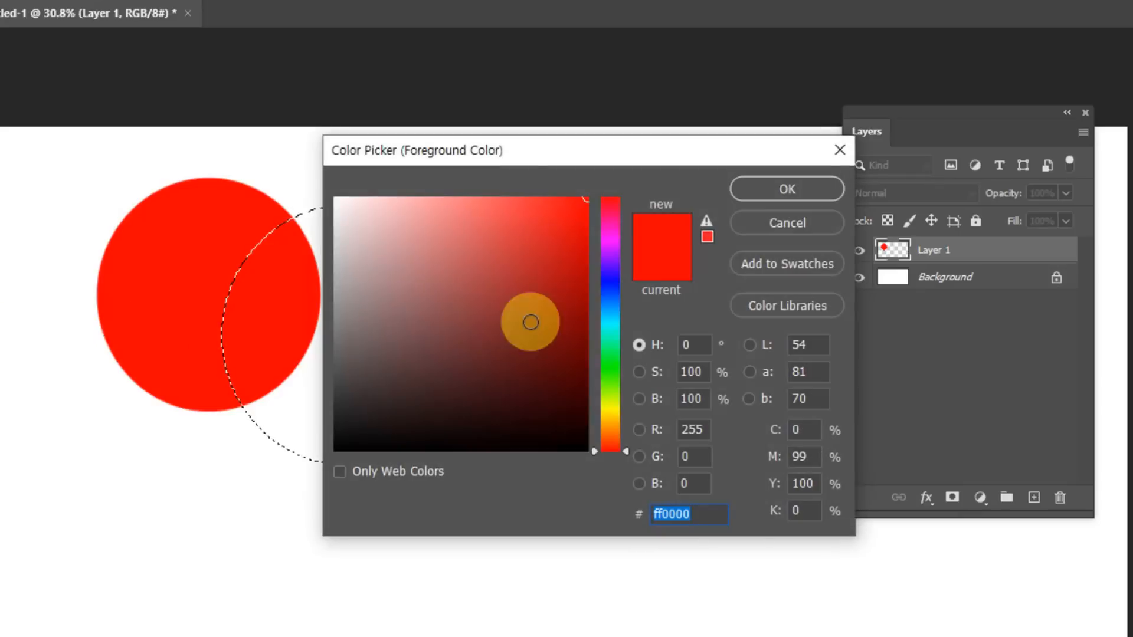
{"action": "left_click", "coordinate": [611, 290]}
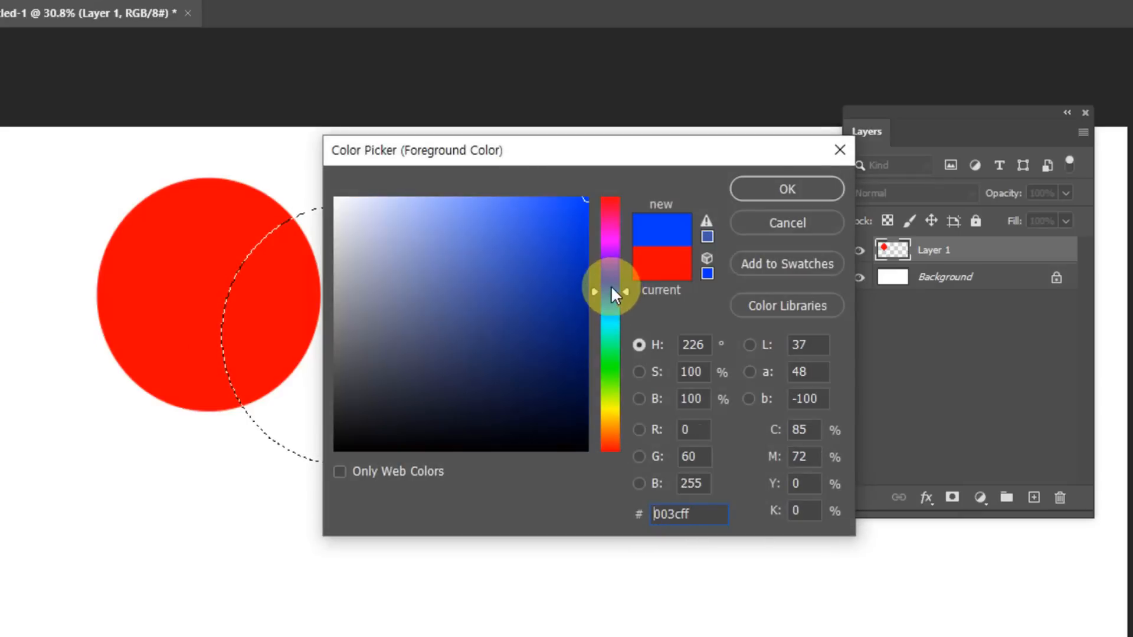
{"action": "left_click", "coordinate": [771, 184]}
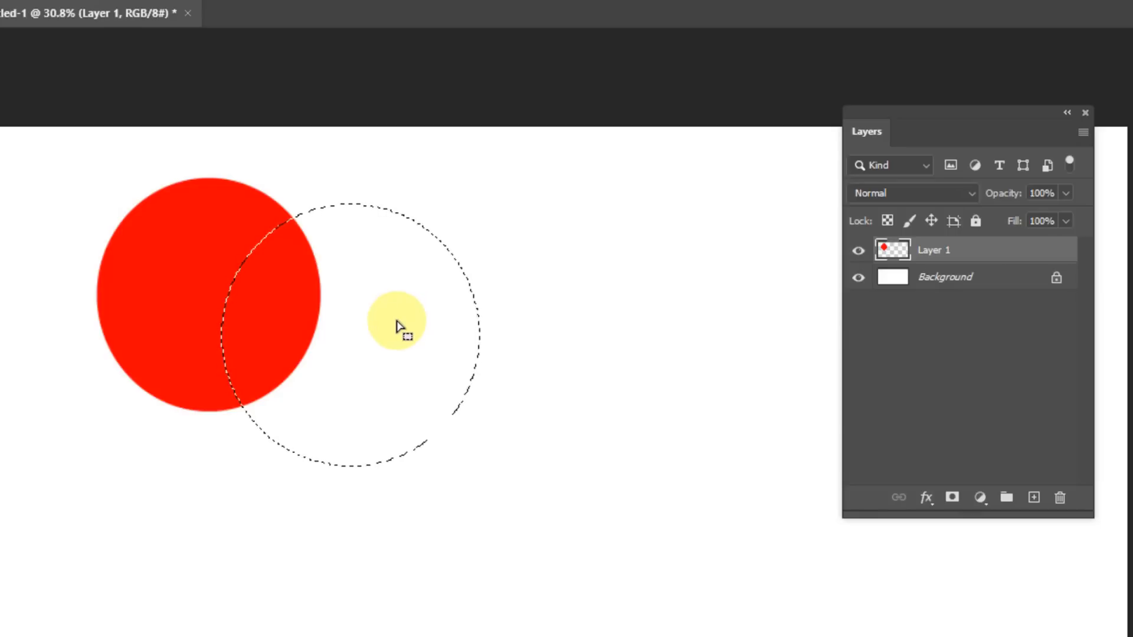
{"action": "key", "text": "alt+BackSpace"}
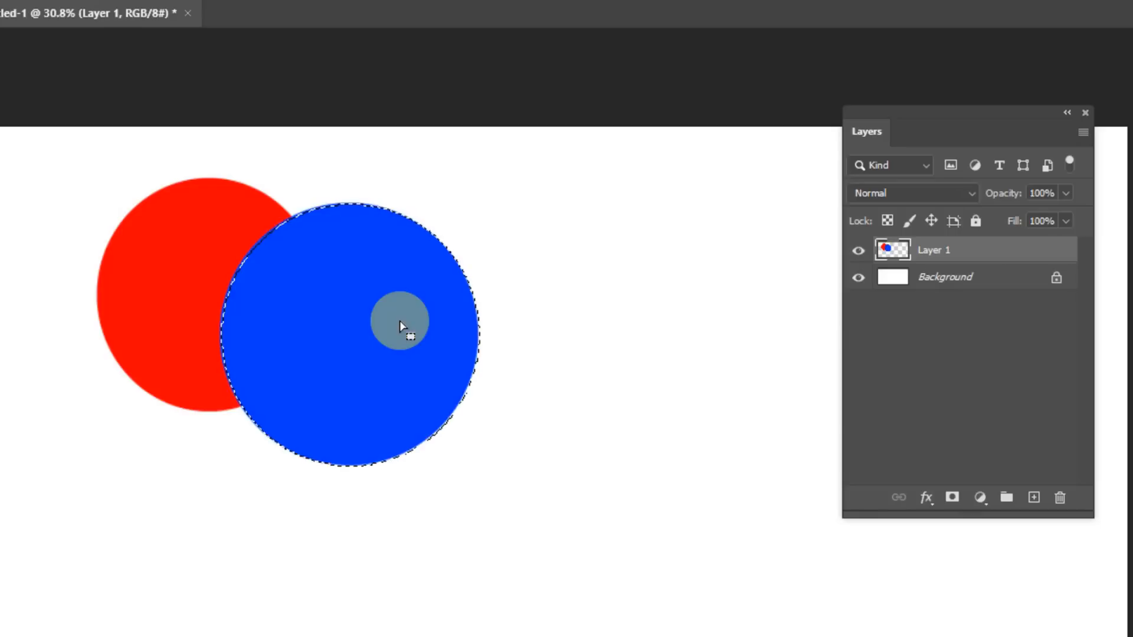
{"action": "key", "text": "ctrl+d"}
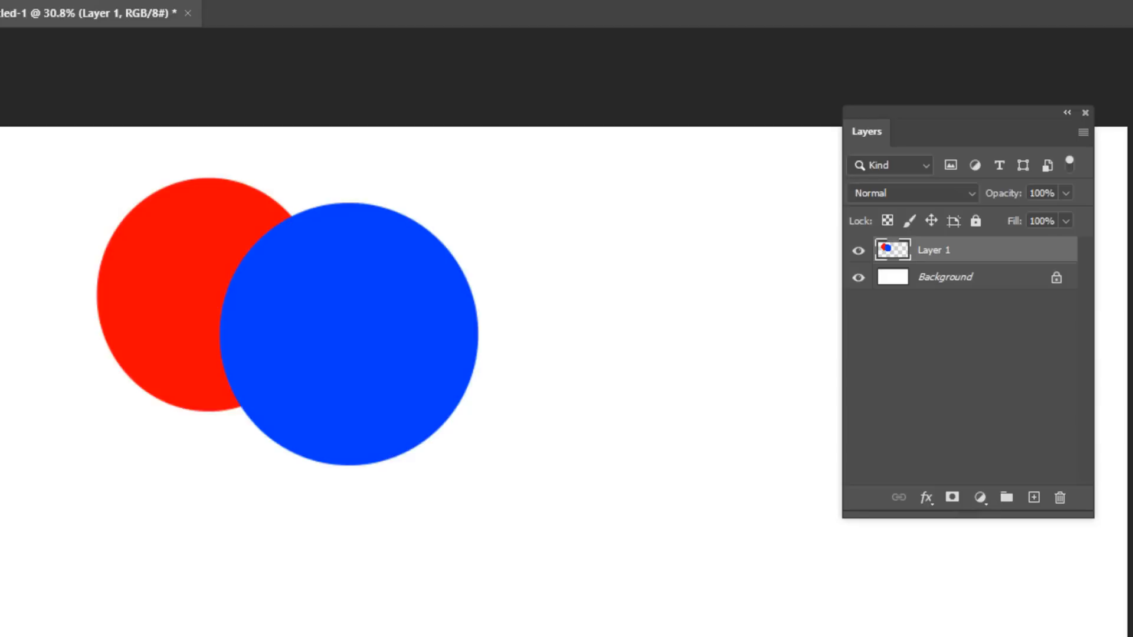
Move the red and blue circles together on Layer 1, select the Background layer briefly, and make Layer 1 active again
{"action": "left_click_drag", "start_coordinate": [305, 249], "coordinate": [381, 320]}
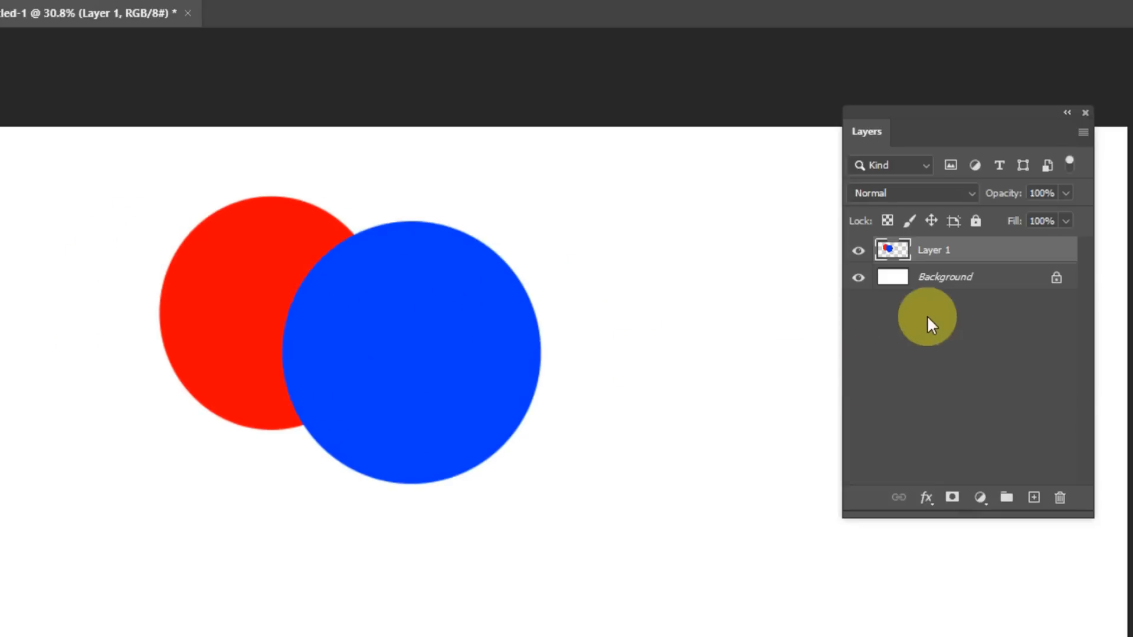
{"action": "left_click", "coordinate": [937, 282]}
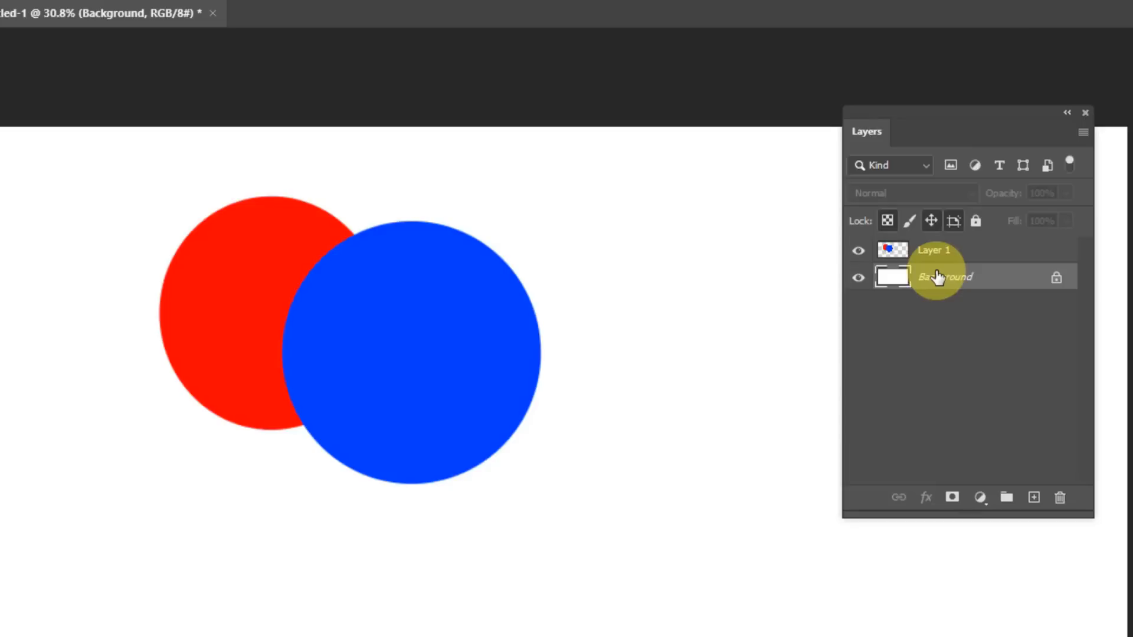
{"action": "left_click", "coordinate": [932, 250]}
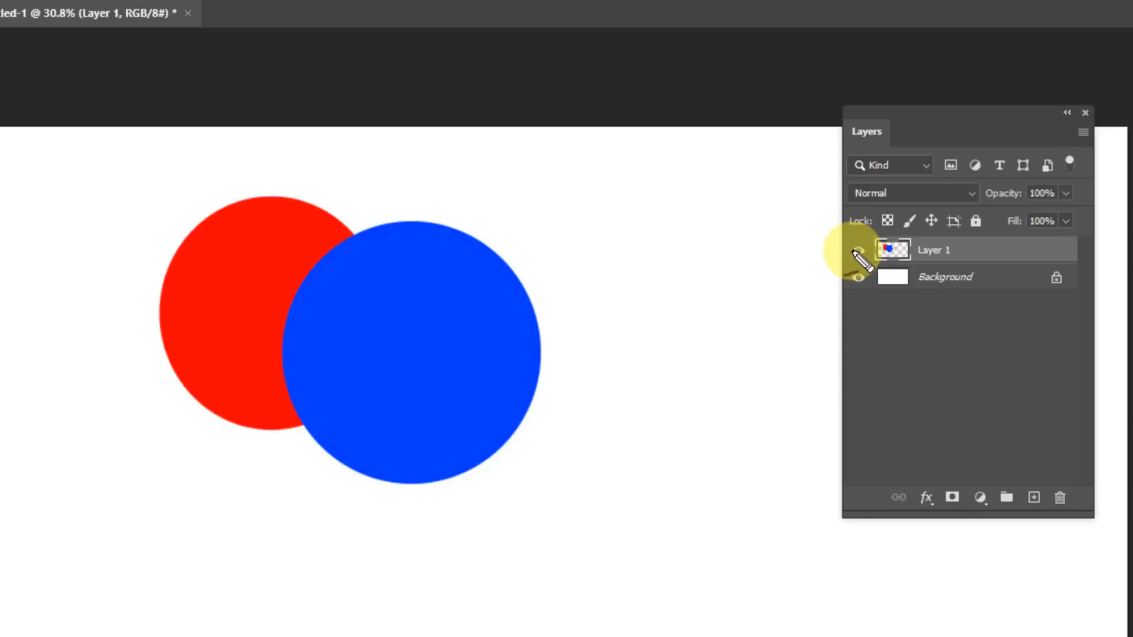
{"action": "mouse_move", "coordinate": [875, 253]}
{"action": "left_mouse_down"}
{"action": "mouse_move", "coordinate": [545, 308]}
{"action": "mouse_move", "coordinate": [563, 284]}
{"action": "mouse_move", "coordinate": [548, 316]}
{"action": "mouse_move", "coordinate": [527, 307]}
{"action": "left_mouse_up"}
{"action": "left_click_drag", "start_coordinate": [527, 308], "coordinate": [571, 325]}
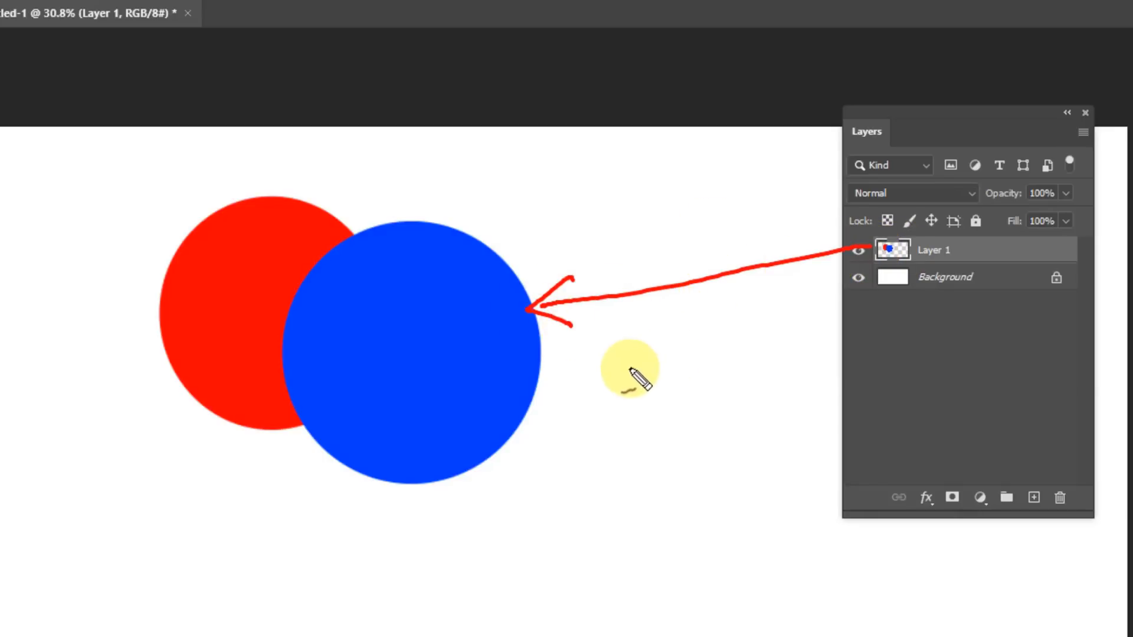
{"action": "left_click_drag", "start_coordinate": [276, 237], "coordinate": [326, 187]}
{"action": "mouse_move", "coordinate": [314, 175]}
{"action": "left_mouse_down"}
{"action": "mouse_move", "coordinate": [326, 171]}
{"action": "mouse_move", "coordinate": [326, 208]}
{"action": "left_mouse_up"}
{"action": "mouse_move", "coordinate": [357, 151]}
{"action": "left_mouse_down"}
{"action": "mouse_move", "coordinate": [389, 172]}
{"action": "mouse_move", "coordinate": [425, 131]}
{"action": "left_mouse_up"}
{"action": "left_click_drag", "start_coordinate": [404, 154], "coordinate": [443, 152]}
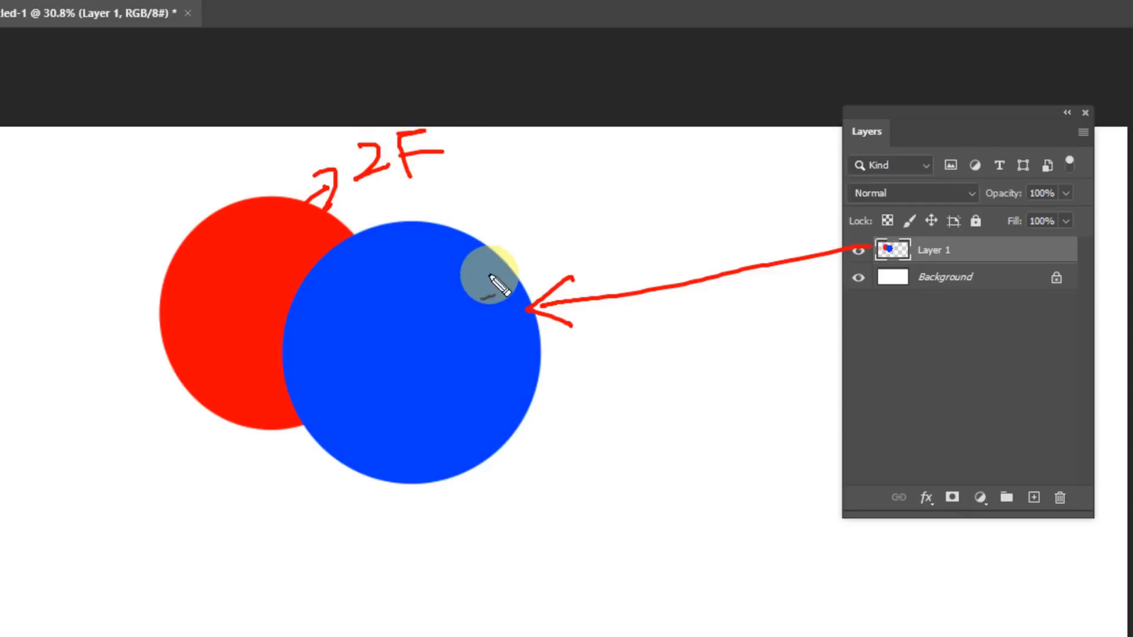
{"action": "left_click_drag", "start_coordinate": [479, 271], "coordinate": [534, 224]}
{"action": "mouse_move", "coordinate": [522, 218]}
{"action": "left_mouse_down"}
{"action": "mouse_move", "coordinate": [557, 214]}
{"action": "mouse_move", "coordinate": [540, 239]}
{"action": "left_mouse_up"}
{"action": "mouse_move", "coordinate": [569, 201]}
{"action": "left_mouse_down"}
{"action": "mouse_move", "coordinate": [577, 222]}
{"action": "mouse_move", "coordinate": [596, 218]}
{"action": "left_mouse_up"}
{"action": "mouse_move", "coordinate": [634, 170]}
{"action": "left_mouse_down"}
{"action": "mouse_move", "coordinate": [620, 220]}
{"action": "mouse_move", "coordinate": [649, 181]}
{"action": "left_mouse_up"}
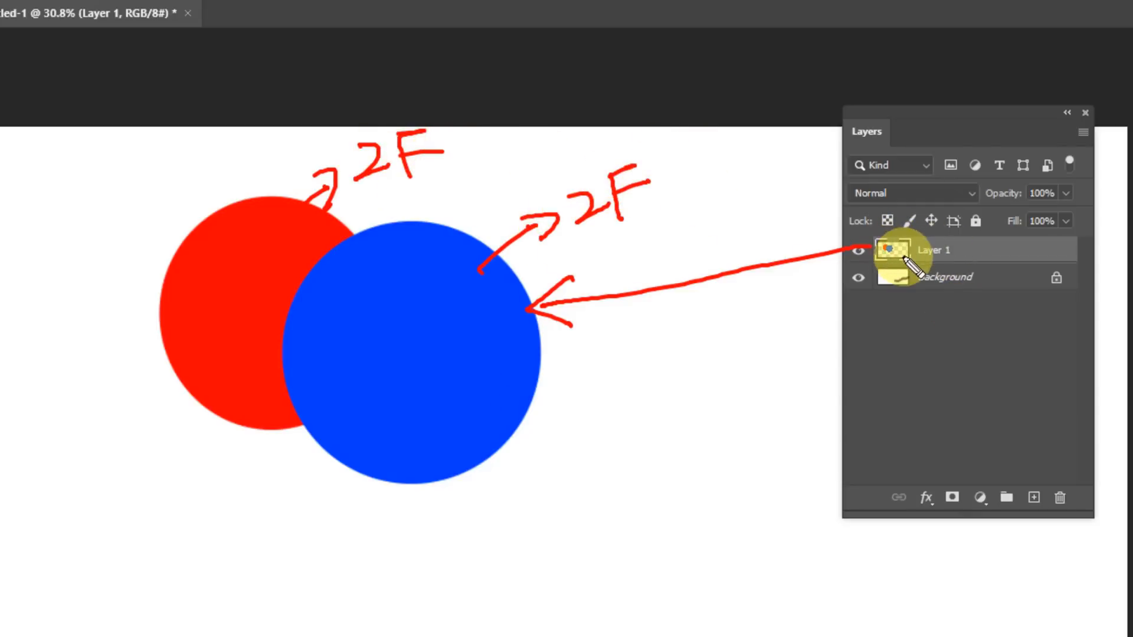
{"action": "mouse_move", "coordinate": [909, 257]}
{"action": "left_mouse_down"}
{"action": "mouse_move", "coordinate": [866, 246]}
{"action": "mouse_move", "coordinate": [890, 219]}
{"action": "mouse_move", "coordinate": [920, 253]}
{"action": "left_mouse_up"}
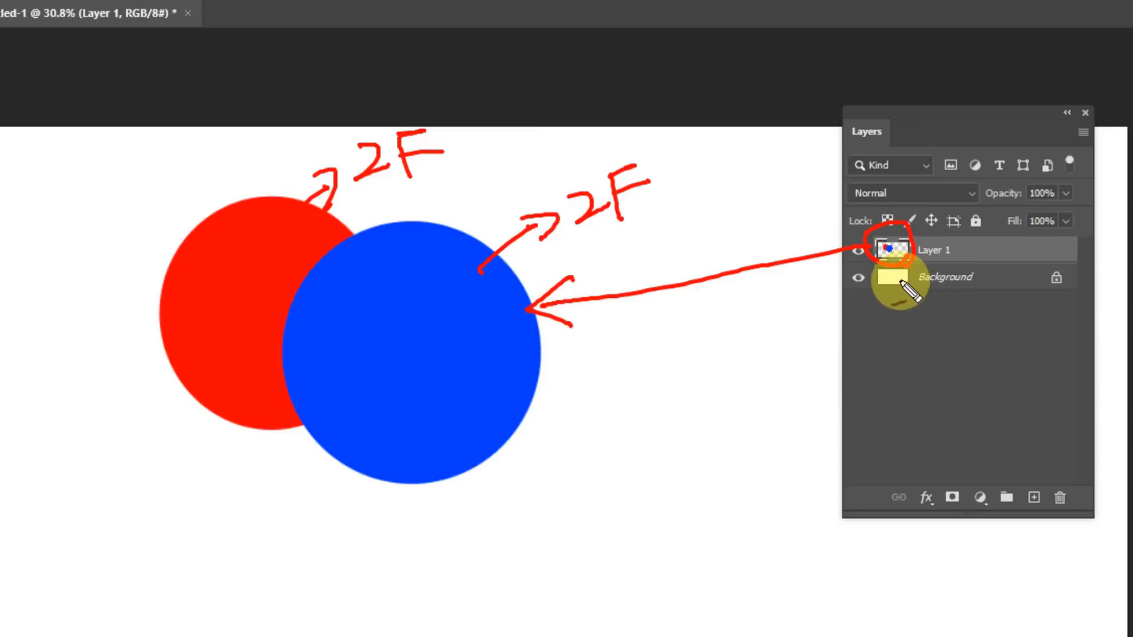
{"action": "mouse_move", "coordinate": [920, 287]}
{"action": "left_mouse_down"}
{"action": "mouse_move", "coordinate": [939, 287]}
{"action": "mouse_move", "coordinate": [917, 293]}
{"action": "mouse_move", "coordinate": [930, 336]}
{"action": "mouse_move", "coordinate": [942, 314]}
{"action": "mouse_move", "coordinate": [957, 360]}
{"action": "left_mouse_up"}
{"action": "left_click_drag", "start_coordinate": [984, 321], "coordinate": [972, 367]}
{"action": "left_click_drag", "start_coordinate": [971, 344], "coordinate": [990, 350]}
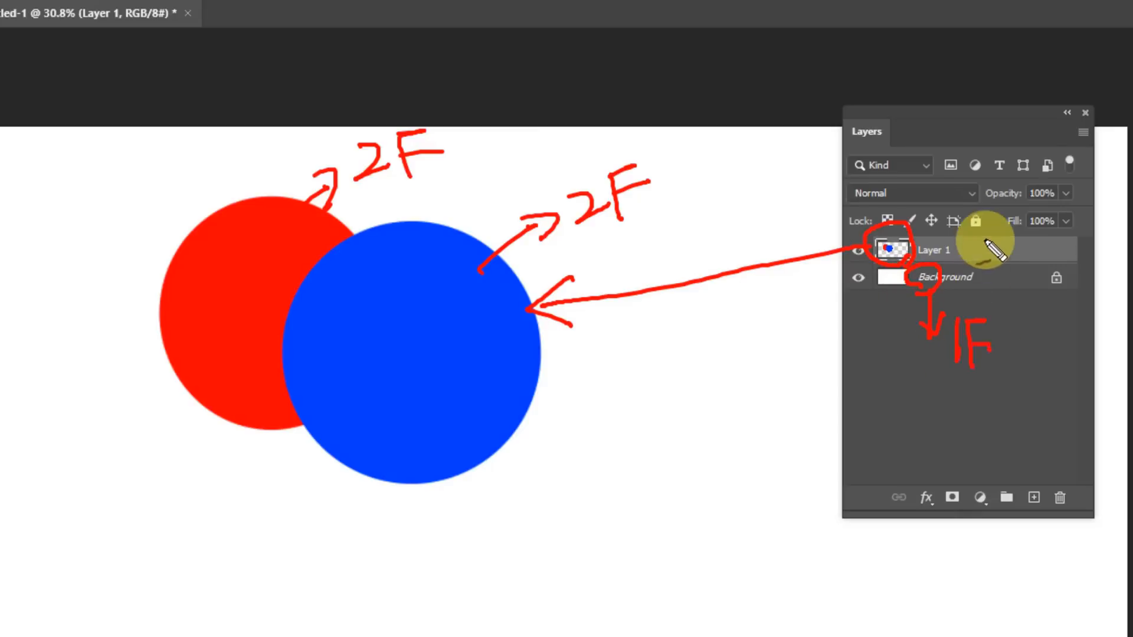
{"action": "mouse_move", "coordinate": [981, 238]}
{"action": "left_mouse_down"}
{"action": "mouse_move", "coordinate": [983, 259]}
{"action": "mouse_move", "coordinate": [1005, 257]}
{"action": "left_mouse_up"}
{"action": "mouse_move", "coordinate": [1019, 235]}
{"action": "left_mouse_down"}
{"action": "mouse_move", "coordinate": [1007, 266]}
{"action": "mouse_move", "coordinate": [1025, 250]}
{"action": "mouse_move", "coordinate": [1001, 280]}
{"action": "left_mouse_up"}
{"action": "left_click_drag", "start_coordinate": [963, 246], "coordinate": [960, 256]}
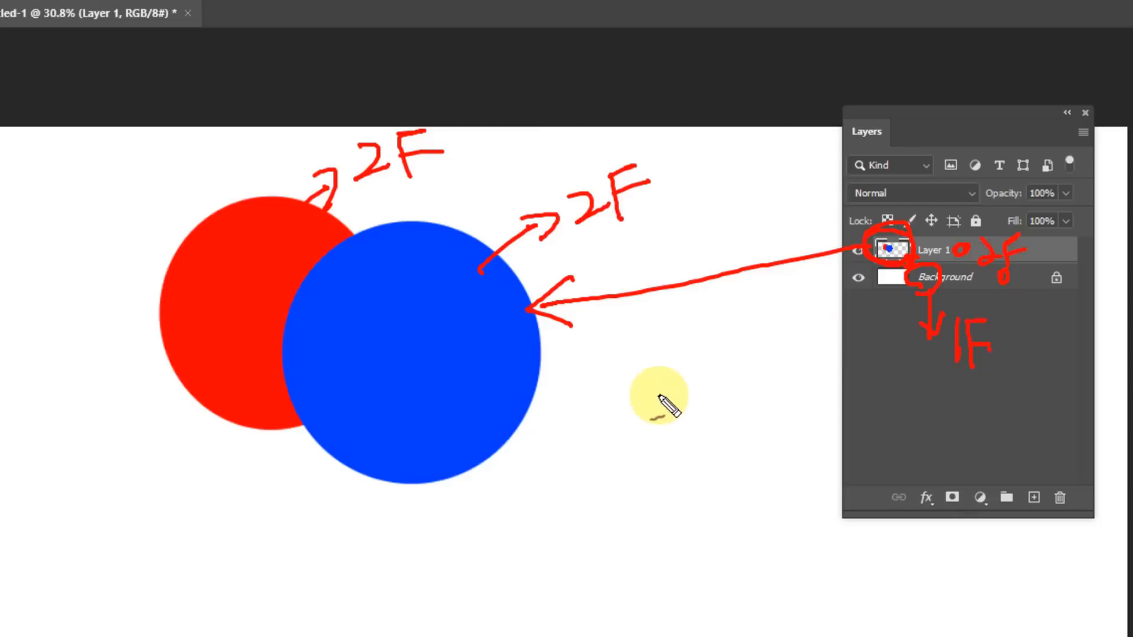
{"action": "mouse_move", "coordinate": [614, 412]}
{"action": "left_mouse_down"}
{"action": "mouse_move", "coordinate": [611, 548]}
{"action": "mouse_move", "coordinate": [603, 423]}
{"action": "mouse_move", "coordinate": [708, 414]}
{"action": "mouse_move", "coordinate": [714, 546]}
{"action": "mouse_move", "coordinate": [600, 544]}
{"action": "mouse_move", "coordinate": [715, 506]}
{"action": "left_mouse_up"}
{"action": "left_click_drag", "start_coordinate": [621, 481], "coordinate": [713, 474]}
{"action": "left_click_drag", "start_coordinate": [617, 448], "coordinate": [713, 440]}
{"action": "left_click_drag", "start_coordinate": [736, 523], "coordinate": [735, 546]}
{"action": "left_click_drag", "start_coordinate": [763, 519], "coordinate": [753, 550]}
{"action": "left_click_drag", "start_coordinate": [754, 537], "coordinate": [769, 537]}
{"action": "mouse_move", "coordinate": [719, 484]}
{"action": "left_mouse_down"}
{"action": "mouse_move", "coordinate": [723, 500]}
{"action": "mouse_move", "coordinate": [744, 495]}
{"action": "left_mouse_up"}
{"action": "left_click_drag", "start_coordinate": [743, 480], "coordinate": [763, 479]}
{"action": "mouse_move", "coordinate": [750, 481]}
{"action": "left_mouse_down"}
{"action": "mouse_move", "coordinate": [753, 502]}
{"action": "mouse_move", "coordinate": [770, 490]}
{"action": "left_mouse_up"}
{"action": "mouse_move", "coordinate": [724, 447]}
{"action": "left_mouse_down"}
{"action": "mouse_move", "coordinate": [732, 469]}
{"action": "mouse_move", "coordinate": [763, 444]}
{"action": "left_mouse_up"}
{"action": "mouse_move", "coordinate": [750, 448]}
{"action": "left_mouse_down"}
{"action": "mouse_move", "coordinate": [752, 472]}
{"action": "mouse_move", "coordinate": [770, 457]}
{"action": "left_mouse_up"}
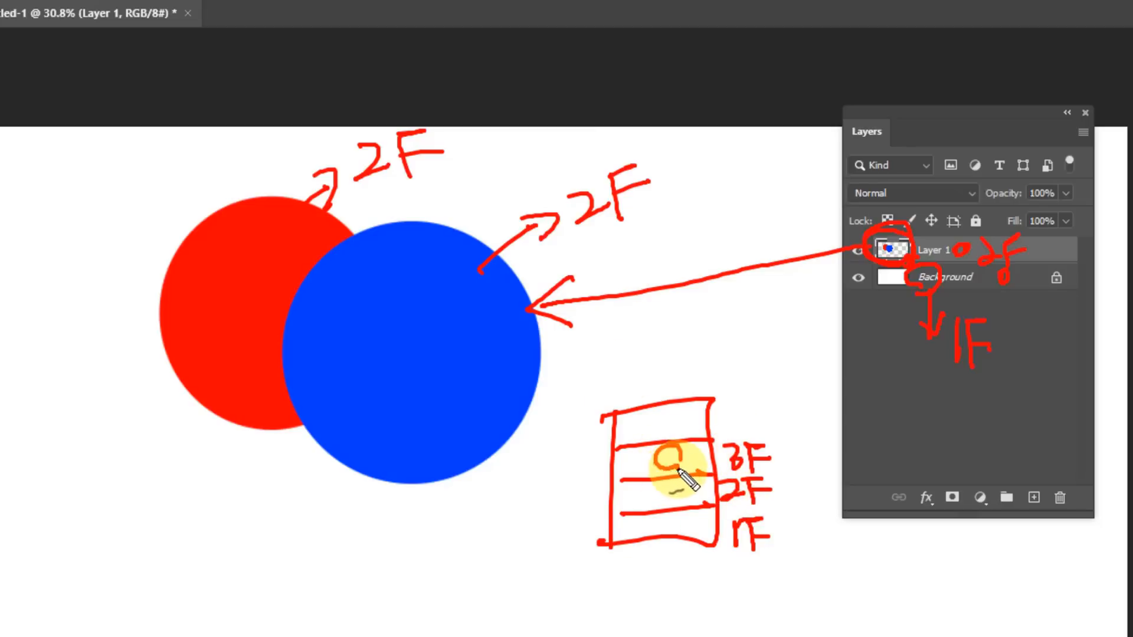
{"action": "left_click_drag", "start_coordinate": [677, 469], "coordinate": [676, 474]}
{"action": "mouse_move", "coordinate": [688, 482]}
{"action": "left_mouse_down"}
{"action": "mouse_move", "coordinate": [669, 492]}
{"action": "mouse_move", "coordinate": [684, 506]}
{"action": "mouse_move", "coordinate": [682, 535]}
{"action": "mouse_move", "coordinate": [667, 493]}
{"action": "mouse_move", "coordinate": [695, 499]}
{"action": "mouse_move", "coordinate": [543, 537]}
{"action": "mouse_move", "coordinate": [584, 527]}
{"action": "left_mouse_up"}
{"action": "mouse_move", "coordinate": [653, 494]}
{"action": "left_mouse_down"}
{"action": "mouse_move", "coordinate": [621, 514]}
{"action": "mouse_move", "coordinate": [665, 495]}
{"action": "mouse_move", "coordinate": [629, 503]}
{"action": "mouse_move", "coordinate": [641, 485]}
{"action": "mouse_move", "coordinate": [654, 502]}
{"action": "mouse_move", "coordinate": [553, 527]}
{"action": "mouse_move", "coordinate": [555, 518]}
{"action": "mouse_move", "coordinate": [543, 536]}
{"action": "mouse_move", "coordinate": [696, 524]}
{"action": "mouse_move", "coordinate": [662, 525]}
{"action": "left_mouse_up"}
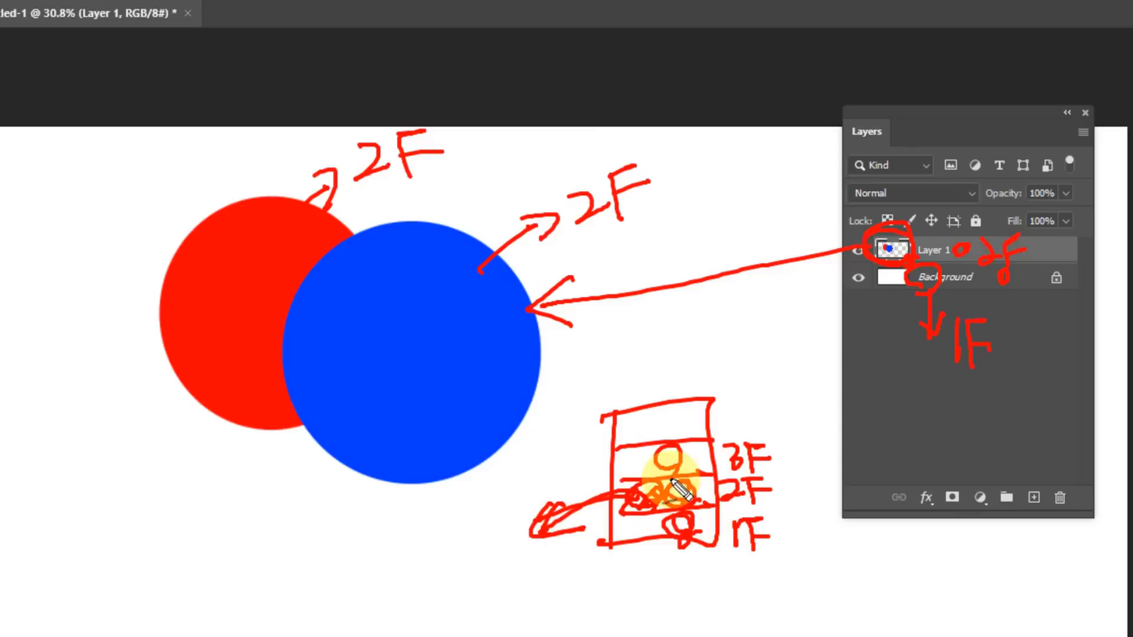
{"action": "mouse_move", "coordinate": [676, 488]}
{"action": "left_mouse_down"}
{"action": "mouse_move", "coordinate": [656, 465]}
{"action": "mouse_move", "coordinate": [682, 460]}
{"action": "mouse_move", "coordinate": [654, 509]}
{"action": "left_mouse_up"}
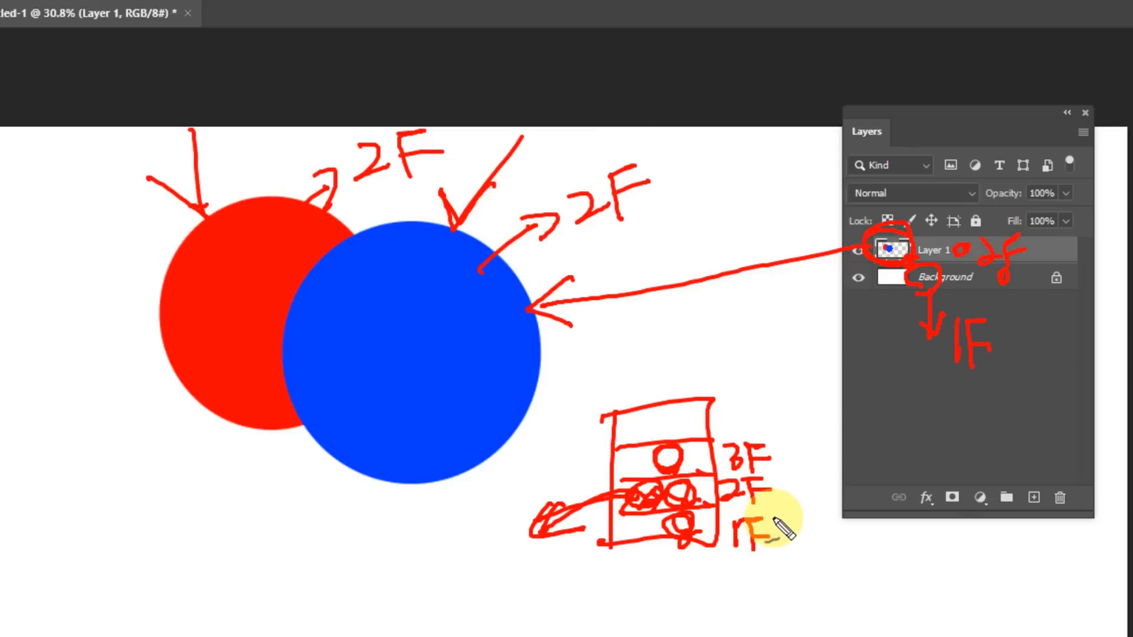
{"action": "left_click_drag", "start_coordinate": [691, 530], "coordinate": [723, 556]}
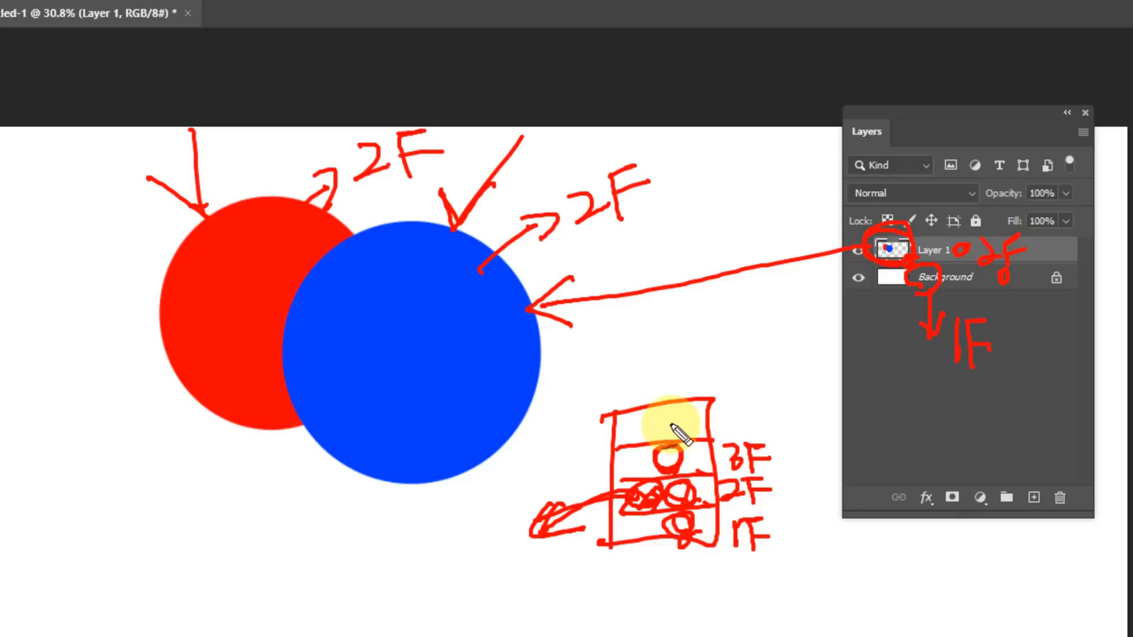
{"action": "mouse_move", "coordinate": [685, 407]}
{"action": "left_mouse_down"}
{"action": "mouse_move", "coordinate": [670, 414]}
{"action": "mouse_move", "coordinate": [687, 408]}
{"action": "left_mouse_up"}
{"action": "left_click_drag", "start_coordinate": [702, 454], "coordinate": [700, 506]}
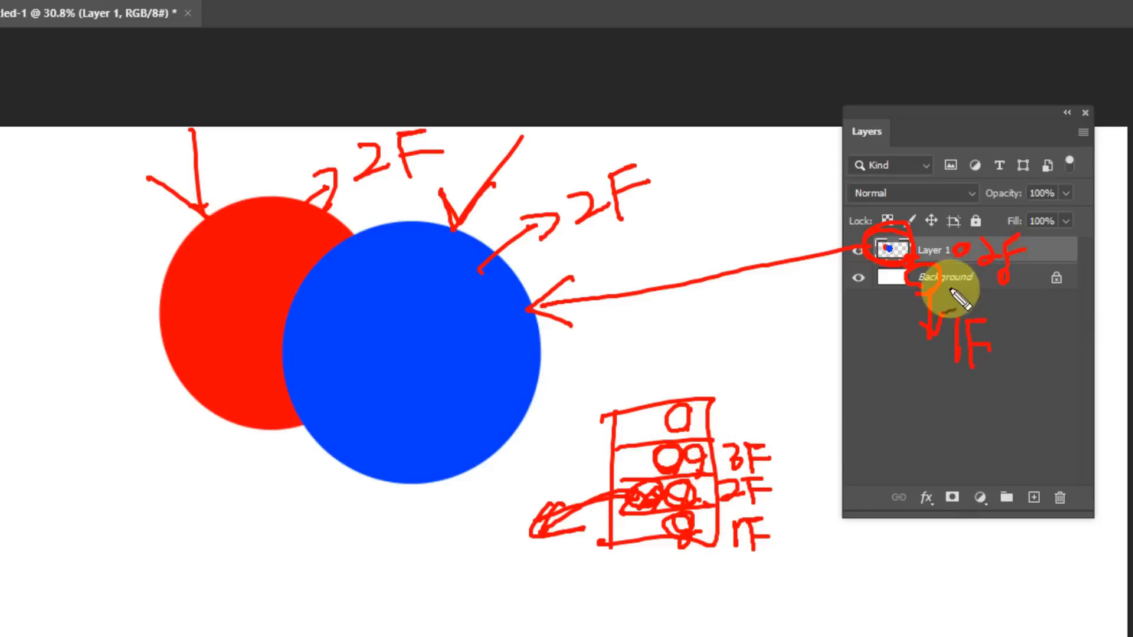
{"action": "mouse_move", "coordinate": [995, 262]}
{"action": "left_mouse_down"}
{"action": "mouse_move", "coordinate": [948, 233]}
{"action": "mouse_move", "coordinate": [994, 273]}
{"action": "mouse_move", "coordinate": [1019, 254]}
{"action": "mouse_move", "coordinate": [961, 230]}
{"action": "mouse_move", "coordinate": [930, 239]}
{"action": "mouse_move", "coordinate": [976, 252]}
{"action": "mouse_move", "coordinate": [932, 254]}
{"action": "left_mouse_up"}
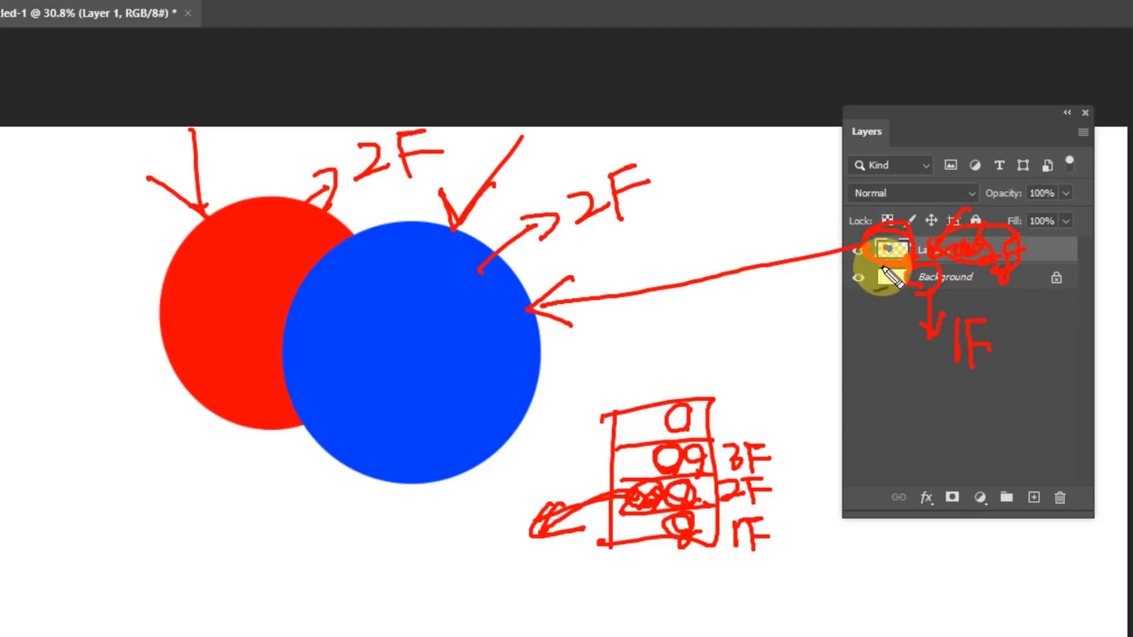
{"action": "key", "text": "Escape"}
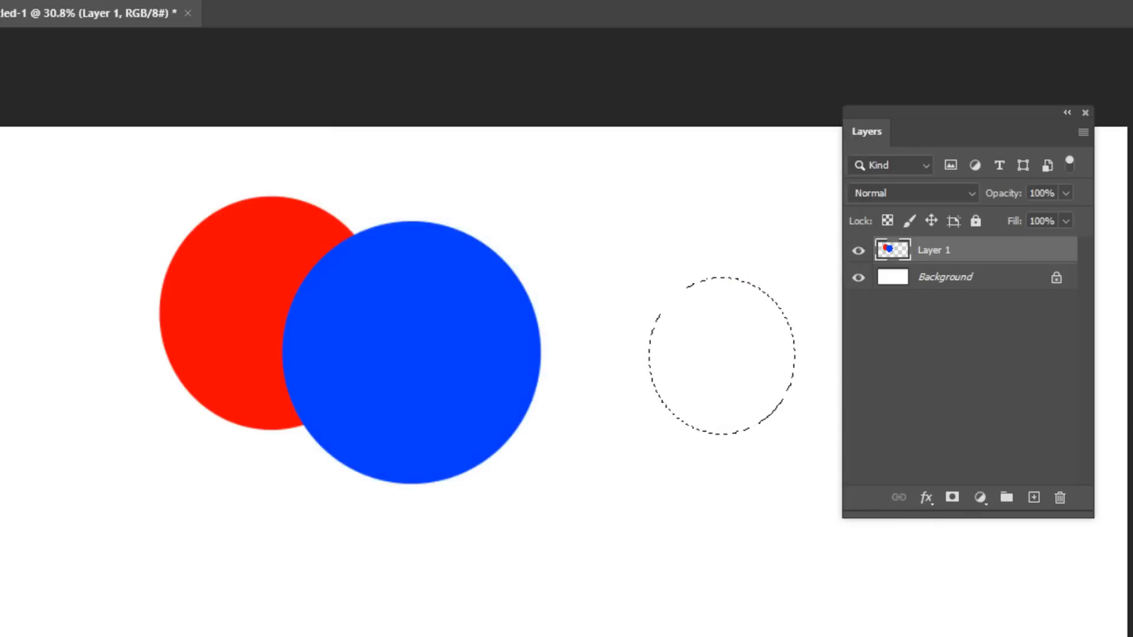
Fill the circular selection beside the blue circle with green (#42ff00) on Layer 1 and deselect it
{"action": "left_click", "coordinate": [611, 378]}
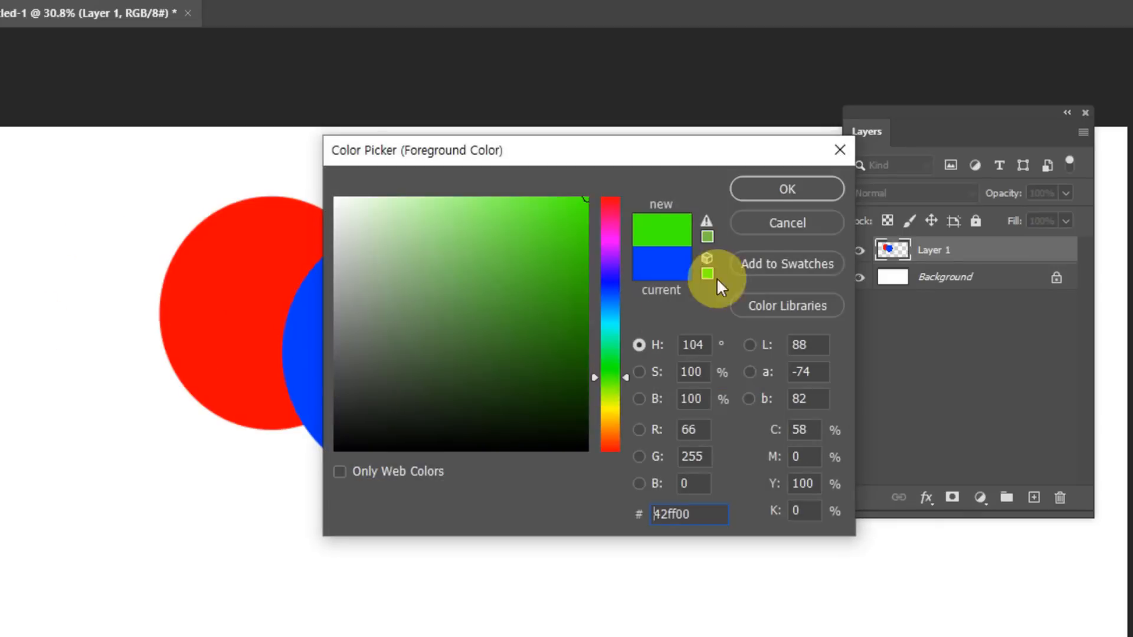
{"action": "left_click", "coordinate": [763, 194]}
{"action": "key", "text": "alt+BackSpace"}
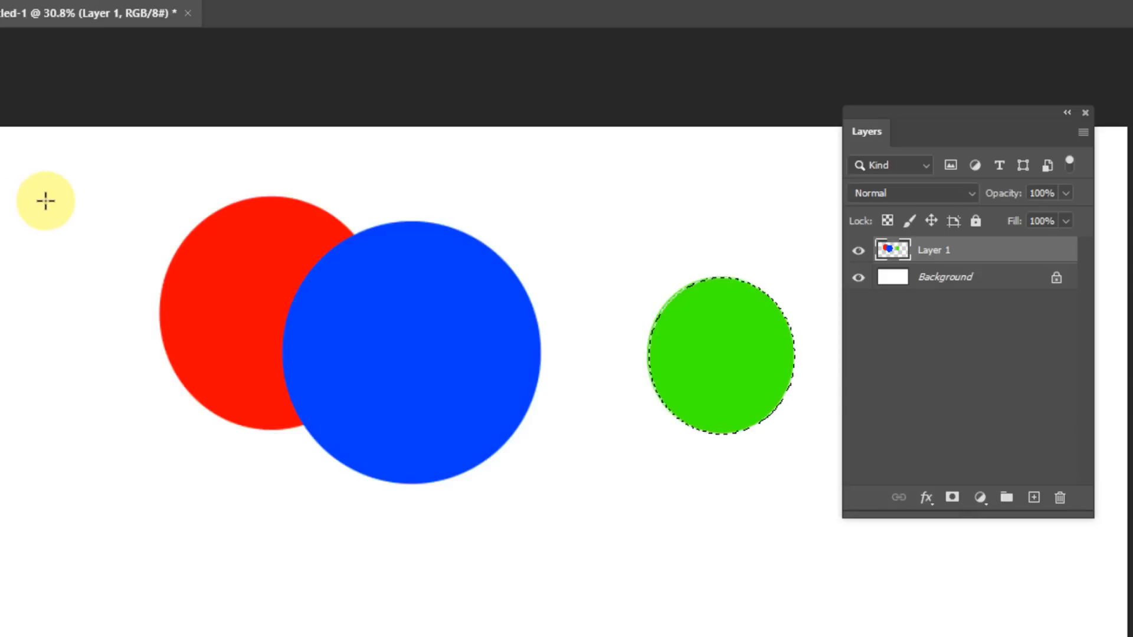
{"action": "key", "text": "ctrl+d"}
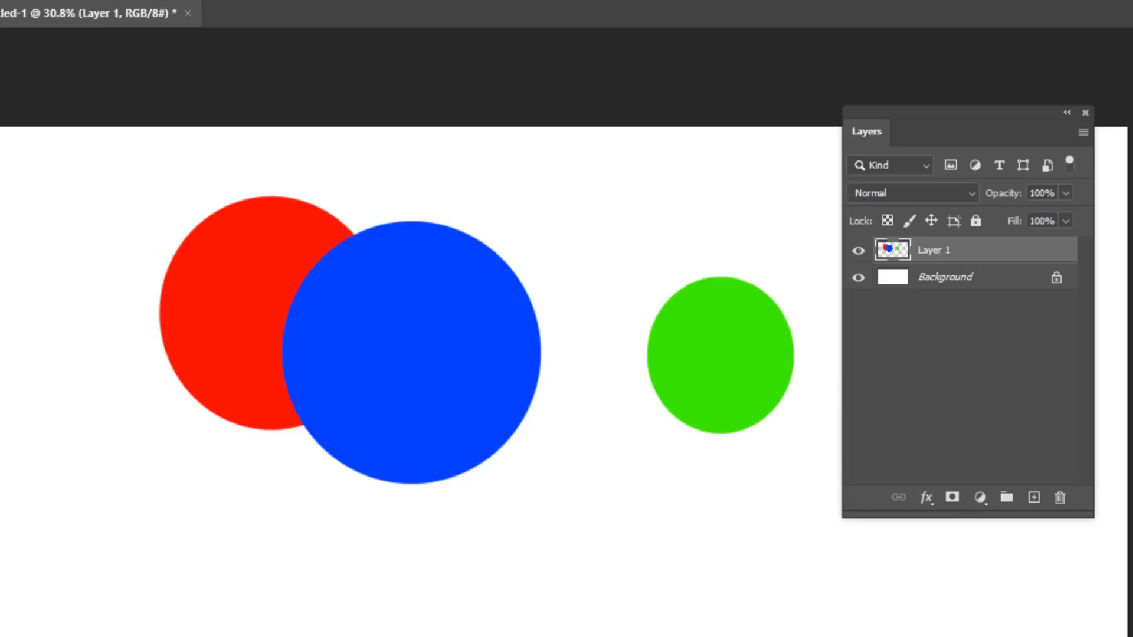
Reposition the three circles on Layer 1 together and add a new empty layer above it
{"action": "left_click_drag", "start_coordinate": [480, 281], "coordinate": [426, 344]}
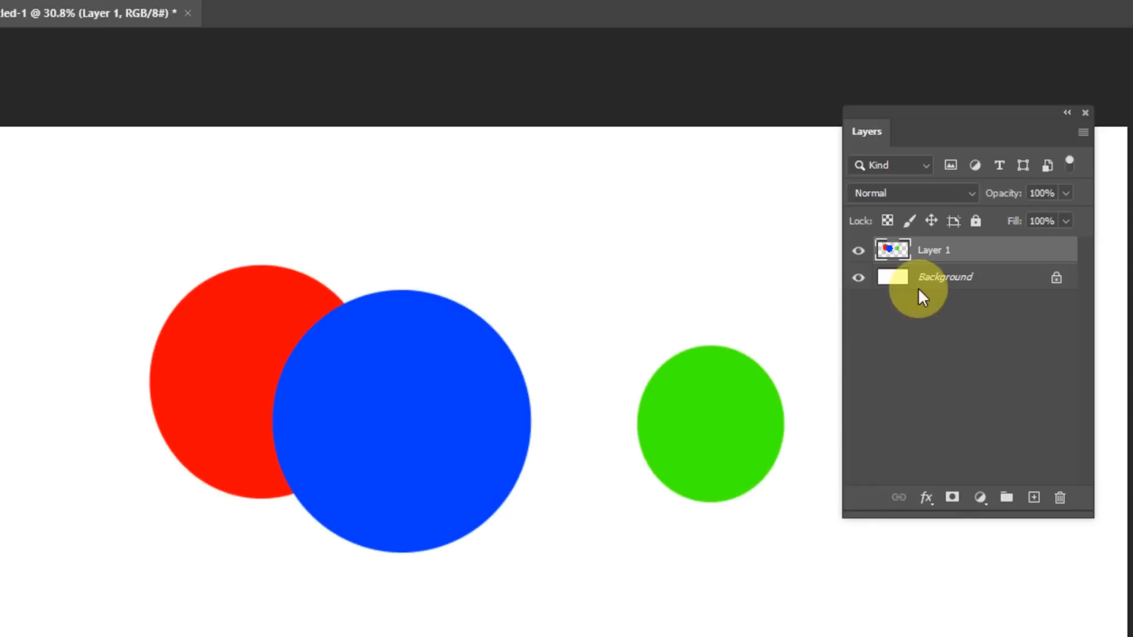
{"action": "left_click_drag", "start_coordinate": [465, 422], "coordinate": [422, 341]}
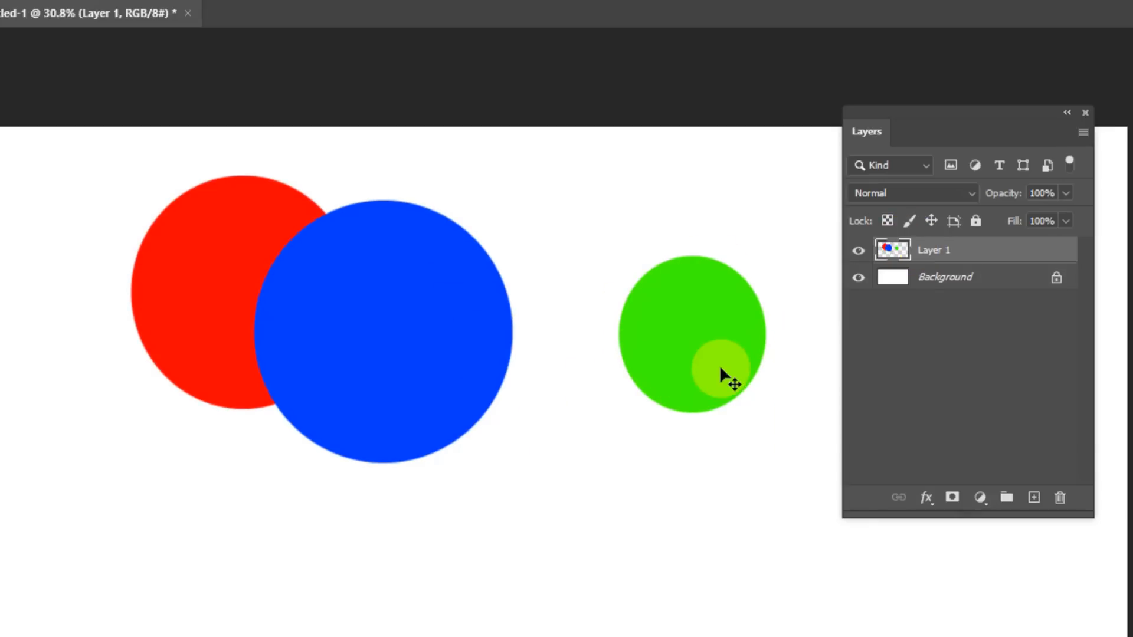
{"action": "left_click", "coordinate": [1033, 499]}
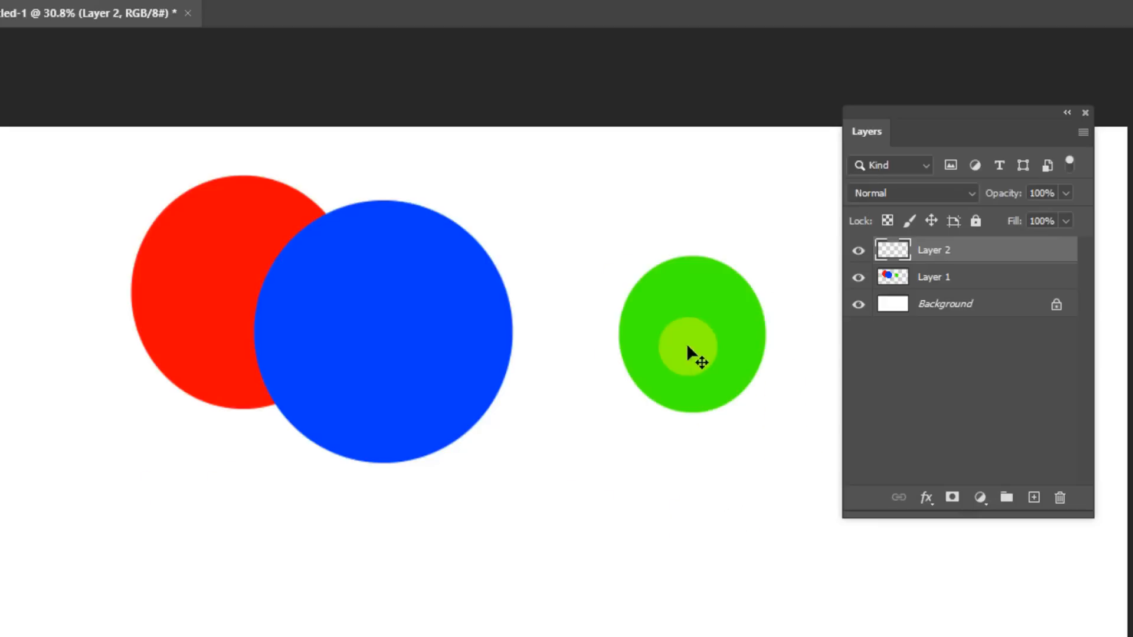
Draw a rectangular marquee selection around the green circle with some margin on all sides
{"action": "key", "text": "m"}
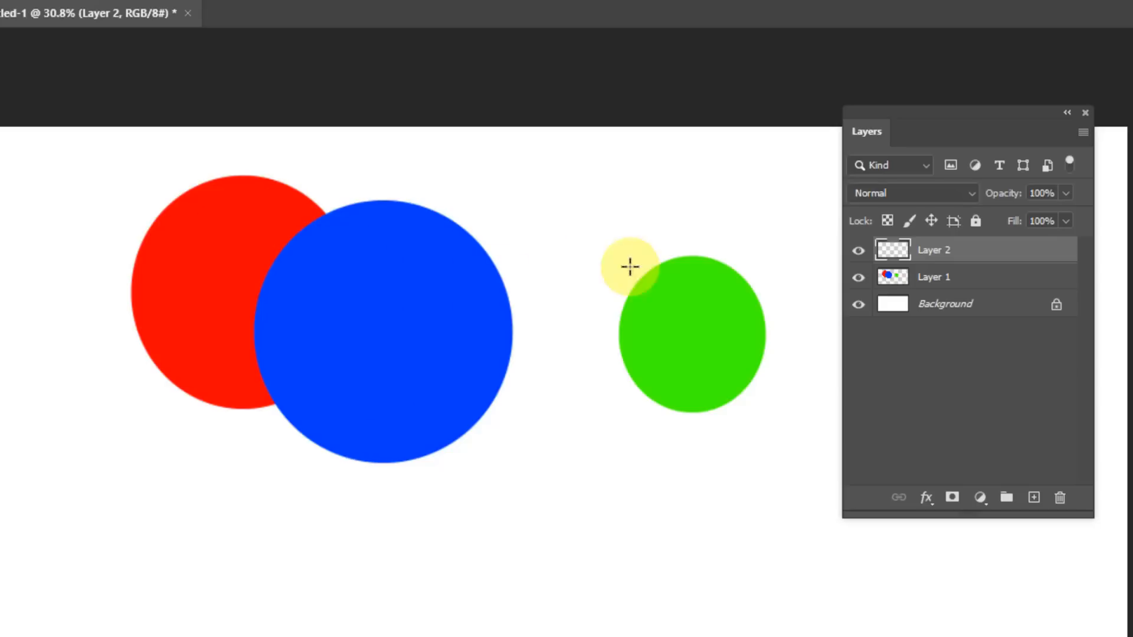
{"action": "left_click_drag", "start_coordinate": [578, 218], "coordinate": [808, 487]}
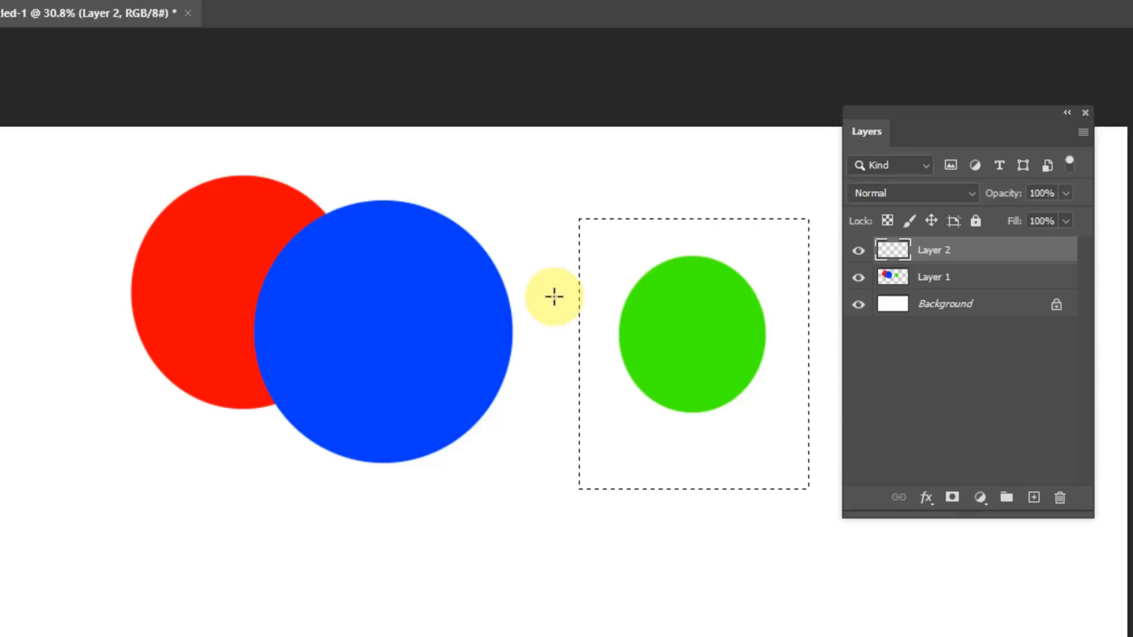
{"action": "left_click_drag", "start_coordinate": [553, 295], "coordinate": [703, 430]}
{"action": "left_click_drag", "start_coordinate": [579, 220], "coordinate": [816, 490]}
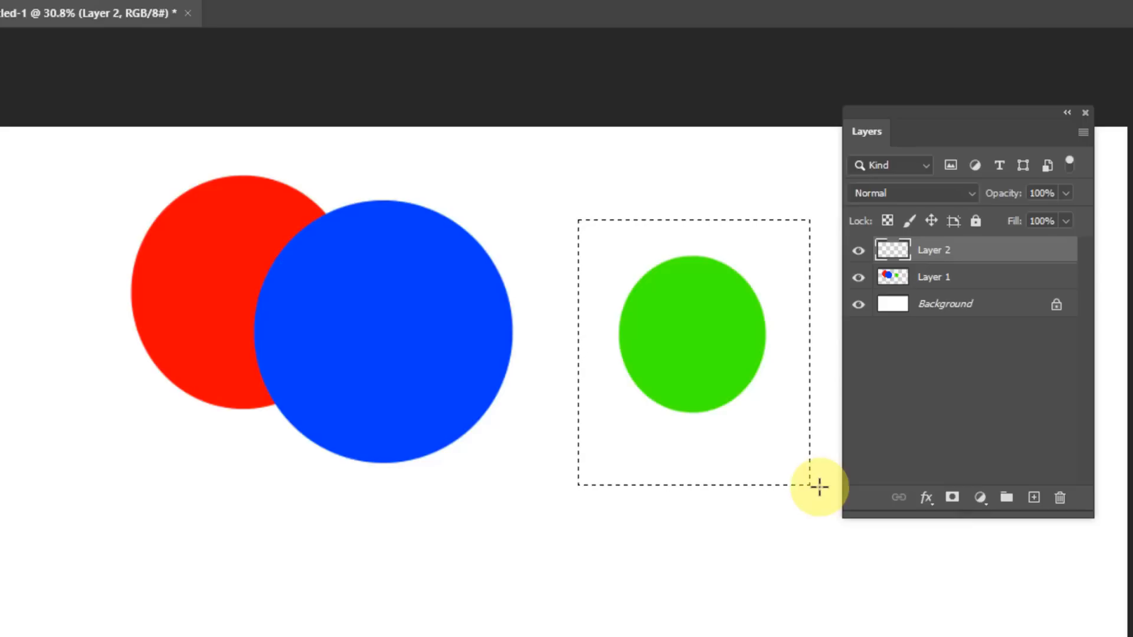
Try to cut the selected area while the empty Layer 2 is active
{"action": "key", "text": "ctrl+x"}
{"action": "left_click", "coordinate": [658, 283]}
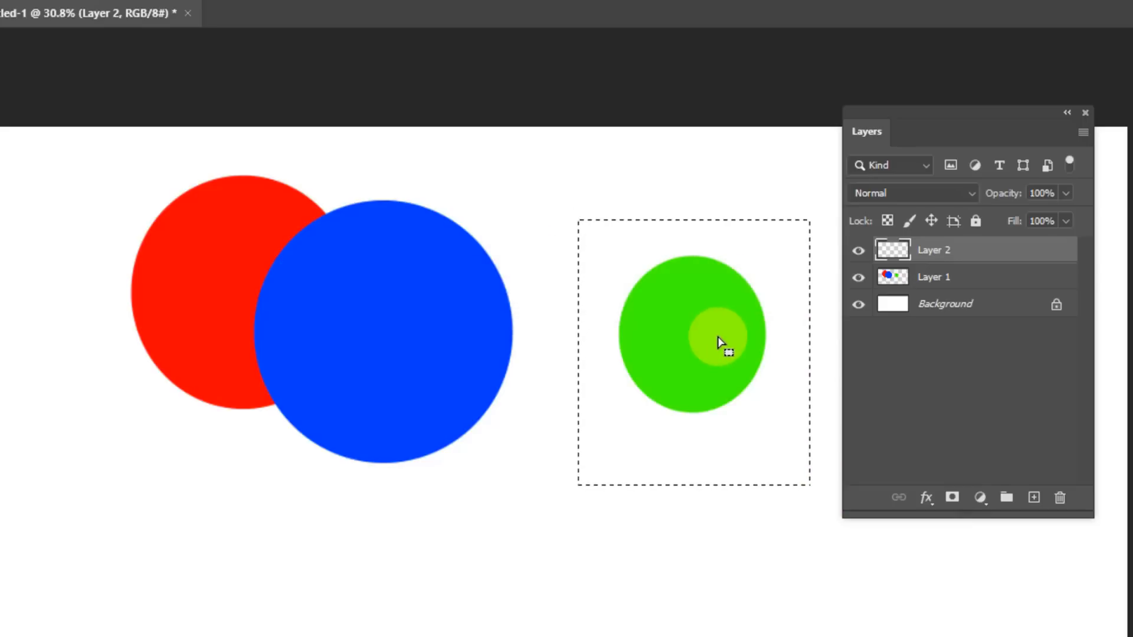
{"action": "key", "text": "ctrl+x"}
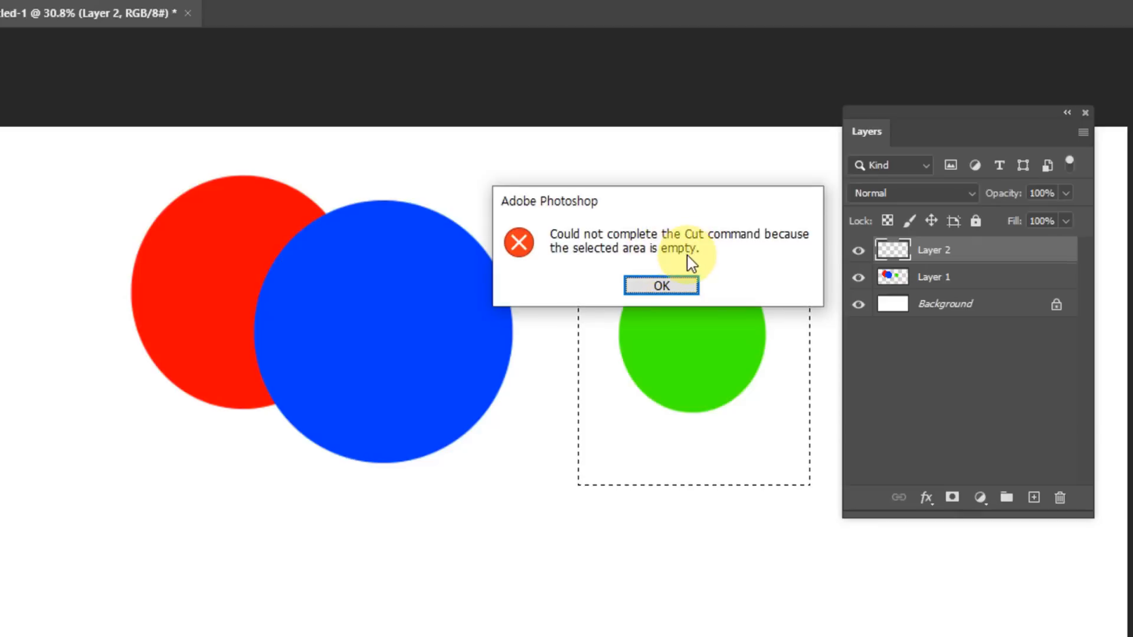
{"action": "left_click", "coordinate": [686, 289]}
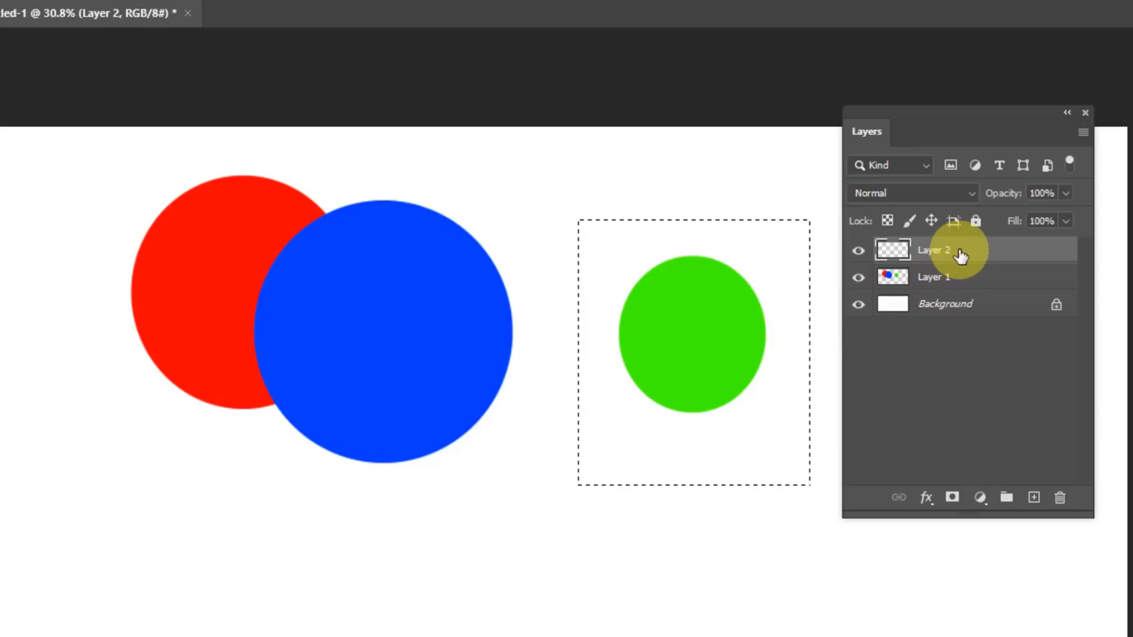
Cut the selected green circle from Layer 1 and paste it into Layer 2
{"action": "left_click", "coordinate": [968, 274]}
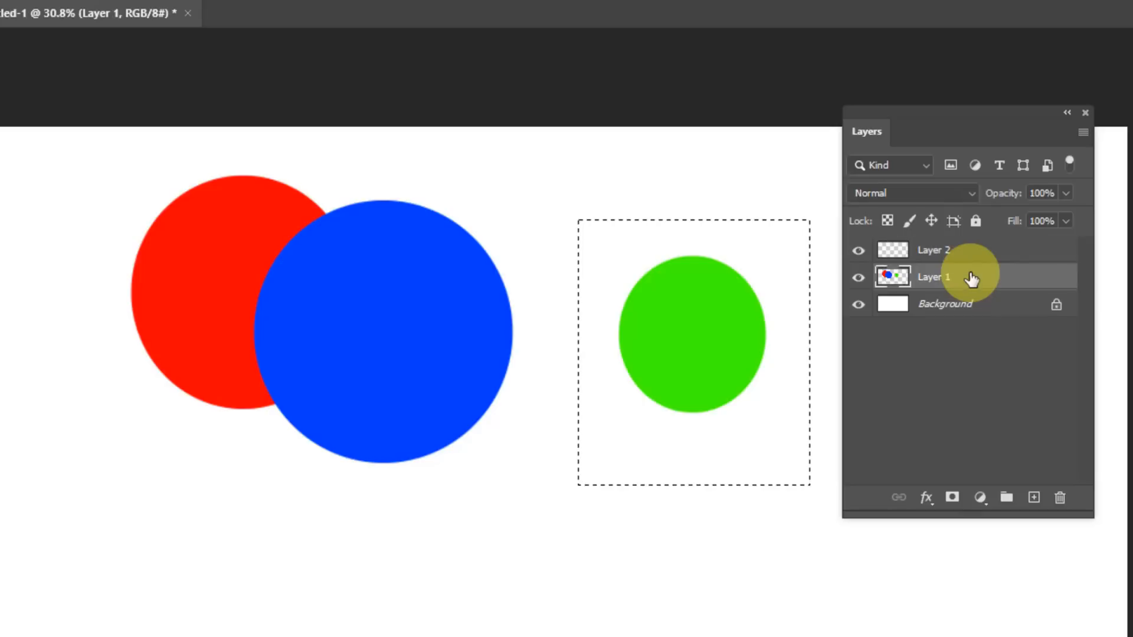
{"action": "left_click", "coordinate": [975, 256]}
{"action": "left_click", "coordinate": [972, 273]}
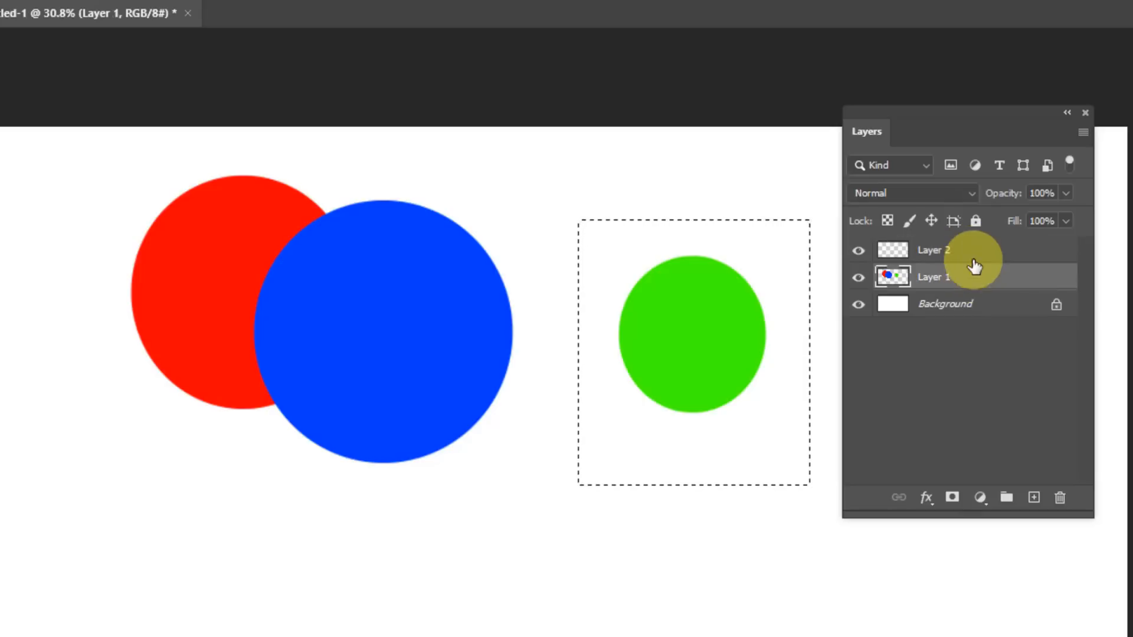
{"action": "left_click", "coordinate": [974, 255]}
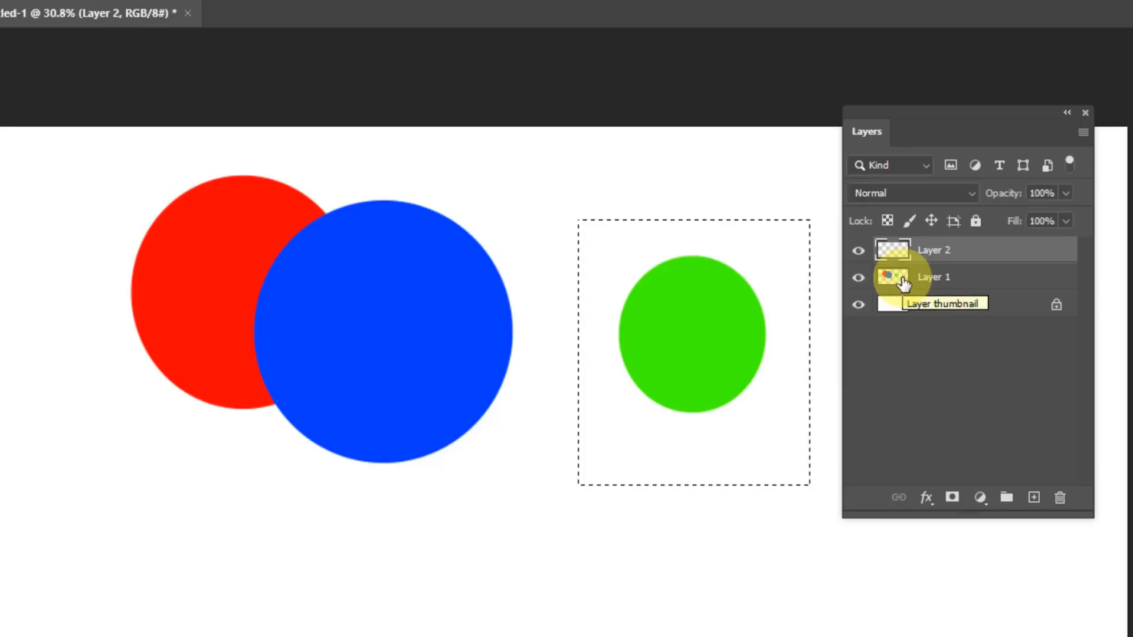
{"action": "left_click", "coordinate": [953, 279]}
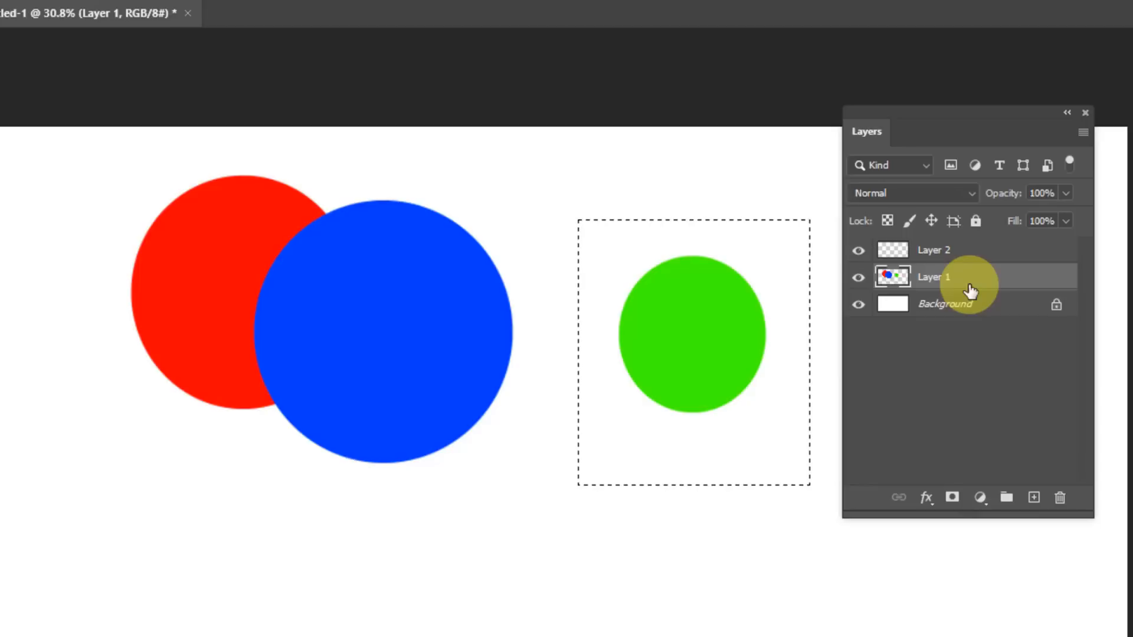
{"action": "key", "text": "ctrl+x"}
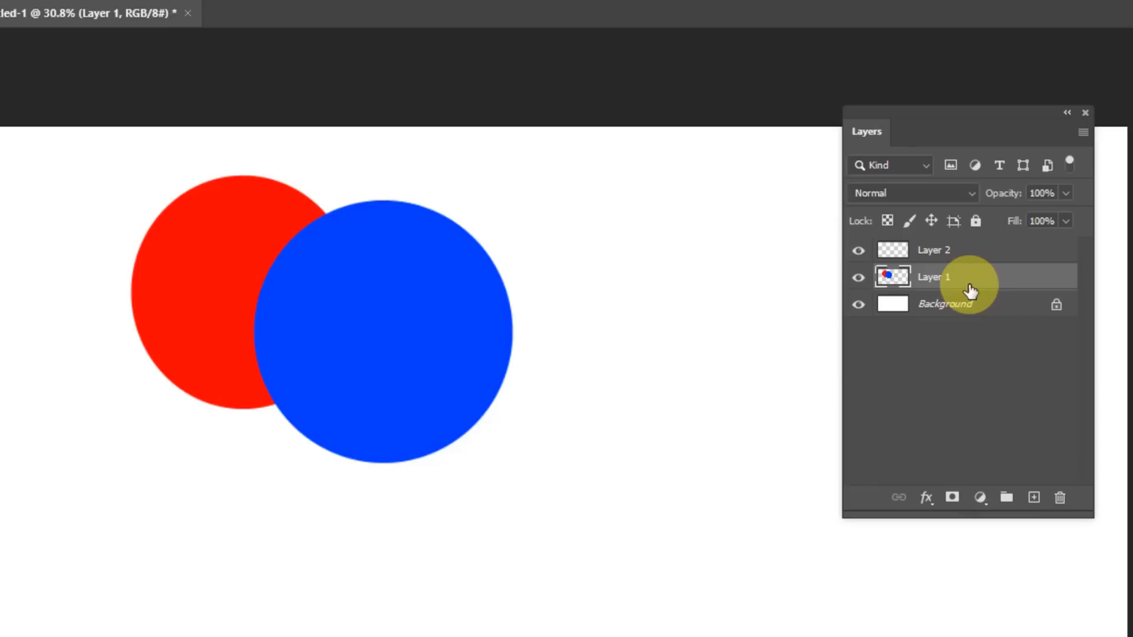
{"action": "left_click", "coordinate": [954, 252]}
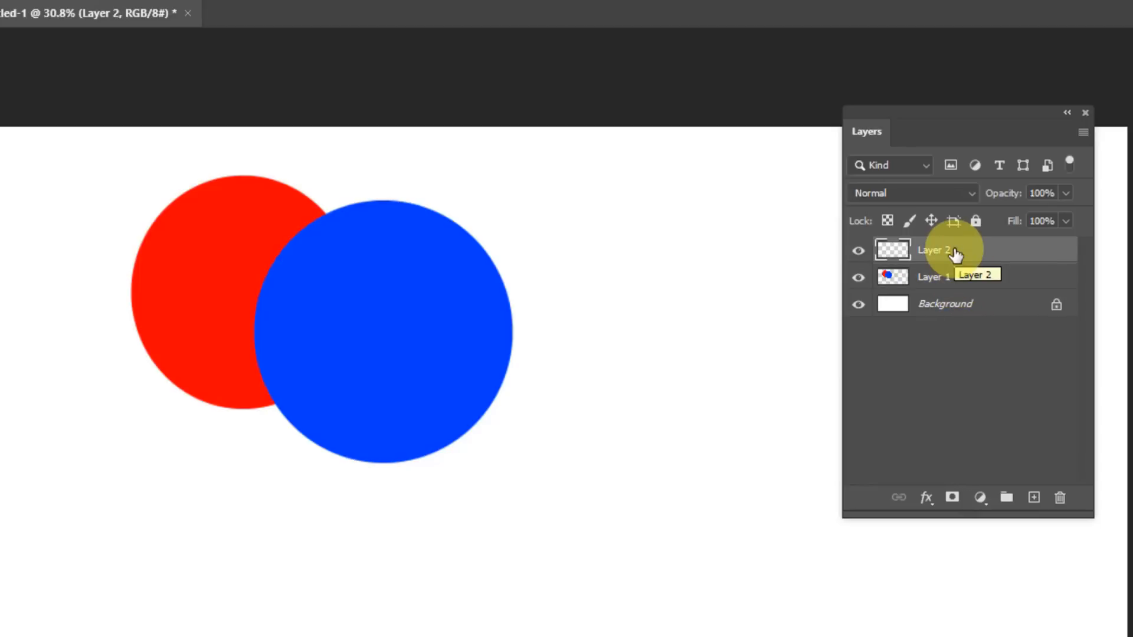
{"action": "key", "text": "ctrl+v"}
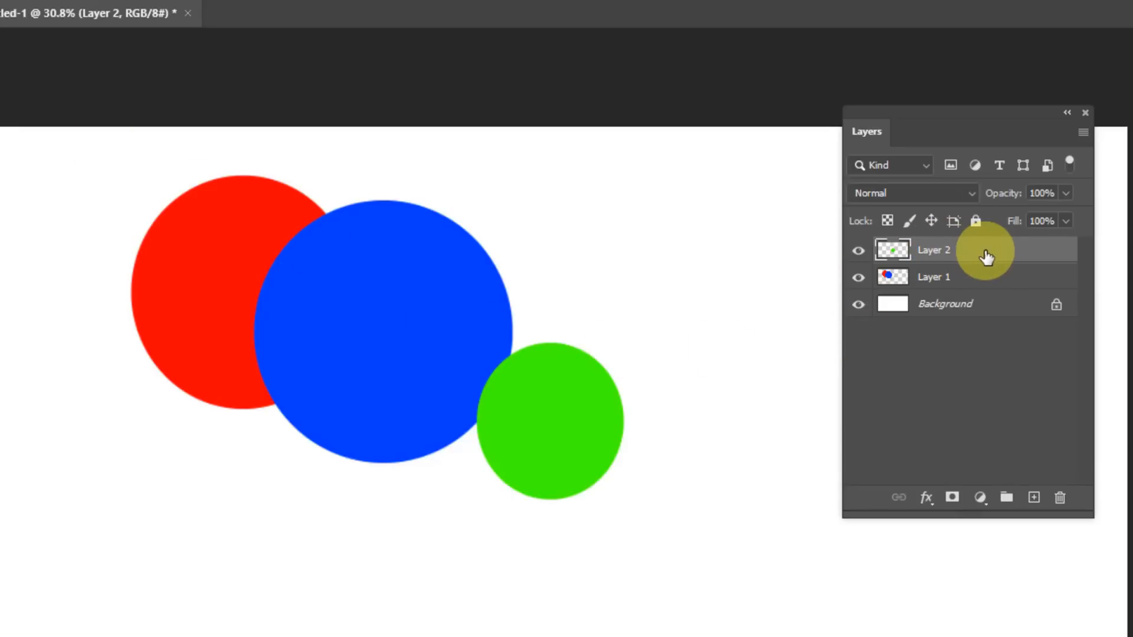
Move the green circle on Layer 2 up and away from the blue circle, and shift Layer 1's red and blue circles slightly up and left
{"action": "left_click_drag", "start_coordinate": [546, 427], "coordinate": [698, 262]}
{"action": "left_click_drag", "start_coordinate": [596, 423], "coordinate": [688, 298]}
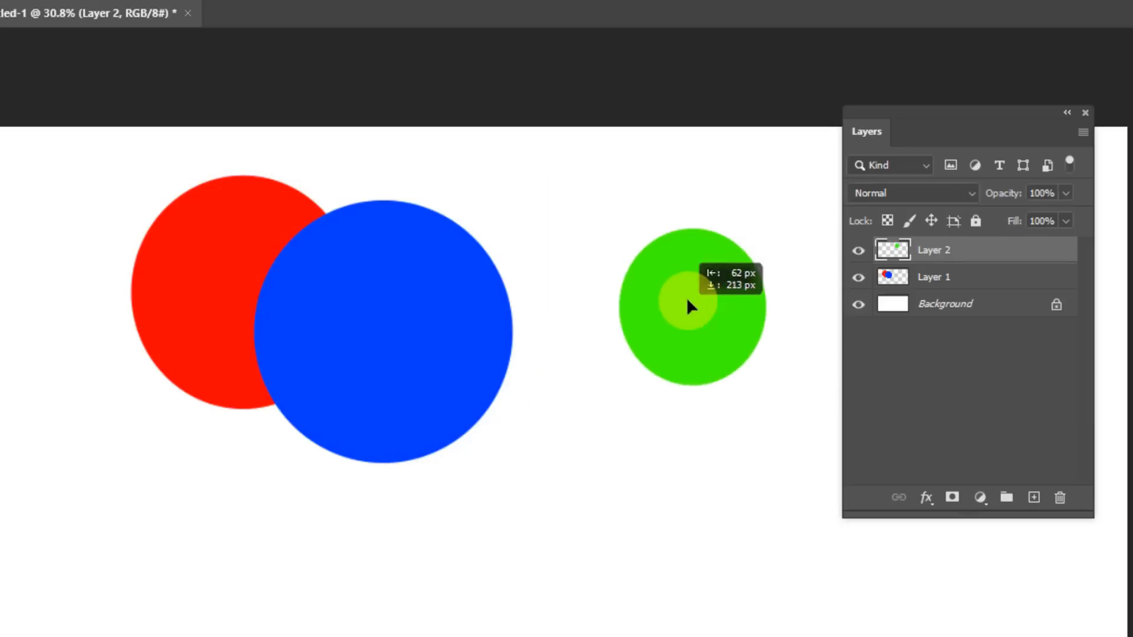
{"action": "left_click", "coordinate": [938, 283]}
{"action": "mouse_move", "coordinate": [472, 322]}
{"action": "left_mouse_down"}
{"action": "mouse_move", "coordinate": [374, 434]}
{"action": "mouse_move", "coordinate": [327, 516]}
{"action": "mouse_move", "coordinate": [454, 309]}
{"action": "left_mouse_up"}
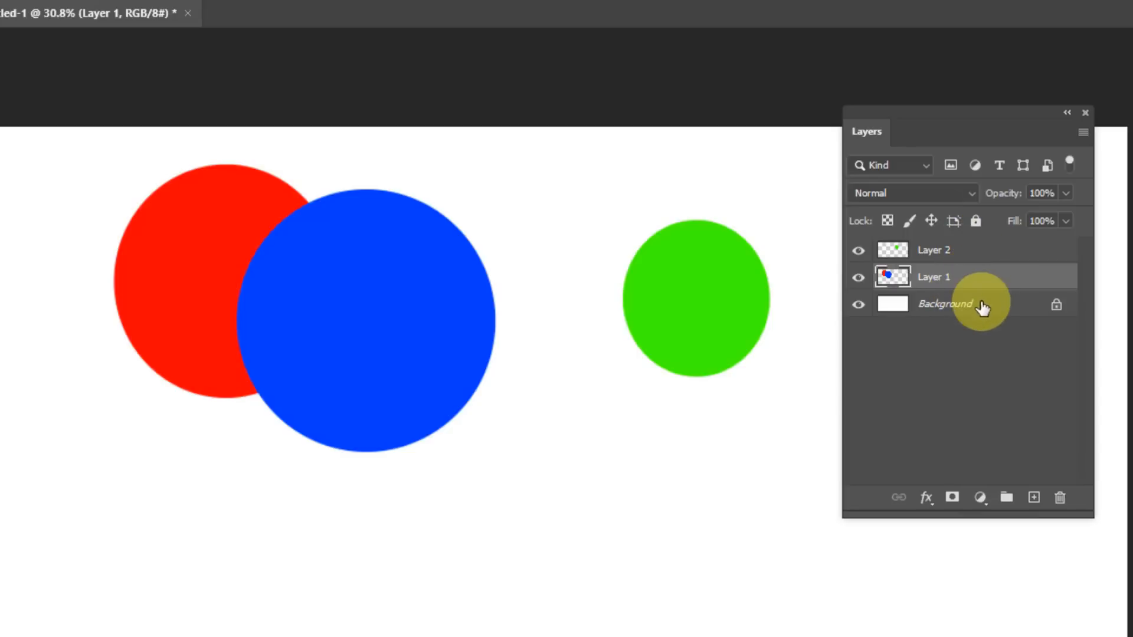
Shift the red and blue circles on Layer 1 further left, and move Layer 2's green circle slightly down and left
{"action": "left_click", "coordinate": [953, 256]}
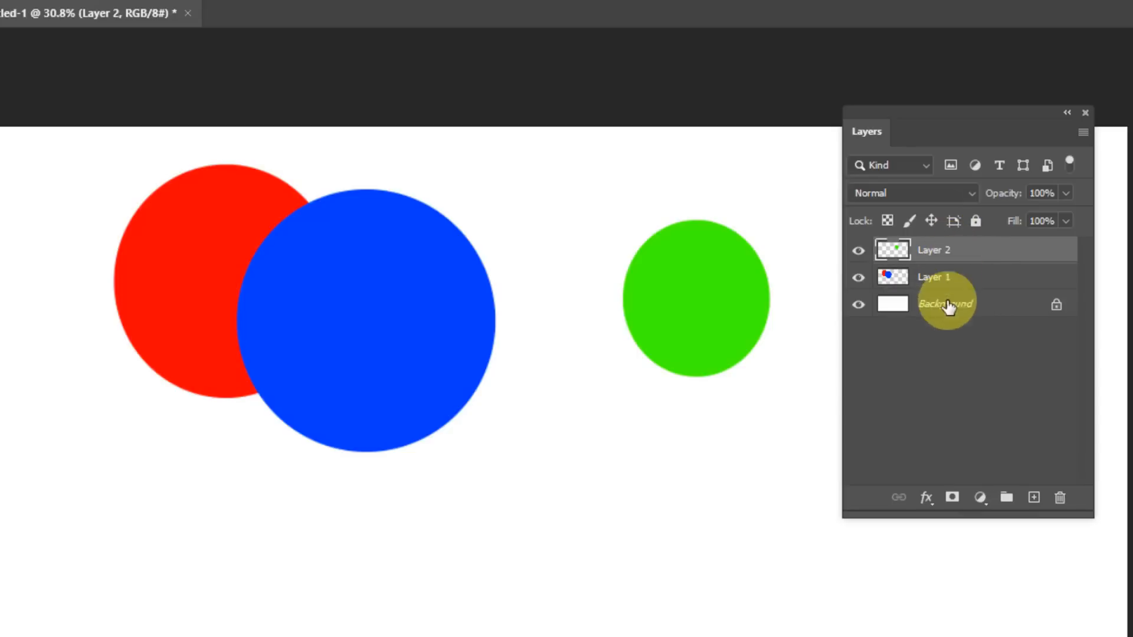
{"action": "left_click_drag", "start_coordinate": [413, 416], "coordinate": [367, 400]}
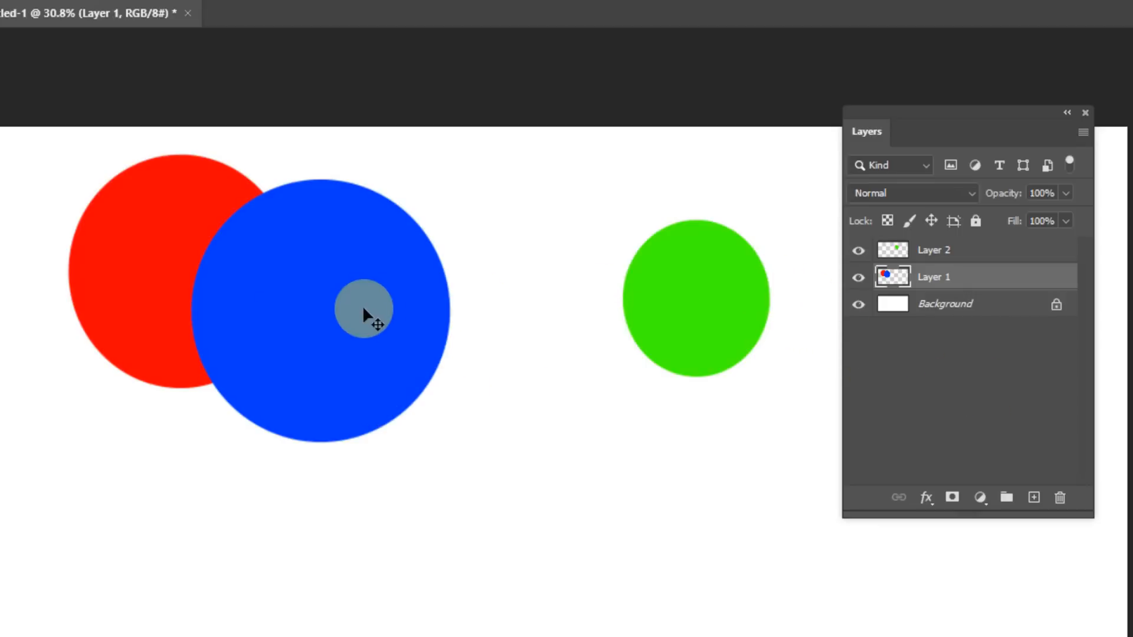
{"action": "left_click", "coordinate": [961, 258]}
{"action": "left_click_drag", "start_coordinate": [716, 278], "coordinate": [692, 300]}
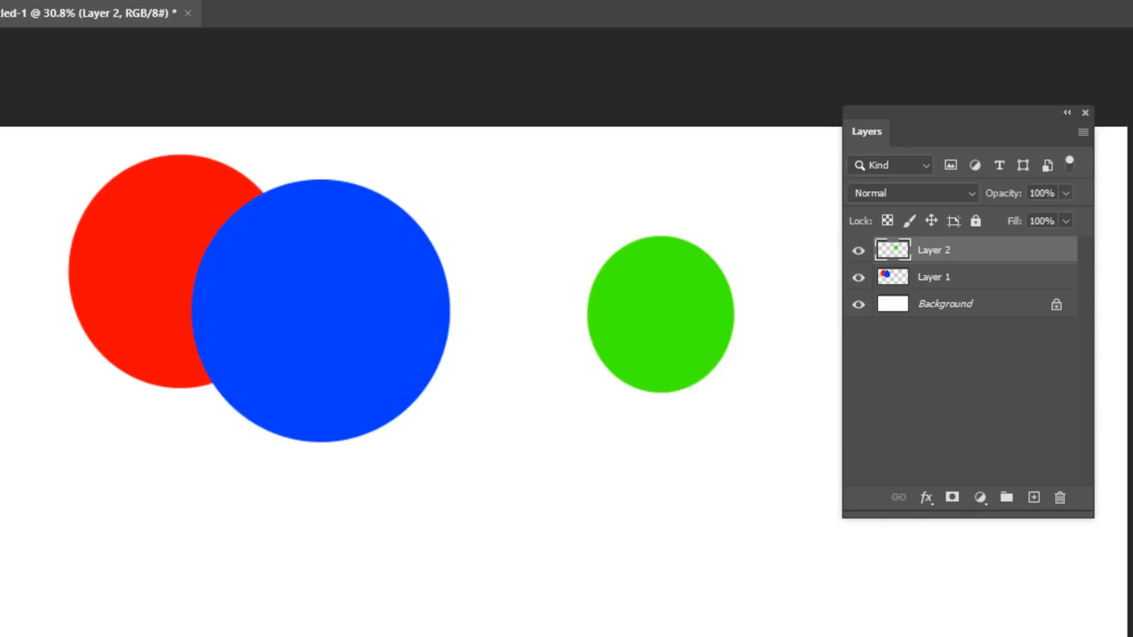
{"action": "left_click", "coordinate": [2, 508]}
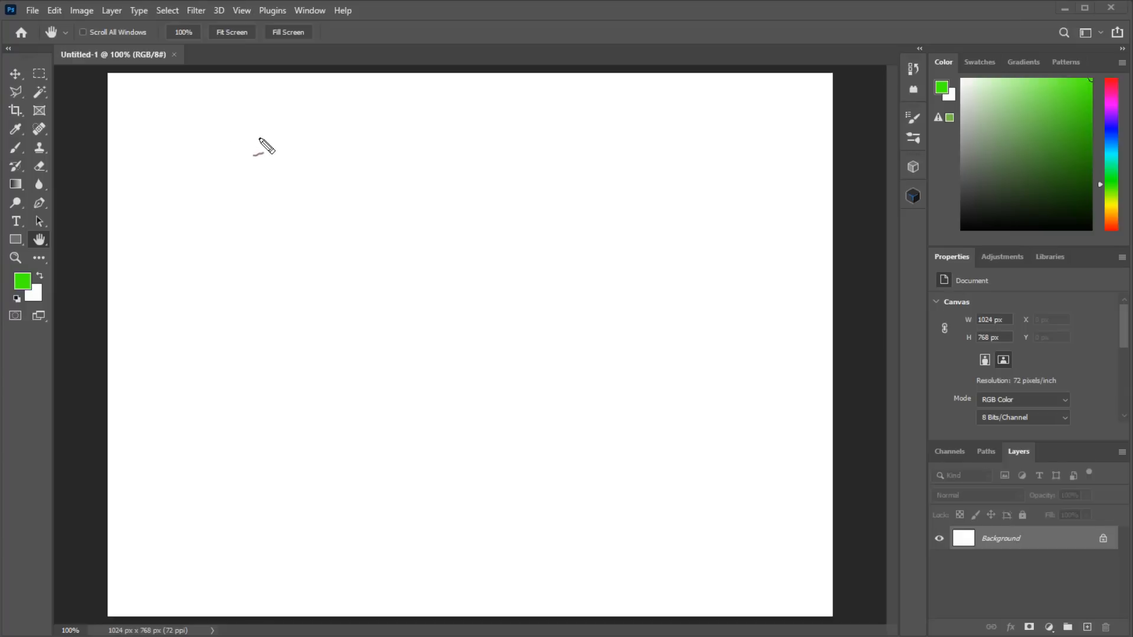
Handwrite the heading "RGB" followed by an arrow in red annotation ink near the top of the blank canvas
{"action": "mouse_move", "coordinate": [275, 115]}
{"action": "left_mouse_down"}
{"action": "mouse_move", "coordinate": [291, 153]}
{"action": "mouse_move", "coordinate": [325, 132]}
{"action": "mouse_move", "coordinate": [323, 164]}
{"action": "left_mouse_up"}
{"action": "mouse_move", "coordinate": [336, 122]}
{"action": "left_mouse_down"}
{"action": "mouse_move", "coordinate": [337, 152]}
{"action": "mouse_move", "coordinate": [349, 130]}
{"action": "mouse_move", "coordinate": [340, 150]}
{"action": "mouse_move", "coordinate": [422, 120]}
{"action": "left_mouse_up"}
{"action": "left_click_drag", "start_coordinate": [405, 109], "coordinate": [413, 141]}
{"action": "left_click", "coordinate": [448, 139]}
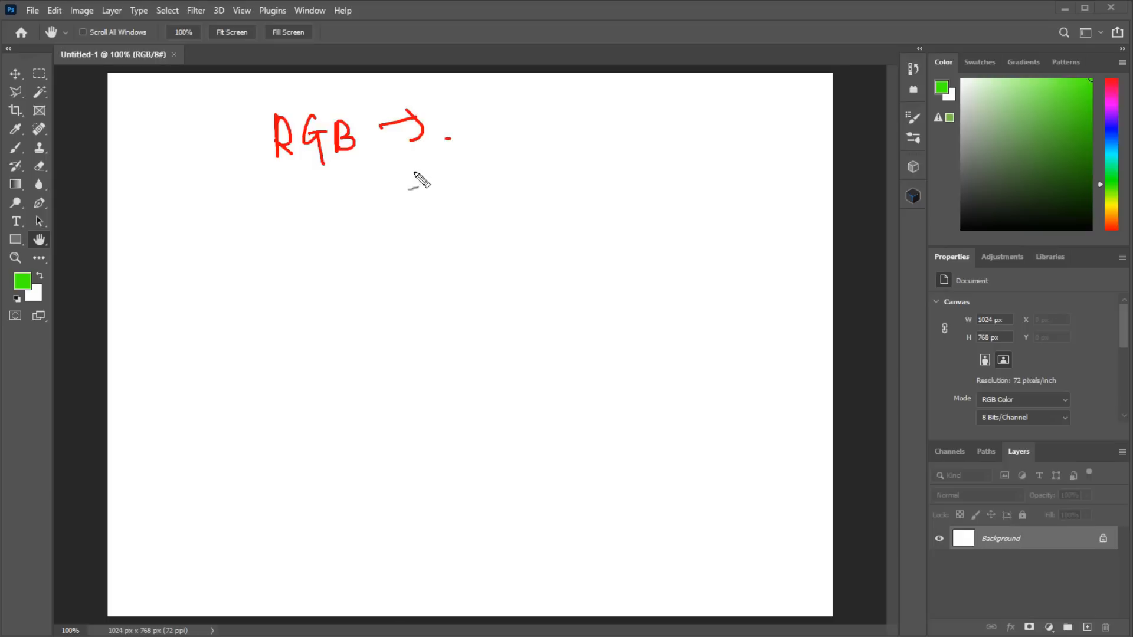
Handwrite the words "red green Blue" followed by an arrow beneath the RGB heading
{"action": "mouse_move", "coordinate": [261, 188]}
{"action": "left_mouse_down"}
{"action": "mouse_move", "coordinate": [261, 224]}
{"action": "mouse_move", "coordinate": [292, 203]}
{"action": "left_mouse_up"}
{"action": "left_click_drag", "start_coordinate": [304, 181], "coordinate": [295, 210]}
{"action": "mouse_move", "coordinate": [363, 187]}
{"action": "left_mouse_down"}
{"action": "mouse_move", "coordinate": [354, 209]}
{"action": "mouse_move", "coordinate": [411, 188]}
{"action": "mouse_move", "coordinate": [438, 203]}
{"action": "left_mouse_up"}
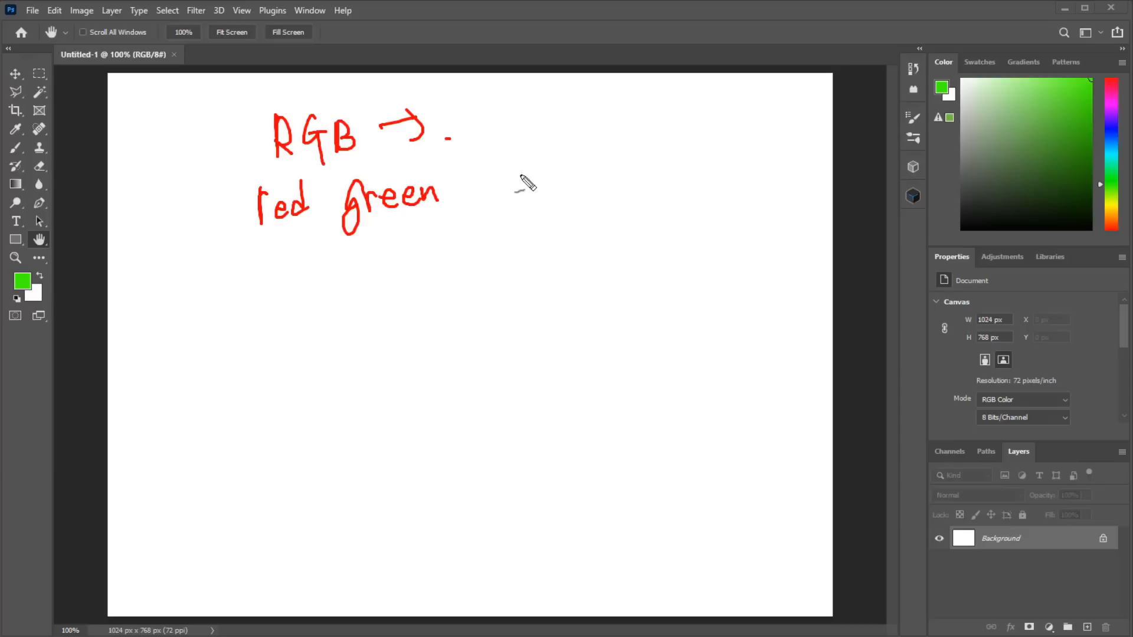
{"action": "mouse_move", "coordinate": [488, 175]}
{"action": "left_mouse_down"}
{"action": "mouse_move", "coordinate": [489, 207]}
{"action": "mouse_move", "coordinate": [497, 197]}
{"action": "mouse_move", "coordinate": [516, 207]}
{"action": "mouse_move", "coordinate": [531, 190]}
{"action": "mouse_move", "coordinate": [607, 204]}
{"action": "left_mouse_up"}
{"action": "left_click", "coordinate": [563, 201]}
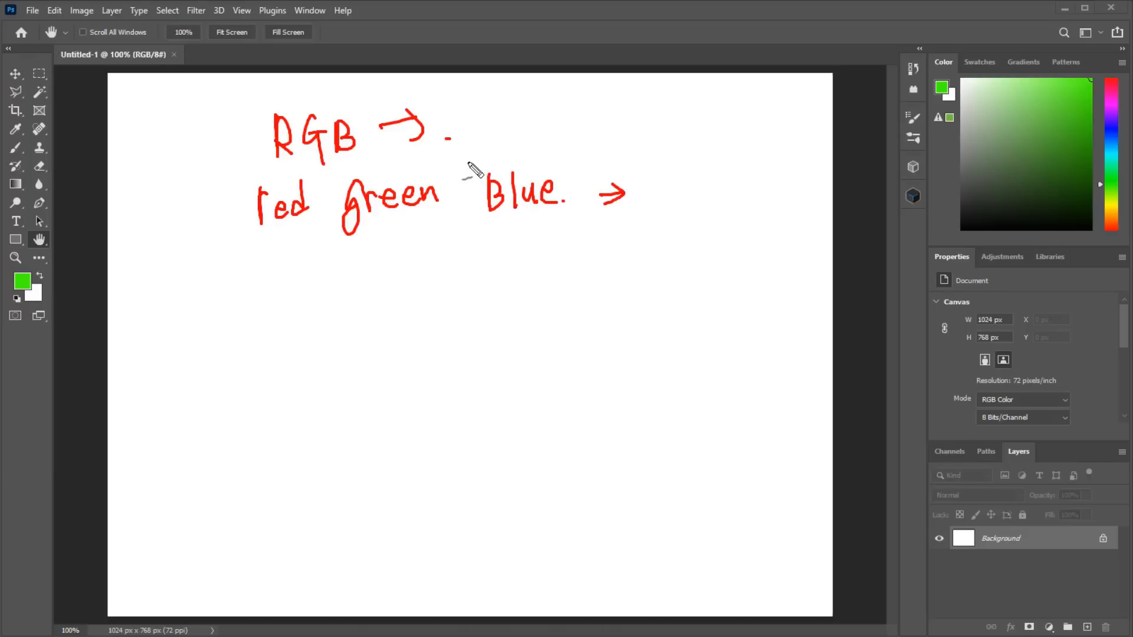
Note the range 1~100% beside RGB and write 30, 60 and 20 under the colour names, with an arrow to a small circle
{"action": "mouse_move", "coordinate": [472, 123]}
{"action": "left_mouse_down"}
{"action": "mouse_move", "coordinate": [472, 148]}
{"action": "mouse_move", "coordinate": [551, 132]}
{"action": "mouse_move", "coordinate": [554, 142]}
{"action": "left_mouse_up"}
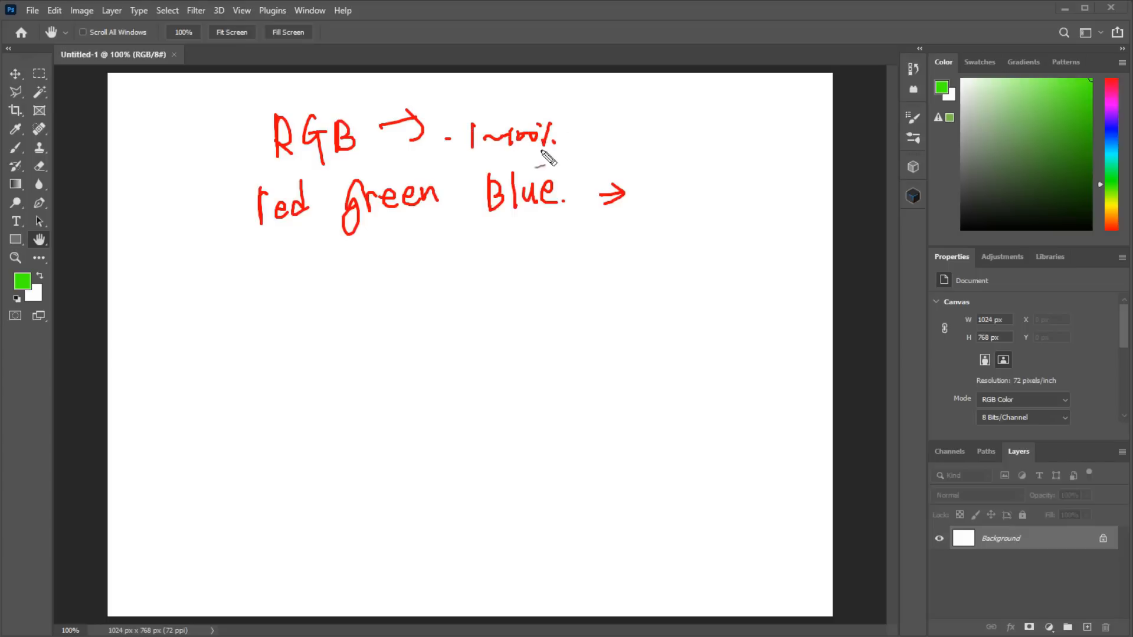
{"action": "mouse_move", "coordinate": [265, 264]}
{"action": "left_mouse_down"}
{"action": "mouse_move", "coordinate": [287, 276]}
{"action": "mouse_move", "coordinate": [268, 292]}
{"action": "mouse_move", "coordinate": [301, 263]}
{"action": "left_mouse_up"}
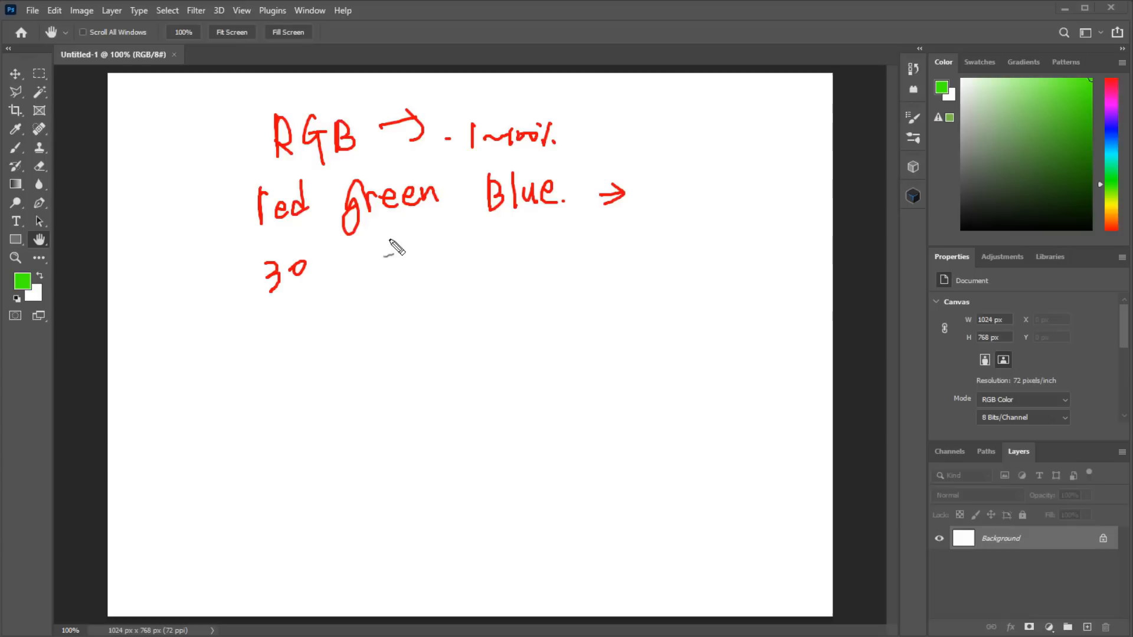
{"action": "mouse_move", "coordinate": [394, 240]}
{"action": "left_mouse_down"}
{"action": "mouse_move", "coordinate": [386, 263]}
{"action": "mouse_move", "coordinate": [406, 242]}
{"action": "left_mouse_up"}
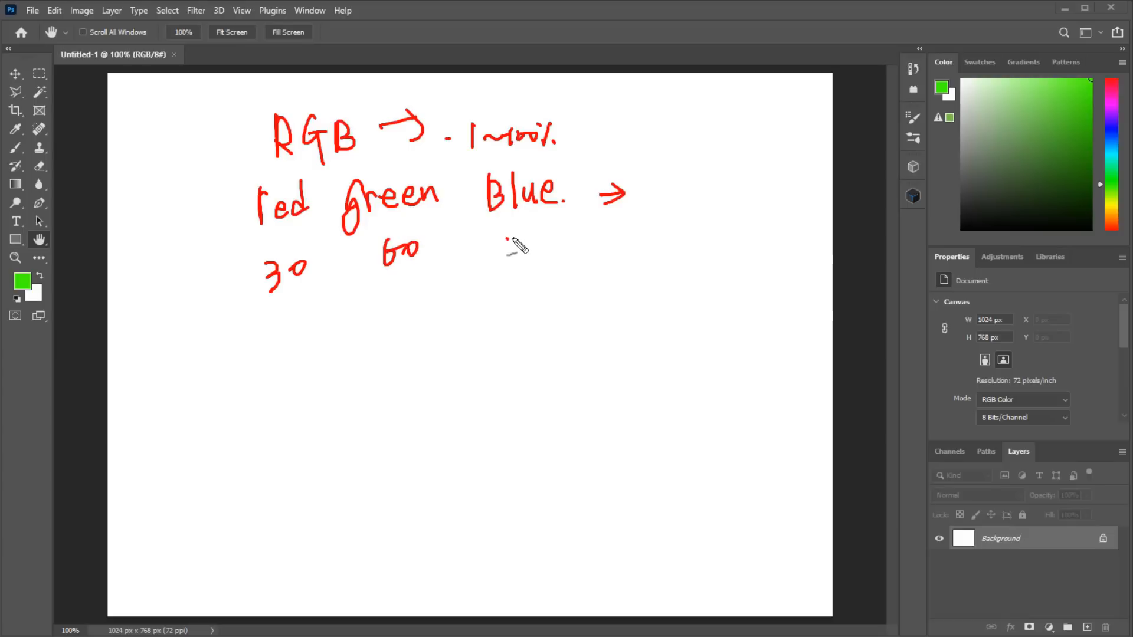
{"action": "mouse_move", "coordinate": [504, 241]}
{"action": "left_mouse_down"}
{"action": "mouse_move", "coordinate": [524, 253]}
{"action": "mouse_move", "coordinate": [532, 240]}
{"action": "left_mouse_up"}
{"action": "mouse_move", "coordinate": [558, 250]}
{"action": "left_mouse_down"}
{"action": "mouse_move", "coordinate": [584, 245]}
{"action": "mouse_move", "coordinate": [574, 236]}
{"action": "mouse_move", "coordinate": [573, 252]}
{"action": "mouse_move", "coordinate": [616, 251]}
{"action": "left_mouse_up"}
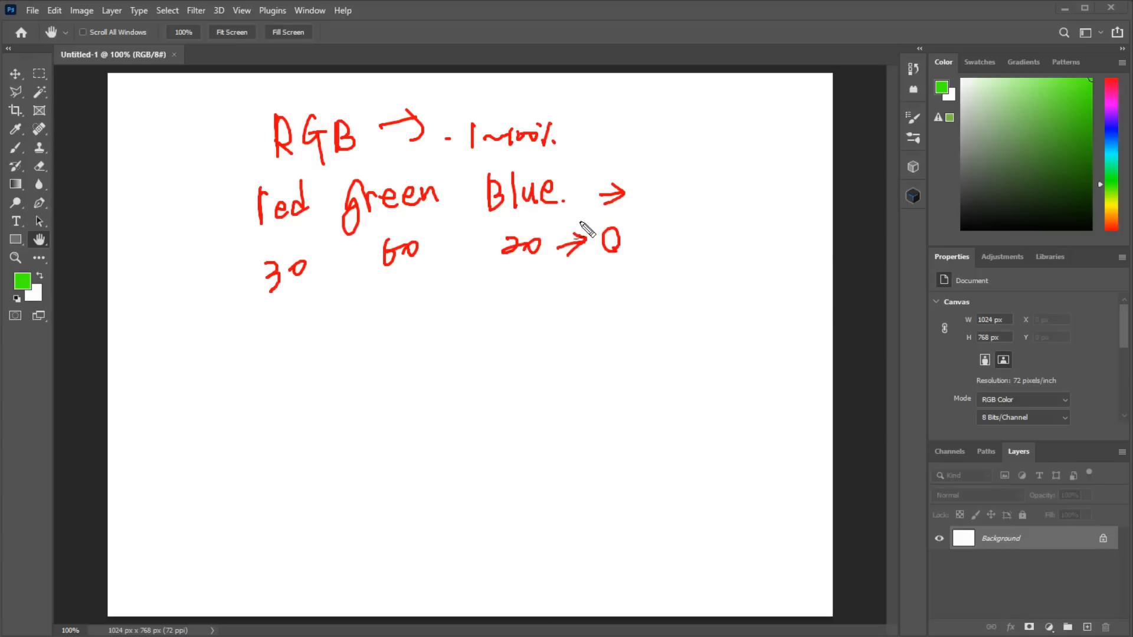
Draw a curved bracket beside the RGB colour notes and underline the words red, green and Blue
{"action": "left_click_drag", "start_coordinate": [227, 162], "coordinate": [242, 288]}
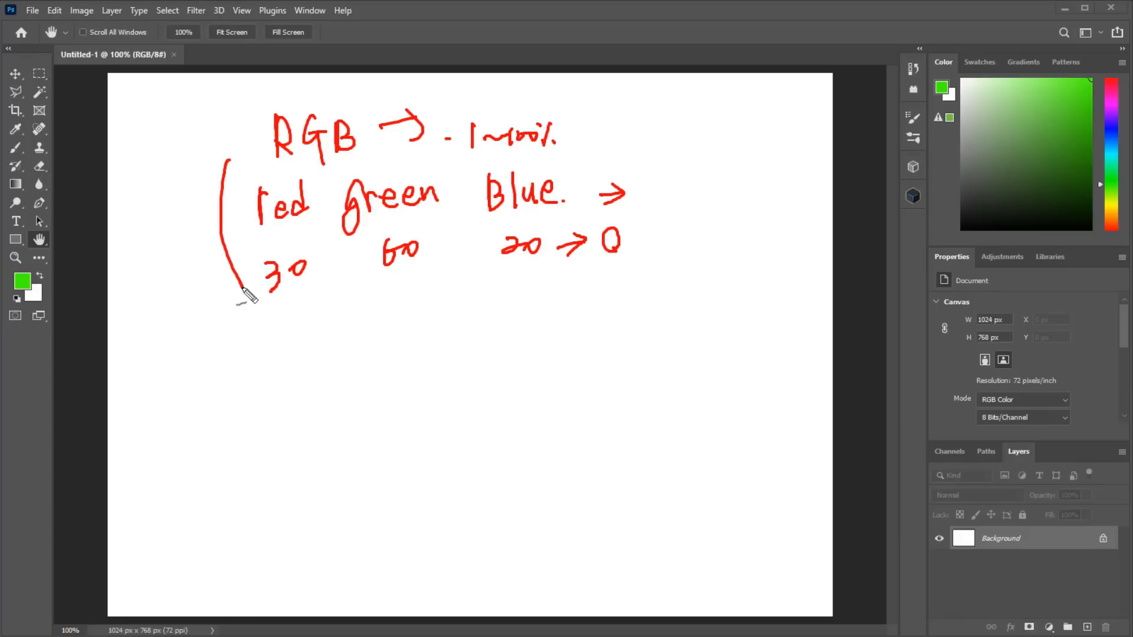
{"action": "left_click_drag", "start_coordinate": [257, 235], "coordinate": [556, 209]}
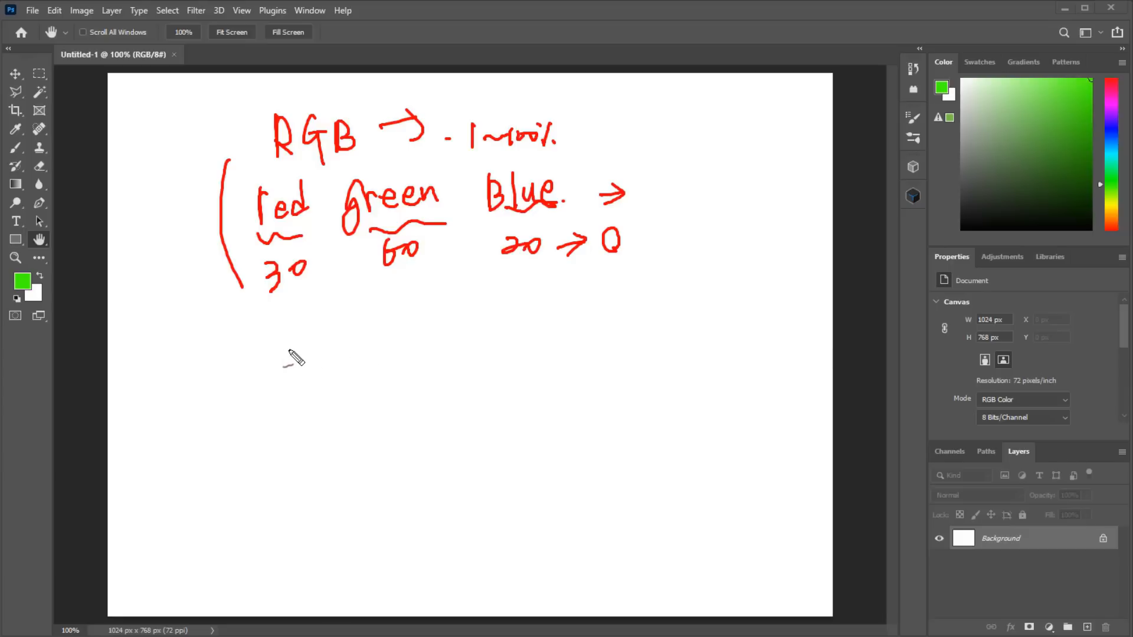
Handwrite the heading "CMYK" below the RGB notes, with the words cyan, magenta, yellow and black underneath
{"action": "mouse_move", "coordinate": [289, 348]}
{"action": "left_mouse_down"}
{"action": "mouse_move", "coordinate": [290, 367]}
{"action": "mouse_move", "coordinate": [325, 372]}
{"action": "left_mouse_up"}
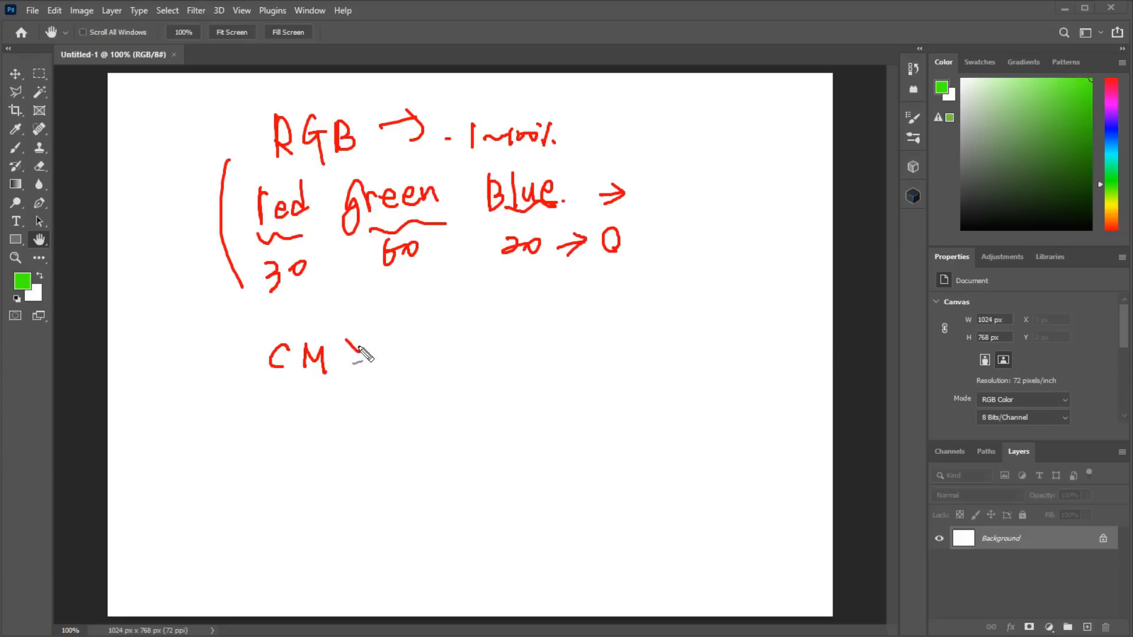
{"action": "mouse_move", "coordinate": [364, 340]}
{"action": "left_mouse_down"}
{"action": "mouse_move", "coordinate": [360, 365]}
{"action": "mouse_move", "coordinate": [409, 361]}
{"action": "left_mouse_up"}
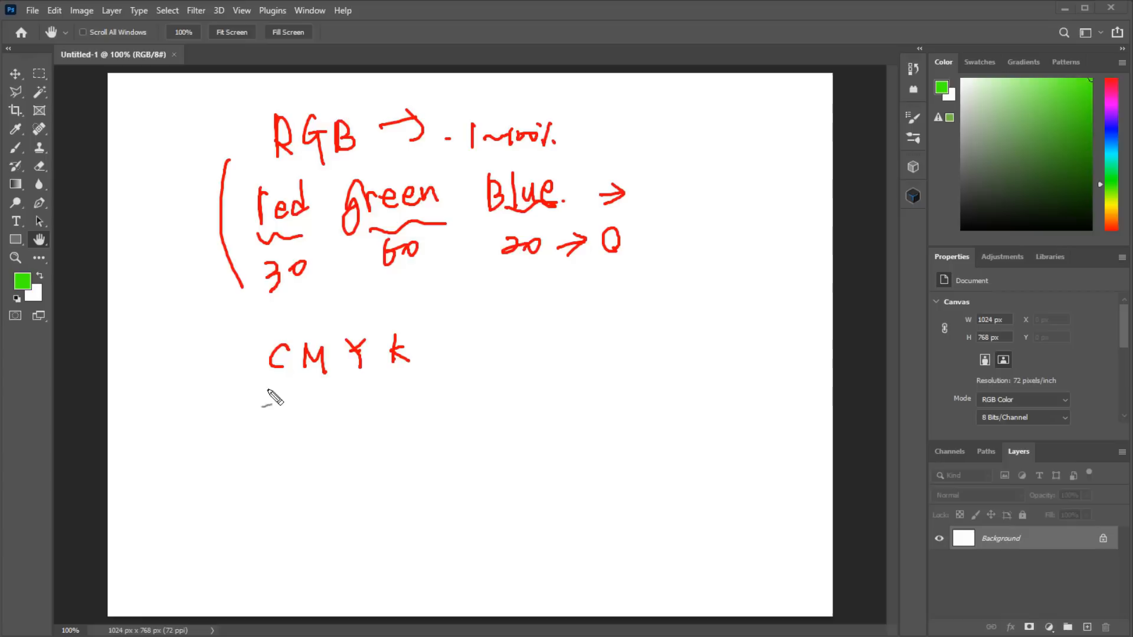
{"action": "mouse_move", "coordinate": [286, 406]}
{"action": "left_mouse_down"}
{"action": "mouse_move", "coordinate": [287, 437]}
{"action": "mouse_move", "coordinate": [305, 419]}
{"action": "mouse_move", "coordinate": [413, 411]}
{"action": "left_mouse_up"}
{"action": "mouse_move", "coordinate": [420, 392]}
{"action": "left_mouse_down"}
{"action": "mouse_move", "coordinate": [408, 418]}
{"action": "mouse_move", "coordinate": [435, 408]}
{"action": "mouse_move", "coordinate": [546, 422]}
{"action": "left_mouse_up"}
{"action": "mouse_move", "coordinate": [588, 388]}
{"action": "left_mouse_down"}
{"action": "mouse_move", "coordinate": [577, 397]}
{"action": "mouse_move", "coordinate": [594, 407]}
{"action": "left_mouse_up"}
{"action": "mouse_move", "coordinate": [592, 358]}
{"action": "left_mouse_down"}
{"action": "mouse_move", "coordinate": [619, 405]}
{"action": "mouse_move", "coordinate": [650, 401]}
{"action": "mouse_move", "coordinate": [673, 369]}
{"action": "mouse_move", "coordinate": [730, 386]}
{"action": "left_mouse_up"}
{"action": "mouse_move", "coordinate": [742, 372]}
{"action": "left_mouse_down"}
{"action": "mouse_move", "coordinate": [744, 386]}
{"action": "mouse_move", "coordinate": [778, 362]}
{"action": "mouse_move", "coordinate": [811, 369]}
{"action": "left_mouse_up"}
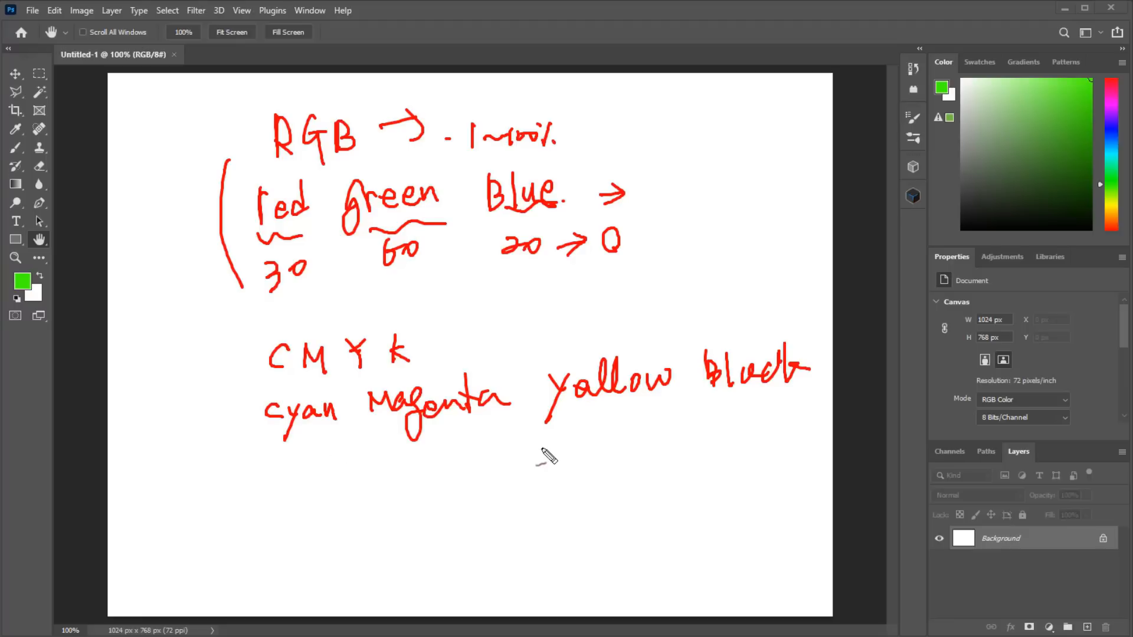
Write the sample values 10, 30, 20 and 5 under cyan, magenta, yellow and black, with a small circle before the 10
{"action": "mouse_move", "coordinate": [316, 454]}
{"action": "left_mouse_down"}
{"action": "mouse_move", "coordinate": [330, 476]}
{"action": "mouse_move", "coordinate": [347, 461]}
{"action": "left_mouse_up"}
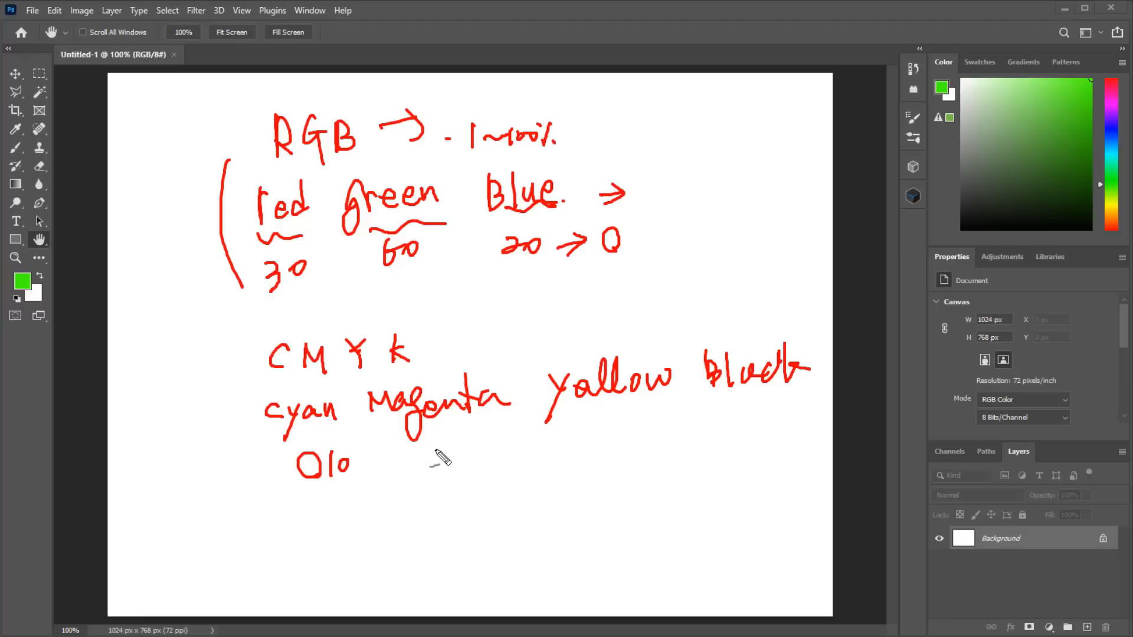
{"action": "mouse_move", "coordinate": [433, 441]}
{"action": "left_mouse_down"}
{"action": "mouse_move", "coordinate": [444, 444]}
{"action": "mouse_move", "coordinate": [436, 465]}
{"action": "left_mouse_up"}
{"action": "left_click_drag", "start_coordinate": [463, 443], "coordinate": [462, 445]}
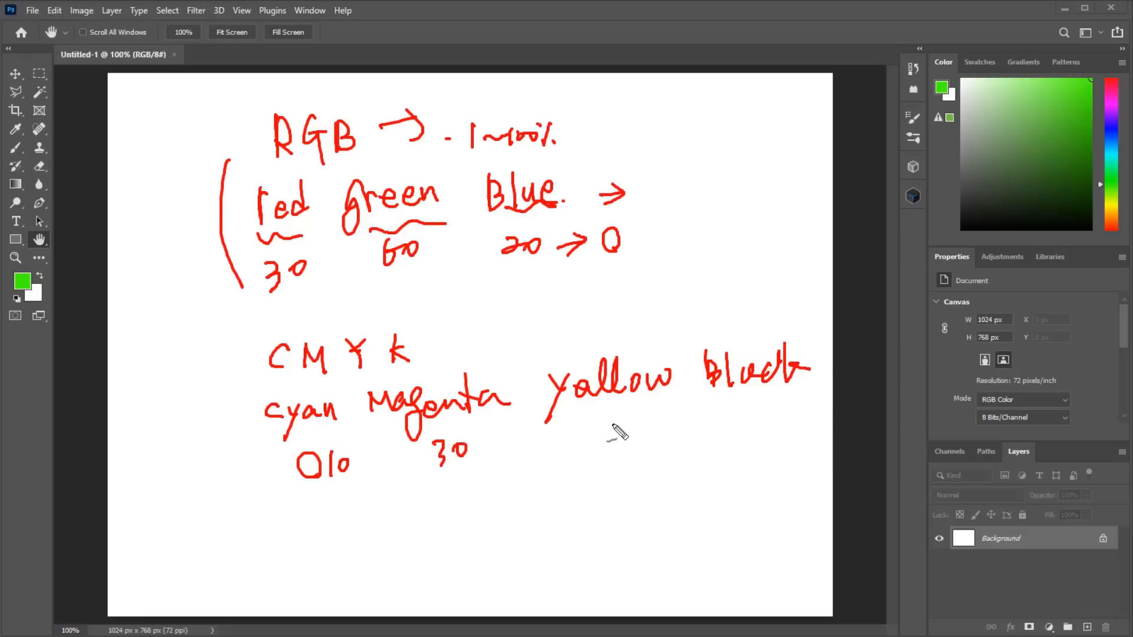
{"action": "mouse_move", "coordinate": [616, 422]}
{"action": "left_mouse_down"}
{"action": "mouse_move", "coordinate": [631, 438]}
{"action": "mouse_move", "coordinate": [642, 421]}
{"action": "left_mouse_up"}
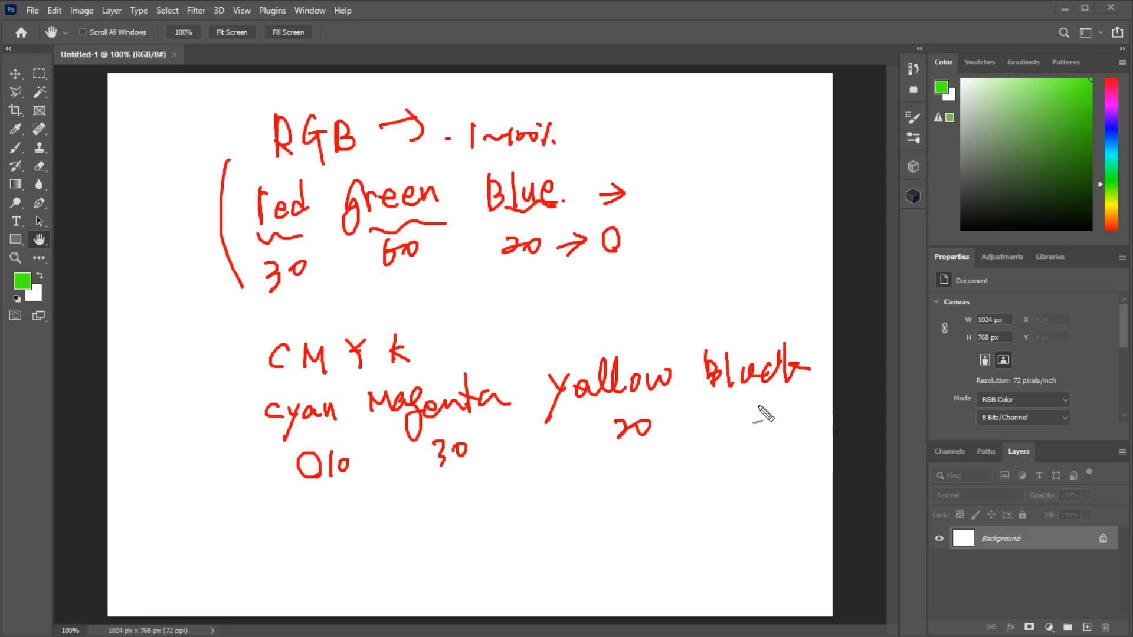
{"action": "mouse_move", "coordinate": [757, 403]}
{"action": "left_mouse_down"}
{"action": "mouse_move", "coordinate": [753, 427]}
{"action": "mouse_move", "coordinate": [778, 401]}
{"action": "left_mouse_up"}
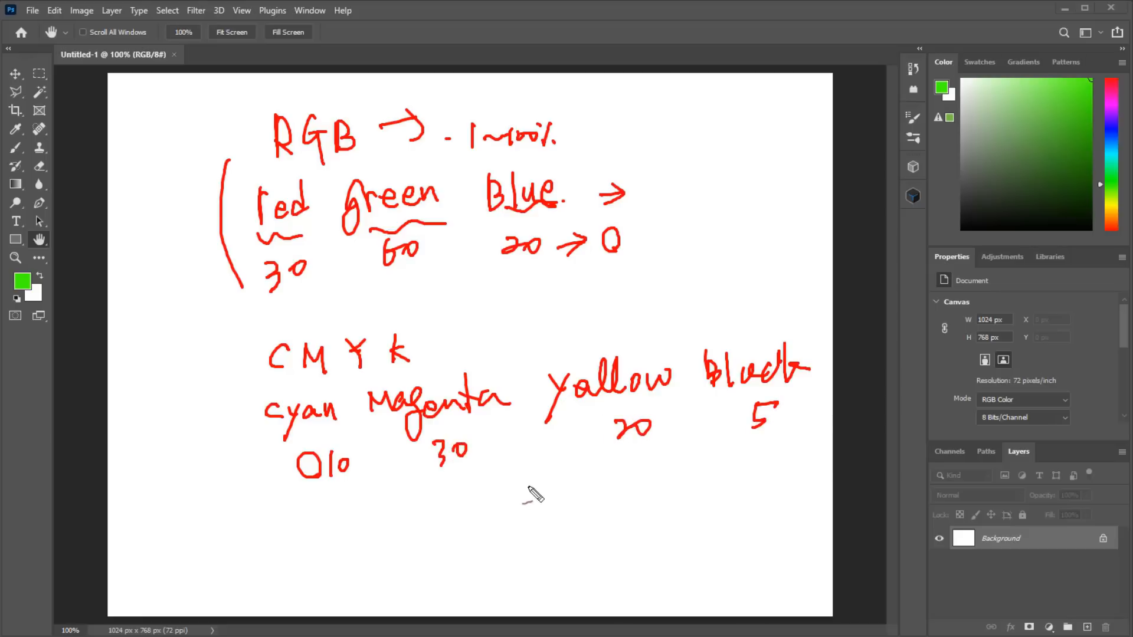
Sketch a downward arrow and two small circles linked by arrows beneath the CMYK values
{"action": "left_click_drag", "start_coordinate": [532, 480], "coordinate": [534, 500]}
{"action": "mouse_move", "coordinate": [524, 493]}
{"action": "left_mouse_down"}
{"action": "mouse_move", "coordinate": [534, 502]}
{"action": "mouse_move", "coordinate": [548, 482]}
{"action": "mouse_move", "coordinate": [557, 516]}
{"action": "left_mouse_up"}
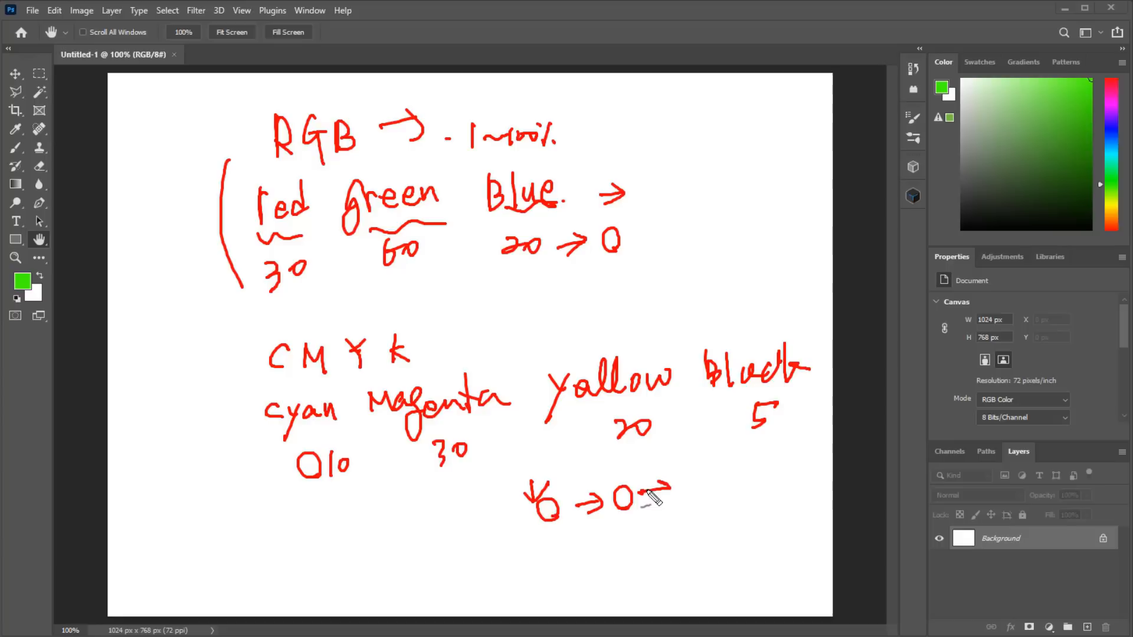
{"action": "mouse_move", "coordinate": [655, 479]}
{"action": "left_mouse_down"}
{"action": "mouse_move", "coordinate": [673, 483]}
{"action": "mouse_move", "coordinate": [663, 508]}
{"action": "left_mouse_up"}
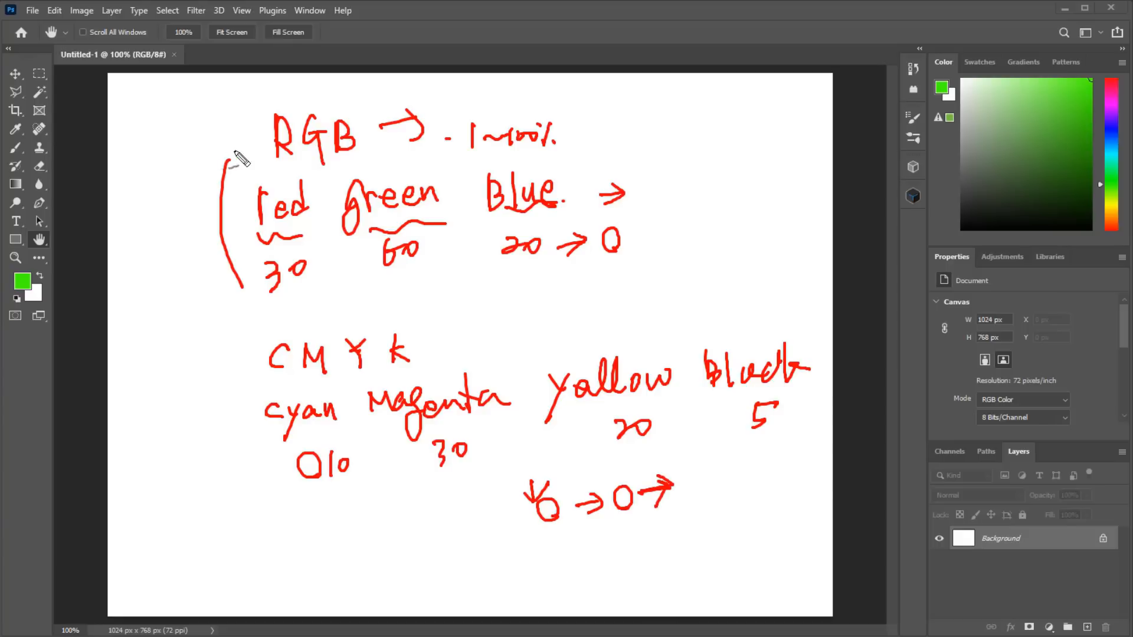
Mark the RGB and CMYK headings with bullet dots and underline RGB with a wavy line
{"action": "left_click_drag", "start_coordinate": [239, 145], "coordinate": [234, 151]}
{"action": "left_click_drag", "start_coordinate": [243, 360], "coordinate": [247, 364]}
{"action": "left_click_drag", "start_coordinate": [275, 156], "coordinate": [358, 163]}
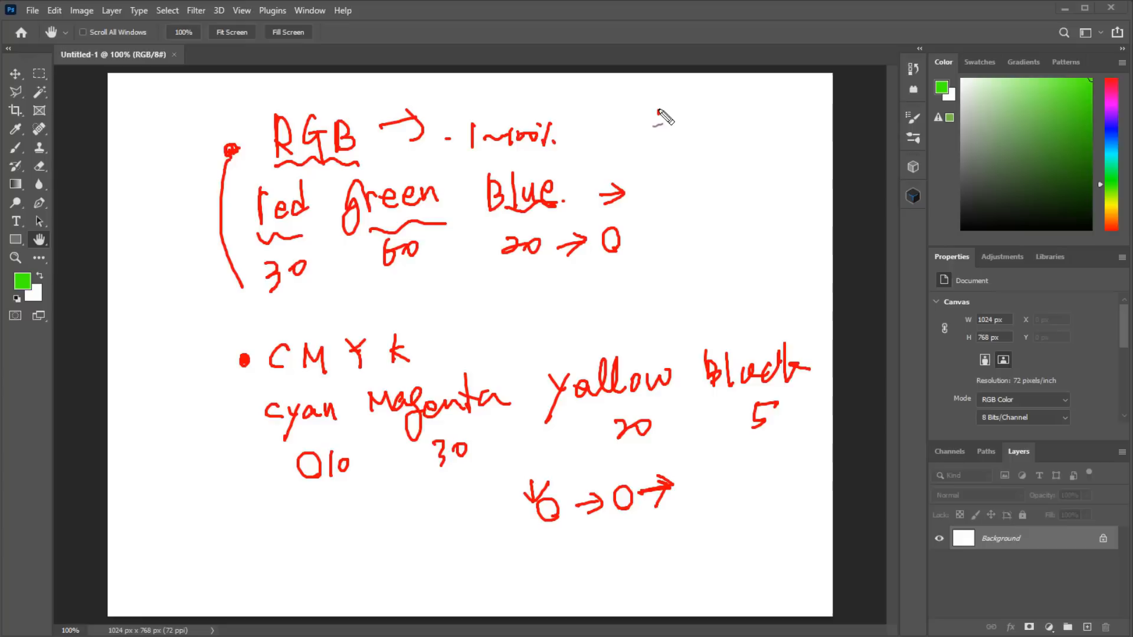
Sketch a circled square with two outgoing arrows beside the RGB notes, and a circled rectangle marked X above the word yellow
{"action": "mouse_move", "coordinate": [656, 143]}
{"action": "left_mouse_down"}
{"action": "mouse_move", "coordinate": [656, 107]}
{"action": "mouse_move", "coordinate": [695, 105]}
{"action": "mouse_move", "coordinate": [694, 143]}
{"action": "mouse_move", "coordinate": [654, 147]}
{"action": "left_mouse_up"}
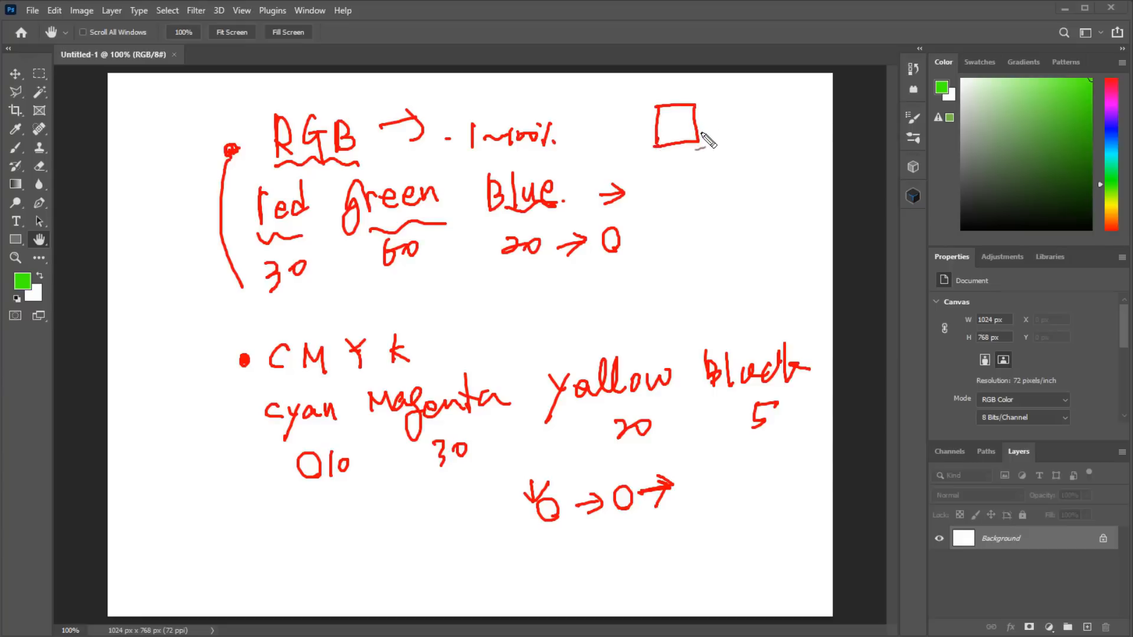
{"action": "mouse_move", "coordinate": [688, 144]}
{"action": "left_mouse_down"}
{"action": "mouse_move", "coordinate": [659, 145]}
{"action": "mouse_move", "coordinate": [658, 96]}
{"action": "mouse_move", "coordinate": [702, 124]}
{"action": "mouse_move", "coordinate": [684, 147]}
{"action": "mouse_move", "coordinate": [732, 121]}
{"action": "mouse_move", "coordinate": [737, 168]}
{"action": "left_mouse_up"}
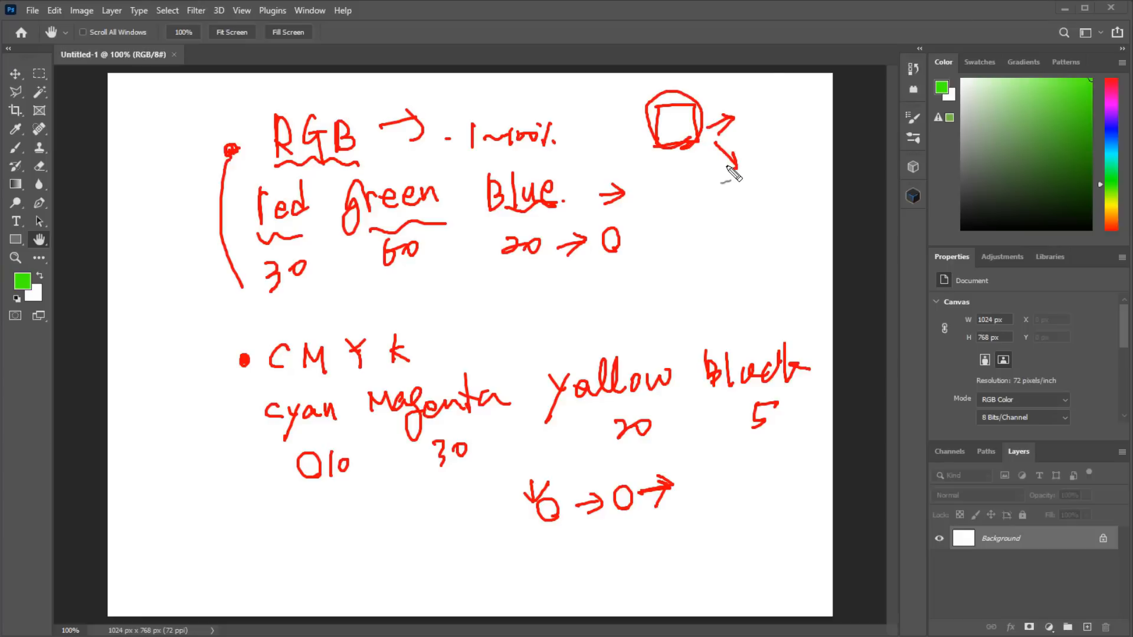
{"action": "mouse_move", "coordinate": [546, 328]}
{"action": "left_mouse_down"}
{"action": "mouse_move", "coordinate": [586, 337]}
{"action": "mouse_move", "coordinate": [547, 334]}
{"action": "left_mouse_up"}
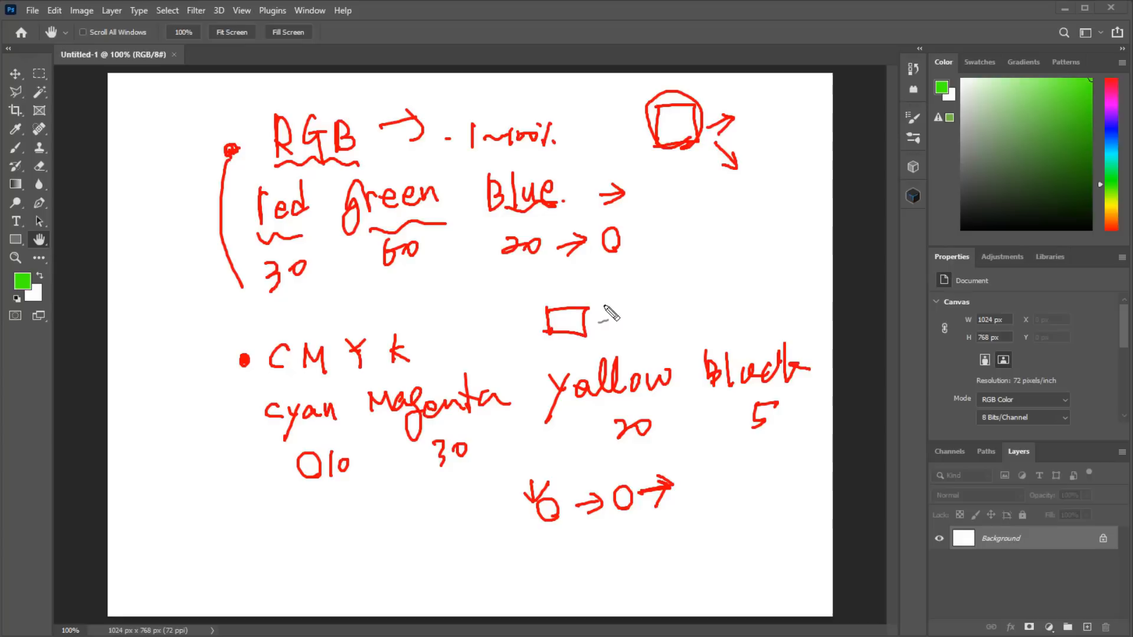
{"action": "left_click_drag", "start_coordinate": [601, 303], "coordinate": [594, 304]}
{"action": "mouse_move", "coordinate": [573, 345]}
{"action": "left_mouse_down"}
{"action": "mouse_move", "coordinate": [580, 300]}
{"action": "mouse_move", "coordinate": [595, 323]}
{"action": "mouse_move", "coordinate": [584, 345]}
{"action": "left_mouse_up"}
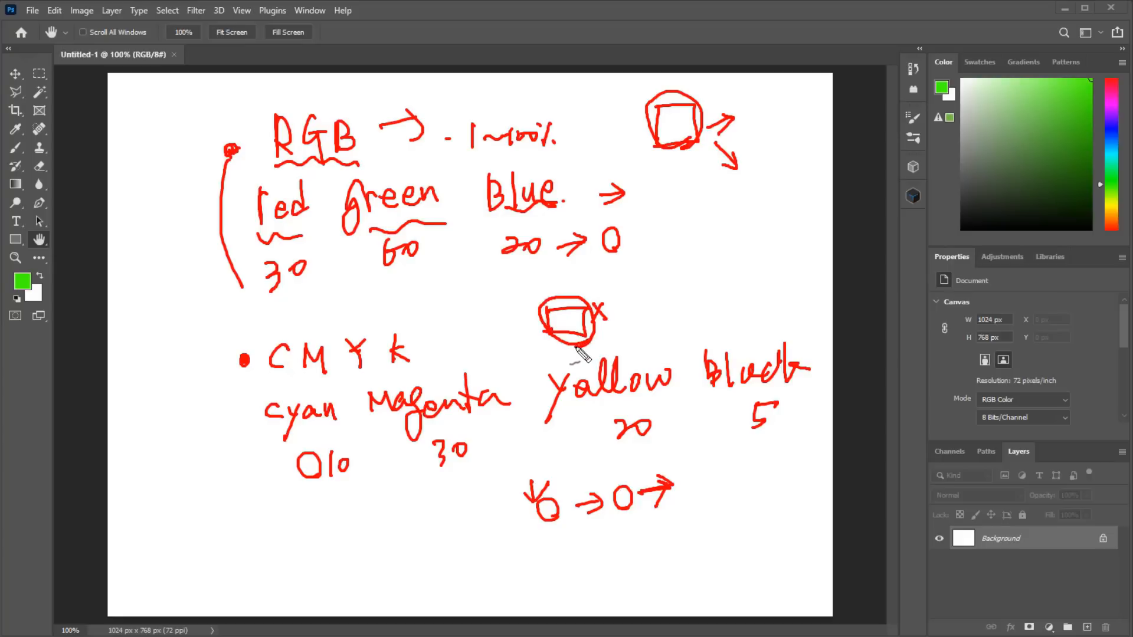
Emphasise the RGB square with thick strokes and a large hatched circle, and draw an arrow from the CMYK rectangle to a small circle
{"action": "mouse_move", "coordinate": [696, 152]}
{"action": "left_mouse_down"}
{"action": "mouse_move", "coordinate": [652, 153]}
{"action": "mouse_move", "coordinate": [642, 117]}
{"action": "mouse_move", "coordinate": [692, 105]}
{"action": "mouse_move", "coordinate": [702, 143]}
{"action": "mouse_move", "coordinate": [662, 170]}
{"action": "mouse_move", "coordinate": [699, 165]}
{"action": "mouse_move", "coordinate": [652, 169]}
{"action": "mouse_move", "coordinate": [736, 160]}
{"action": "mouse_move", "coordinate": [715, 170]}
{"action": "left_mouse_up"}
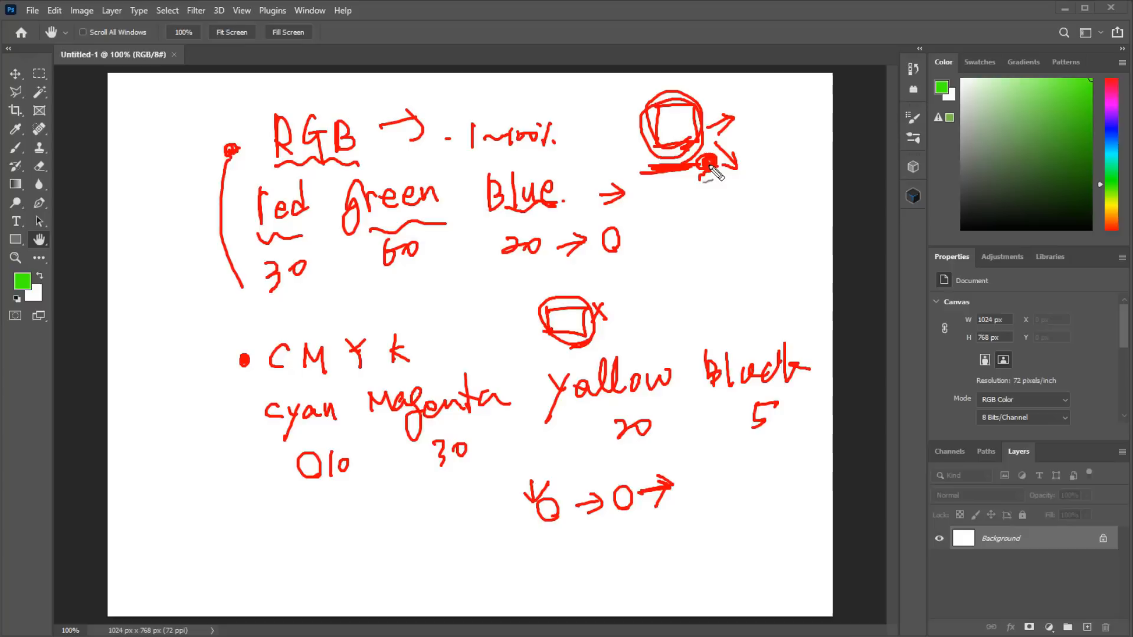
{"action": "left_click_drag", "start_coordinate": [618, 316], "coordinate": [632, 316]}
{"action": "mouse_move", "coordinate": [696, 282]}
{"action": "left_mouse_down"}
{"action": "mouse_move", "coordinate": [692, 319]}
{"action": "mouse_move", "coordinate": [700, 286]}
{"action": "left_mouse_up"}
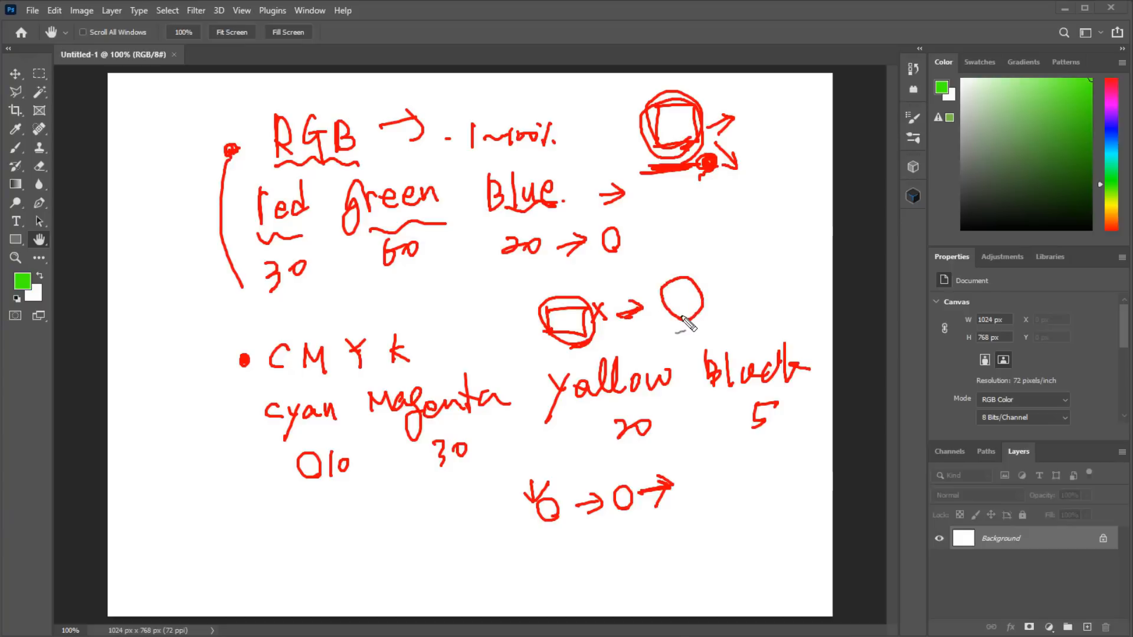
{"action": "left_click", "coordinate": [671, 182]}
{"action": "mouse_move", "coordinate": [743, 216]}
{"action": "left_mouse_down"}
{"action": "mouse_move", "coordinate": [748, 136]}
{"action": "mouse_move", "coordinate": [791, 168]}
{"action": "mouse_move", "coordinate": [785, 204]}
{"action": "mouse_move", "coordinate": [760, 222]}
{"action": "mouse_move", "coordinate": [732, 220]}
{"action": "left_mouse_up"}
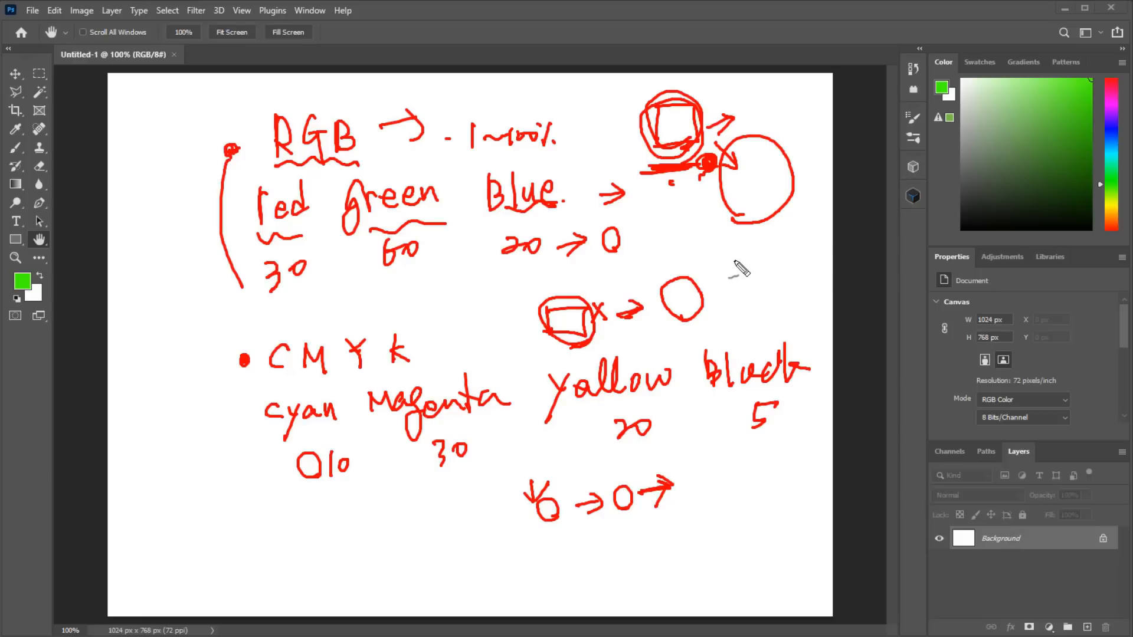
{"action": "mouse_move", "coordinate": [658, 185]}
{"action": "left_mouse_down"}
{"action": "mouse_move", "coordinate": [711, 197]}
{"action": "mouse_move", "coordinate": [661, 202]}
{"action": "mouse_move", "coordinate": [693, 200]}
{"action": "mouse_move", "coordinate": [701, 222]}
{"action": "mouse_move", "coordinate": [708, 216]}
{"action": "left_mouse_up"}
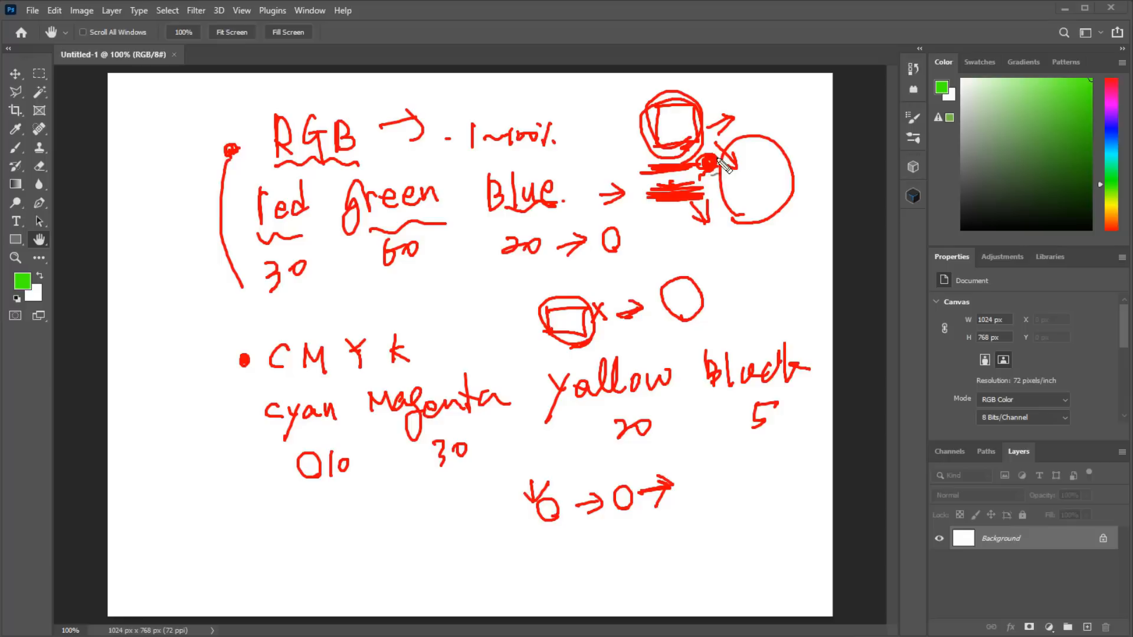
{"action": "mouse_move", "coordinate": [722, 161]}
{"action": "left_mouse_down"}
{"action": "mouse_move", "coordinate": [749, 151]}
{"action": "mouse_move", "coordinate": [769, 166]}
{"action": "mouse_move", "coordinate": [761, 215]}
{"action": "left_mouse_up"}
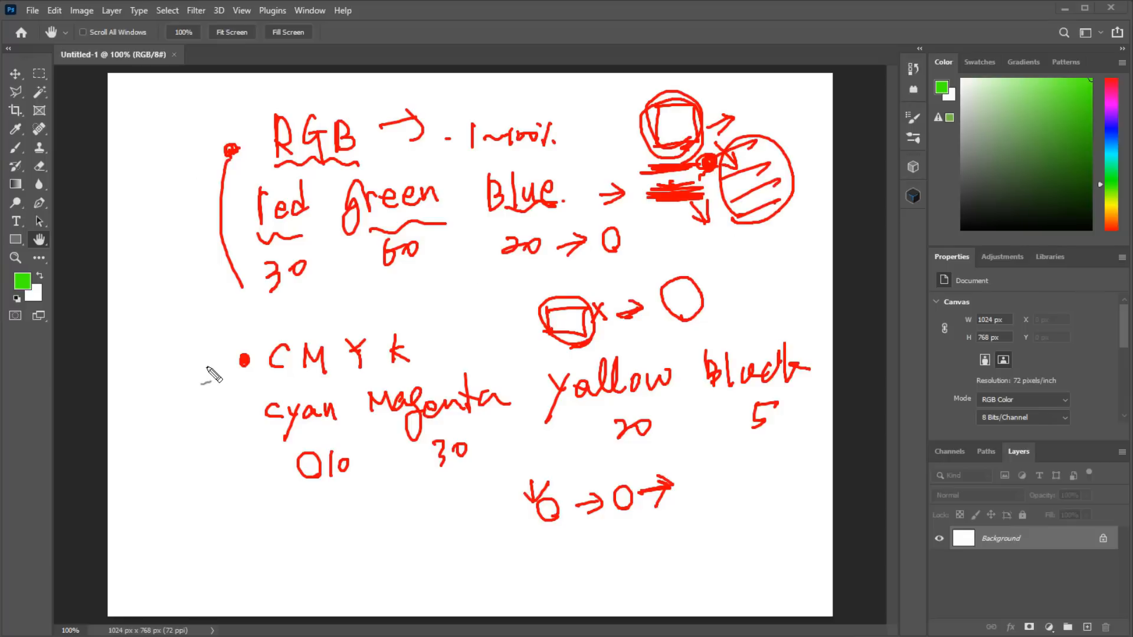
Add a second small marker in front of both the CMYK and RGB headings and underline RGB again
{"action": "left_click_drag", "start_coordinate": [204, 358], "coordinate": [214, 366]}
{"action": "mouse_move", "coordinate": [207, 157]}
{"action": "left_mouse_down"}
{"action": "mouse_move", "coordinate": [211, 166]}
{"action": "mouse_move", "coordinate": [361, 165]}
{"action": "left_mouse_up"}
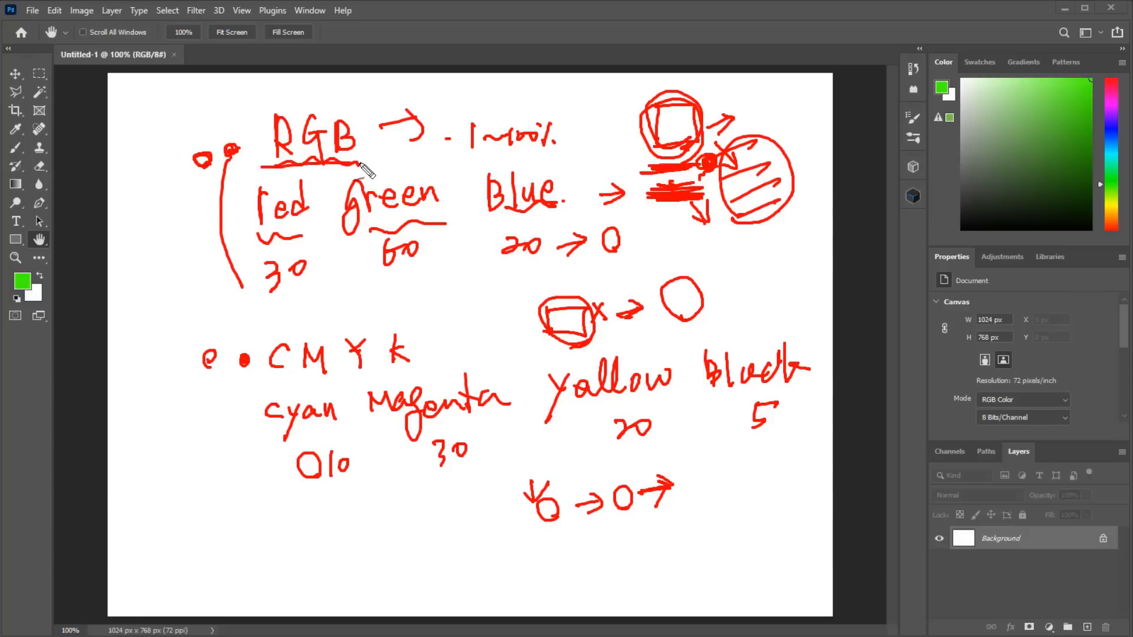
Strike a line through the CMYK heading, draw a small filled circle after RGB, and add short marks after CMYK
{"action": "left_click_drag", "start_coordinate": [284, 372], "coordinate": [446, 353]}
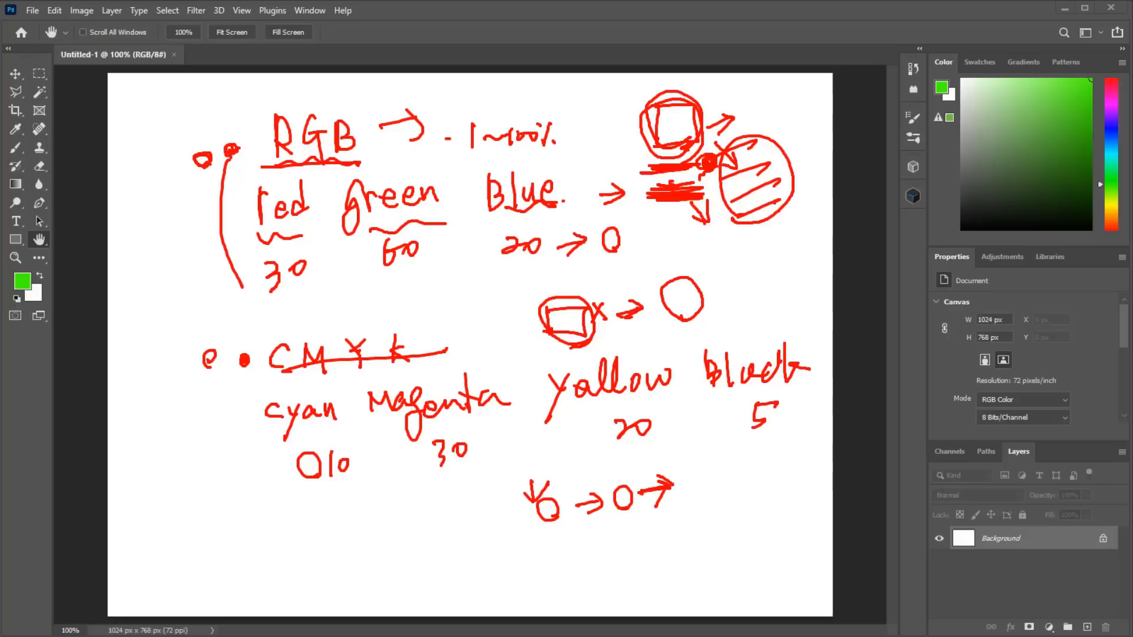
{"action": "left_click_drag", "start_coordinate": [424, 341], "coordinate": [440, 337]}
{"action": "mouse_move", "coordinate": [380, 153]}
{"action": "left_mouse_down"}
{"action": "mouse_move", "coordinate": [383, 139]}
{"action": "mouse_move", "coordinate": [387, 147]}
{"action": "left_mouse_up"}
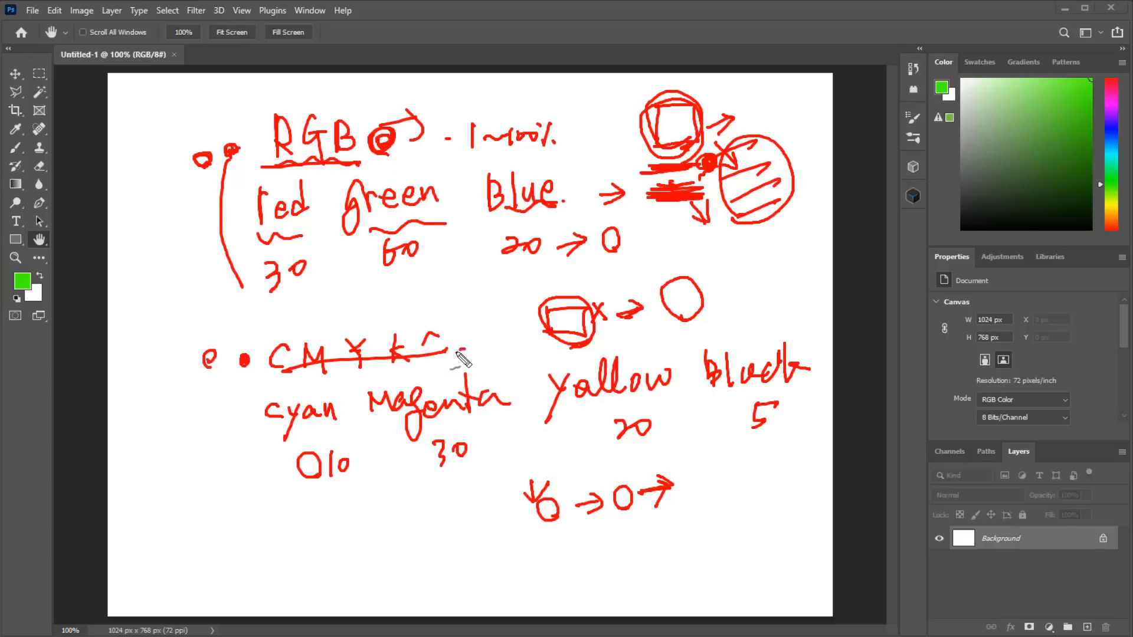
{"action": "left_click_drag", "start_coordinate": [451, 351], "coordinate": [455, 350]}
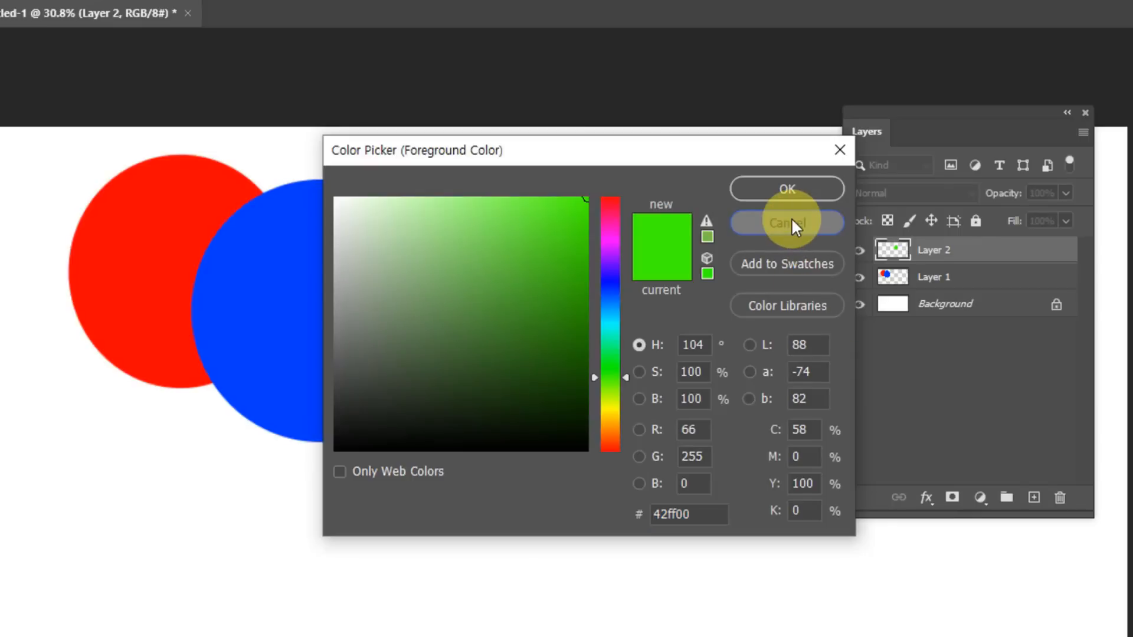
Cancel the foreground colour picker and examine the colour mode options offered for a new document
{"action": "left_click", "coordinate": [772, 219]}
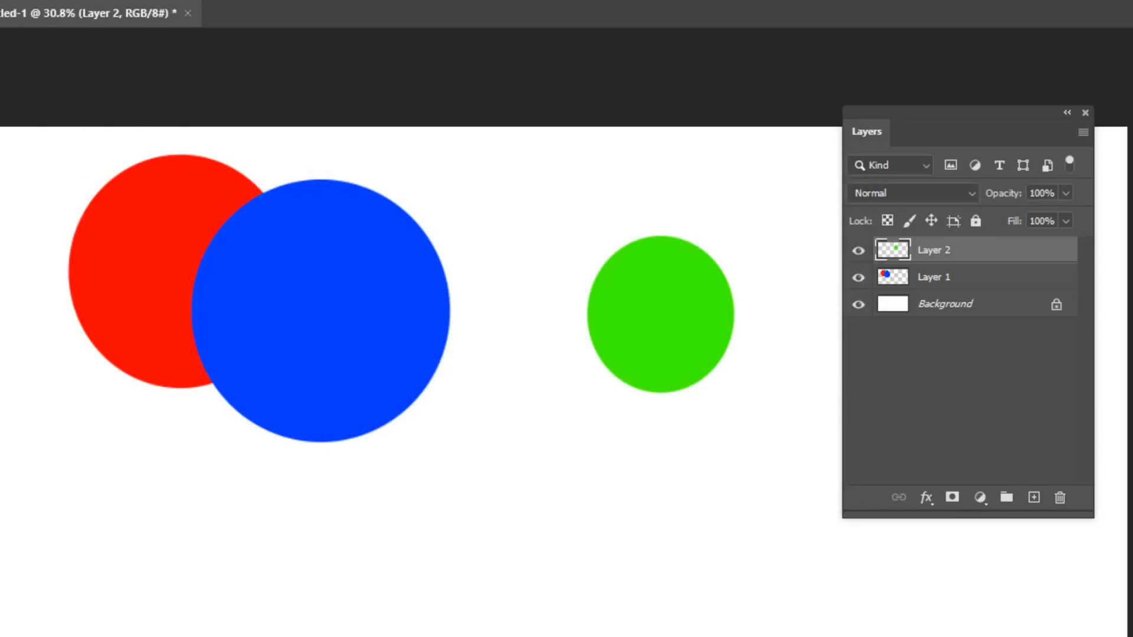
{"action": "left_click", "coordinate": [0, 0]}
{"action": "left_click", "coordinate": [0, 0]}
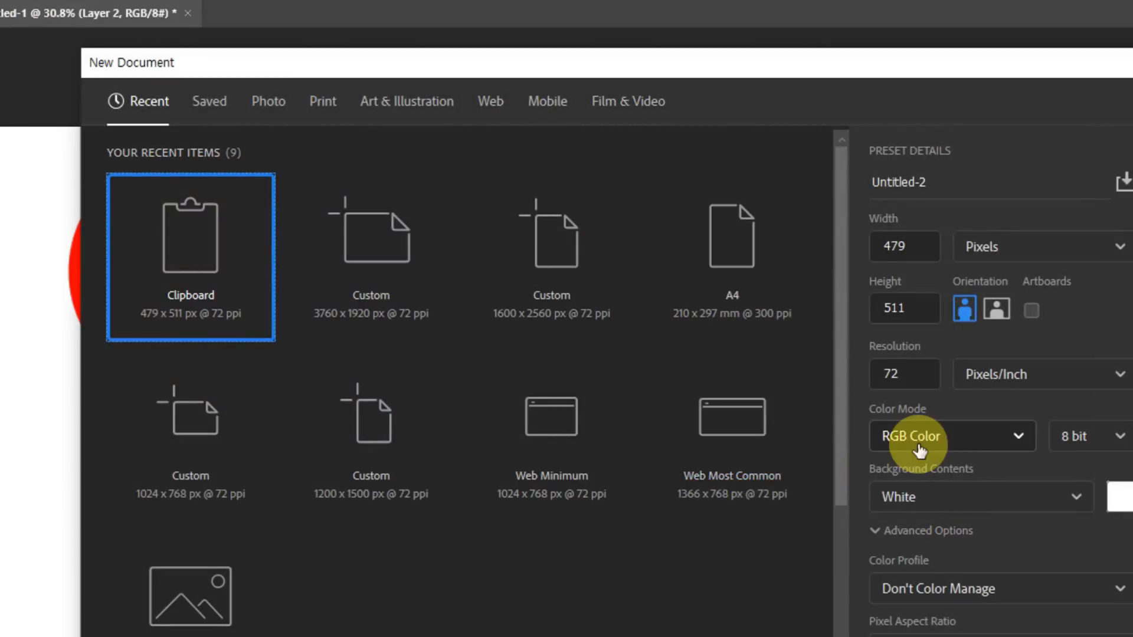
{"action": "left_click", "coordinate": [942, 438]}
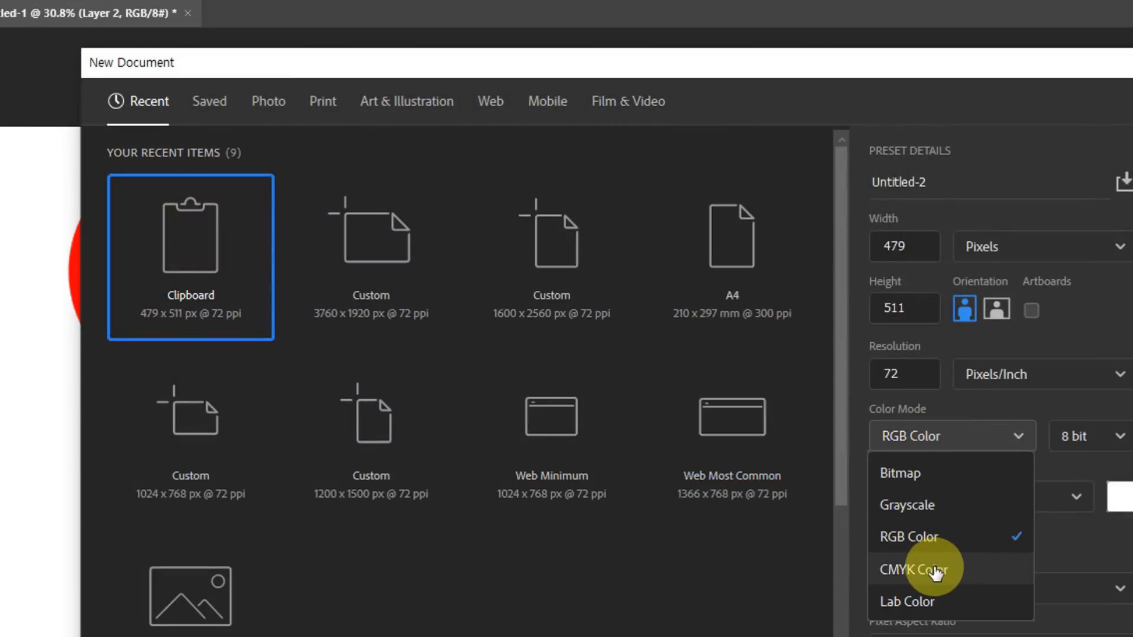
{"action": "left_click", "coordinate": [1123, 317]}
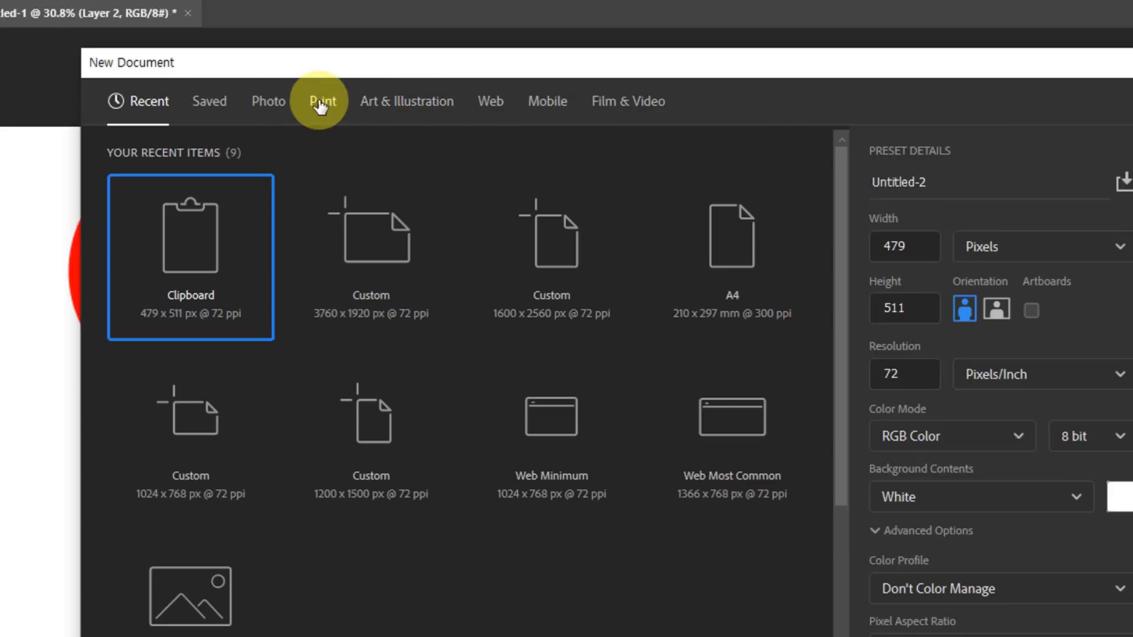
Browse the Art & Illustration document presets and the full set of Mobile presets
{"action": "left_click", "coordinate": [406, 112]}
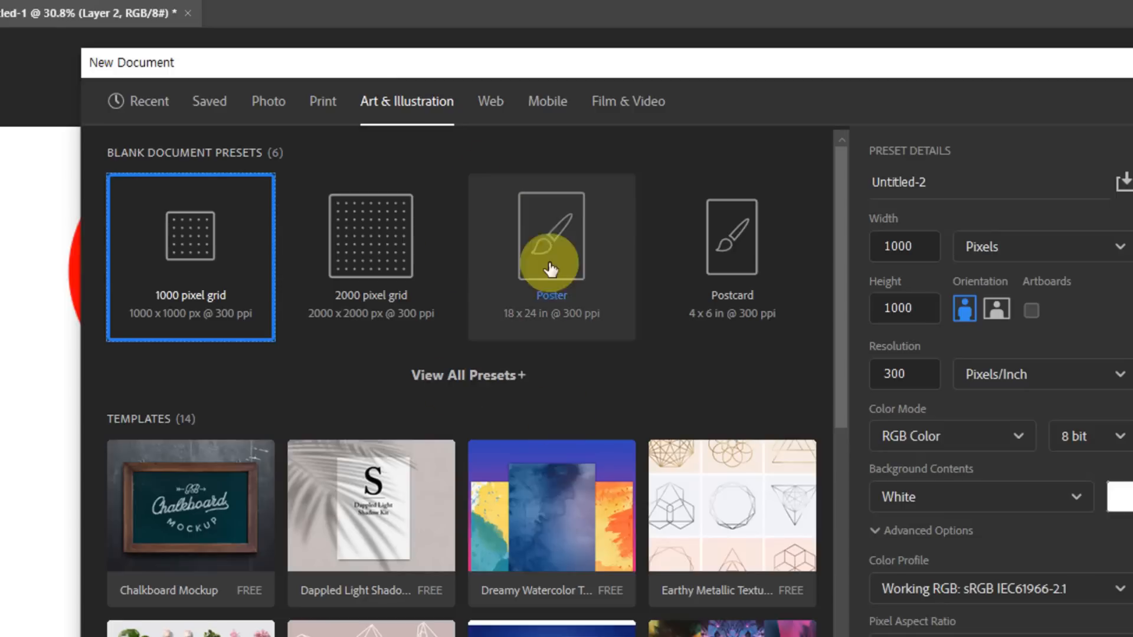
{"action": "left_click", "coordinate": [537, 105]}
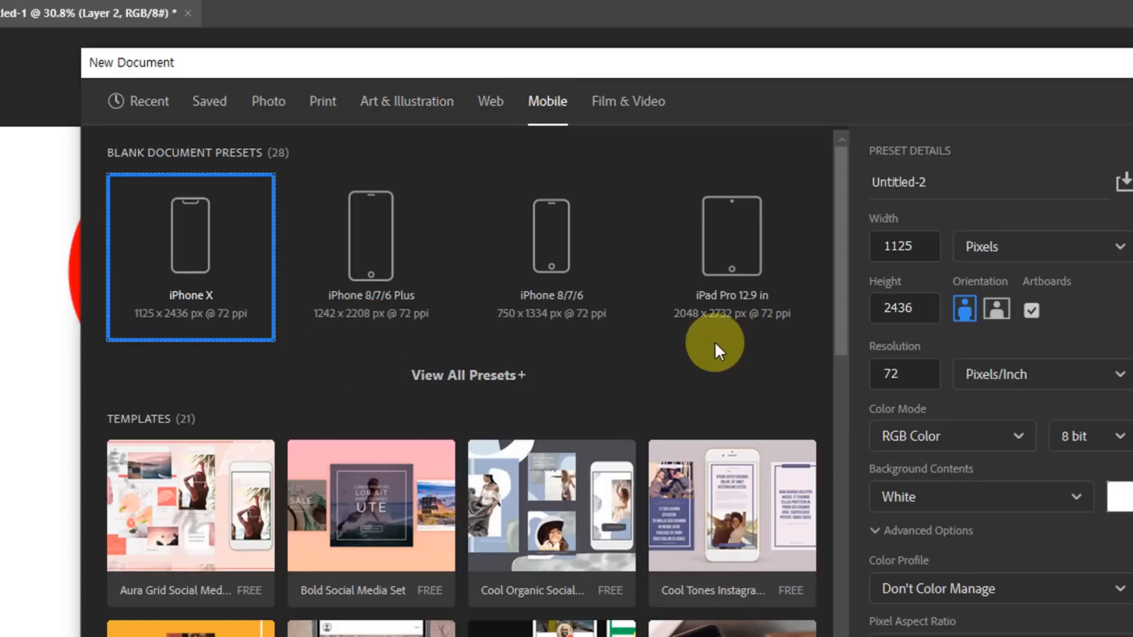
{"action": "left_click", "coordinate": [515, 389]}
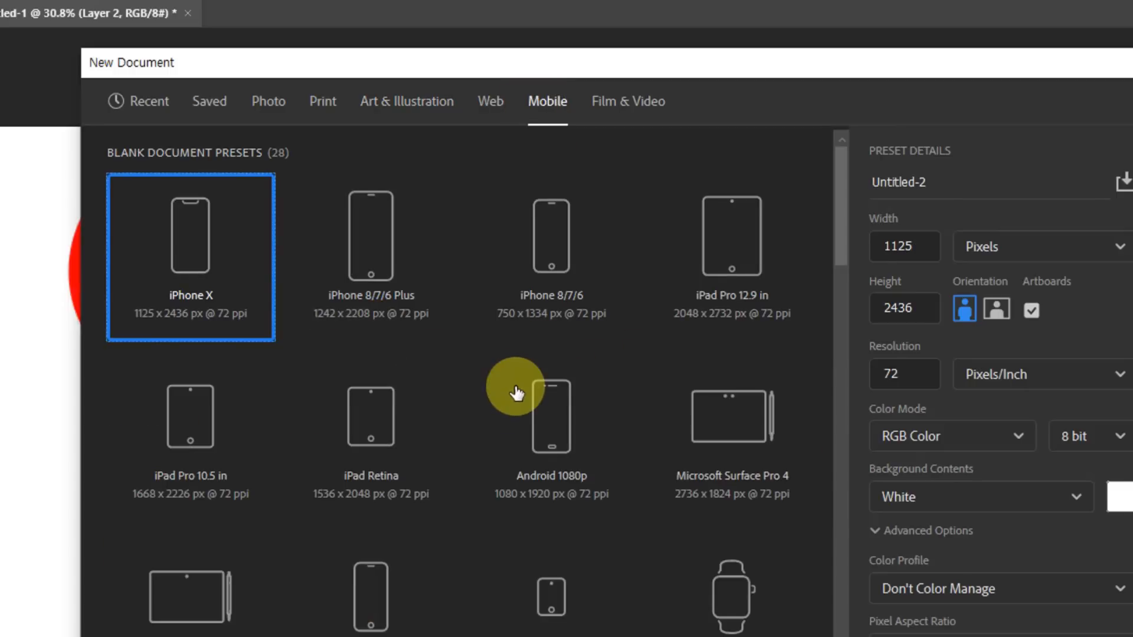
{"action": "scroll", "coordinate": [516, 394], "scroll_direction": "down", "scroll_amount": 5}
{"action": "scroll", "coordinate": [455, 379], "scroll_direction": "up", "scroll_amount": 5}
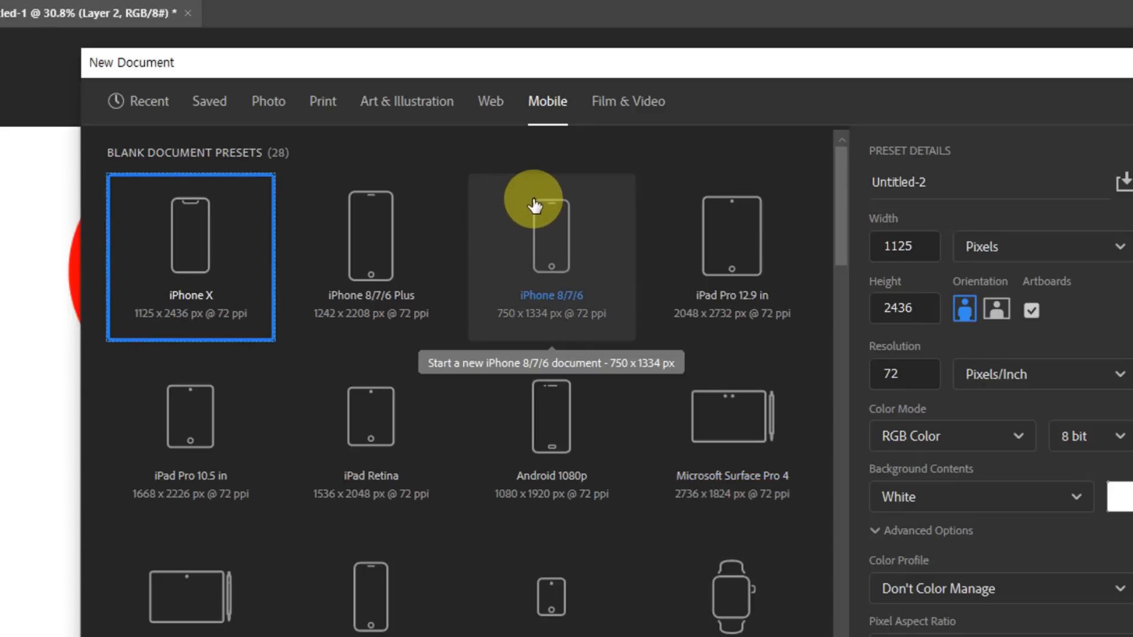
Review the Print document presets and their colour mode options, and leave without creating a document
{"action": "left_click", "coordinate": [325, 101]}
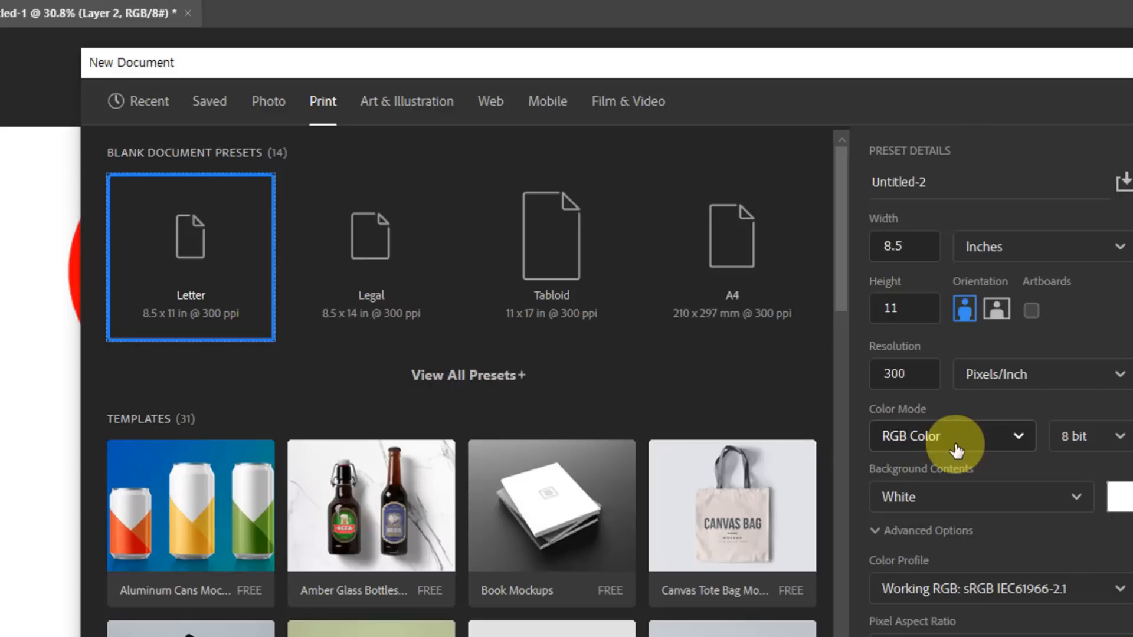
{"action": "left_click", "coordinate": [925, 442]}
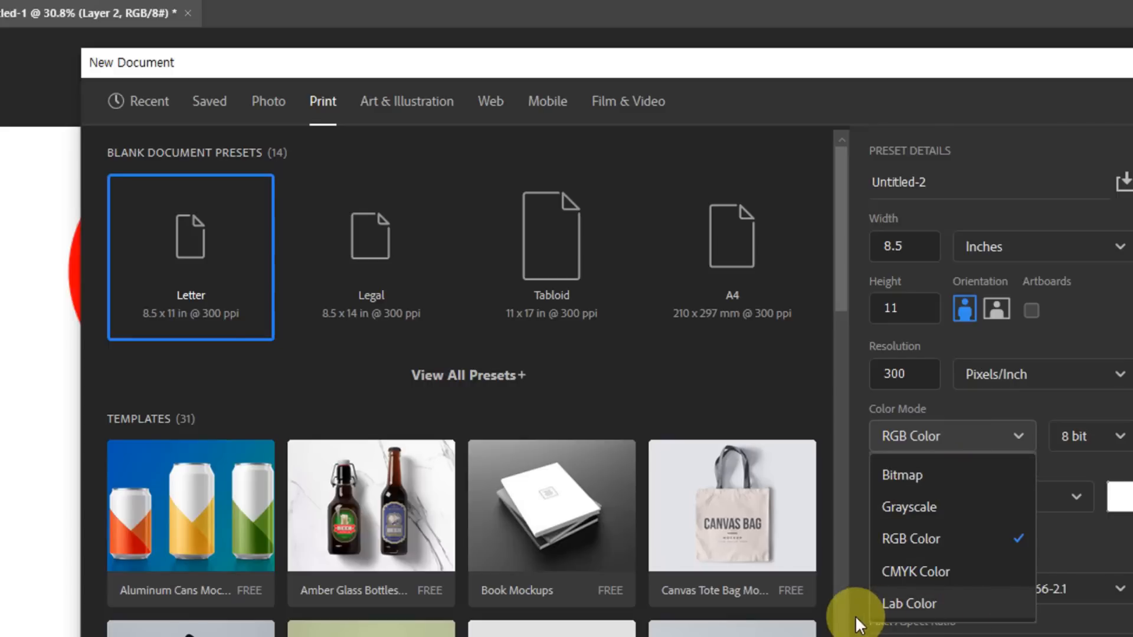
{"action": "left_click", "coordinate": [931, 99]}
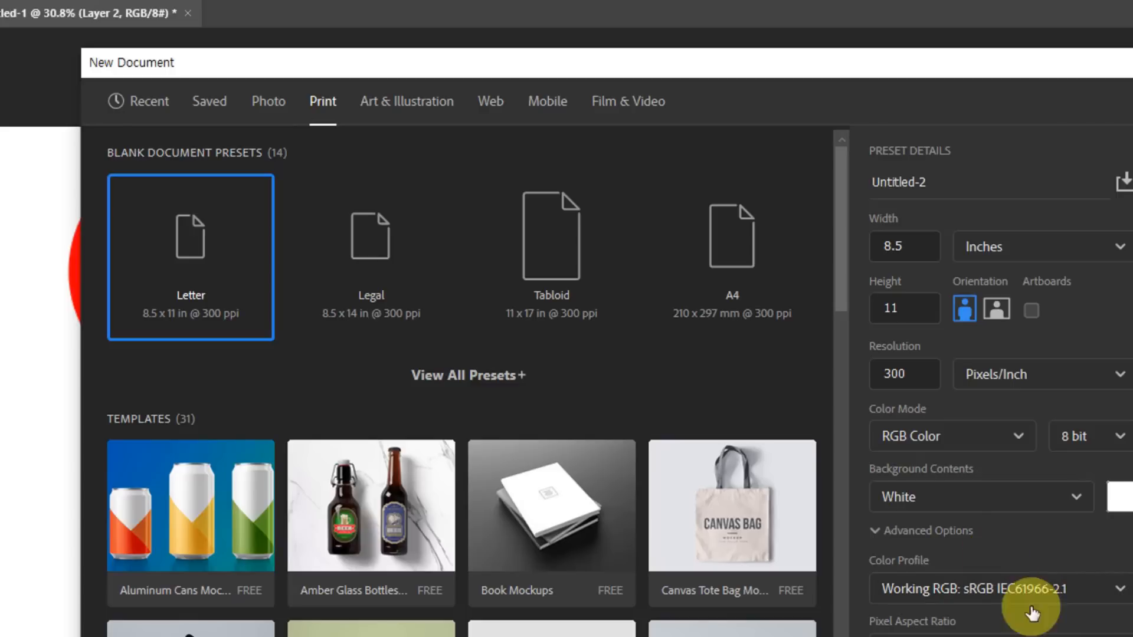
{"action": "key", "text": "Escape"}
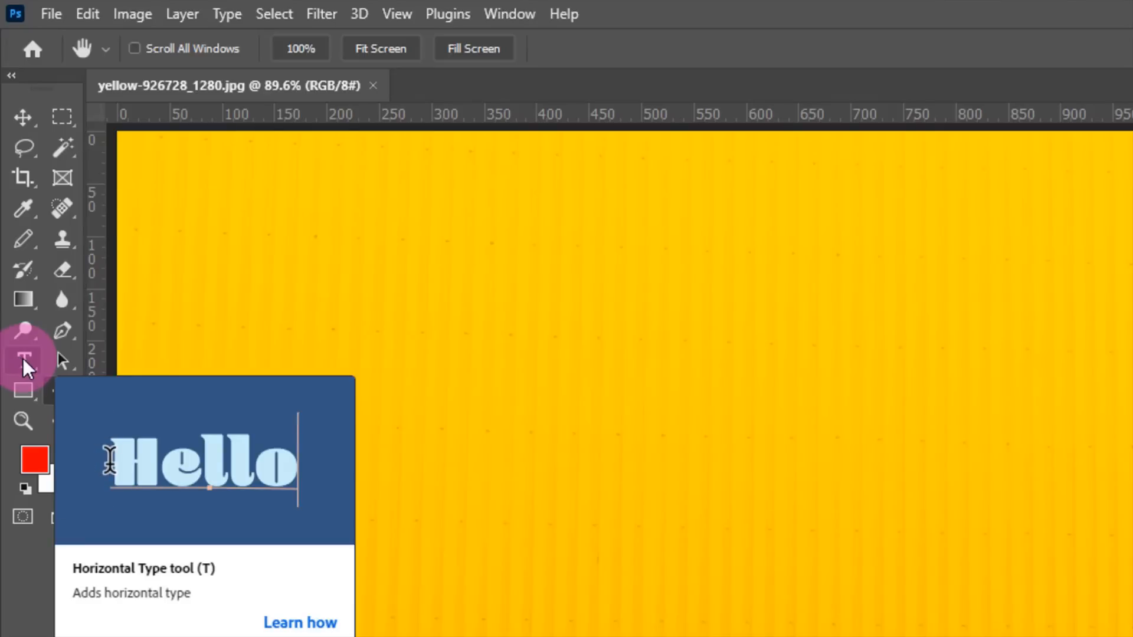
Add the horizontal text "ib96을 방문해 주셔서 감사합니다." at 36 pt on the upper part of the yellow image
{"action": "left_click", "coordinate": [26, 358]}
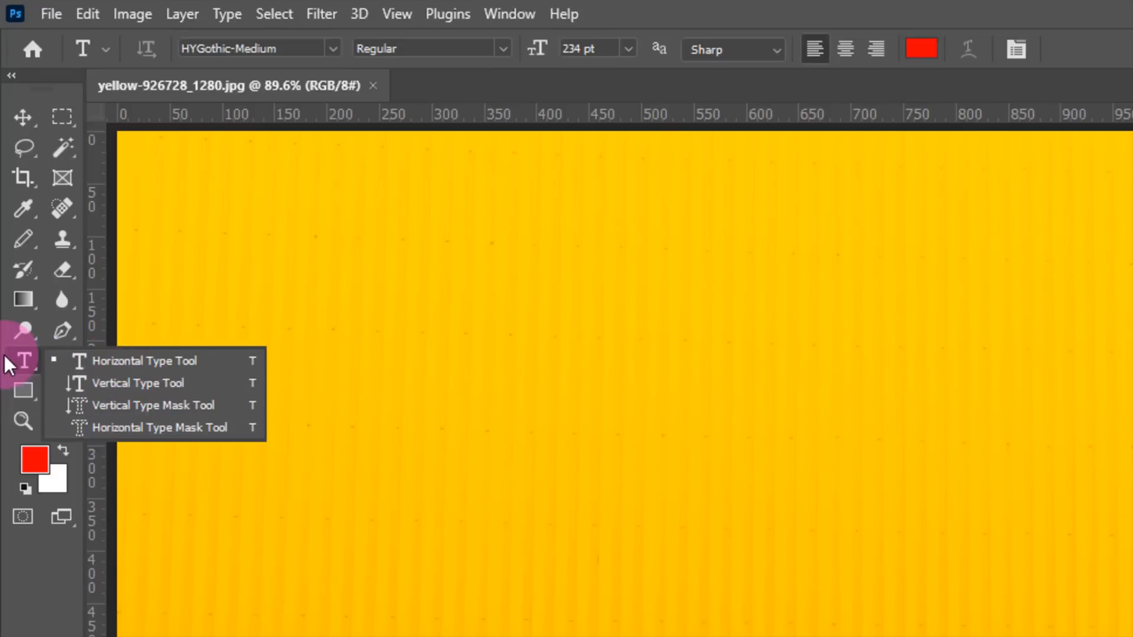
{"action": "left_click", "coordinate": [65, 359]}
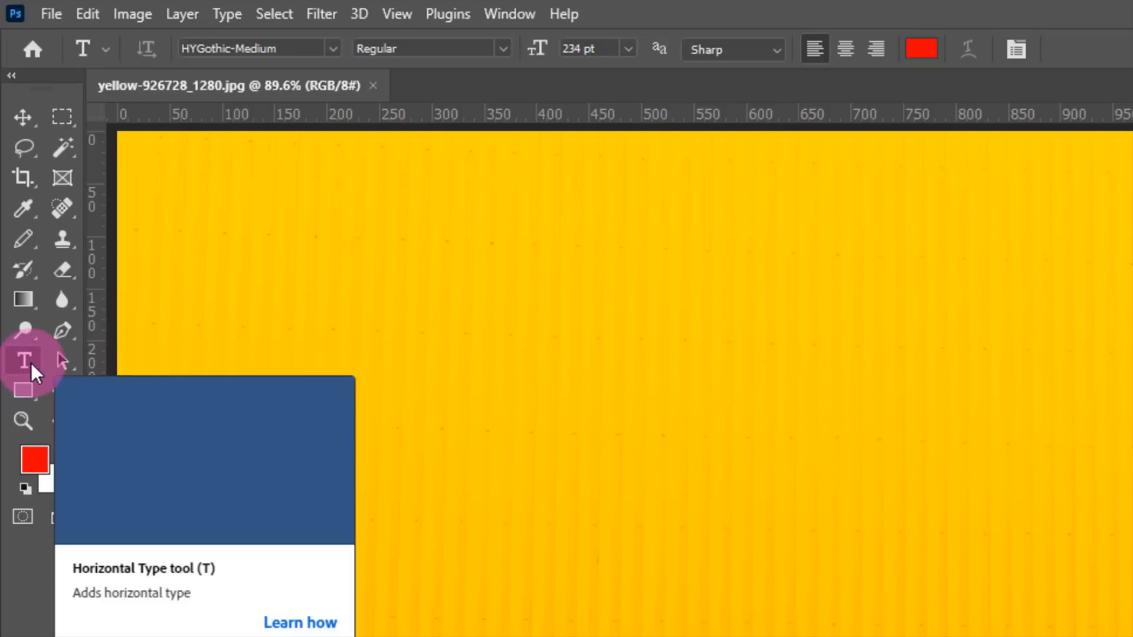
{"action": "right_click", "coordinate": [31, 363]}
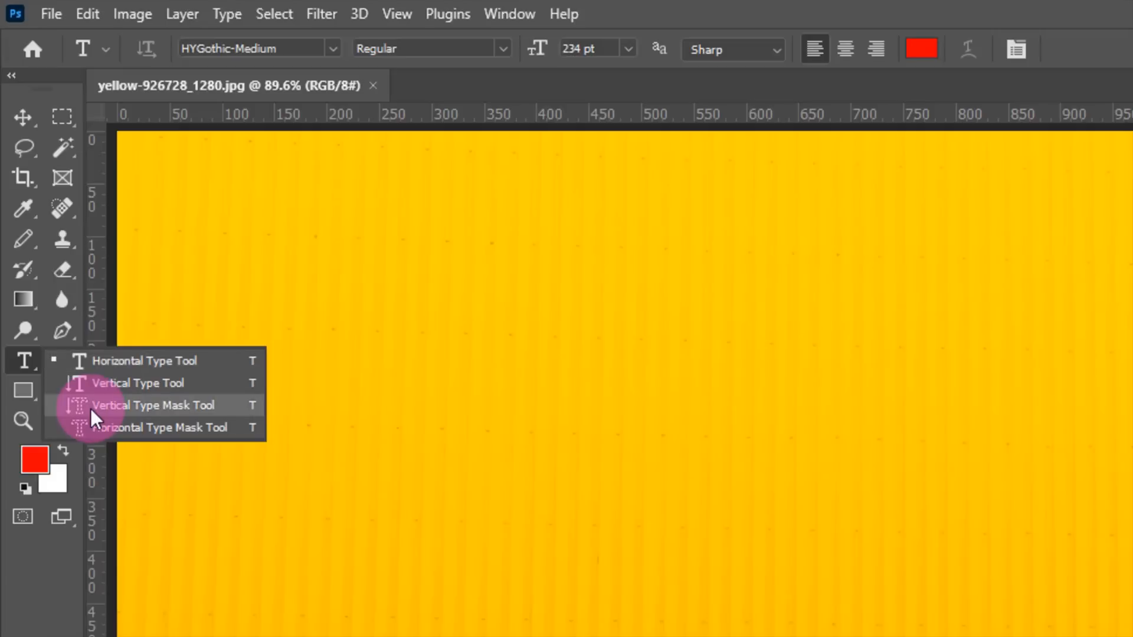
{"action": "left_click", "coordinate": [21, 359]}
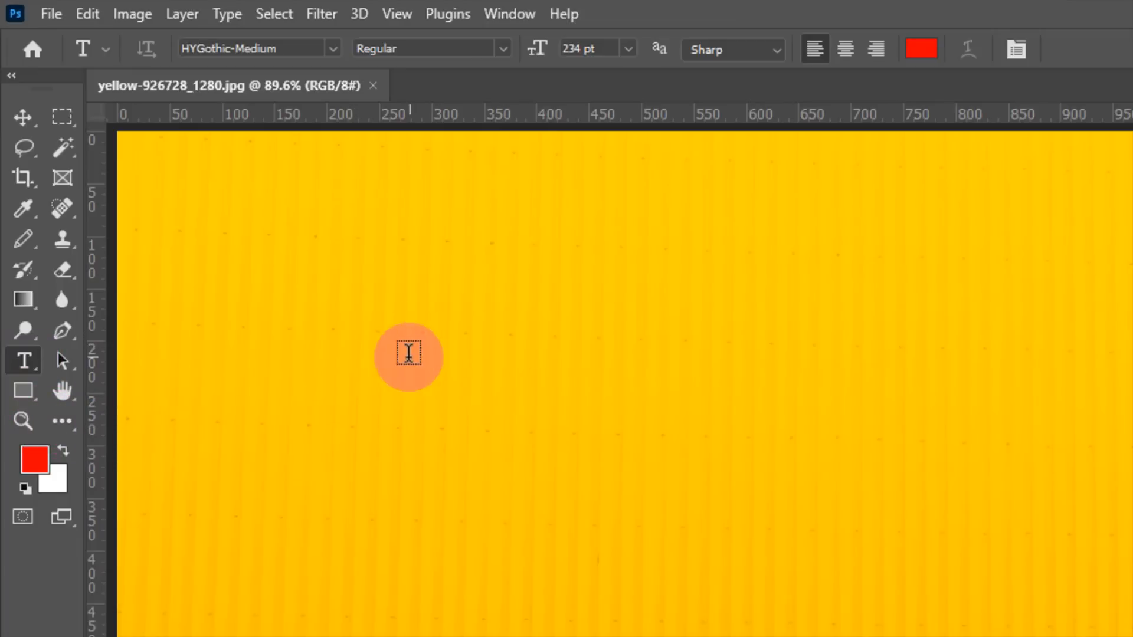
{"action": "left_click", "coordinate": [384, 361]}
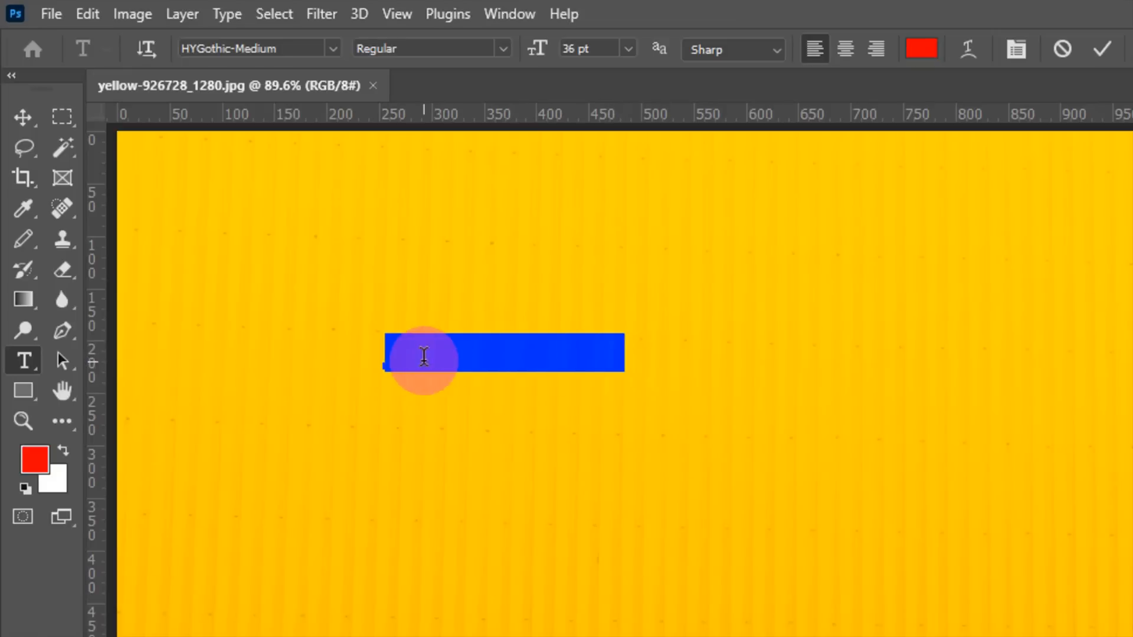
{"action": "left_click_drag", "start_coordinate": [390, 349], "coordinate": [646, 366]}
{"action": "type", "text": "ib96을 방문해 주셔서 감사합니다."}
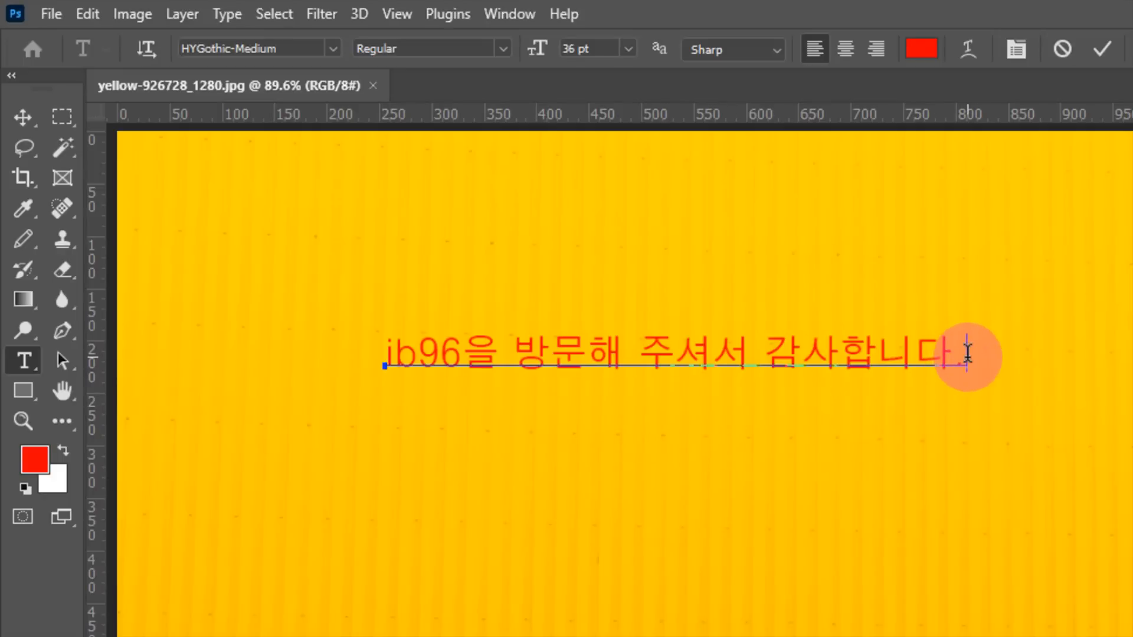
Examine the Korean and Latin fonts available for the text line and their sample previews
{"action": "left_click_drag", "start_coordinate": [966, 353], "coordinate": [364, 364]}
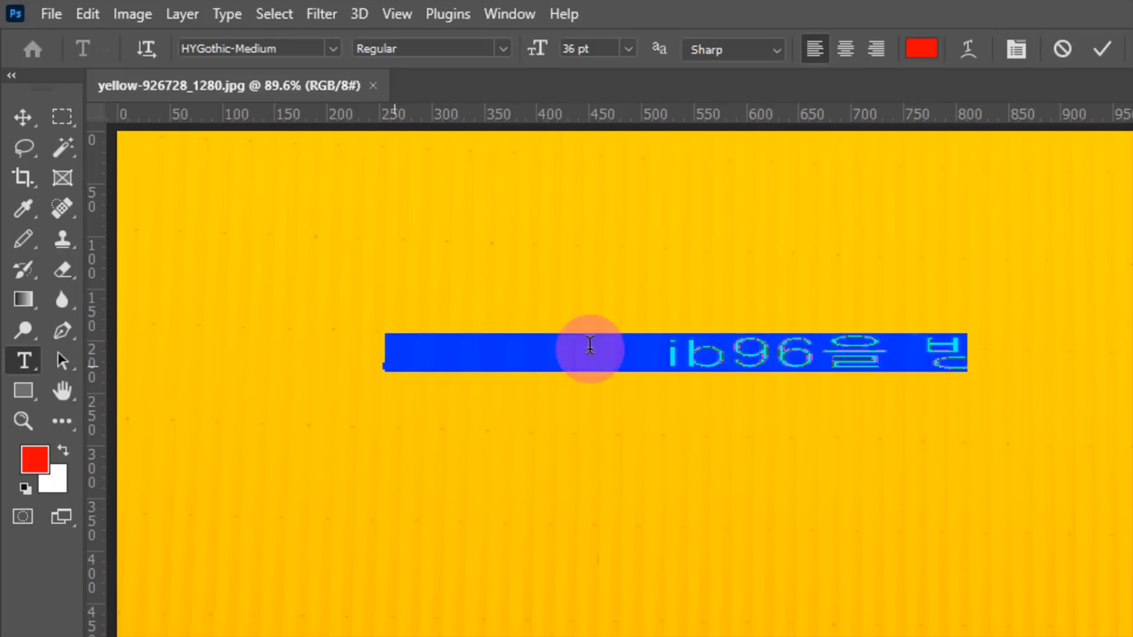
{"action": "left_click", "coordinate": [1029, 323]}
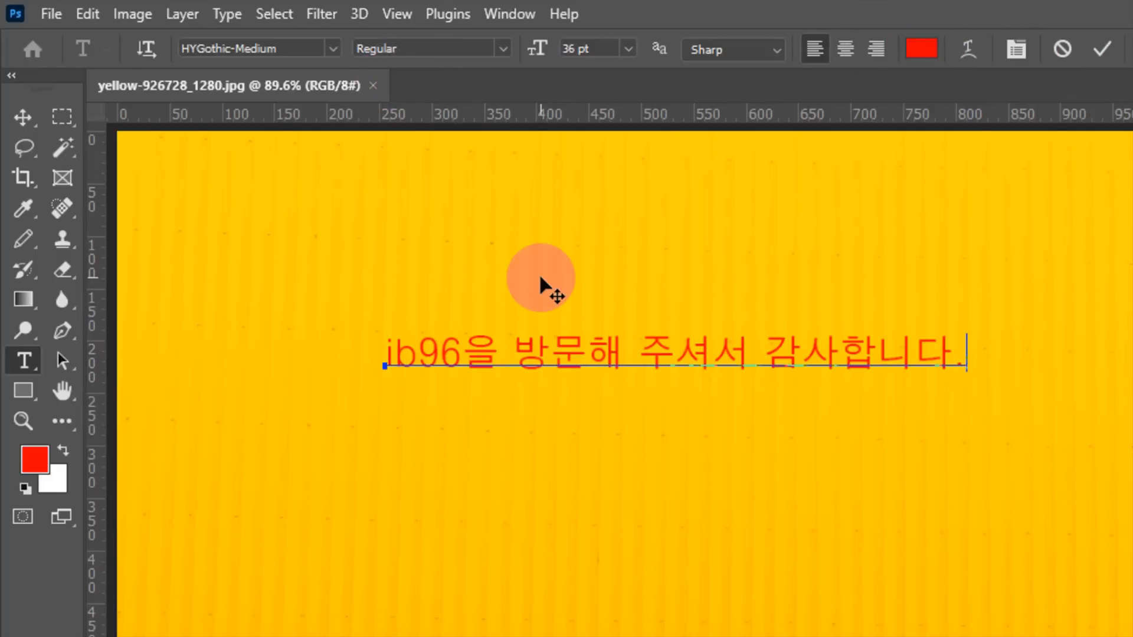
{"action": "left_click", "coordinate": [331, 47]}
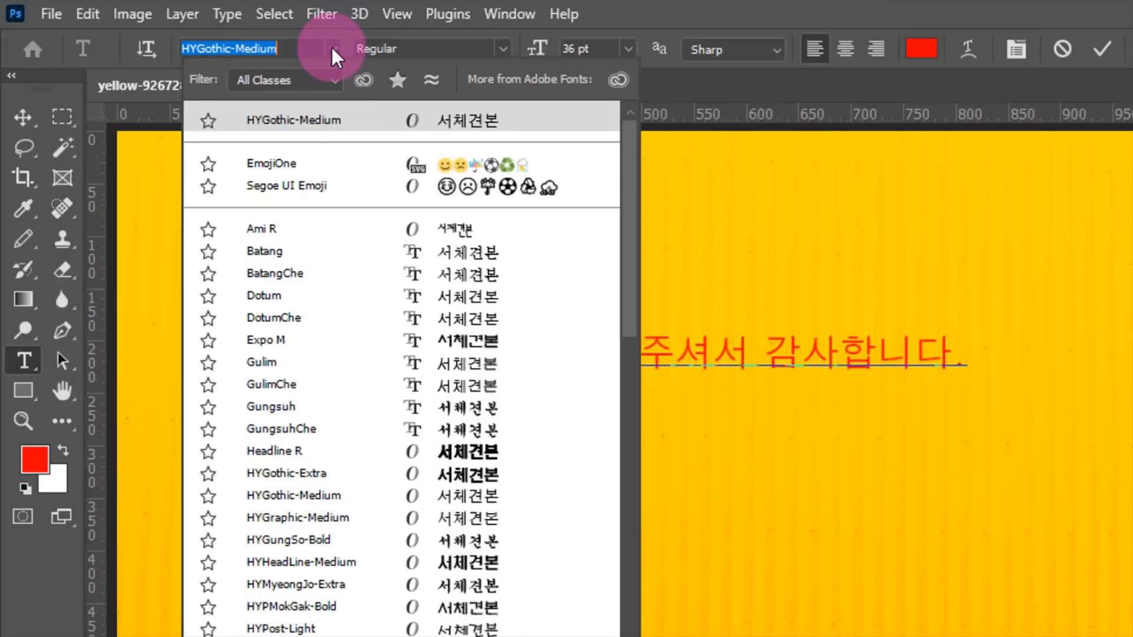
{"action": "scroll", "coordinate": [525, 343], "scroll_direction": "down", "scroll_amount": 1}
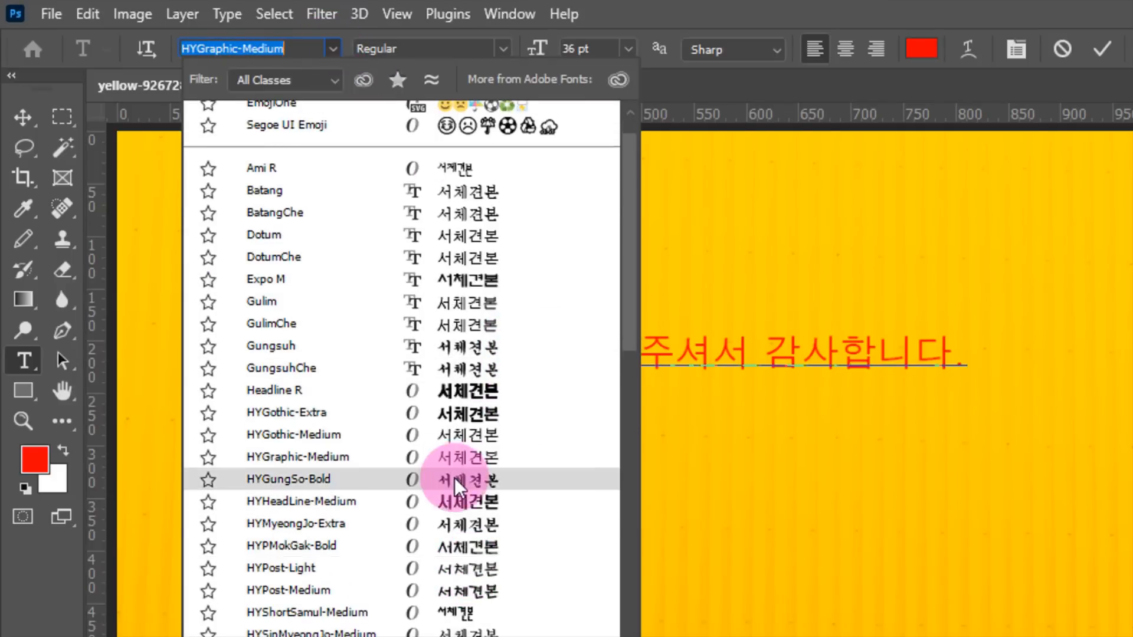
{"action": "scroll", "coordinate": [455, 479], "scroll_direction": "up", "scroll_amount": 1}
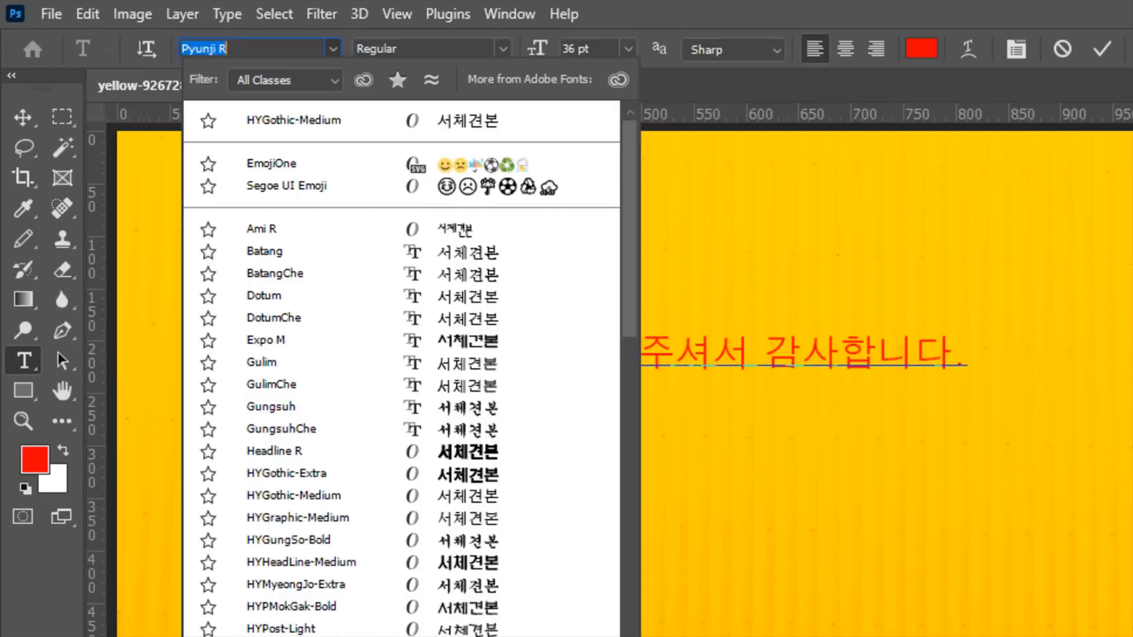
{"action": "scroll", "coordinate": [461, 624], "scroll_direction": "down", "scroll_amount": 5}
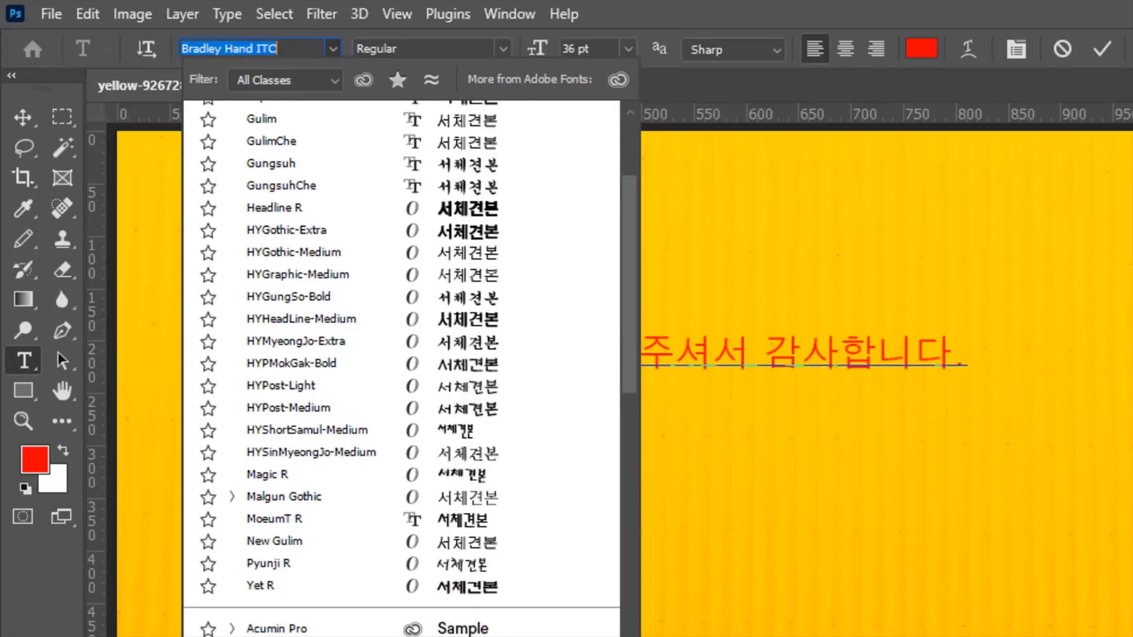
{"action": "scroll", "coordinate": [401, 365], "scroll_direction": "up", "scroll_amount": 4}
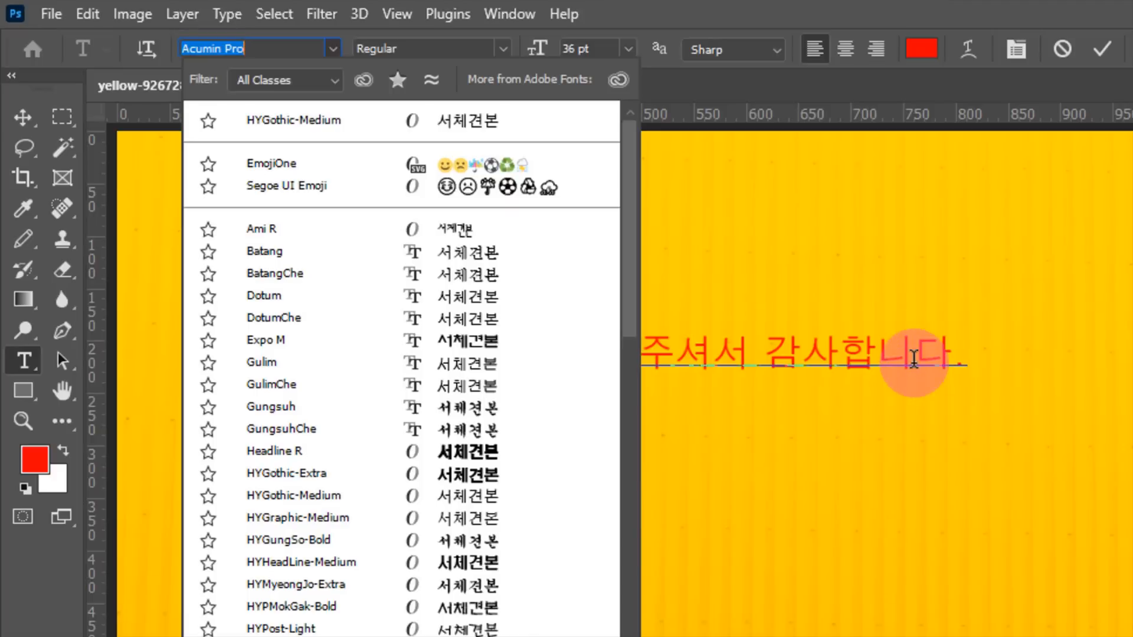
{"action": "key", "text": "Down"}
{"action": "key", "text": "Down"}
{"action": "key", "text": "Down"}
{"action": "key", "text": "Up"}
{"action": "key", "text": "Up"}
{"action": "key", "text": "Up"}
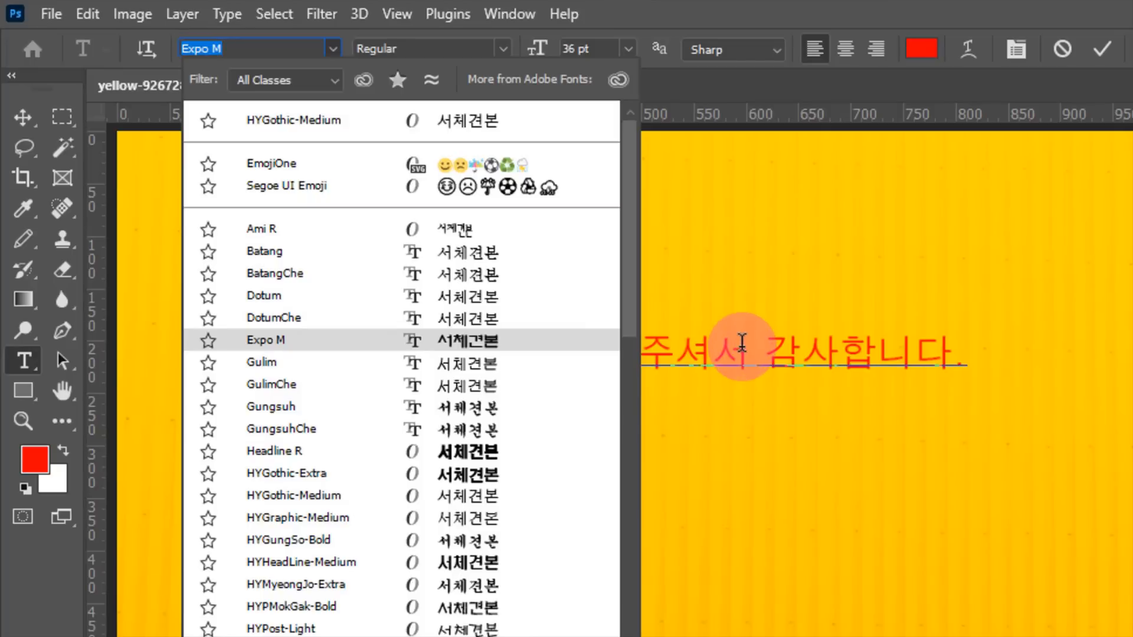
Set the font of the whole text line to Expo M
{"action": "left_click", "coordinate": [973, 354]}
{"action": "left_click_drag", "start_coordinate": [974, 354], "coordinate": [349, 379]}
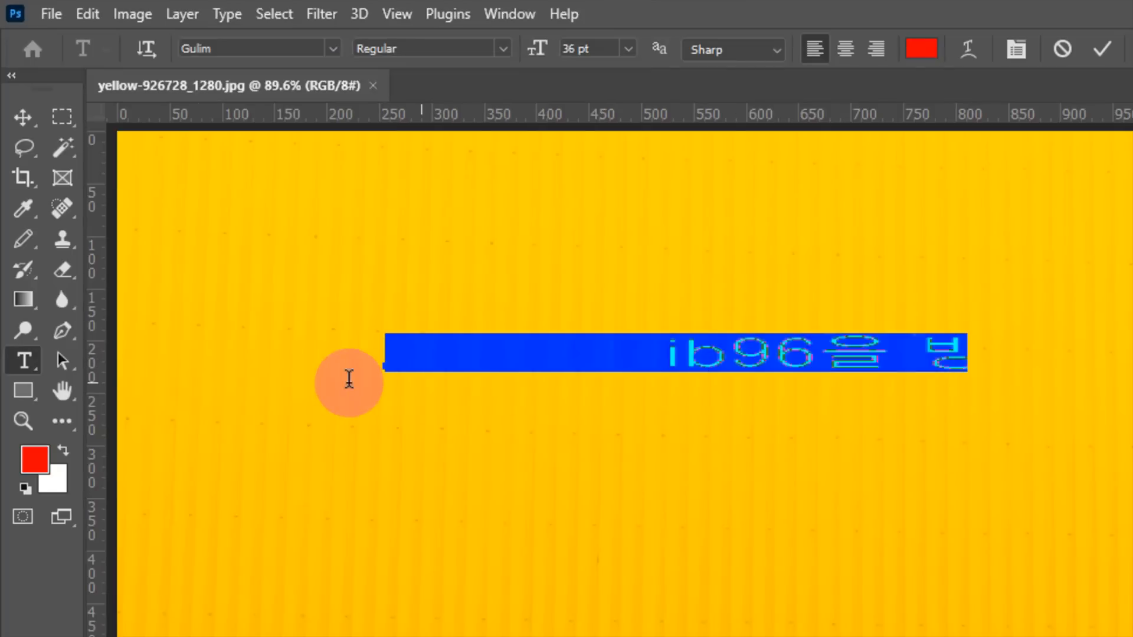
{"action": "left_click", "coordinate": [332, 49]}
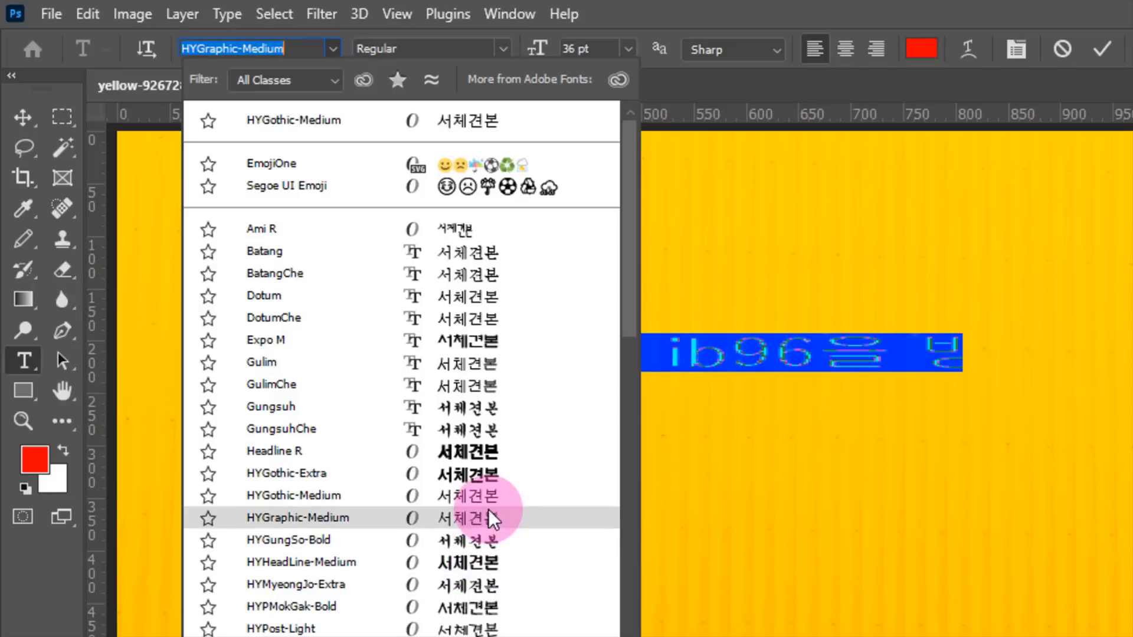
{"action": "left_click", "coordinate": [483, 340]}
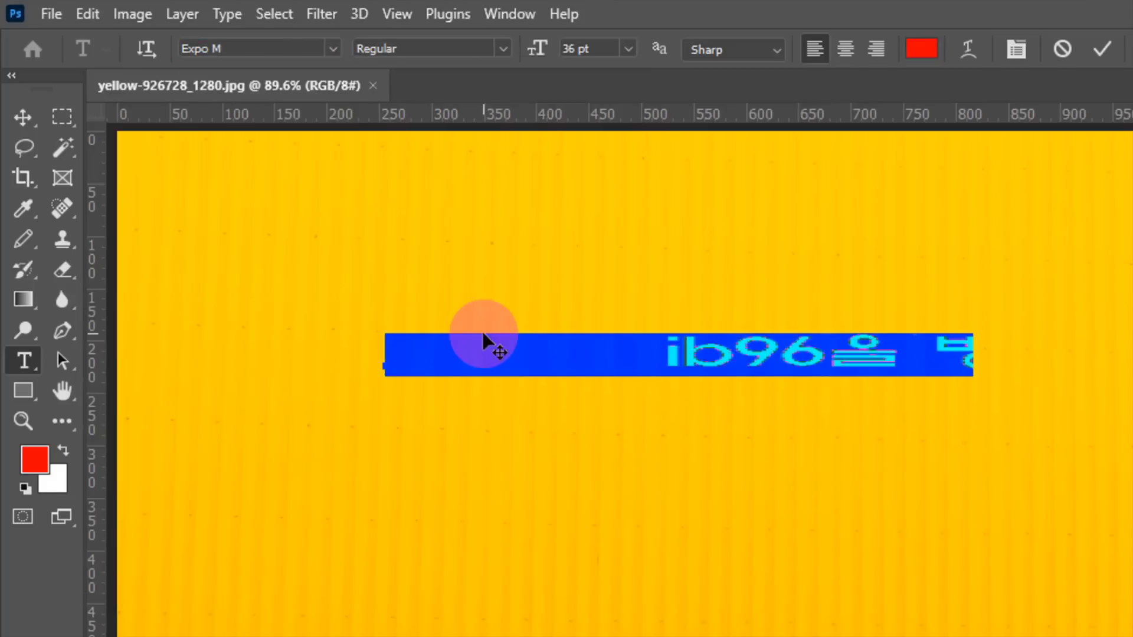
Set the size of the whole text line to 48 pt
{"action": "left_click", "coordinate": [594, 363]}
{"action": "left_click_drag", "start_coordinate": [968, 354], "coordinate": [389, 349]}
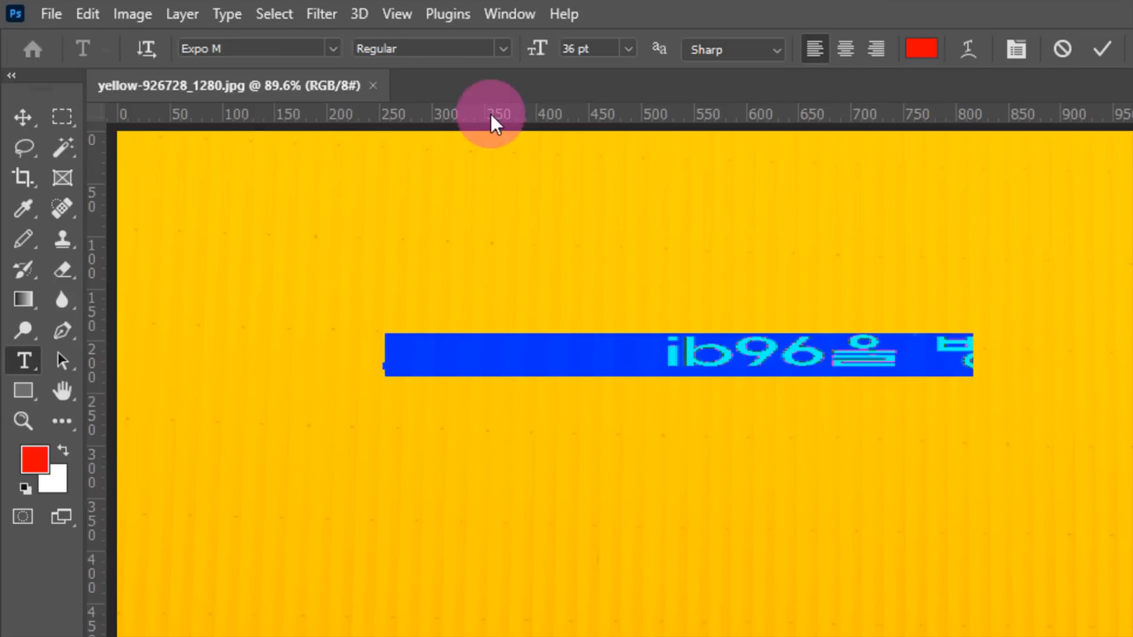
{"action": "left_click", "coordinate": [636, 48]}
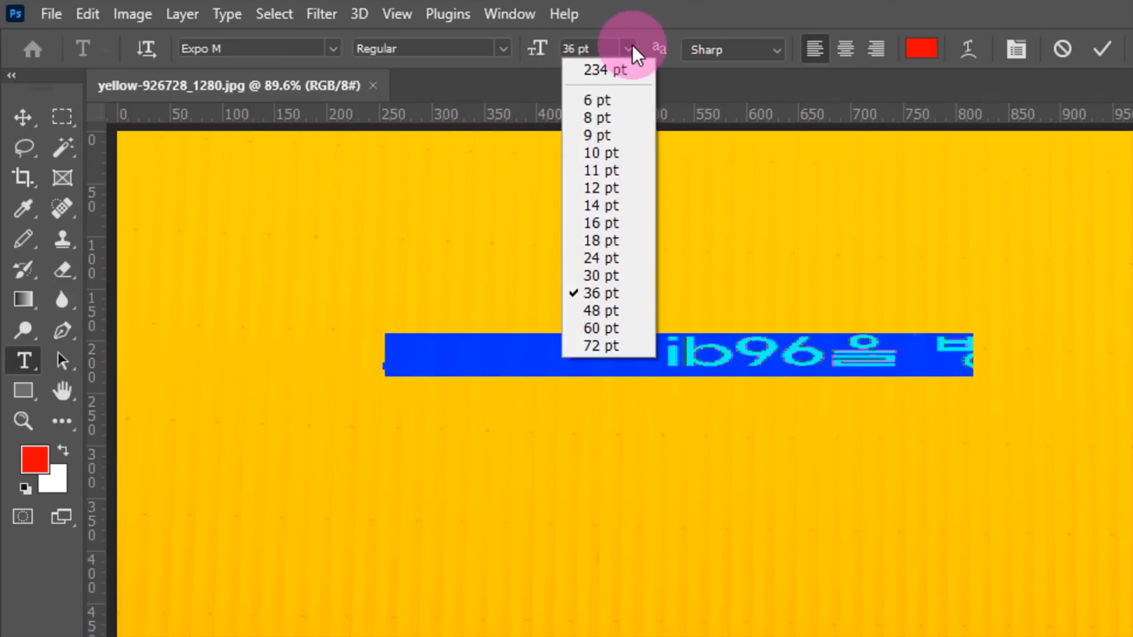
{"action": "left_click", "coordinate": [613, 309]}
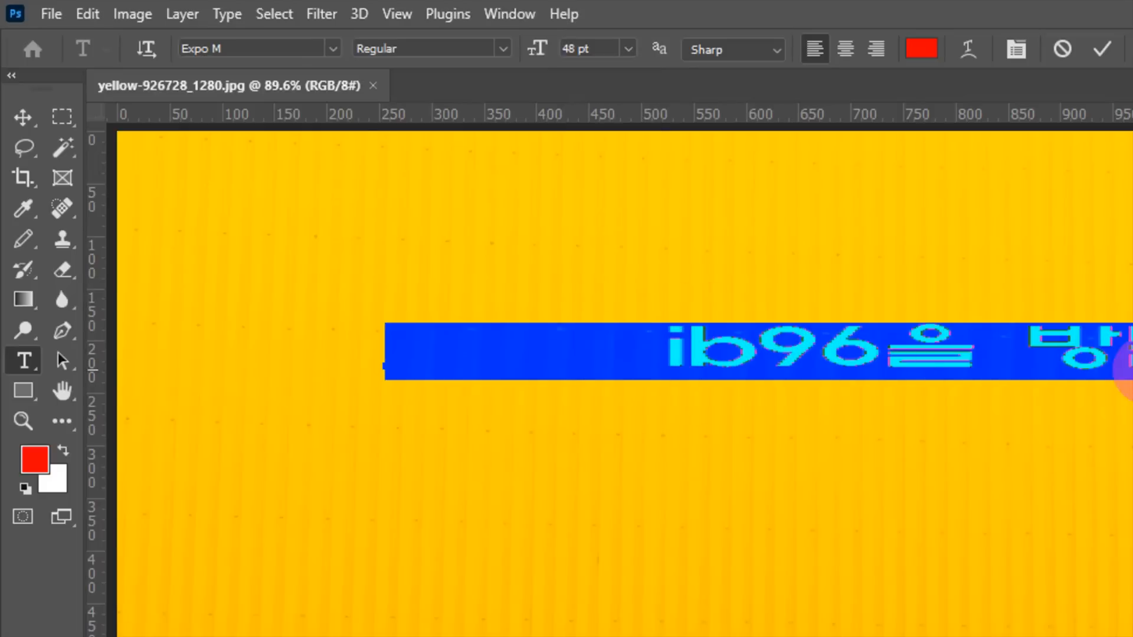
Set the font of the whole text line to Malgun Gothic in the Bold style
{"action": "left_click", "coordinate": [1132, 364]}
{"action": "key", "text": "ctrl+a"}
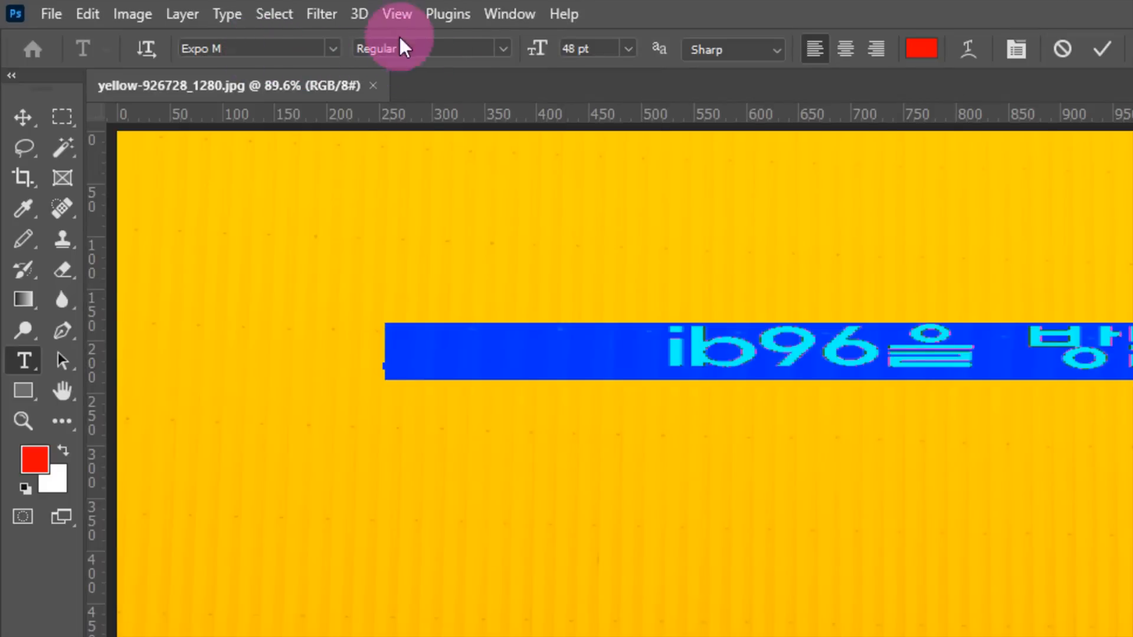
{"action": "left_click", "coordinate": [502, 49]}
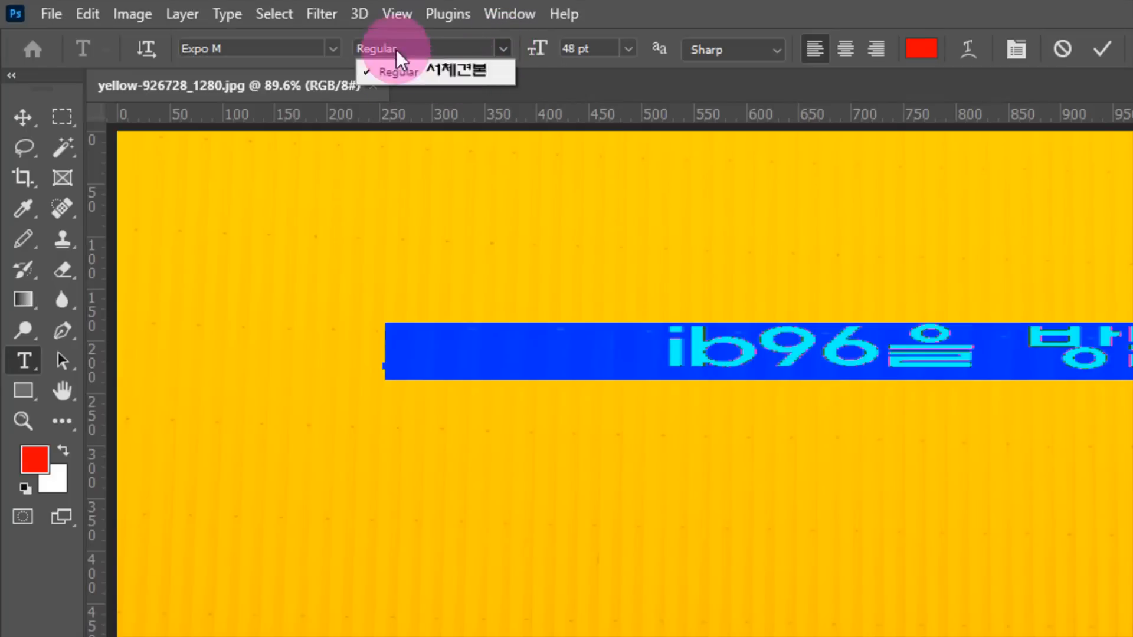
{"action": "left_click", "coordinate": [329, 46]}
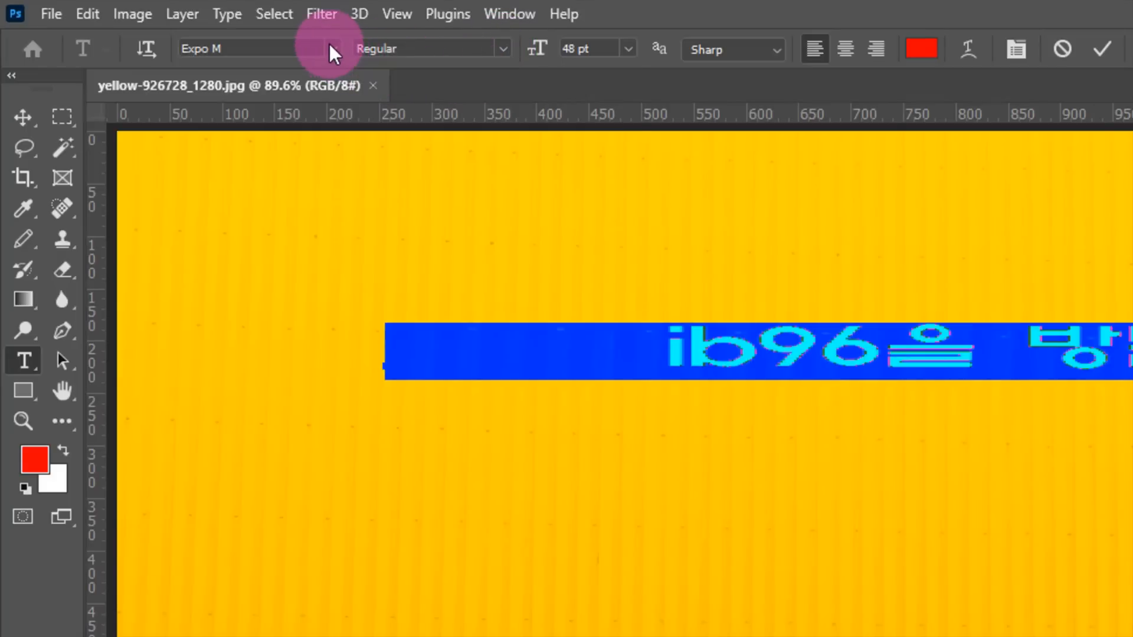
{"action": "left_click", "coordinate": [329, 45]}
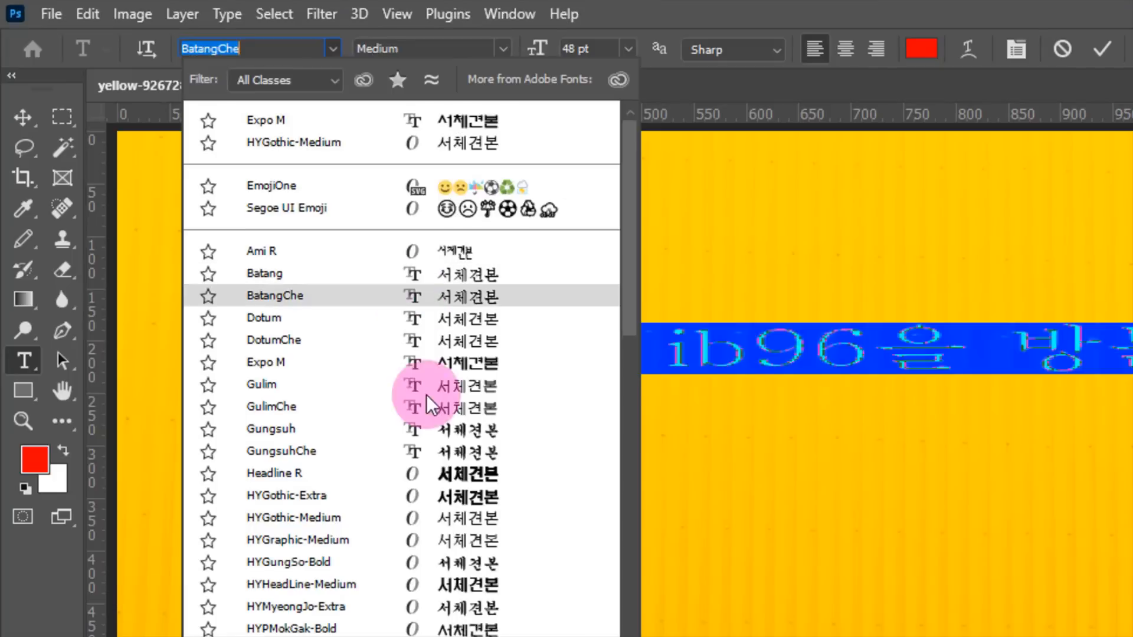
{"action": "key", "text": "Escape"}
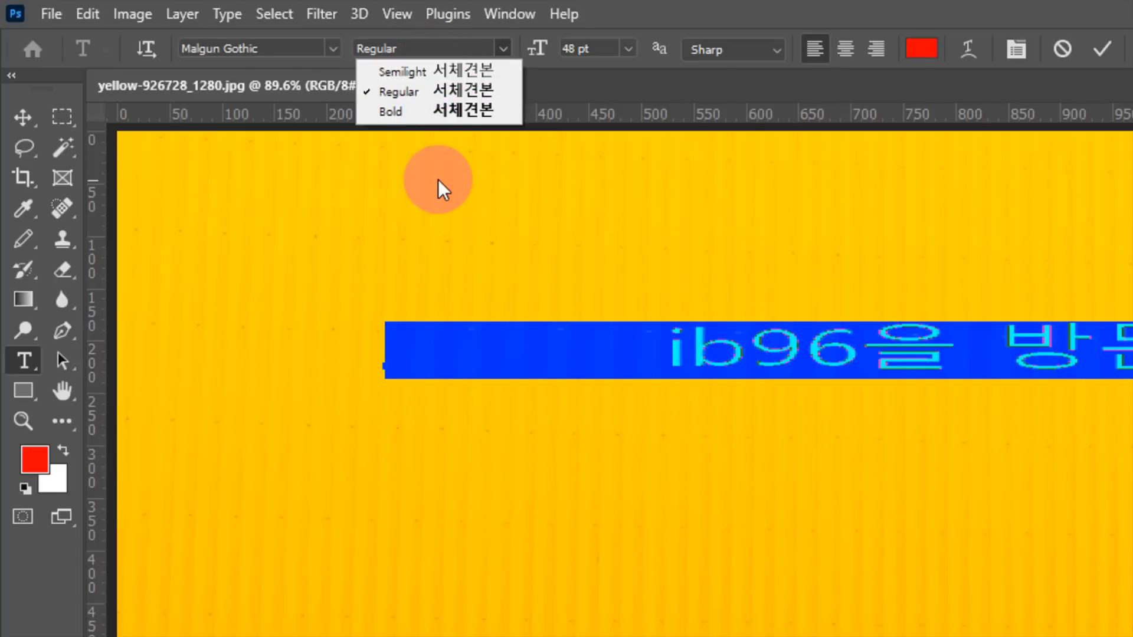
{"action": "left_click", "coordinate": [443, 108]}
{"action": "left_click", "coordinate": [589, 341]}
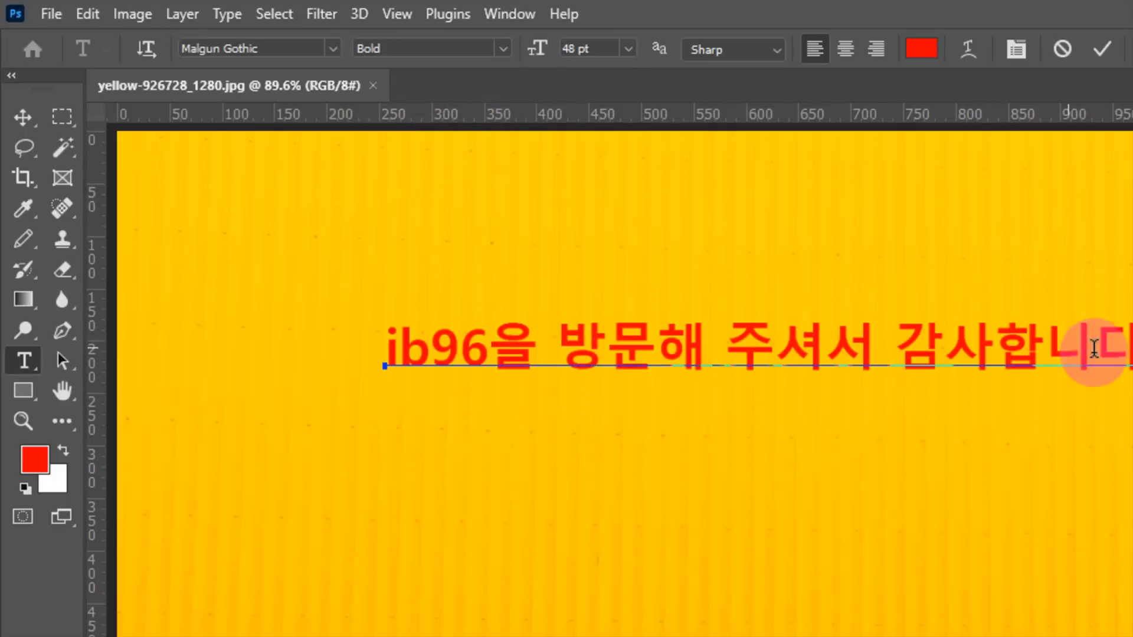
Try the None anti-aliasing on the whole text line and return it to Sharp
{"action": "left_click_drag", "start_coordinate": [1131, 355], "coordinate": [361, 336]}
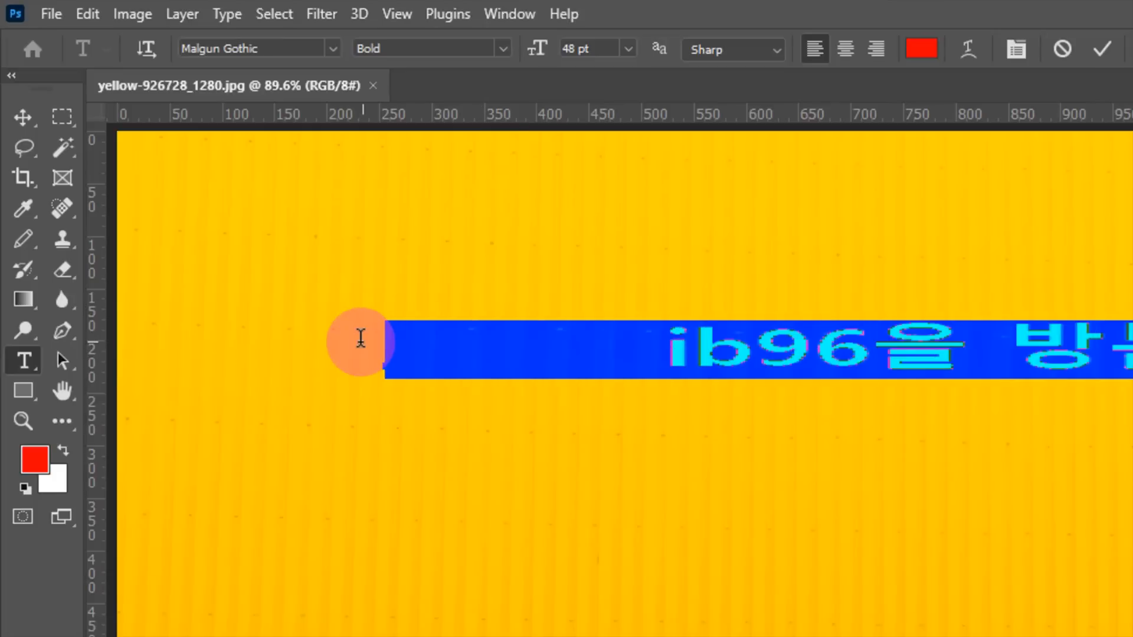
{"action": "left_click", "coordinate": [777, 51]}
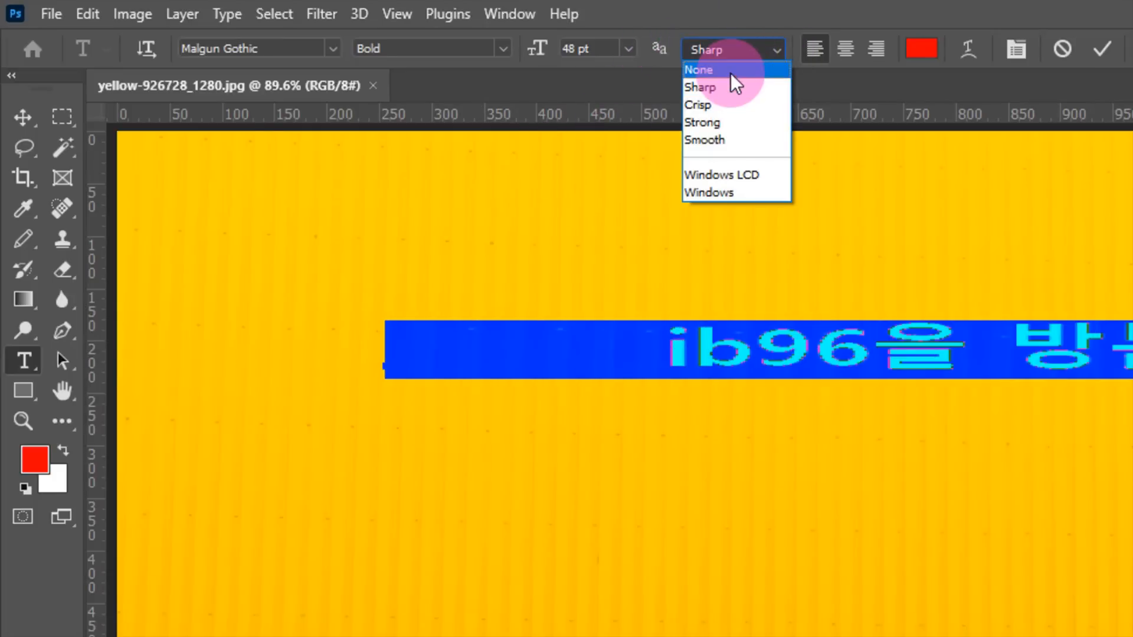
{"action": "left_click", "coordinate": [730, 71]}
{"action": "left_click", "coordinate": [834, 357]}
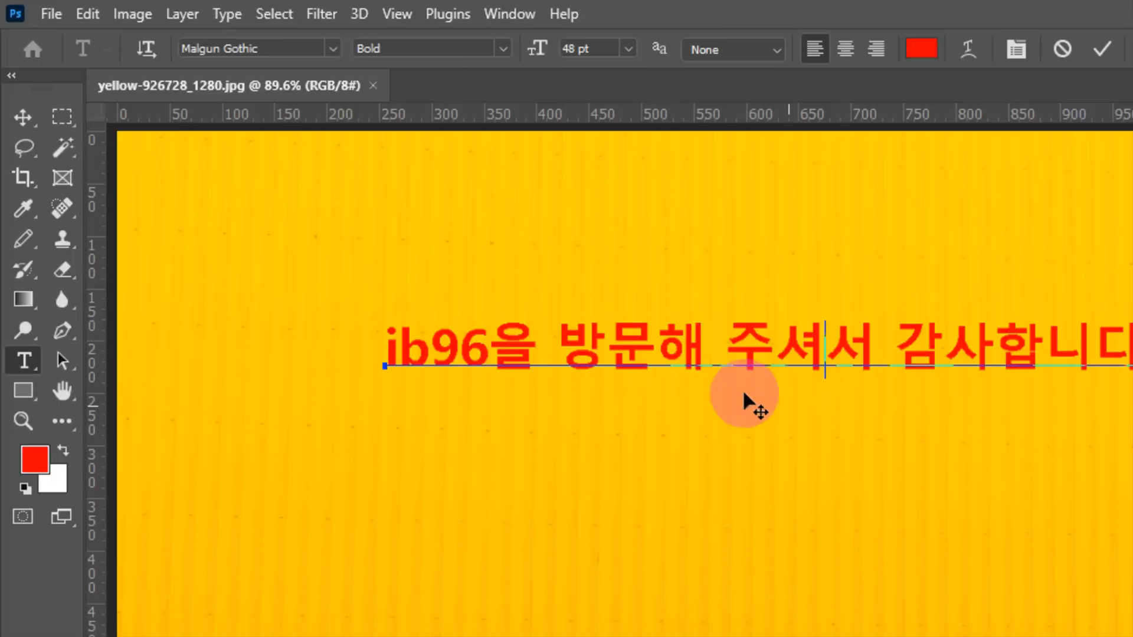
{"action": "left_click_drag", "start_coordinate": [1118, 348], "coordinate": [431, 348]}
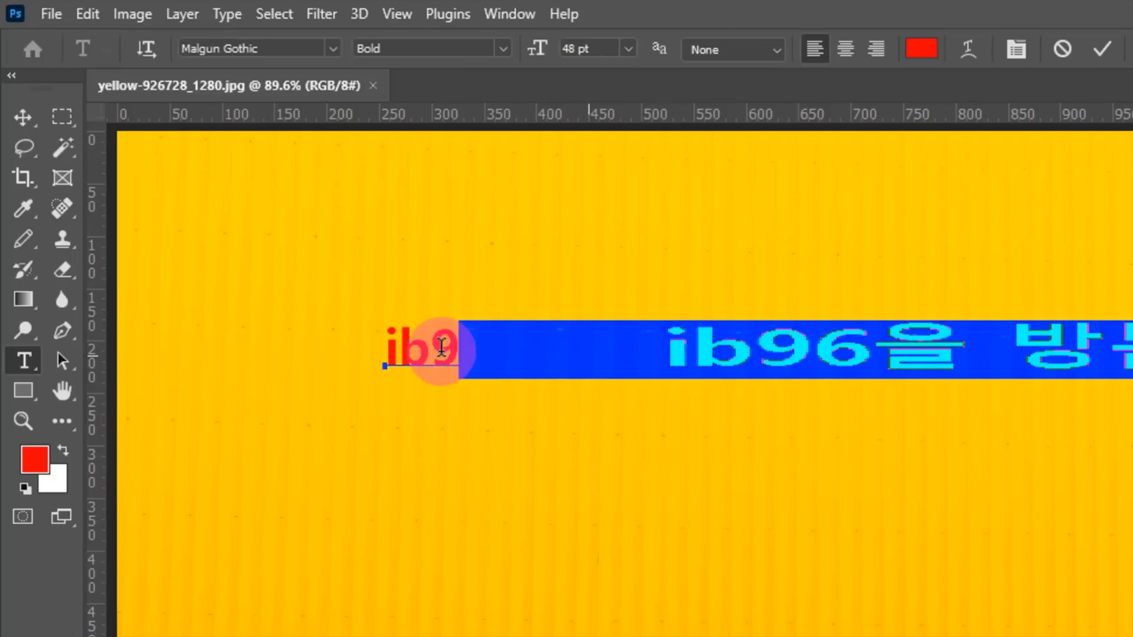
{"action": "left_click", "coordinate": [742, 48]}
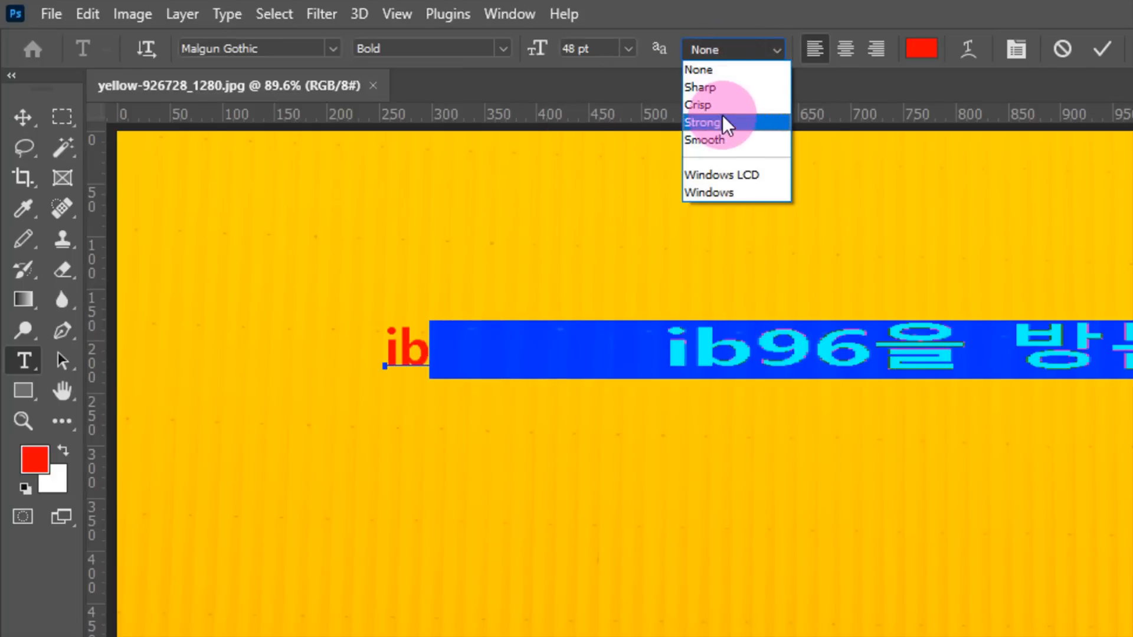
{"action": "left_click", "coordinate": [725, 87]}
{"action": "left_click", "coordinate": [944, 427]}
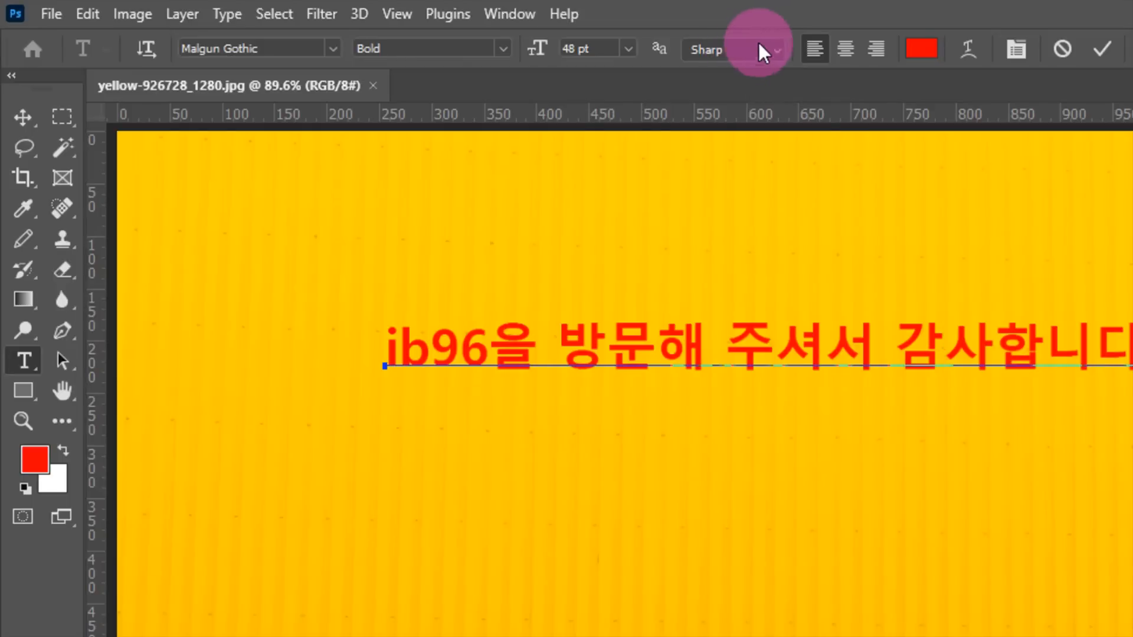
{"action": "key", "text": "ctrl+a"}
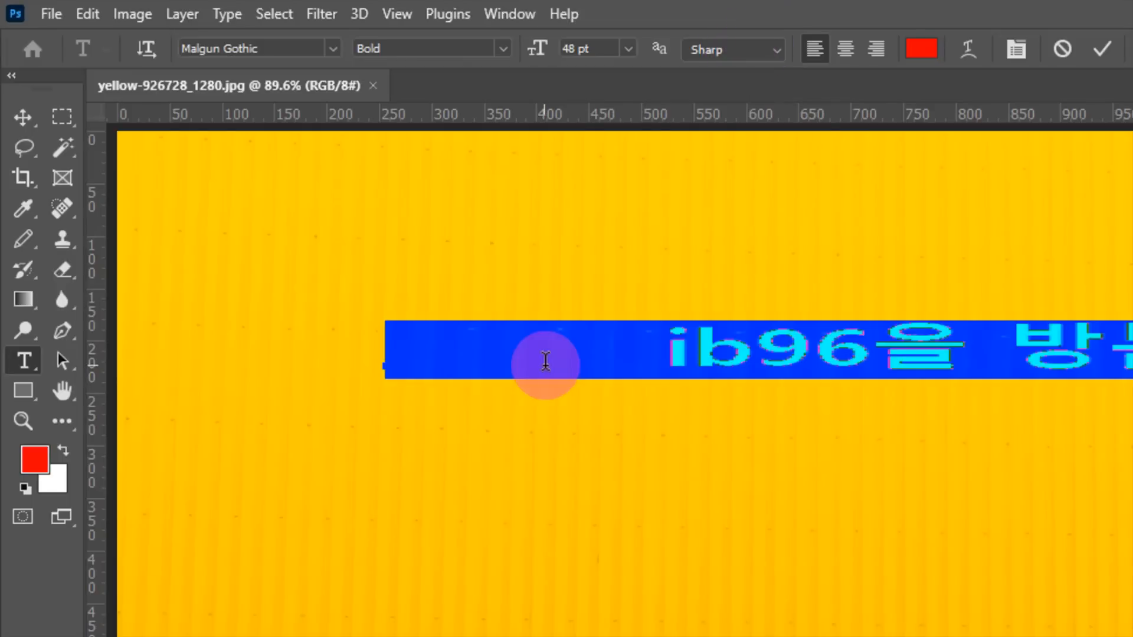
{"action": "left_click", "coordinate": [690, 361]}
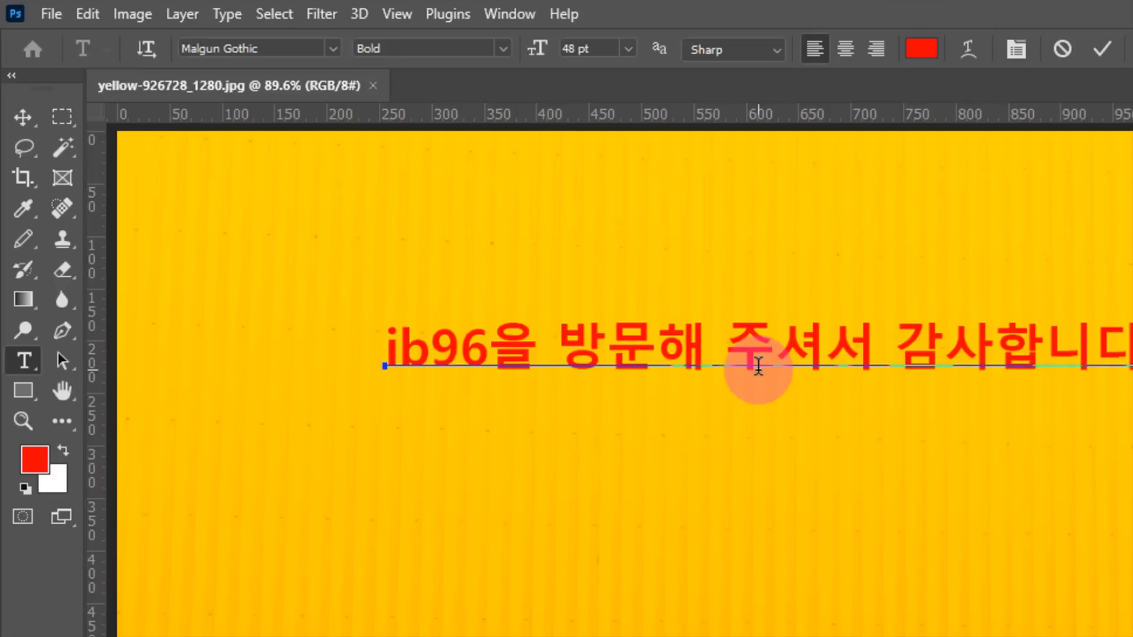
{"action": "triple_click", "coordinate": [641, 340]}
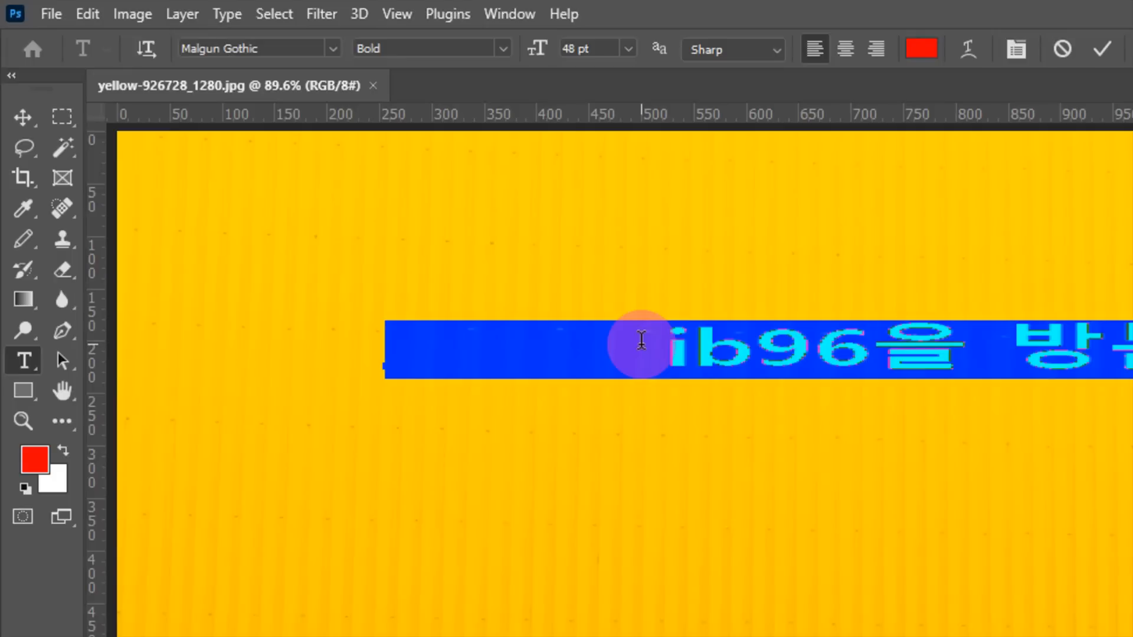
{"action": "left_click", "coordinate": [660, 345]}
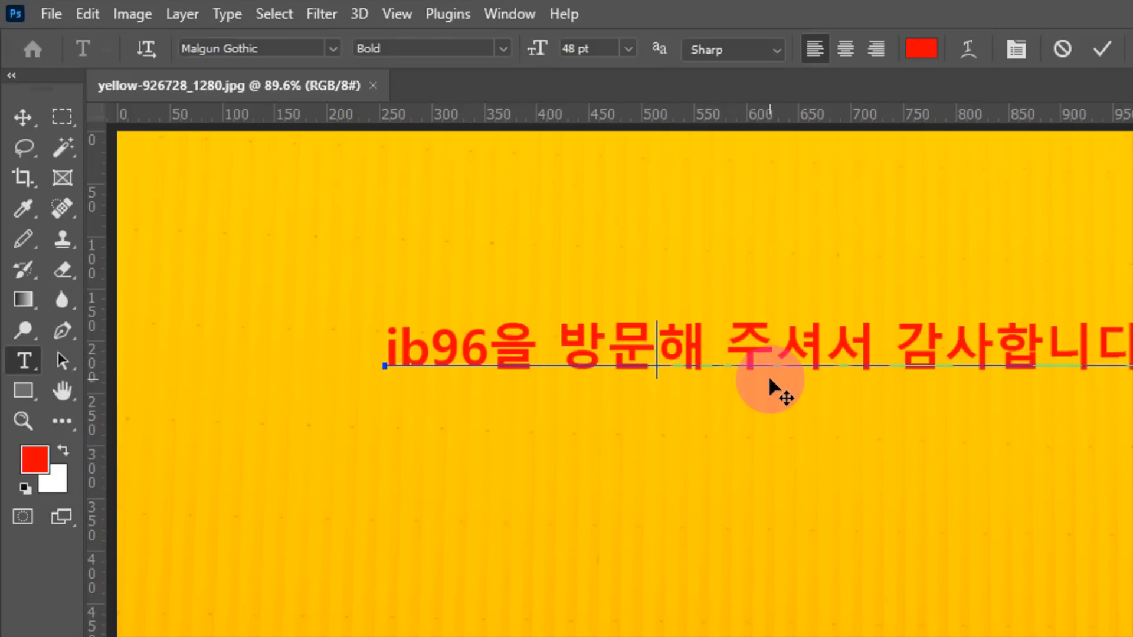
Compare the letter edges of the text line up close with None and Sharp anti-aliasing
{"action": "scroll", "coordinate": [770, 378], "scroll_direction": "up", "scroll_amount": 16}
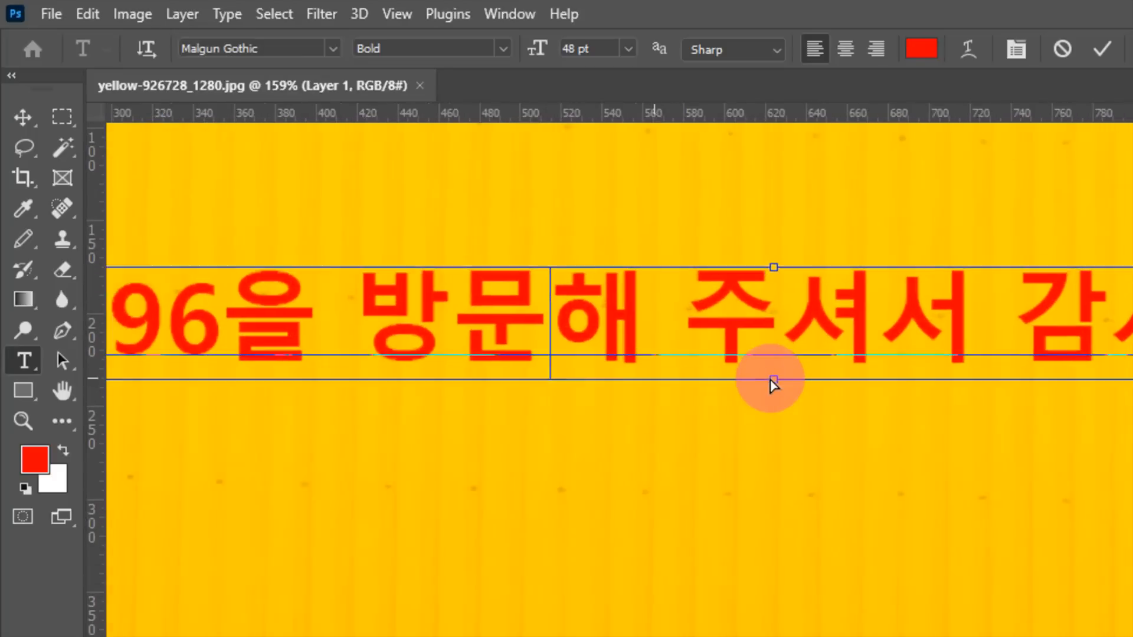
{"action": "scroll", "coordinate": [770, 378], "scroll_direction": "down", "scroll_amount": 1}
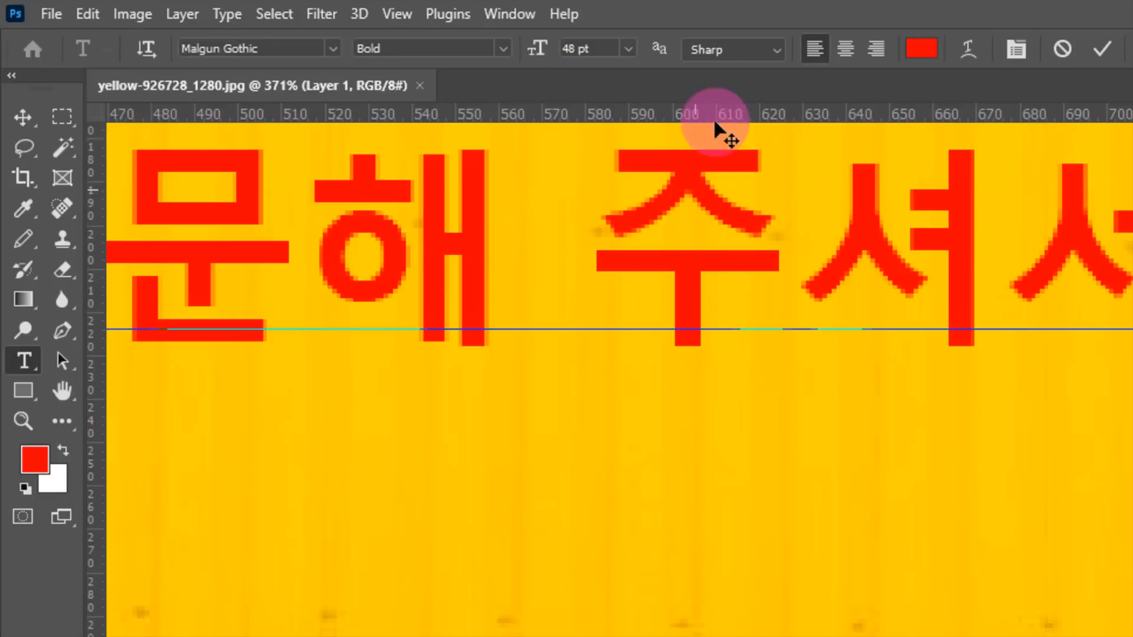
{"action": "left_click", "coordinate": [772, 49]}
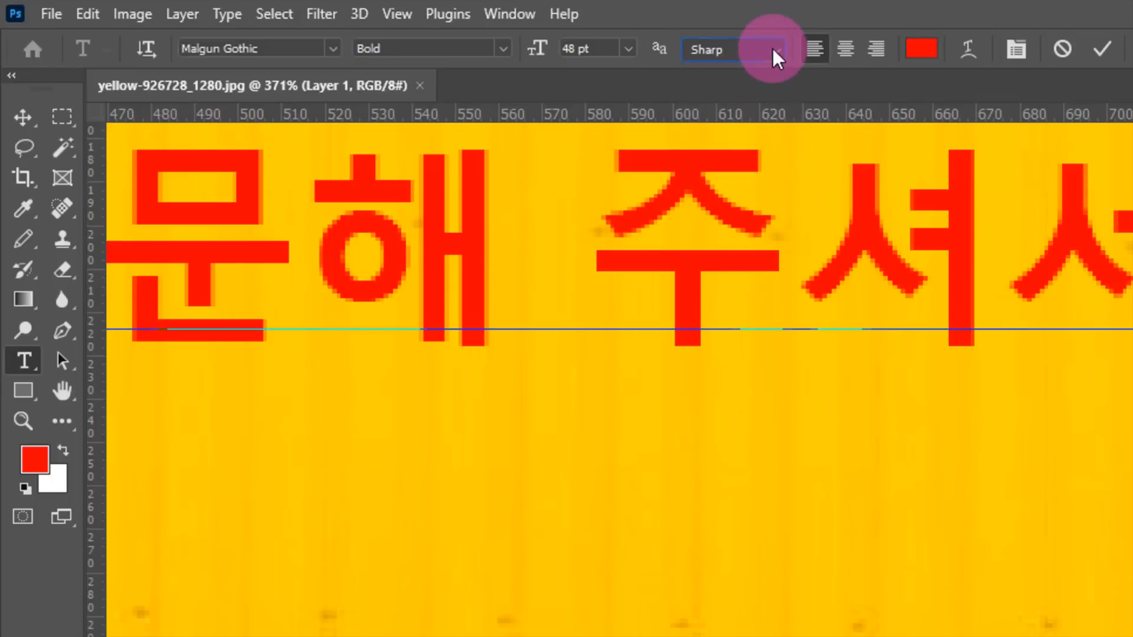
{"action": "left_click", "coordinate": [752, 68]}
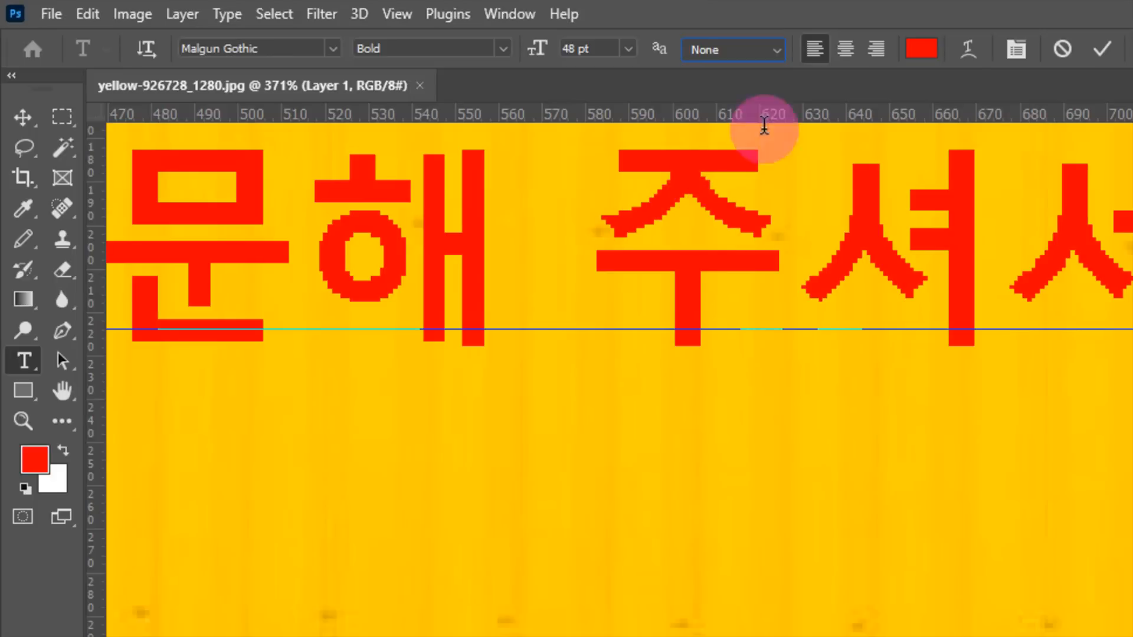
{"action": "left_click", "coordinate": [774, 47]}
{"action": "left_click", "coordinate": [745, 86]}
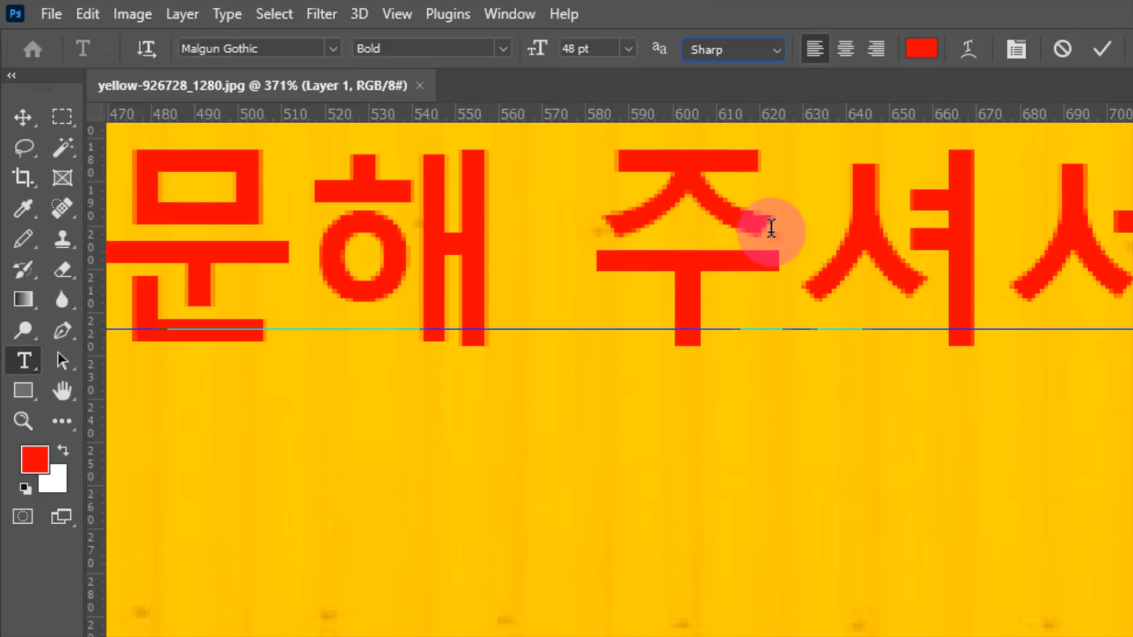
Try the Crisp, Strong and Smooth anti-aliasing methods on the text line in turn
{"action": "left_click", "coordinate": [774, 47]}
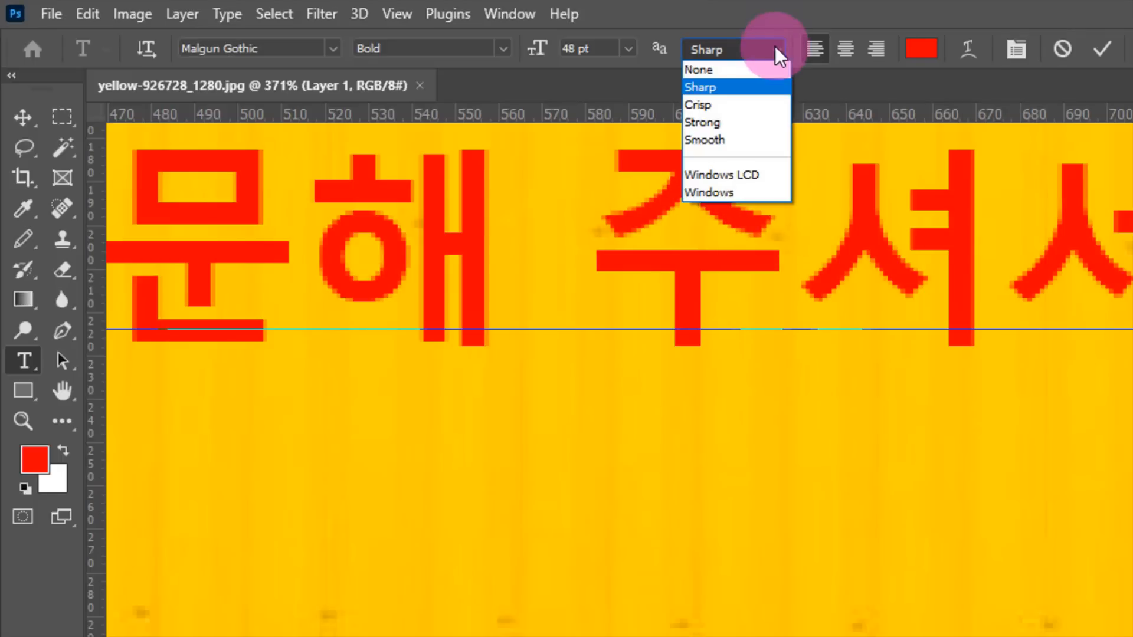
{"action": "left_click", "coordinate": [747, 105]}
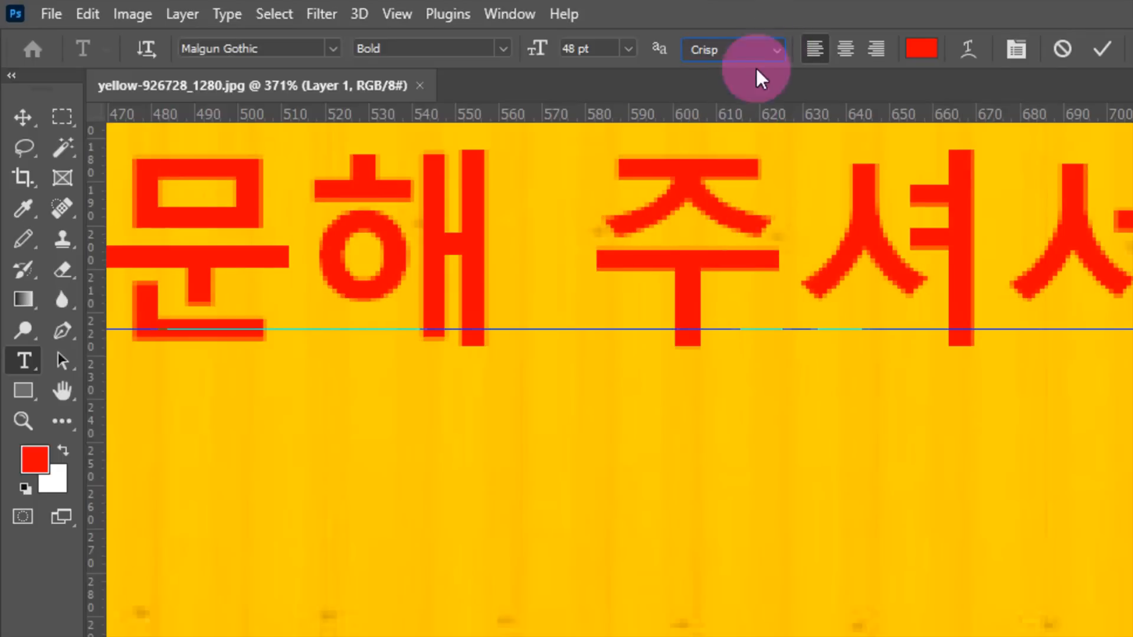
{"action": "left_click", "coordinate": [776, 45]}
{"action": "left_click", "coordinate": [742, 128]}
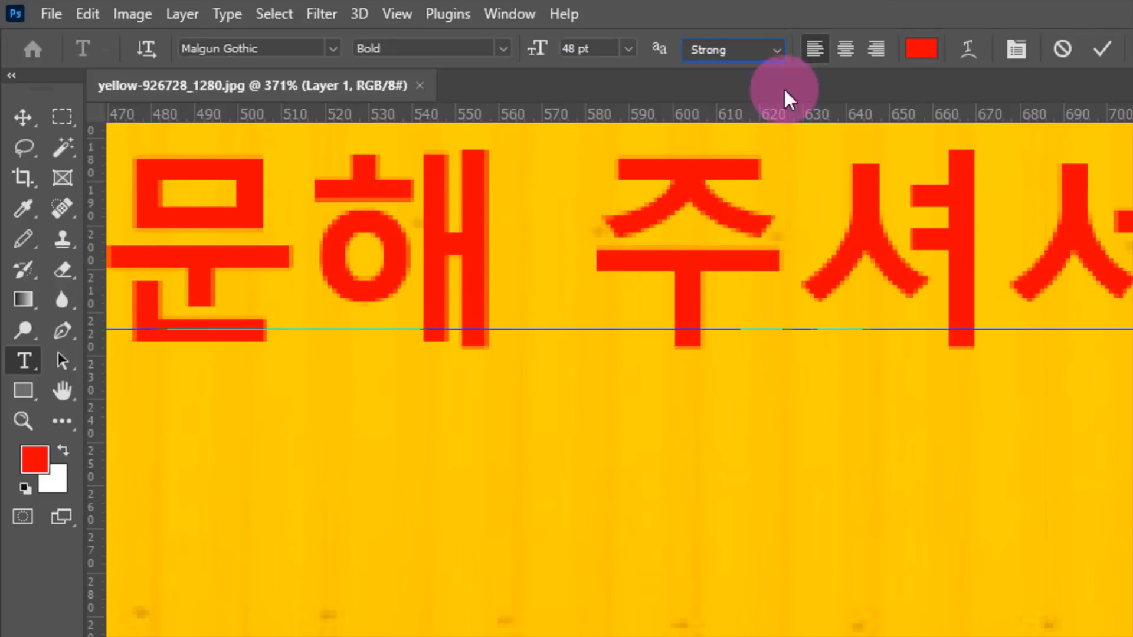
{"action": "left_click", "coordinate": [781, 51]}
{"action": "left_click", "coordinate": [737, 135]}
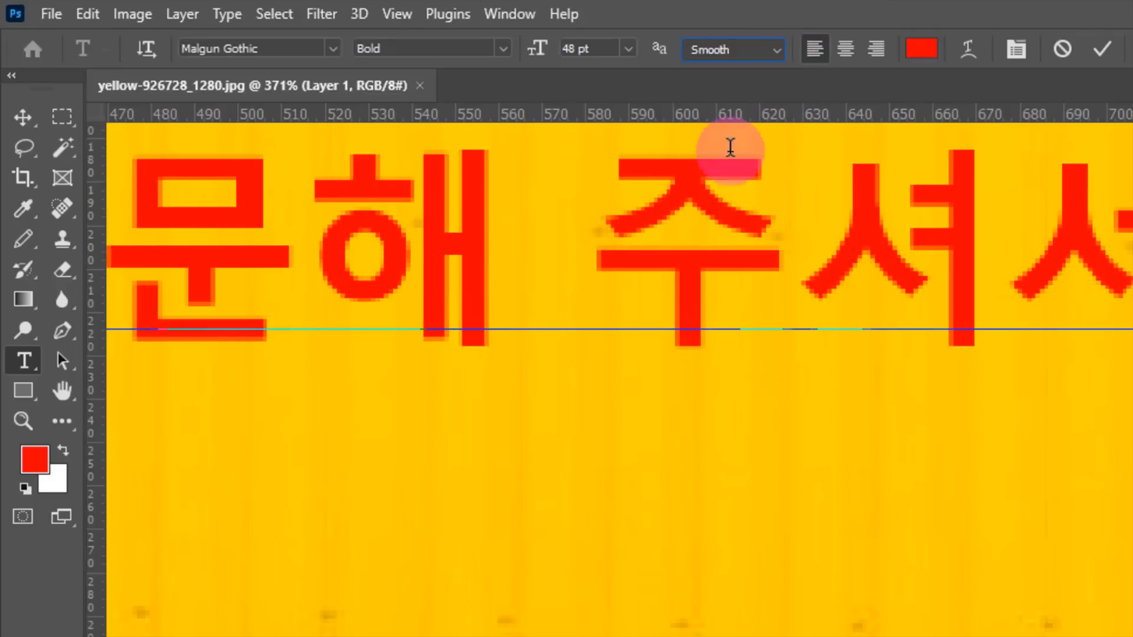
{"action": "left_click", "coordinate": [703, 202]}
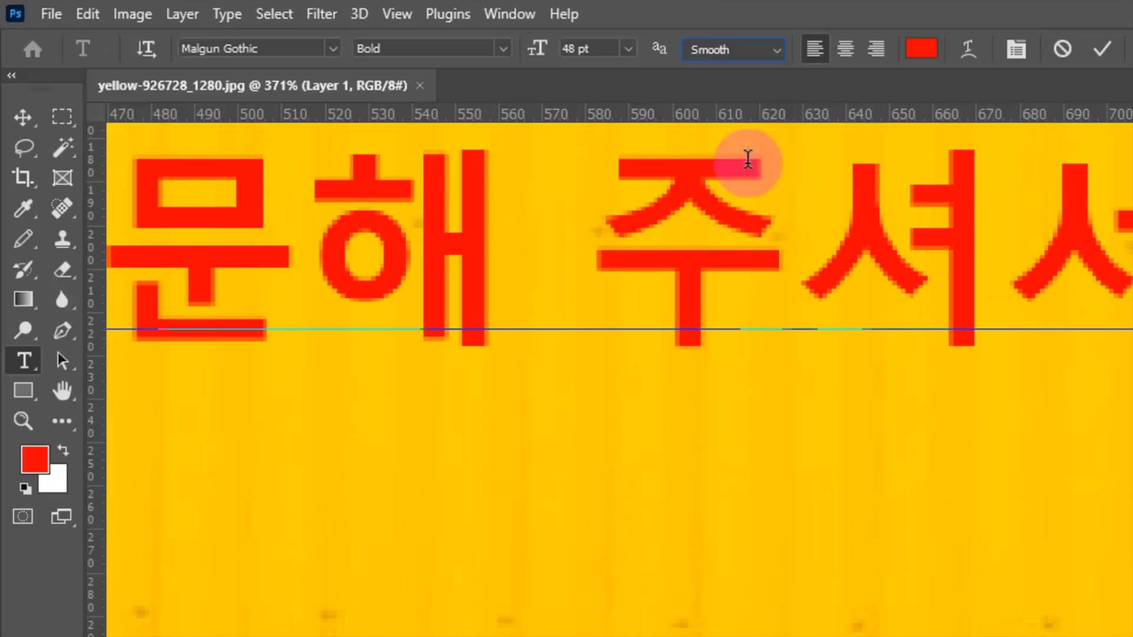
Set the text line's anti-aliasing to Sharp, trying None once more for comparison, and fit the whole image in view
{"action": "left_click", "coordinate": [778, 52]}
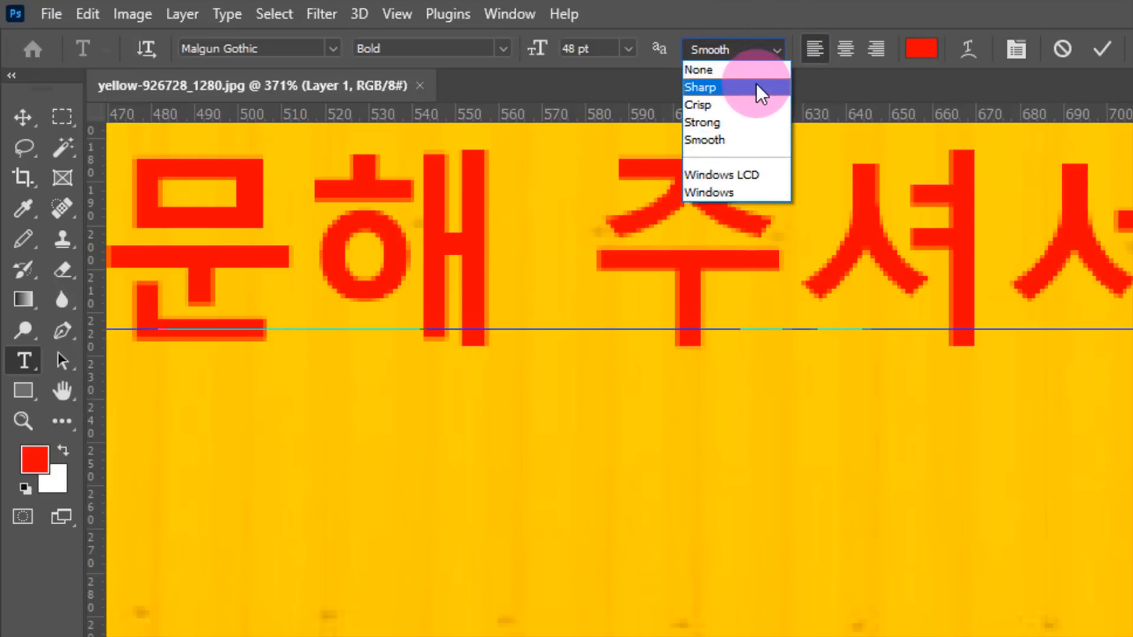
{"action": "left_click", "coordinate": [756, 84]}
{"action": "left_click", "coordinate": [767, 46]}
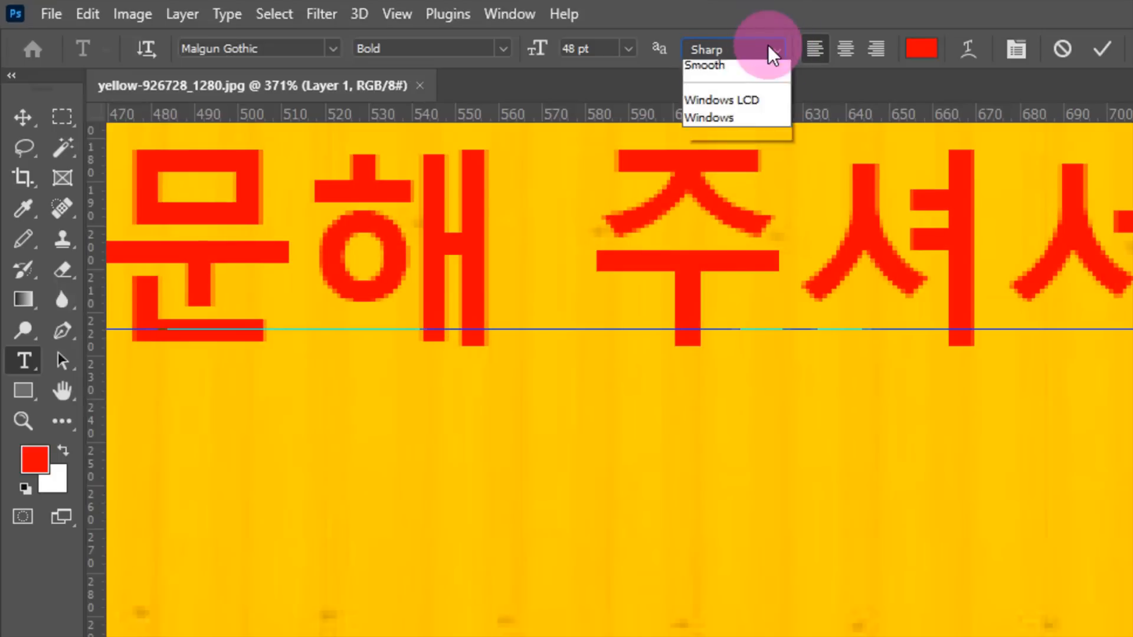
{"action": "left_click", "coordinate": [767, 66]}
{"action": "left_click", "coordinate": [777, 49]}
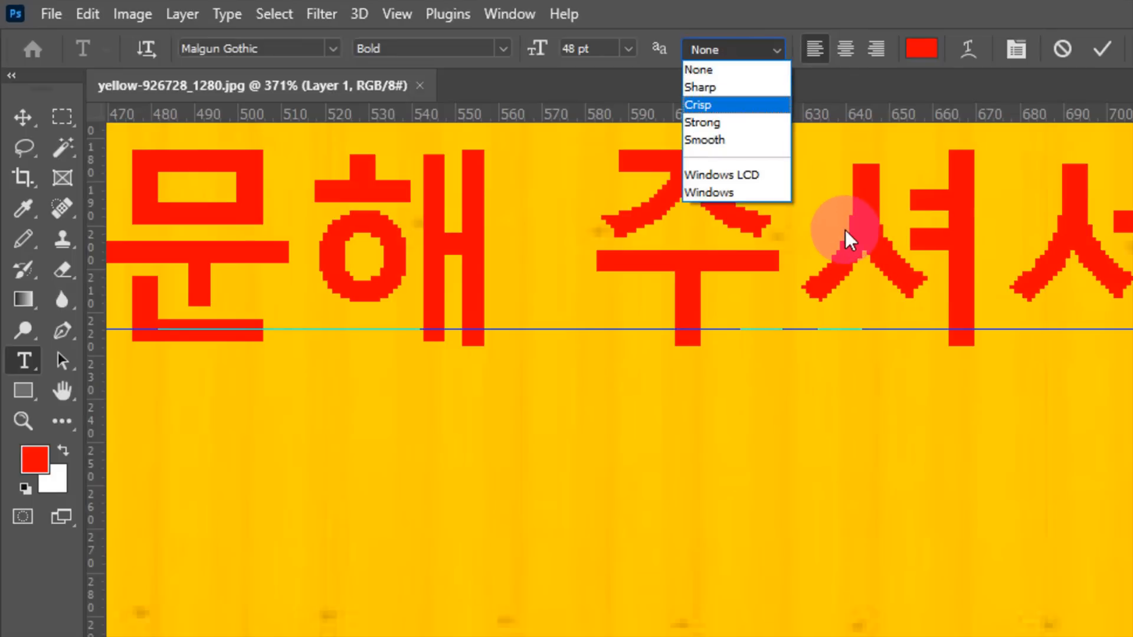
{"action": "left_click", "coordinate": [740, 88]}
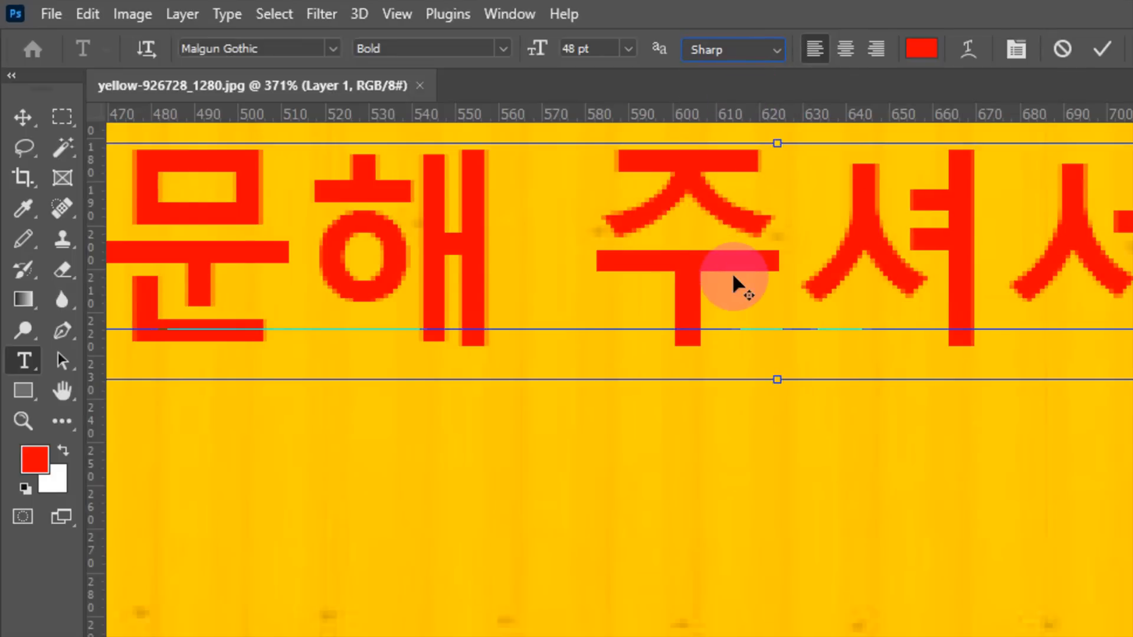
{"action": "key", "text": "ctrl+0"}
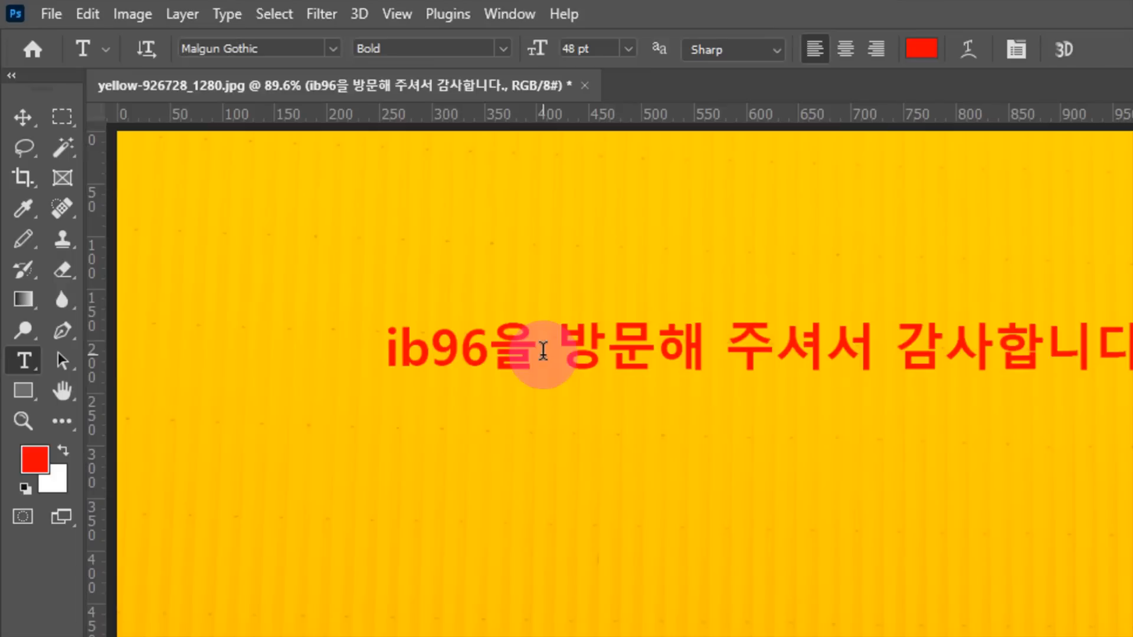
Try centre and right alignment on the text line, return it to left alignment and leave text editing
{"action": "left_click", "coordinate": [543, 351]}
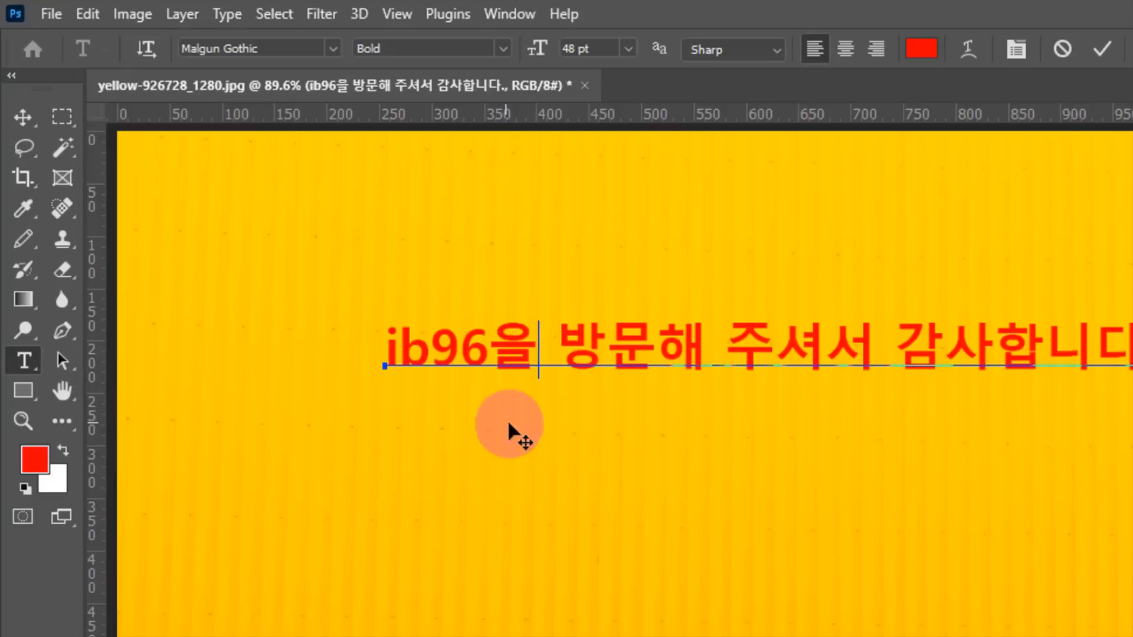
{"action": "left_click", "coordinate": [844, 51]}
{"action": "left_click", "coordinate": [872, 52]}
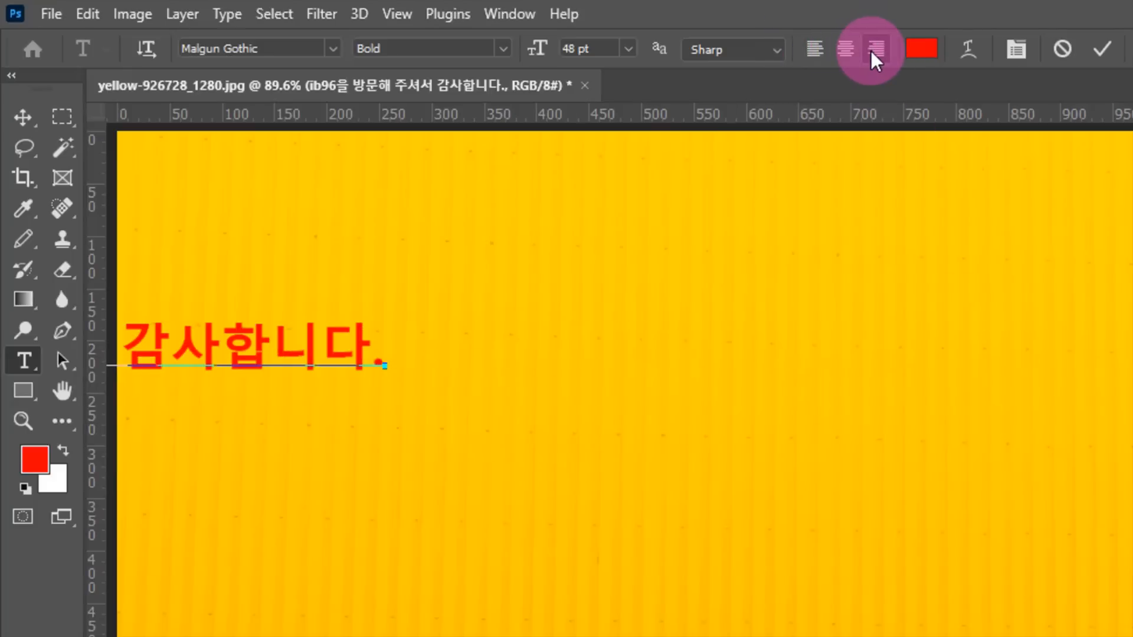
{"action": "left_click", "coordinate": [815, 45]}
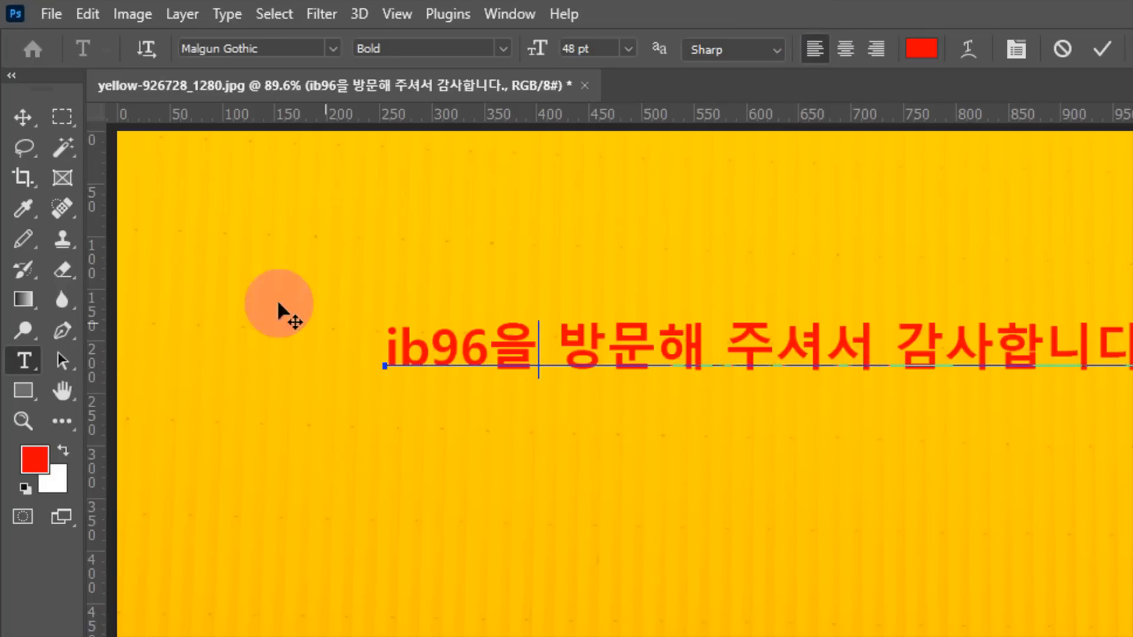
{"action": "left_click", "coordinate": [30, 118]}
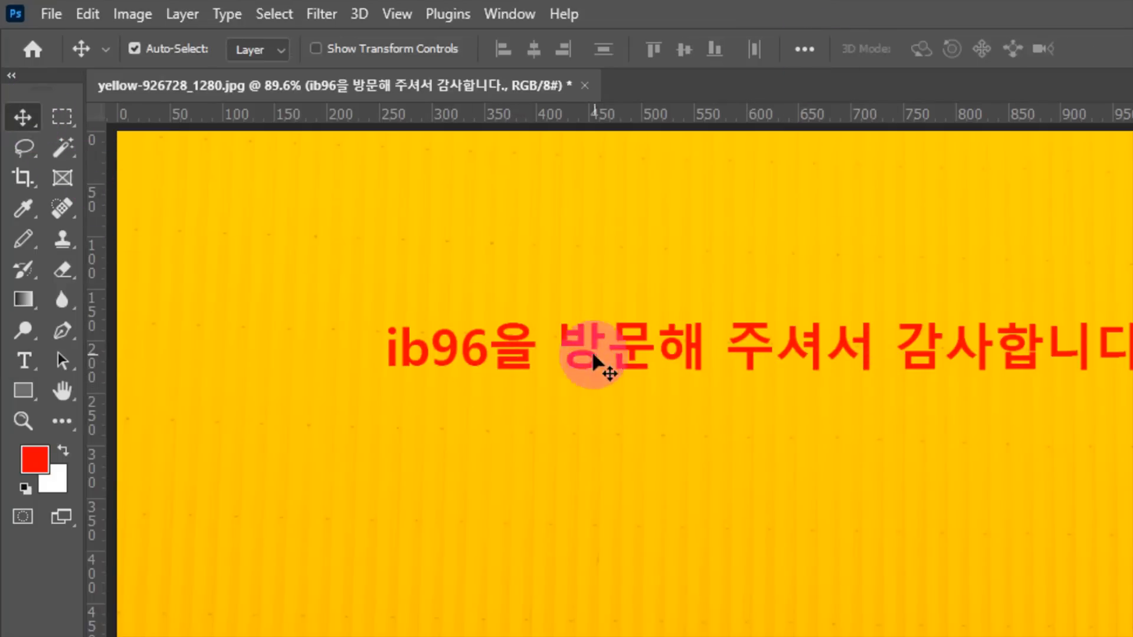
Show the Layers panel and reposition the red text line on the yellow image with the Move tool
{"action": "key", "text": "F7"}
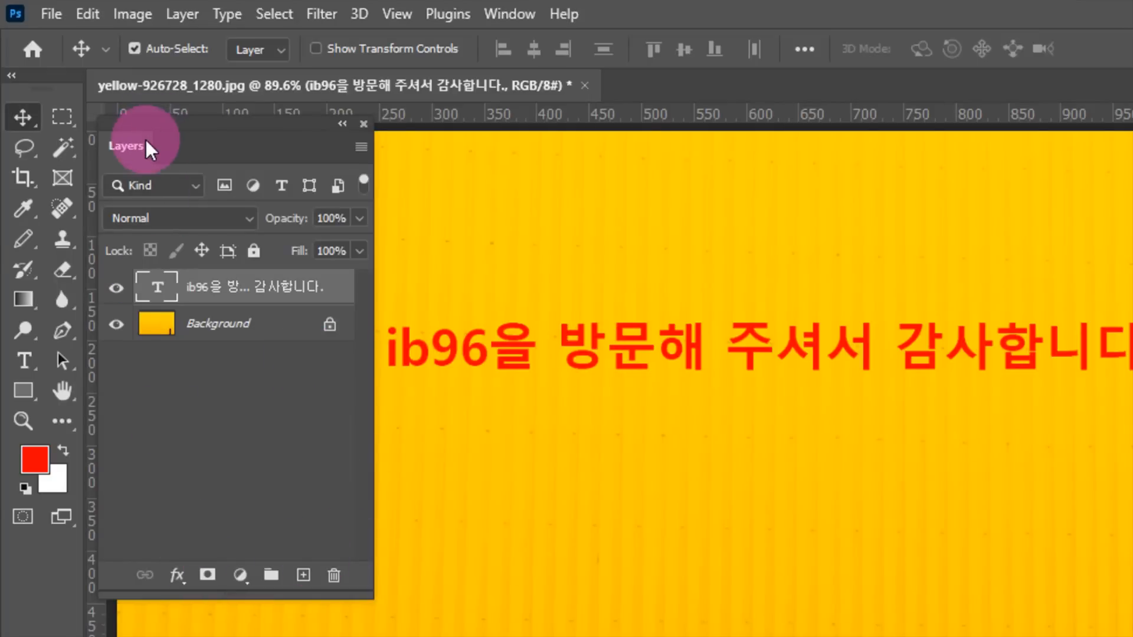
{"action": "left_click_drag", "start_coordinate": [146, 139], "coordinate": [160, 121]}
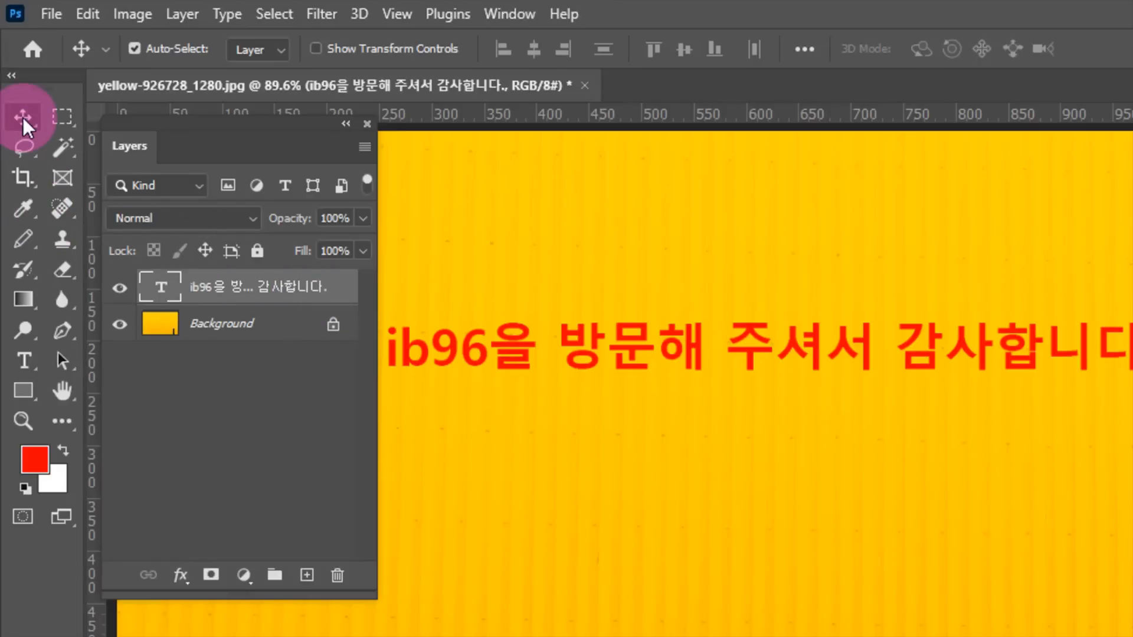
{"action": "left_click_drag", "start_coordinate": [561, 353], "coordinate": [603, 386]}
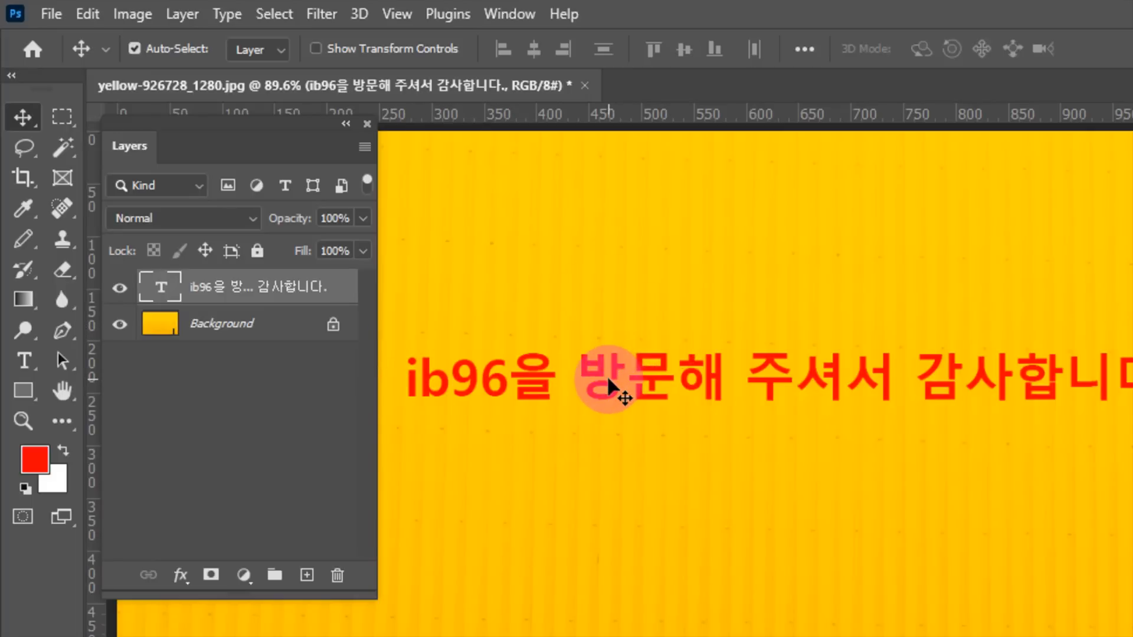
{"action": "left_click_drag", "start_coordinate": [620, 398], "coordinate": [781, 326]}
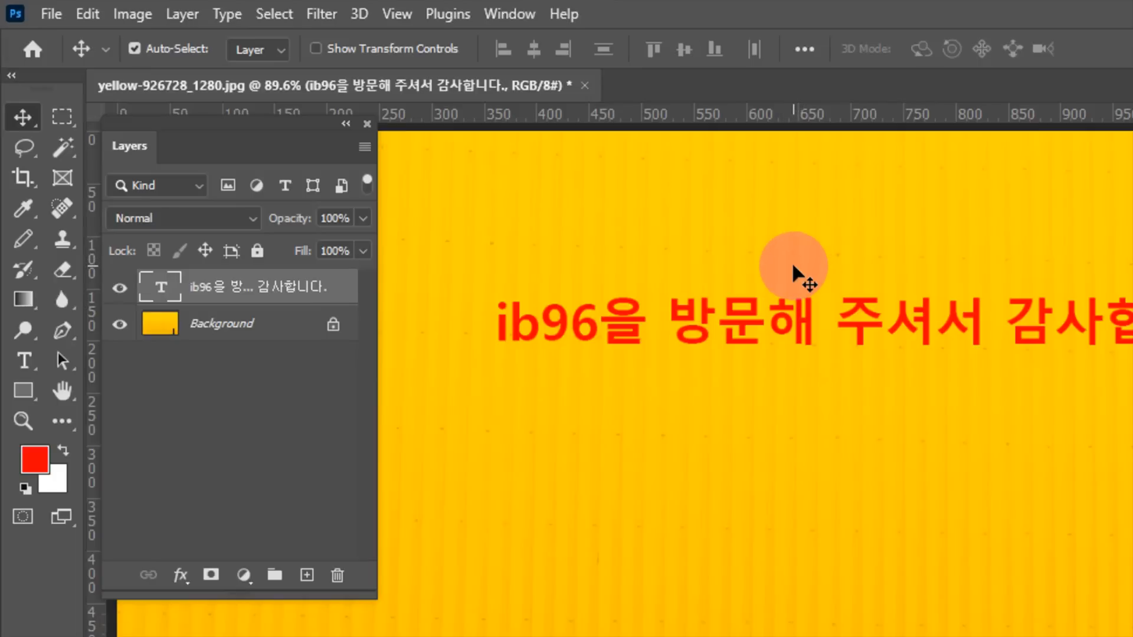
Highlight the whole text line and several parts of it with the Type tool, and leave text editing with the text layer selected
{"action": "key", "text": "t"}
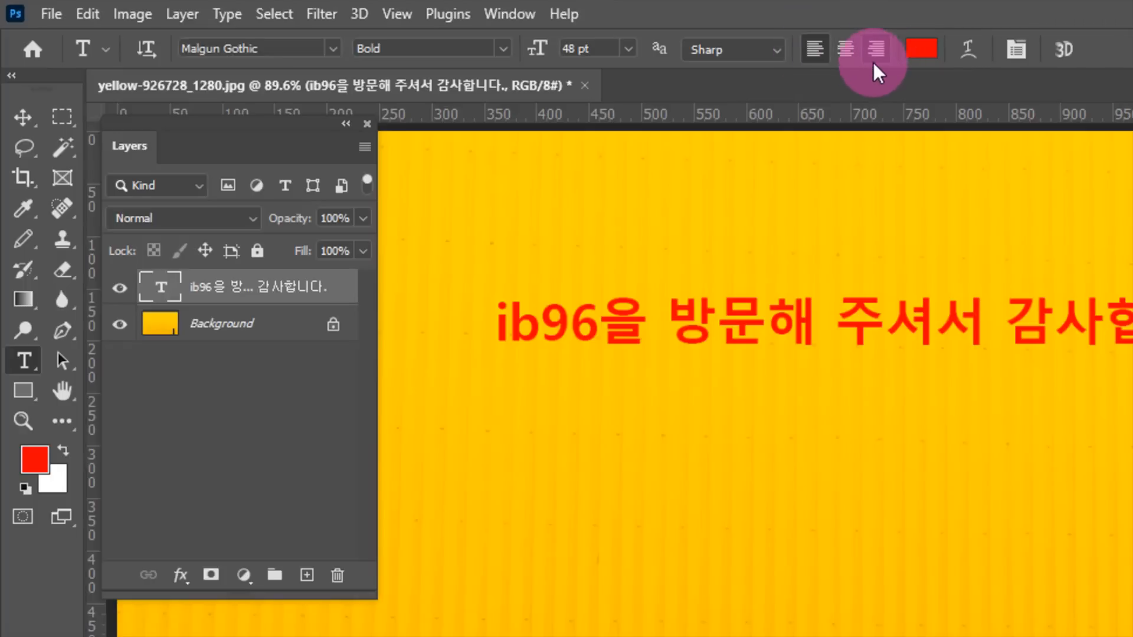
{"action": "left_click", "coordinate": [836, 201]}
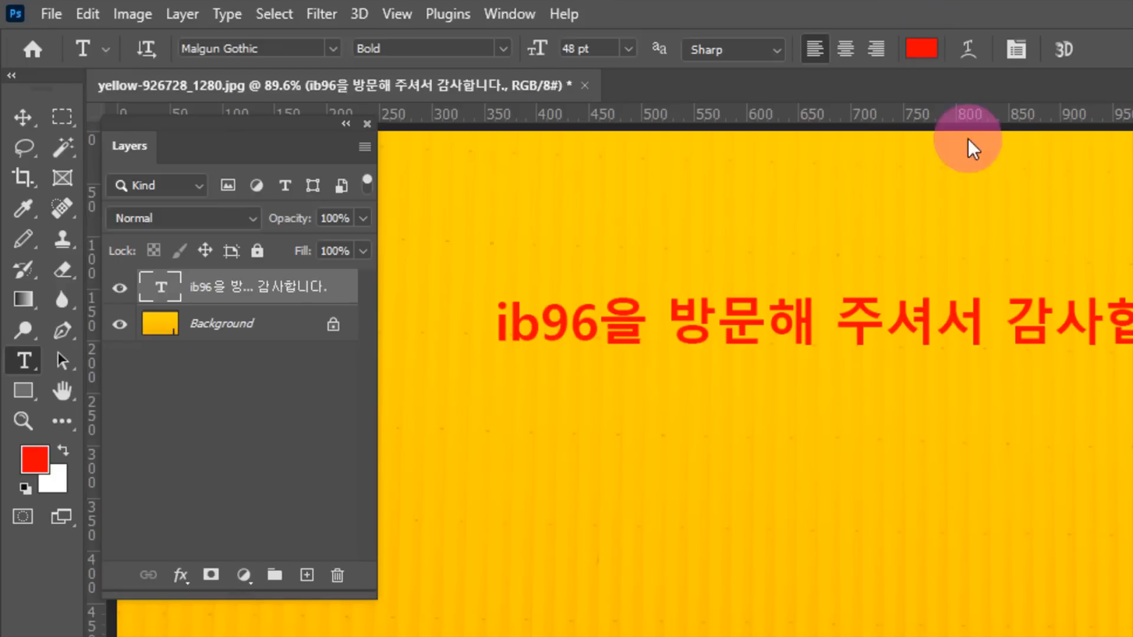
{"action": "left_click_drag", "start_coordinate": [1127, 321], "coordinate": [521, 287]}
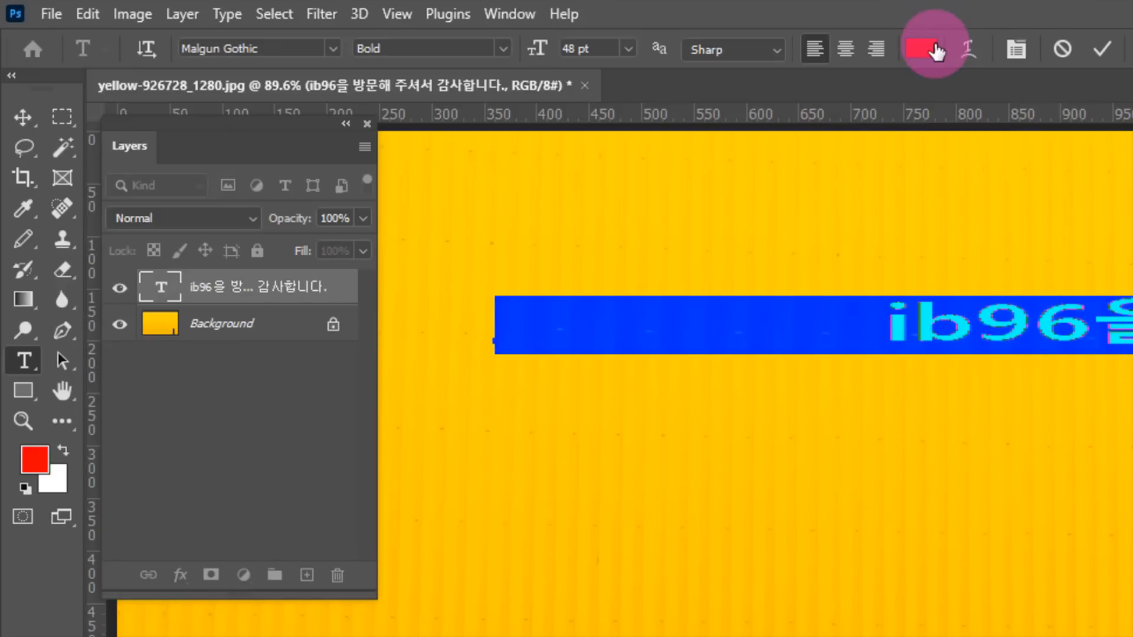
{"action": "left_click", "coordinate": [950, 329]}
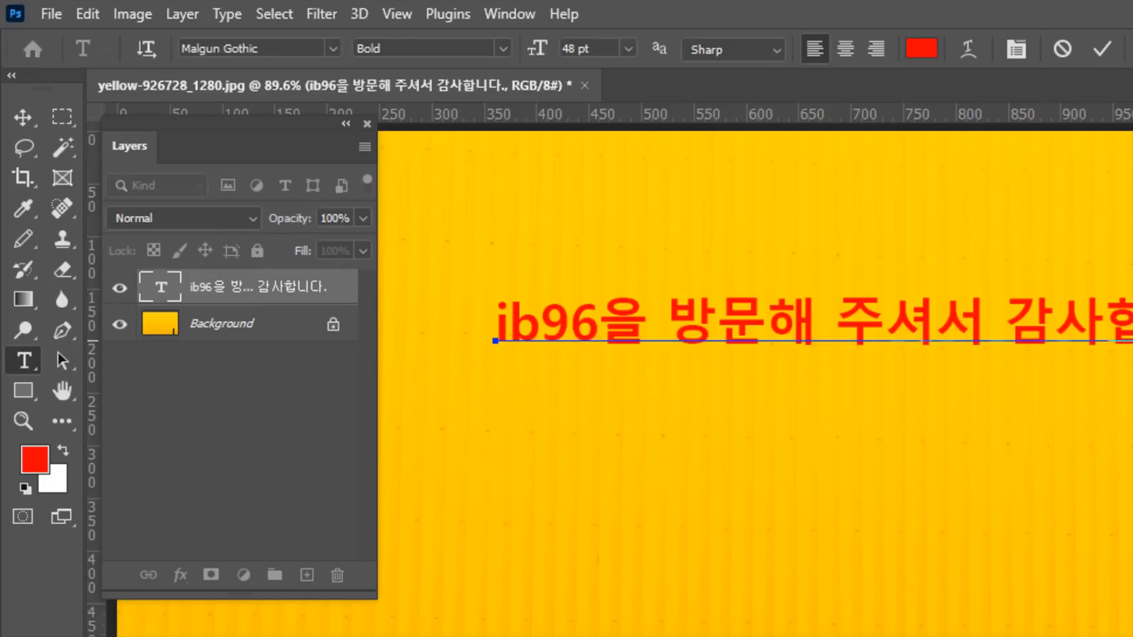
{"action": "left_click_drag", "start_coordinate": [1132, 331], "coordinate": [905, 325]}
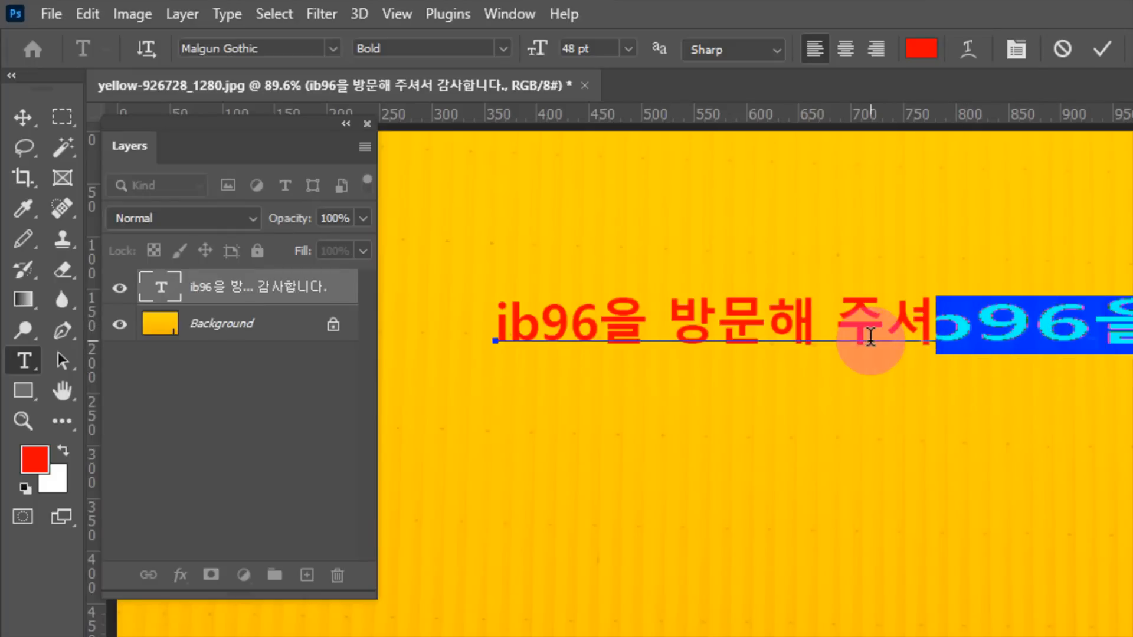
{"action": "left_click", "coordinate": [909, 324]}
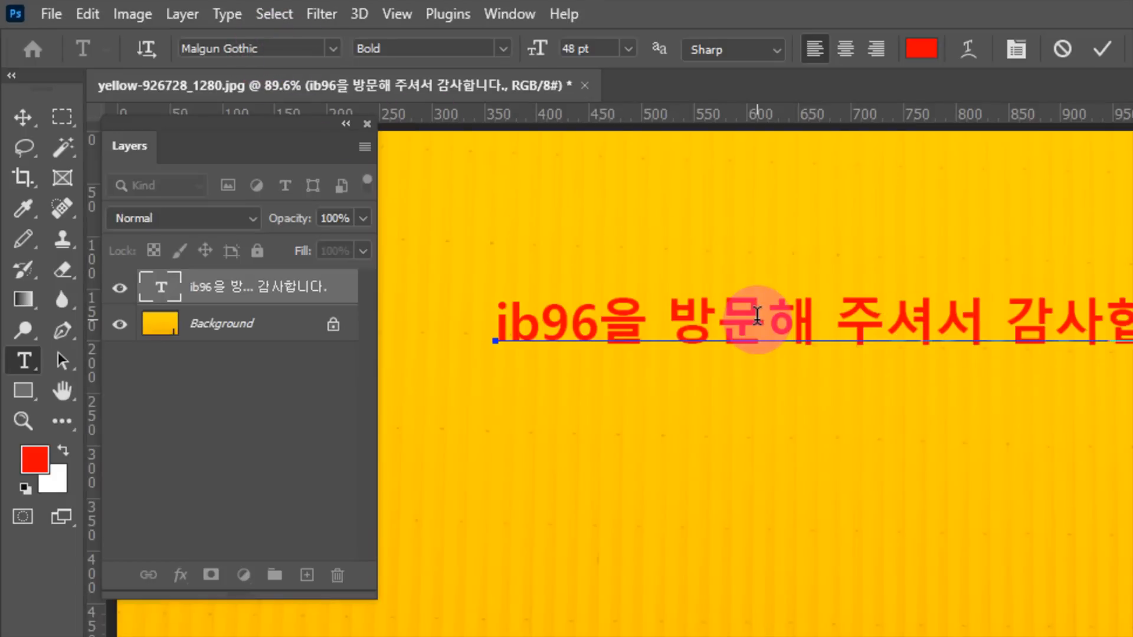
{"action": "left_click_drag", "start_coordinate": [506, 318], "coordinate": [493, 321]}
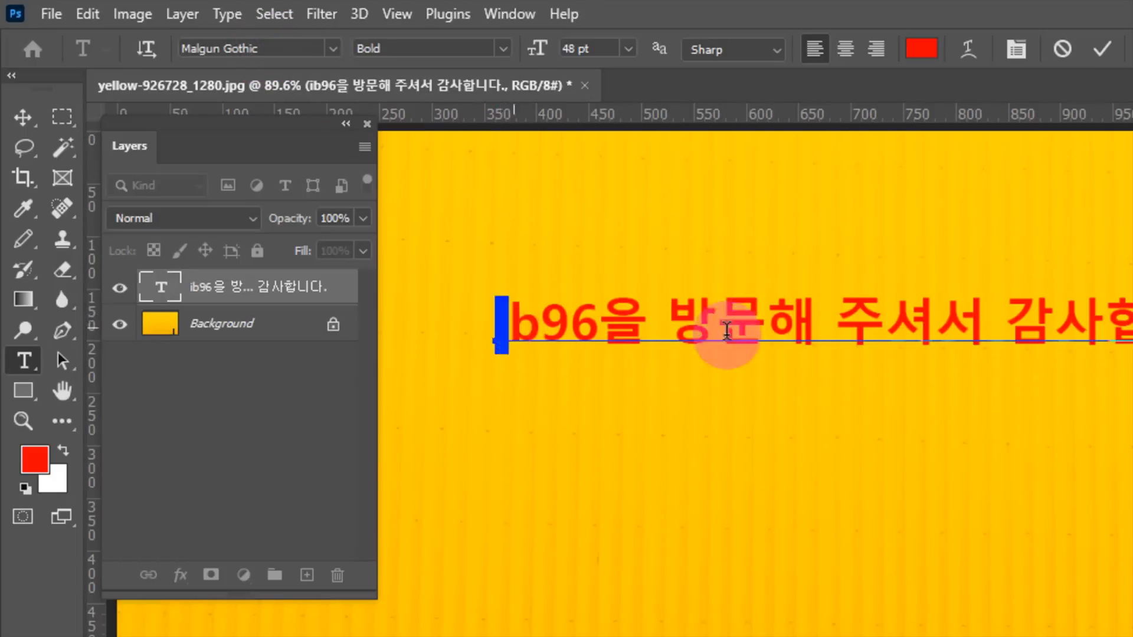
{"action": "left_click_drag", "start_coordinate": [727, 330], "coordinate": [1132, 343]}
{"action": "left_click", "coordinate": [1130, 336]}
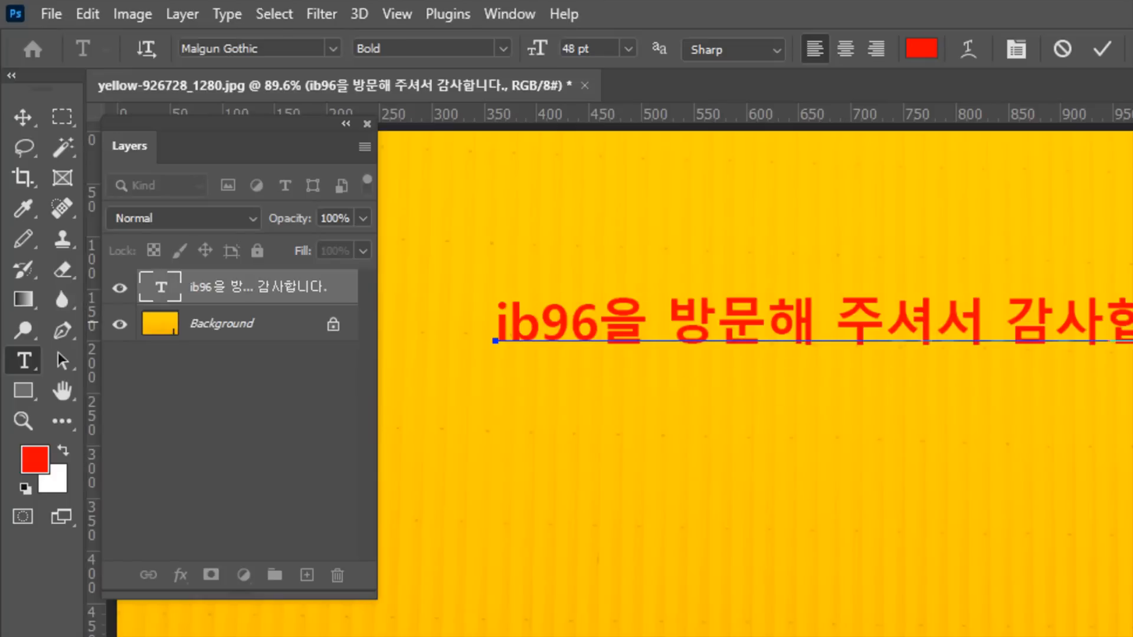
{"action": "left_click", "coordinate": [201, 288]}
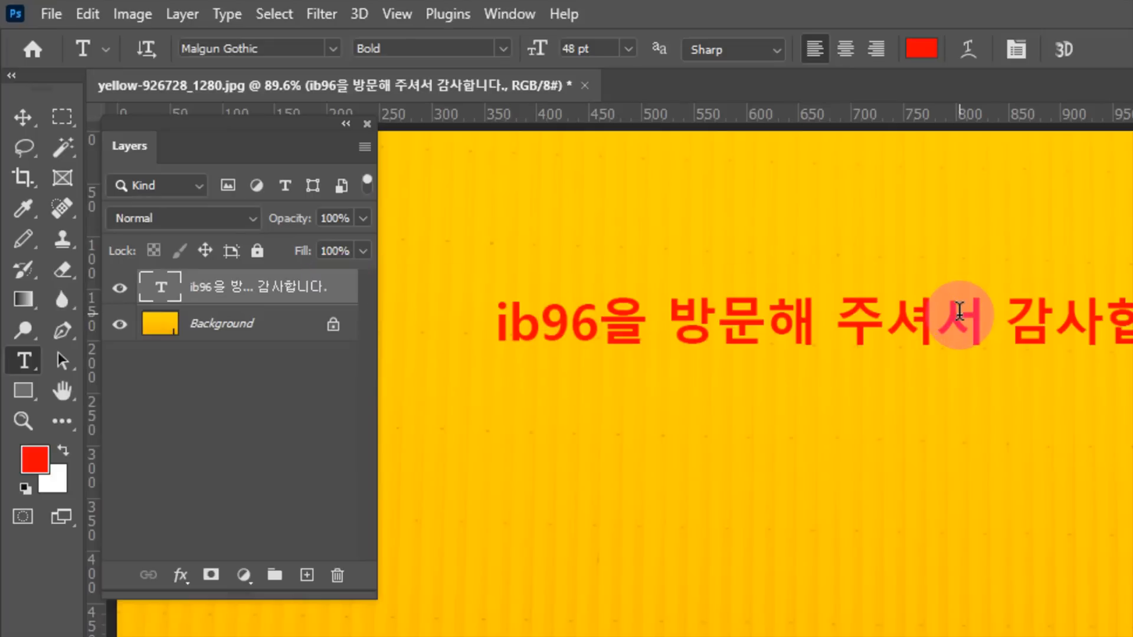
Try fonts such as HYMyeongJo-Extra on the whole text layer without applying one, and briefly highlight part of the line
{"action": "left_click", "coordinate": [332, 50]}
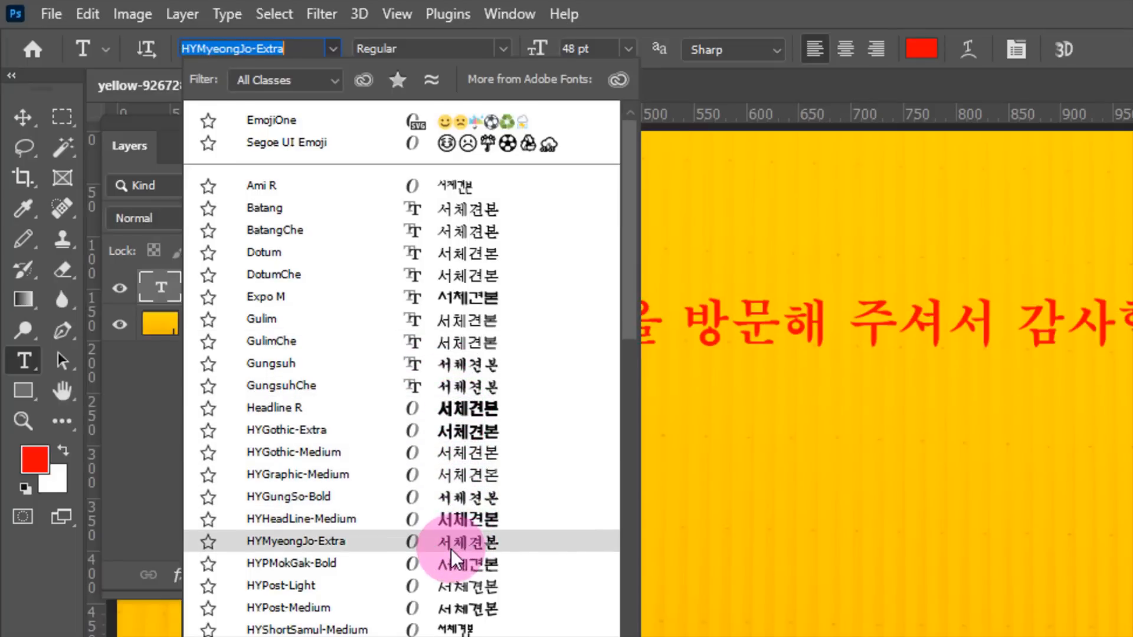
{"action": "key", "text": "Escape"}
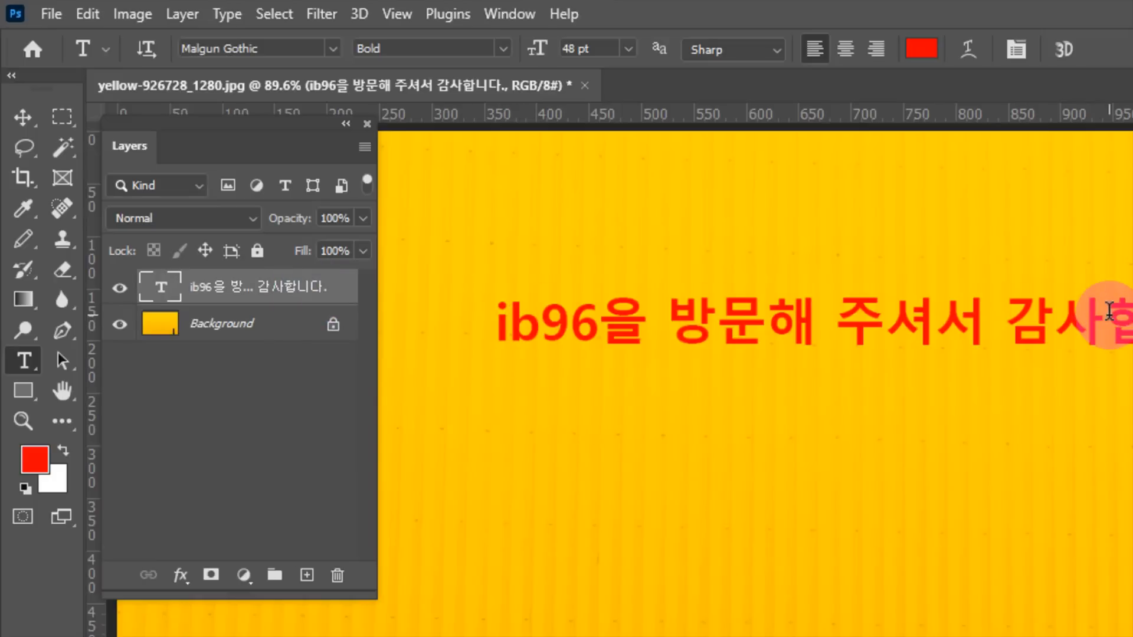
{"action": "left_click_drag", "start_coordinate": [509, 321], "coordinate": [1006, 321]}
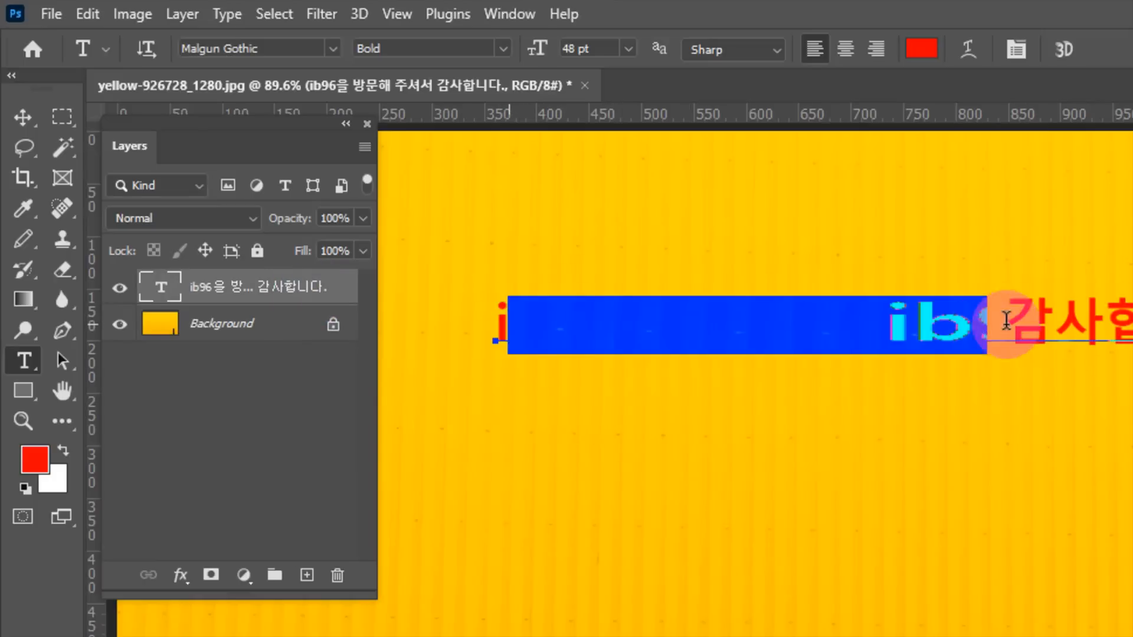
{"action": "left_click", "coordinate": [1037, 439]}
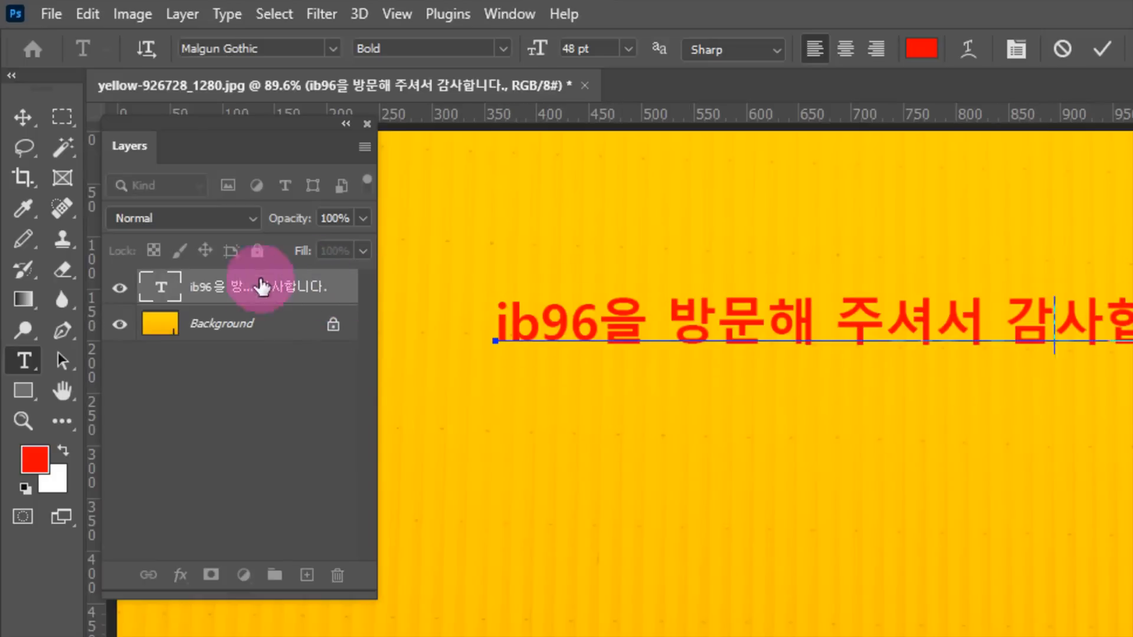
{"action": "left_click", "coordinate": [236, 292]}
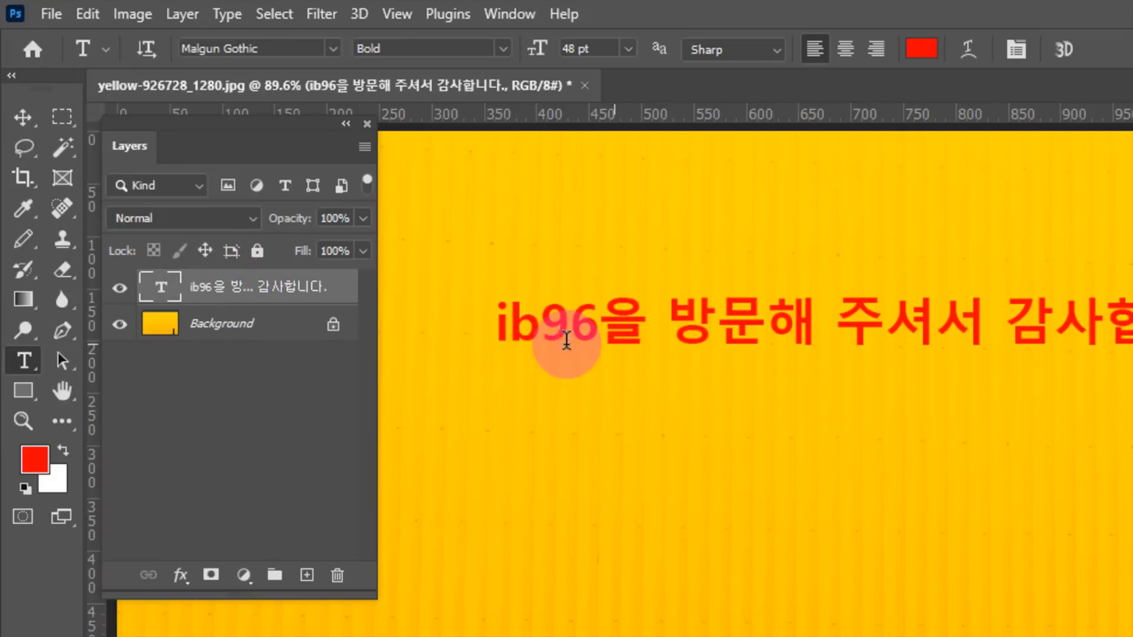
Change only the word 주셔서 in the text line to the Ami R font
{"action": "left_click_drag", "start_coordinate": [987, 326], "coordinate": [846, 321]}
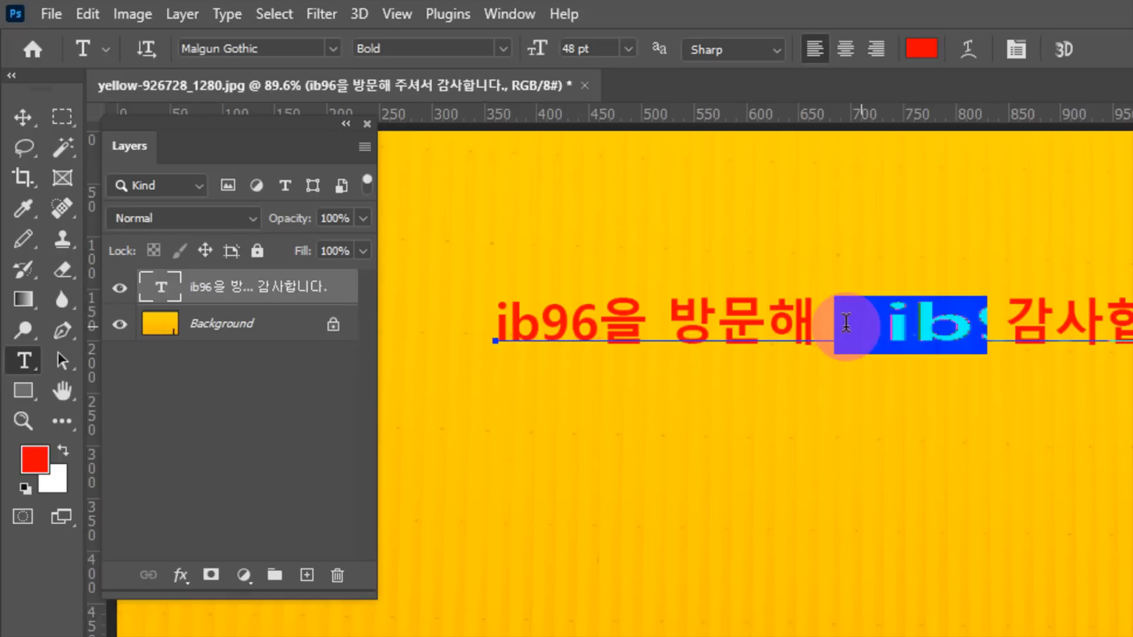
{"action": "left_click", "coordinate": [334, 49]}
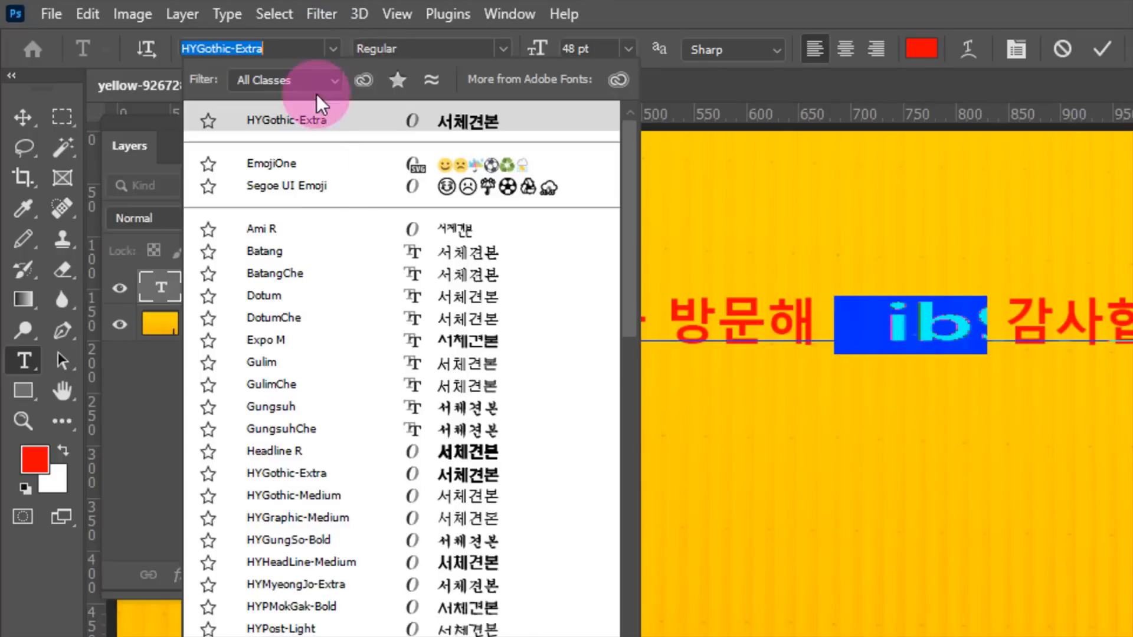
{"action": "left_click", "coordinate": [352, 232]}
{"action": "left_click", "coordinate": [919, 348]}
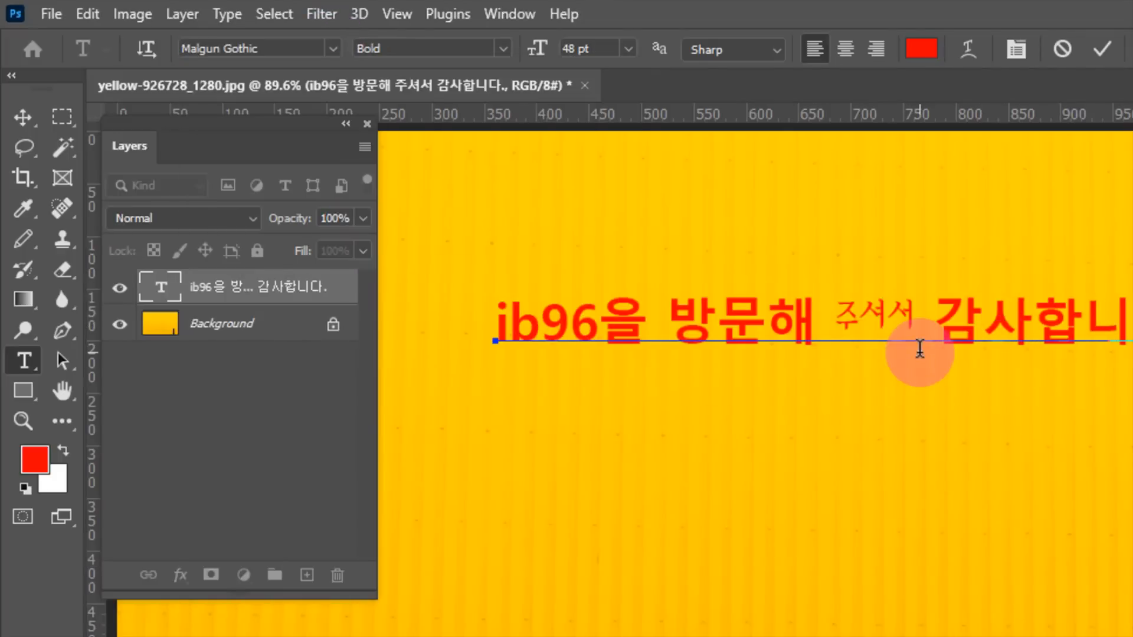
{"action": "double_click", "coordinate": [840, 312]}
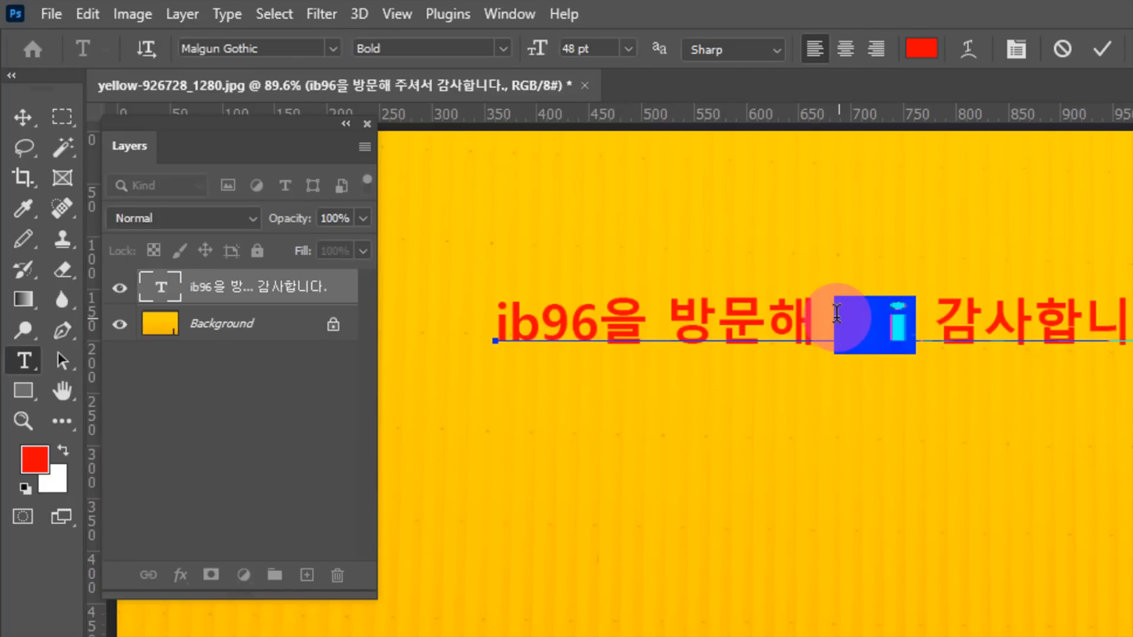
{"action": "left_click", "coordinate": [766, 319]}
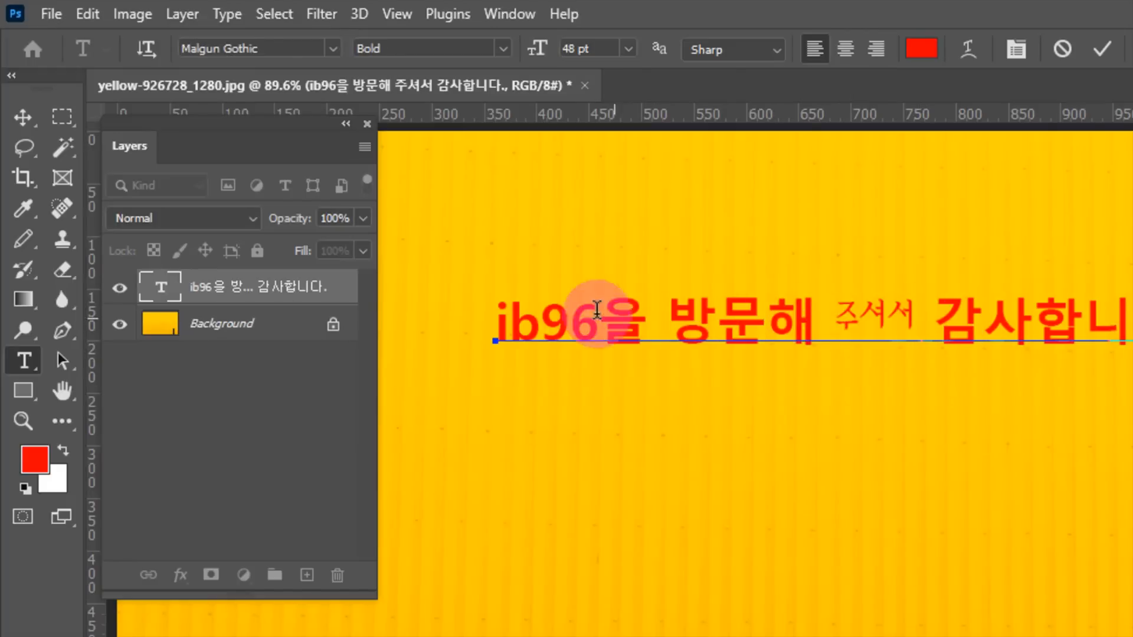
Set the whole text layer to the Ami R font at 72 pt
{"action": "left_click", "coordinate": [335, 282]}
{"action": "left_click", "coordinate": [334, 48]}
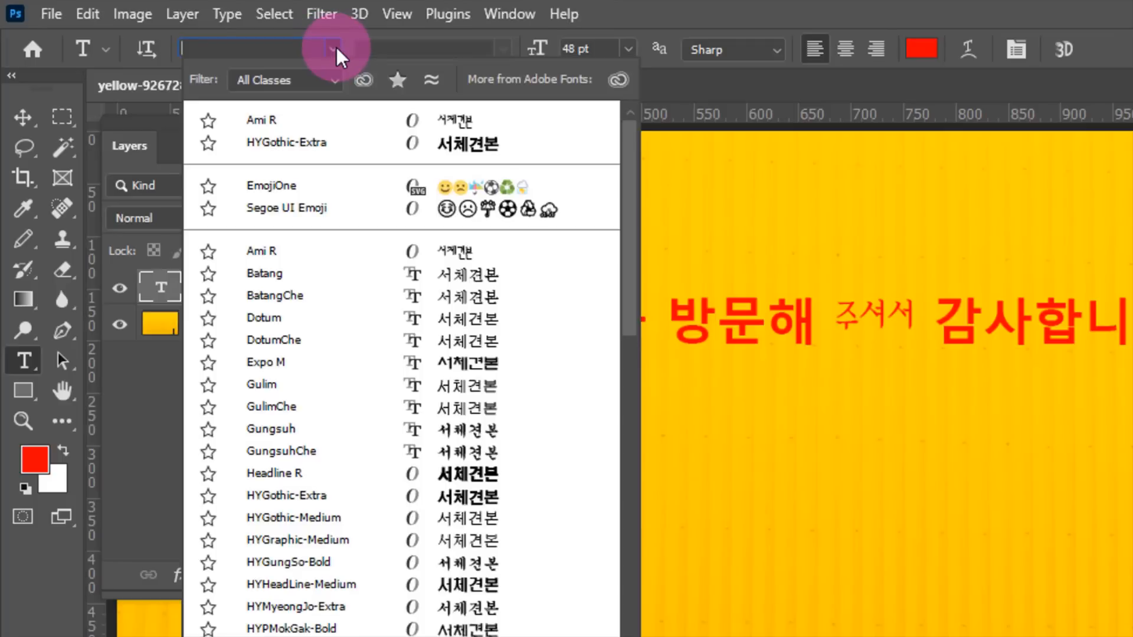
{"action": "left_click", "coordinate": [385, 247]}
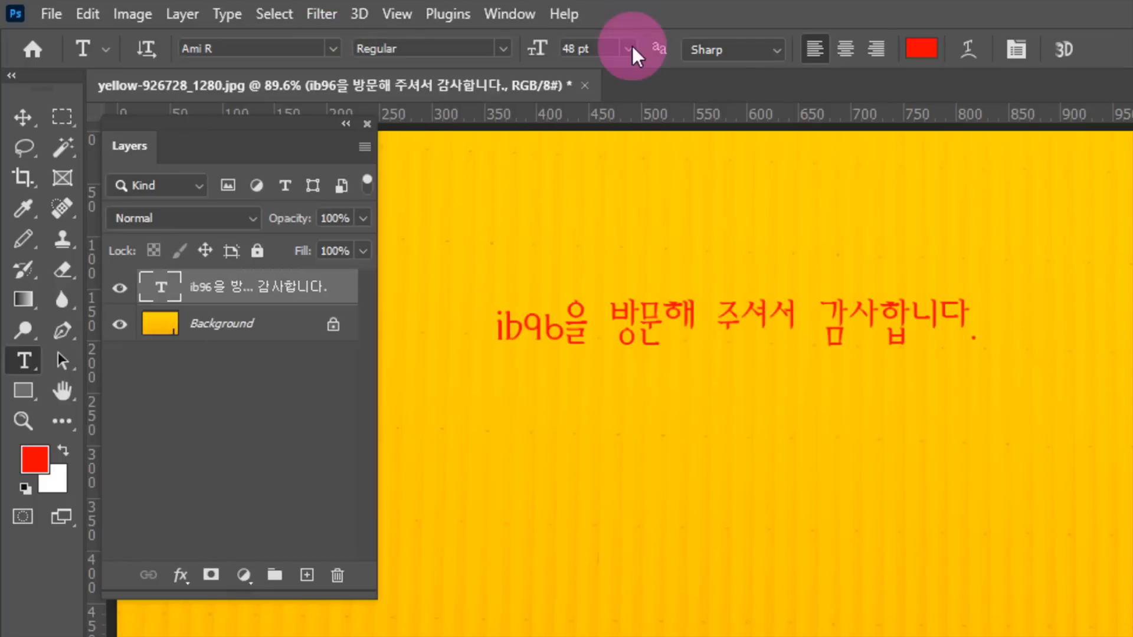
{"action": "left_click", "coordinate": [630, 47]}
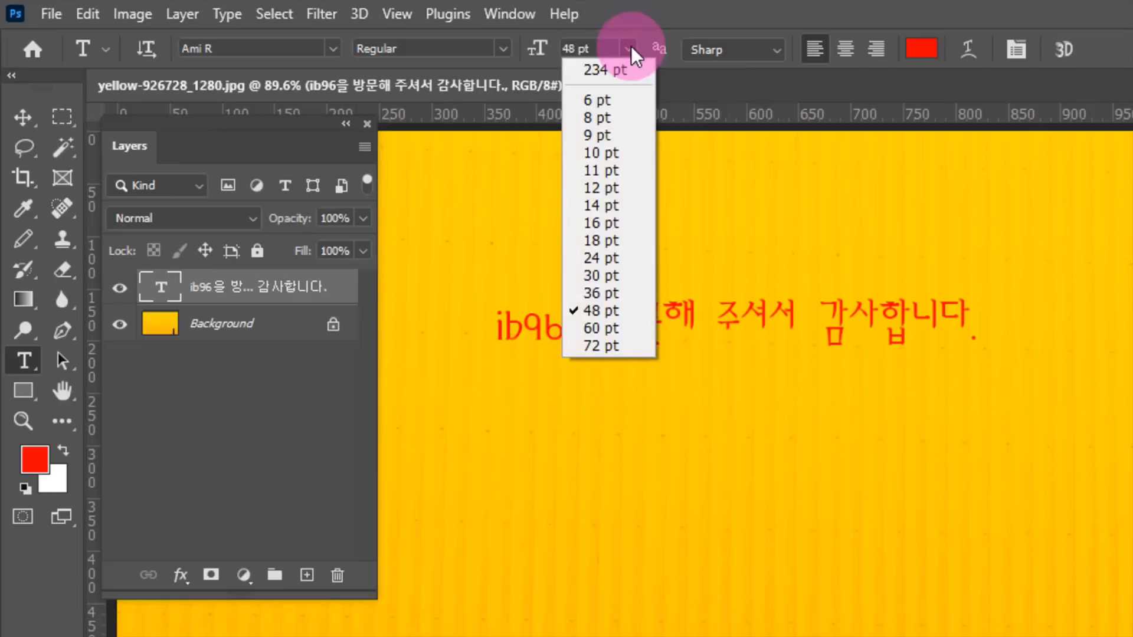
{"action": "left_click", "coordinate": [614, 345]}
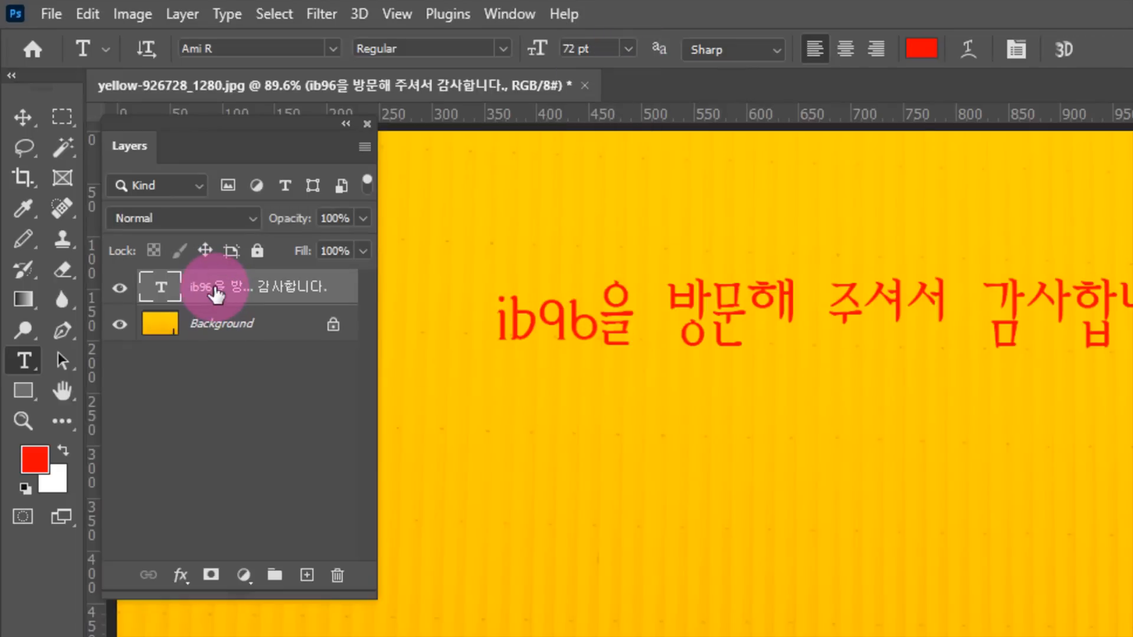
Change the colour of the whole text layer to white
{"action": "left_click", "coordinate": [912, 52]}
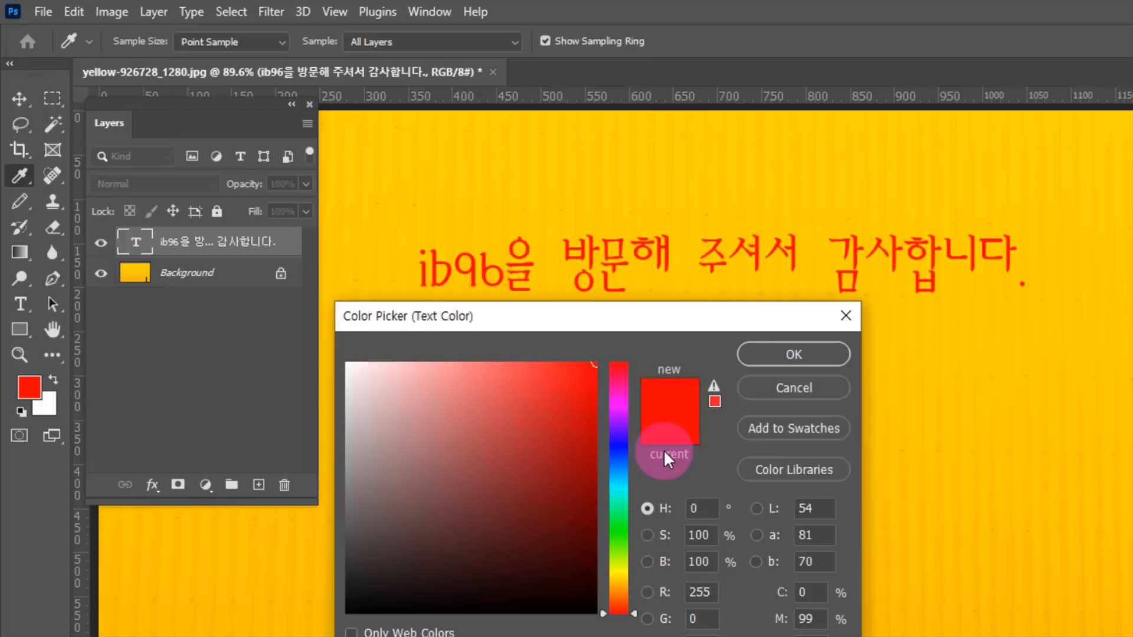
{"action": "left_click_drag", "start_coordinate": [623, 509], "coordinate": [619, 576]}
{"action": "left_click_drag", "start_coordinate": [532, 518], "coordinate": [289, 317]}
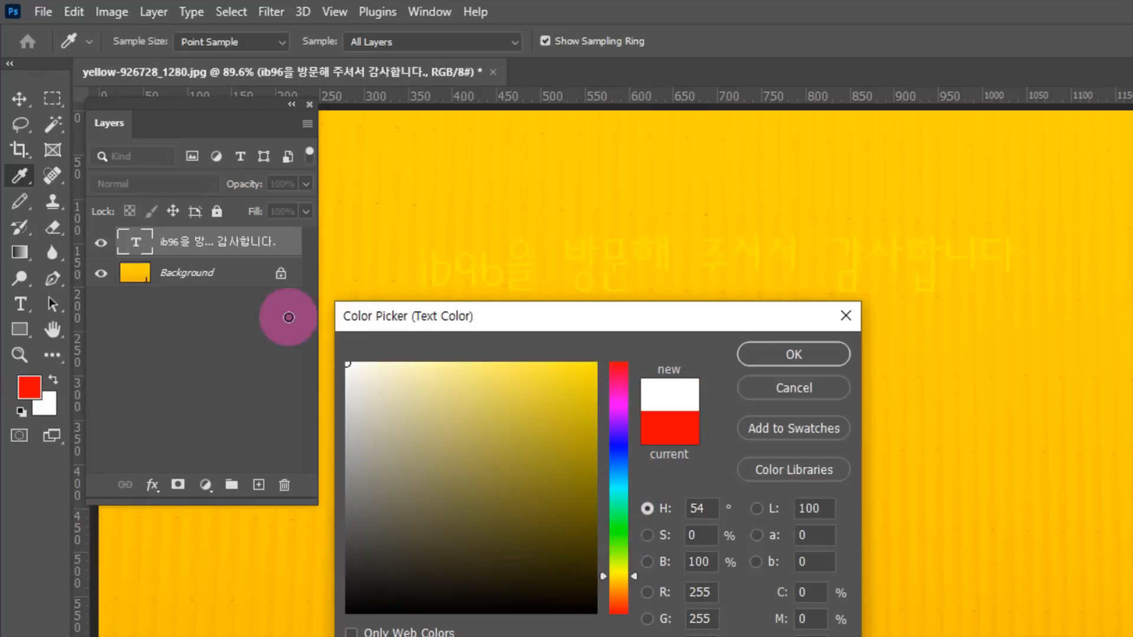
{"action": "left_click", "coordinate": [792, 354]}
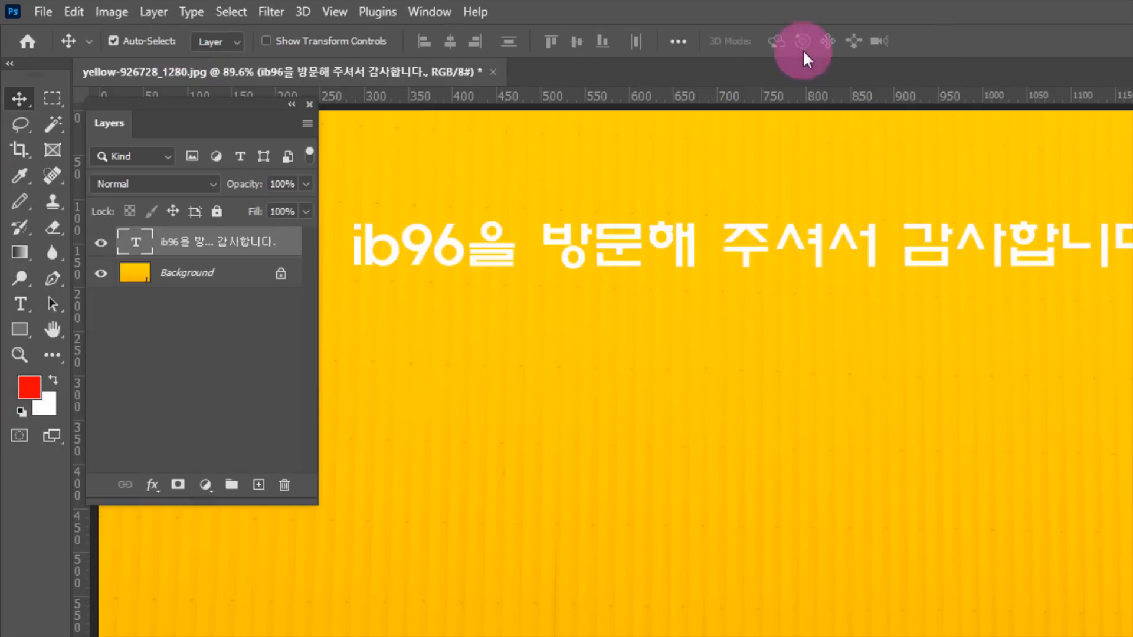
Highlight parts of the white text line, including the word 방문해, with the Type tool and clear the highlight
{"action": "left_click", "coordinate": [16, 309]}
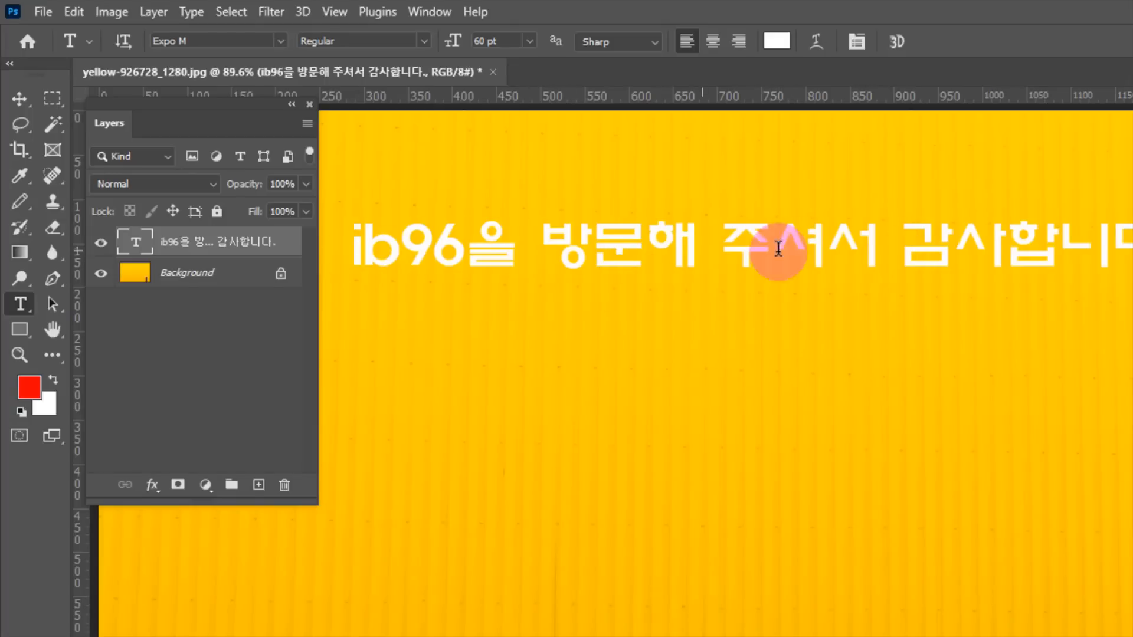
{"action": "left_click_drag", "start_coordinate": [1112, 249], "coordinate": [644, 254]}
{"action": "left_click", "coordinate": [628, 254]}
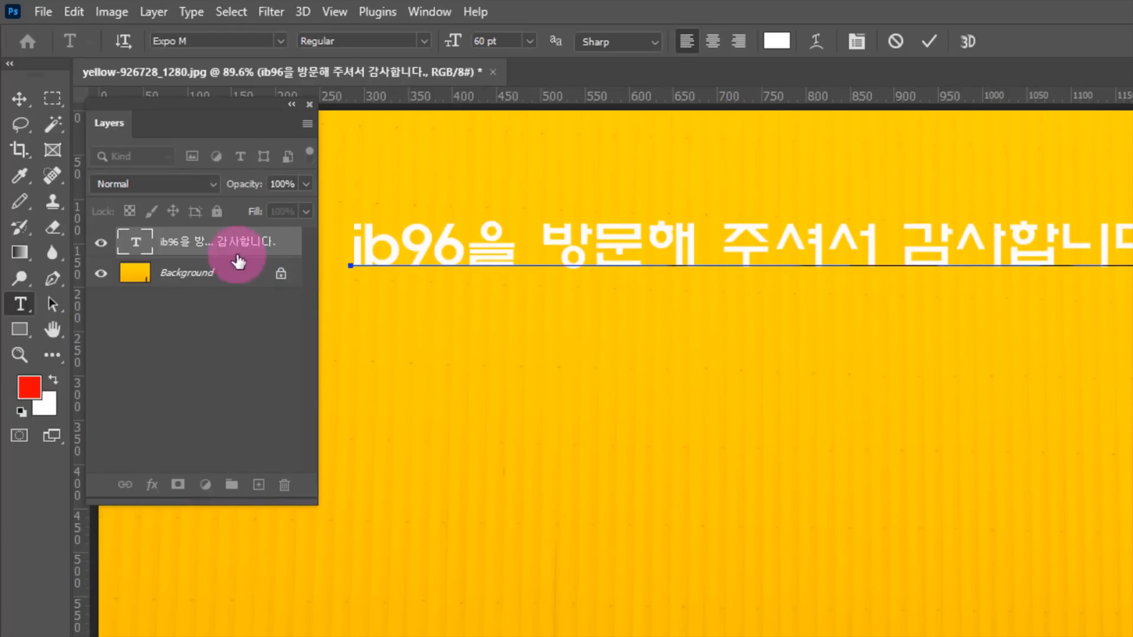
{"action": "left_click", "coordinate": [289, 243]}
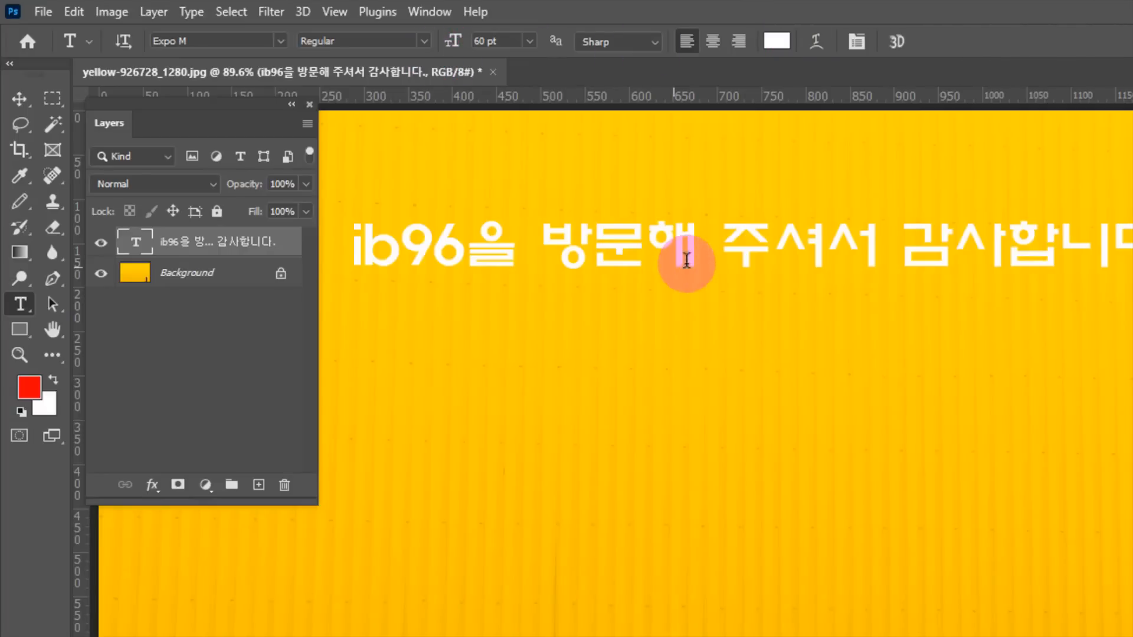
{"action": "left_click", "coordinate": [701, 246]}
{"action": "left_click_drag", "start_coordinate": [699, 245], "coordinate": [562, 271]}
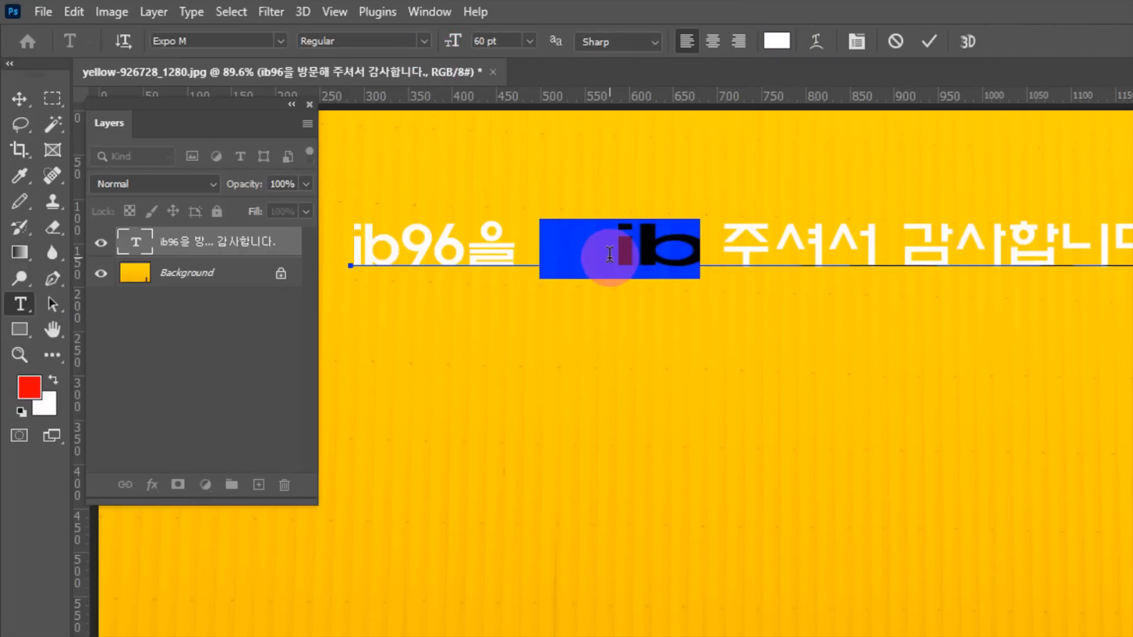
{"action": "left_click", "coordinate": [751, 248]}
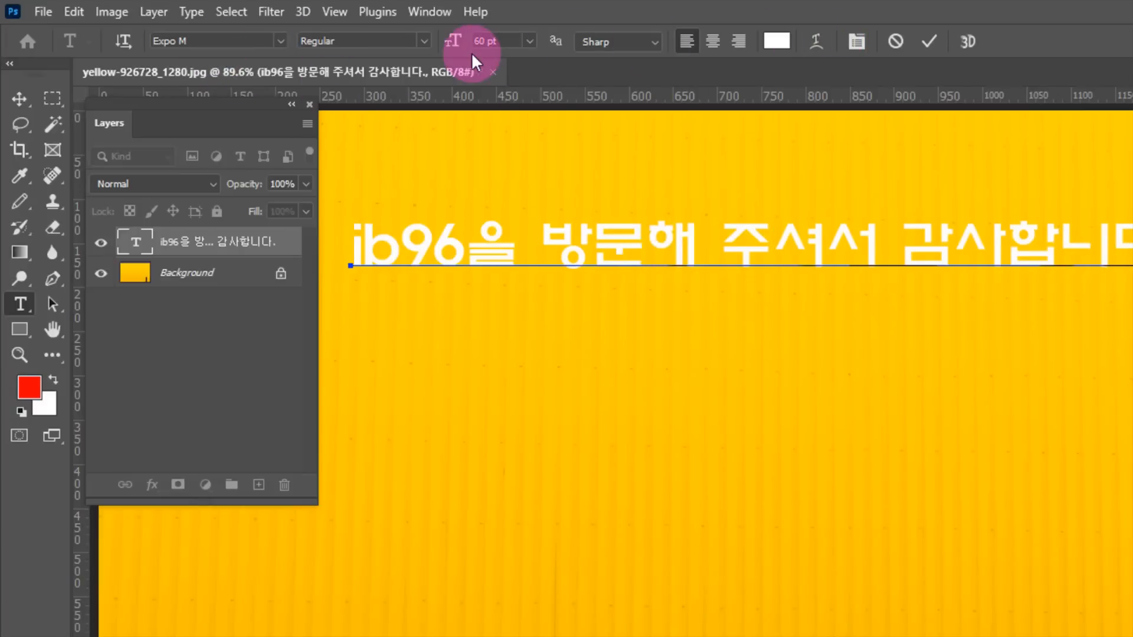
Show the character settings and place them directly beneath the layer list
{"action": "left_click", "coordinate": [429, 12]}
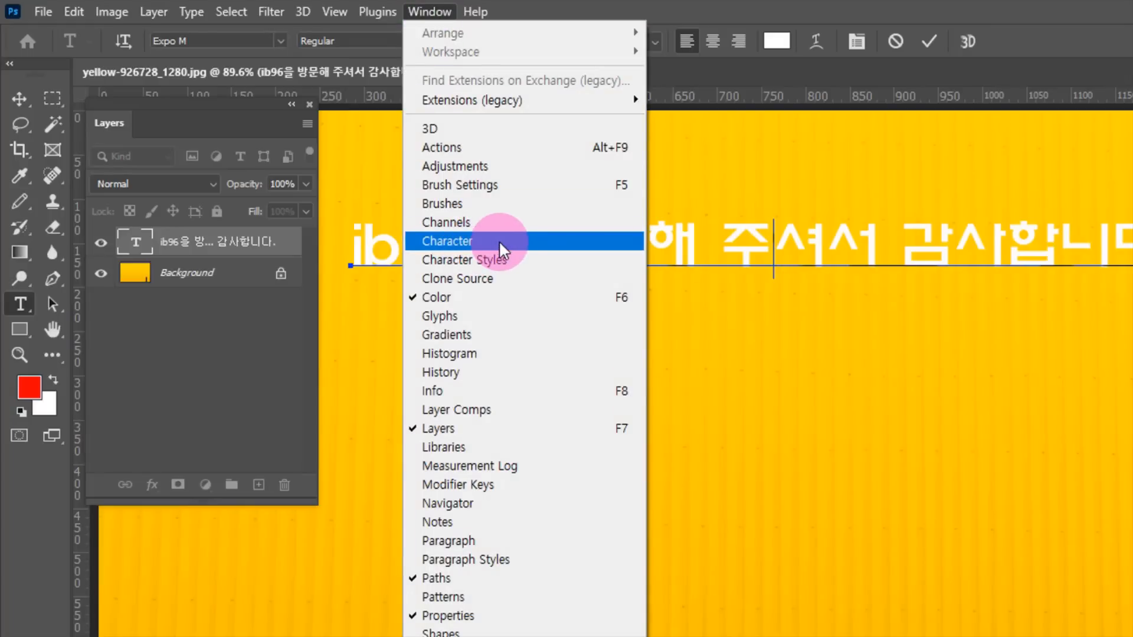
{"action": "left_click", "coordinate": [498, 241]}
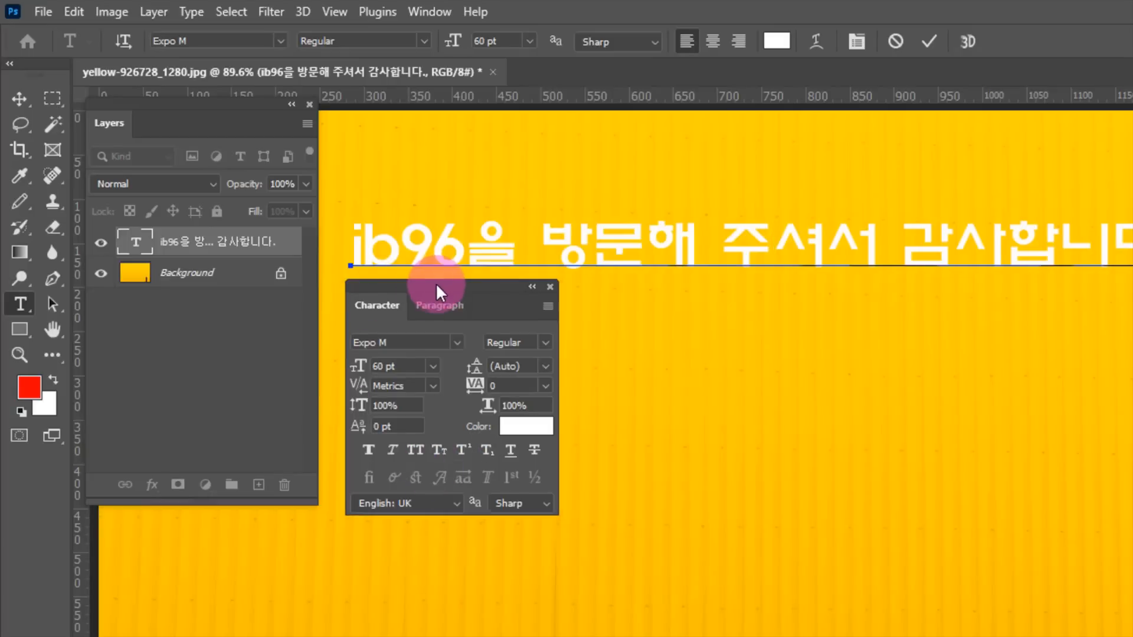
{"action": "left_click_drag", "start_coordinate": [436, 282], "coordinate": [423, 322]}
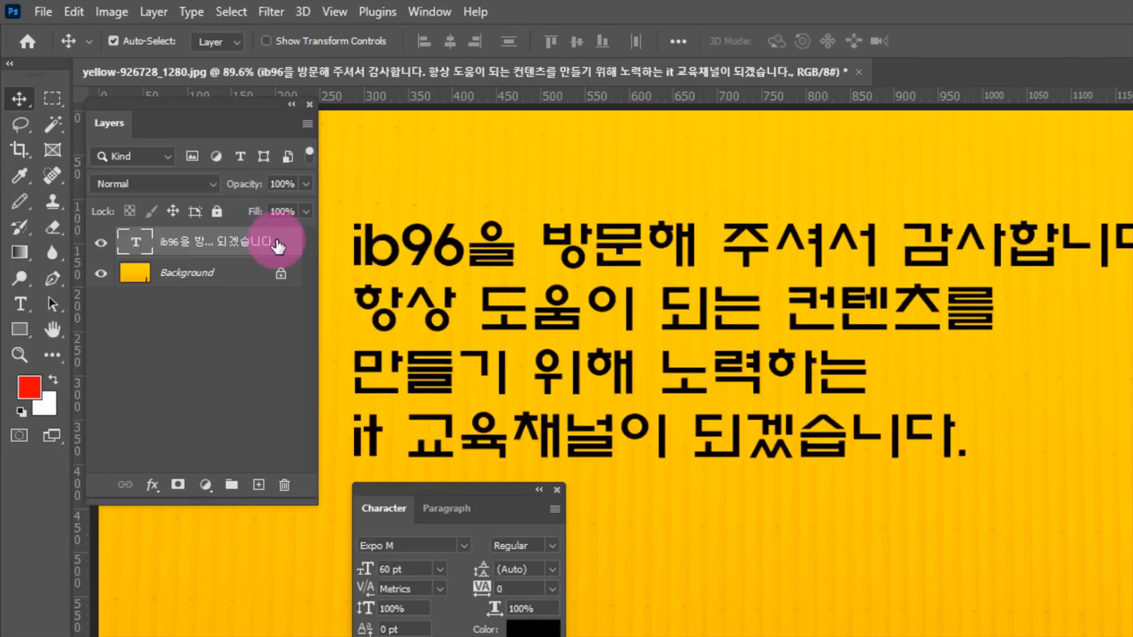
{"action": "left_click", "coordinate": [12, 305]}
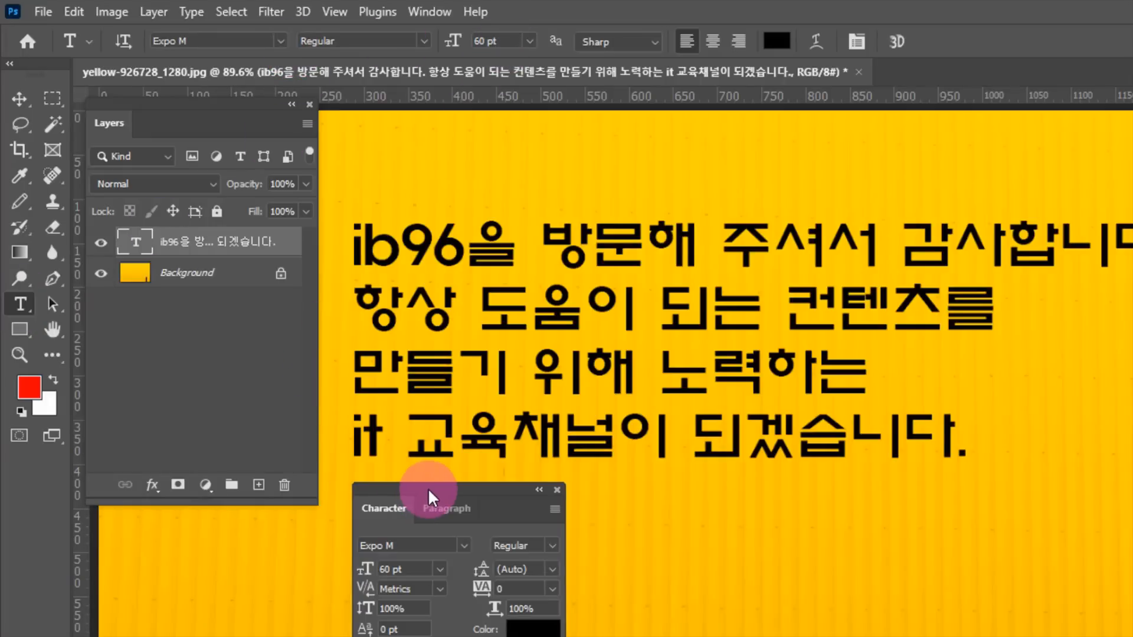
{"action": "left_click_drag", "start_coordinate": [427, 487], "coordinate": [172, 299]}
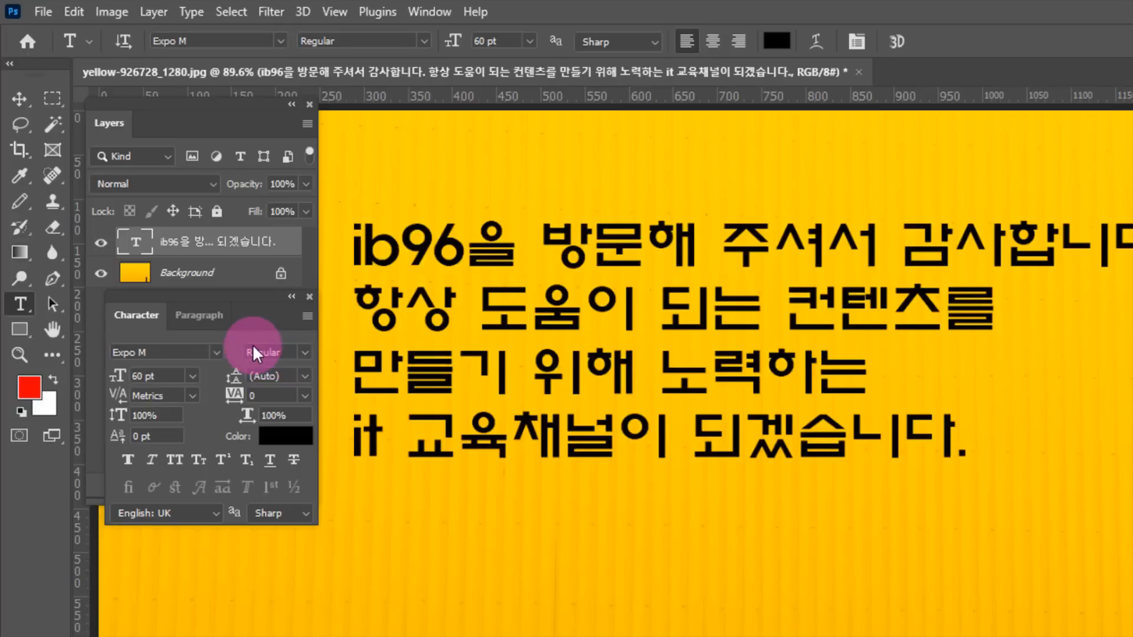
{"action": "left_click", "coordinate": [19, 96]}
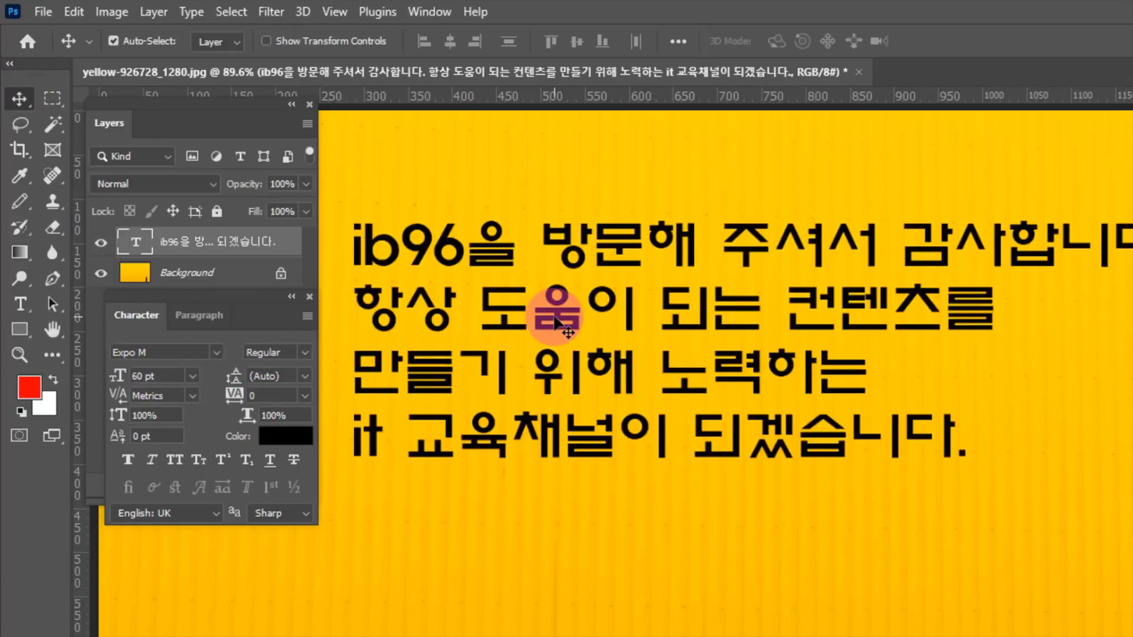
Highlight part of the second text line with the Type tool, clear the highlight and reselect the whole text layer
{"action": "left_click", "coordinate": [21, 304]}
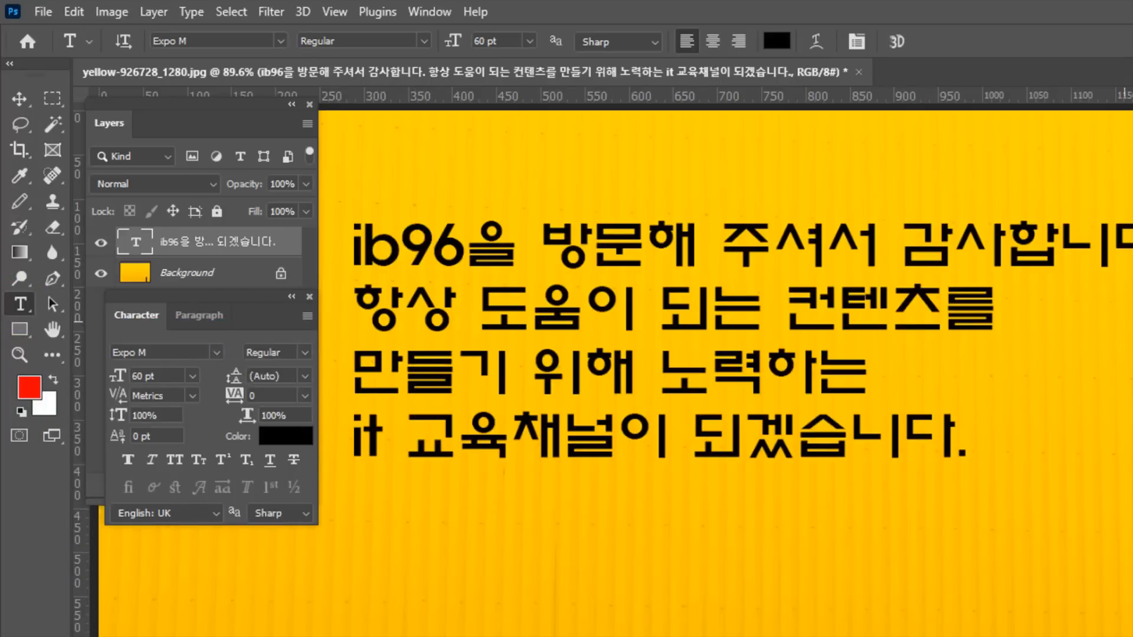
{"action": "left_click_drag", "start_coordinate": [968, 452], "coordinate": [682, 379]}
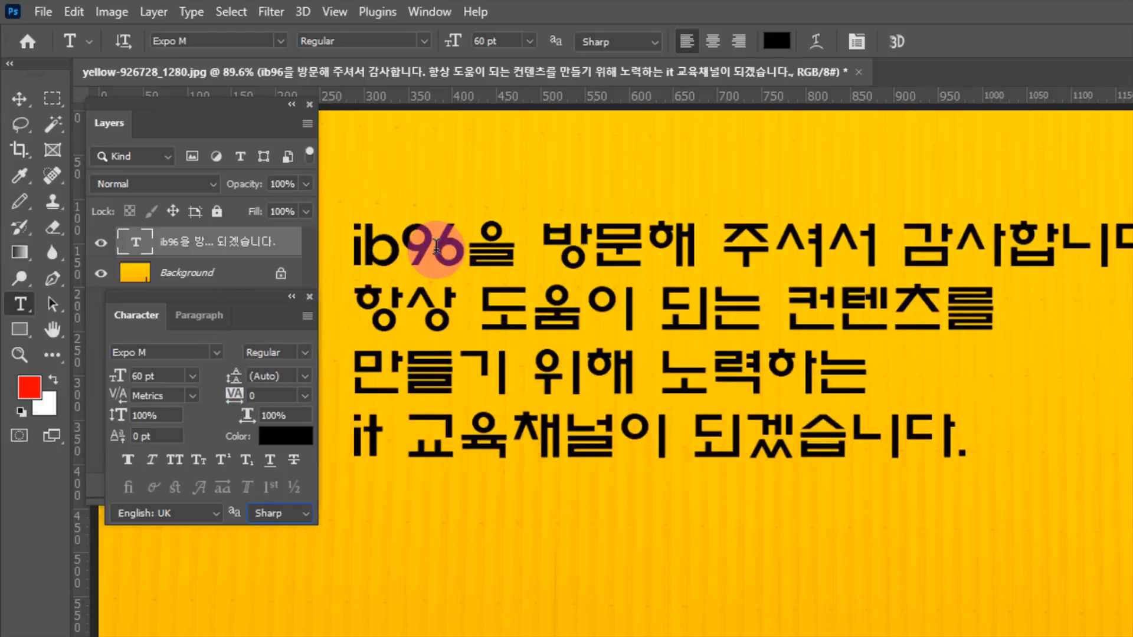
{"action": "left_click_drag", "start_coordinate": [436, 246], "coordinate": [645, 258]}
{"action": "left_click_drag", "start_coordinate": [515, 316], "coordinate": [669, 308]}
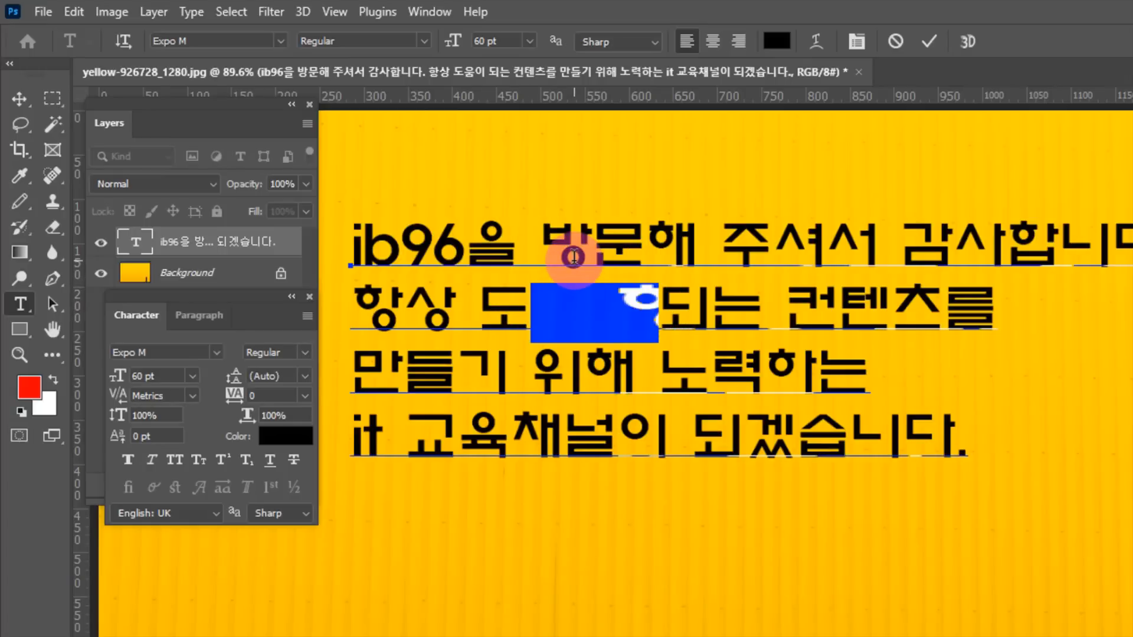
{"action": "left_click", "coordinate": [284, 250]}
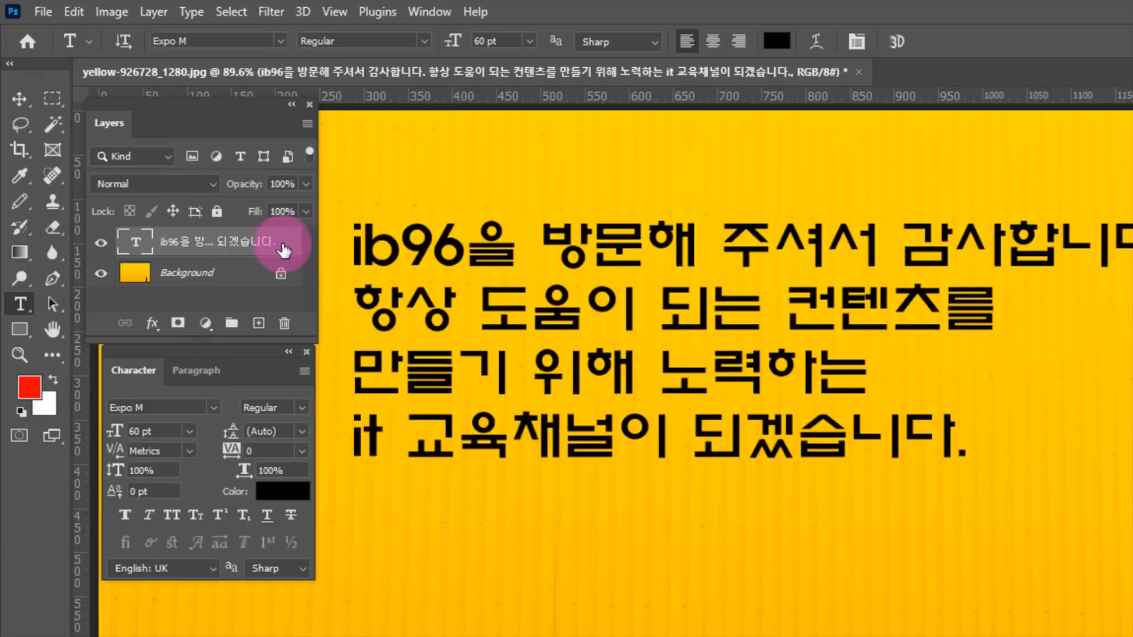
Compare line spacings of 16, 30, 48, 60 and 72 pt on the whole four-line text layer
{"action": "left_click", "coordinate": [301, 430]}
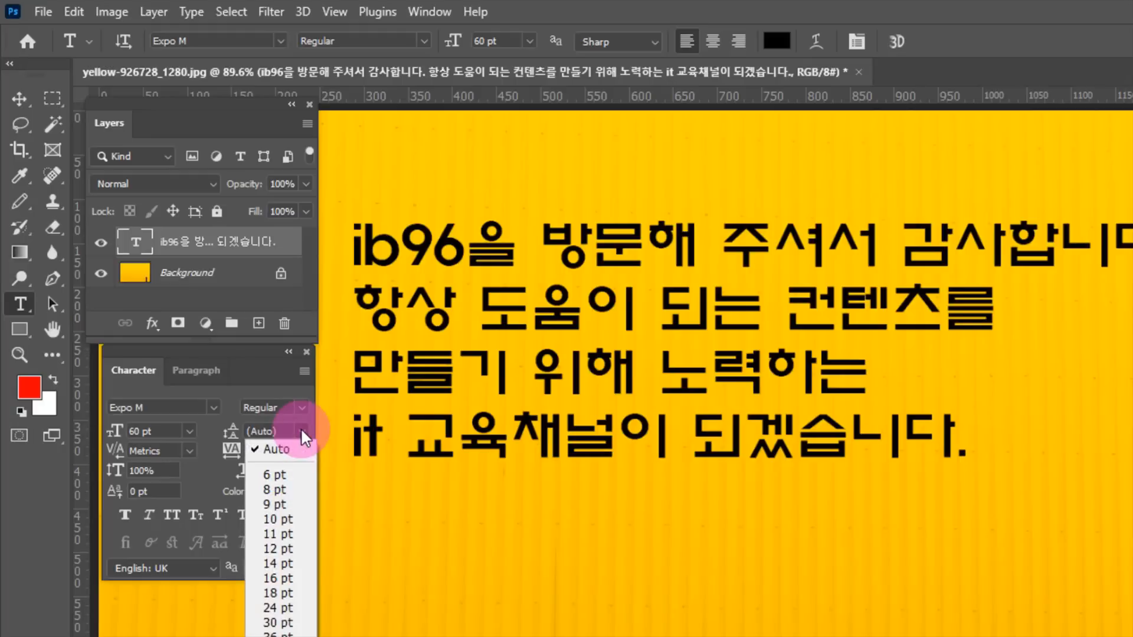
{"action": "left_click", "coordinate": [289, 574]}
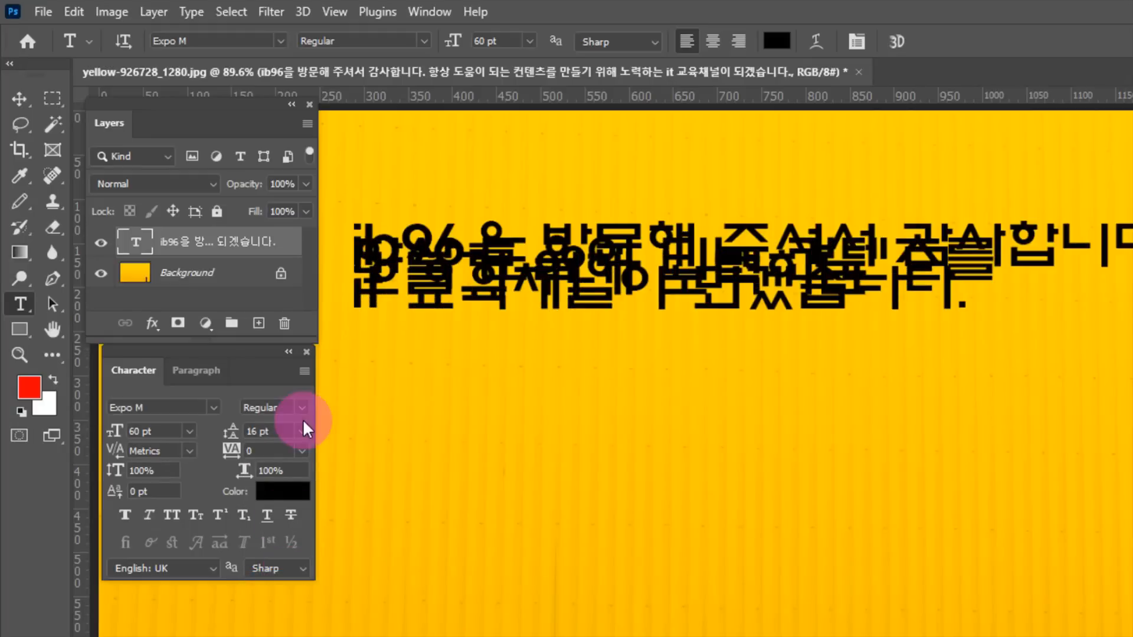
{"action": "left_click", "coordinate": [302, 436]}
{"action": "left_click", "coordinate": [277, 618]}
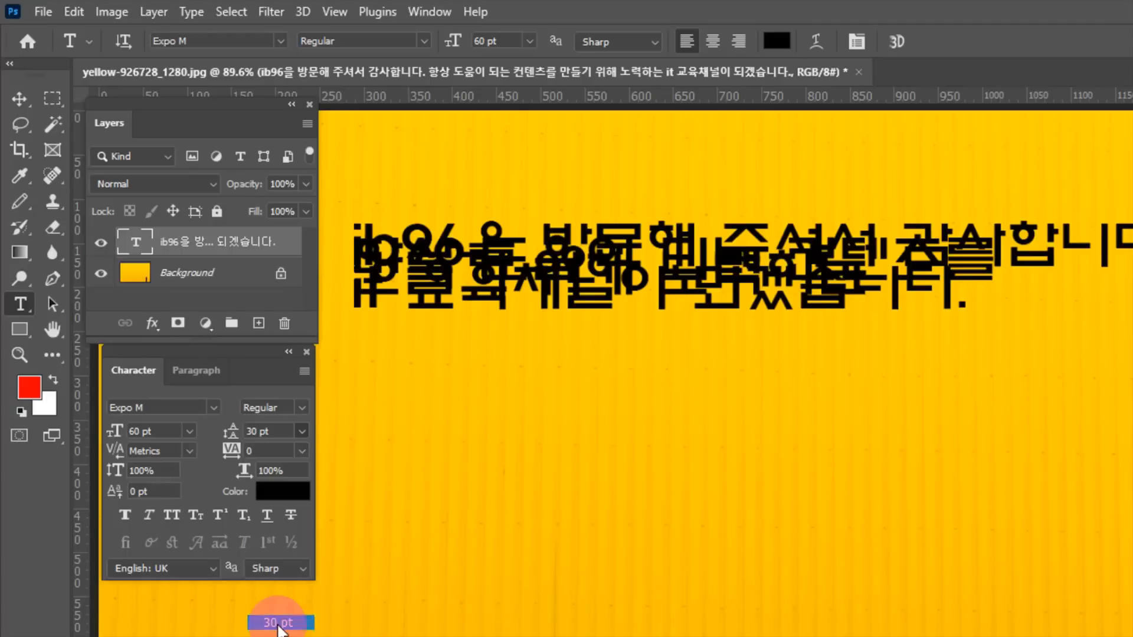
{"action": "left_click", "coordinate": [301, 431]}
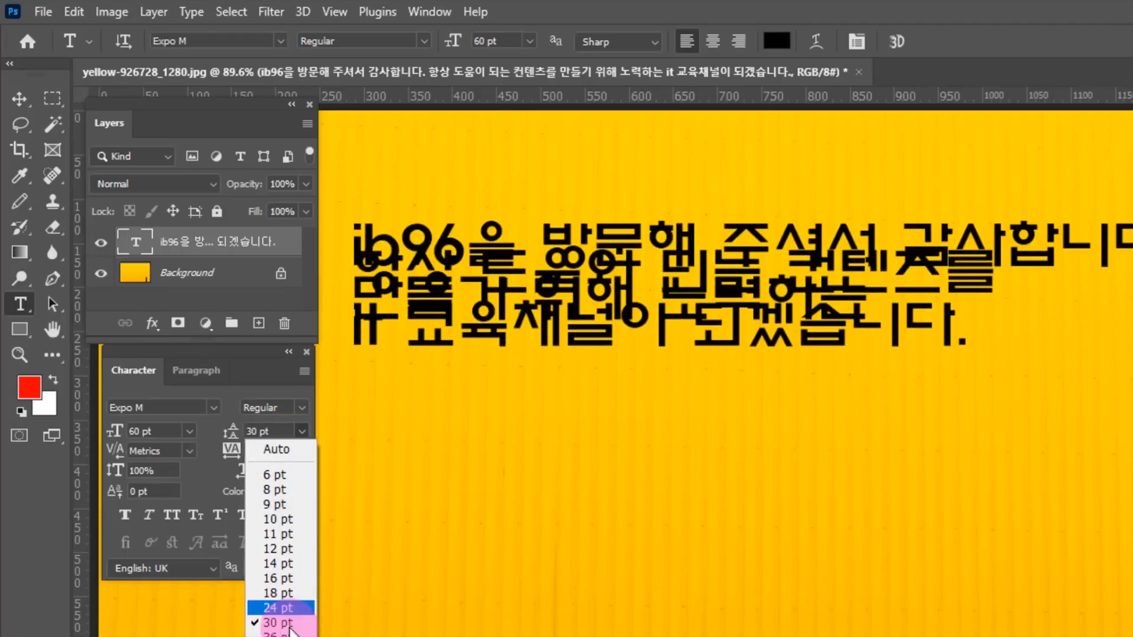
{"action": "left_click", "coordinate": [282, 633]}
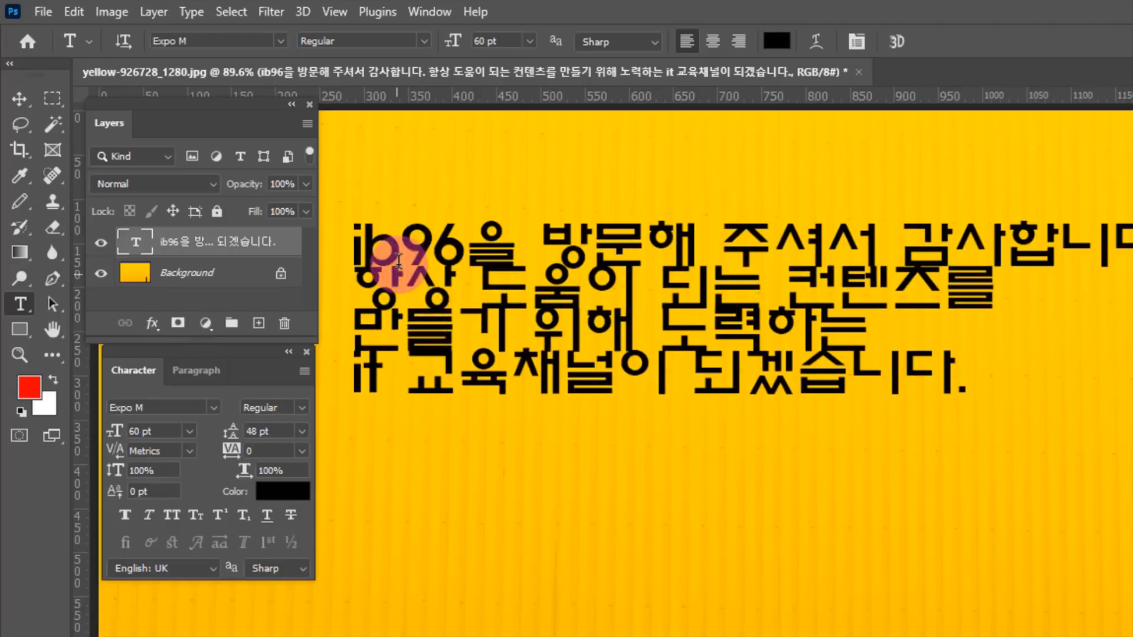
{"action": "left_click", "coordinate": [301, 432]}
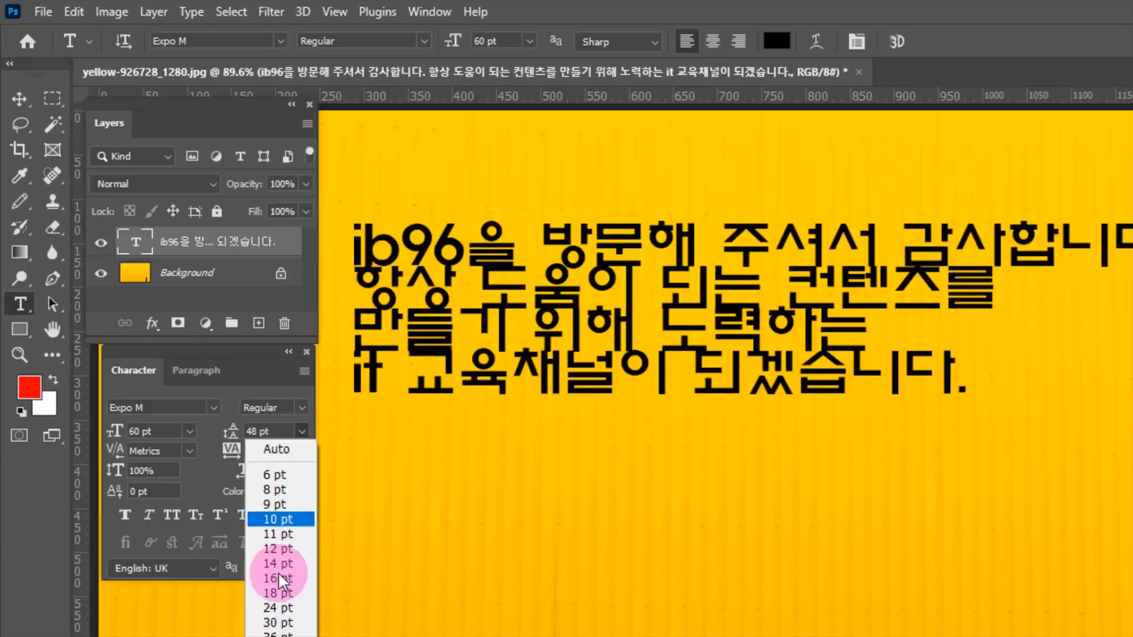
{"action": "left_click", "coordinate": [277, 635]}
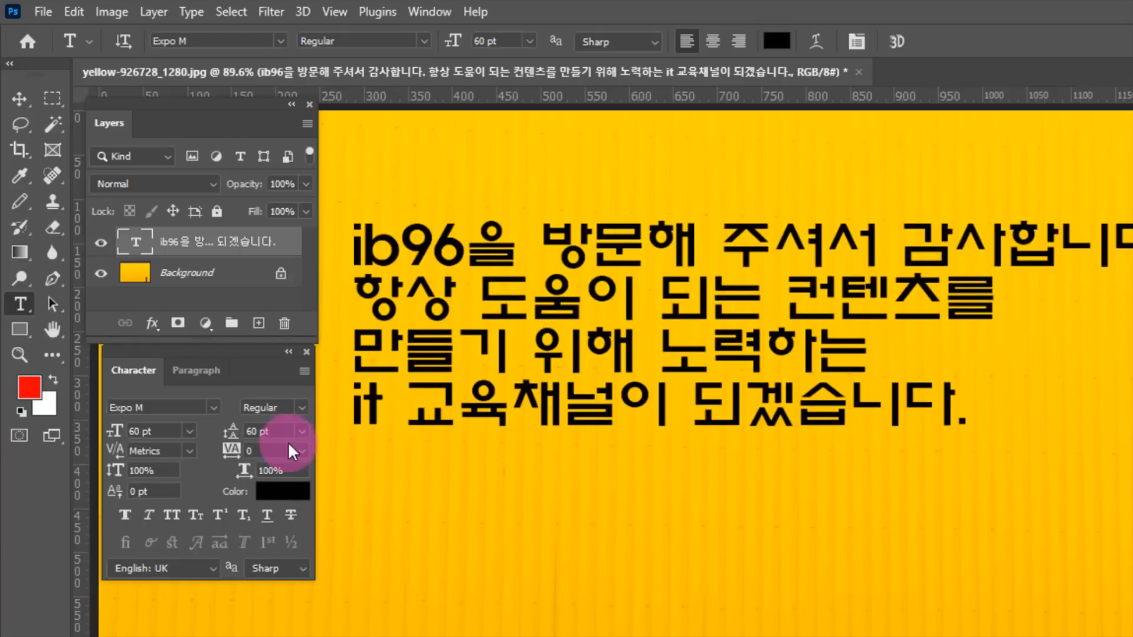
{"action": "left_click", "coordinate": [301, 431]}
{"action": "left_click", "coordinate": [298, 636]}
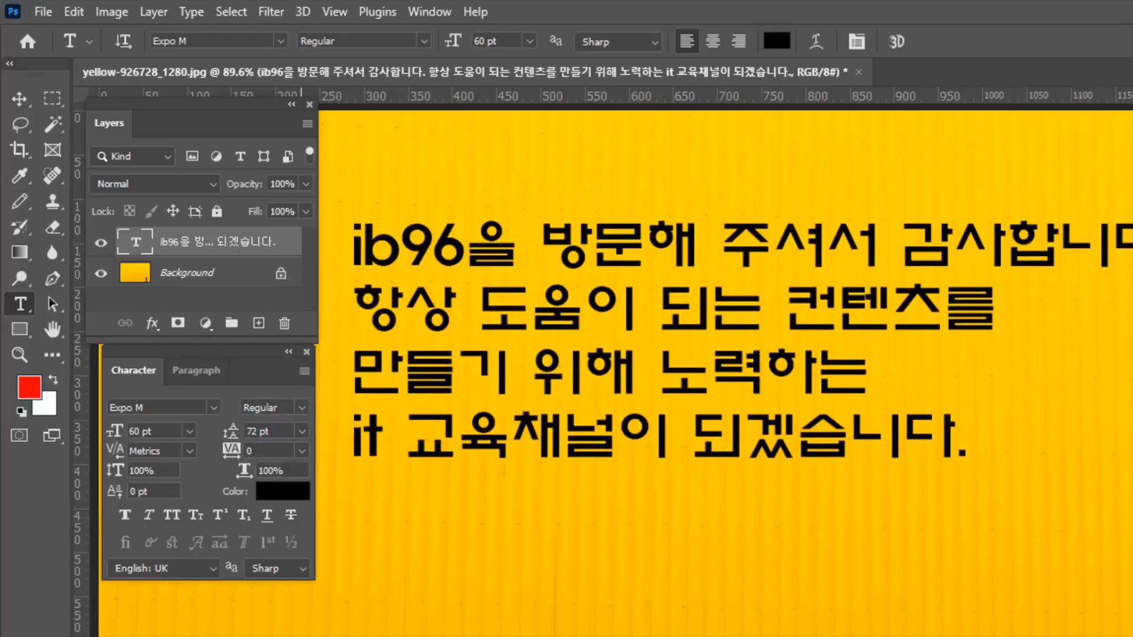
Enter a custom line spacing of 100 pt for the four-line text
{"action": "left_click", "coordinate": [285, 424]}
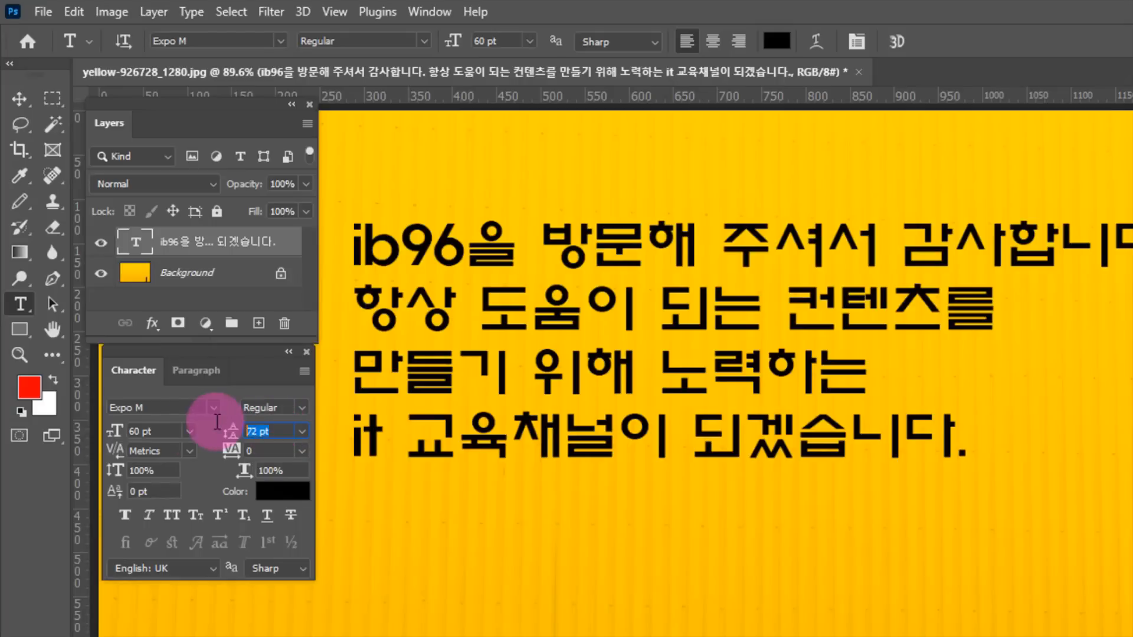
{"action": "type", "text": "100"}
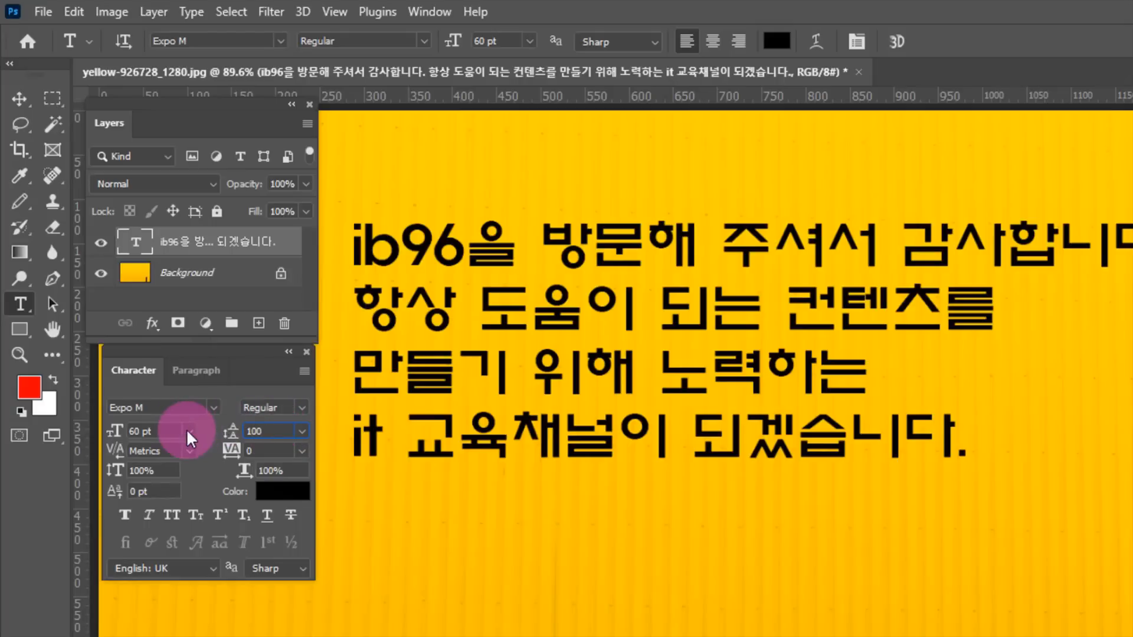
{"action": "key", "text": "Return"}
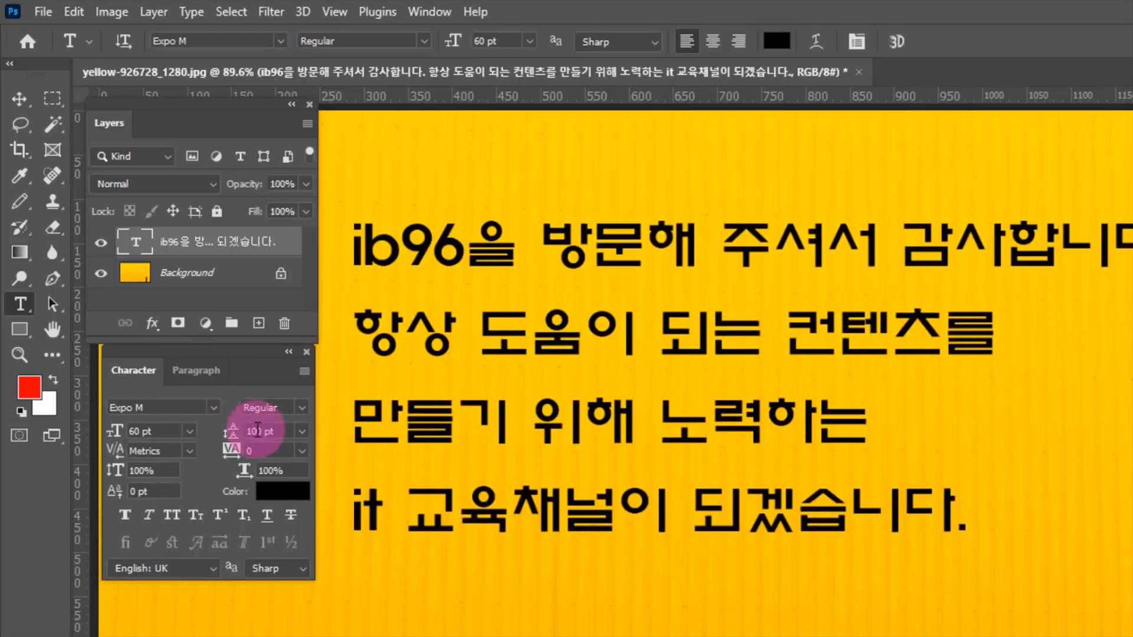
Set the line spacing of the four-line text to the preset value 72 pt
{"action": "left_click", "coordinate": [304, 431]}
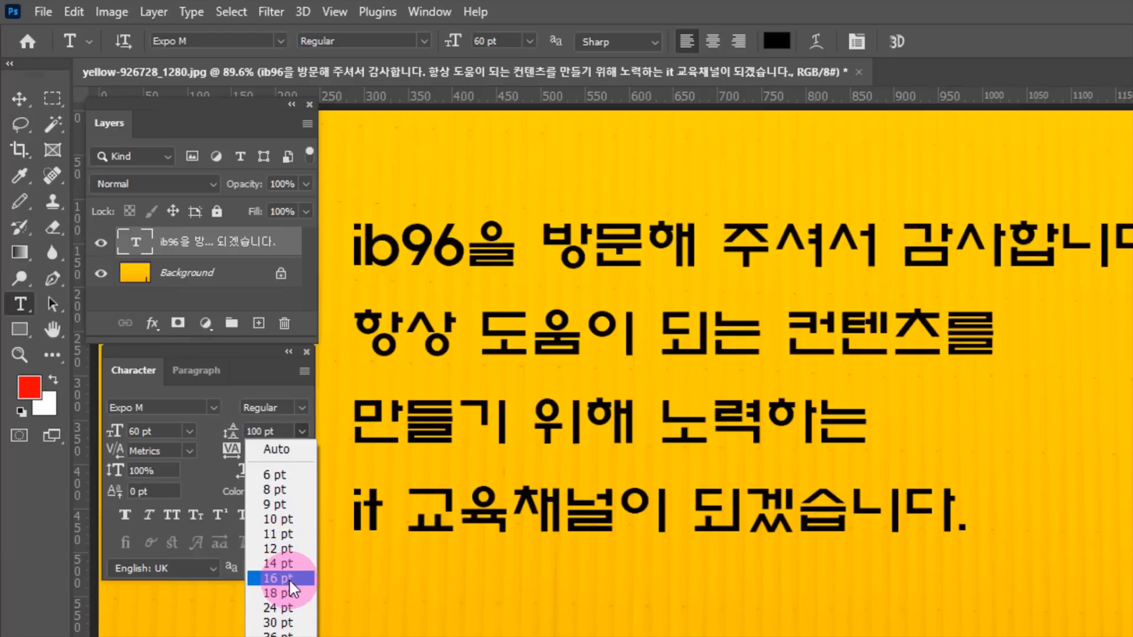
{"action": "left_click", "coordinate": [280, 428]}
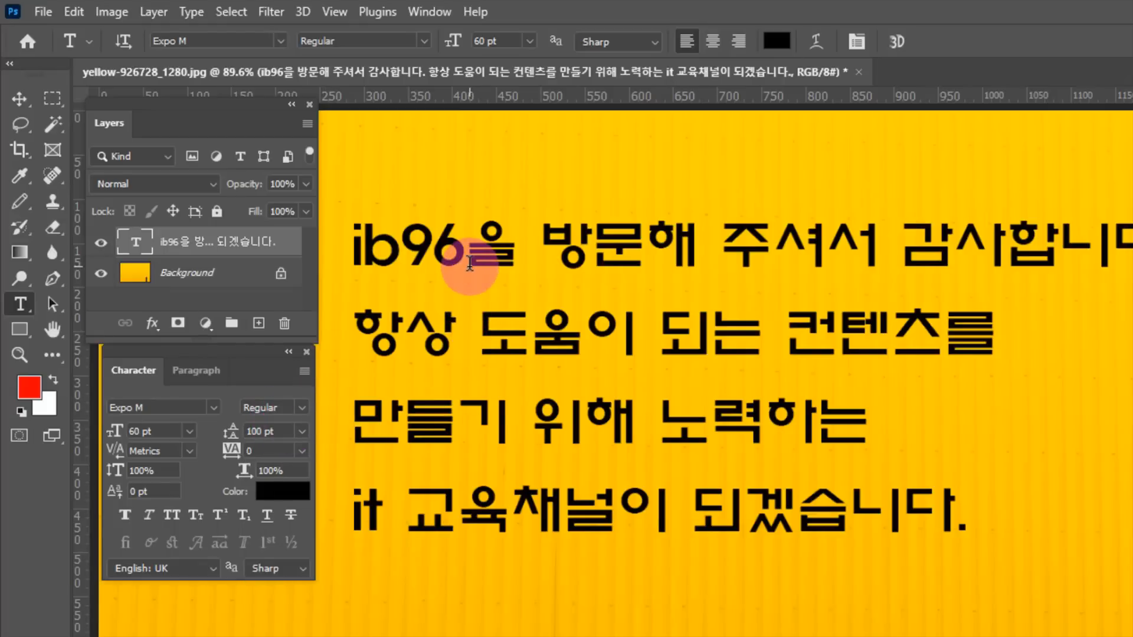
{"action": "left_click_drag", "start_coordinate": [286, 434], "coordinate": [243, 429]}
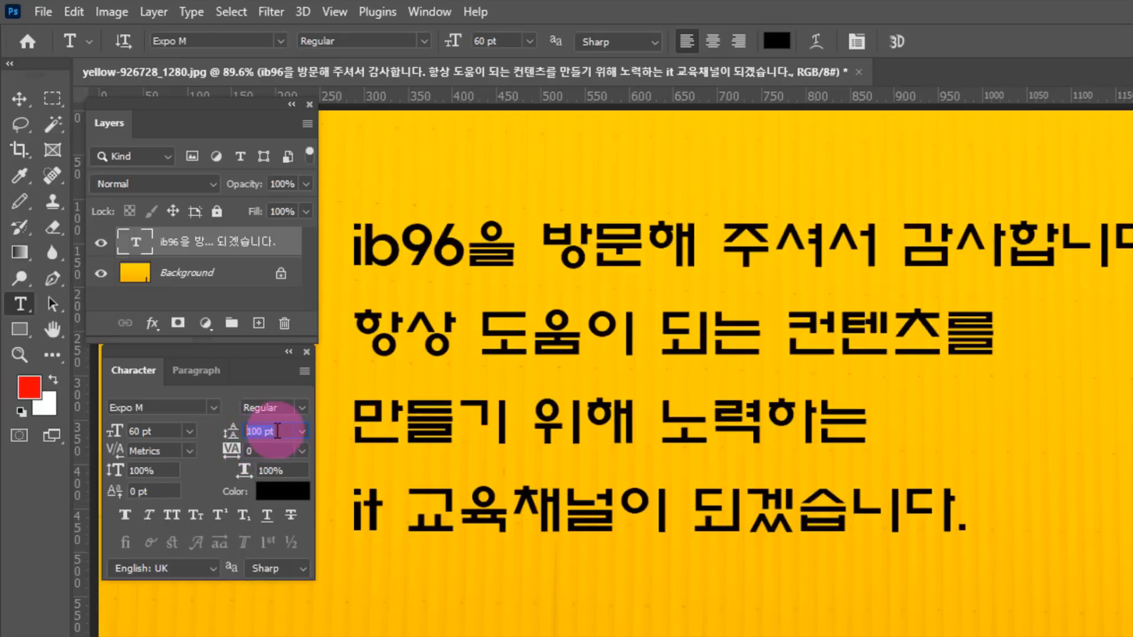
{"action": "left_click", "coordinate": [301, 431]}
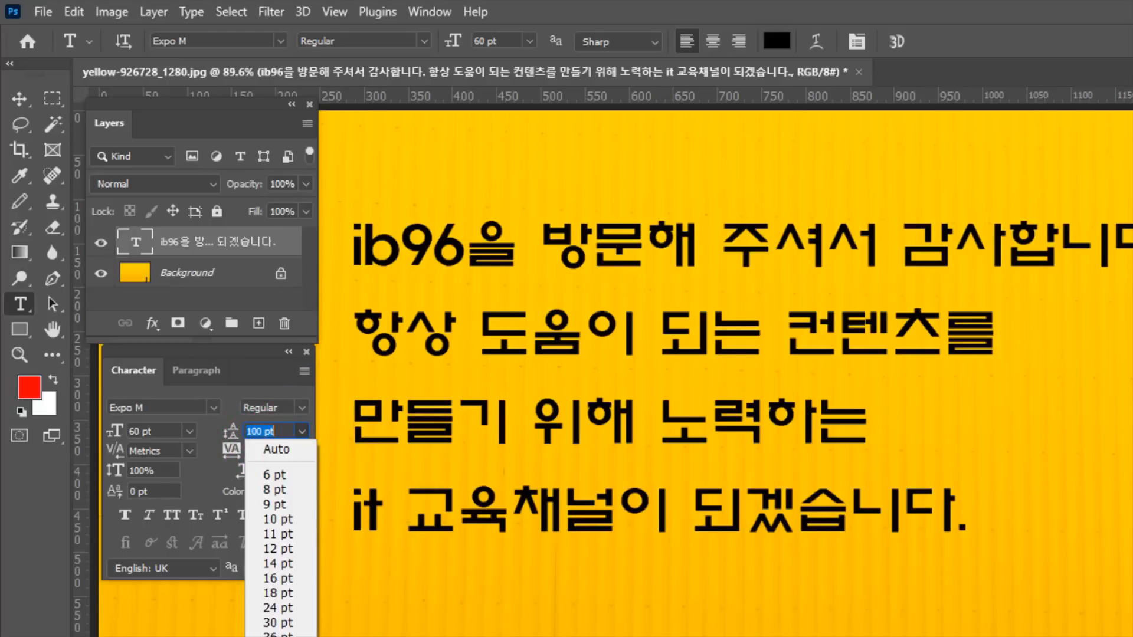
{"action": "left_click", "coordinate": [278, 636]}
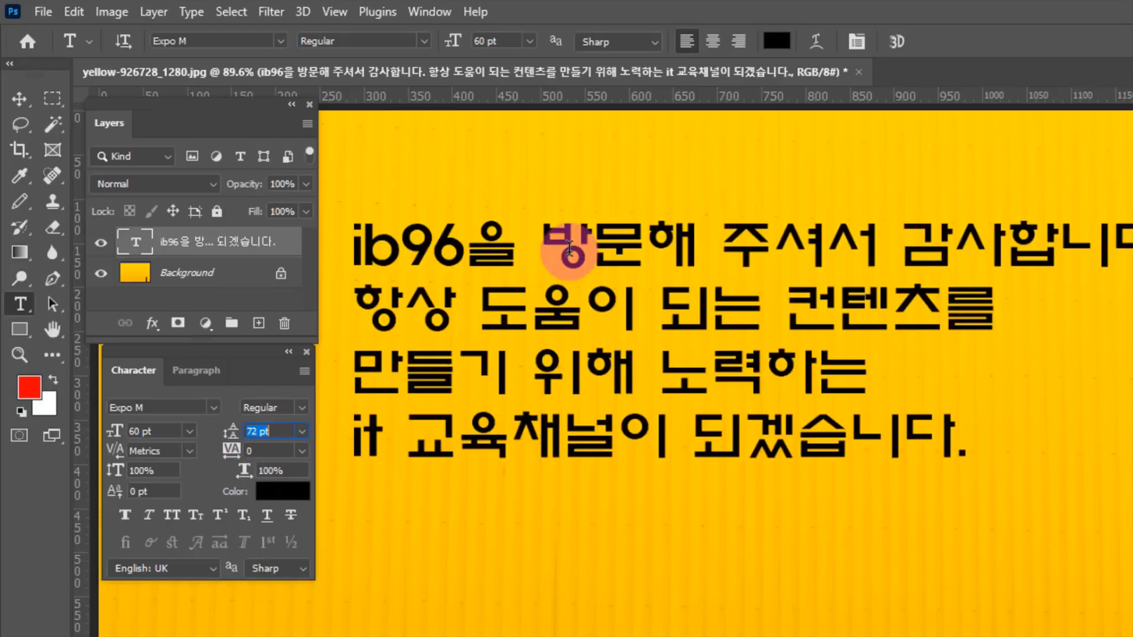
Highlight the syllable 문 in the first text line, clear the highlight and reselect the whole text layer
{"action": "left_click_drag", "start_coordinate": [560, 248], "coordinate": [653, 244]}
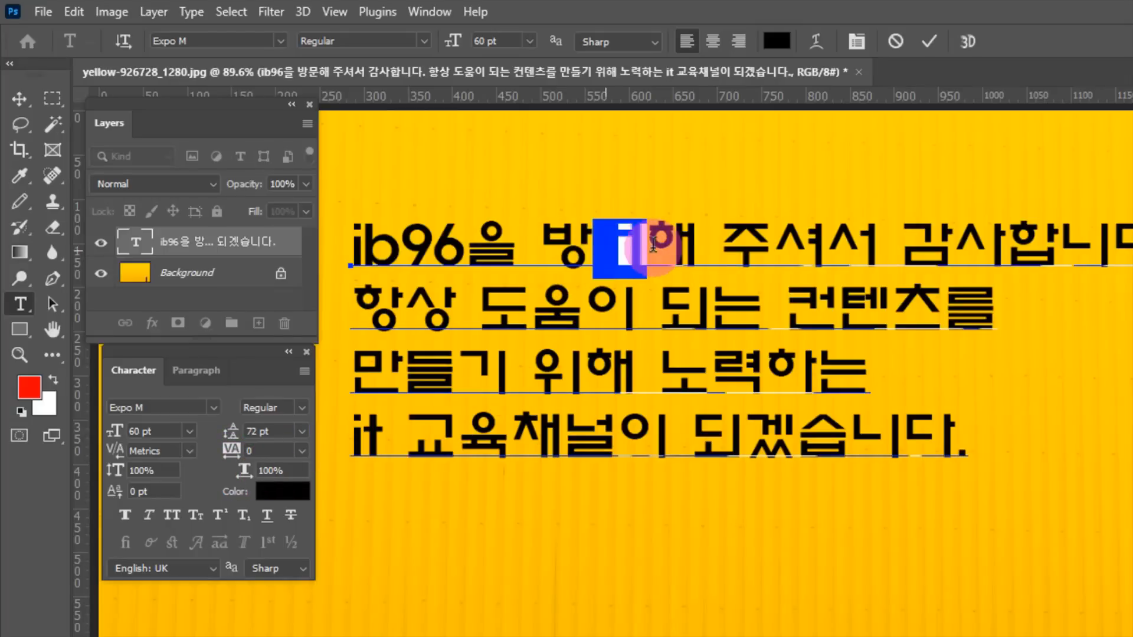
{"action": "left_click", "coordinate": [585, 237]}
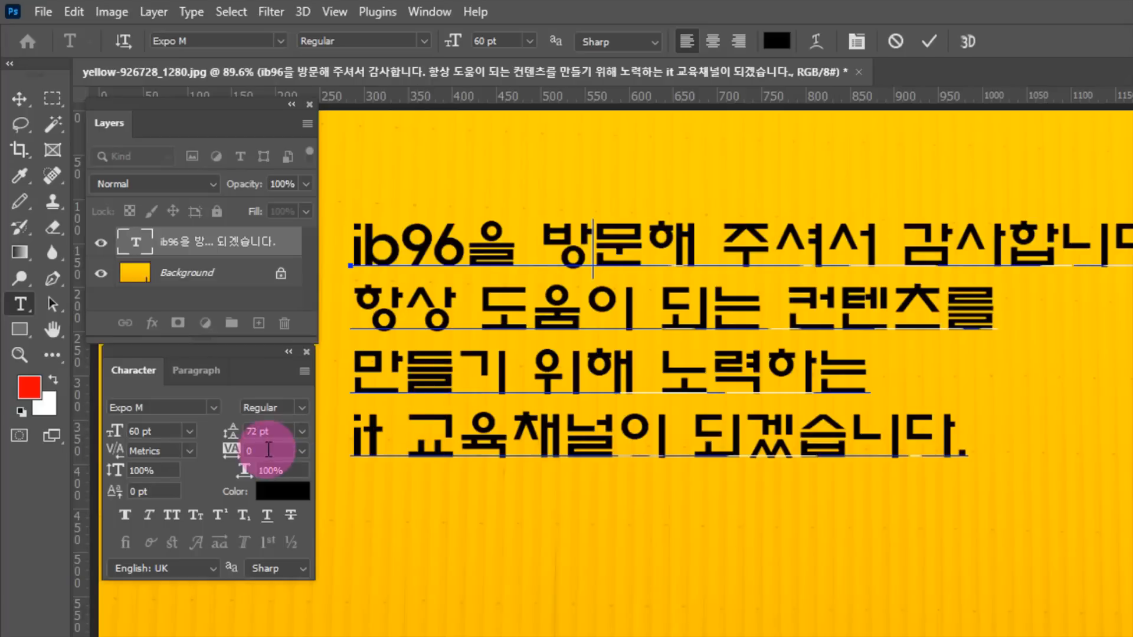
{"action": "left_click", "coordinate": [291, 241]}
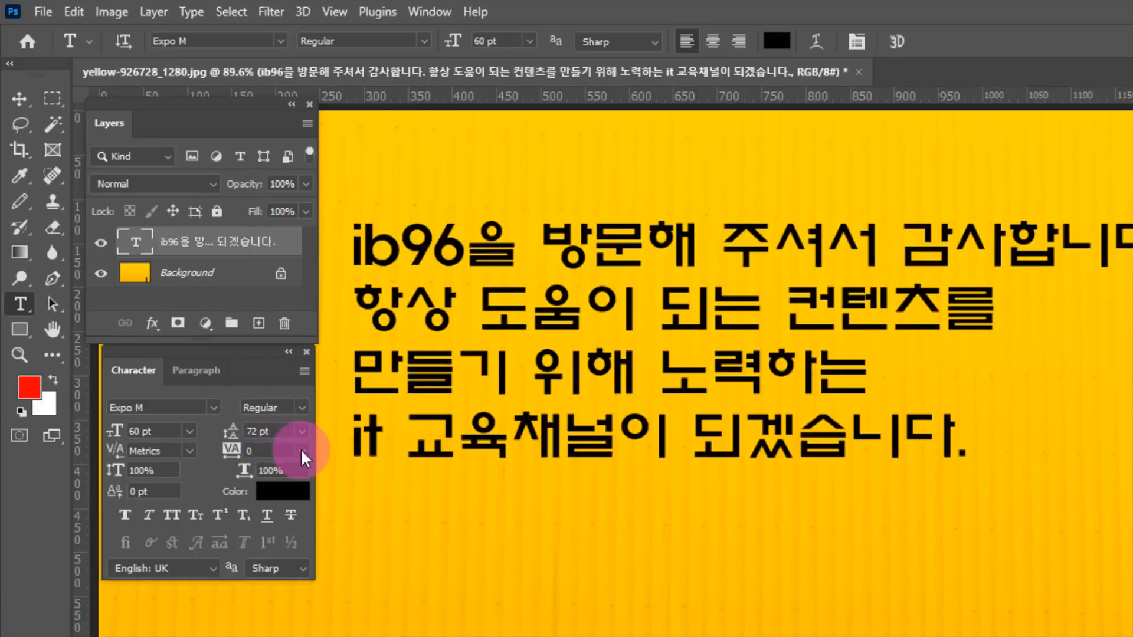
Try letter tracking of 100 and -100 on the whole text layer, and set it to -25
{"action": "left_click", "coordinate": [301, 450]}
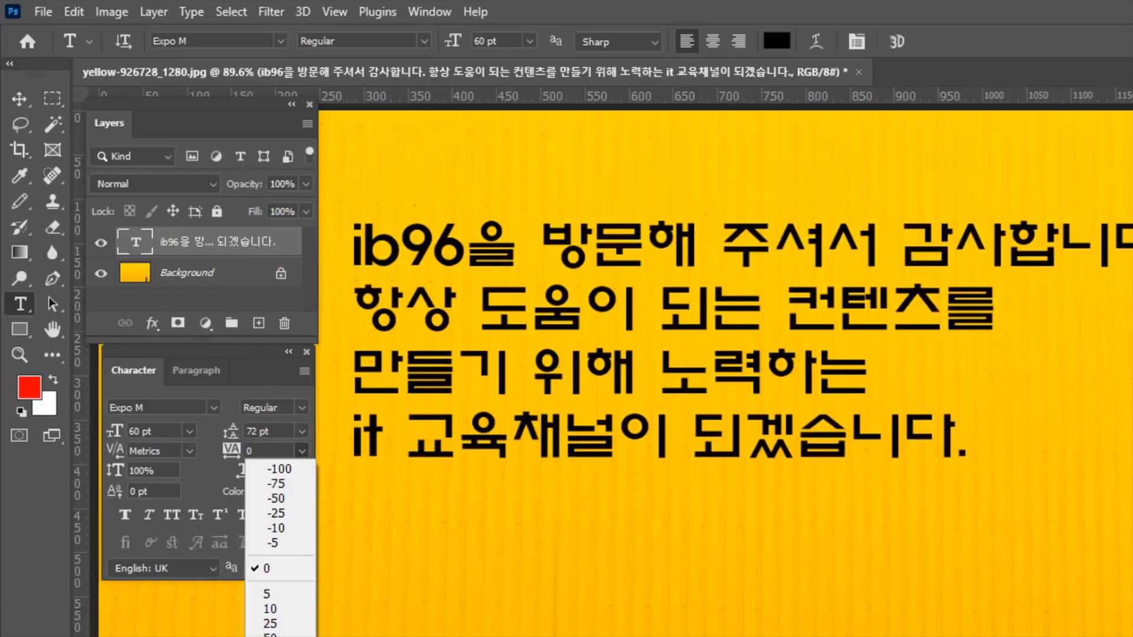
{"action": "left_click", "coordinate": [276, 636]}
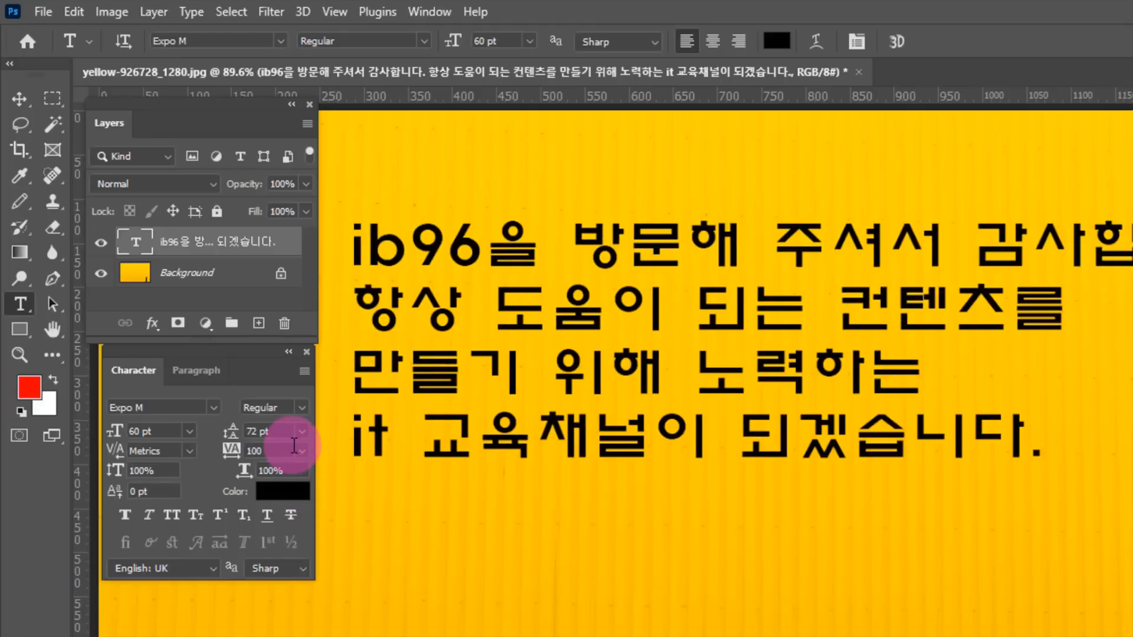
{"action": "left_click", "coordinate": [299, 449]}
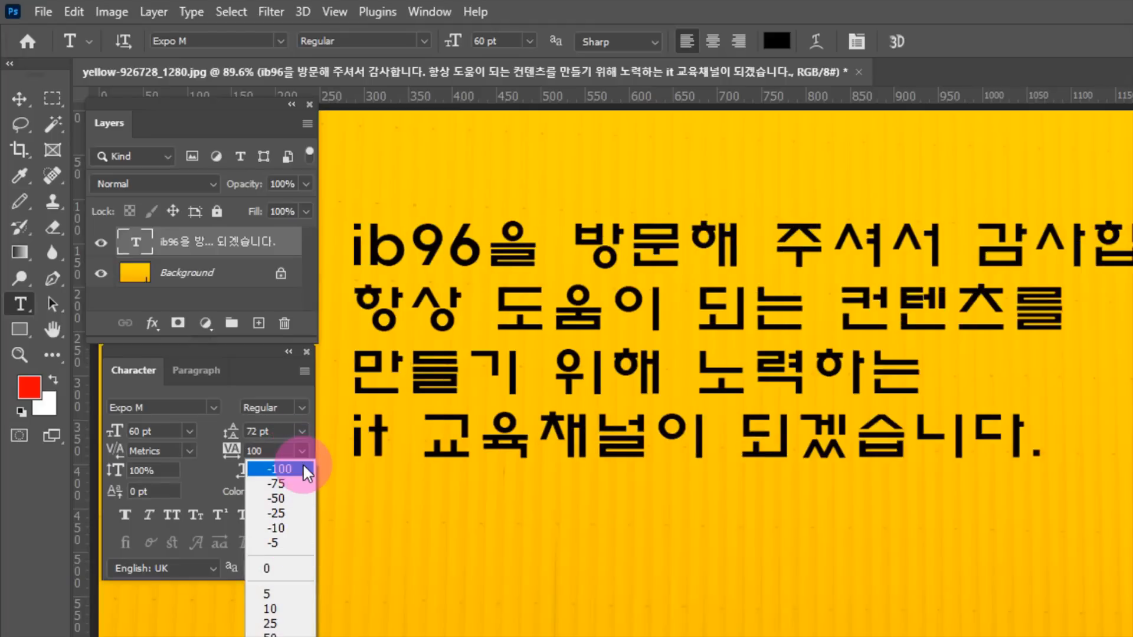
{"action": "left_click", "coordinate": [304, 467]}
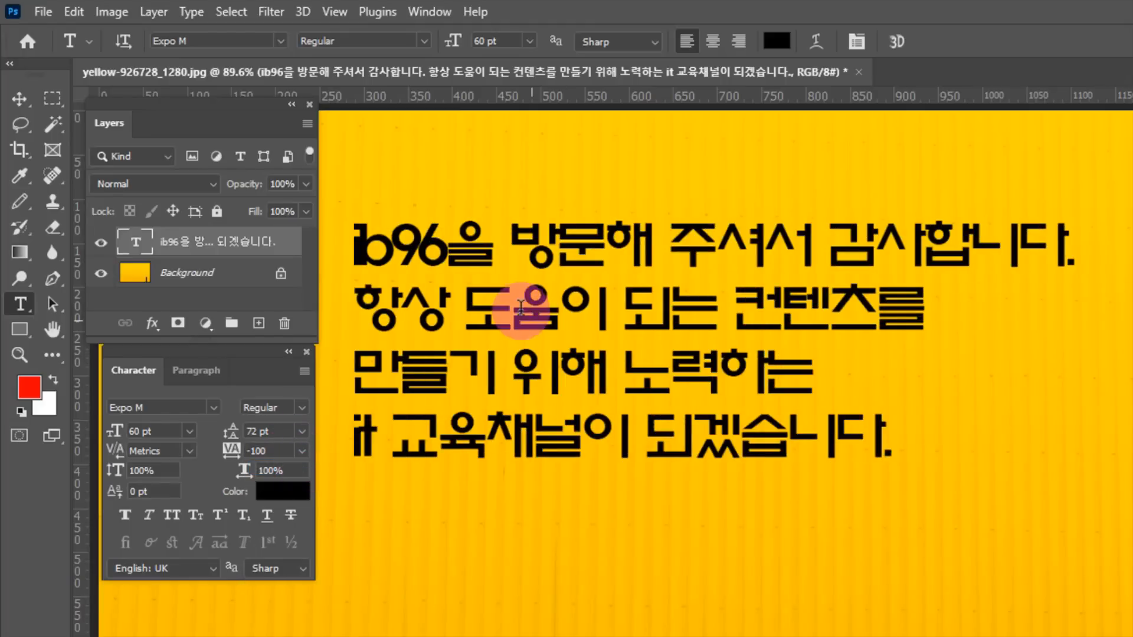
{"action": "left_click", "coordinate": [300, 451]}
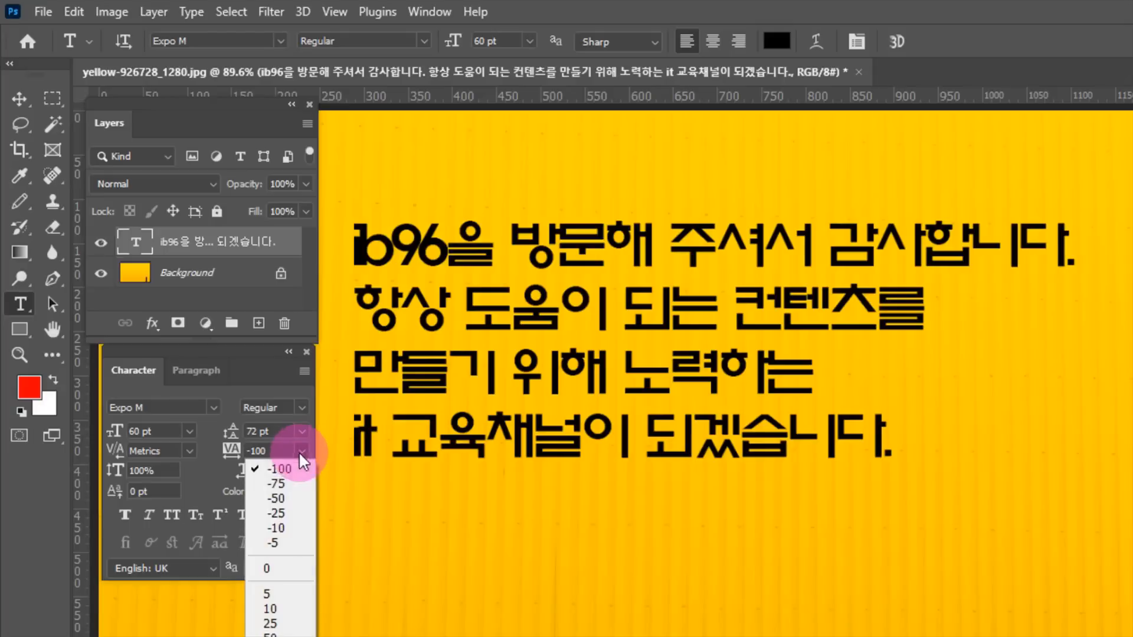
{"action": "left_click", "coordinate": [291, 512]}
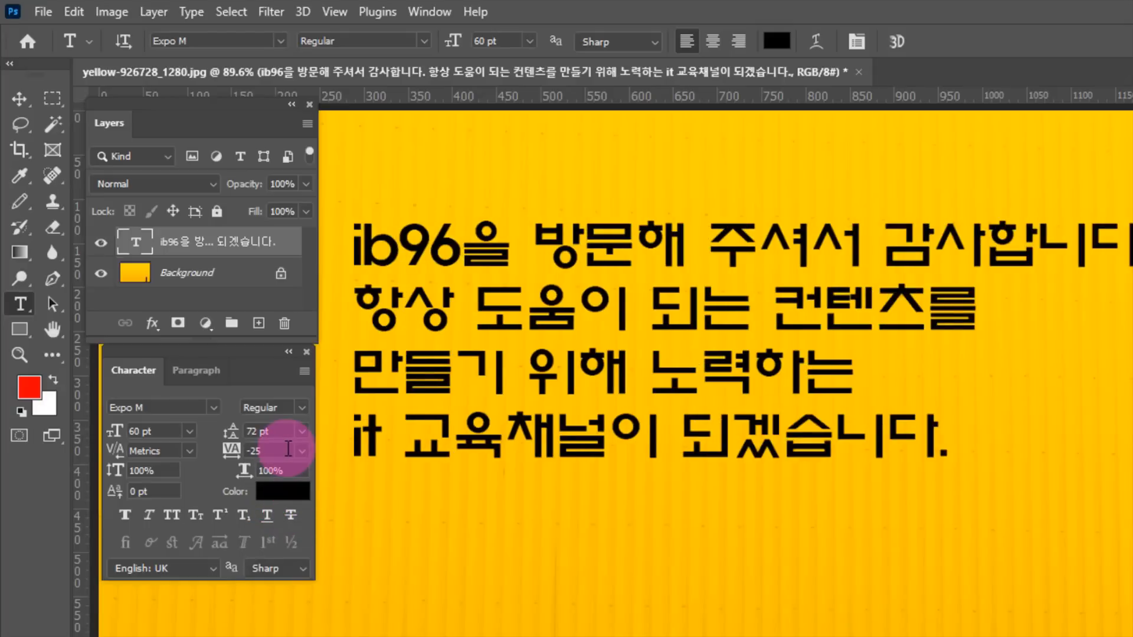
Reset the letter tracking of the four-line text to 0 and its line spacing to Auto
{"action": "left_click_drag", "start_coordinate": [286, 449], "coordinate": [228, 448]}
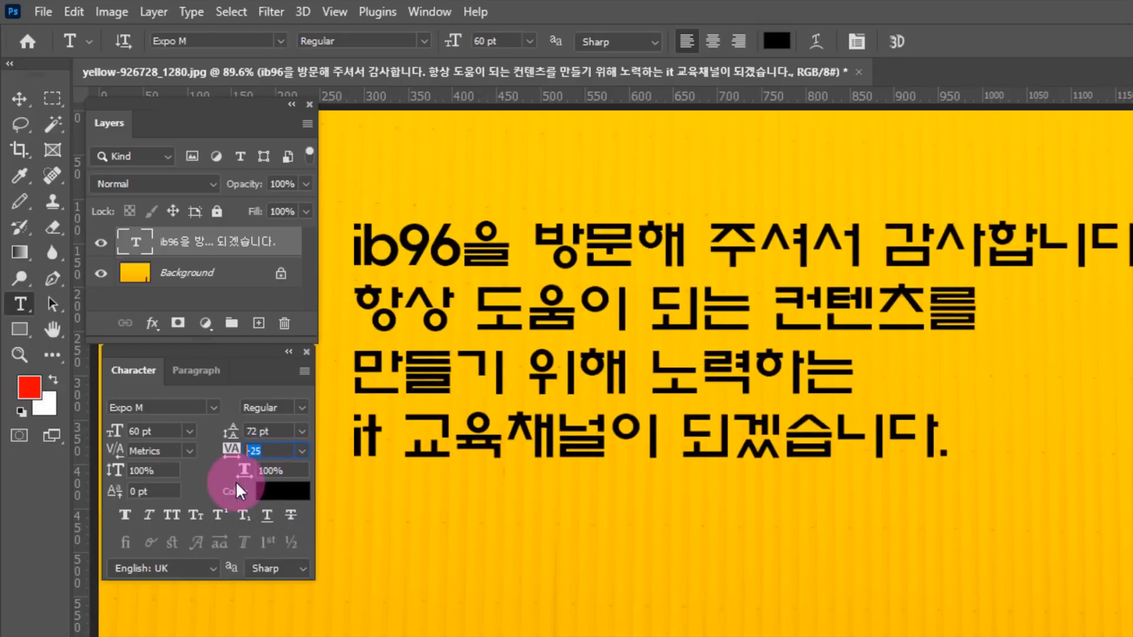
{"action": "left_click", "coordinate": [302, 446]}
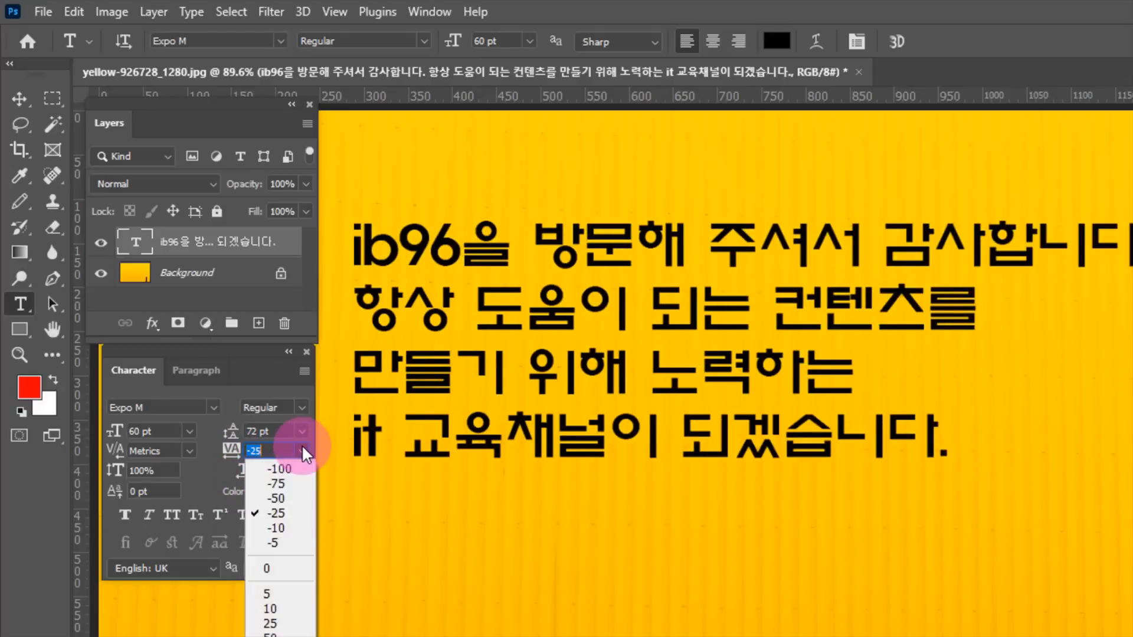
{"action": "left_click", "coordinate": [292, 569]}
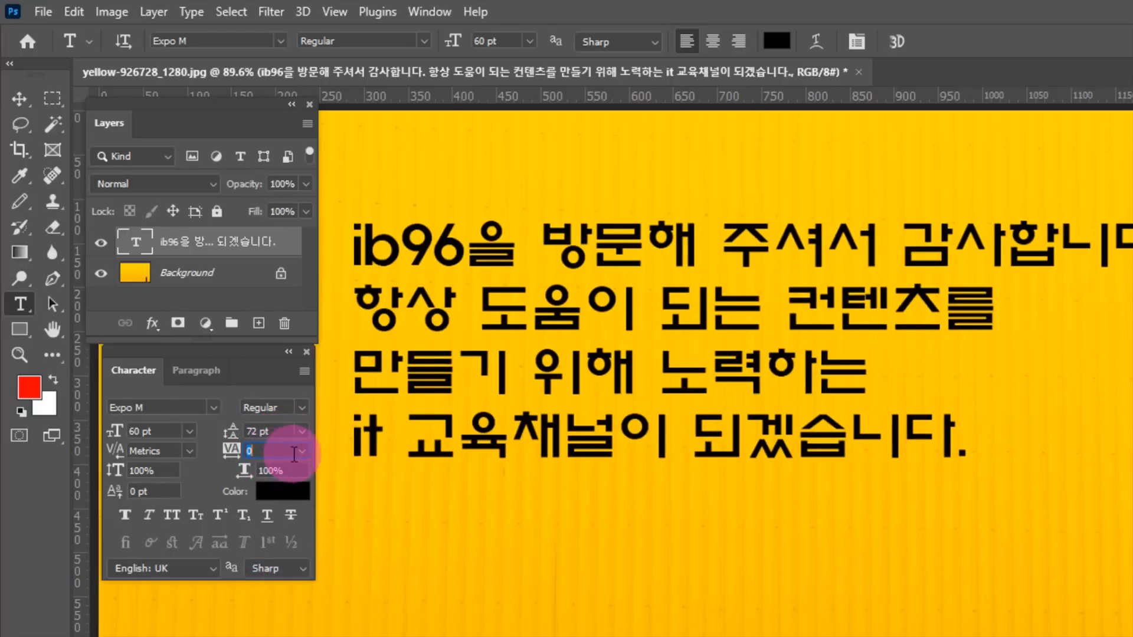
{"action": "left_click", "coordinate": [300, 431]}
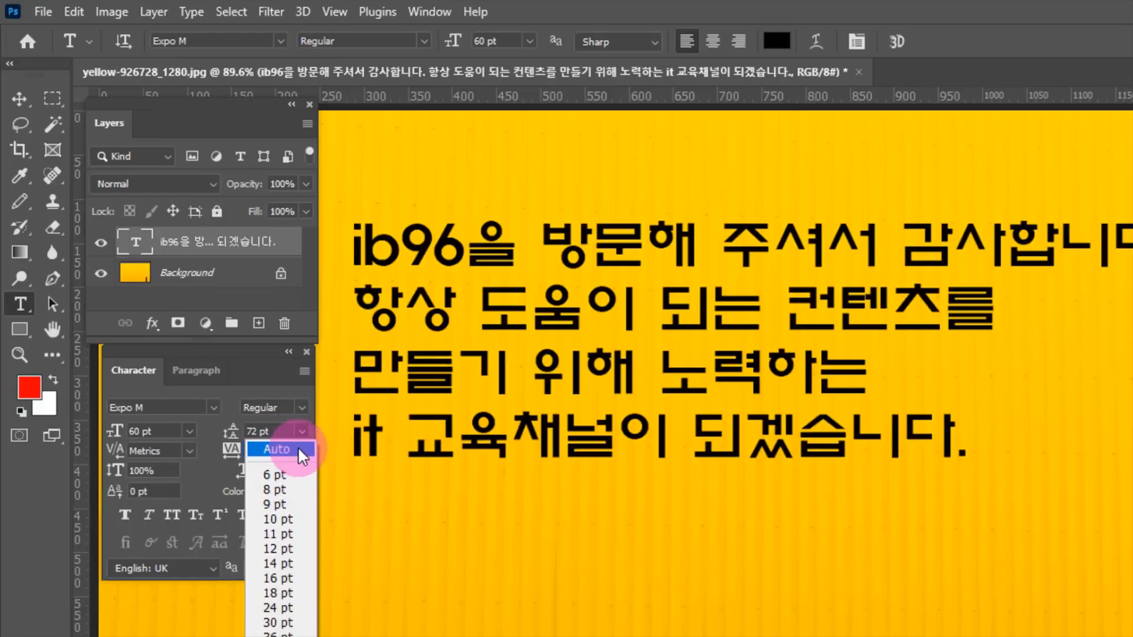
{"action": "left_click", "coordinate": [291, 448]}
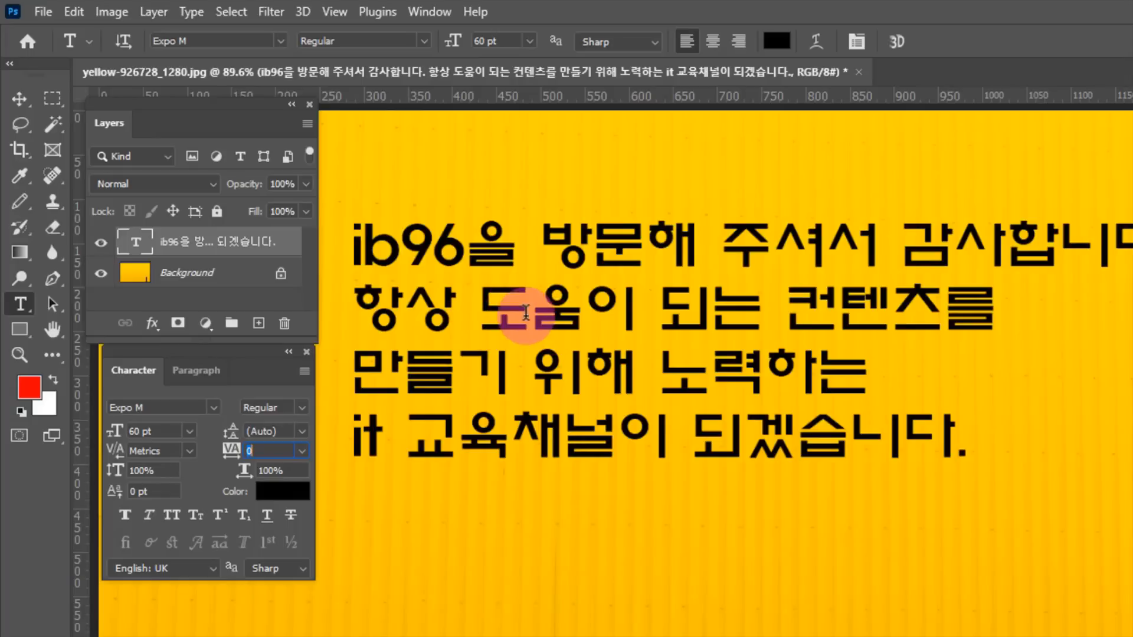
{"action": "key", "text": "ctrl+2"}
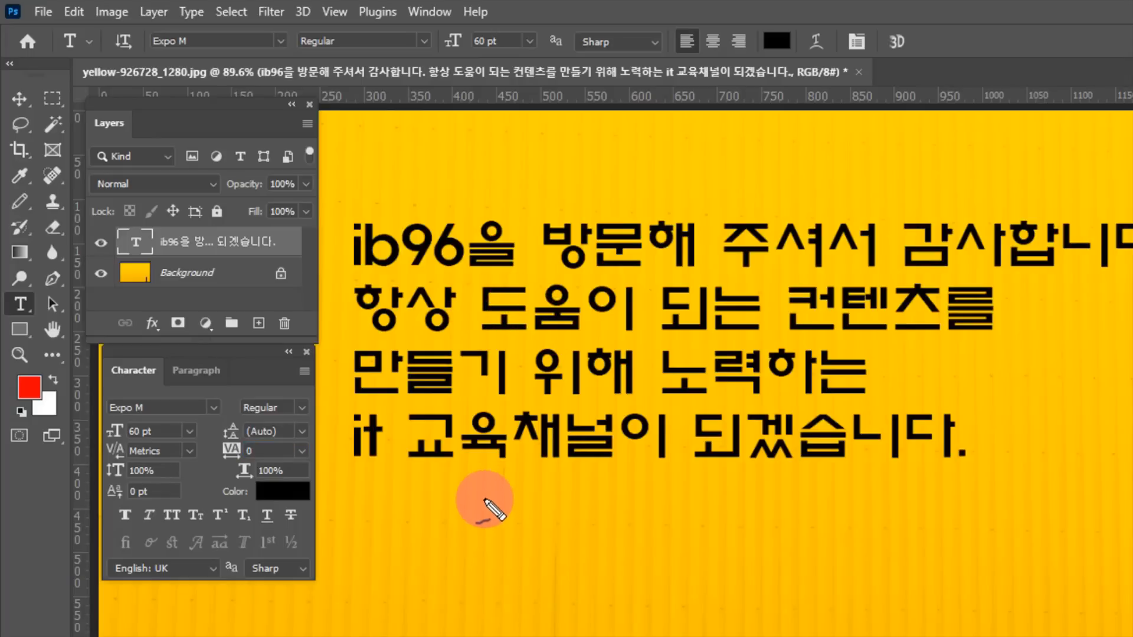
{"action": "mouse_move", "coordinate": [487, 516]}
{"action": "left_mouse_down"}
{"action": "mouse_move", "coordinate": [488, 535]}
{"action": "mouse_move", "coordinate": [486, 475]}
{"action": "mouse_move", "coordinate": [528, 475]}
{"action": "mouse_move", "coordinate": [532, 538]}
{"action": "mouse_move", "coordinate": [495, 534]}
{"action": "left_mouse_up"}
{"action": "mouse_move", "coordinate": [567, 469]}
{"action": "left_mouse_down"}
{"action": "mouse_move", "coordinate": [559, 535]}
{"action": "mouse_move", "coordinate": [565, 469]}
{"action": "mouse_move", "coordinate": [603, 468]}
{"action": "mouse_move", "coordinate": [602, 526]}
{"action": "mouse_move", "coordinate": [566, 535]}
{"action": "left_mouse_up"}
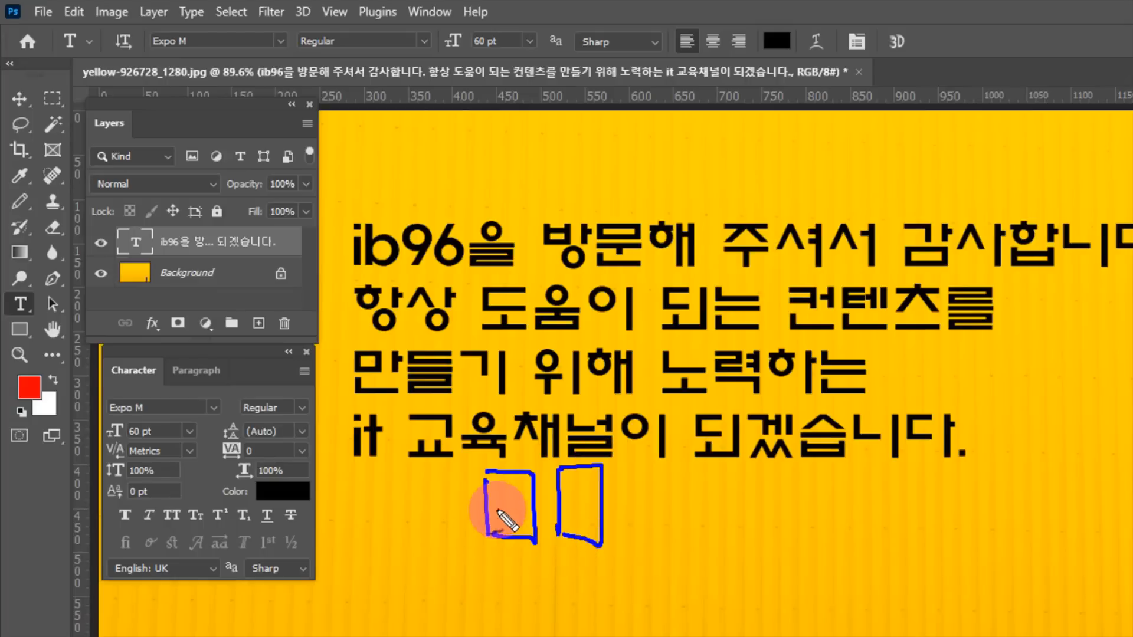
{"action": "mouse_move", "coordinate": [488, 491]}
{"action": "left_mouse_down"}
{"action": "mouse_move", "coordinate": [506, 491]}
{"action": "mouse_move", "coordinate": [494, 534]}
{"action": "left_mouse_up"}
{"action": "mouse_move", "coordinate": [516, 477]}
{"action": "left_mouse_down"}
{"action": "mouse_move", "coordinate": [521, 539]}
{"action": "mouse_move", "coordinate": [518, 509]}
{"action": "mouse_move", "coordinate": [584, 519]}
{"action": "left_mouse_up"}
{"action": "mouse_move", "coordinate": [588, 472]}
{"action": "left_mouse_down"}
{"action": "mouse_move", "coordinate": [592, 529]}
{"action": "mouse_move", "coordinate": [597, 499]}
{"action": "left_mouse_up"}
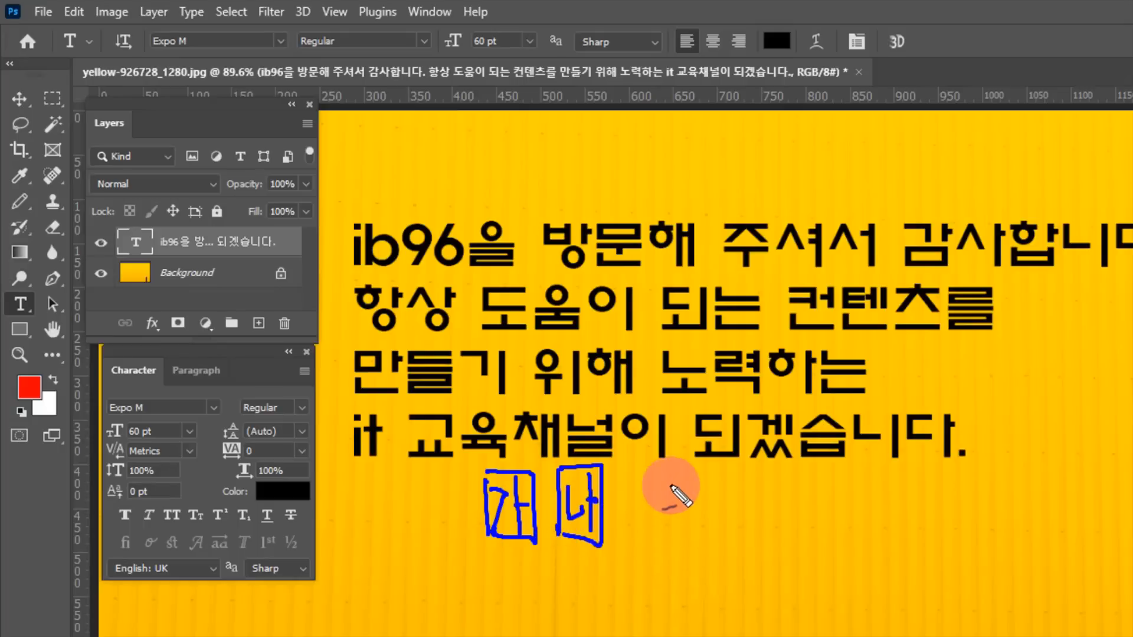
{"action": "mouse_move", "coordinate": [684, 477]}
{"action": "left_mouse_down"}
{"action": "mouse_move", "coordinate": [660, 545]}
{"action": "mouse_move", "coordinate": [698, 519]}
{"action": "mouse_move", "coordinate": [706, 540]}
{"action": "left_mouse_up"}
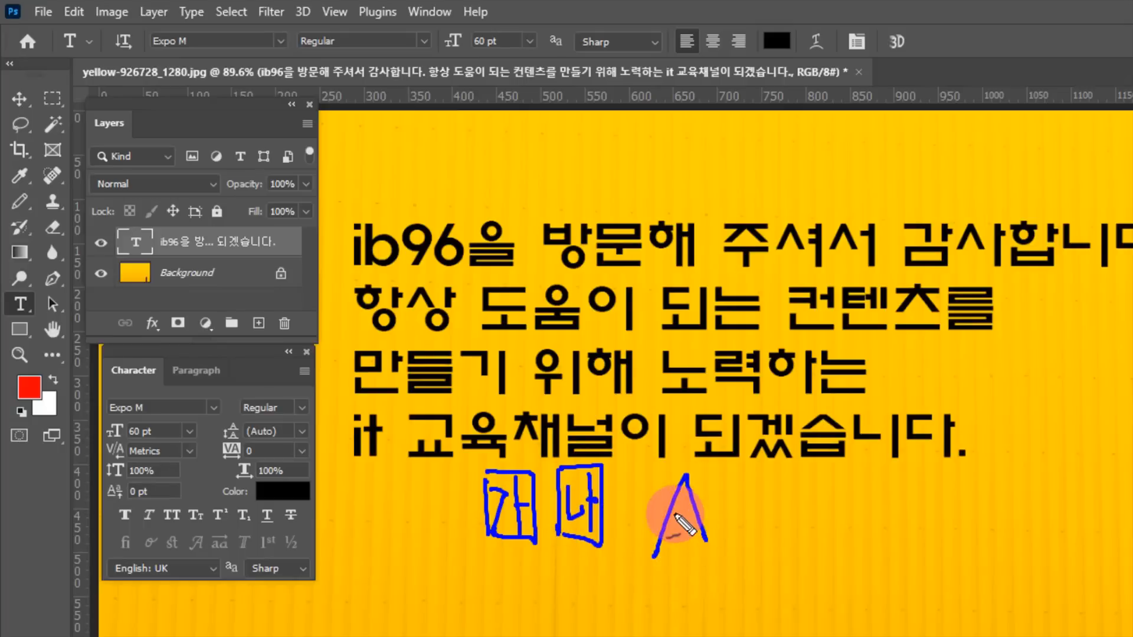
{"action": "mouse_move", "coordinate": [669, 506]}
{"action": "left_mouse_down"}
{"action": "mouse_move", "coordinate": [709, 495]}
{"action": "mouse_move", "coordinate": [659, 503]}
{"action": "left_mouse_up"}
{"action": "mouse_move", "coordinate": [770, 478]}
{"action": "left_mouse_down"}
{"action": "mouse_move", "coordinate": [789, 530]}
{"action": "mouse_move", "coordinate": [805, 463]}
{"action": "left_mouse_up"}
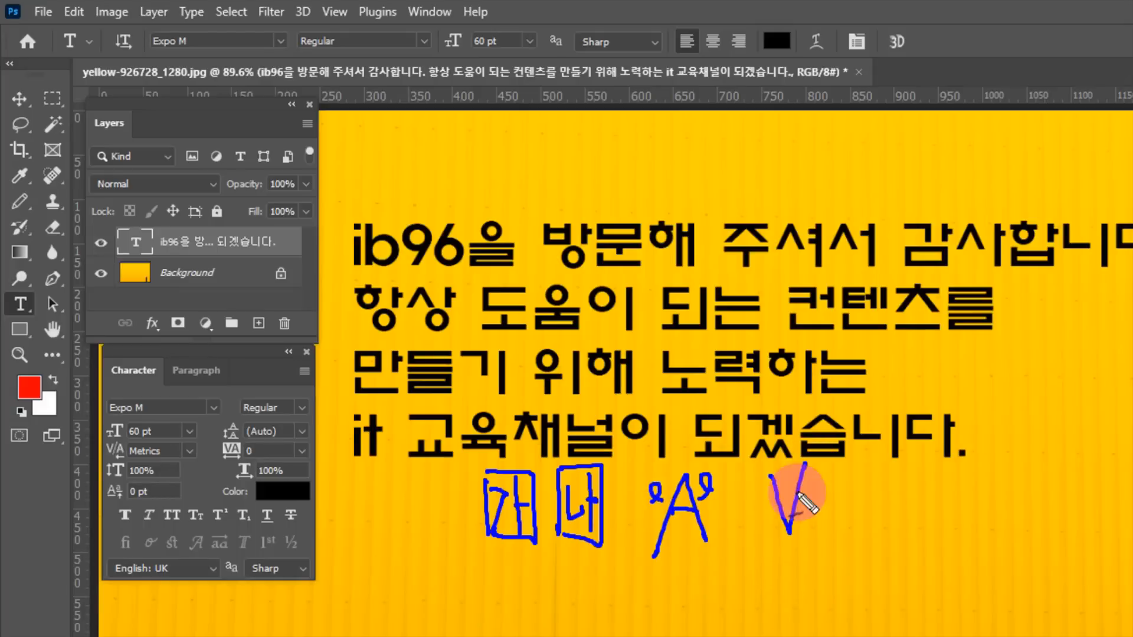
{"action": "mouse_move", "coordinate": [772, 510]}
{"action": "left_mouse_down"}
{"action": "mouse_move", "coordinate": [767, 522]}
{"action": "mouse_move", "coordinate": [805, 502]}
{"action": "left_mouse_up"}
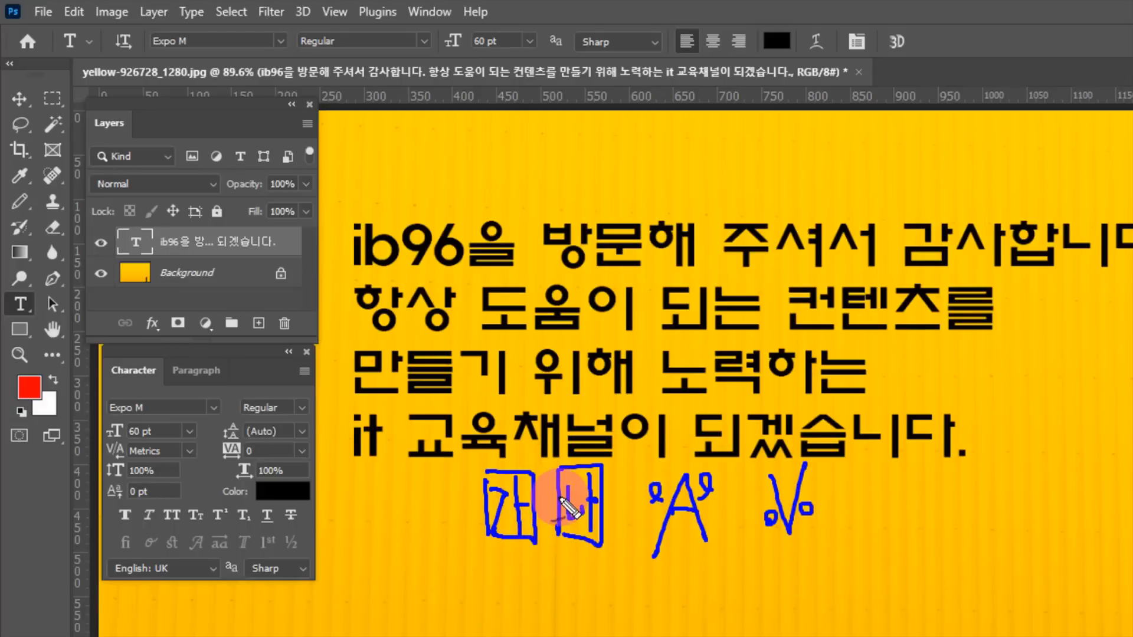
{"action": "mouse_move", "coordinate": [493, 590]}
{"action": "left_mouse_down"}
{"action": "mouse_move", "coordinate": [517, 554]}
{"action": "mouse_move", "coordinate": [528, 598]}
{"action": "mouse_move", "coordinate": [509, 572]}
{"action": "mouse_move", "coordinate": [592, 552]}
{"action": "left_mouse_up"}
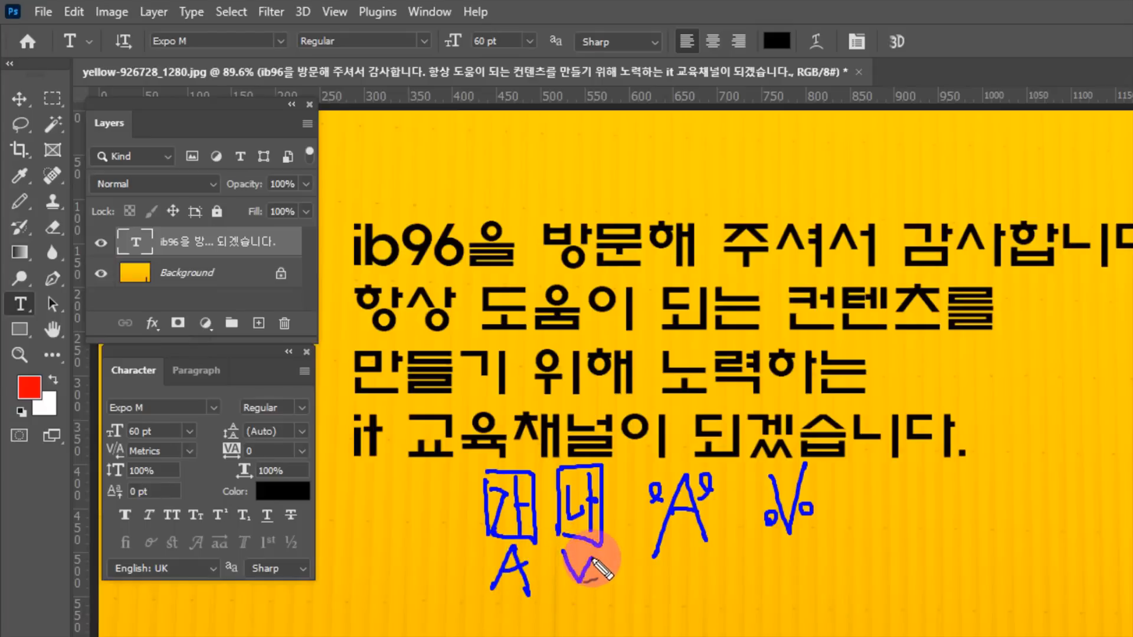
{"action": "mouse_move", "coordinate": [479, 606]}
{"action": "left_mouse_down"}
{"action": "mouse_move", "coordinate": [527, 601]}
{"action": "mouse_move", "coordinate": [599, 614]}
{"action": "mouse_move", "coordinate": [522, 622]}
{"action": "mouse_move", "coordinate": [505, 540]}
{"action": "mouse_move", "coordinate": [595, 551]}
{"action": "mouse_move", "coordinate": [571, 620]}
{"action": "left_mouse_up"}
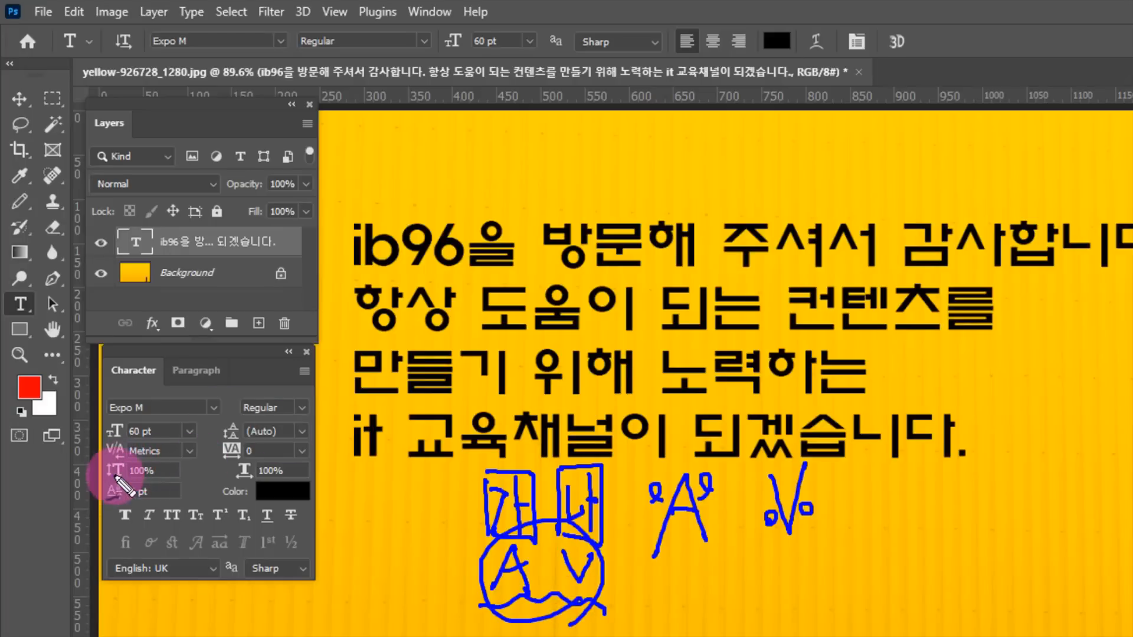
{"action": "left_click_drag", "start_coordinate": [114, 469], "coordinate": [191, 473]}
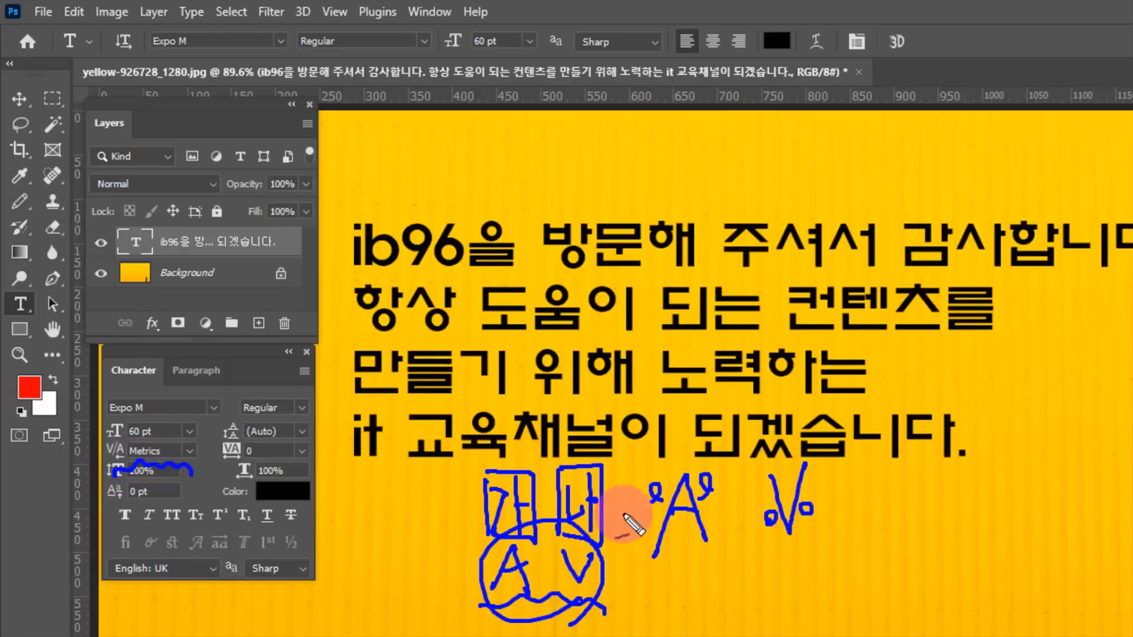
{"action": "left_click_drag", "start_coordinate": [562, 581], "coordinate": [519, 555]}
{"action": "mouse_move", "coordinate": [587, 605]}
{"action": "left_mouse_down"}
{"action": "mouse_move", "coordinate": [561, 603]}
{"action": "mouse_move", "coordinate": [564, 619]}
{"action": "left_mouse_up"}
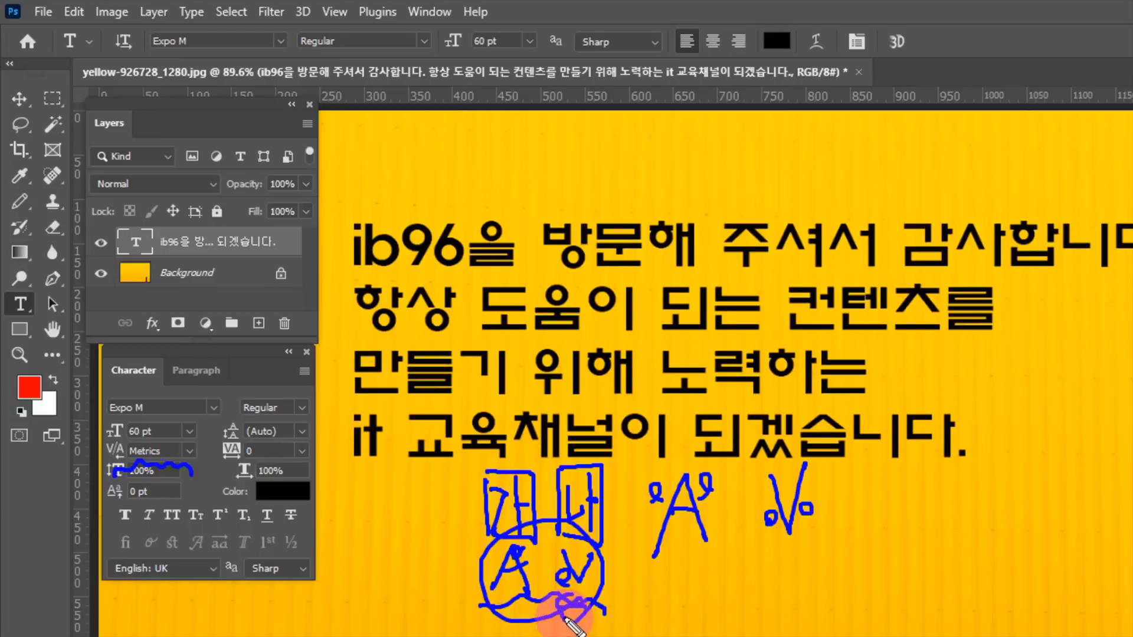
{"action": "mouse_move", "coordinate": [499, 607]}
{"action": "left_mouse_down"}
{"action": "mouse_move", "coordinate": [527, 607]}
{"action": "mouse_move", "coordinate": [518, 617]}
{"action": "left_mouse_up"}
{"action": "left_click_drag", "start_coordinate": [553, 504], "coordinate": [548, 514]}
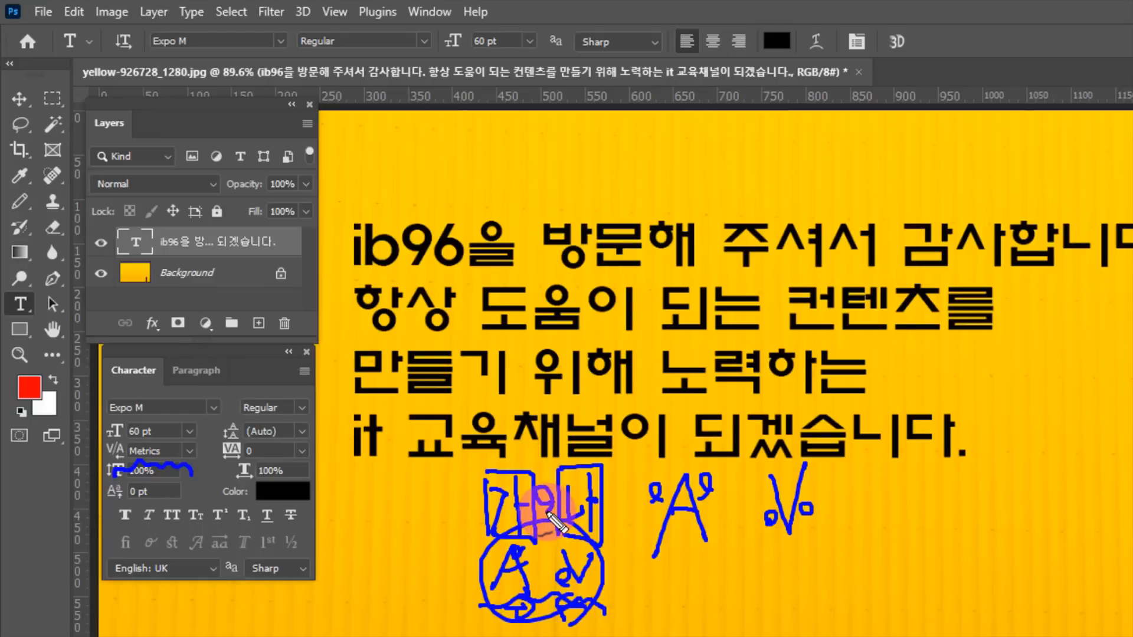
{"action": "left_click_drag", "start_coordinate": [487, 472], "coordinate": [526, 476]}
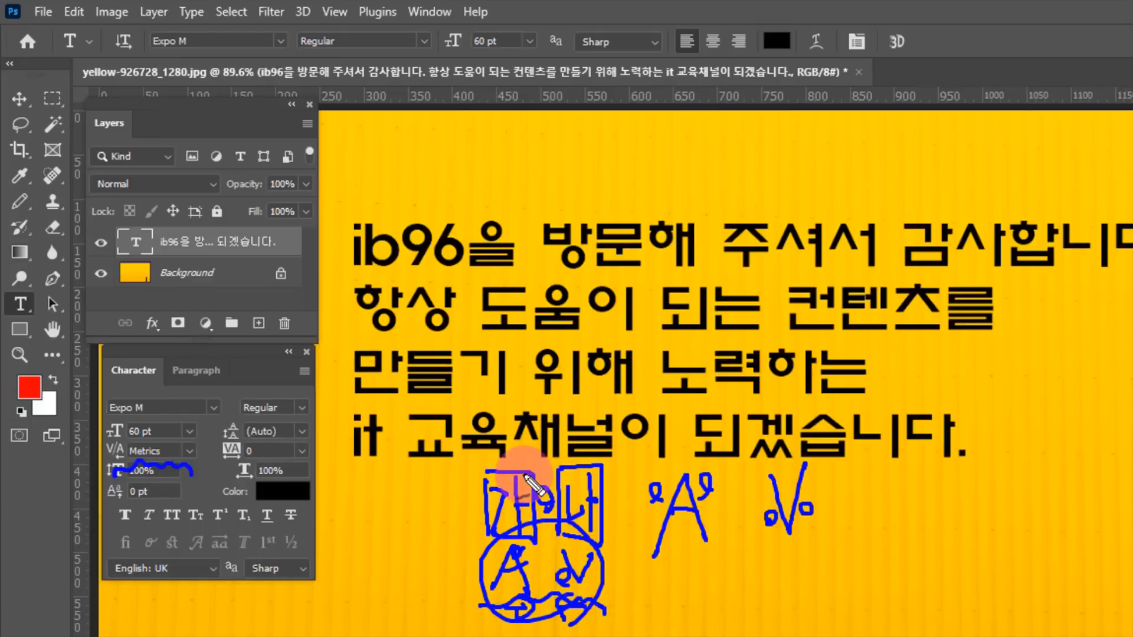
{"action": "key", "text": "Escape"}
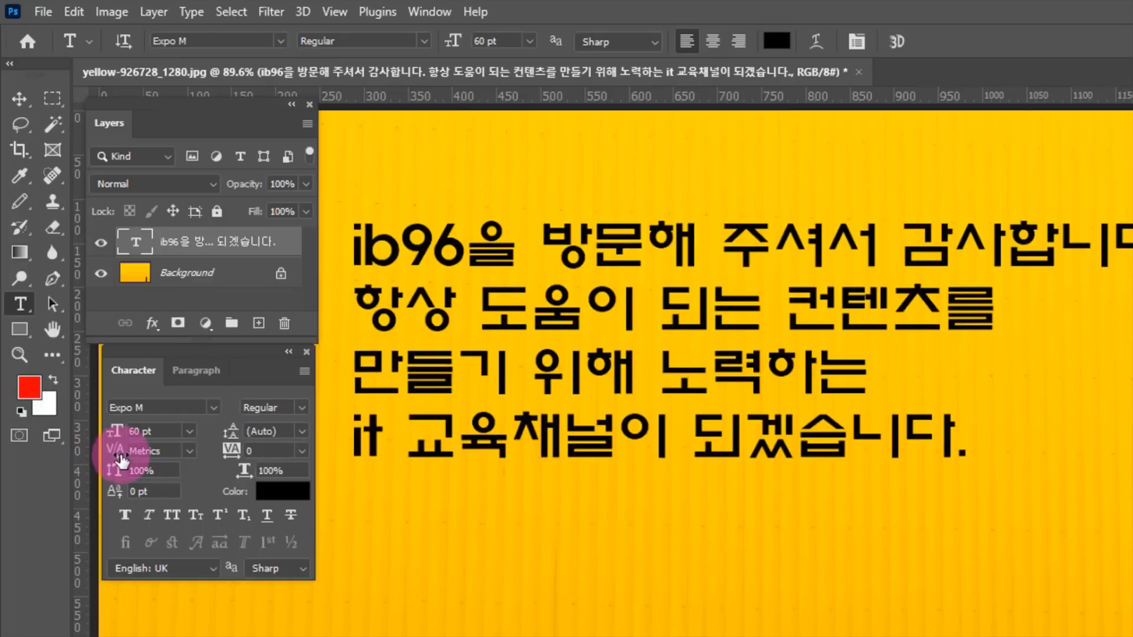
Choose Metrics kerning for the text layer and try adjusting its vertical and horizontal scale
{"action": "left_click", "coordinate": [188, 452]}
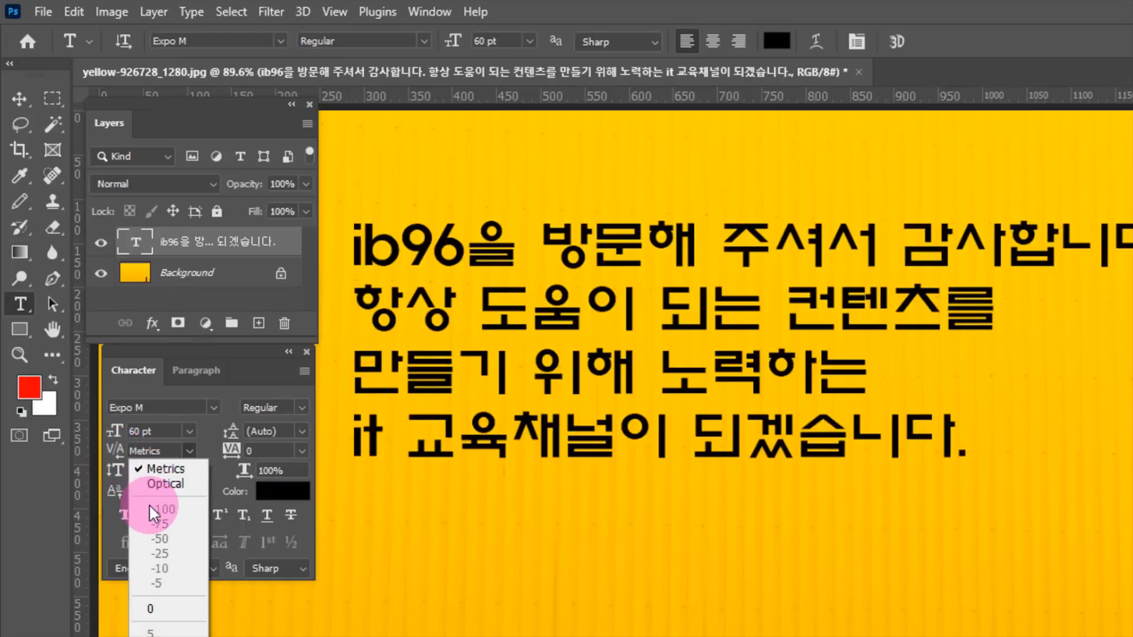
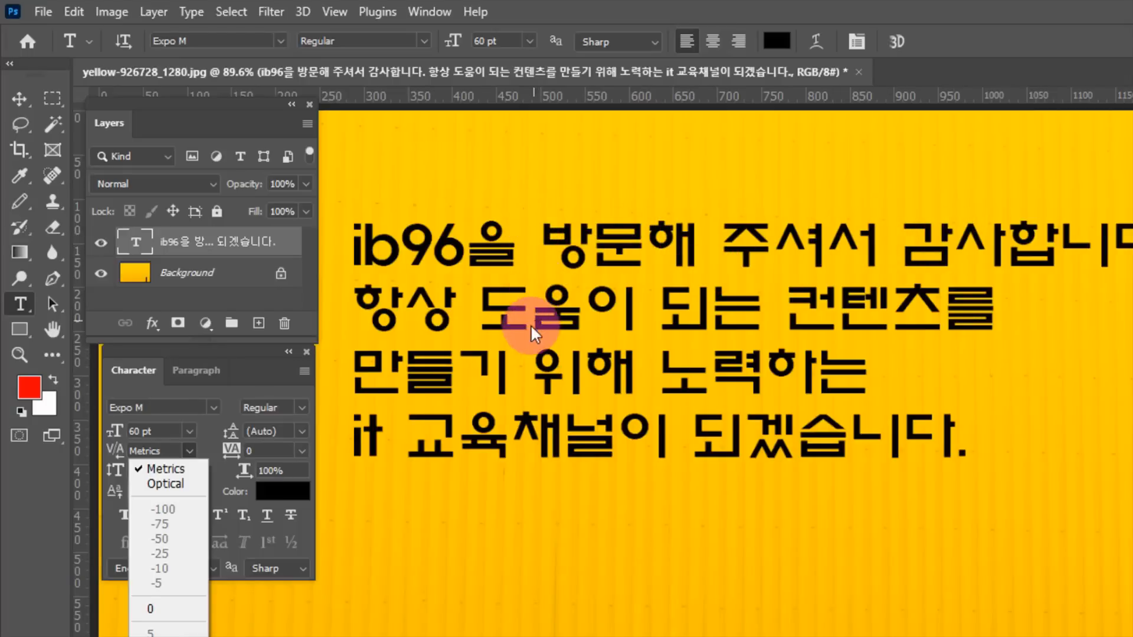
{"action": "left_click", "coordinate": [181, 469]}
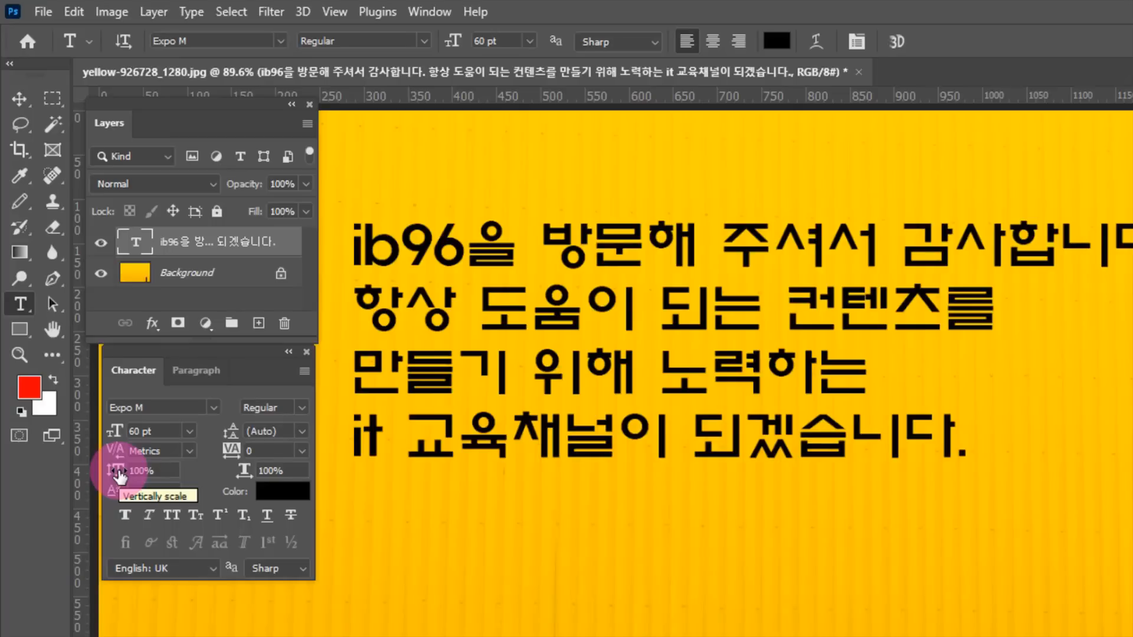
{"action": "mouse_move", "coordinate": [119, 475]}
{"action": "left_mouse_down"}
{"action": "mouse_move", "coordinate": [159, 470]}
{"action": "mouse_move", "coordinate": [112, 472]}
{"action": "mouse_move", "coordinate": [122, 472]}
{"action": "left_mouse_up"}
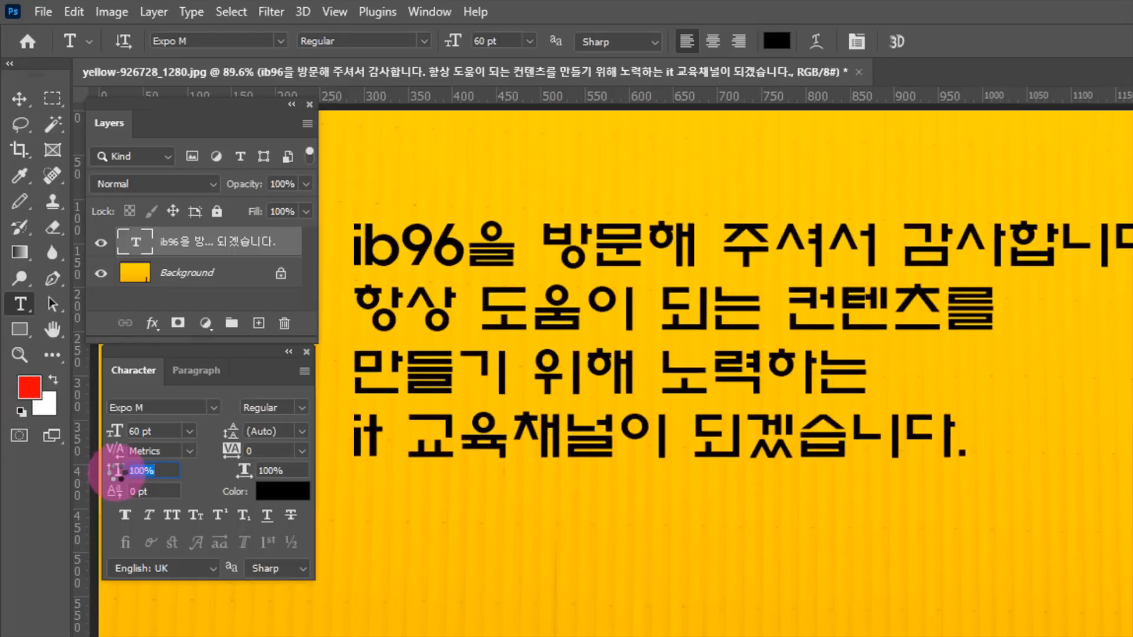
{"action": "left_click_drag", "start_coordinate": [242, 471], "coordinate": [239, 494]}
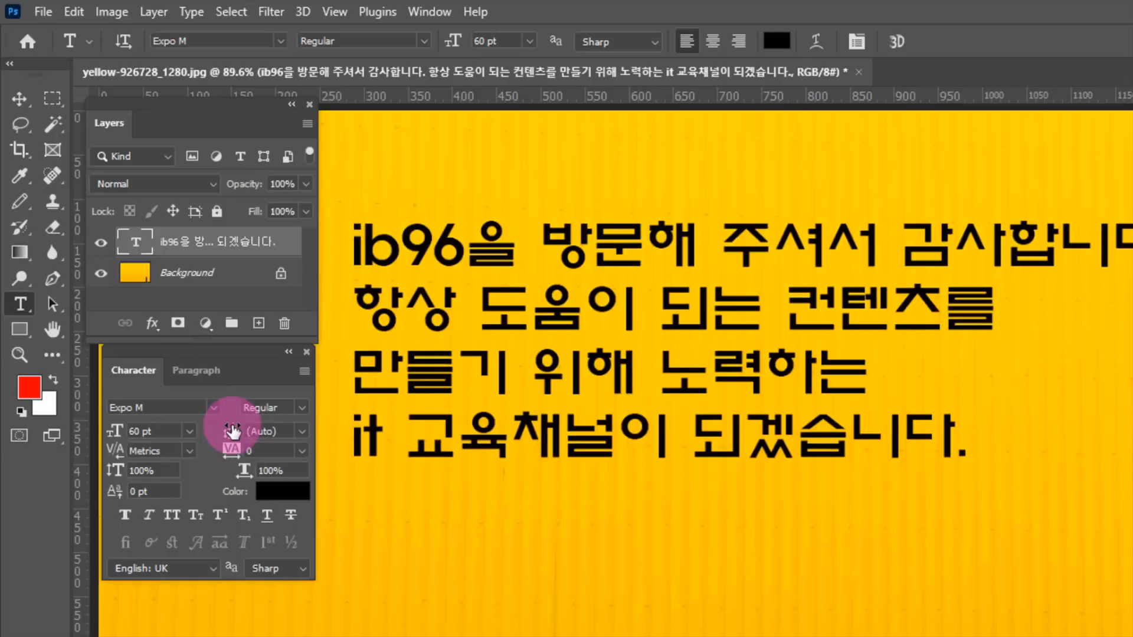
Try line spacings of 0.01 pt and 320 pt on the four-line text, and restore Auto
{"action": "mouse_move", "coordinate": [233, 432]}
{"action": "left_mouse_down"}
{"action": "mouse_move", "coordinate": [256, 437]}
{"action": "mouse_move", "coordinate": [233, 435]}
{"action": "left_mouse_up"}
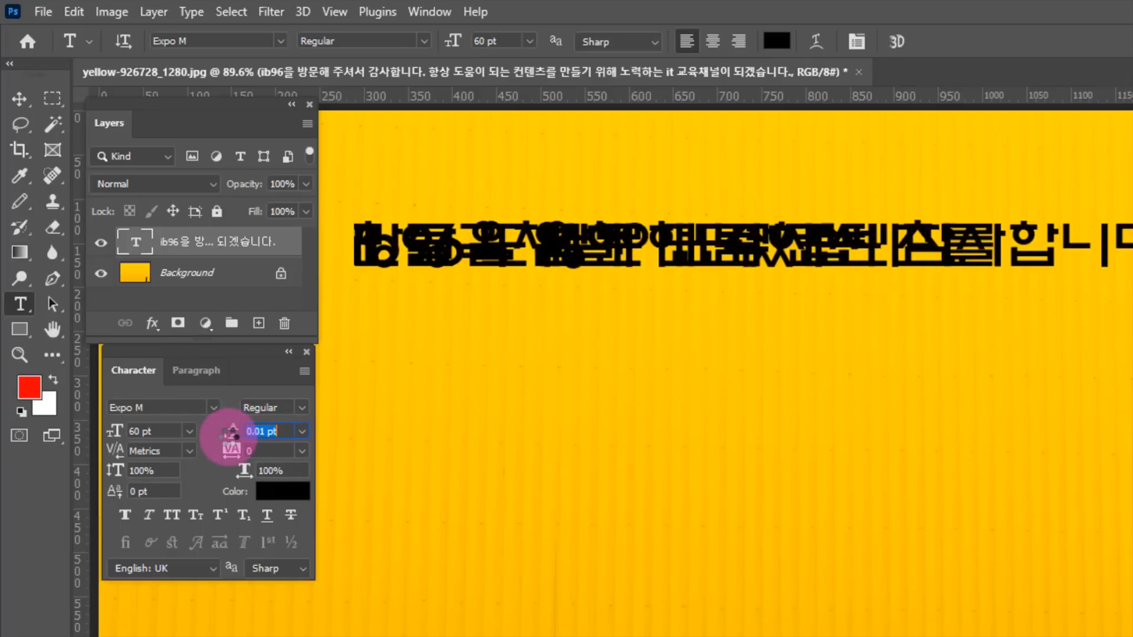
{"action": "type", "text": "320"}
{"action": "key", "text": "Return"}
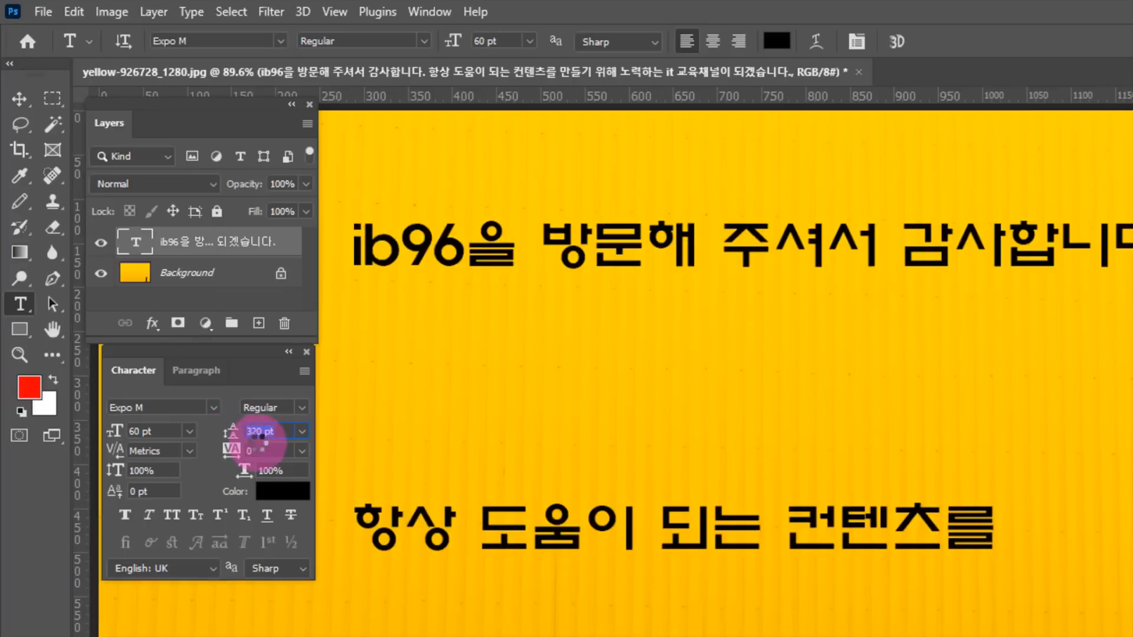
{"action": "left_click", "coordinate": [301, 433]}
{"action": "left_click", "coordinate": [294, 447]}
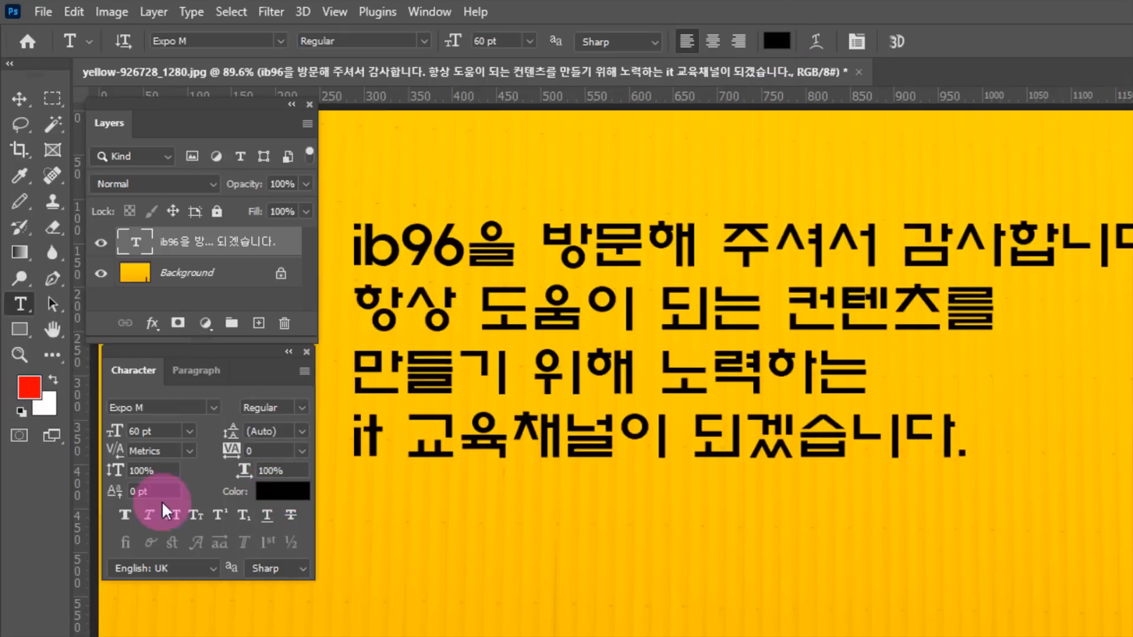
Try faux bold and faux italic on the whole text layer, and switch both off again
{"action": "left_click", "coordinate": [128, 518]}
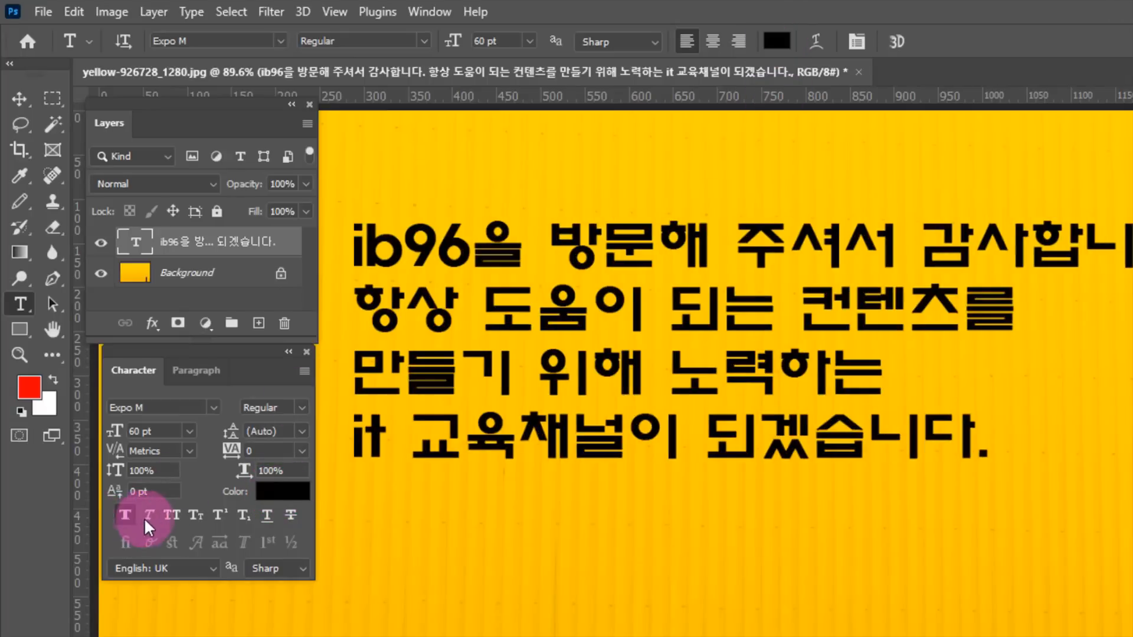
{"action": "left_click", "coordinate": [149, 516]}
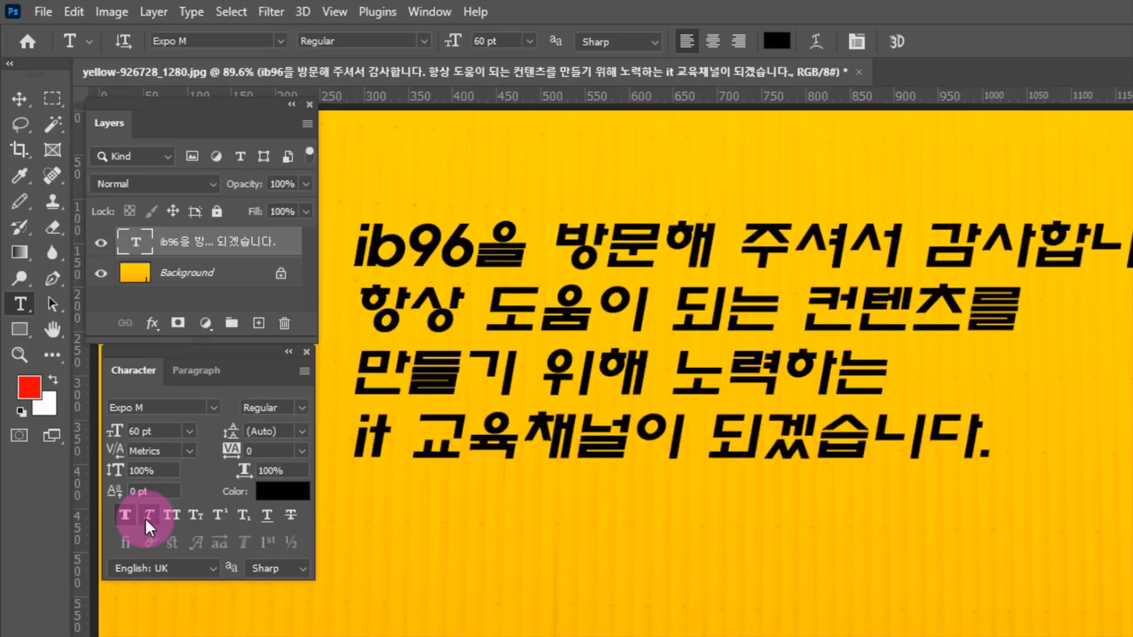
{"action": "left_click", "coordinate": [144, 516]}
{"action": "left_click", "coordinate": [127, 514]}
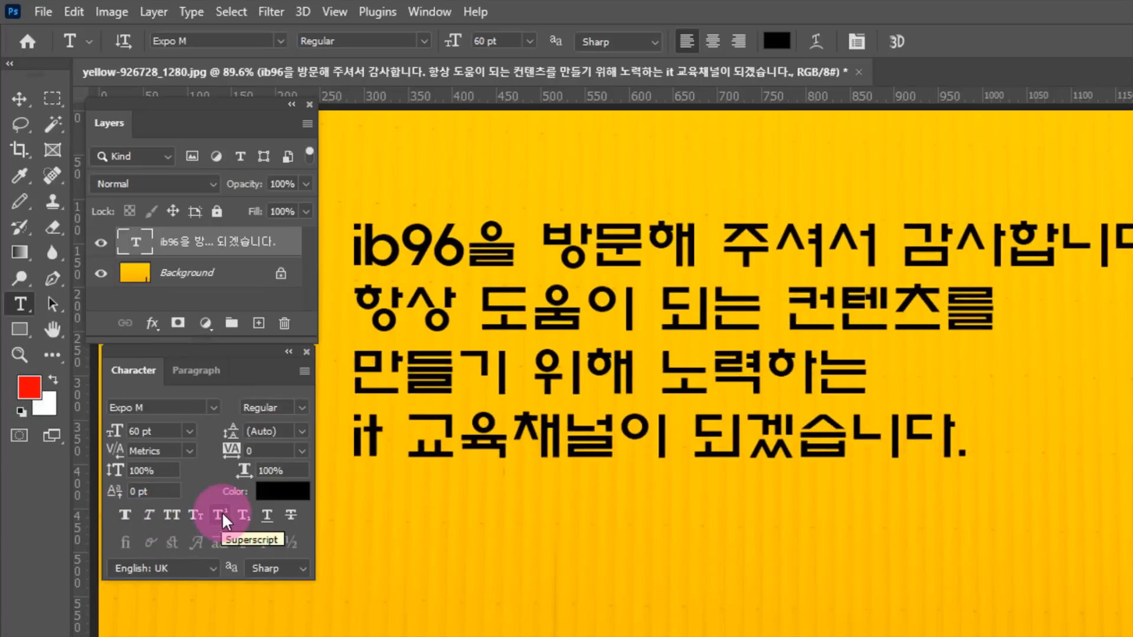
Switch underline and strikethrough on and off for the whole text layer
{"action": "left_click", "coordinate": [267, 518]}
{"action": "left_click", "coordinate": [267, 518]}
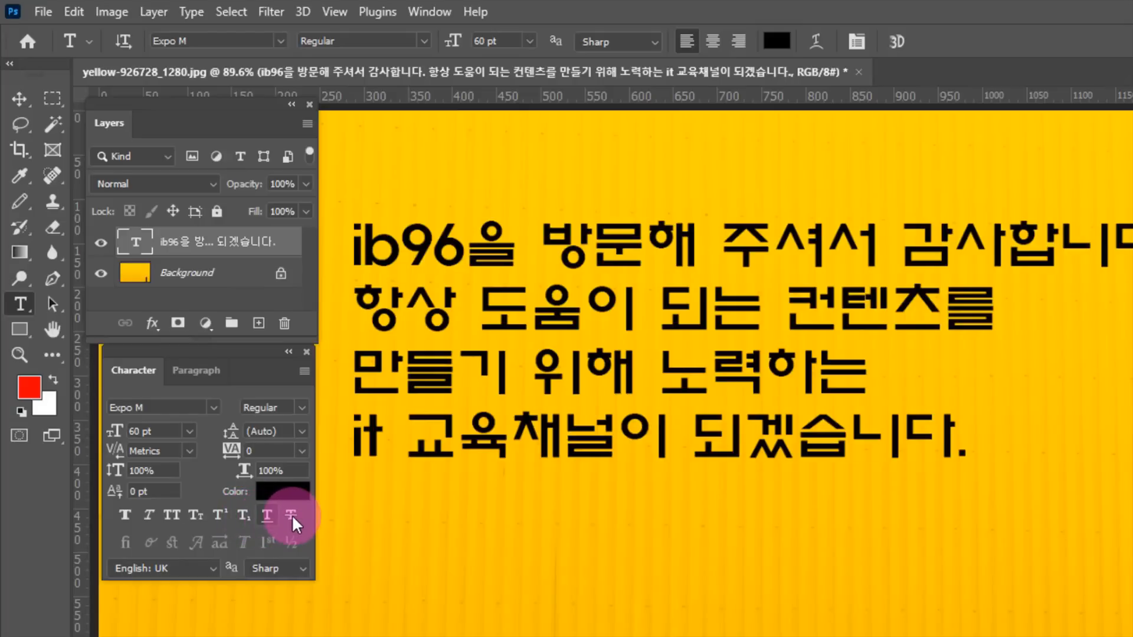
{"action": "left_click", "coordinate": [295, 514]}
{"action": "left_click", "coordinate": [295, 515]}
Append 22 to the end of the last text line and make its final 2 superscript
{"action": "left_click", "coordinate": [894, 479]}
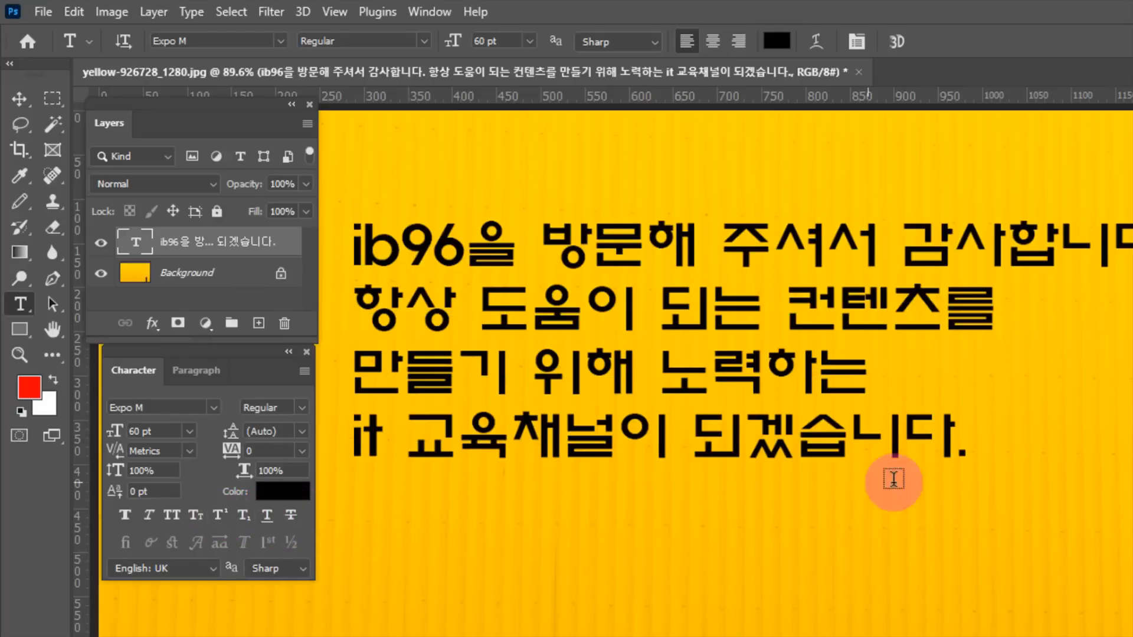
{"action": "left_click", "coordinate": [975, 456]}
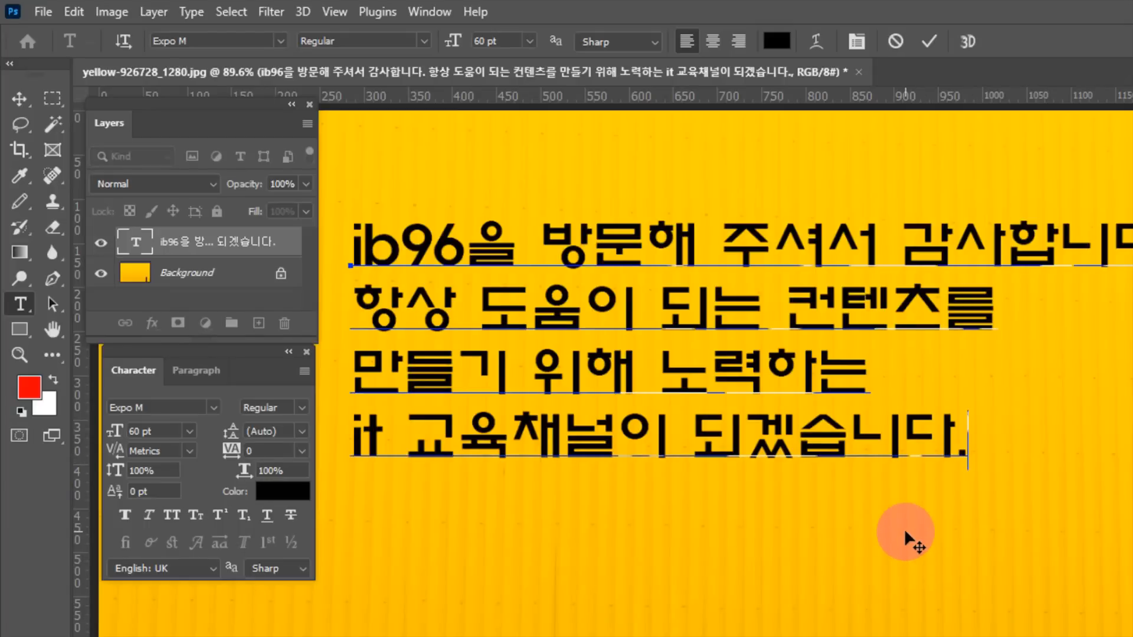
{"action": "type", "text": "22"}
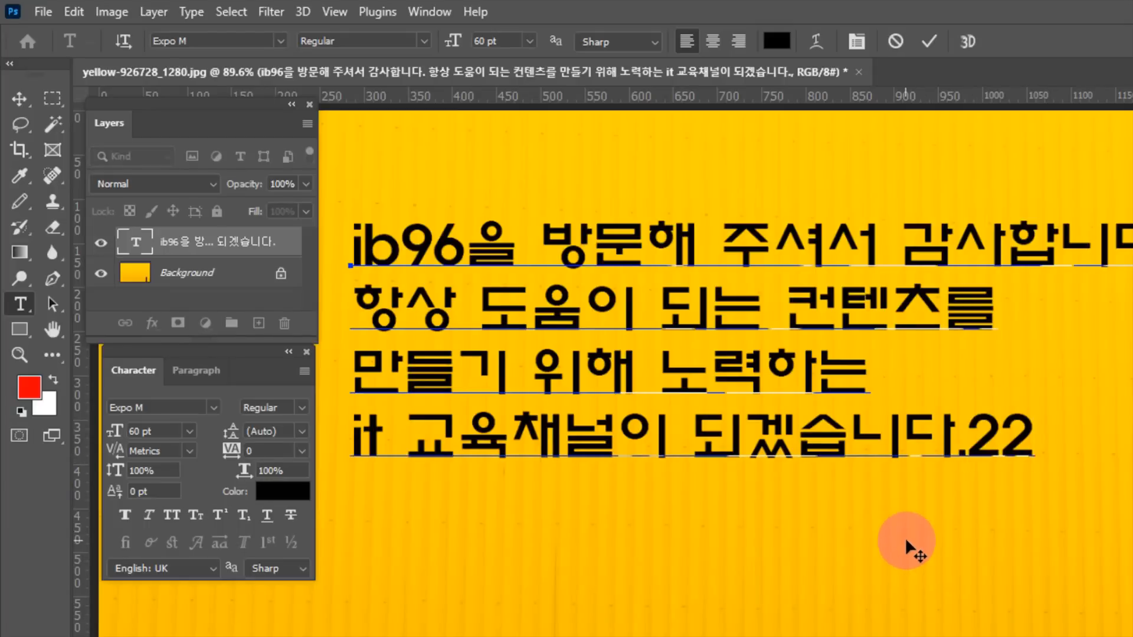
{"action": "left_click_drag", "start_coordinate": [1036, 417], "coordinate": [1012, 415]}
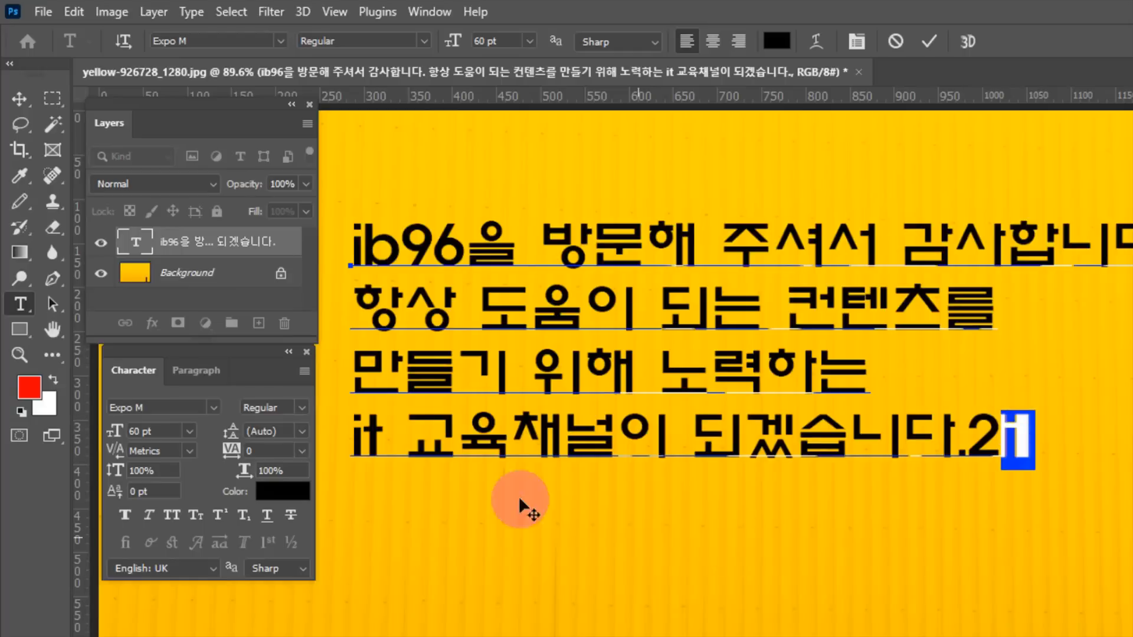
{"action": "left_click", "coordinate": [221, 513]}
{"action": "left_click", "coordinate": [1003, 463]}
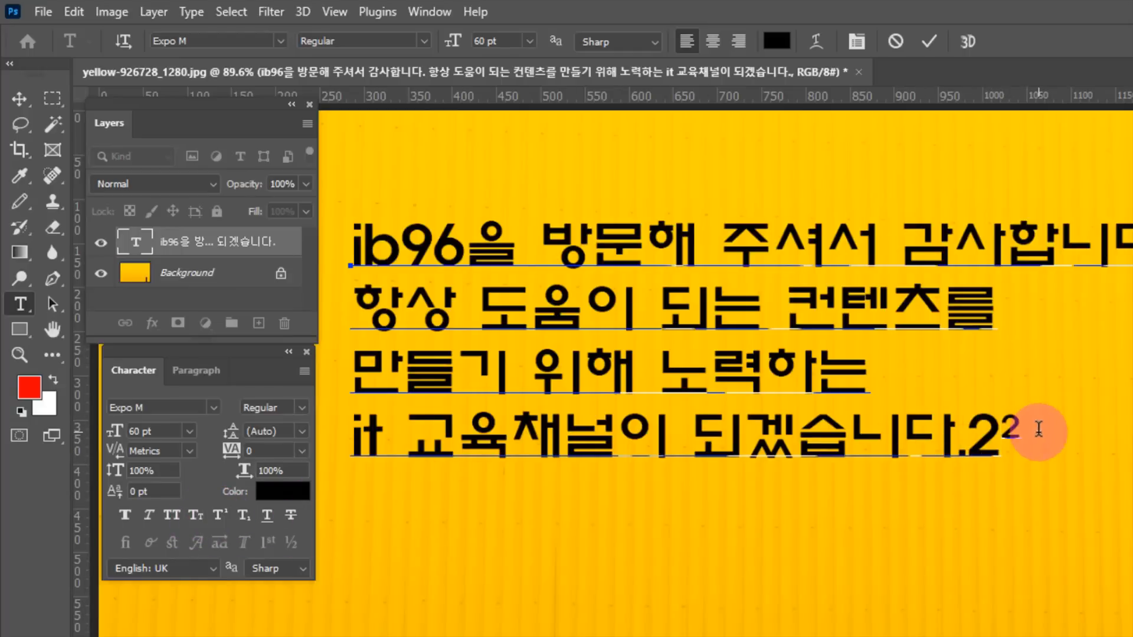
Change the final 2 of the last text line from superscript to subscript
{"action": "left_click", "coordinate": [1010, 430]}
{"action": "key", "text": "shift+Left"}
{"action": "left_click", "coordinate": [219, 519]}
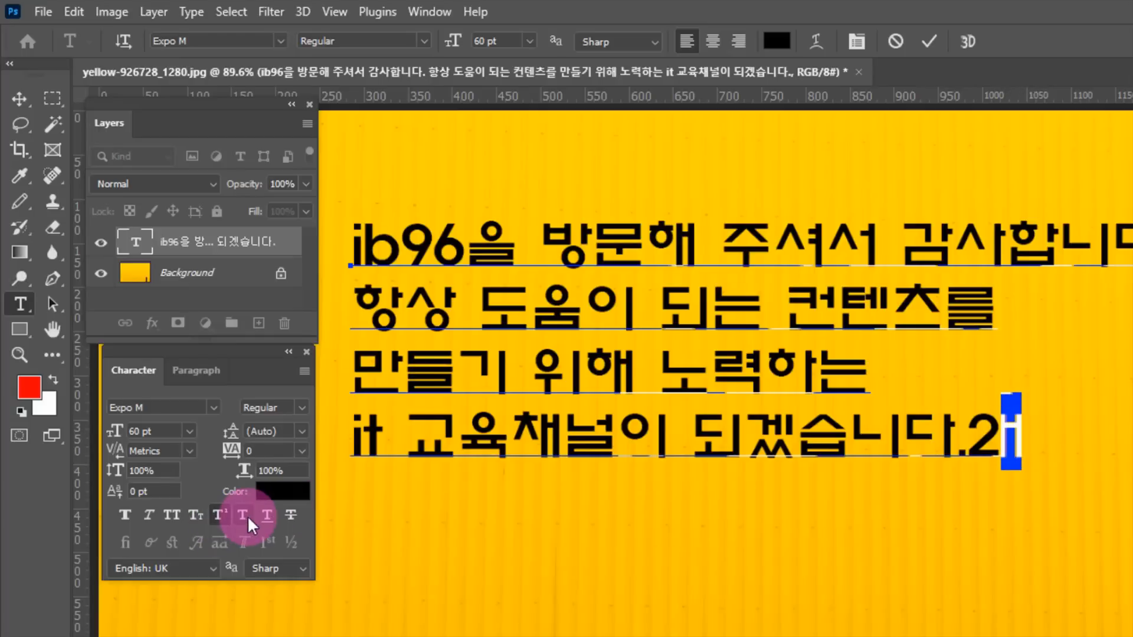
{"action": "left_click", "coordinate": [246, 515]}
{"action": "left_click", "coordinate": [617, 481]}
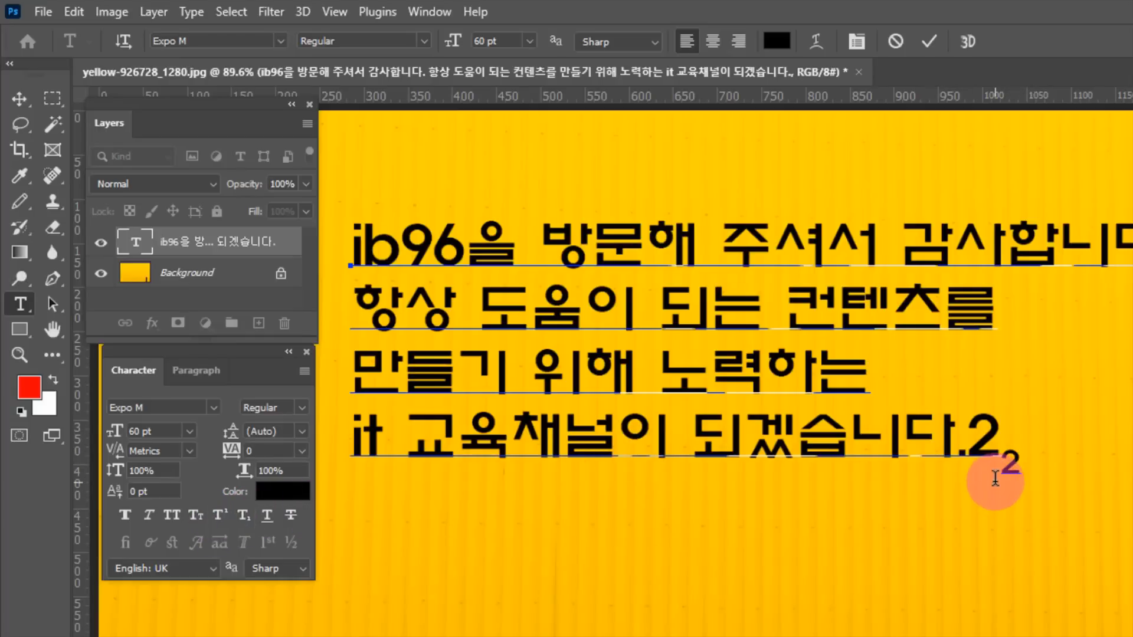
Remove the subscript style from the final 2 and delete 22 from the end of the last text line
{"action": "left_click_drag", "start_coordinate": [1011, 463], "coordinate": [961, 472]}
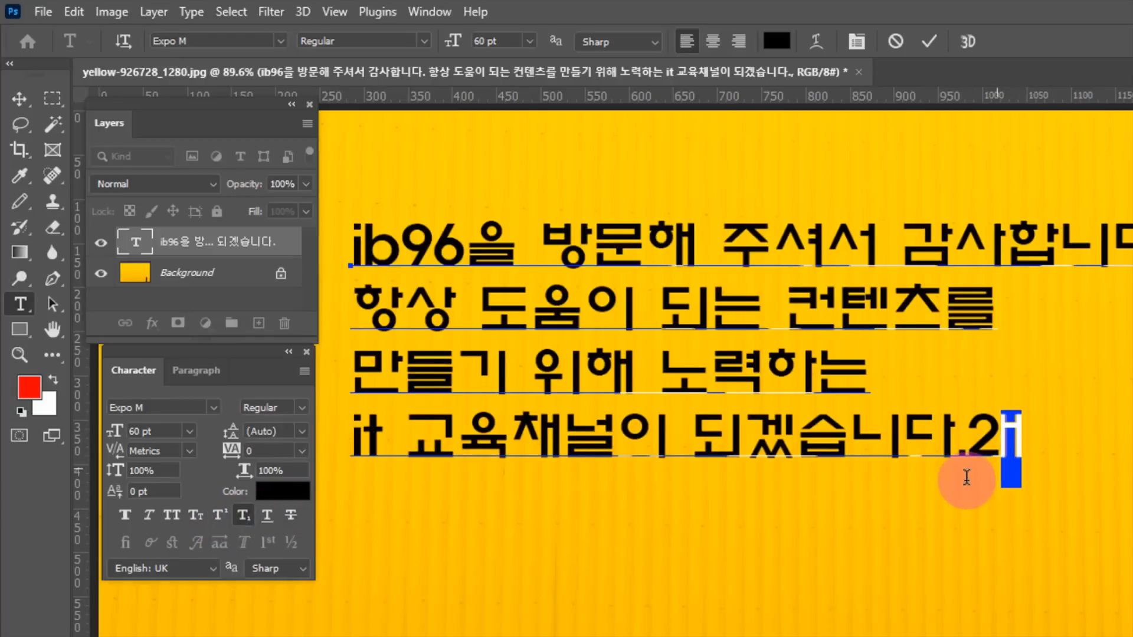
{"action": "left_click", "coordinate": [243, 514]}
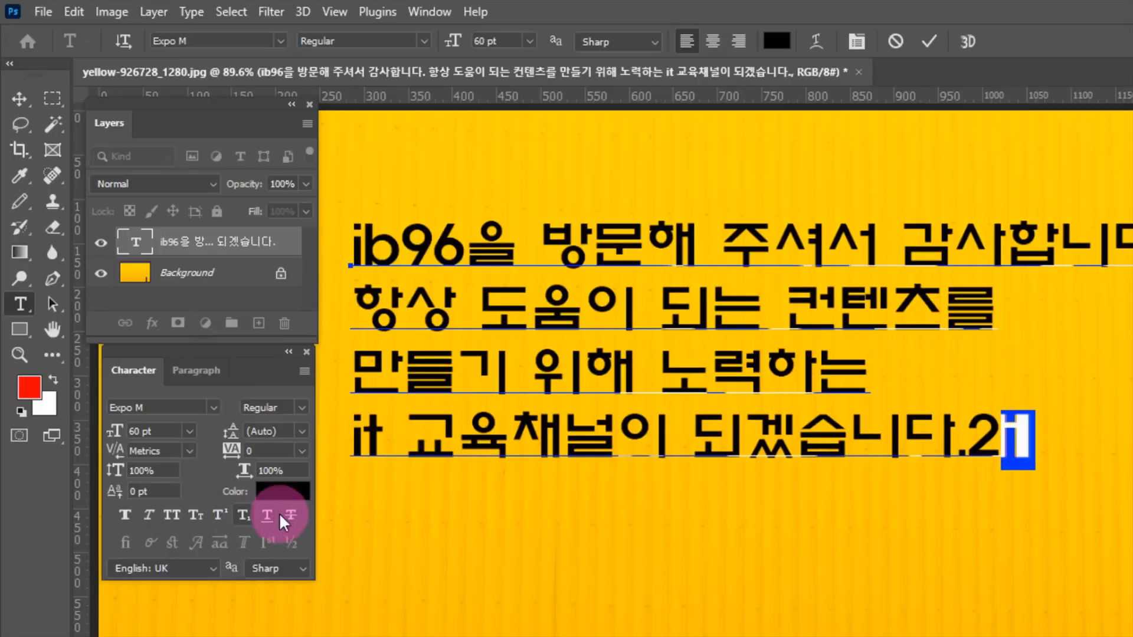
{"action": "left_click", "coordinate": [373, 533]}
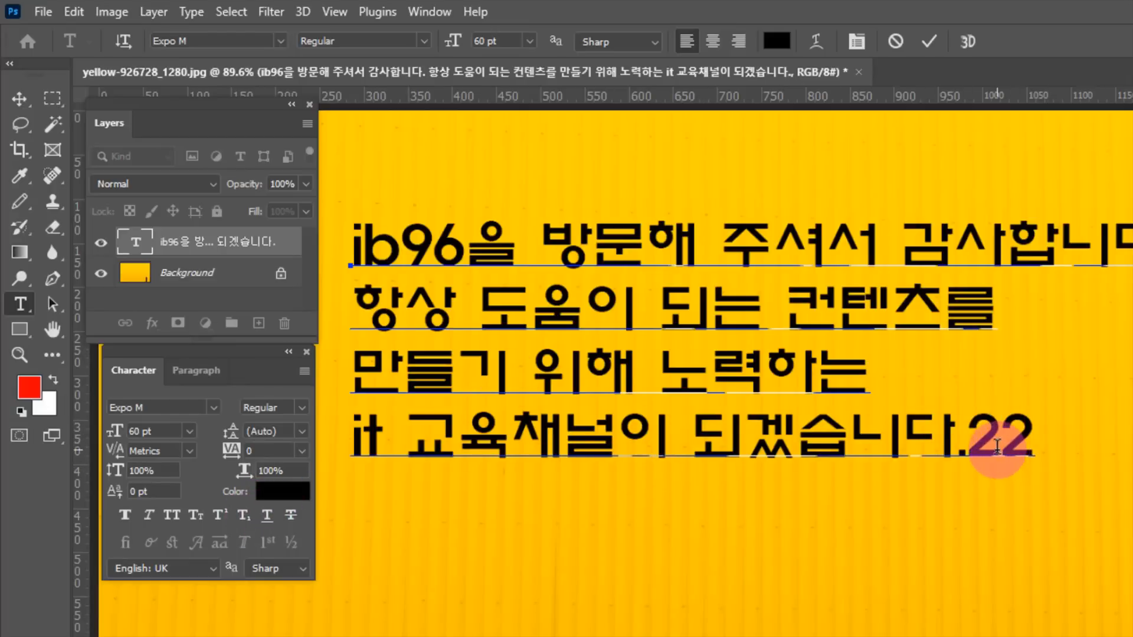
{"action": "key", "text": "BackSpace"}
{"action": "key", "text": "BackSpace"}
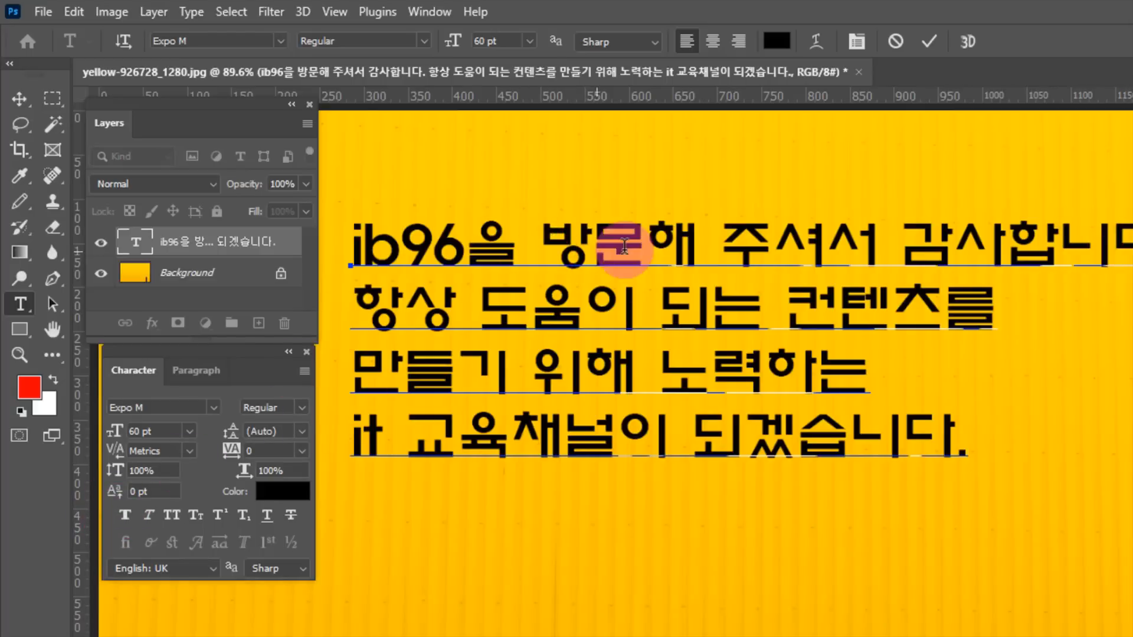
Try baseline shifts of 20 pt on 문, -18 pt on 주 and 16 pt on 서, and reset the whole text layer to 0 pt
{"action": "left_click_drag", "start_coordinate": [648, 243], "coordinate": [592, 245]}
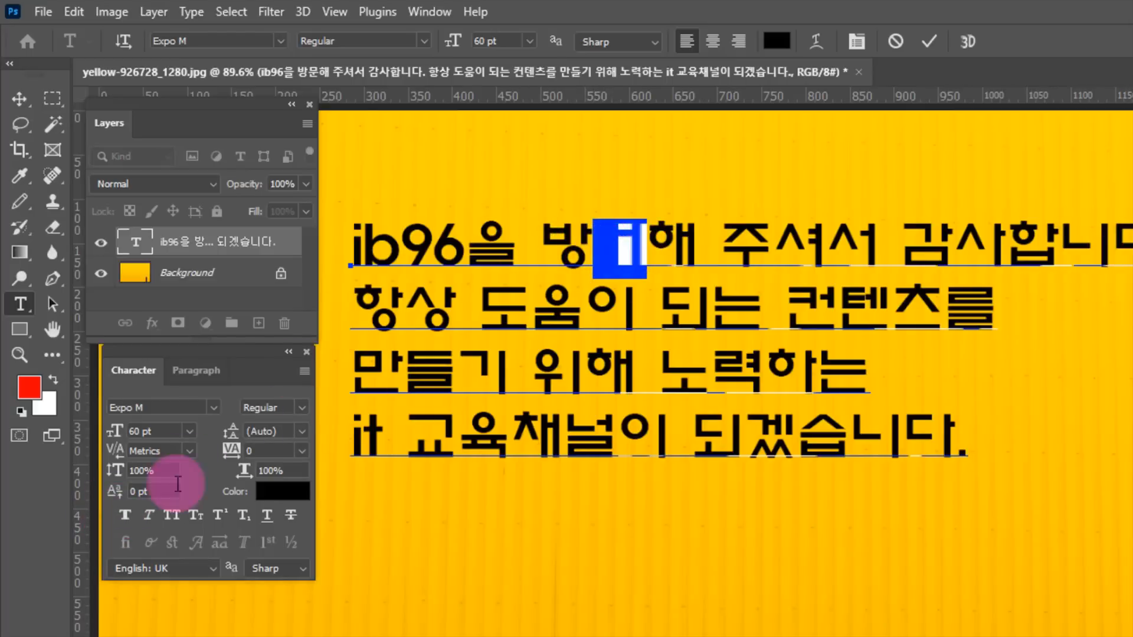
{"action": "left_click_drag", "start_coordinate": [118, 498], "coordinate": [140, 495]}
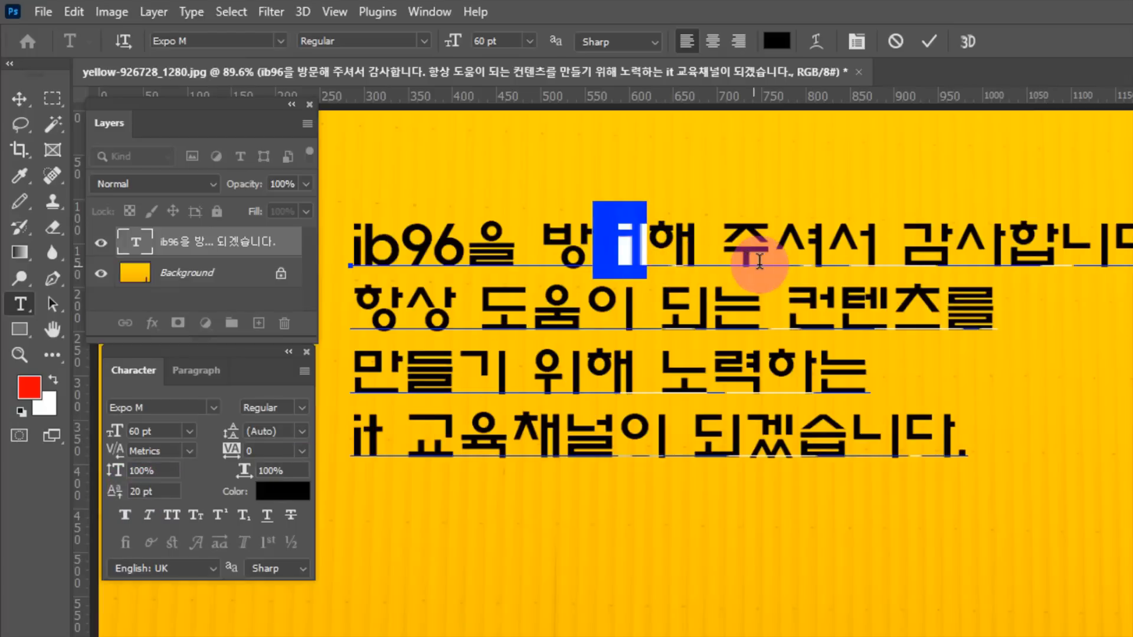
{"action": "left_click_drag", "start_coordinate": [772, 244], "coordinate": [721, 245]}
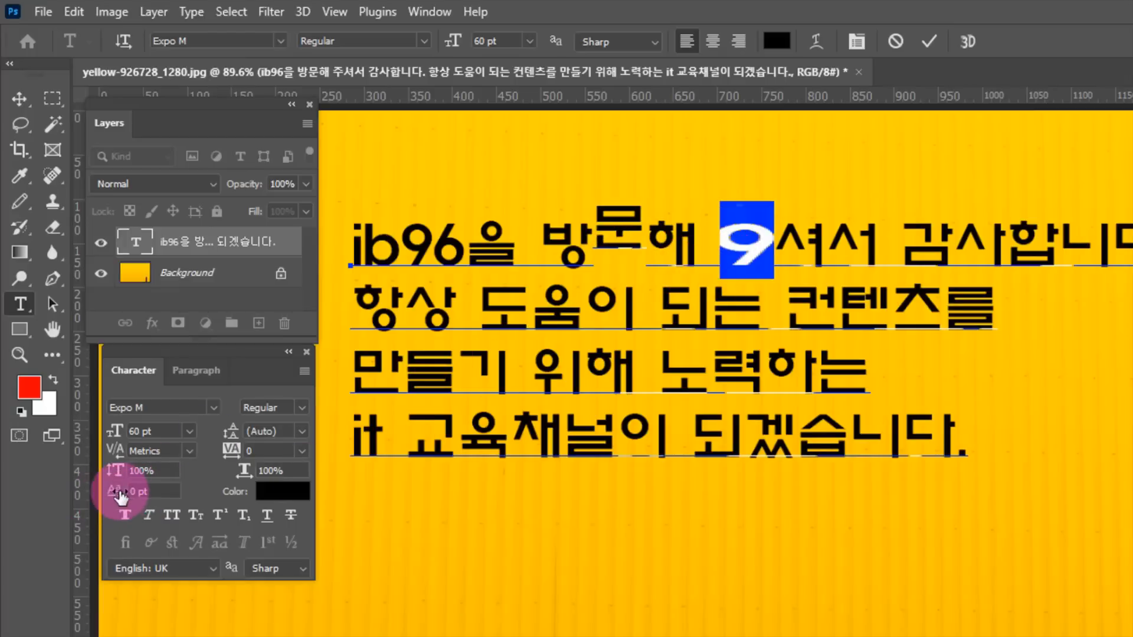
{"action": "left_click_drag", "start_coordinate": [120, 497], "coordinate": [105, 497]}
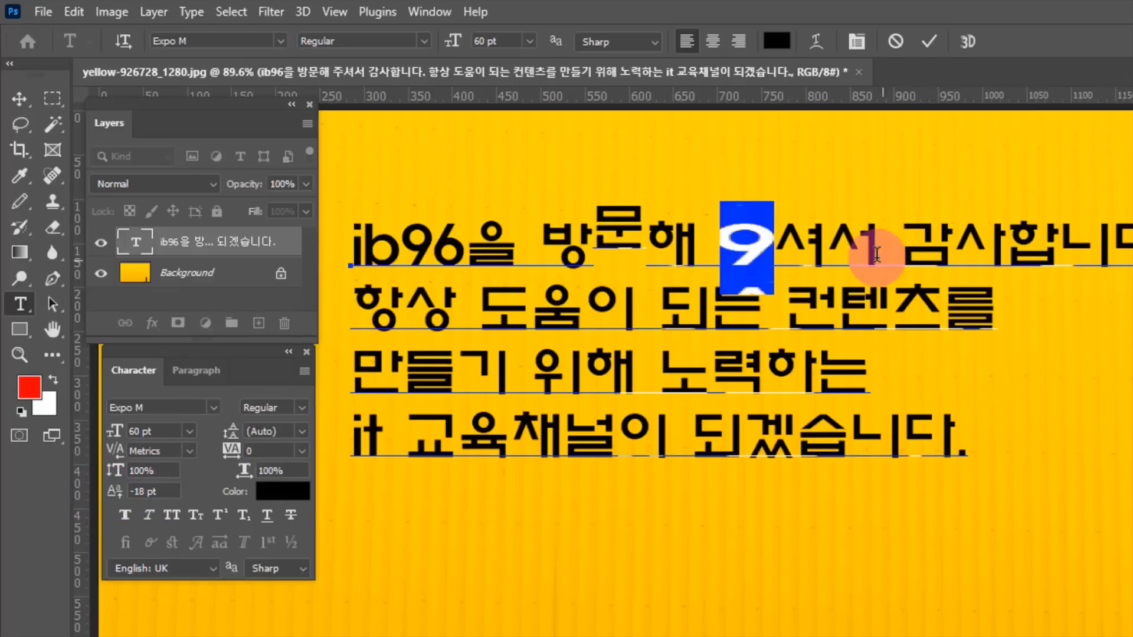
{"action": "left_click_drag", "start_coordinate": [877, 248], "coordinate": [827, 248]}
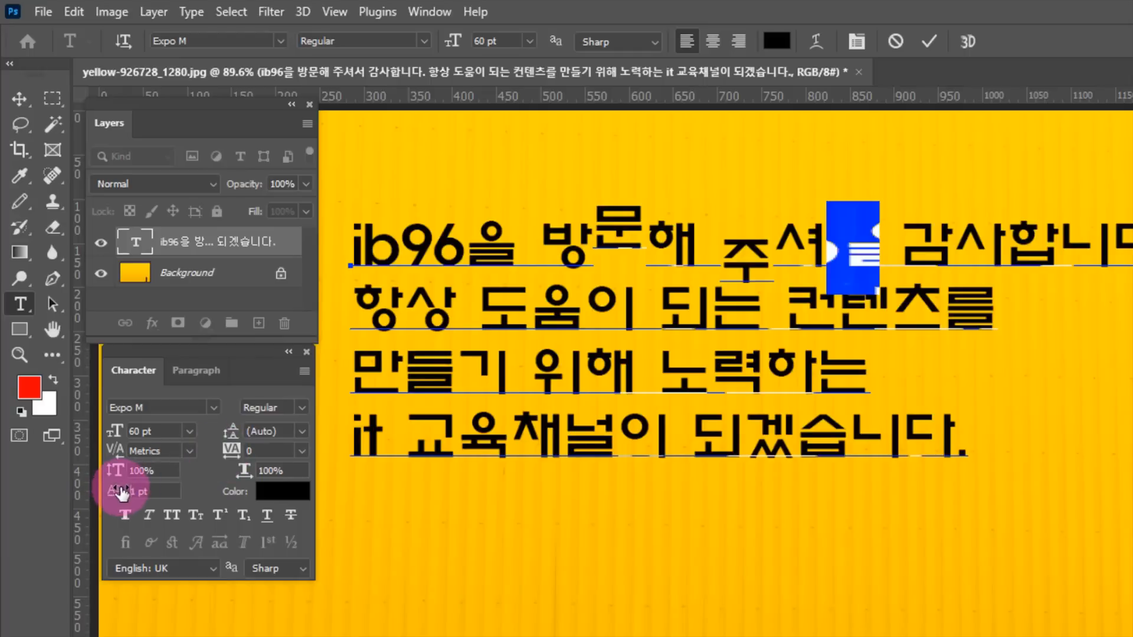
{"action": "left_click_drag", "start_coordinate": [121, 492], "coordinate": [145, 491]}
{"action": "left_click", "coordinate": [723, 243]}
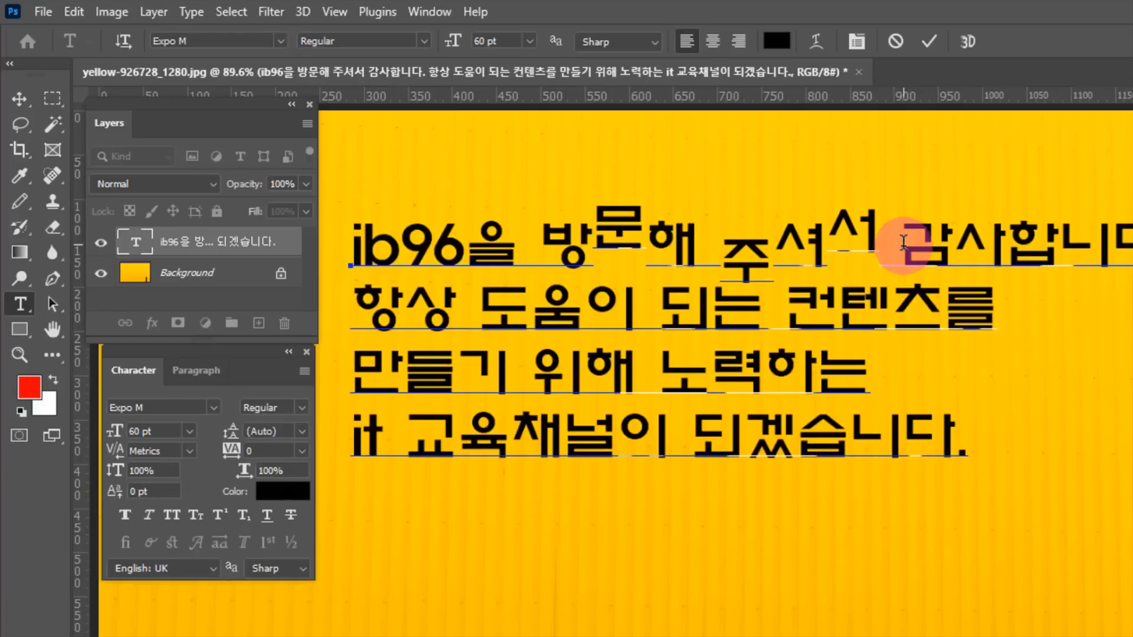
{"action": "left_click_drag", "start_coordinate": [829, 242], "coordinate": [899, 243]}
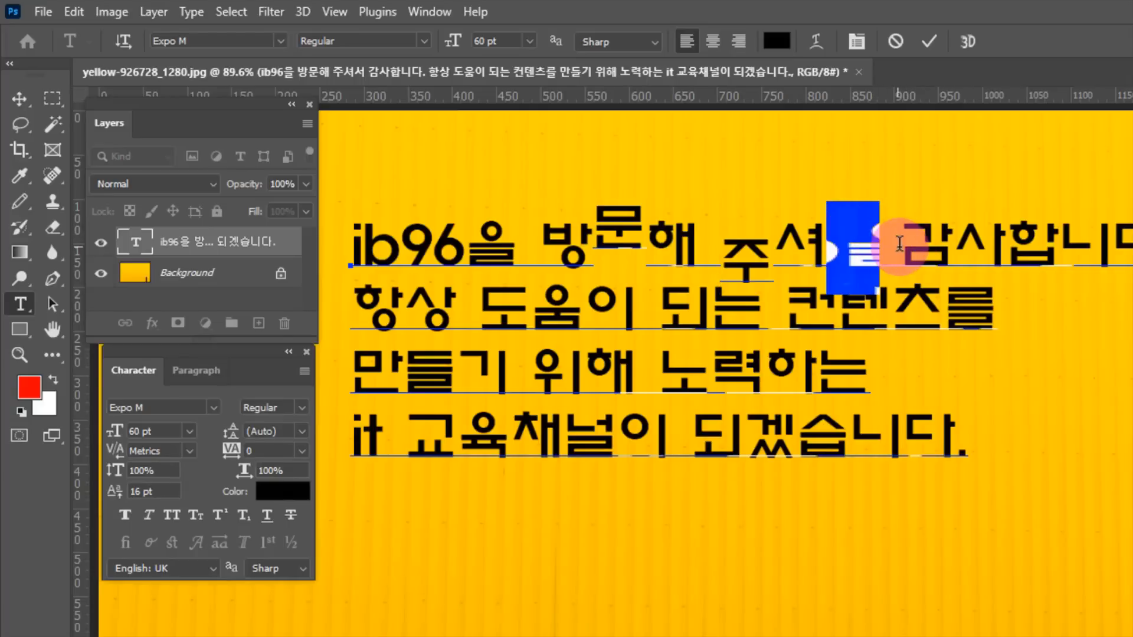
{"action": "left_click", "coordinate": [317, 239]}
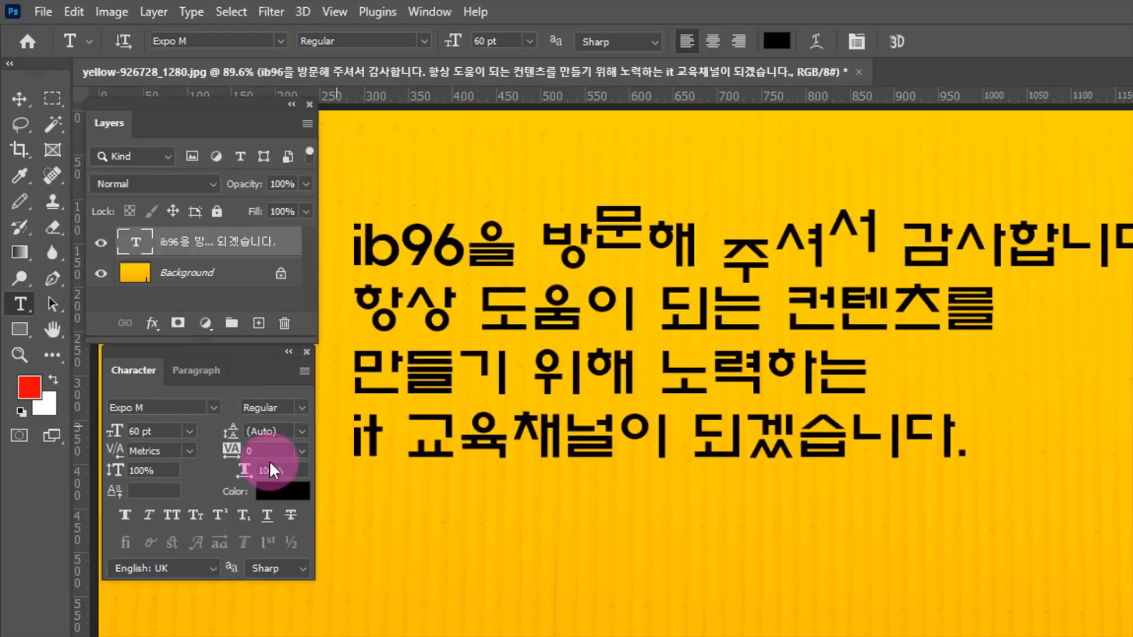
{"action": "left_click", "coordinate": [153, 492]}
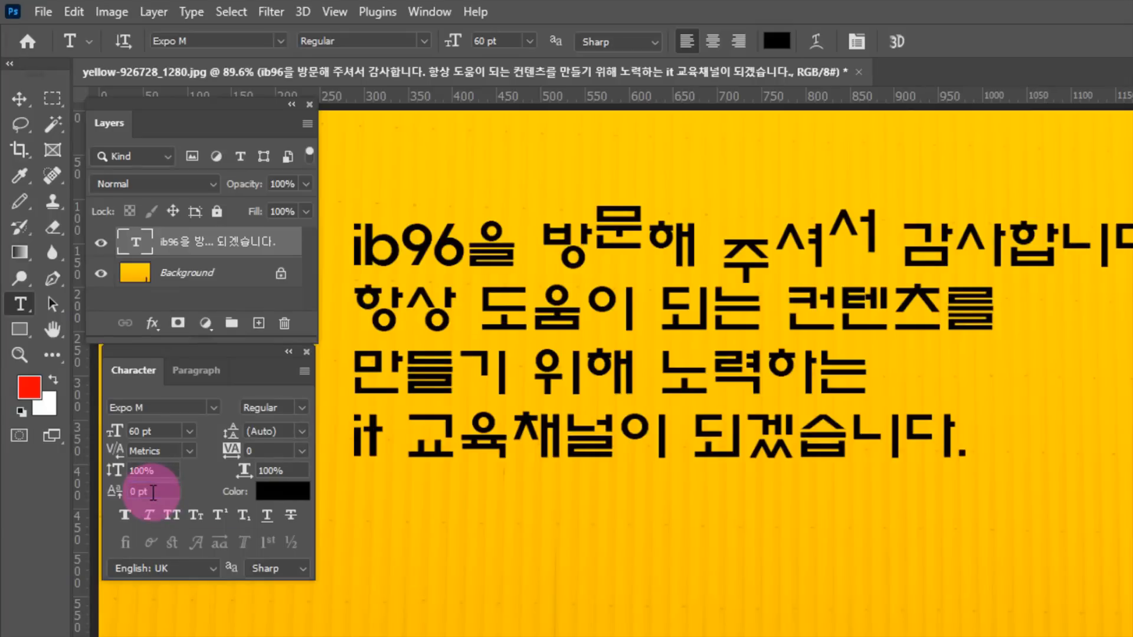
{"action": "key", "text": "Return"}
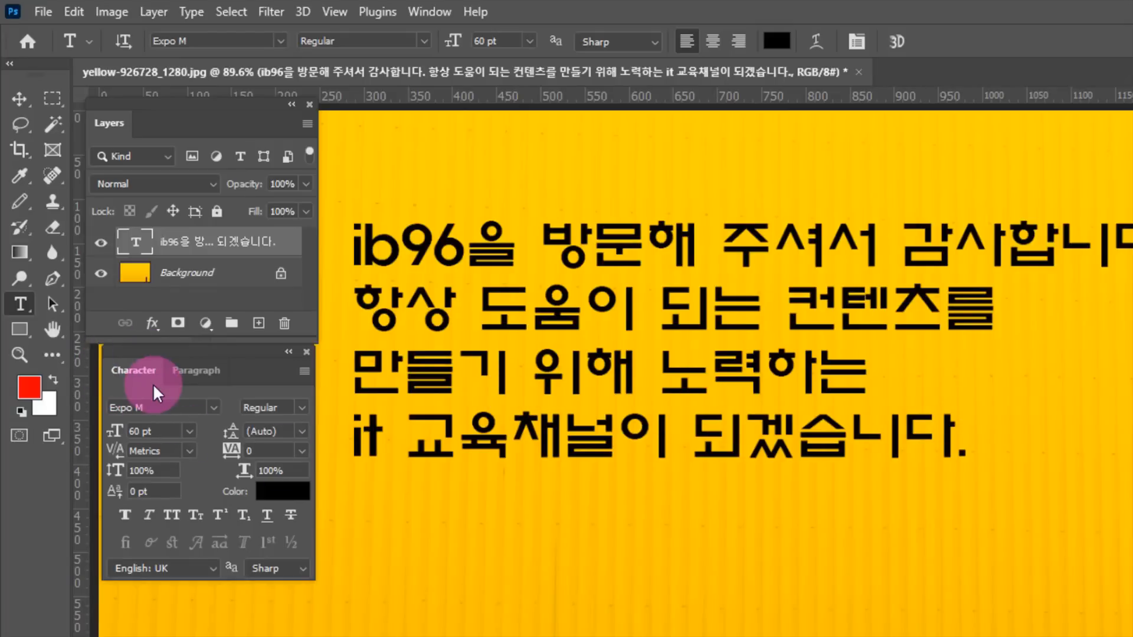
Compare the paragraph-level settings with the character-level settings for the four-line text, checking different caret positions and a partial selection
{"action": "left_click", "coordinate": [211, 373]}
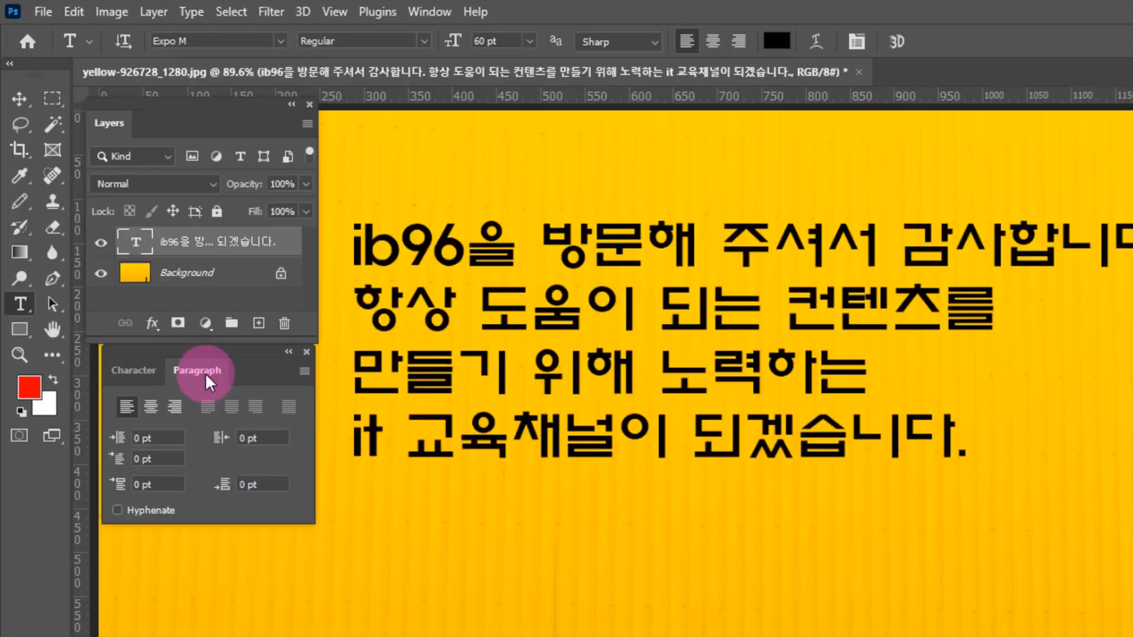
{"action": "left_click", "coordinate": [135, 380]}
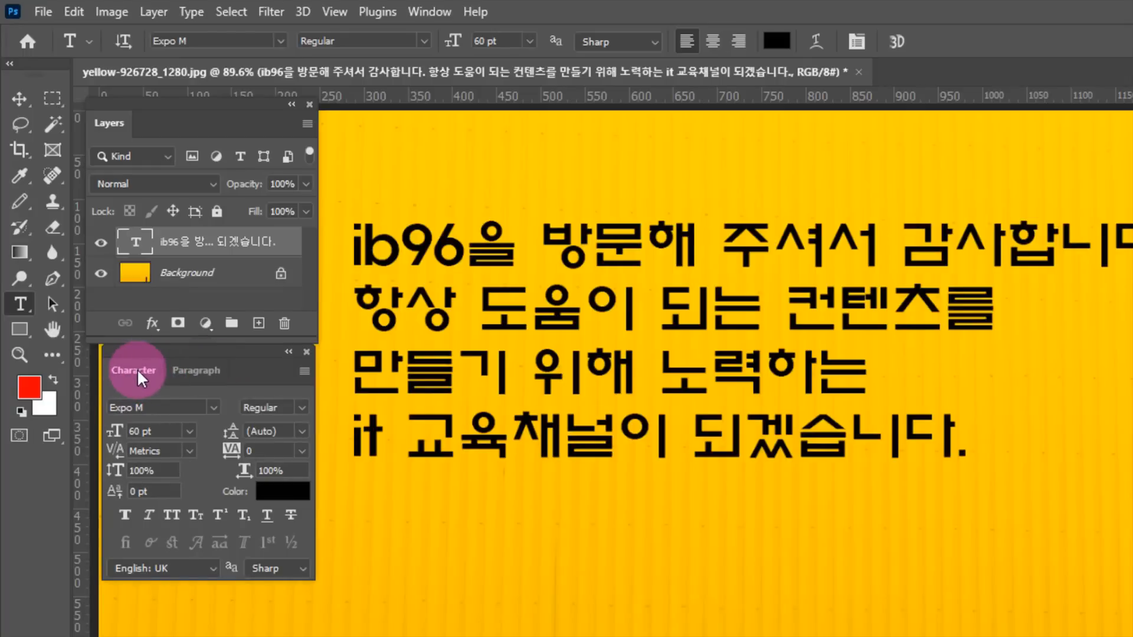
{"action": "left_click", "coordinate": [428, 308]}
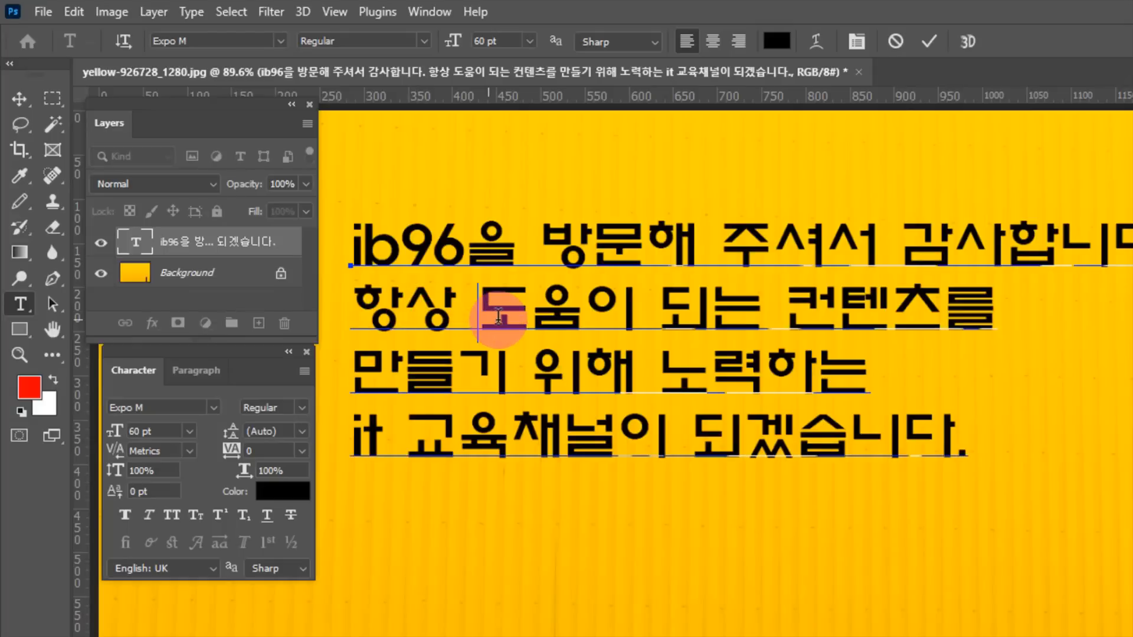
{"action": "left_click", "coordinate": [660, 308]}
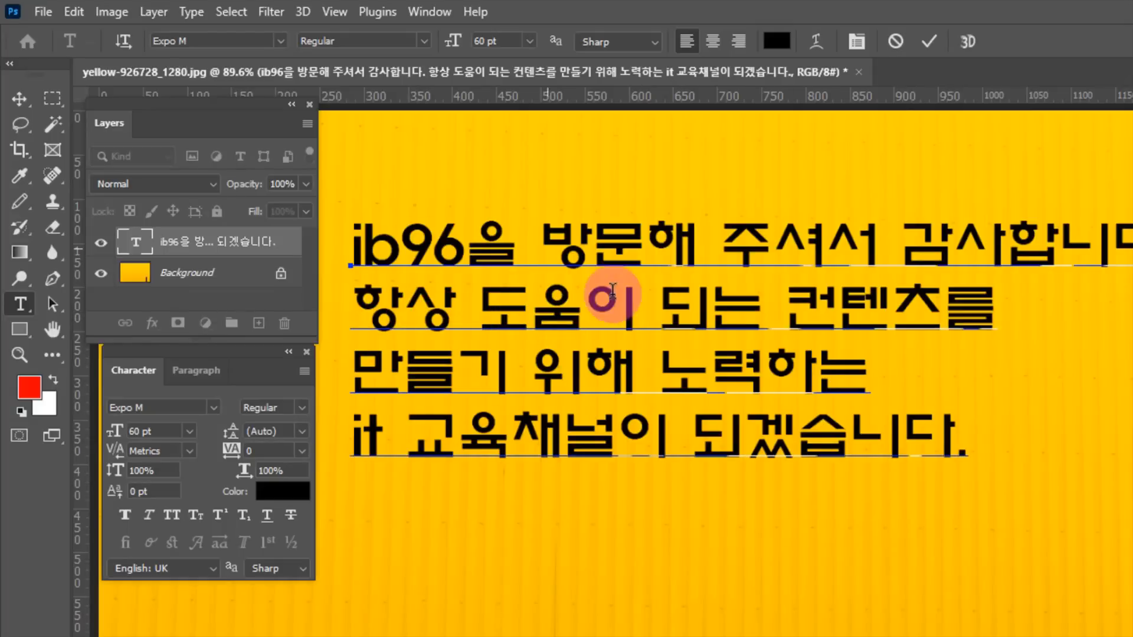
{"action": "left_click", "coordinate": [202, 377]}
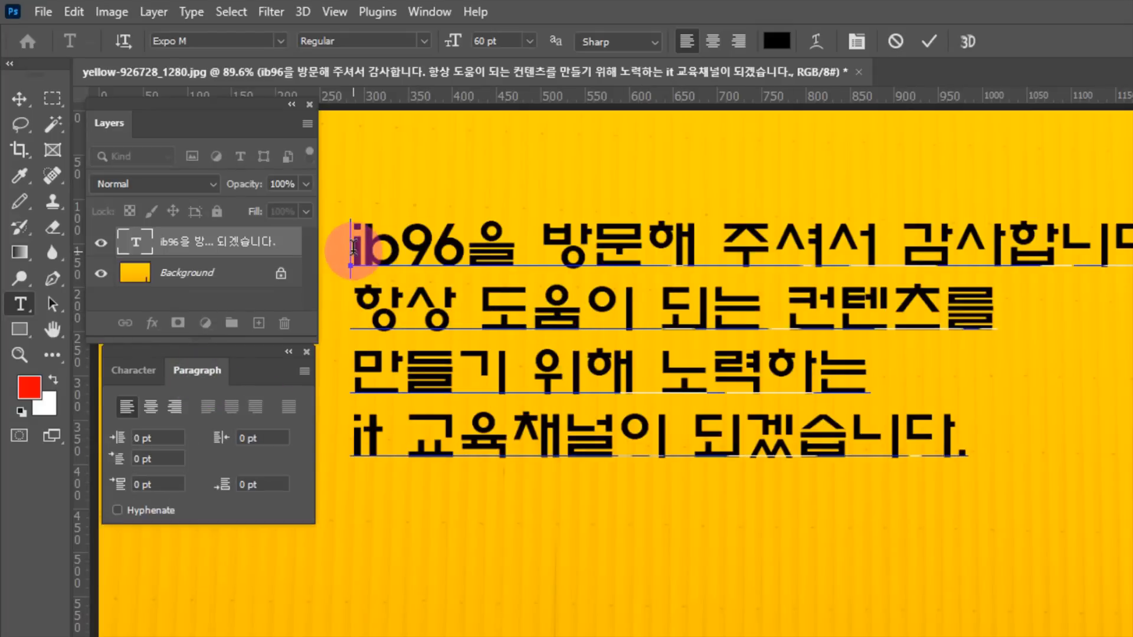
{"action": "left_click", "coordinate": [708, 361]}
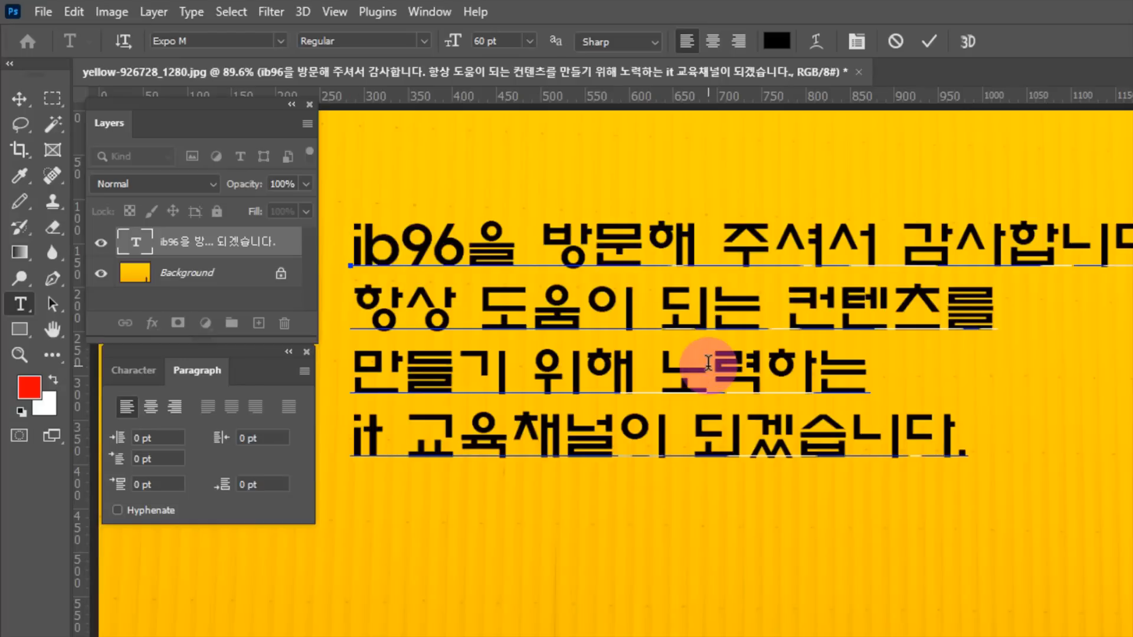
{"action": "left_click", "coordinate": [223, 376]}
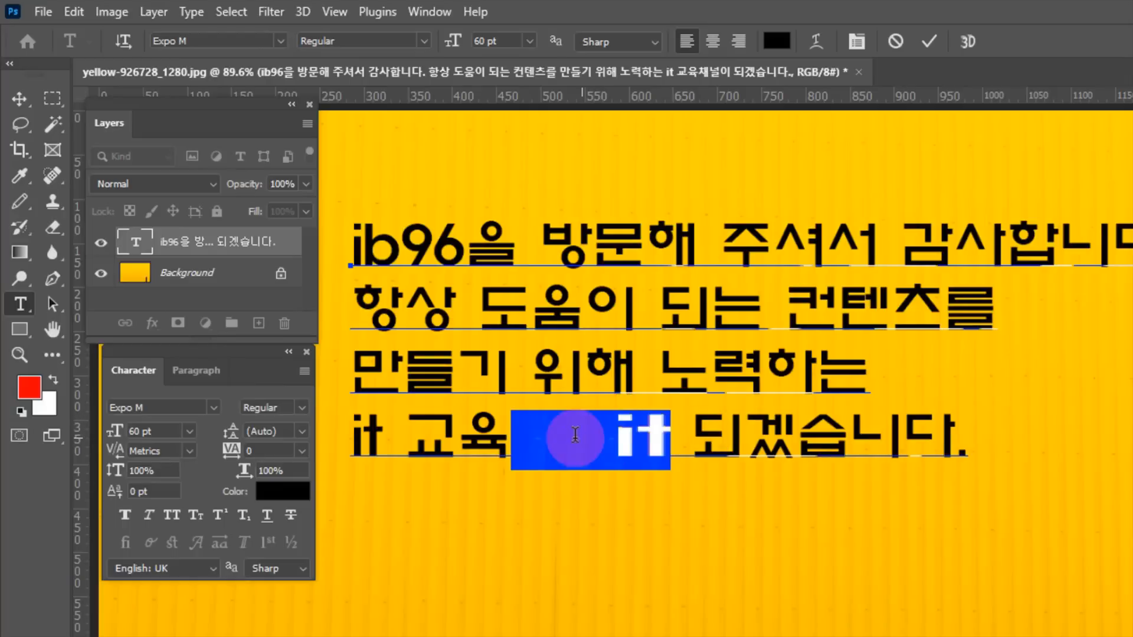
{"action": "left_click", "coordinate": [603, 328]}
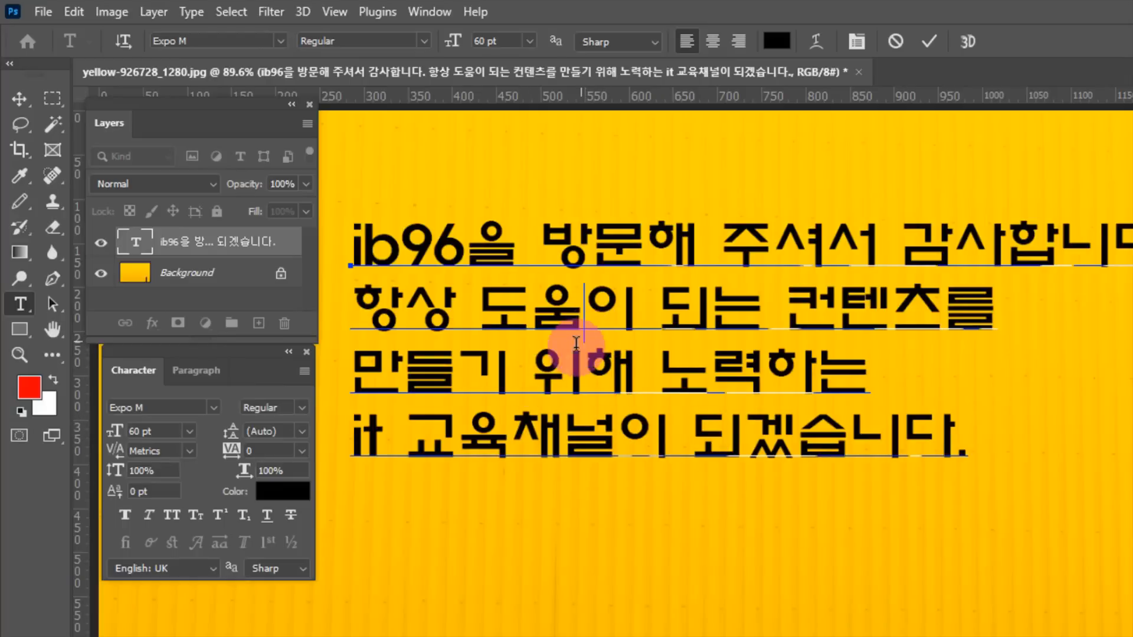